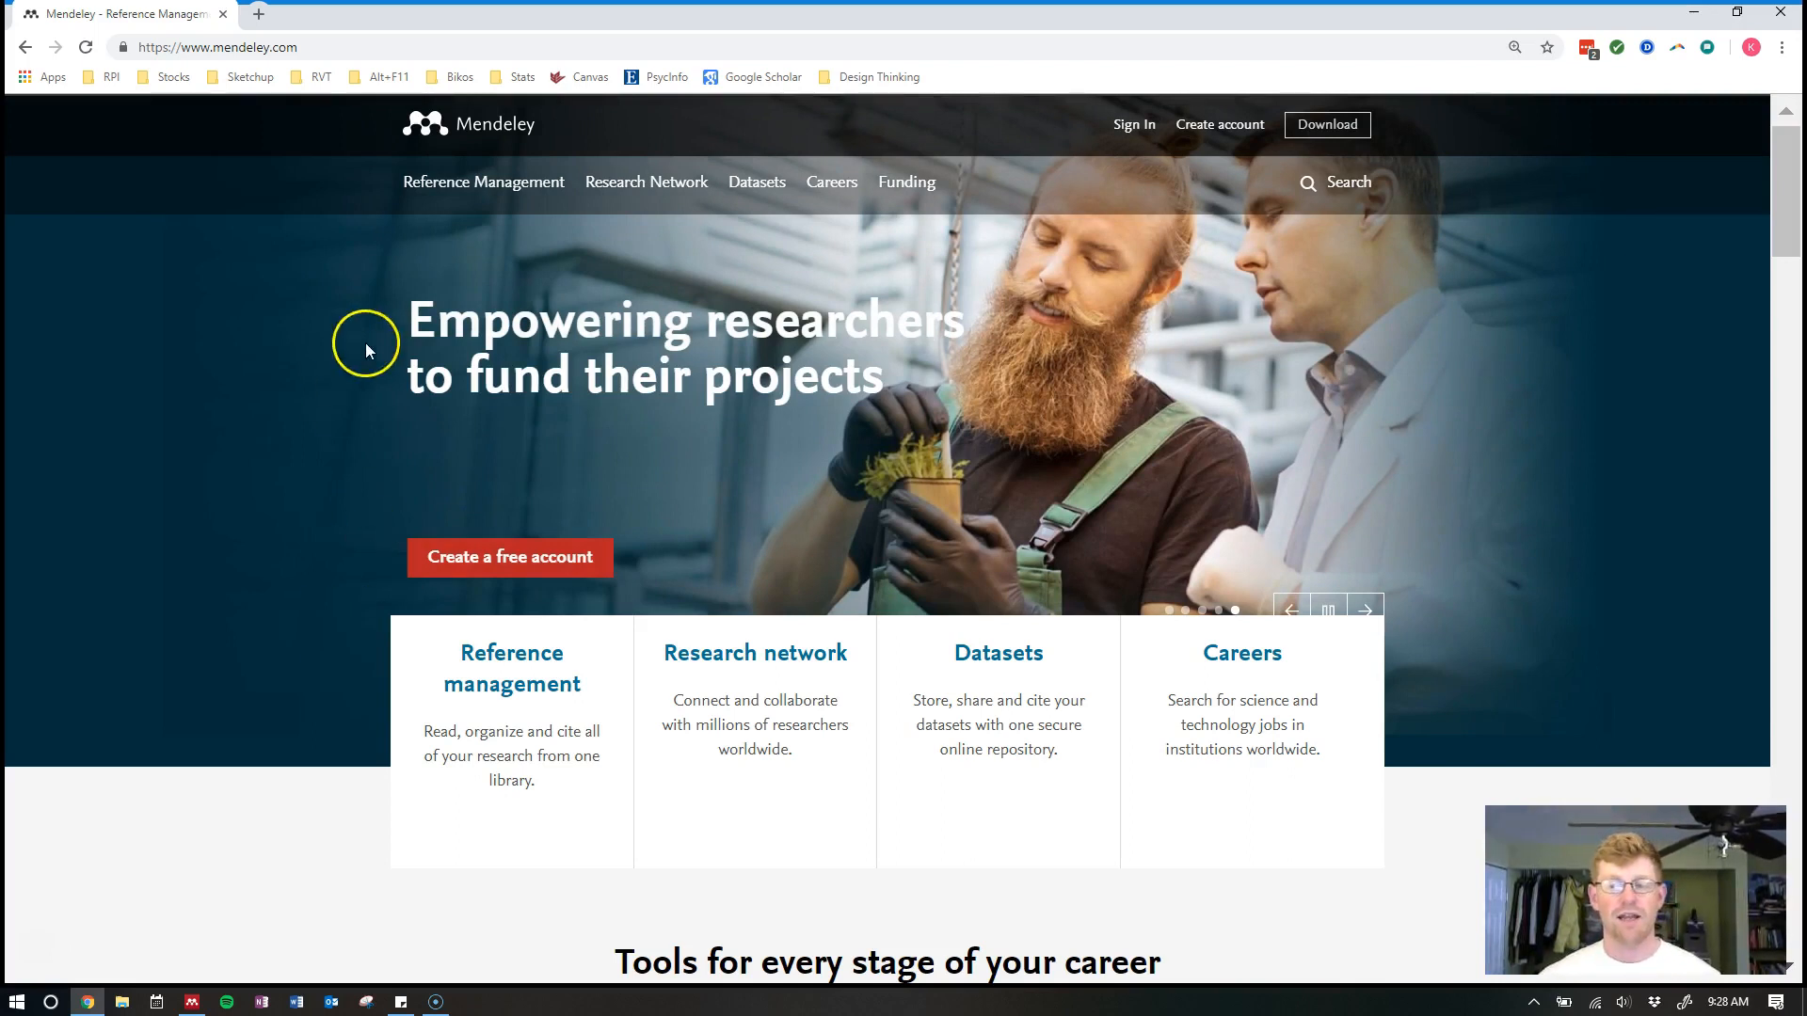
In a new tab, go from spu.edu/downloads to the Student Software Installation page for current students
click(260, 19)
text(spu)
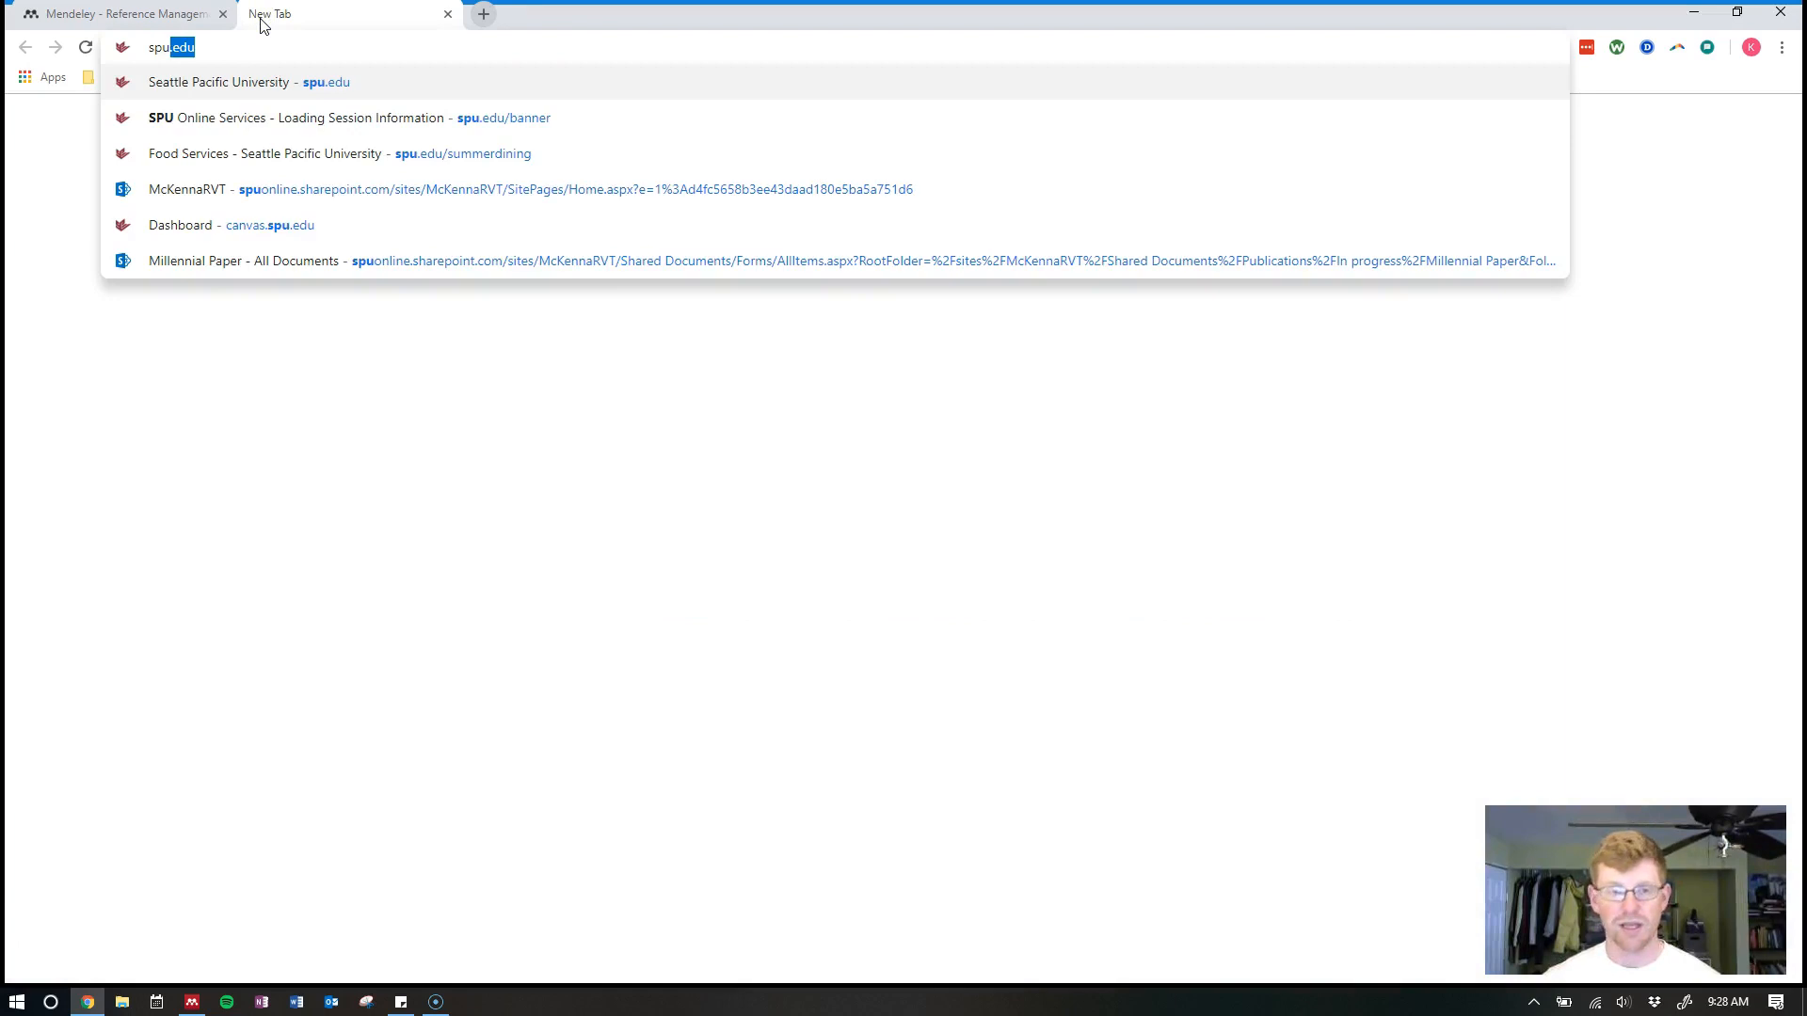
text(.edu/do)
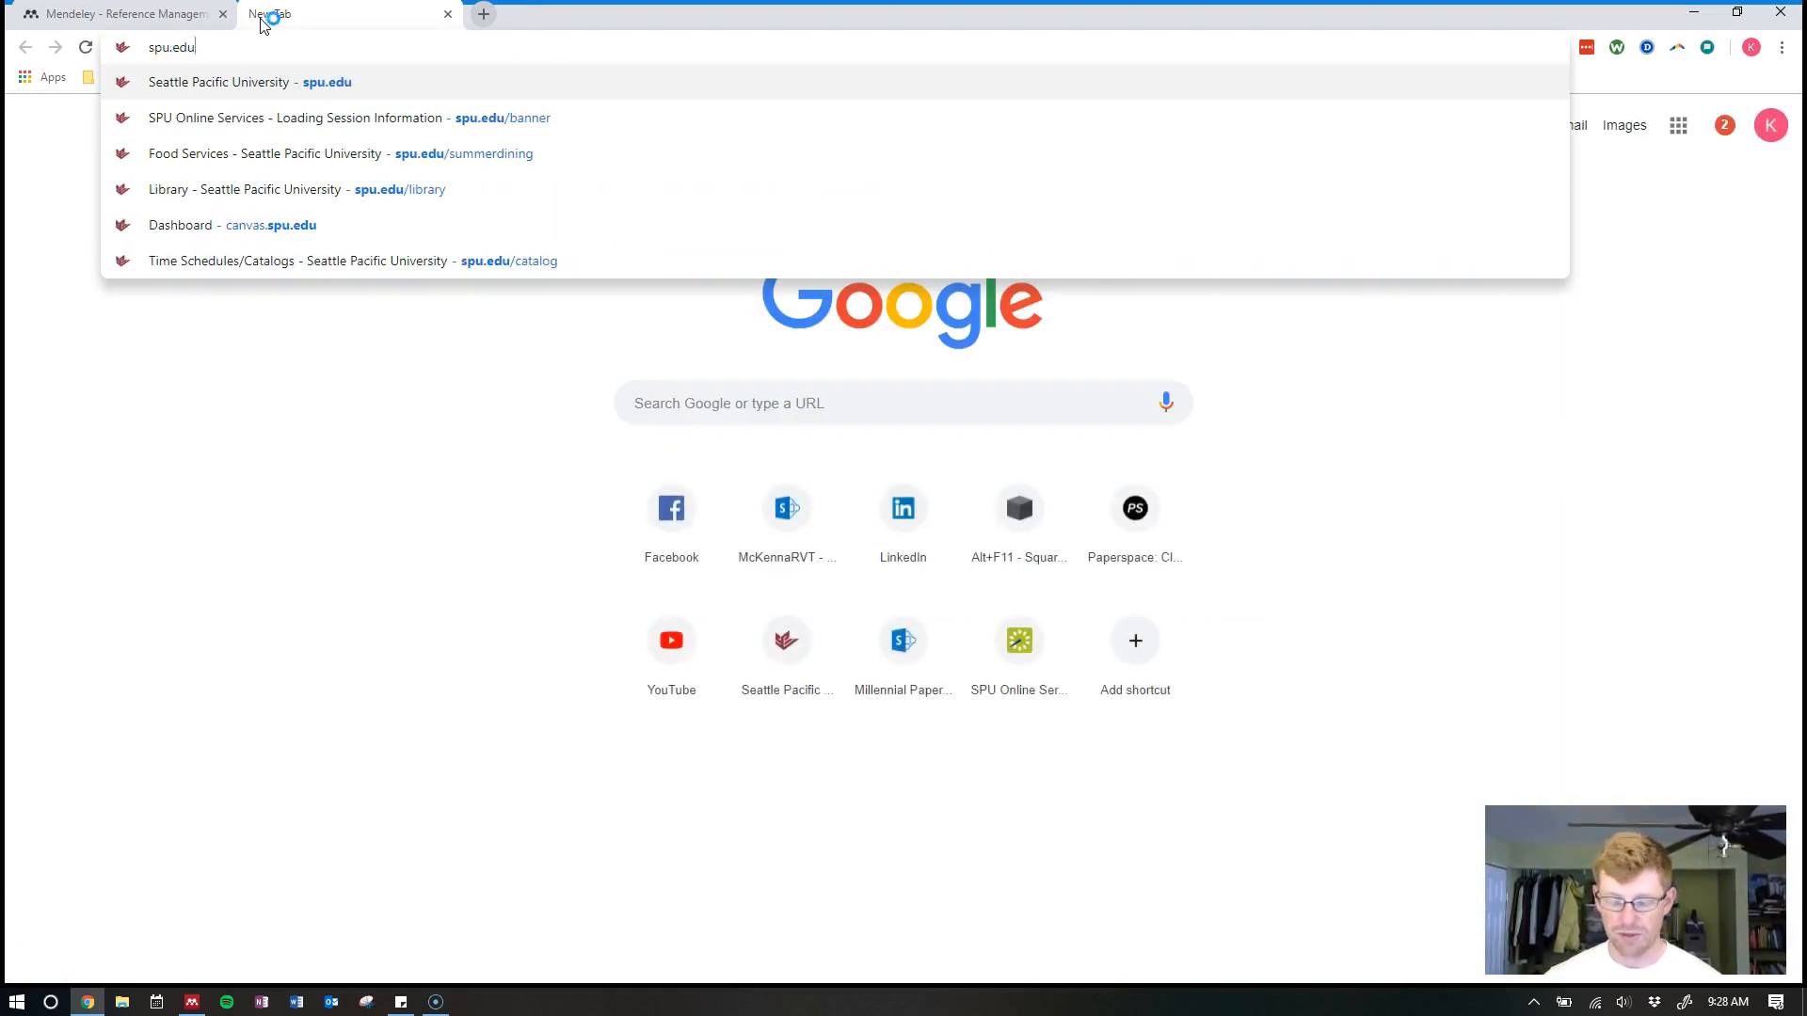
text(wnloads)
key(Return)
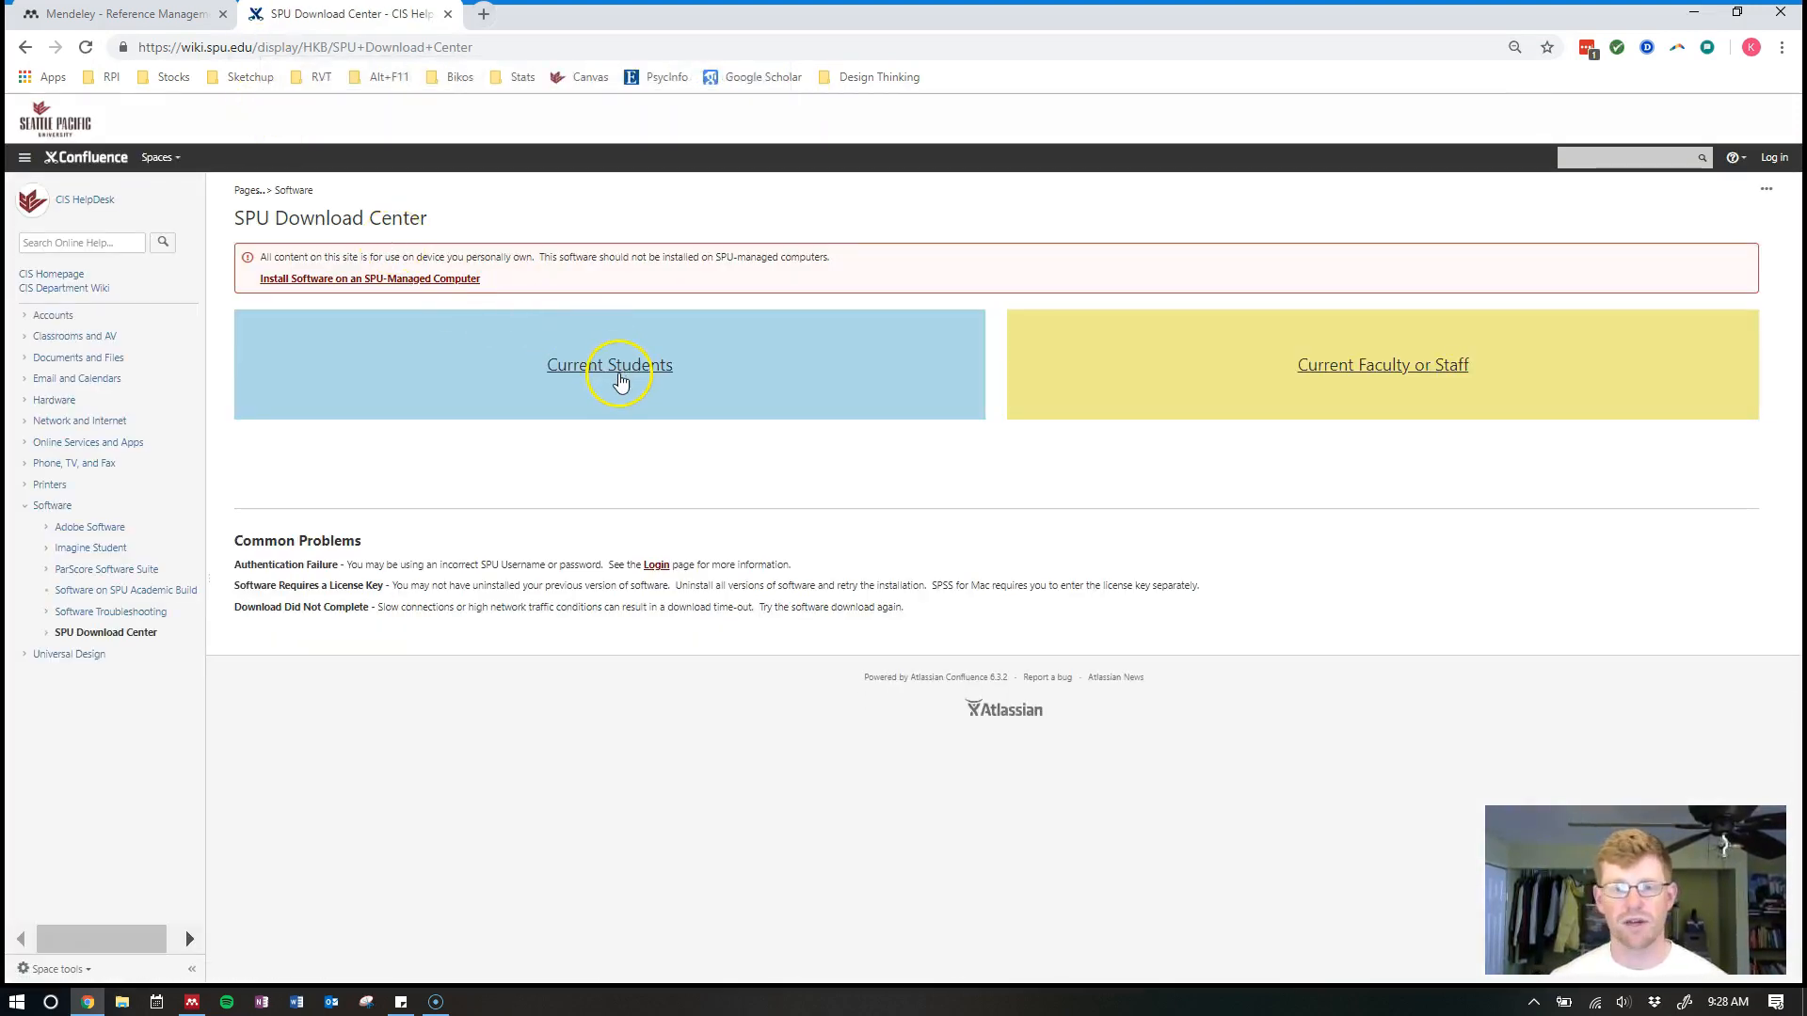
click(620, 378)
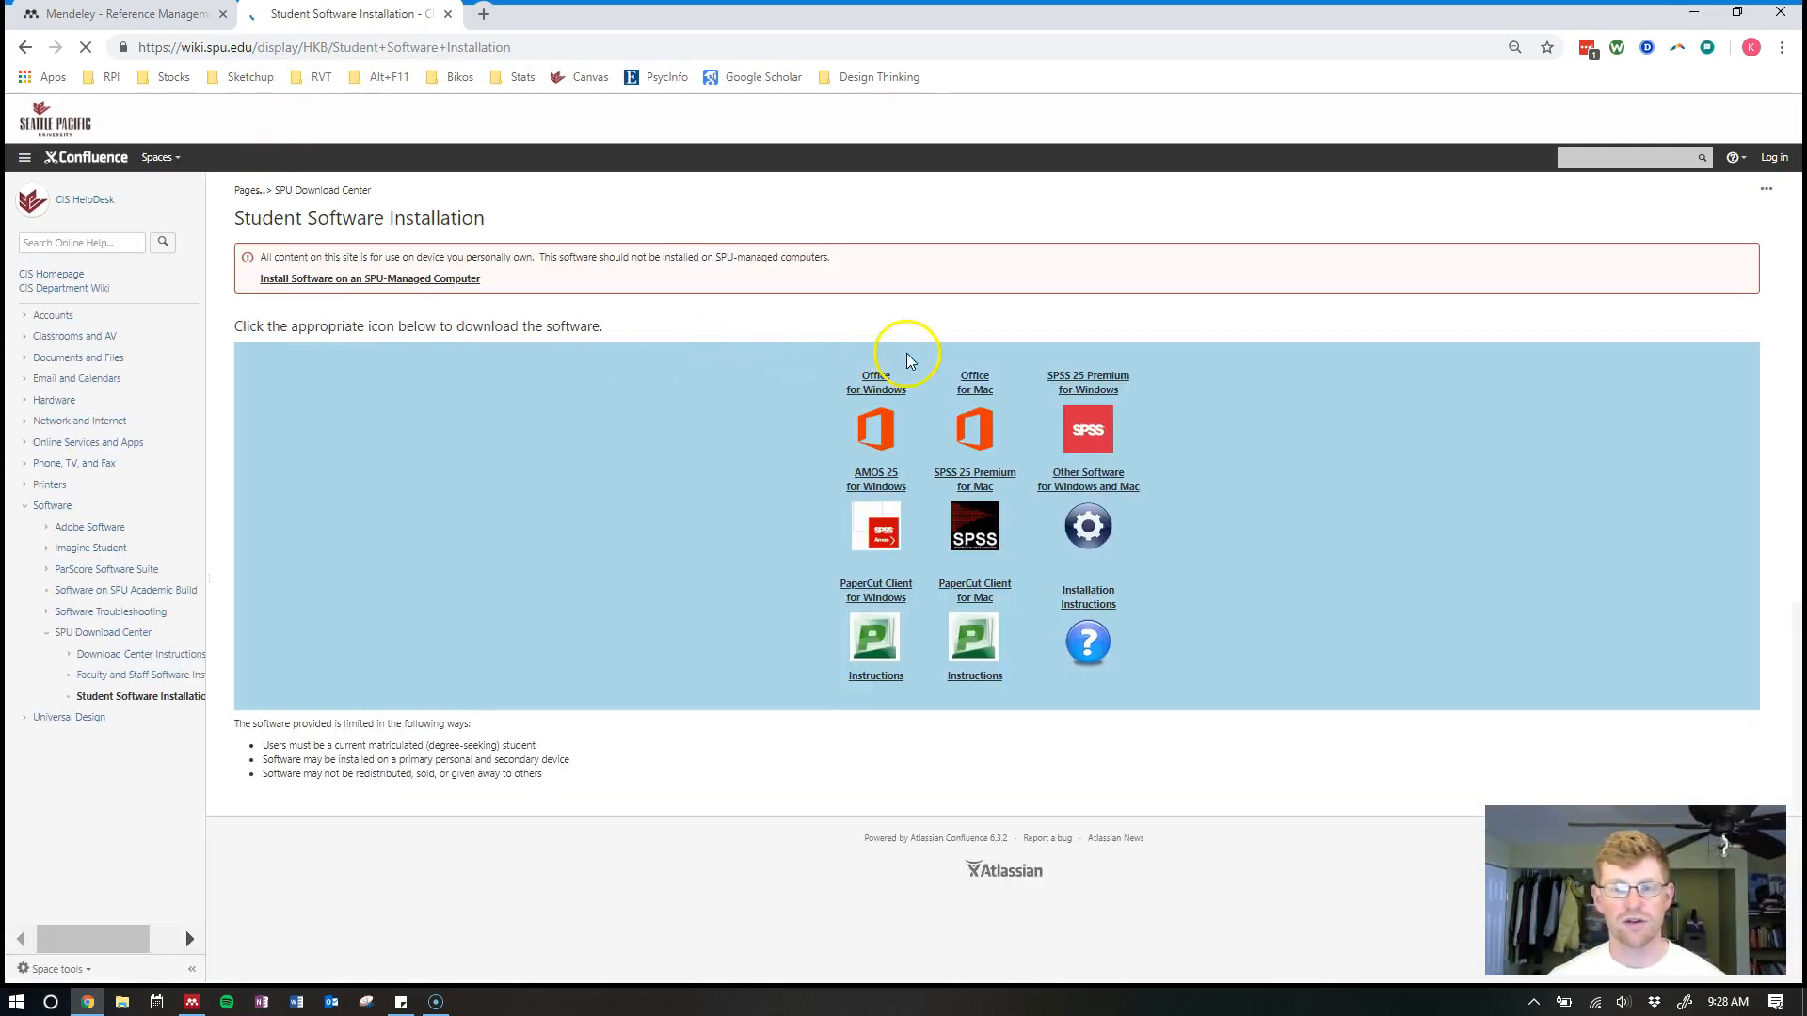
drag(844, 369, 1010, 450)
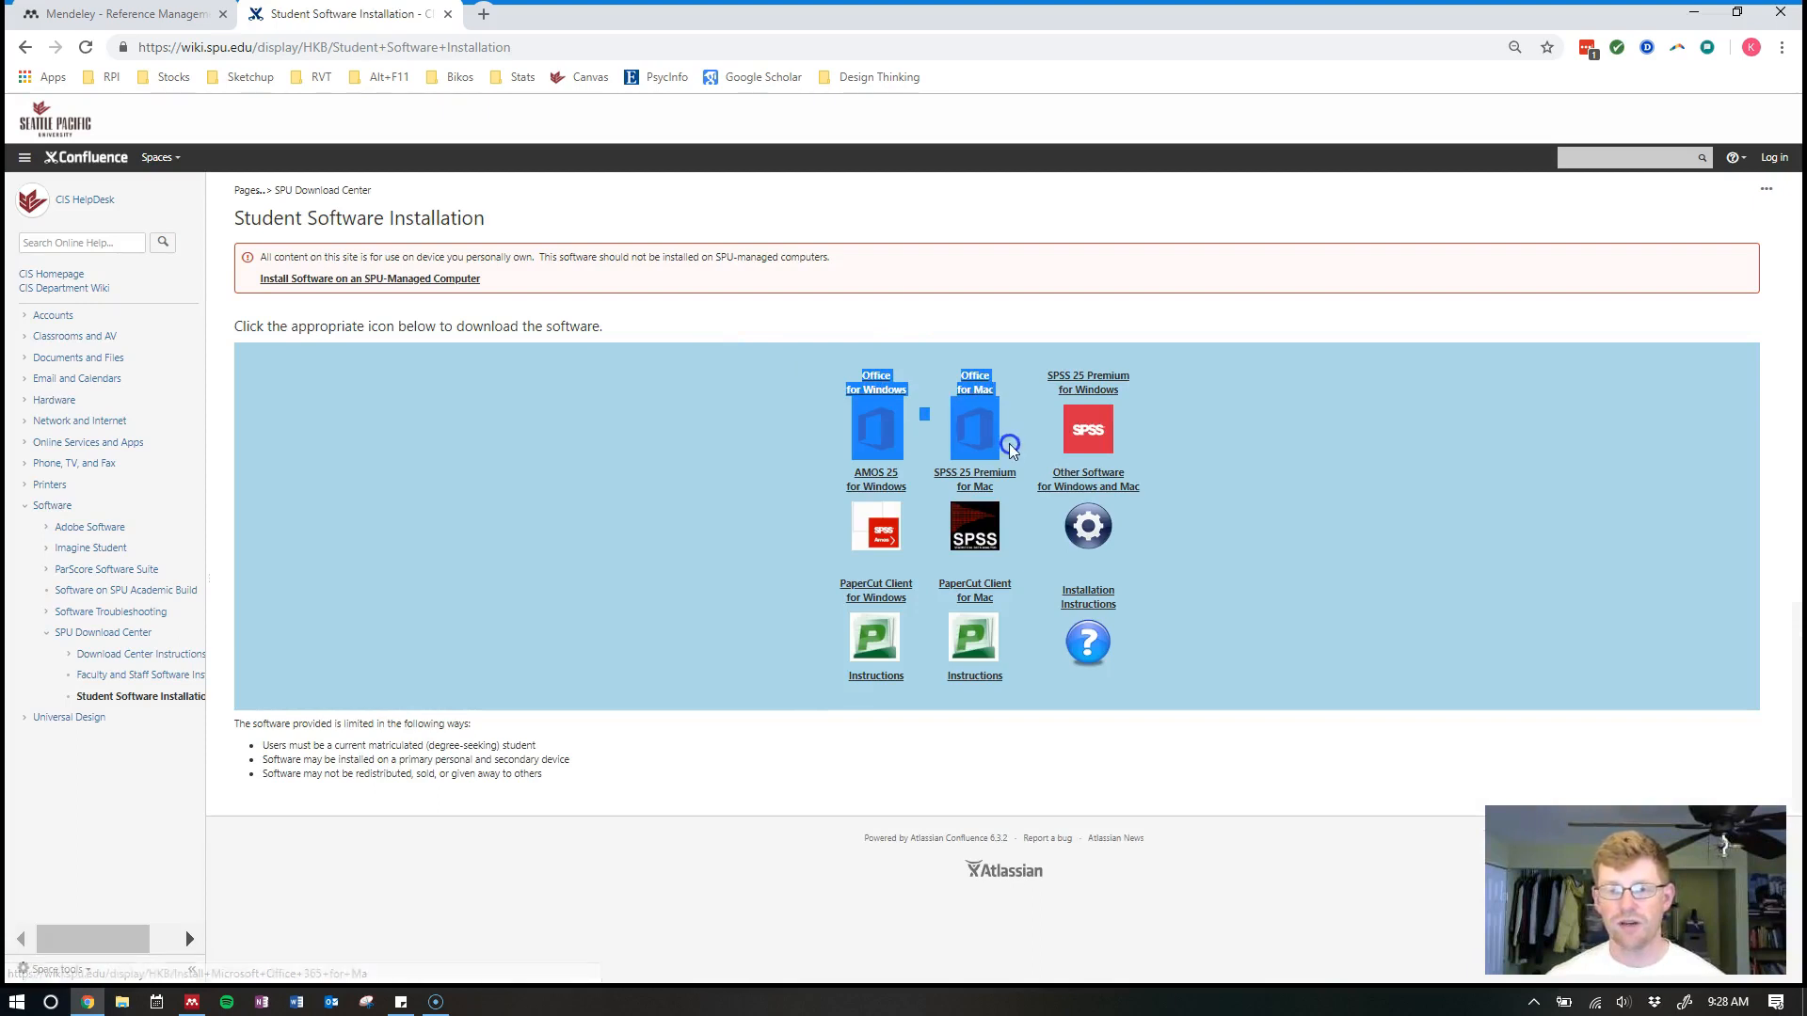
click(1014, 442)
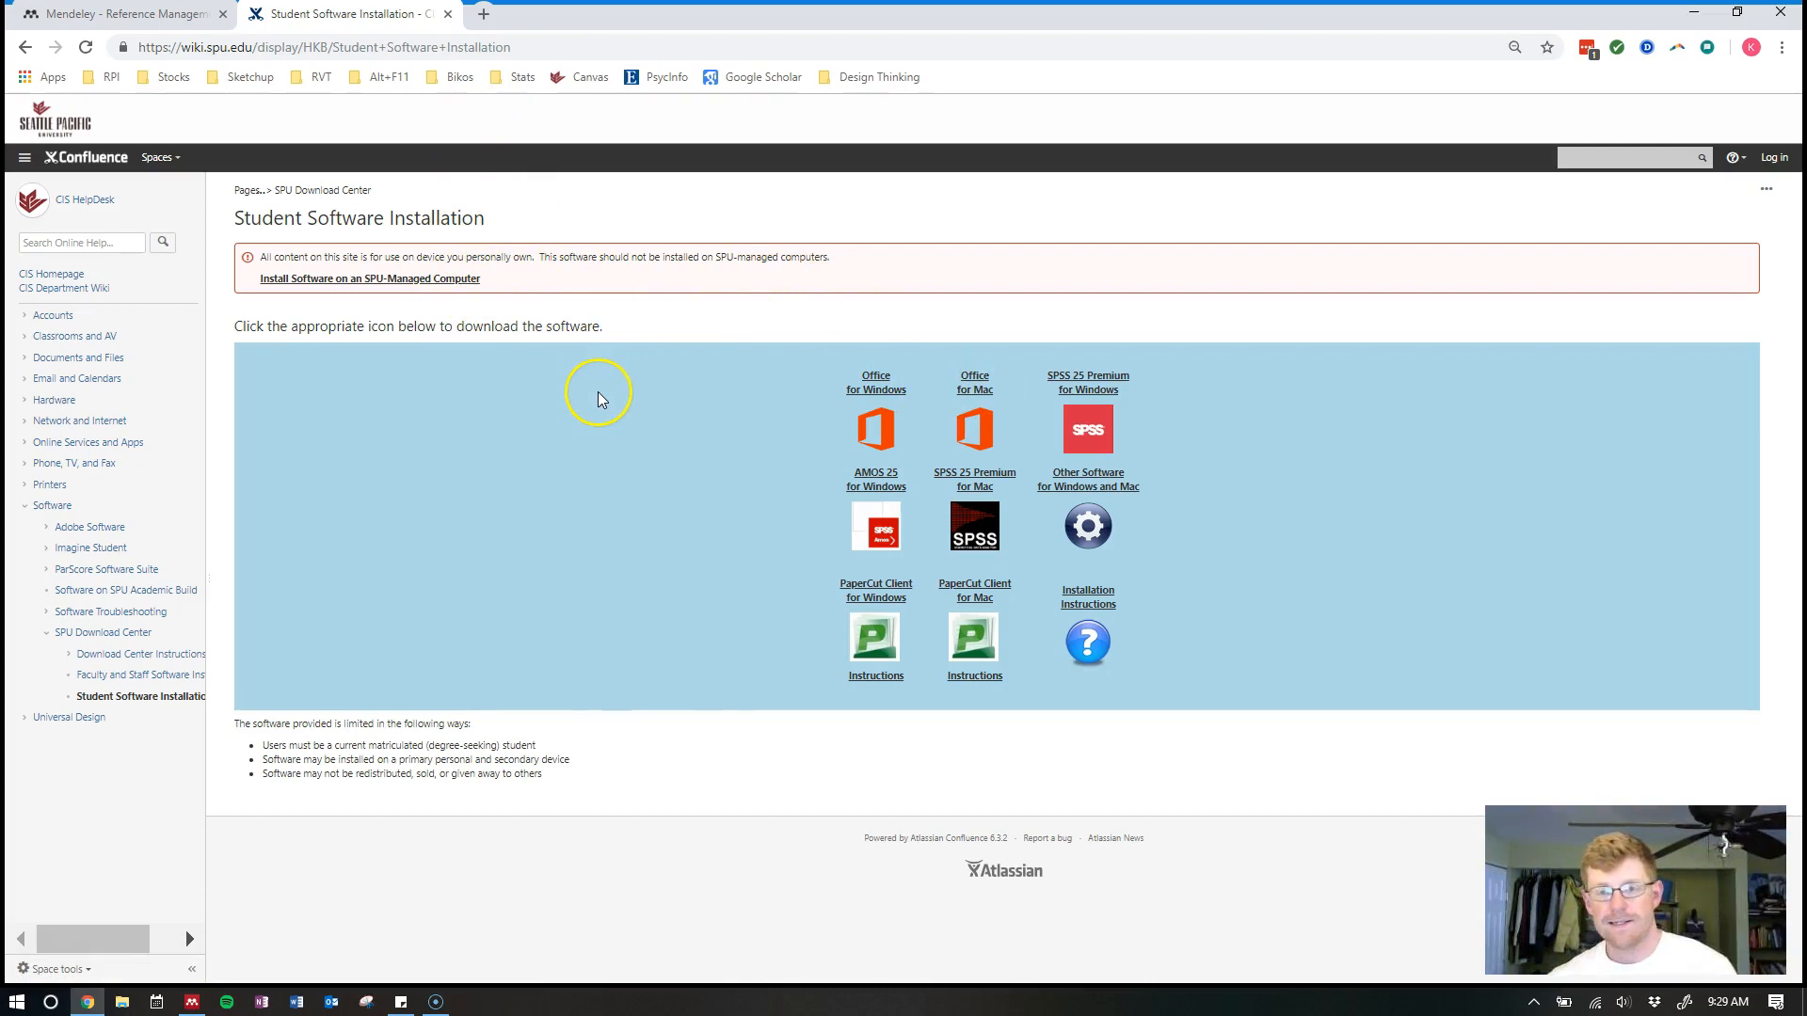
Return to the Mendeley homepage, point out its Download button, then switch to Mendeley Desktop
click(155, 17)
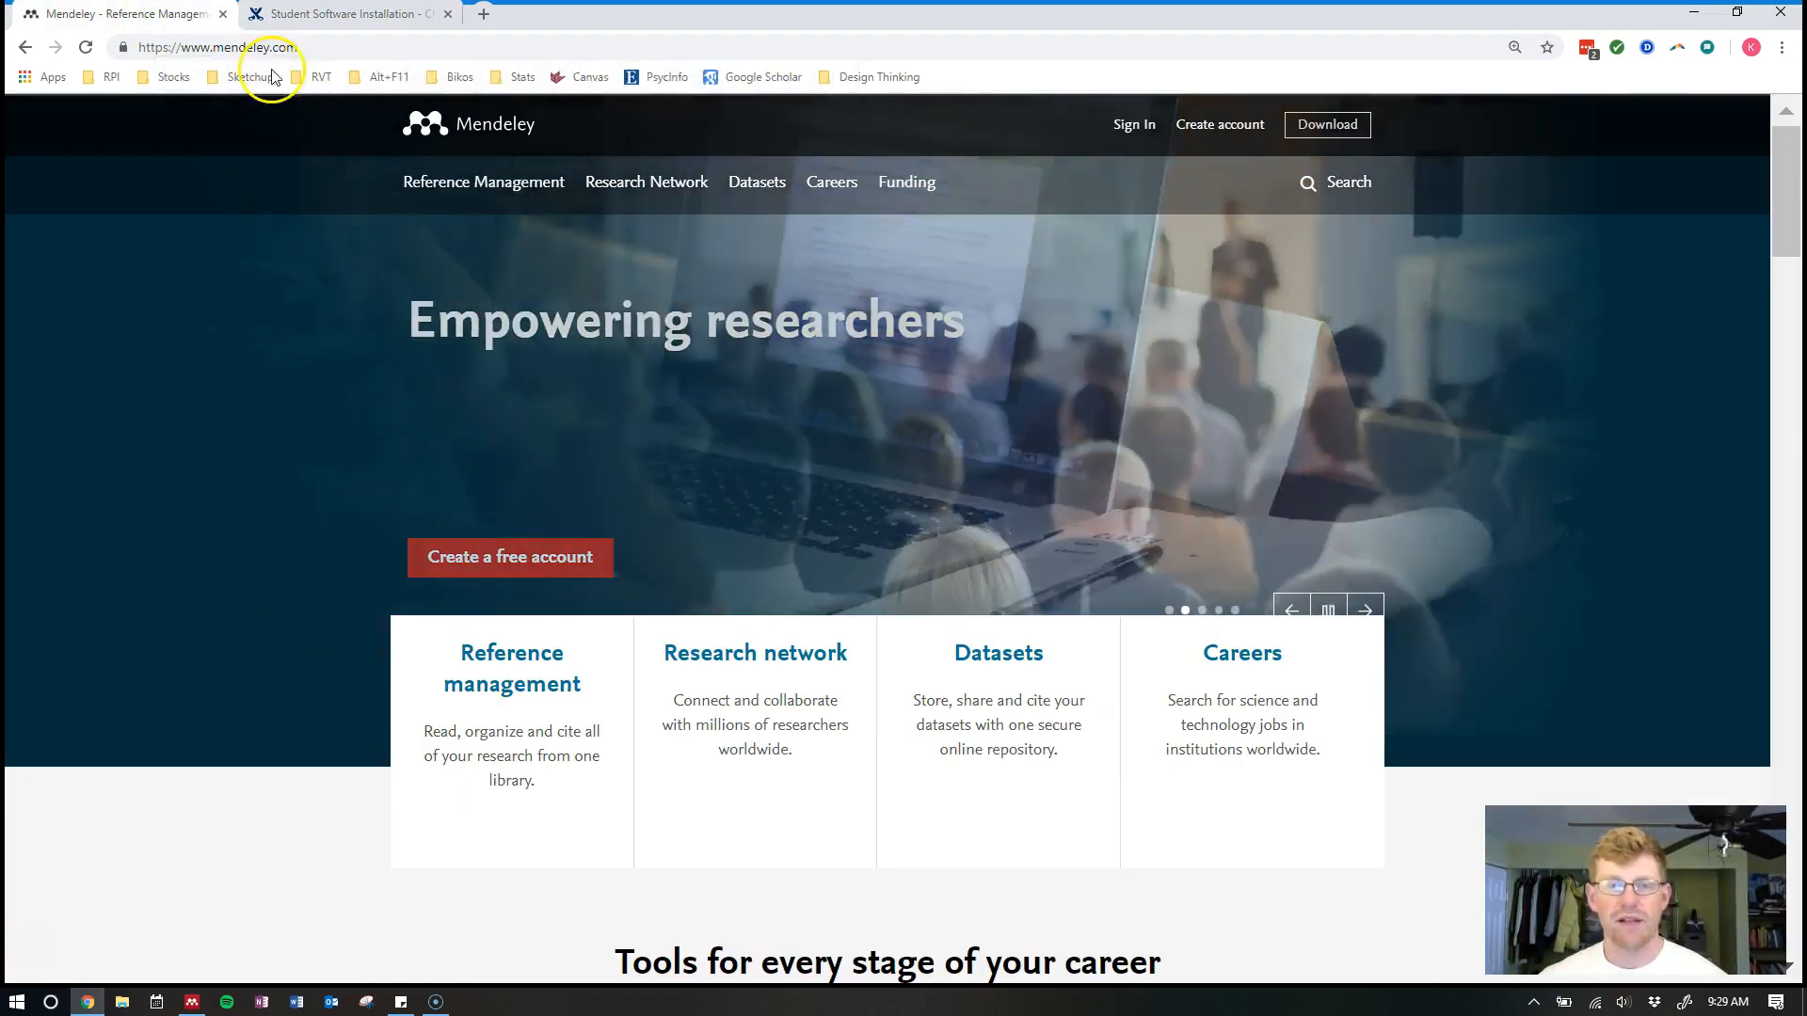
click(318, 47)
click(318, 47)
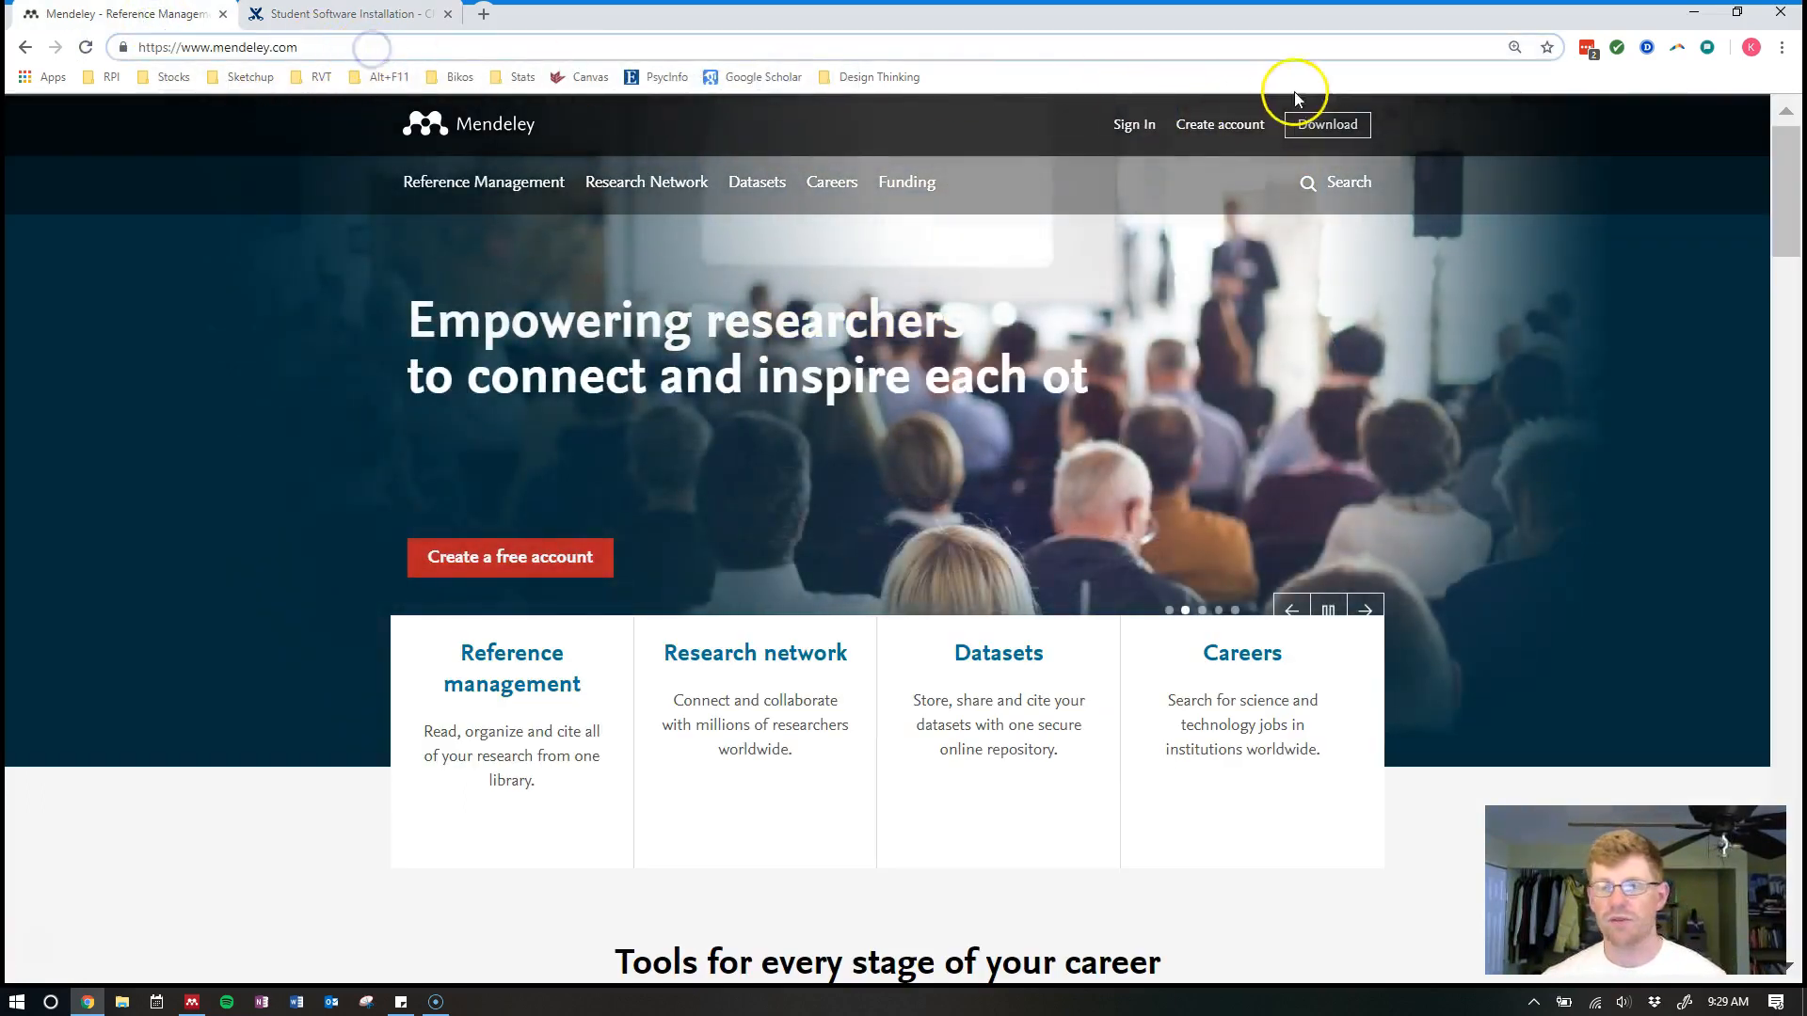
click(1346, 129)
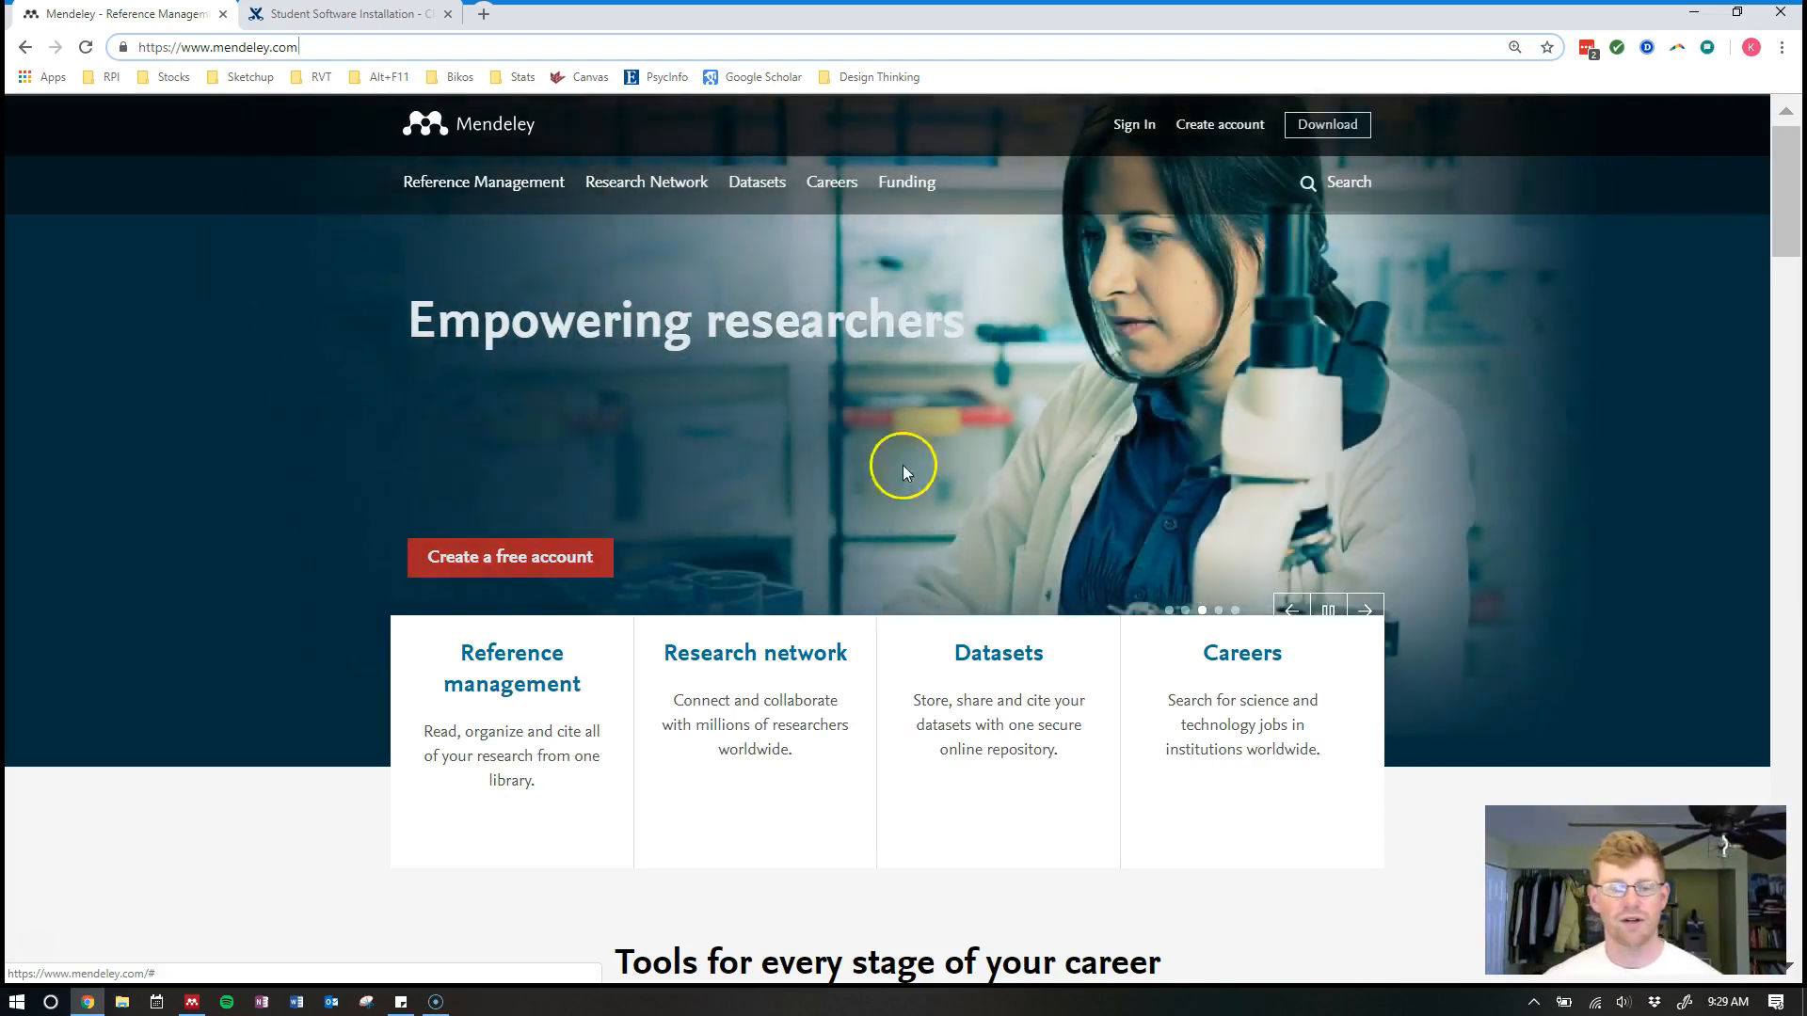
click(192, 1004)
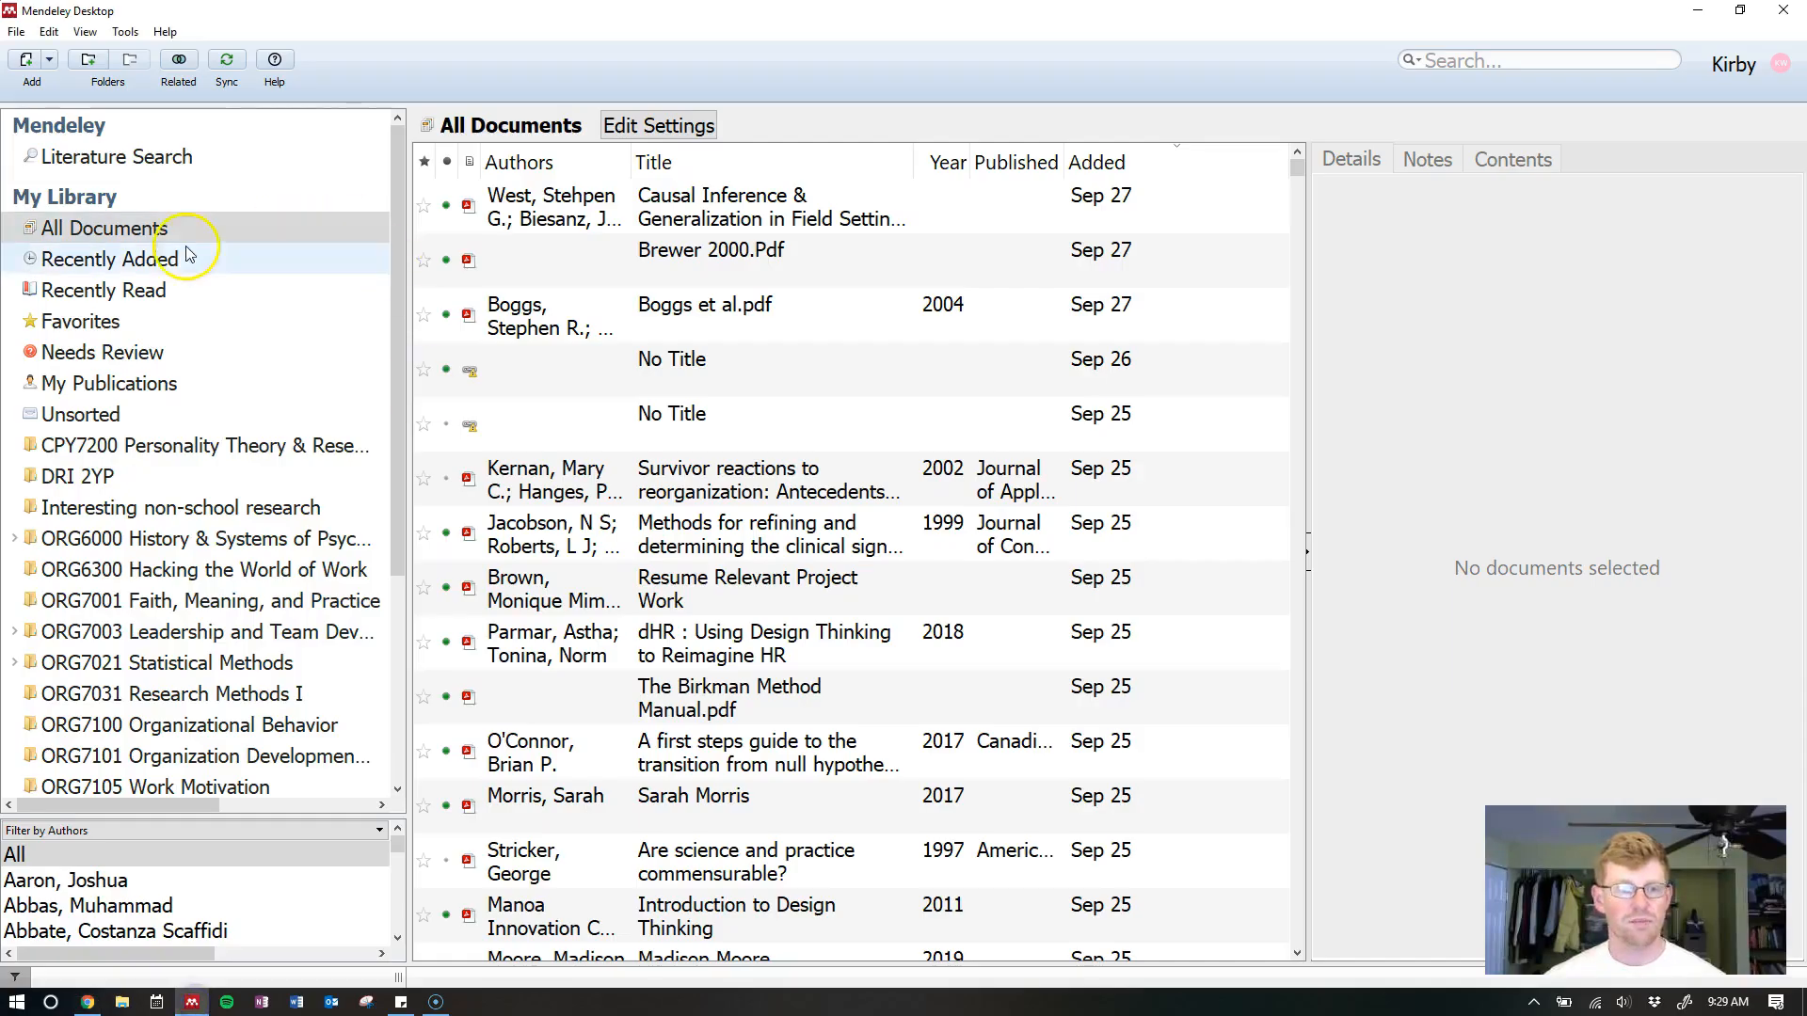
Select Favorites under My Library to display its empty collection
click(129, 334)
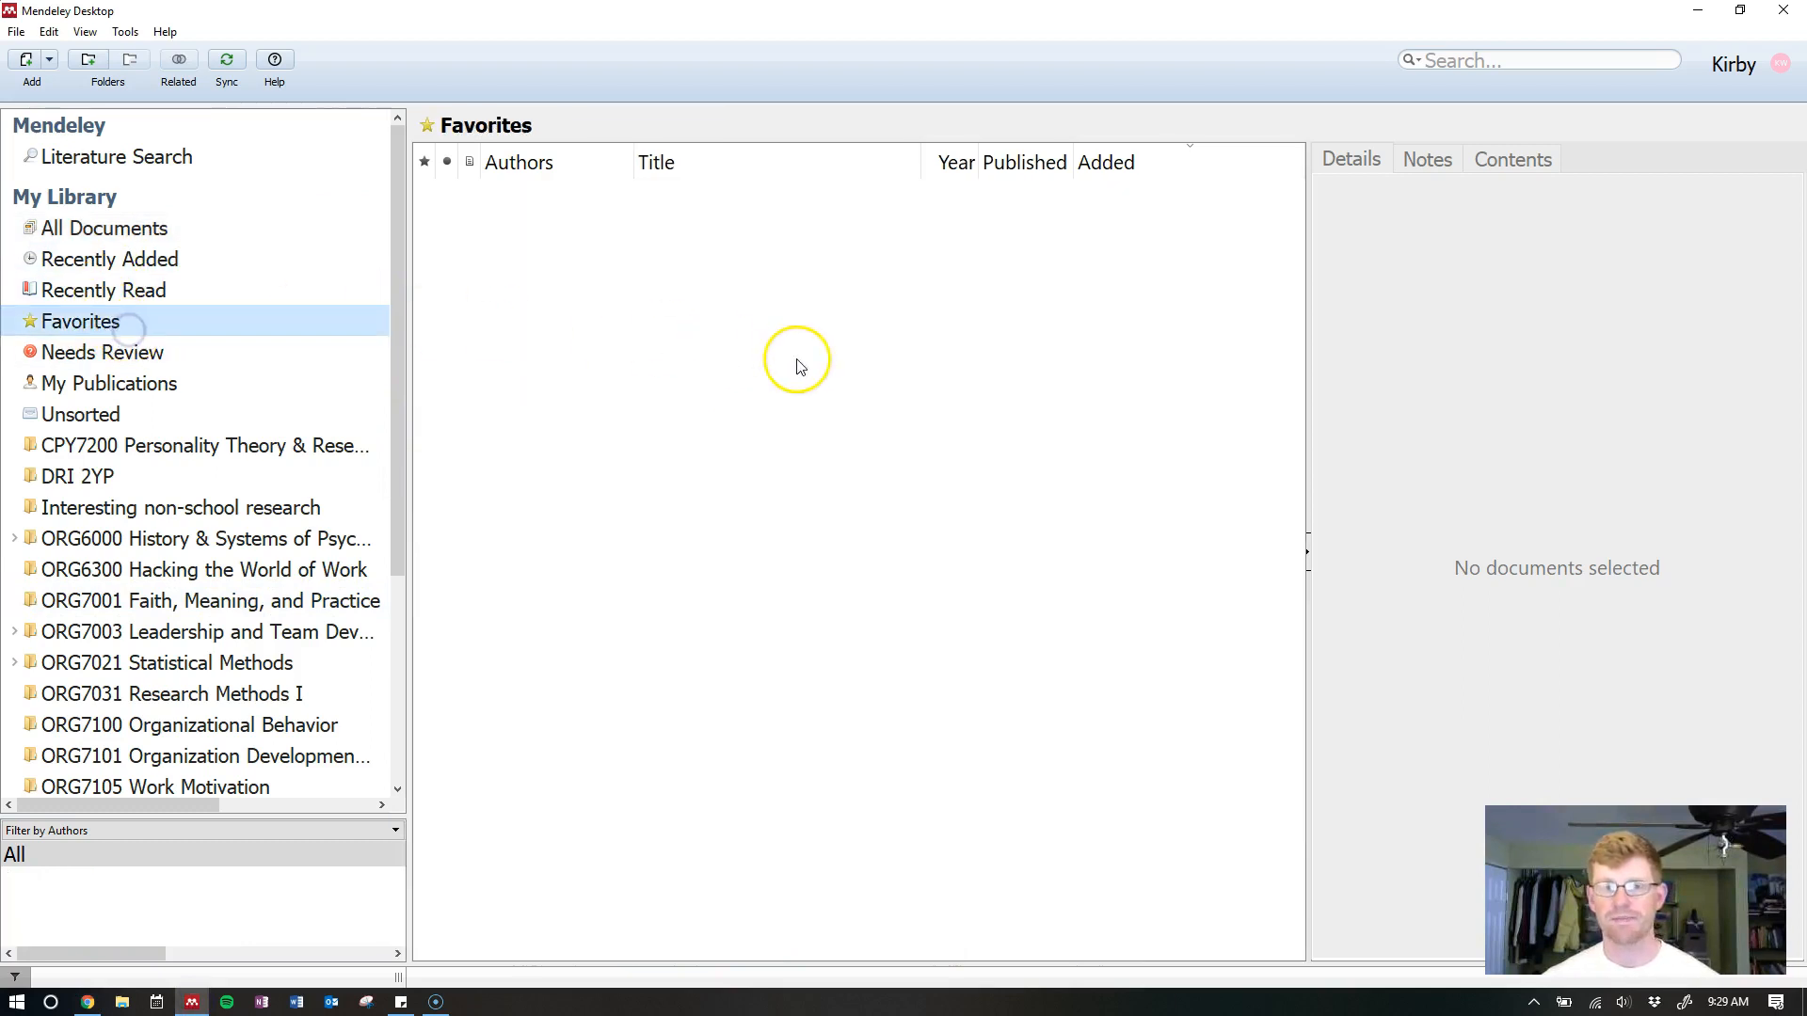
click(694, 377)
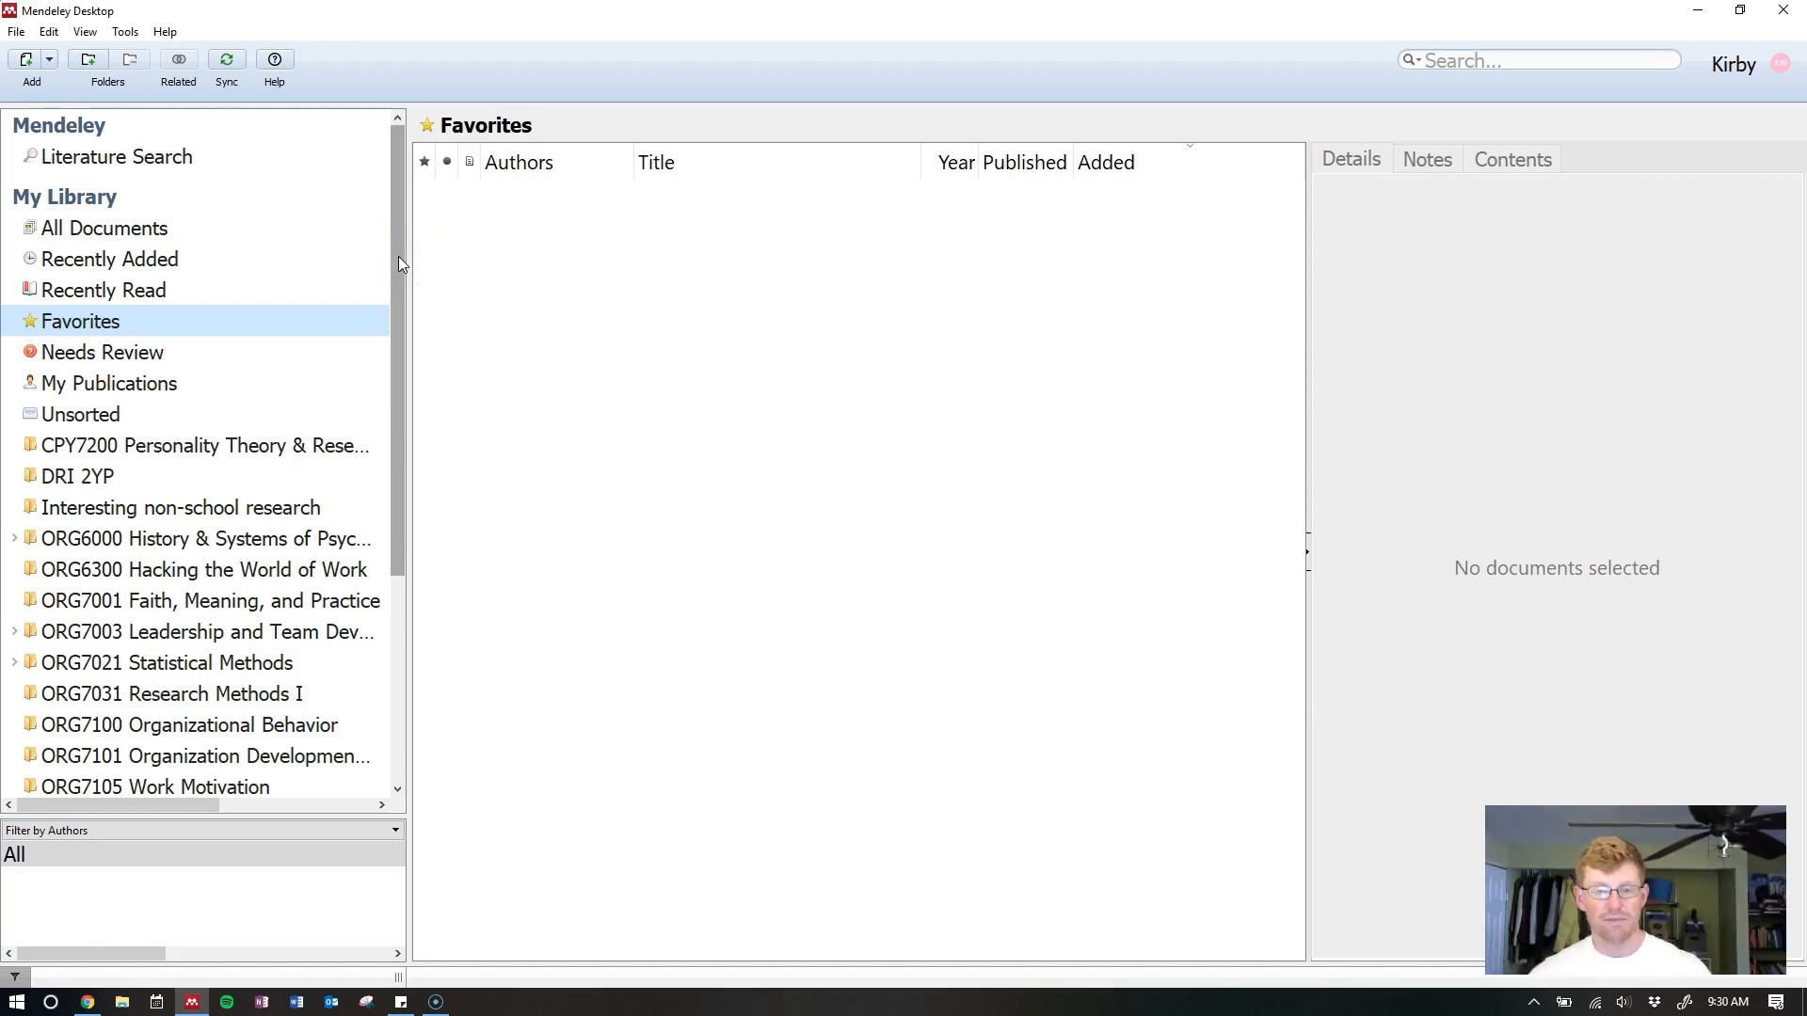
Open The Birkman Method Manual.pdf from the Downloads folder with Mendeley Desktop
click(133, 1007)
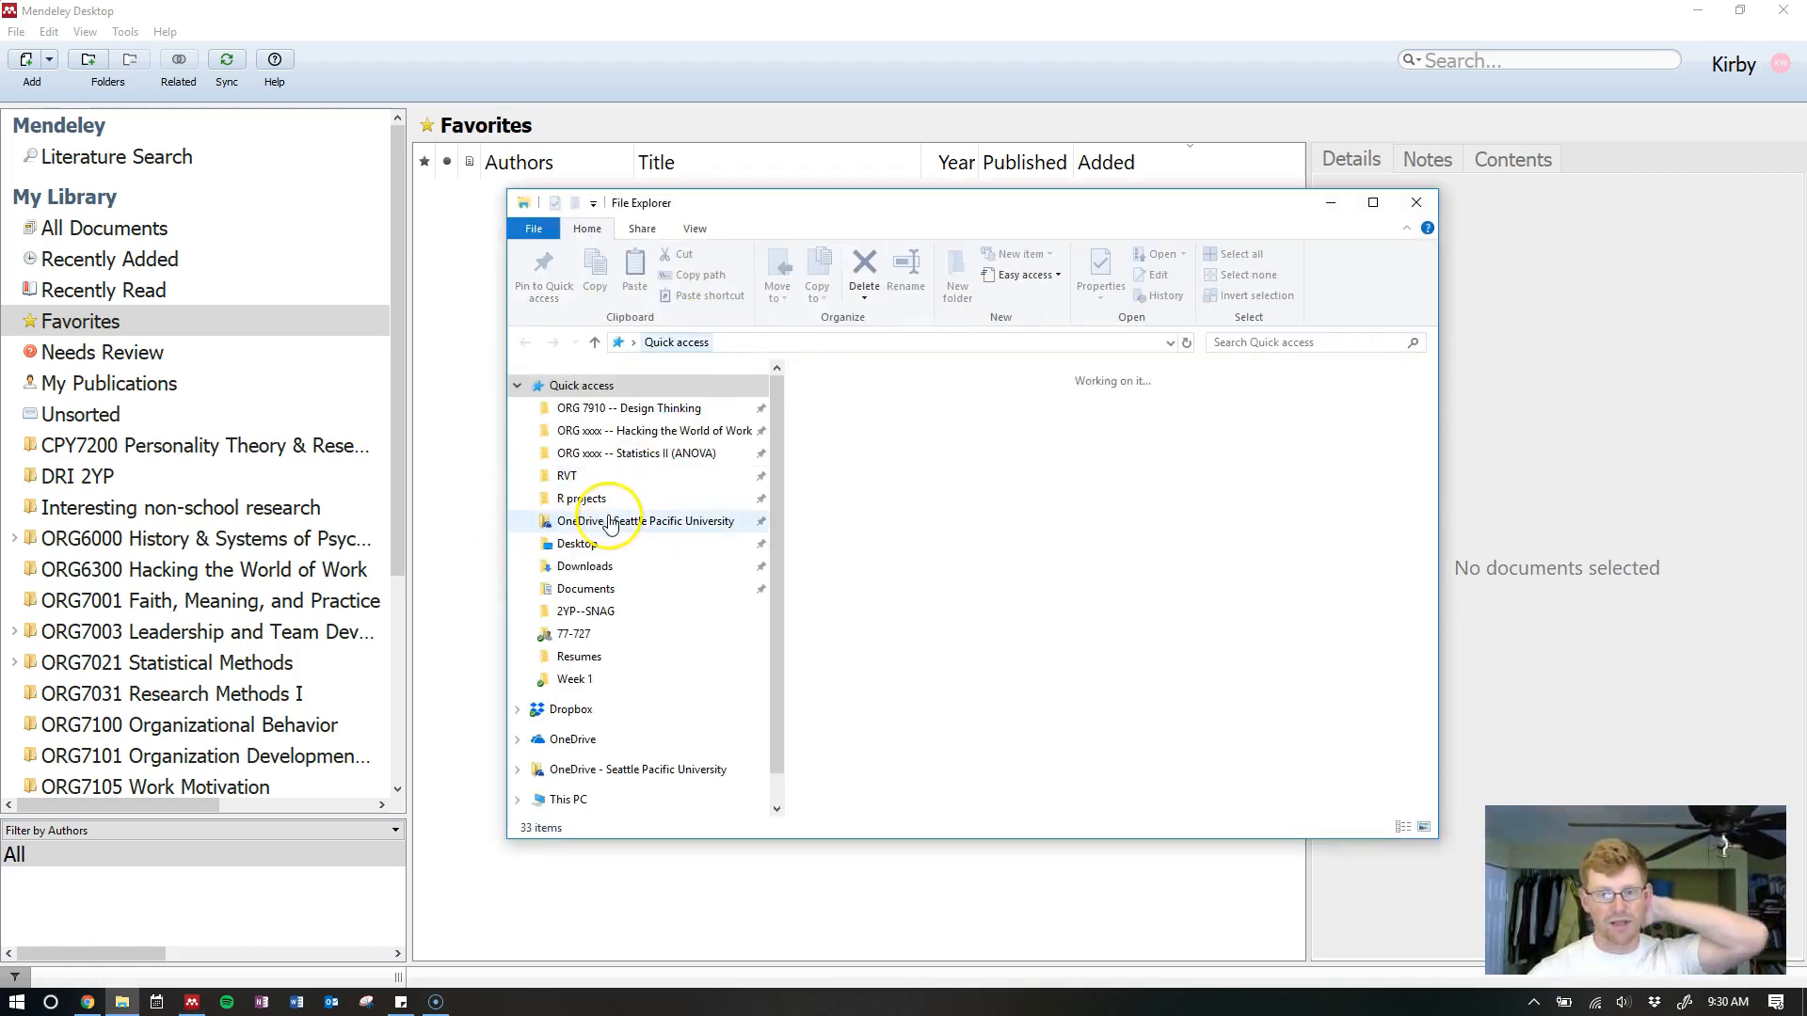
click(593, 567)
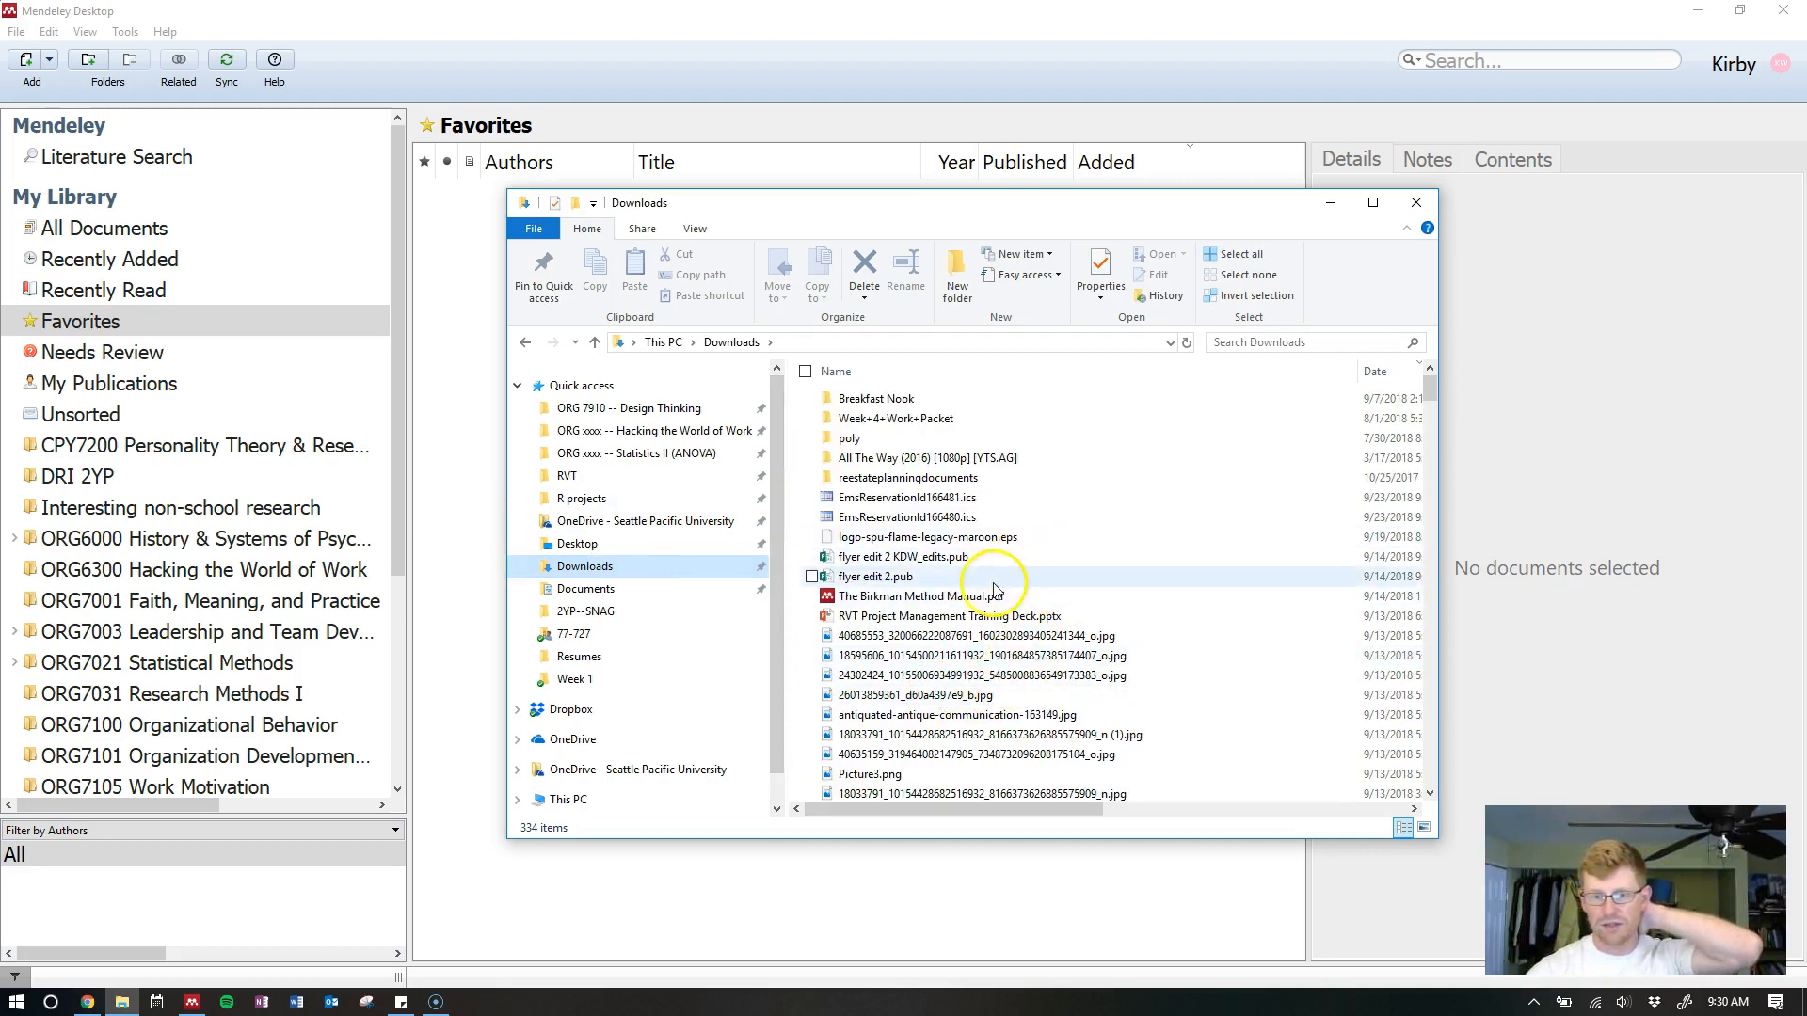
click(928, 600)
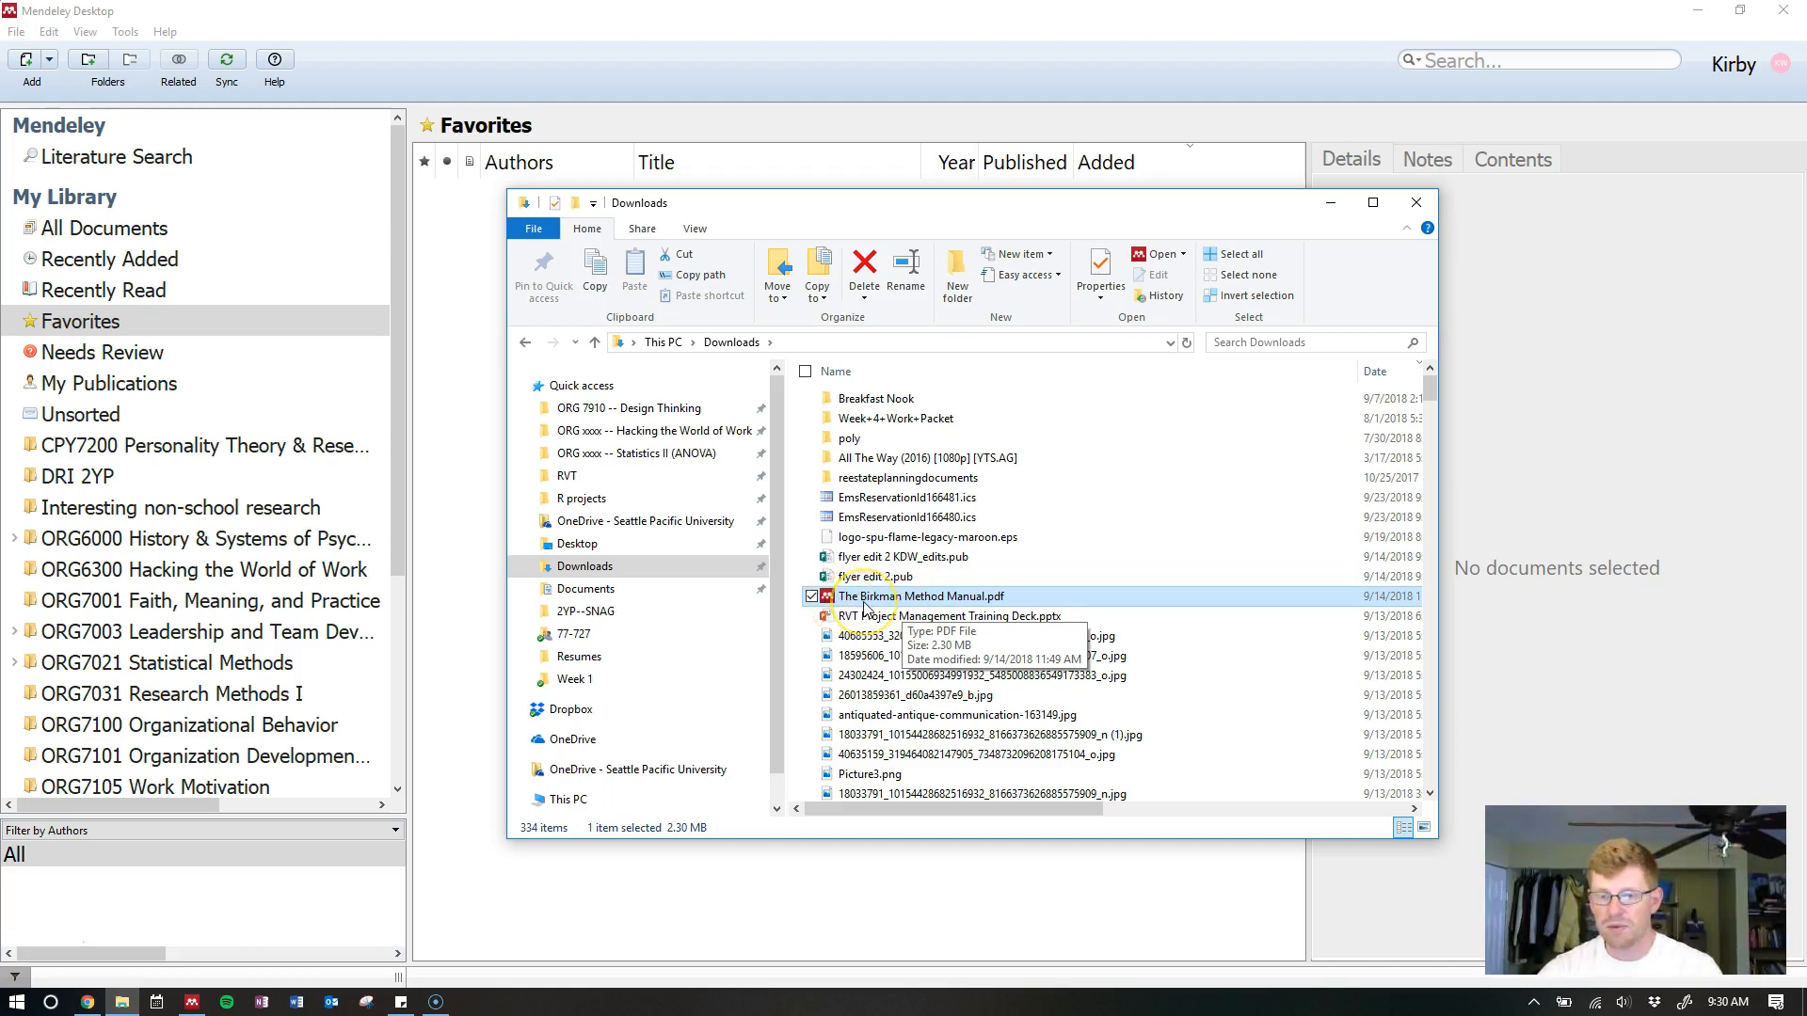
right_click(863, 605)
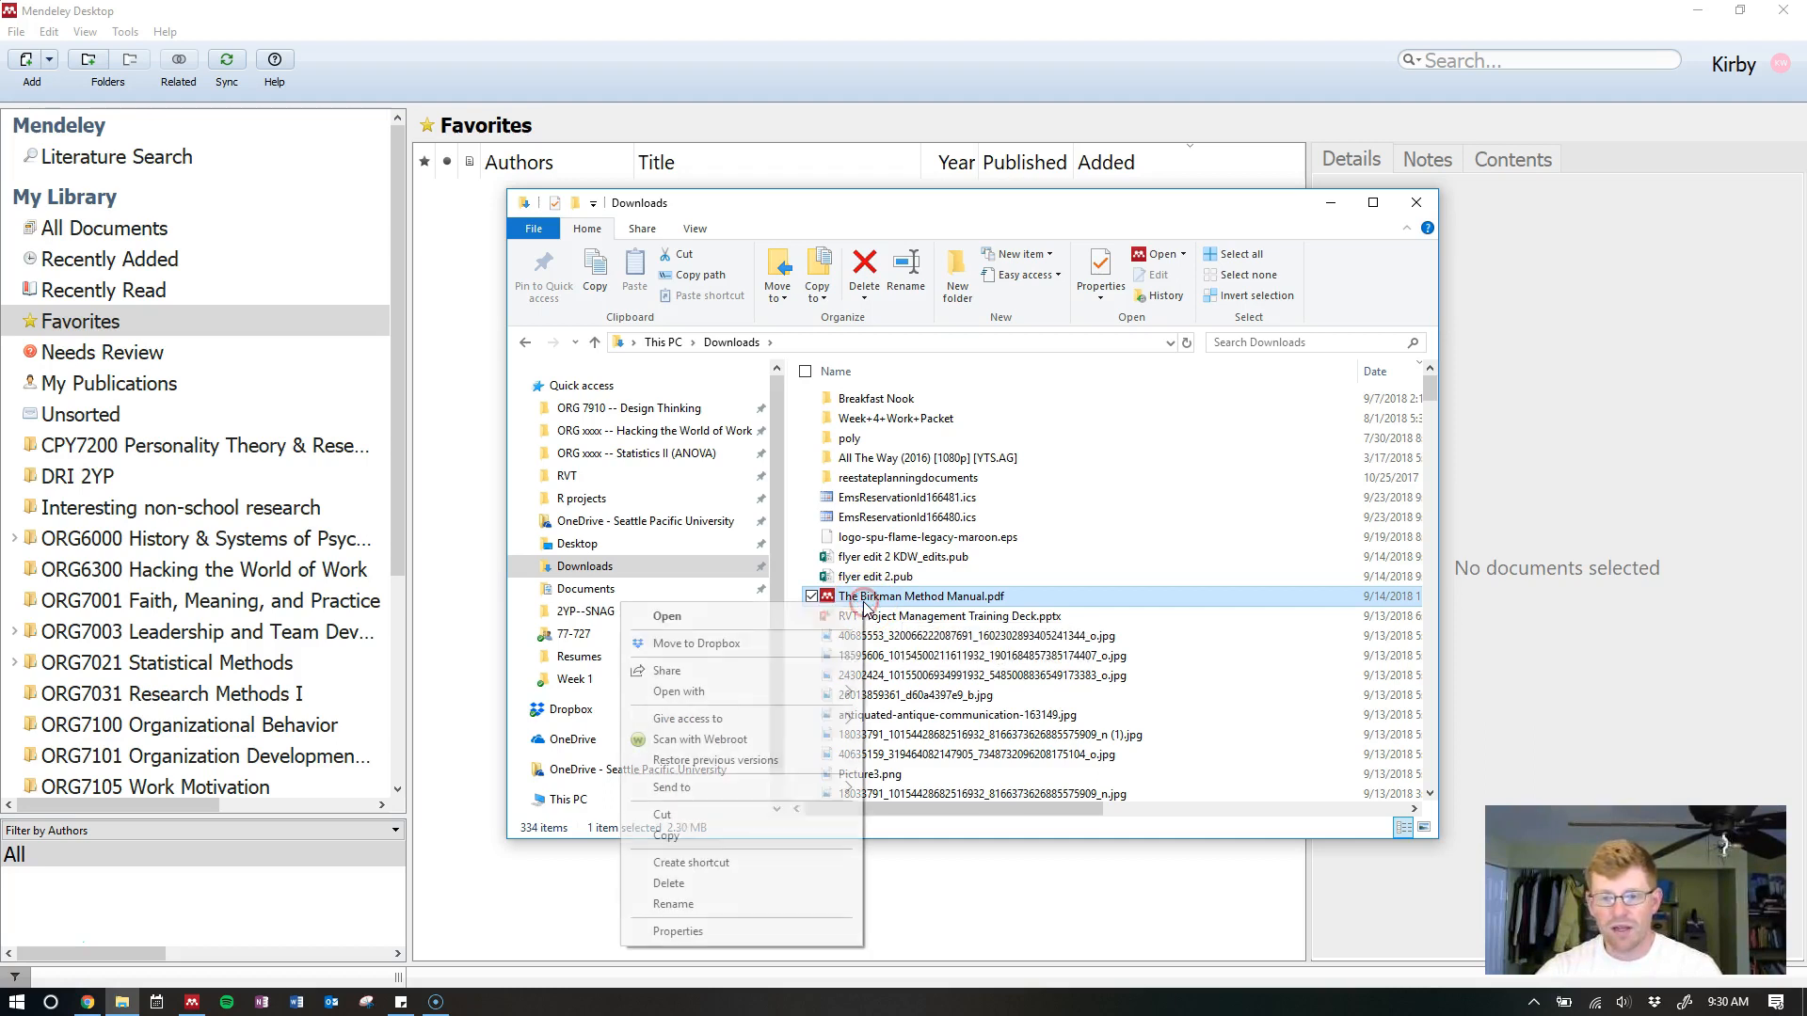
mouse_move(828, 697)
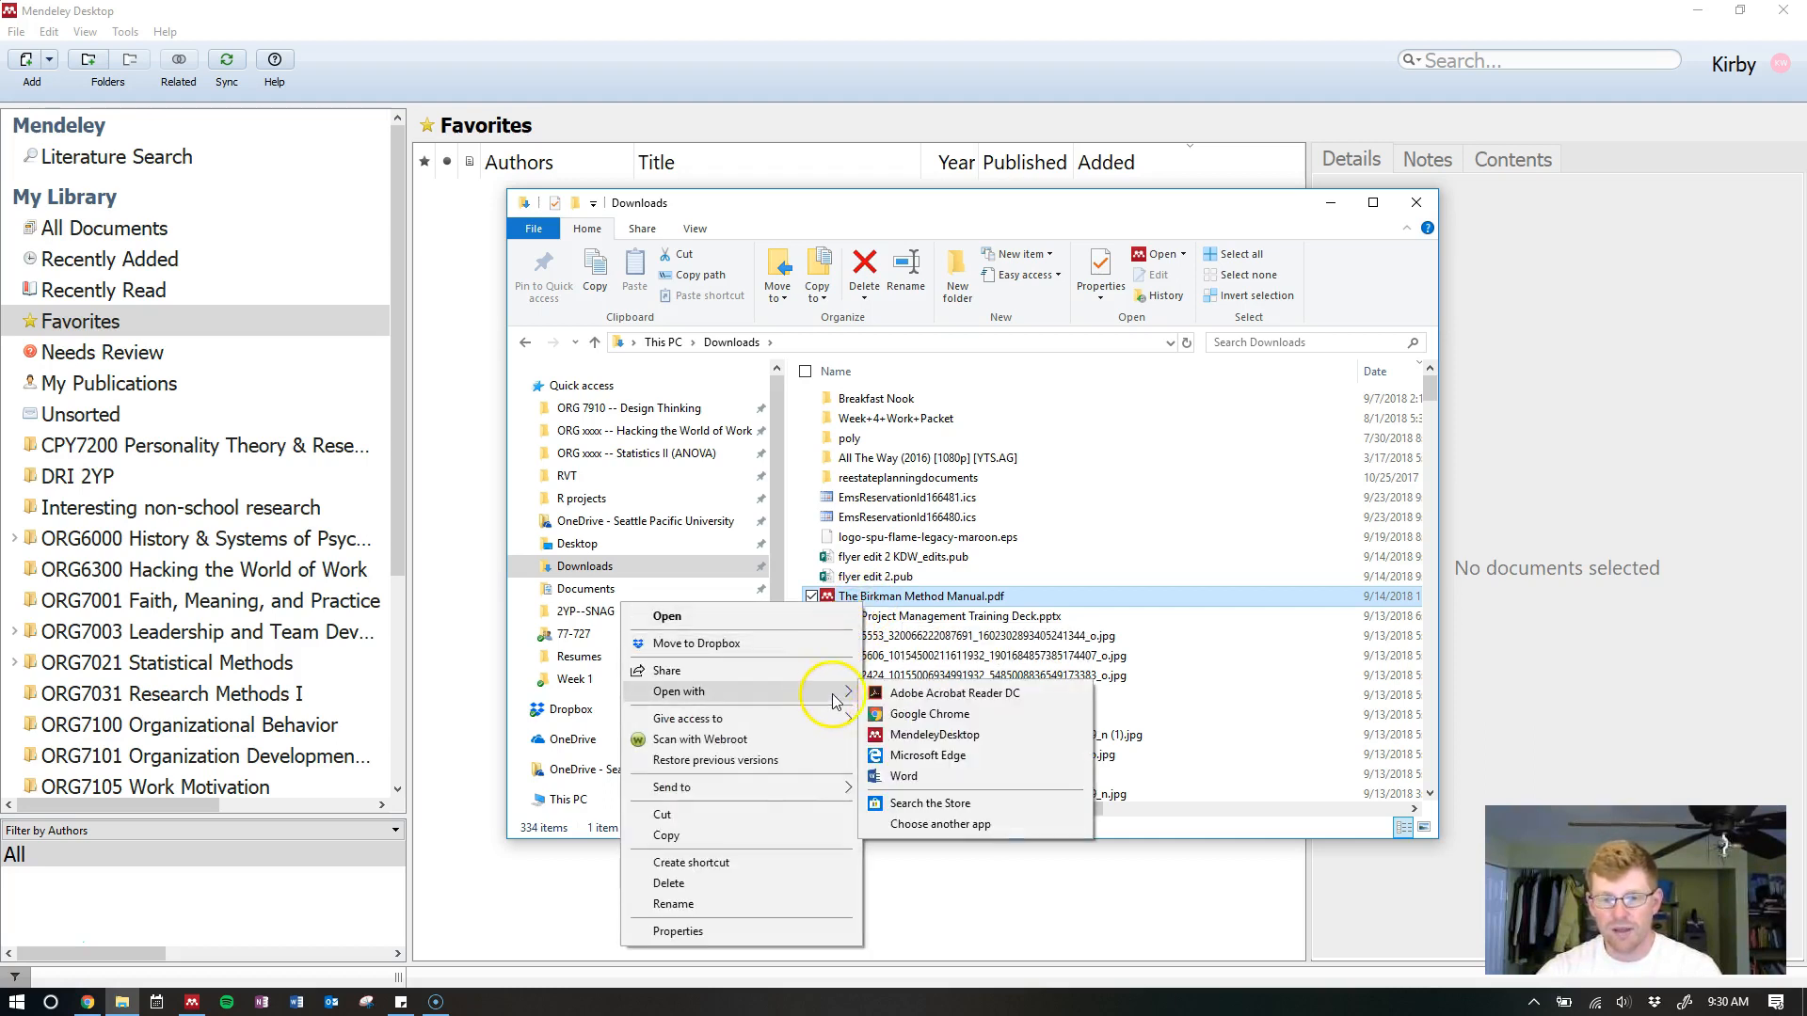
click(970, 736)
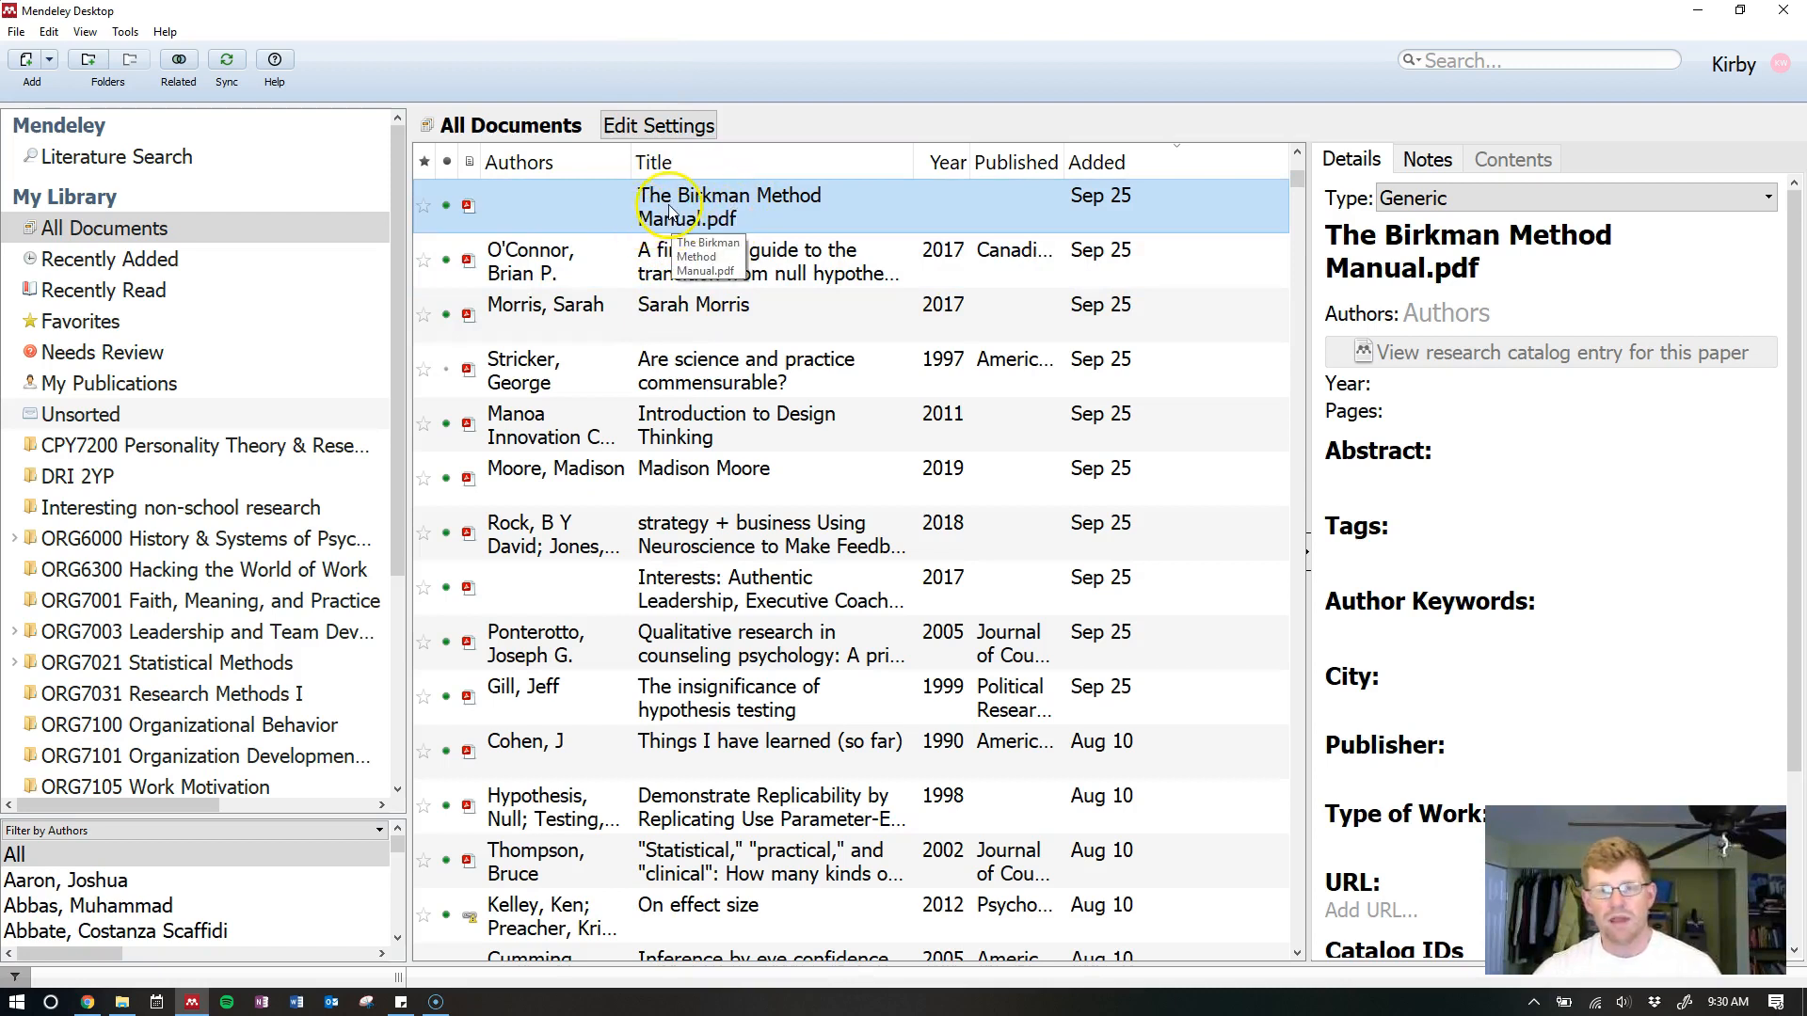
Open The Birkman Method Manual in Mendeley's reader and fit the whole page in view
double_click(683, 207)
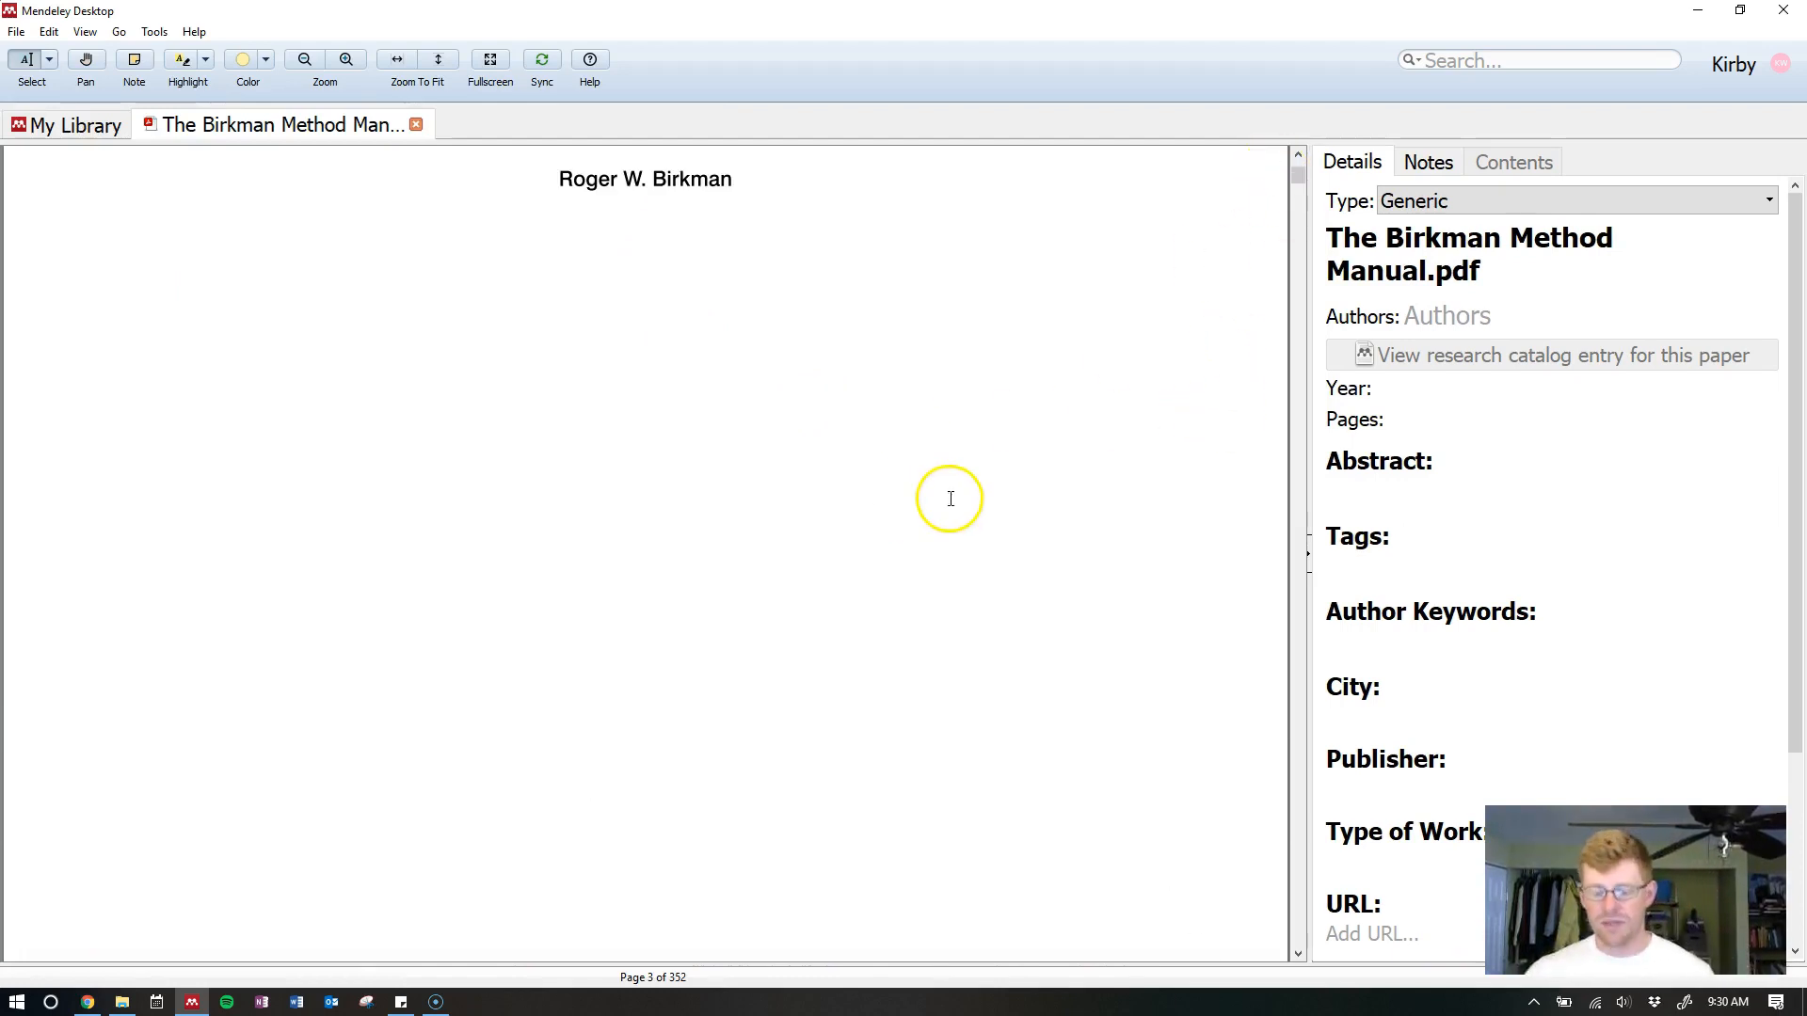
scroll(948, 499, down, 2)
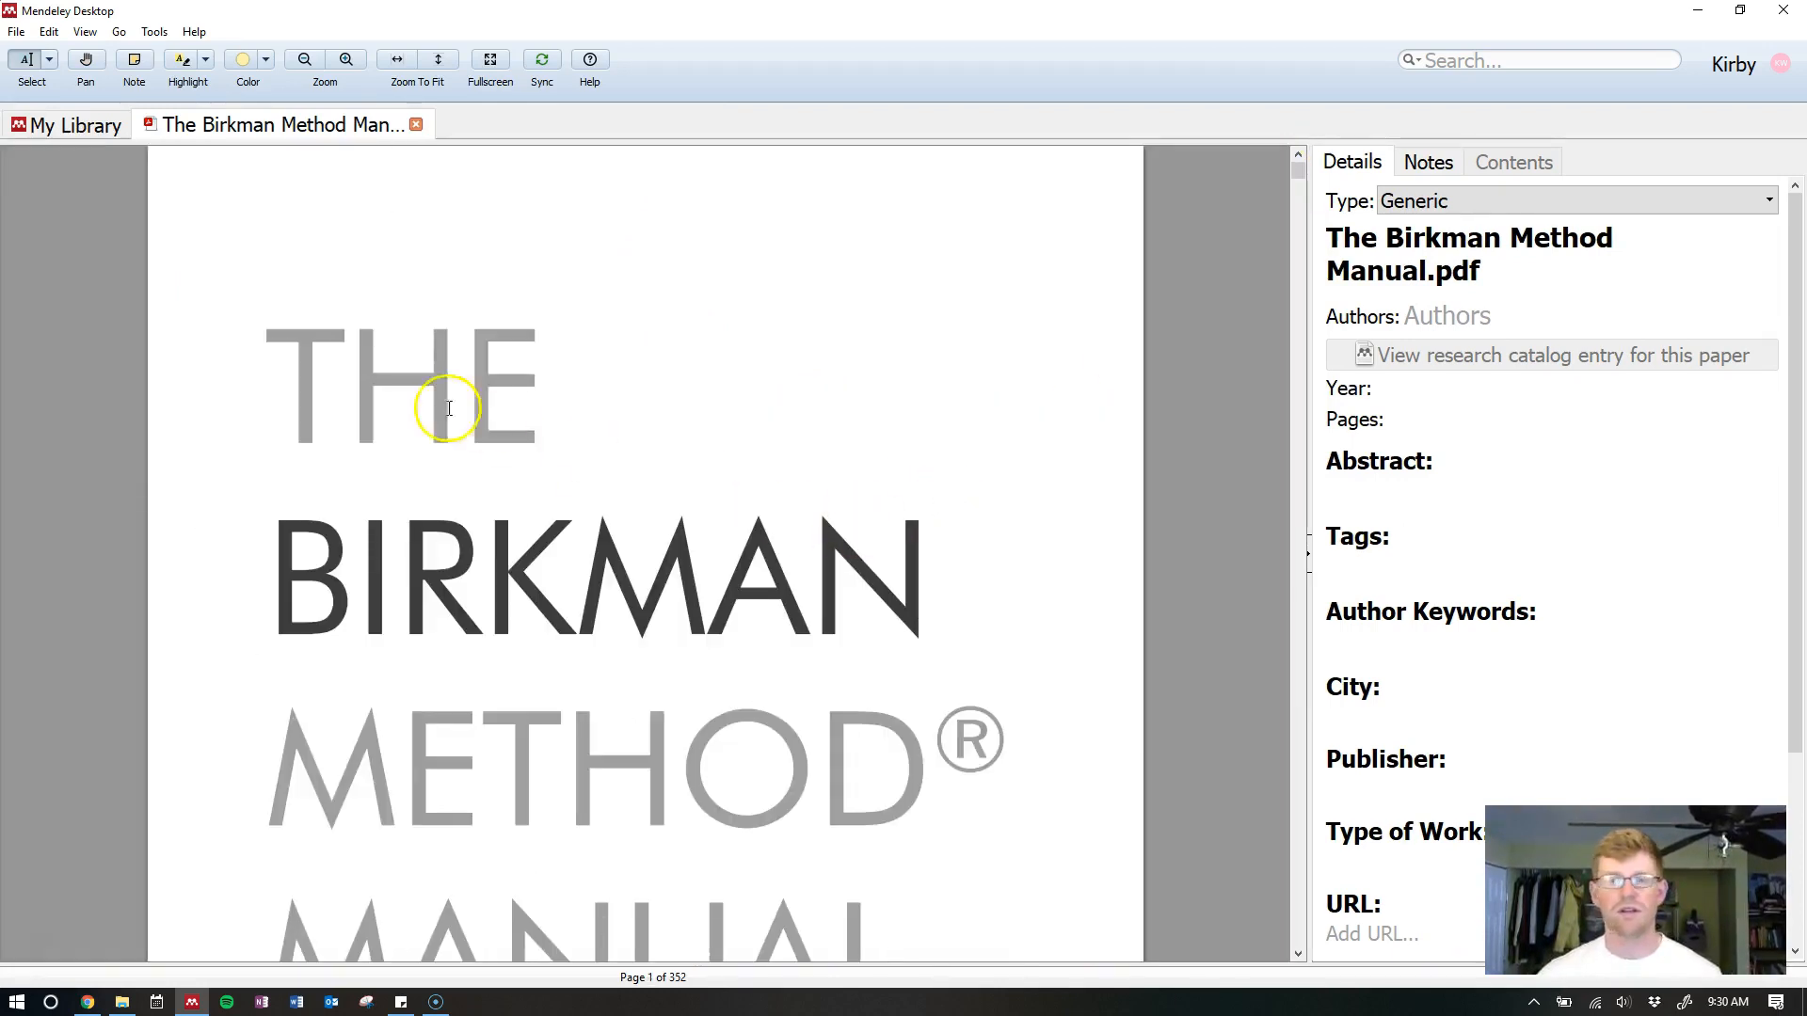
click(452, 66)
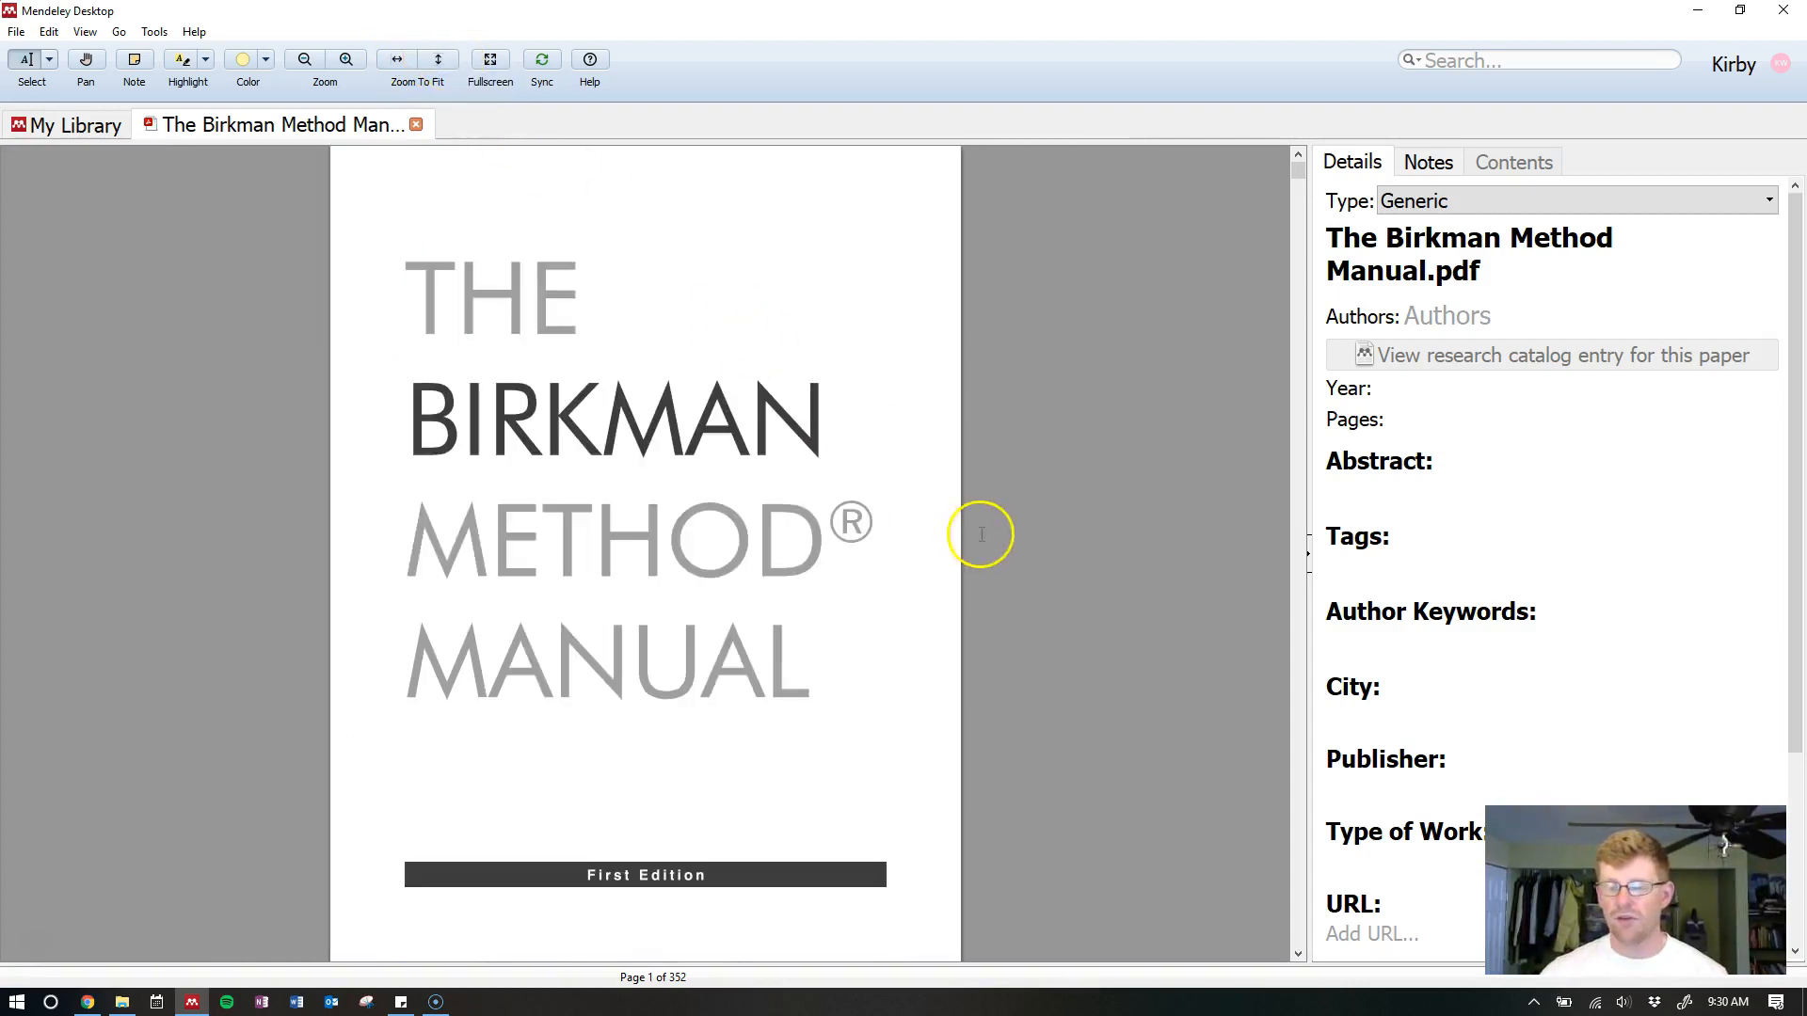
Highlight the page 3 heading 'The Birkman Promise' in yellow
scroll(781, 528, down, 3)
scroll(781, 528, down, 5)
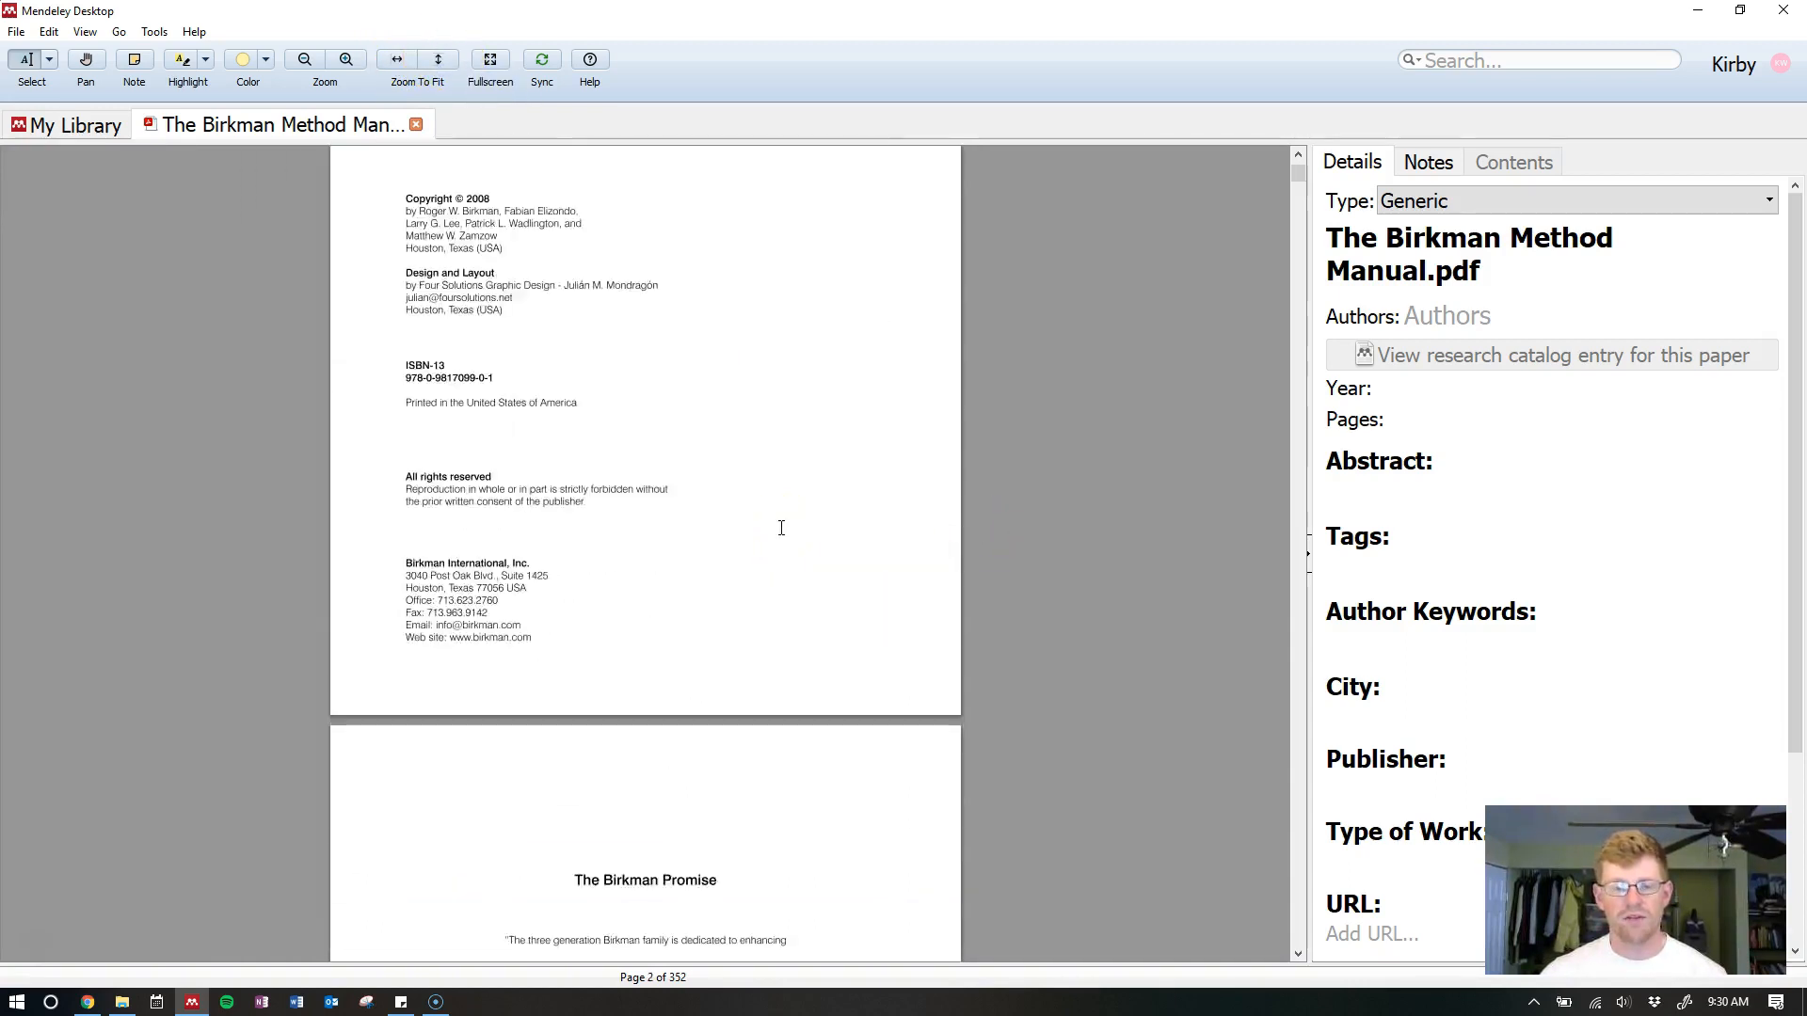
drag(573, 314, 697, 310)
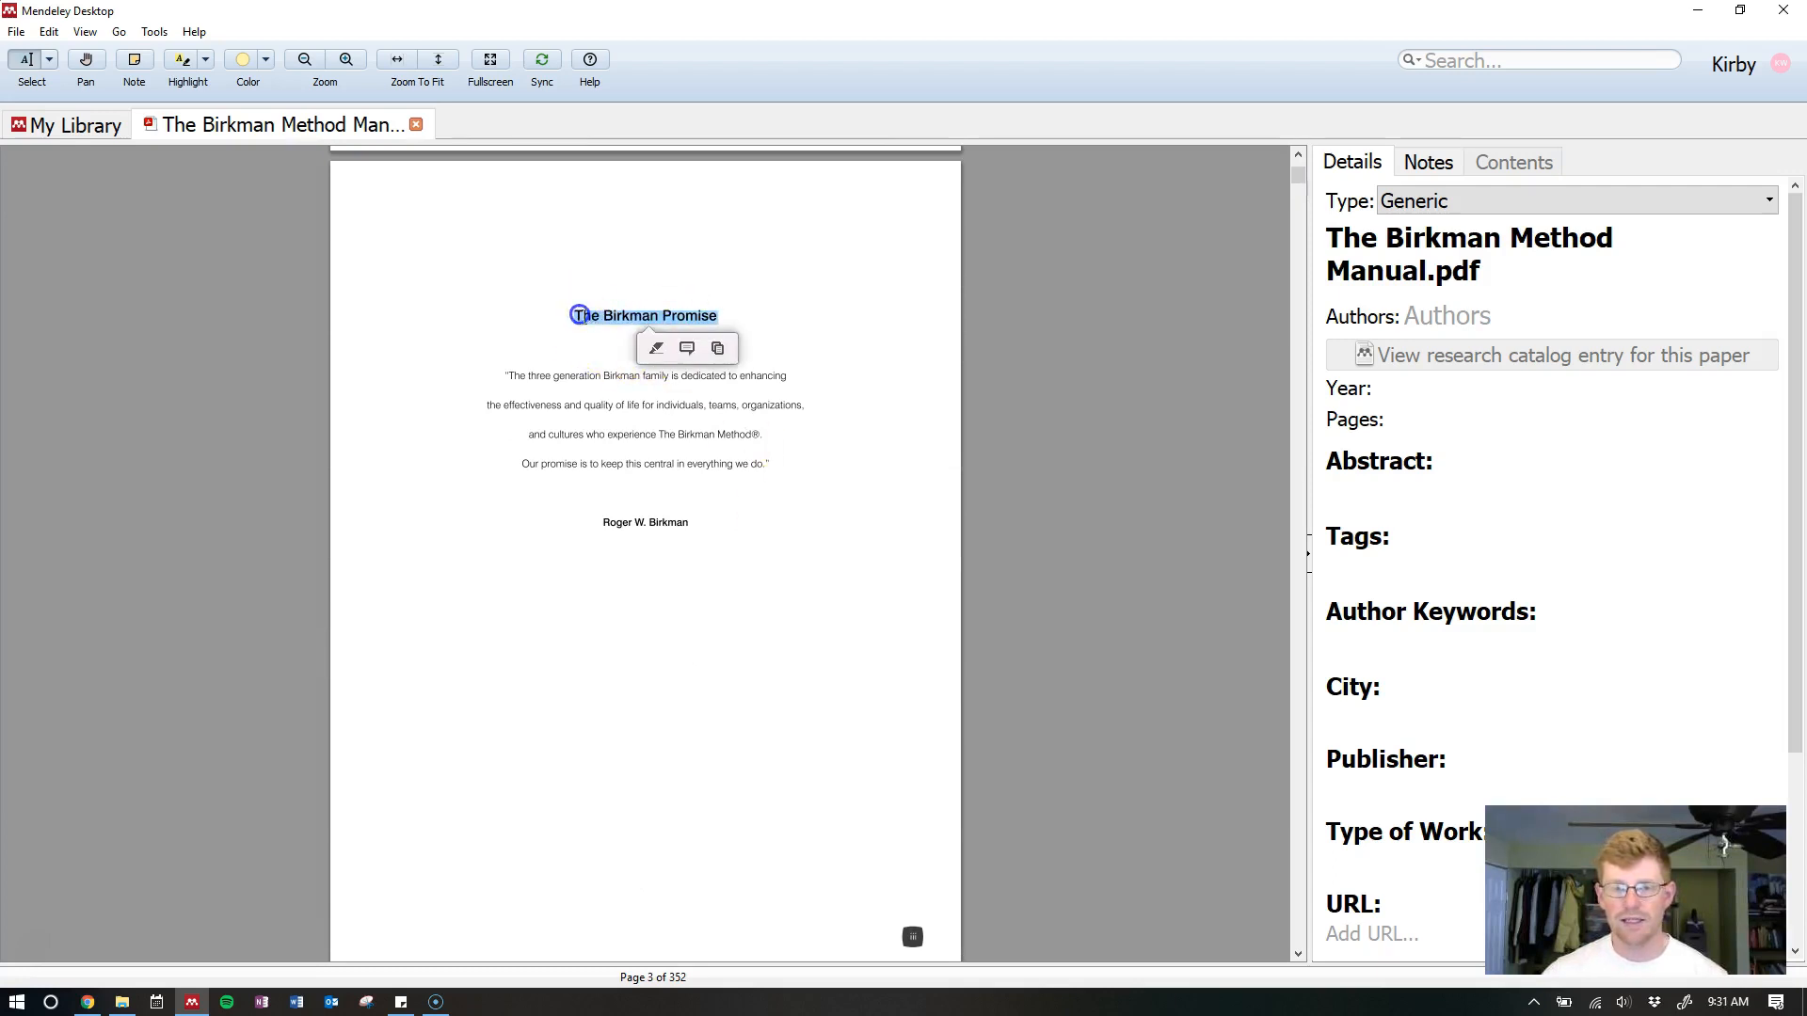
click(657, 349)
scroll(657, 349, up, 2)
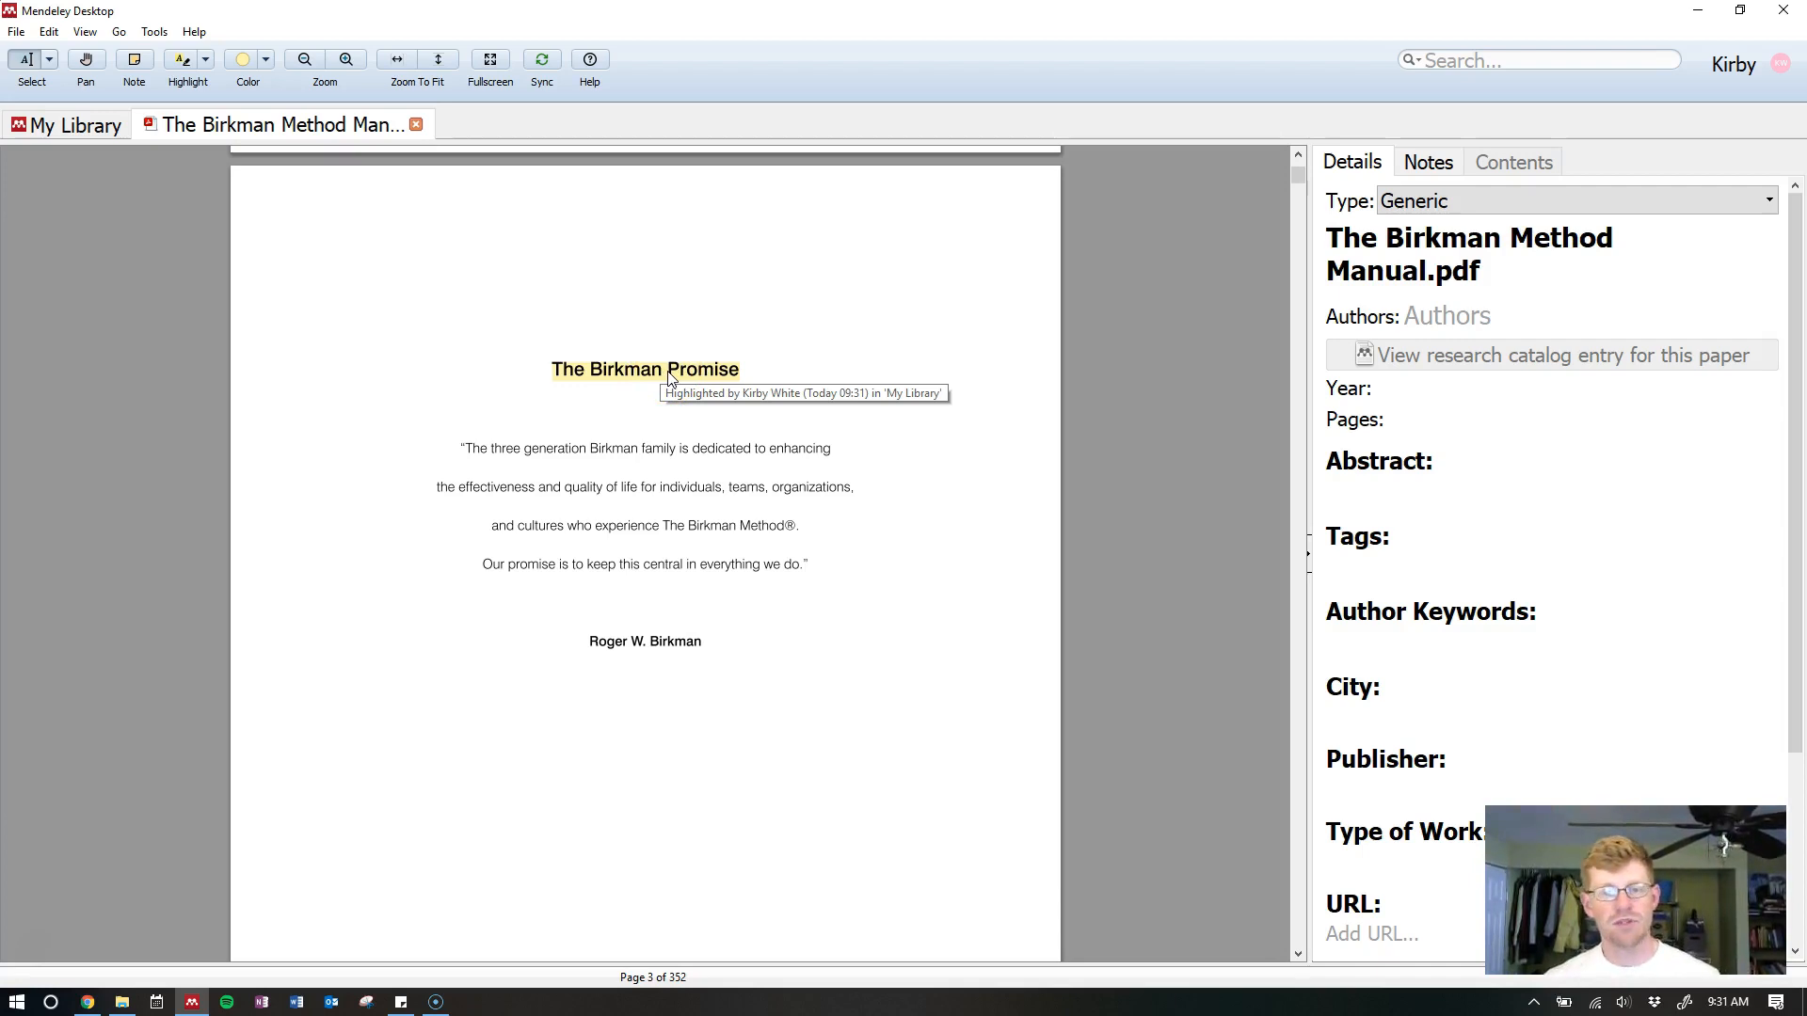
Recolour The Birkman Promise heading highlight to red/pink
click(659, 373)
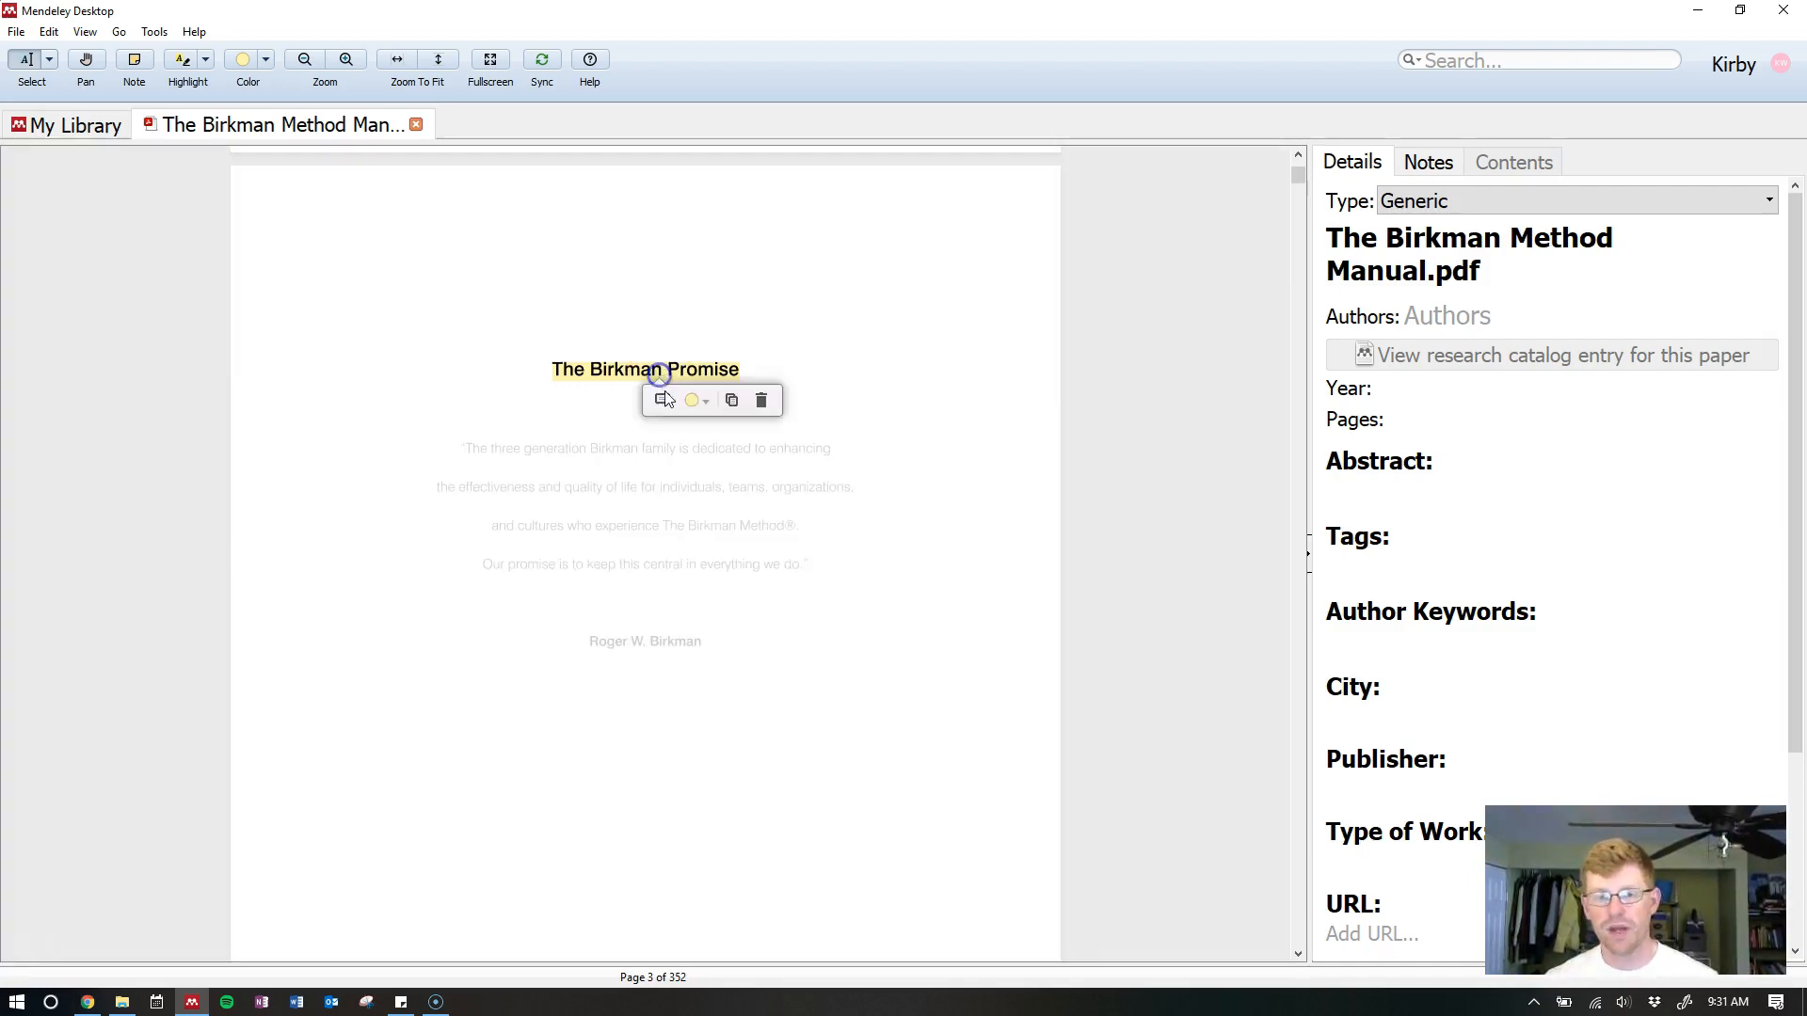
click(706, 401)
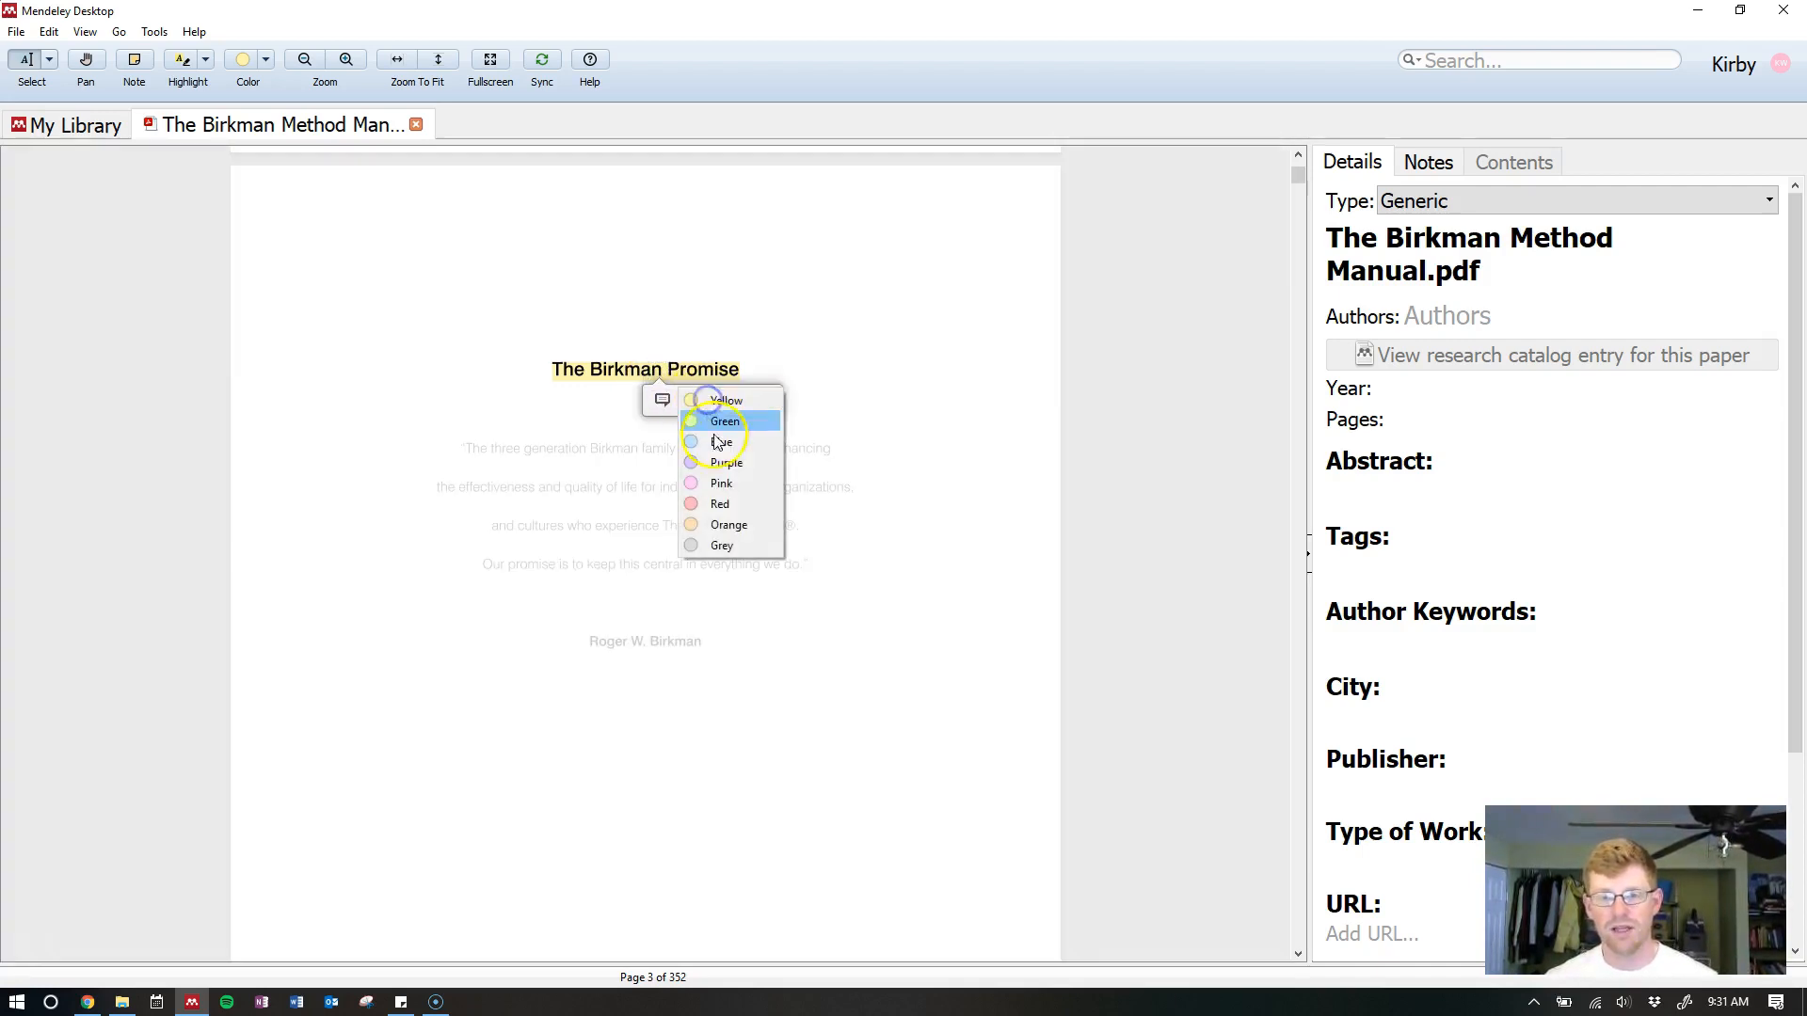
click(732, 504)
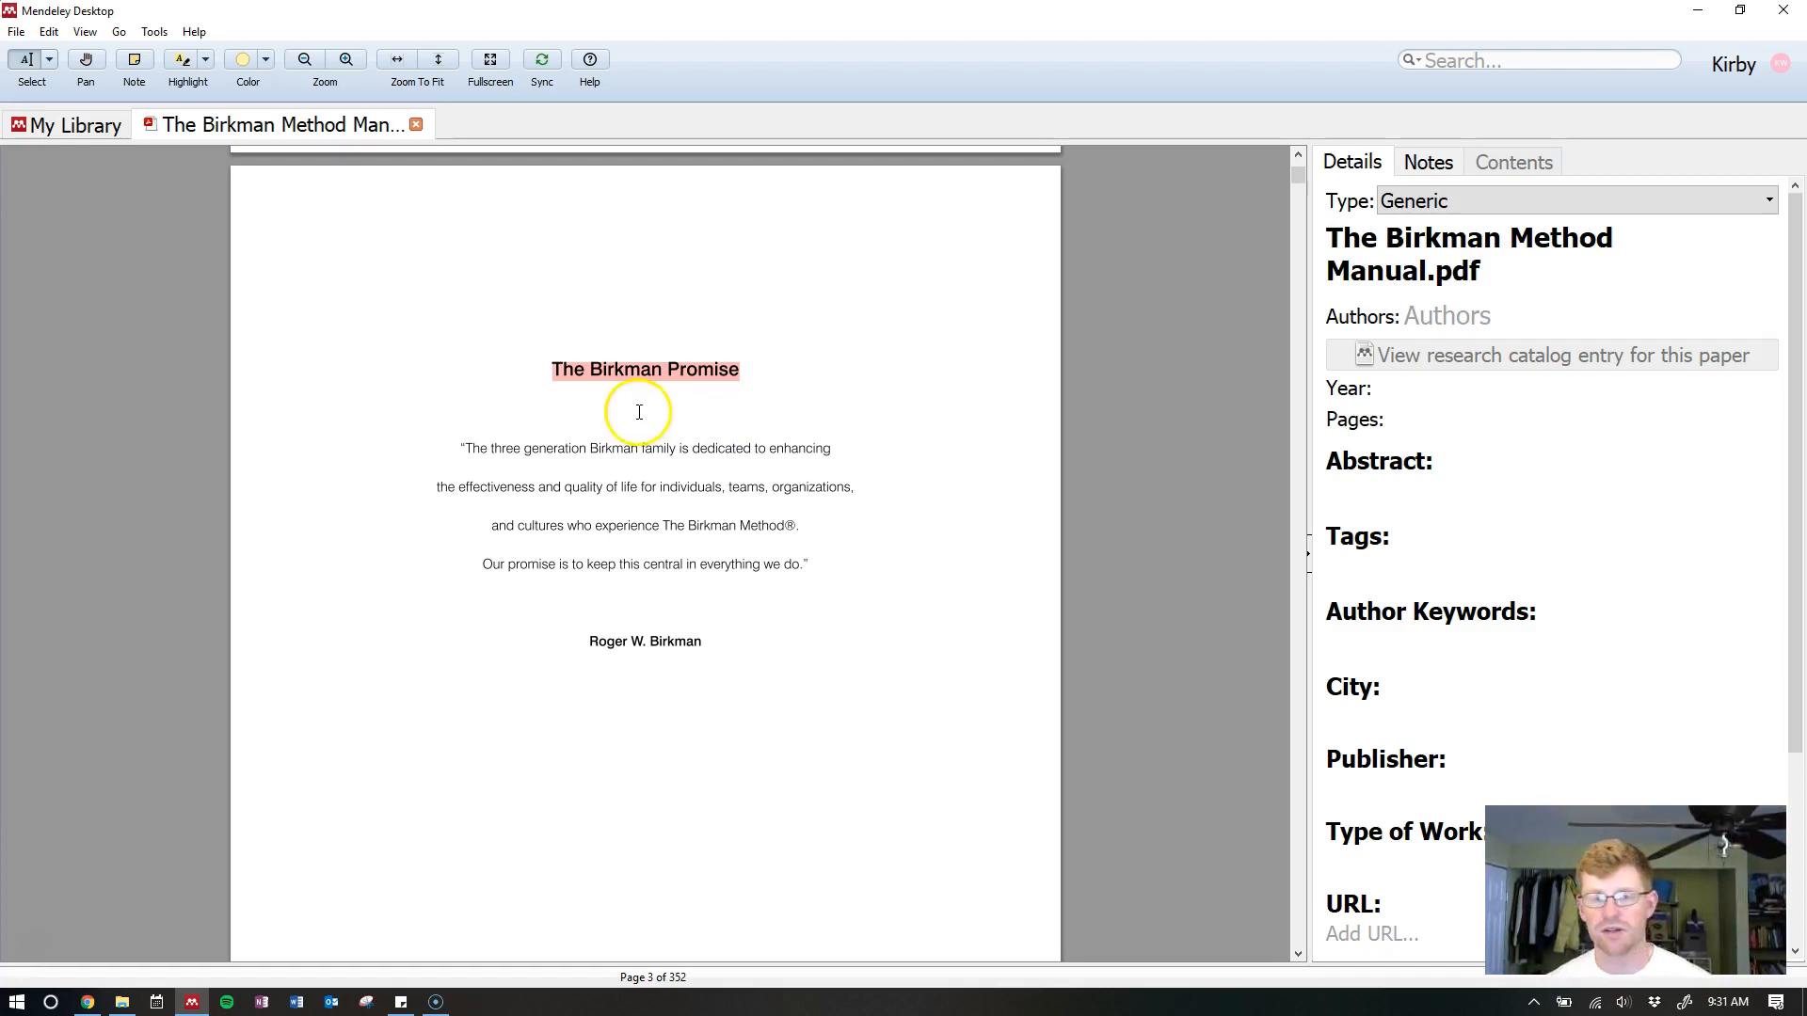
Highlight the quote passage down to the signature, leaving its note empty
drag(443, 455, 856, 488)
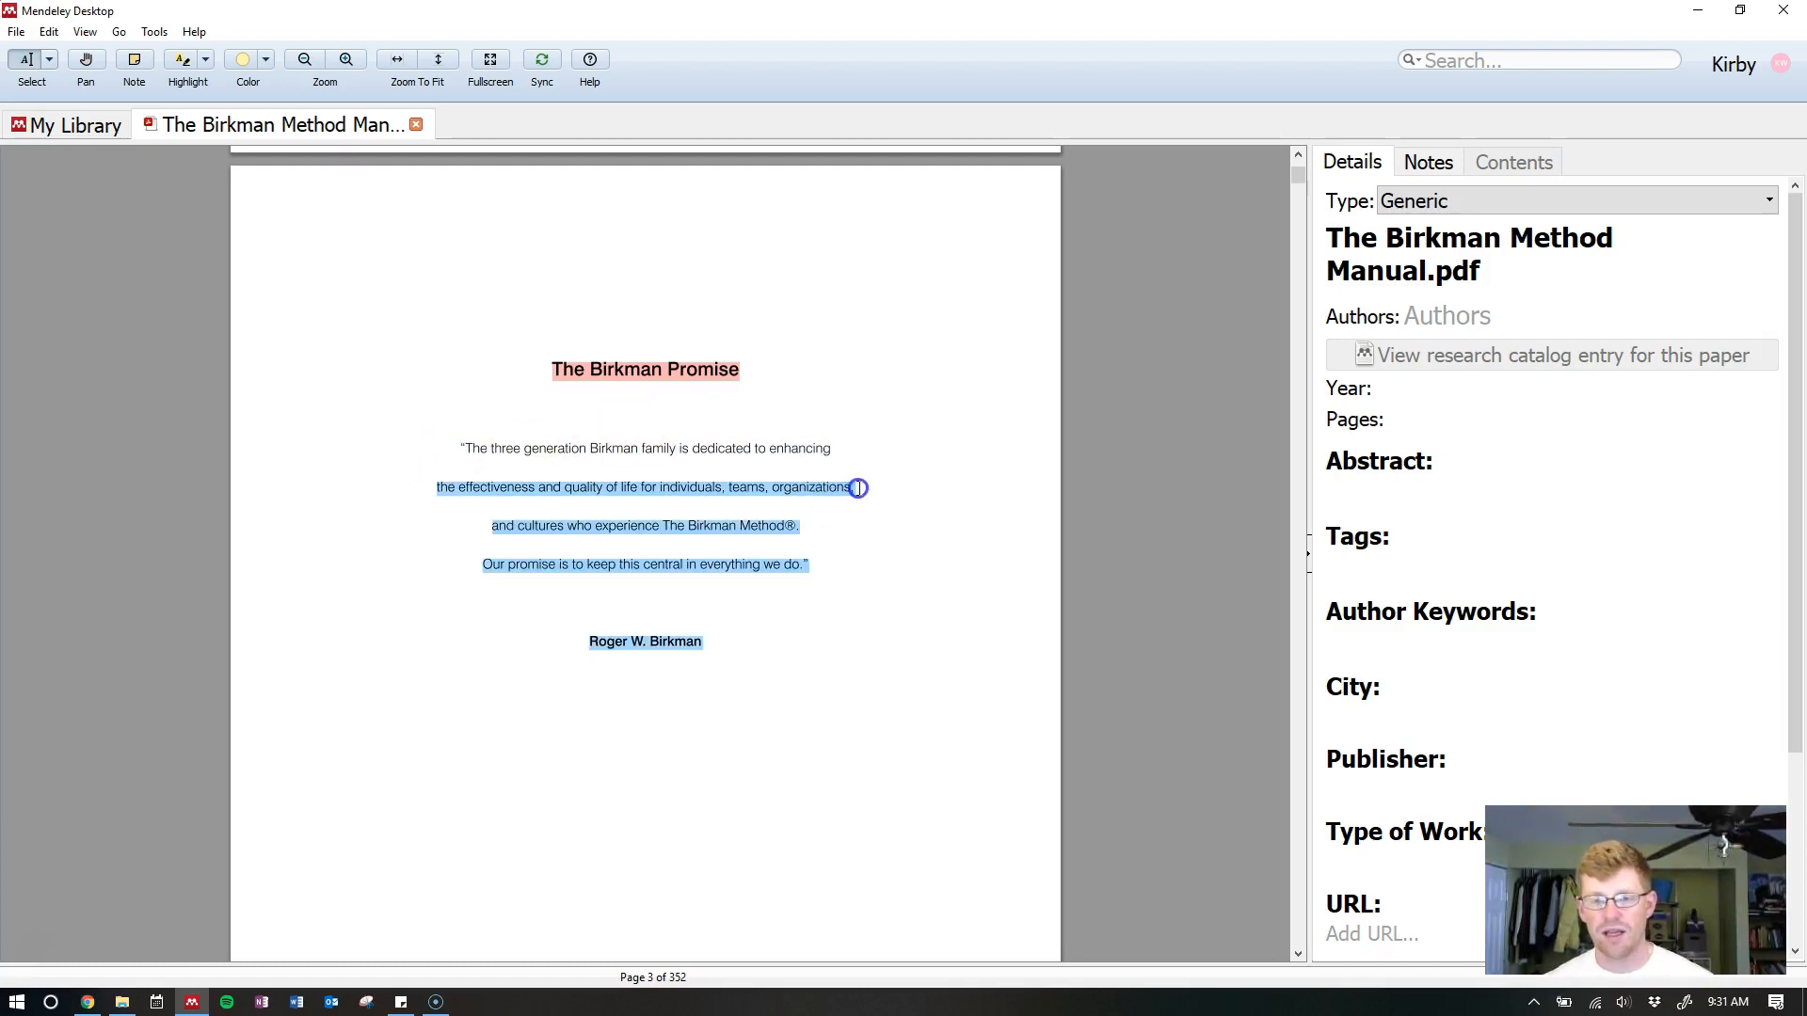
click(676, 674)
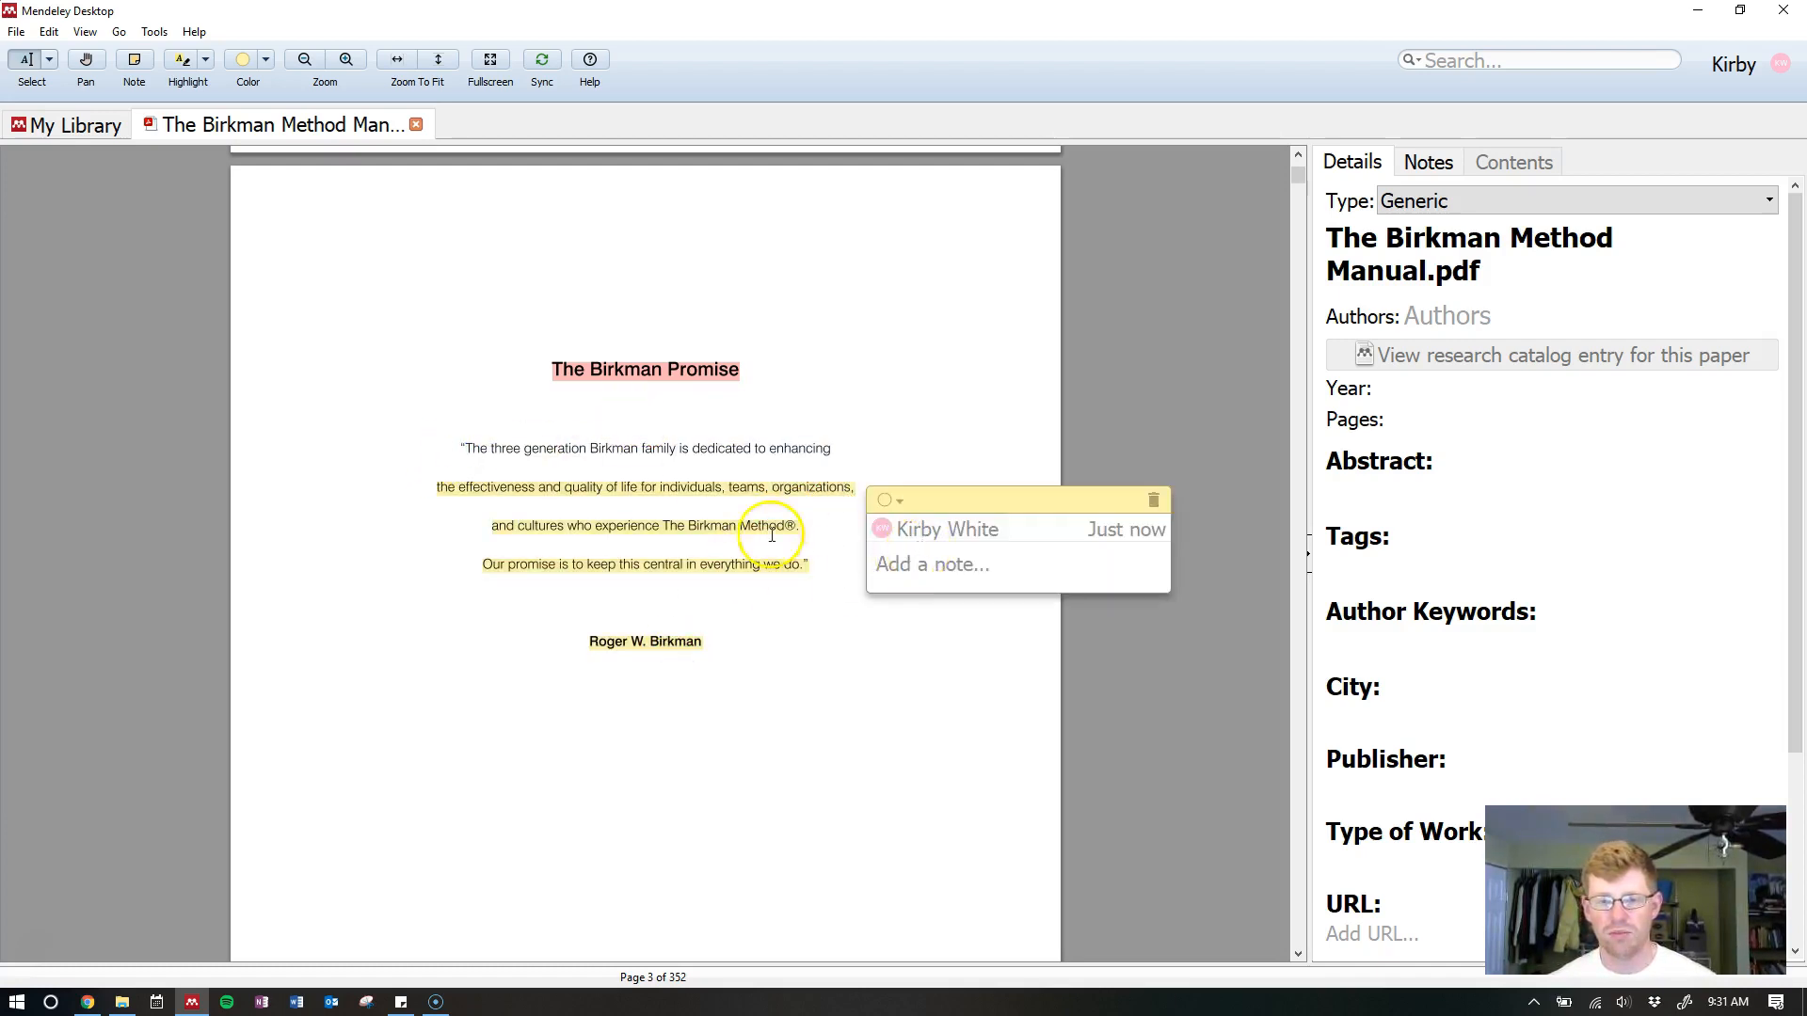
click(762, 453)
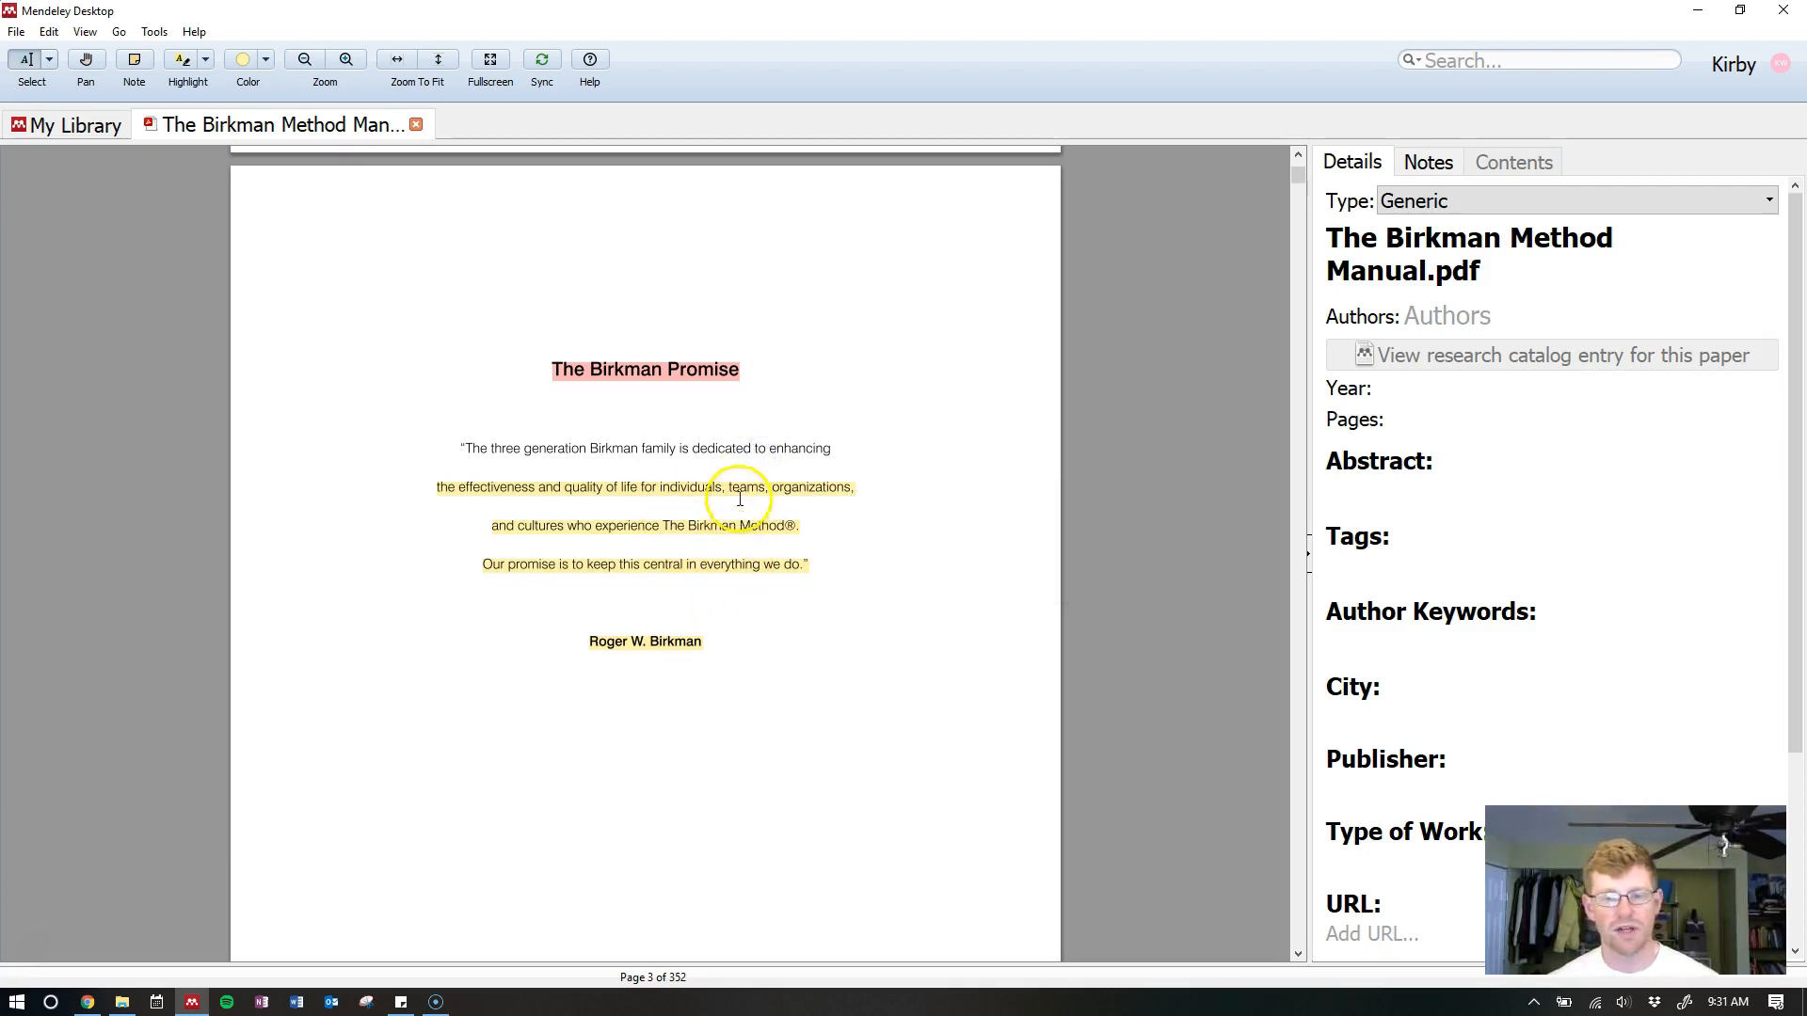
Open a comment on the pink The Birkman Promise highlight, ready for the note text
click(664, 370)
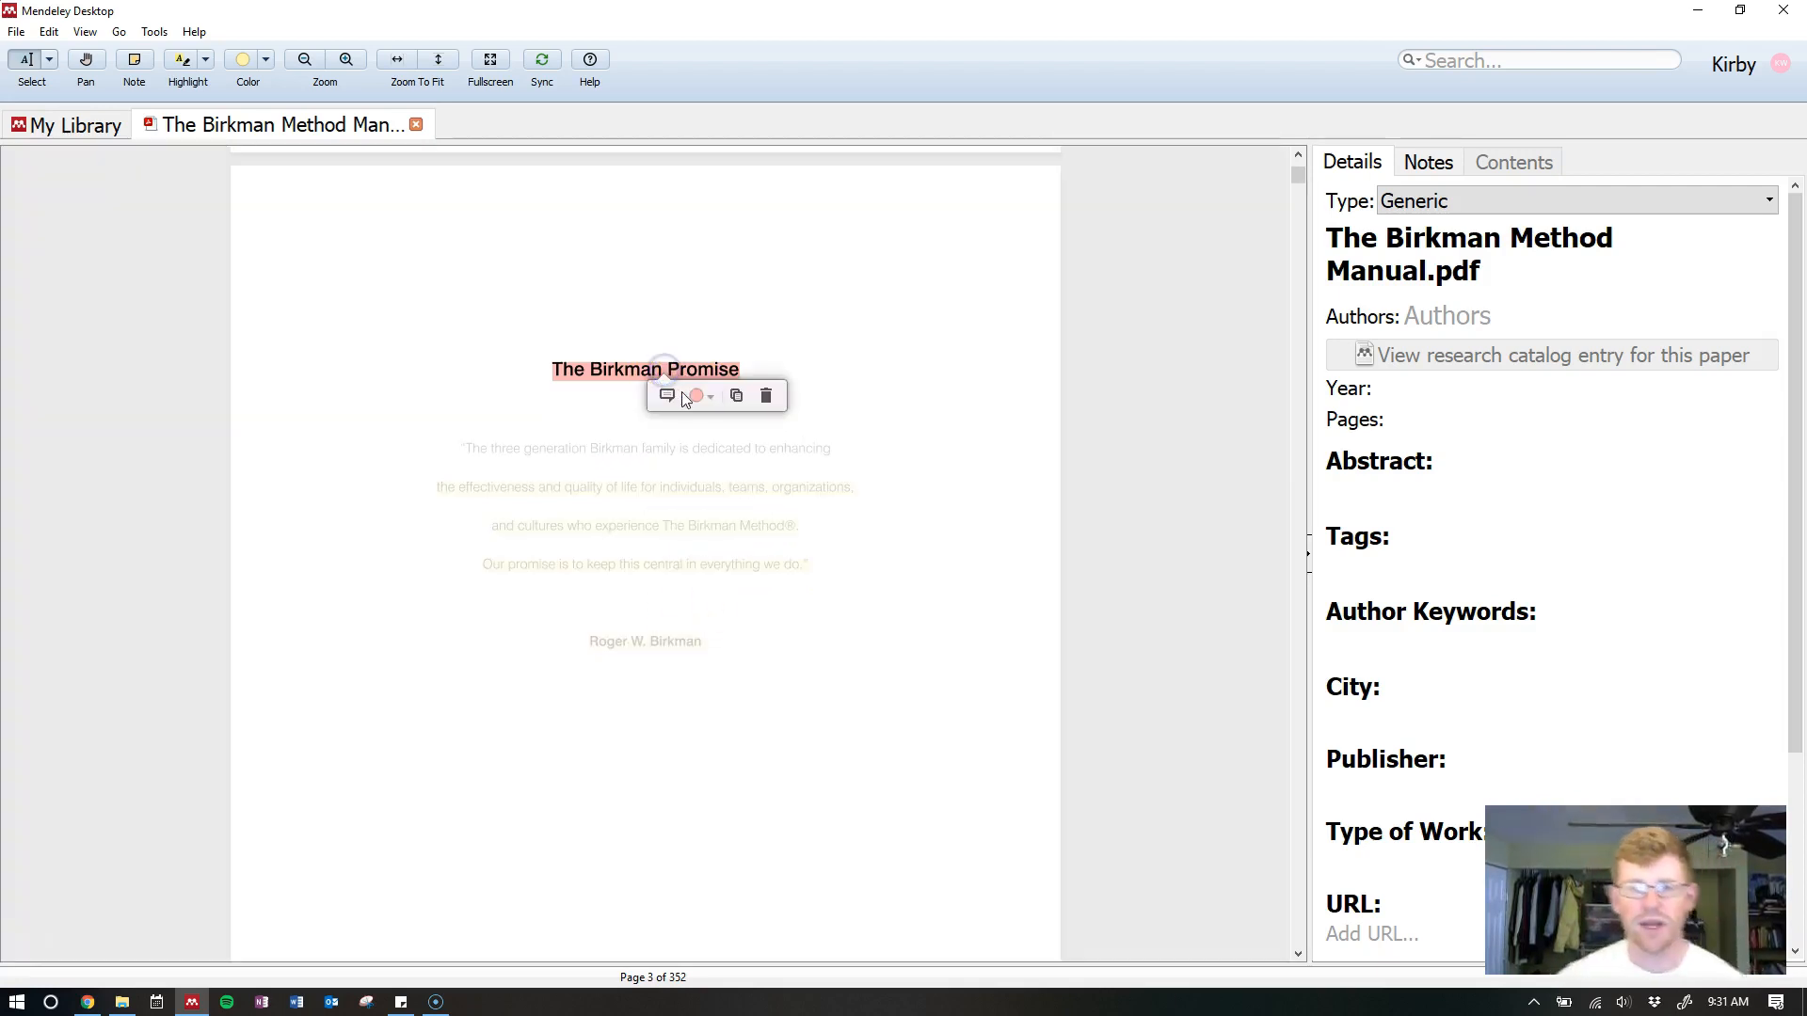
click(666, 396)
click(734, 454)
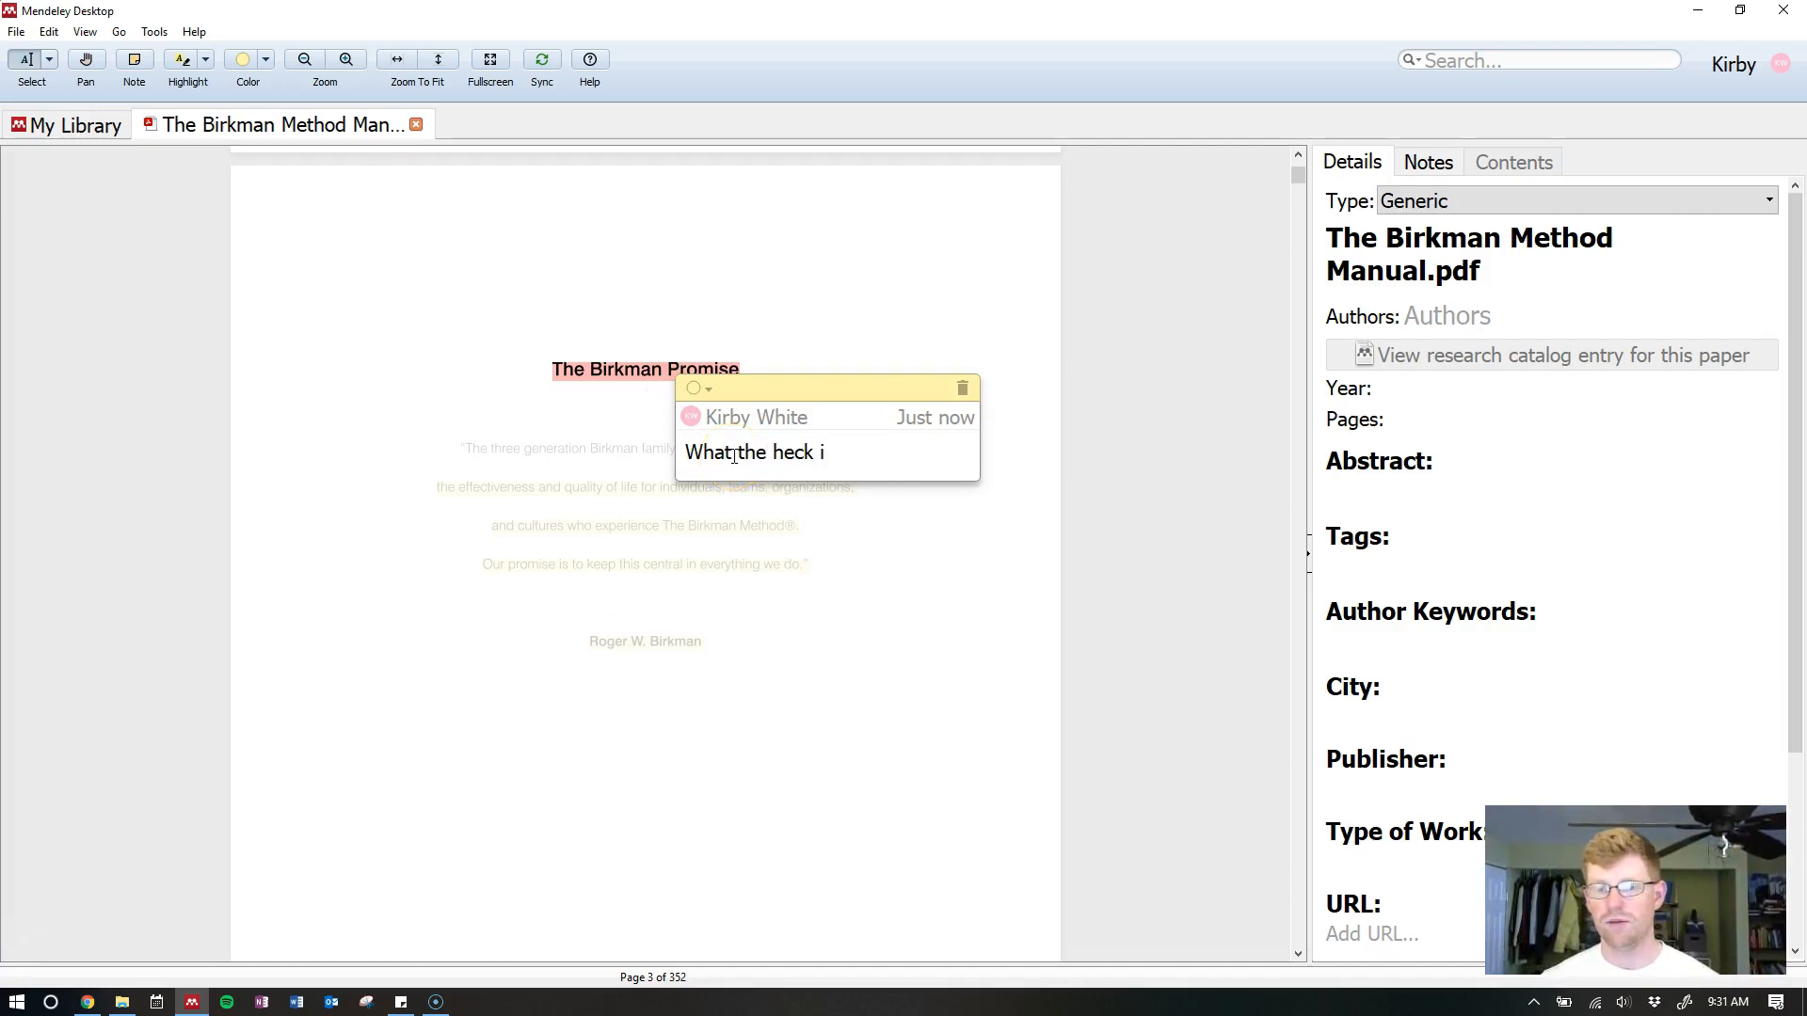
Dismiss the note popup and recheck the note on The Birkman Promise heading
click(748, 502)
click(585, 437)
click(677, 355)
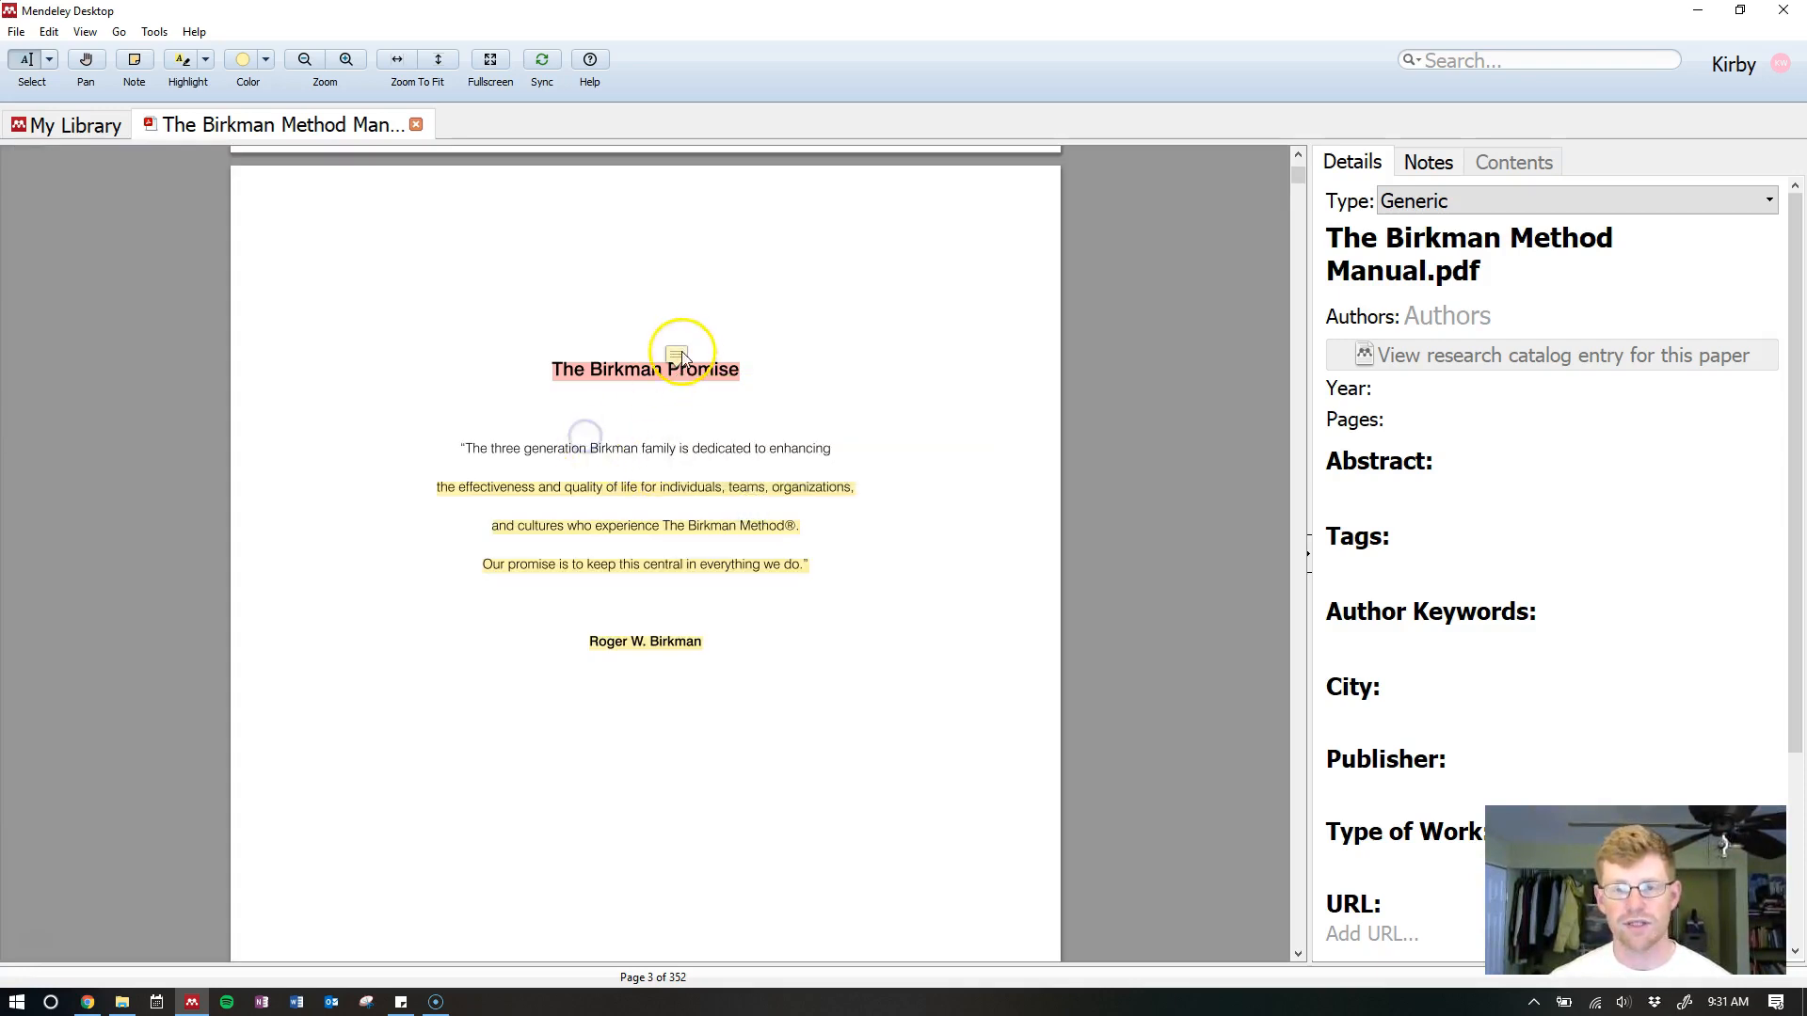
mouse_move(680, 354)
mouse_down()
mouse_move(714, 358)
mouse_move(688, 369)
mouse_up()
click(776, 358)
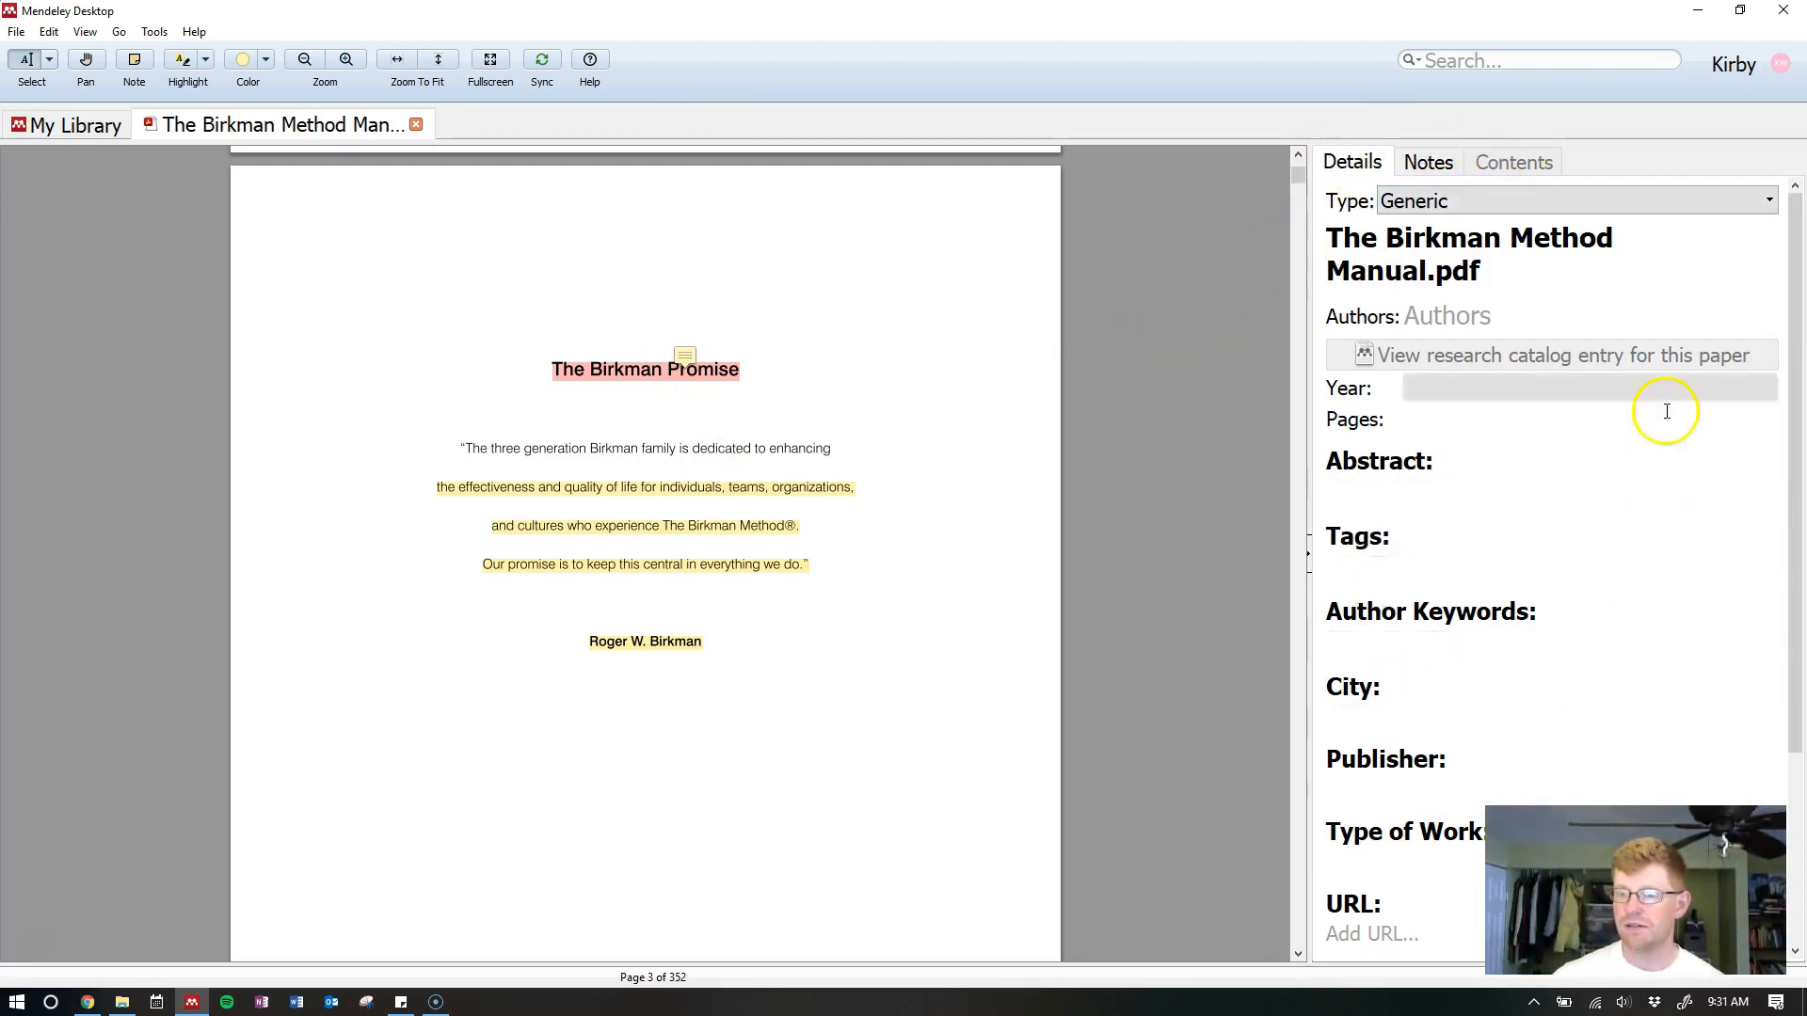
Show the Notes panel listing the document's private annotations and comments
click(1424, 163)
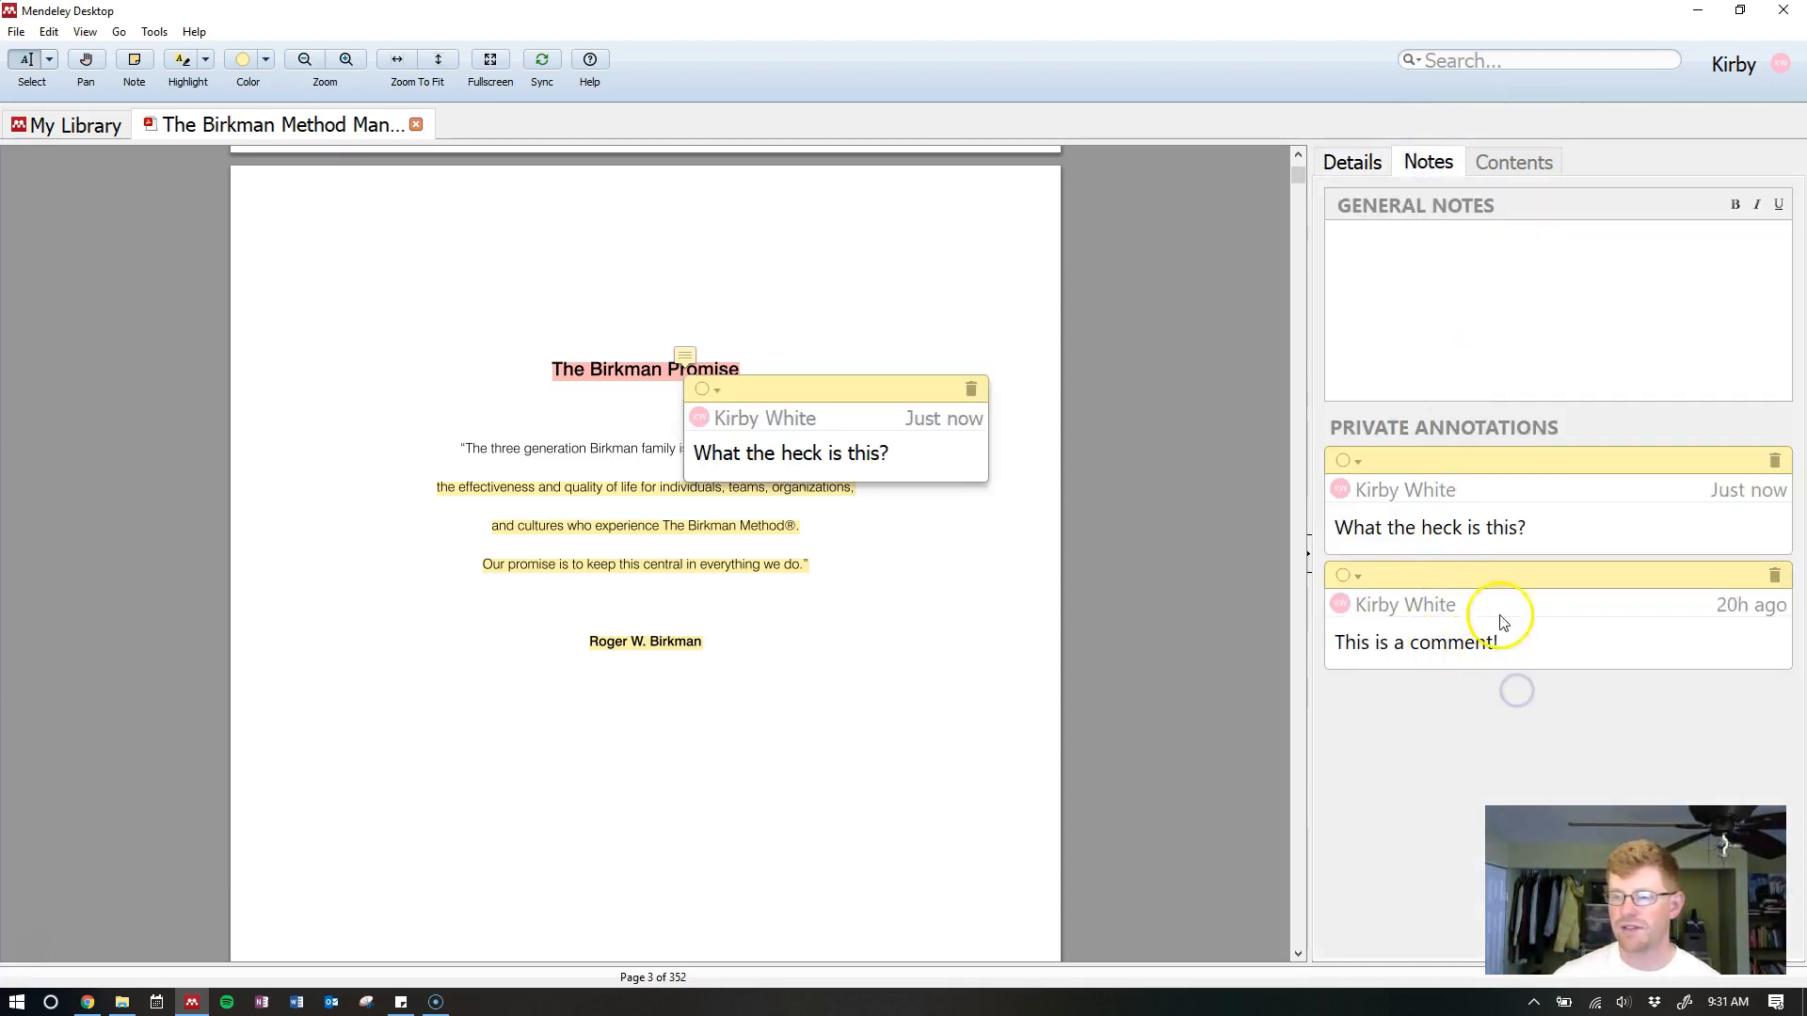
drag(1495, 645, 1336, 642)
click(1417, 710)
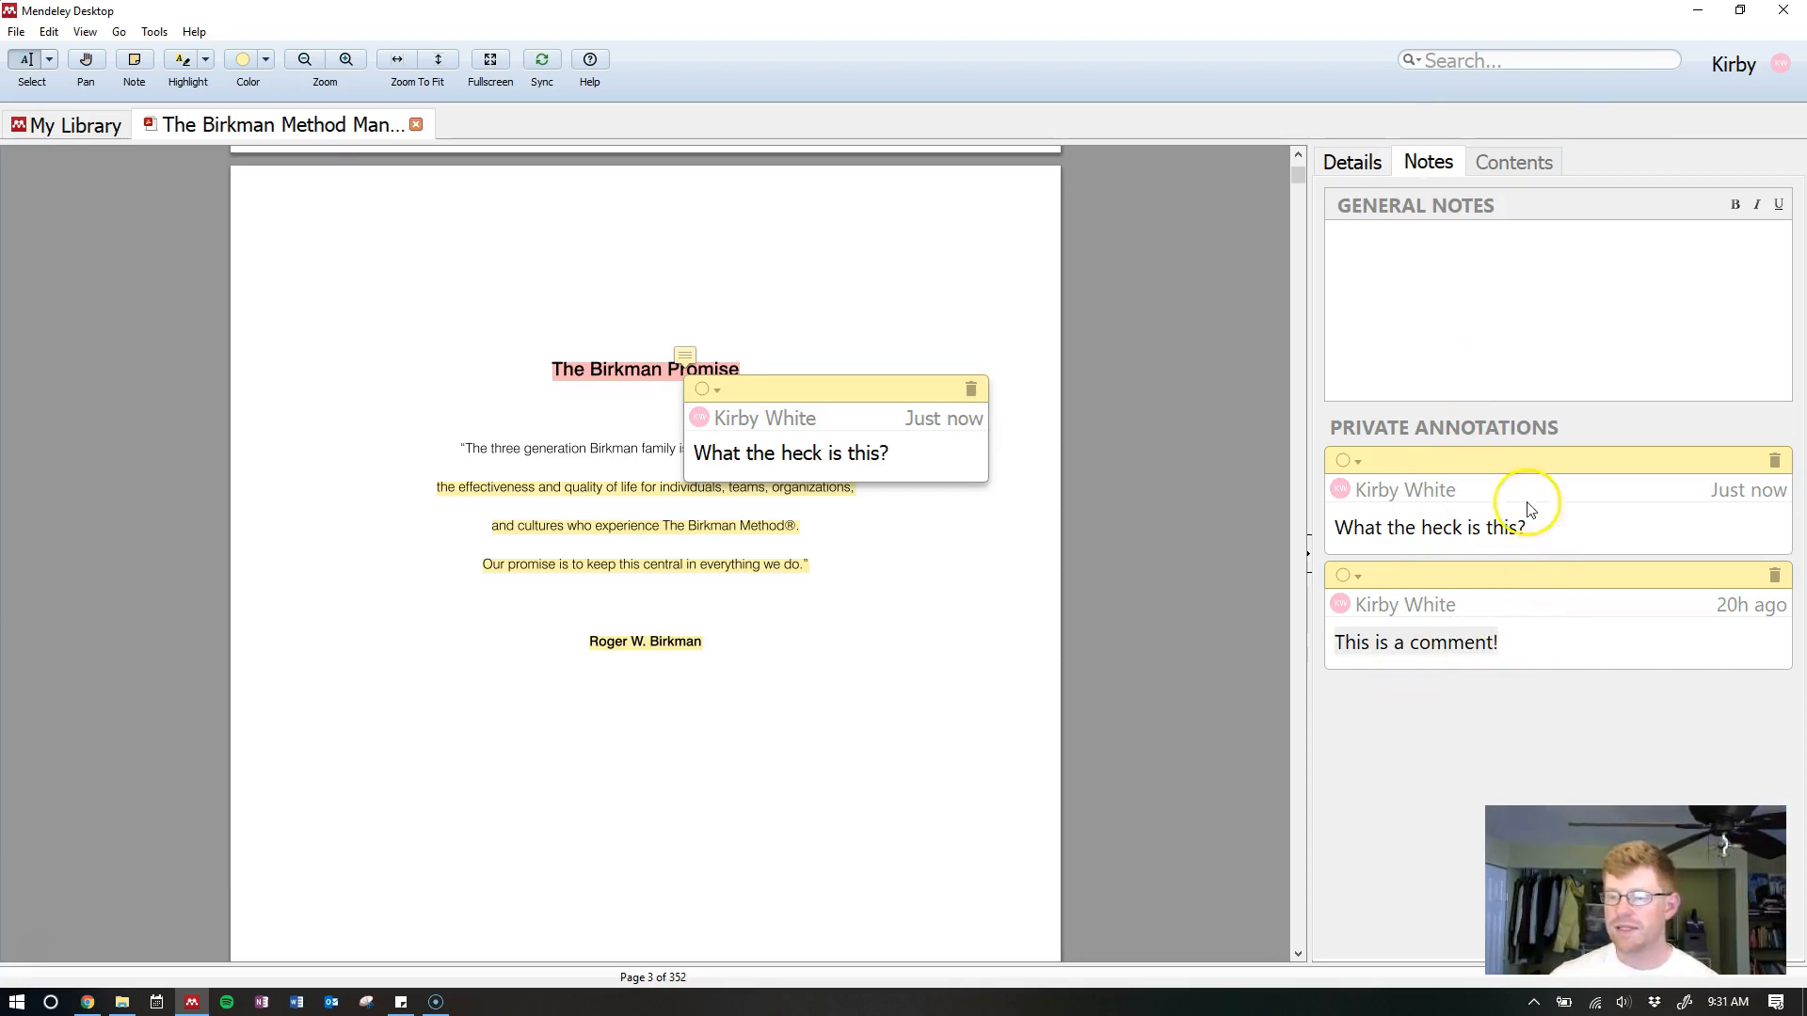
click(1147, 577)
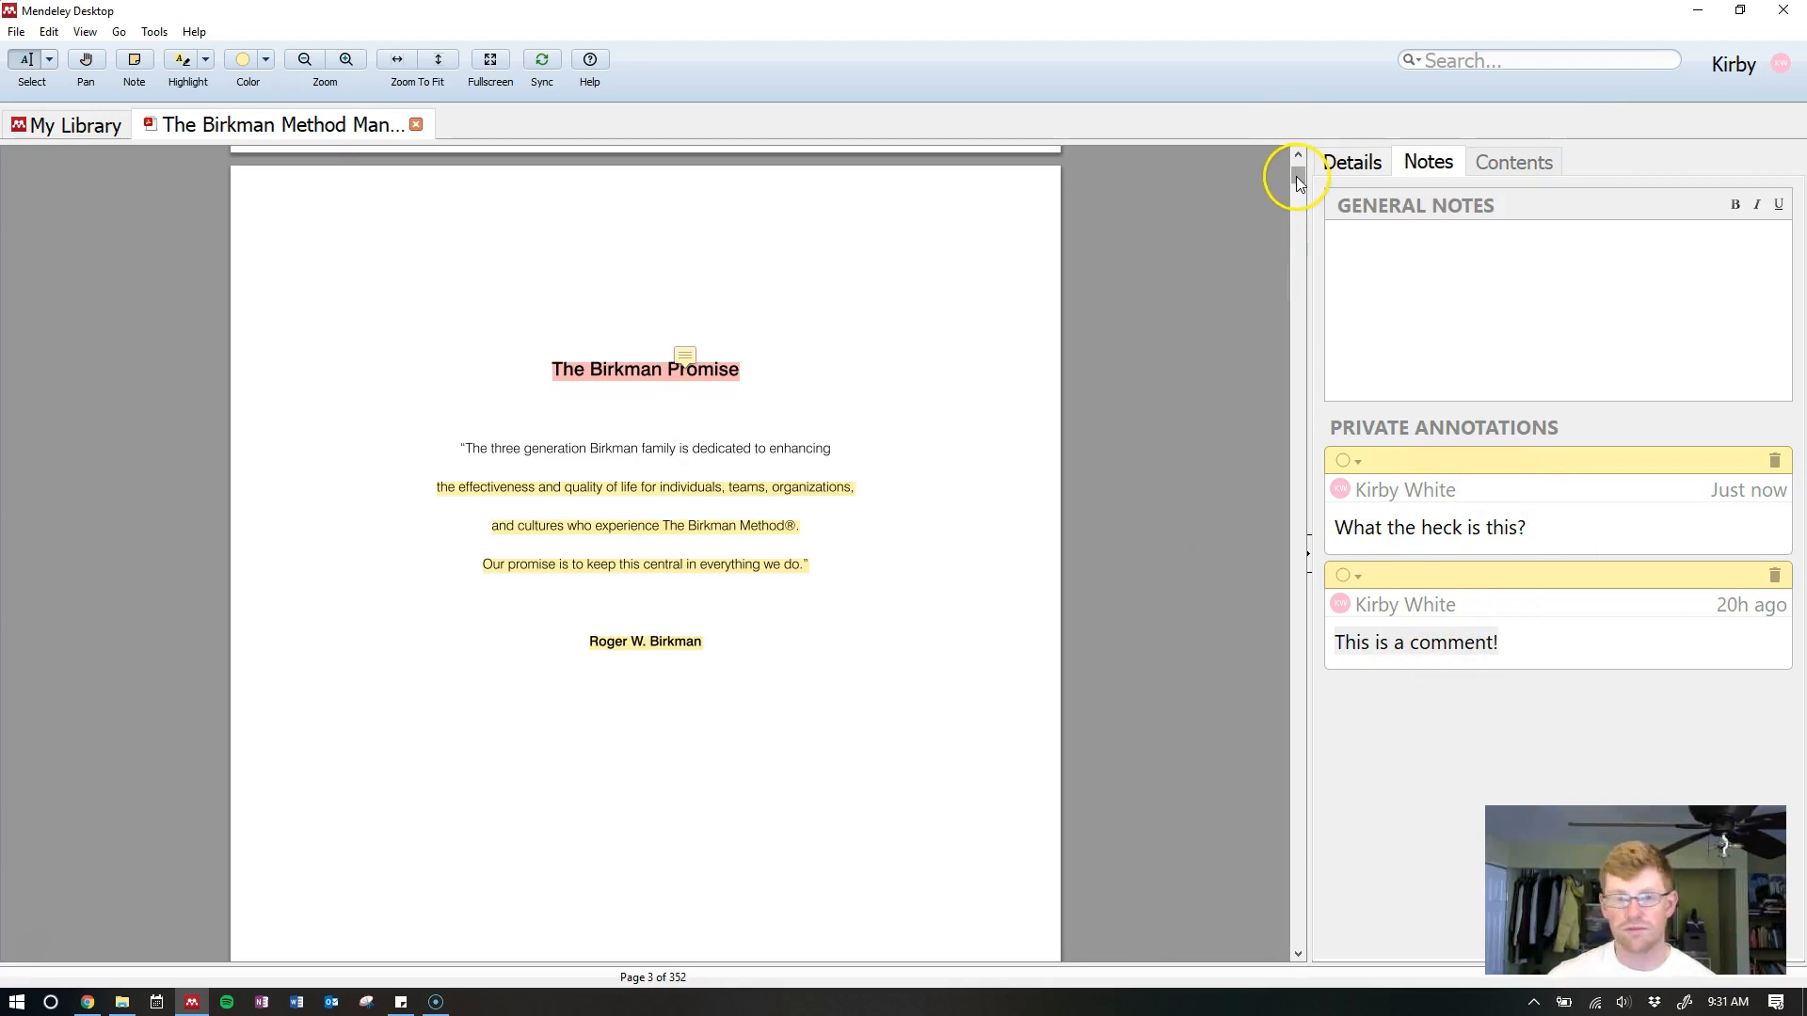
drag(1296, 177, 1297, 171)
scroll(915, 456, down, 3)
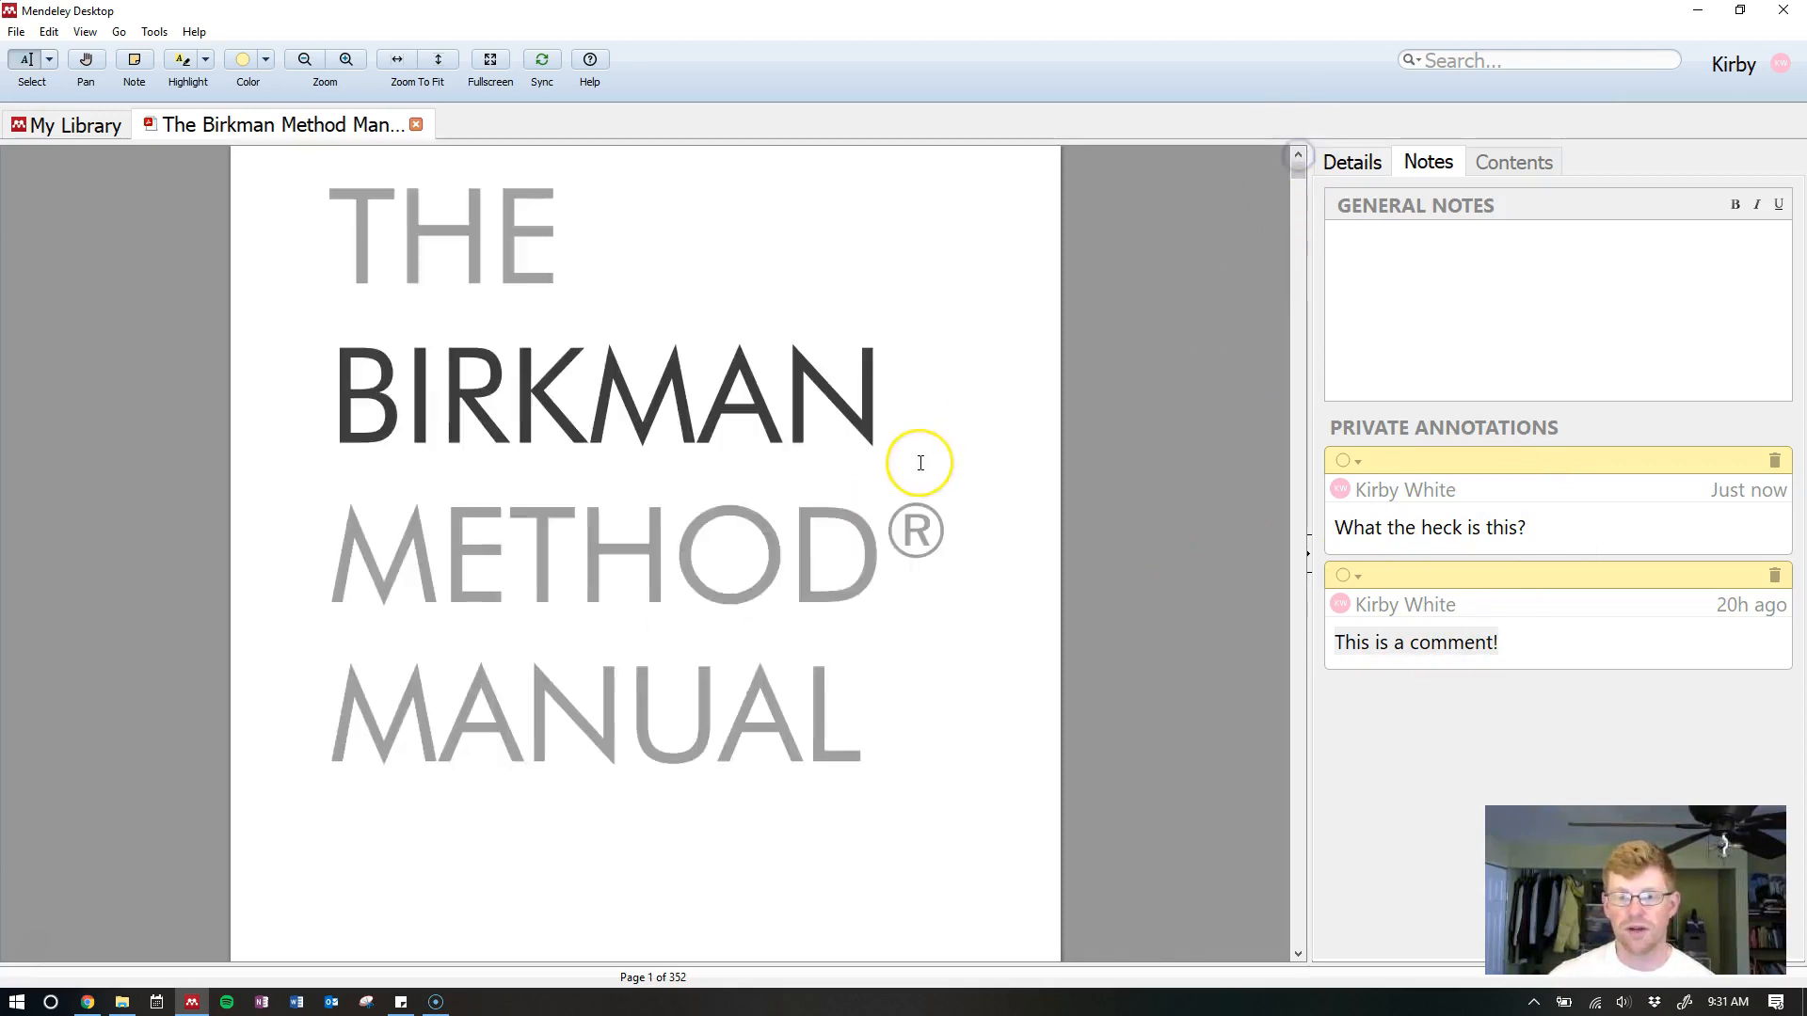
scroll(920, 464, down, 8)
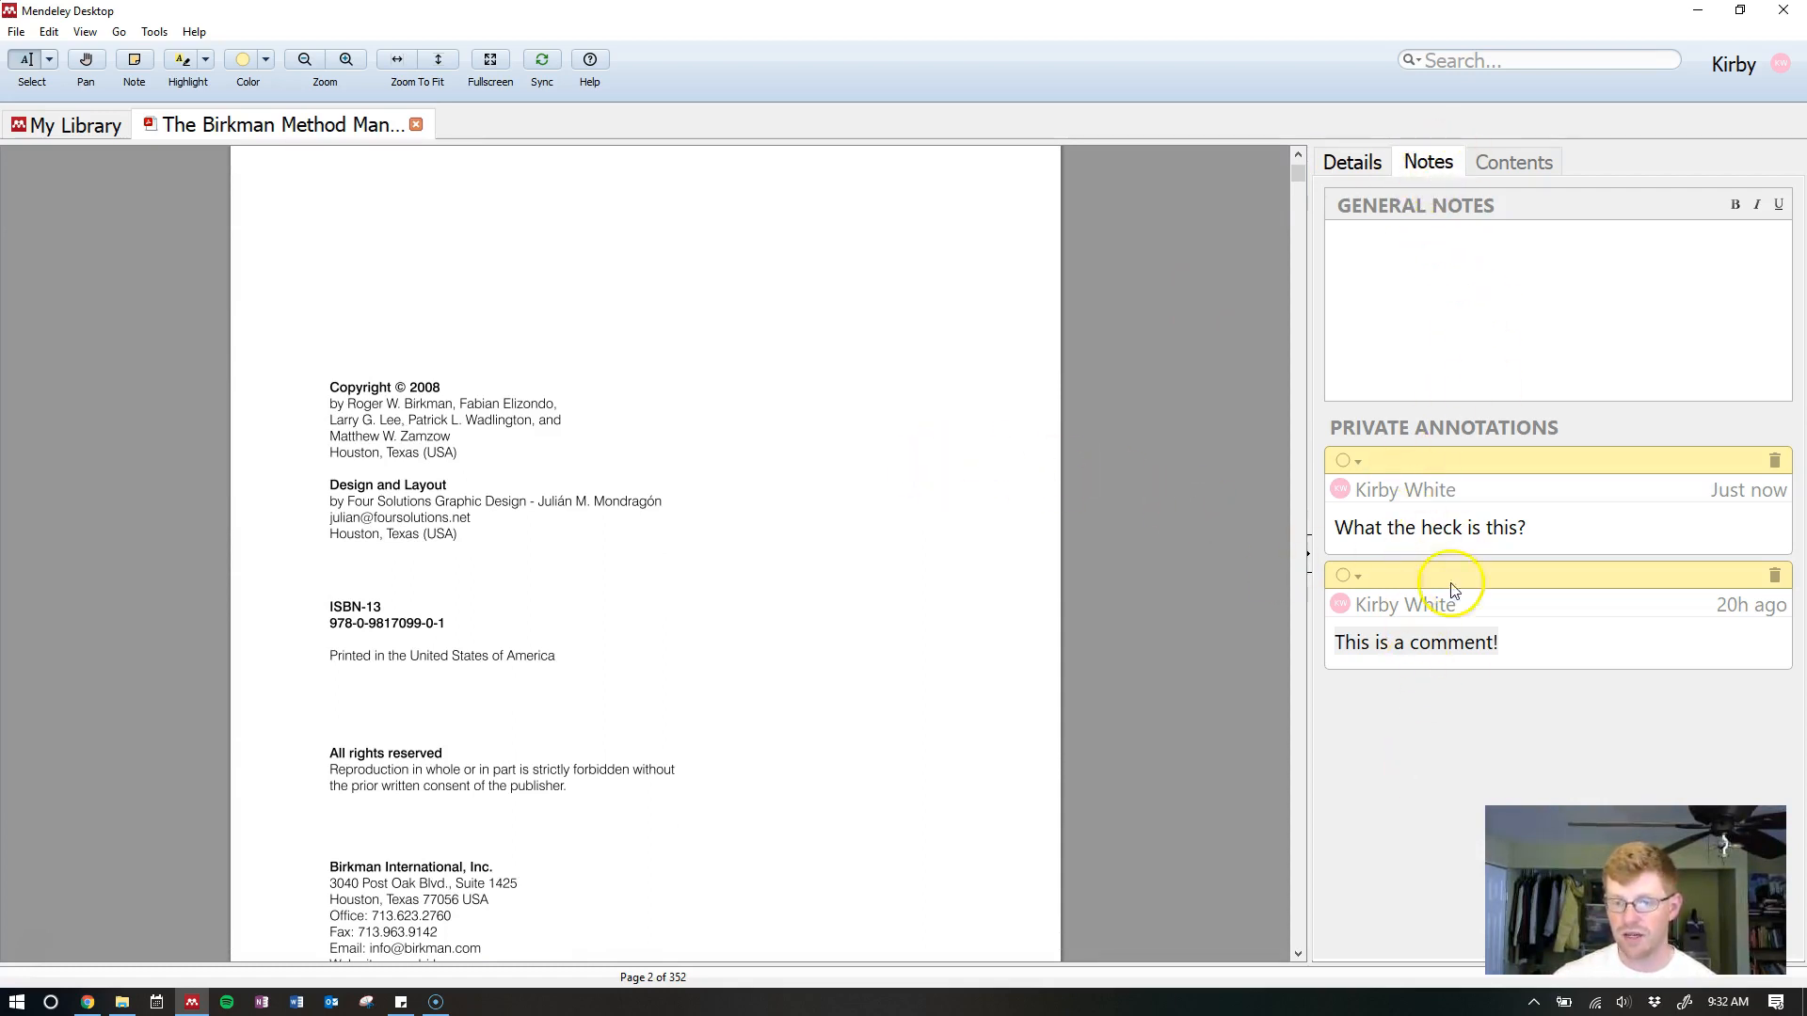
Jump between the two annotations, ending on page 4's Acknowledgements comment
click(1442, 520)
click(1425, 480)
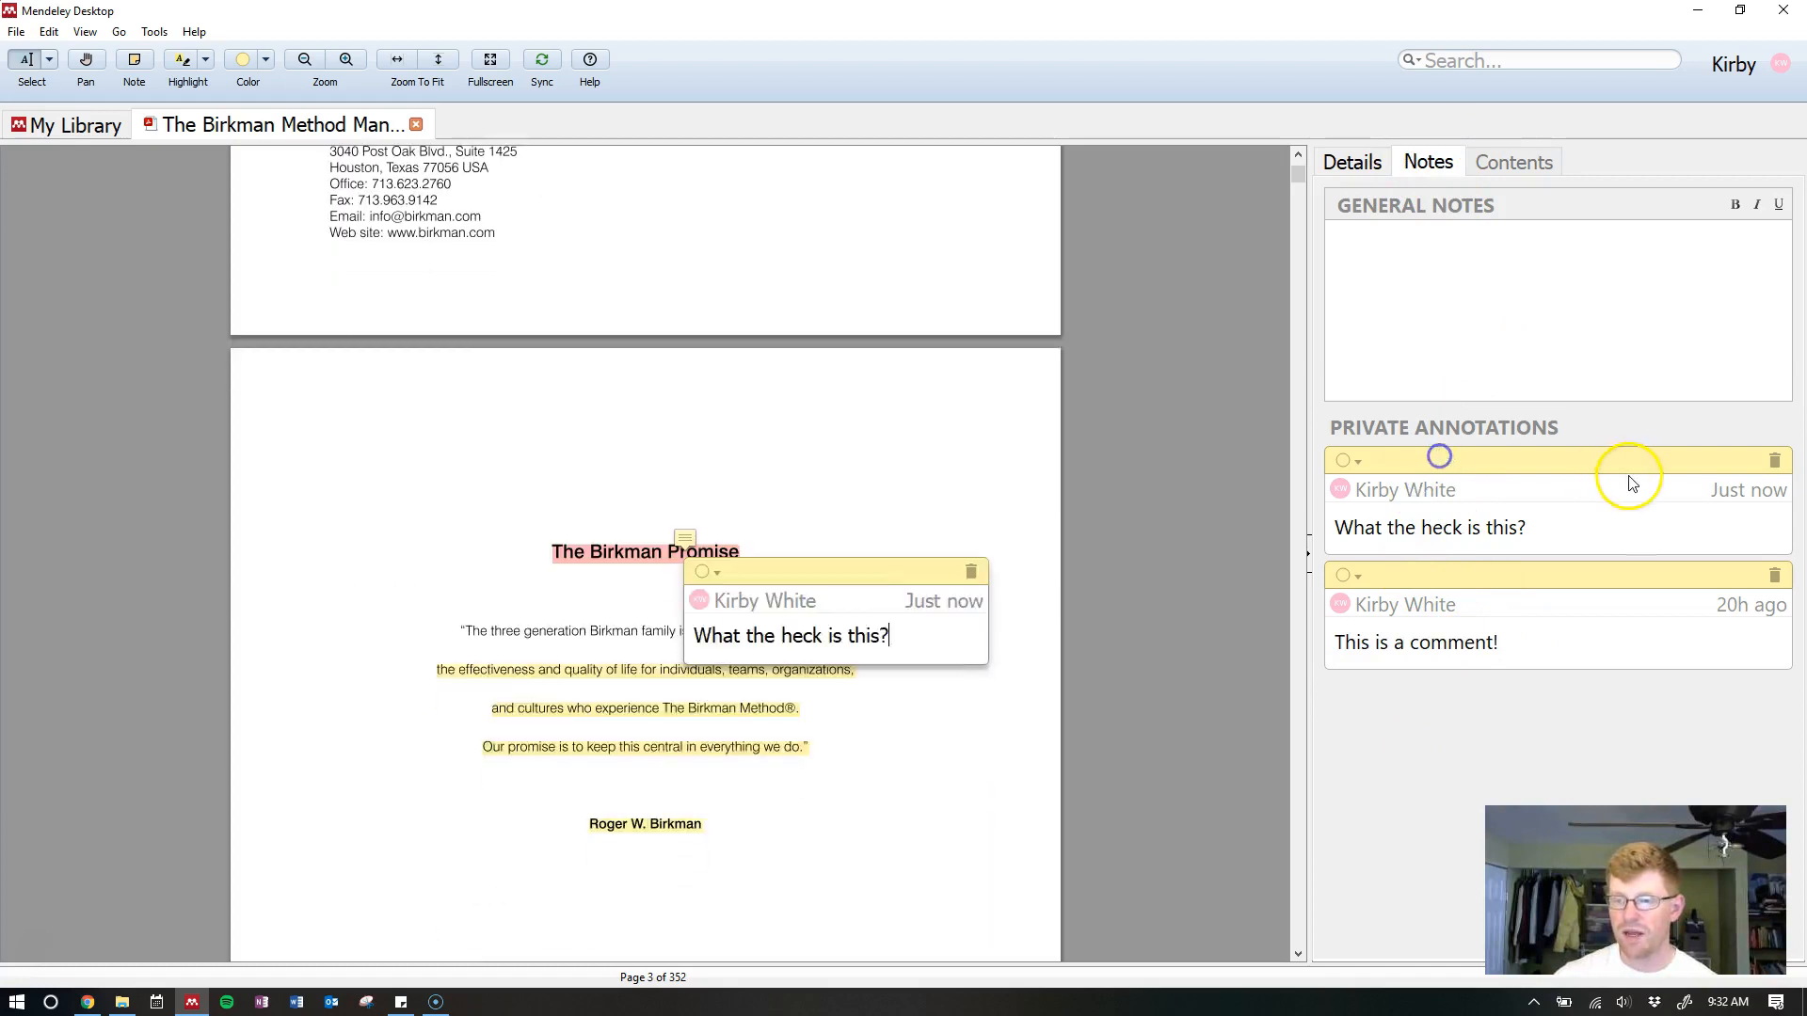
click(1437, 584)
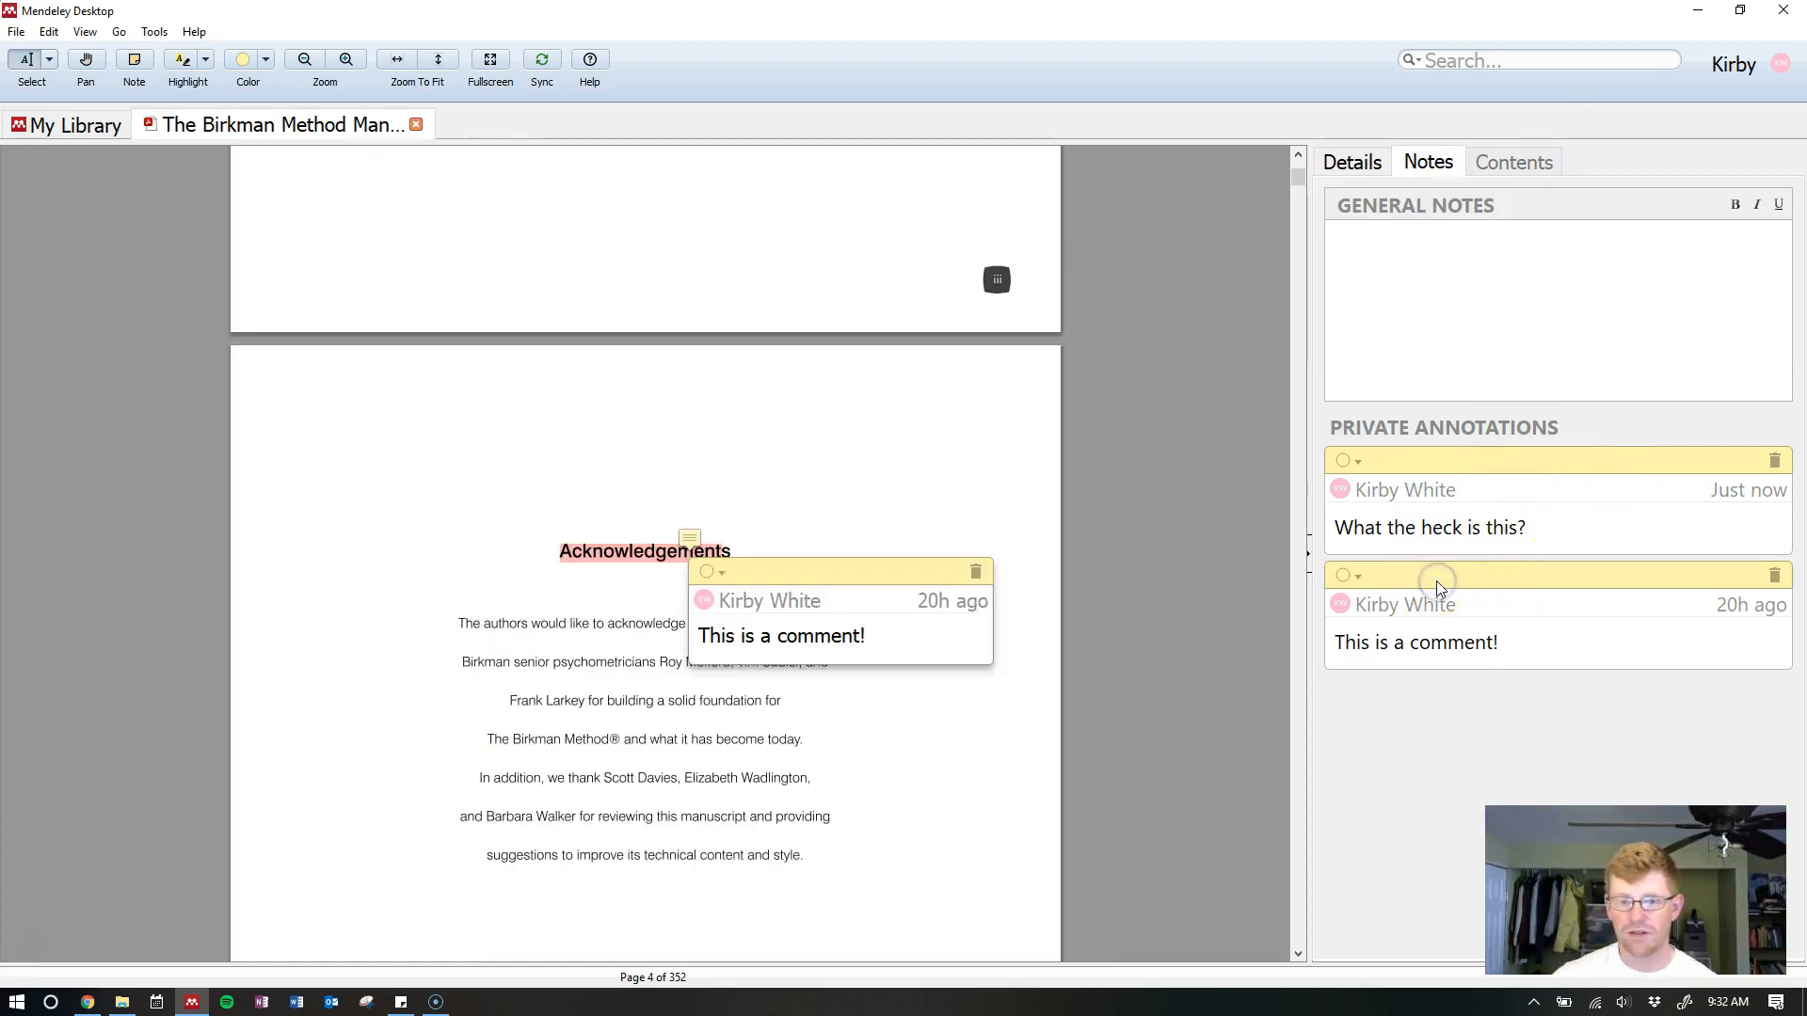
click(1429, 460)
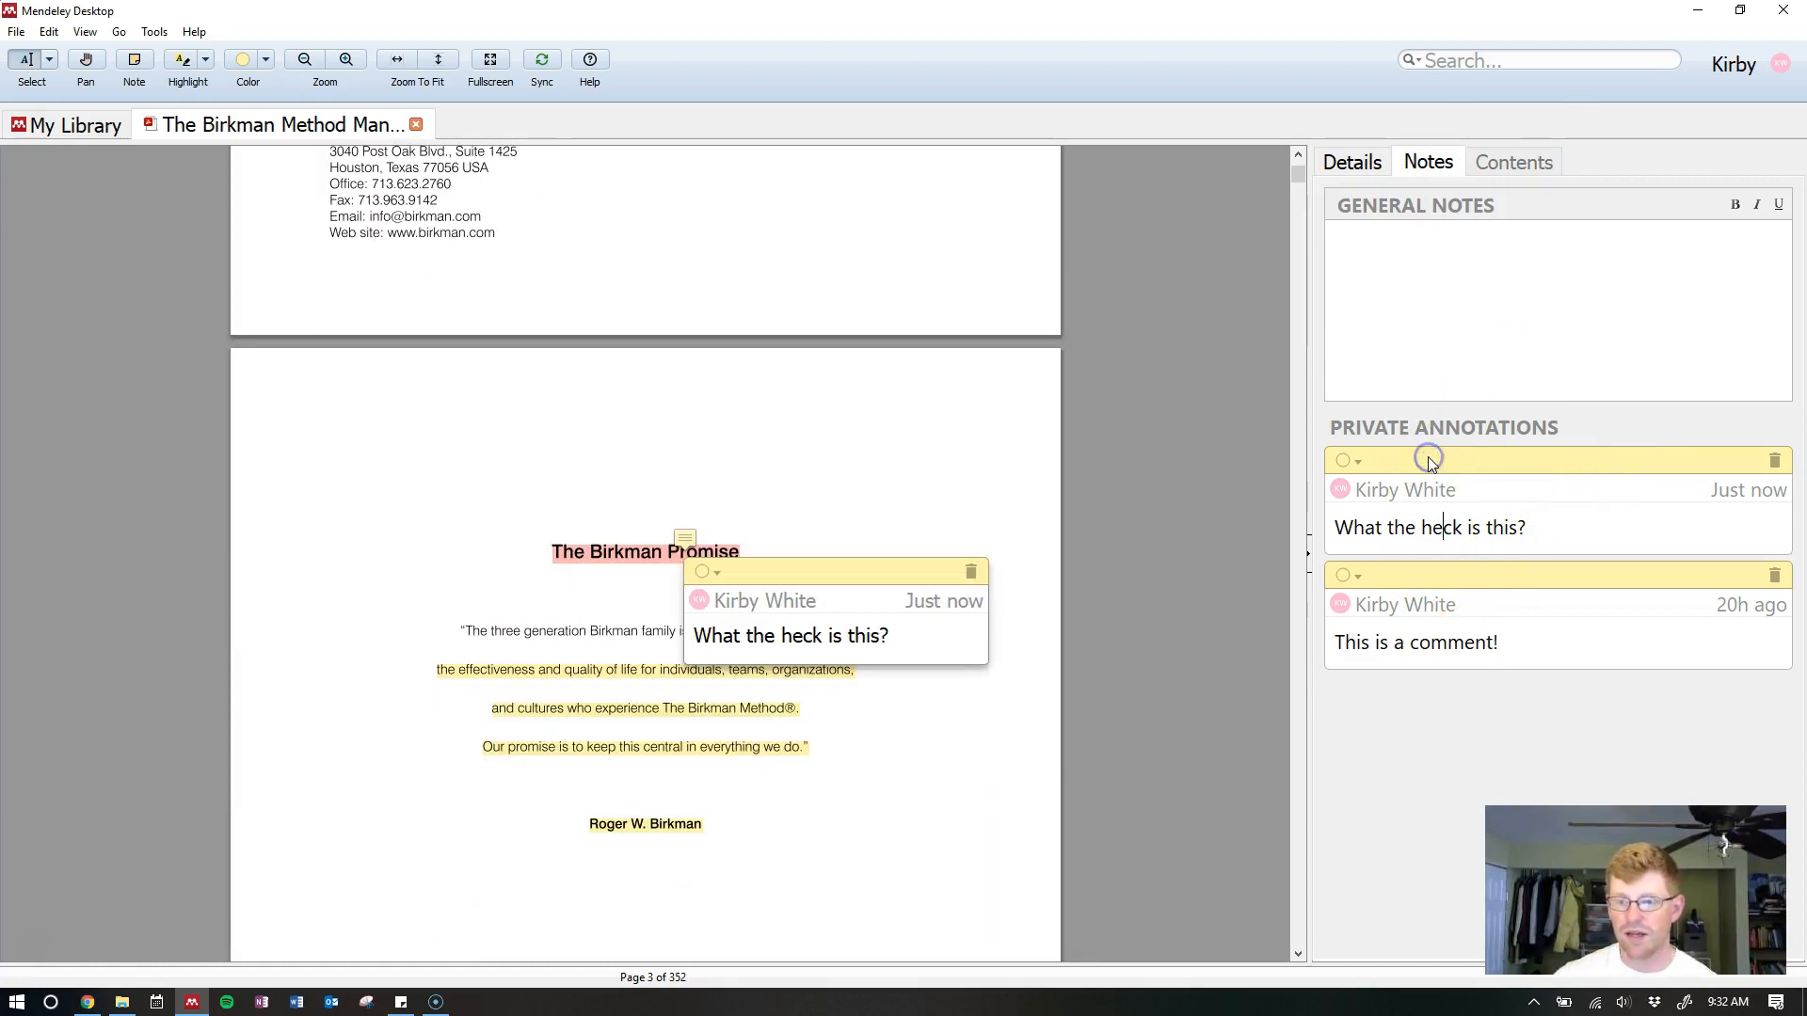
click(1445, 586)
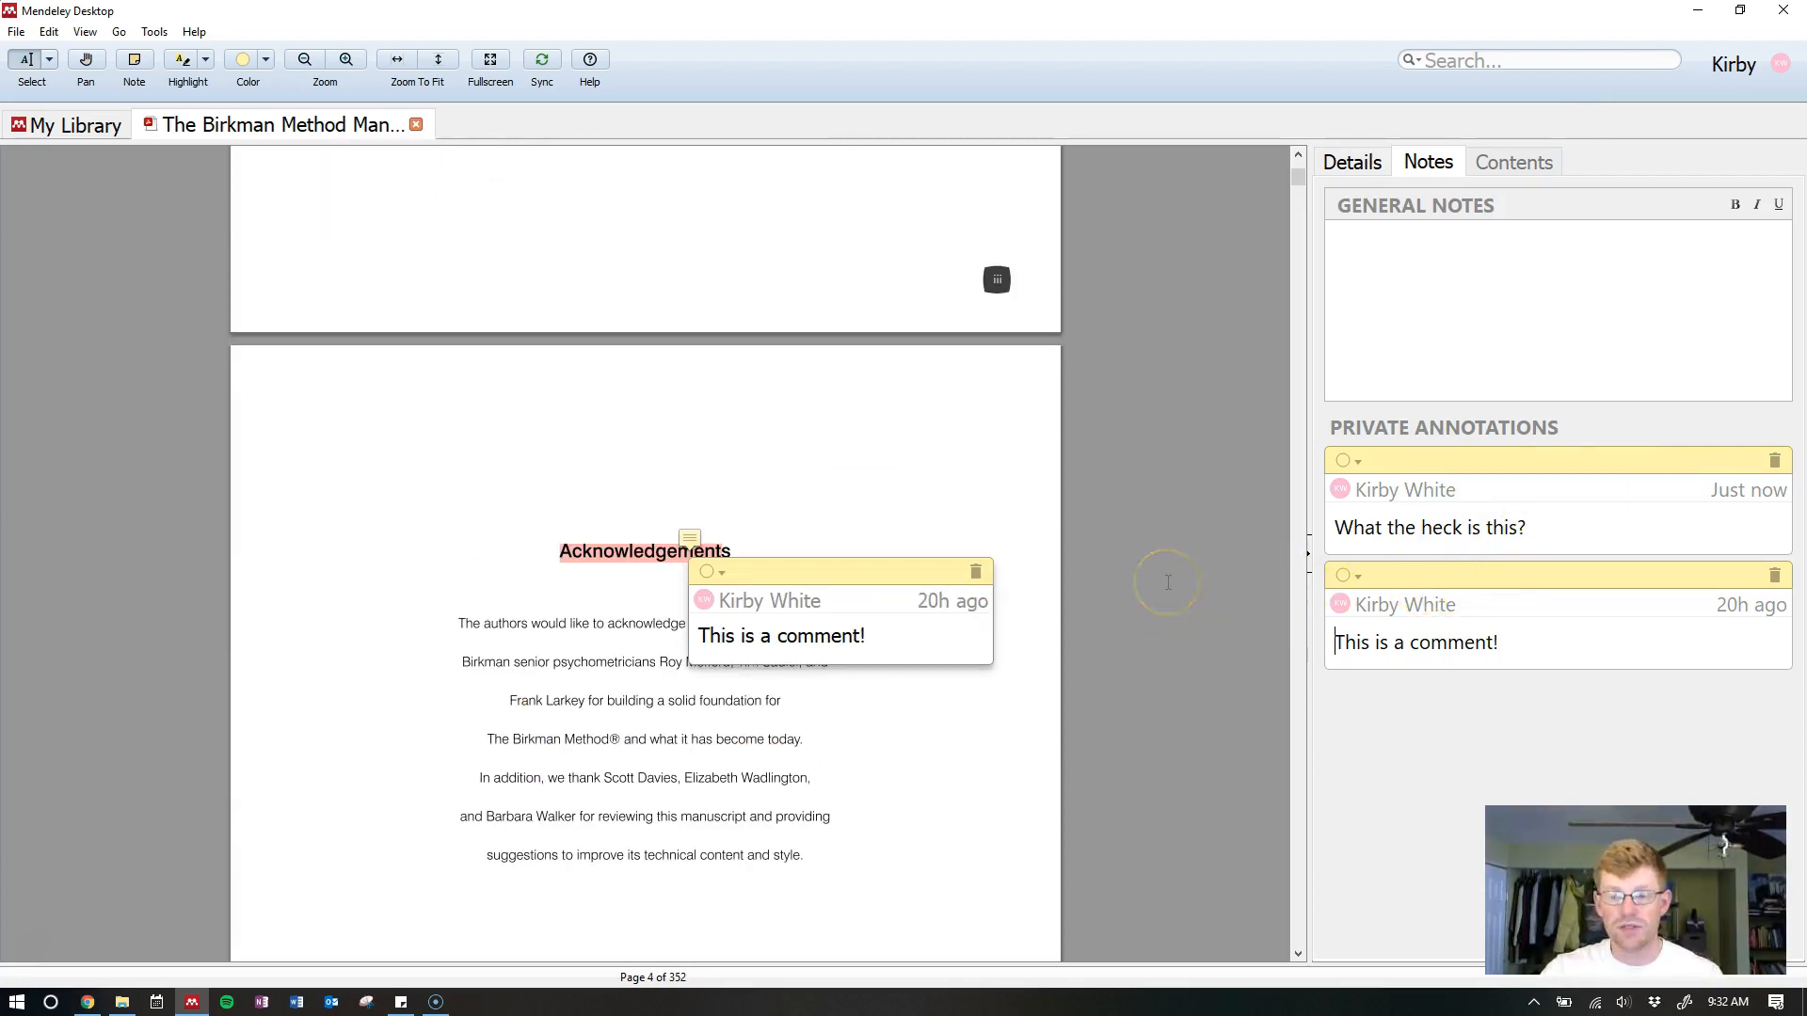
Return to My Library and open the ORG7003 Leadership and Team Development folder
click(67, 133)
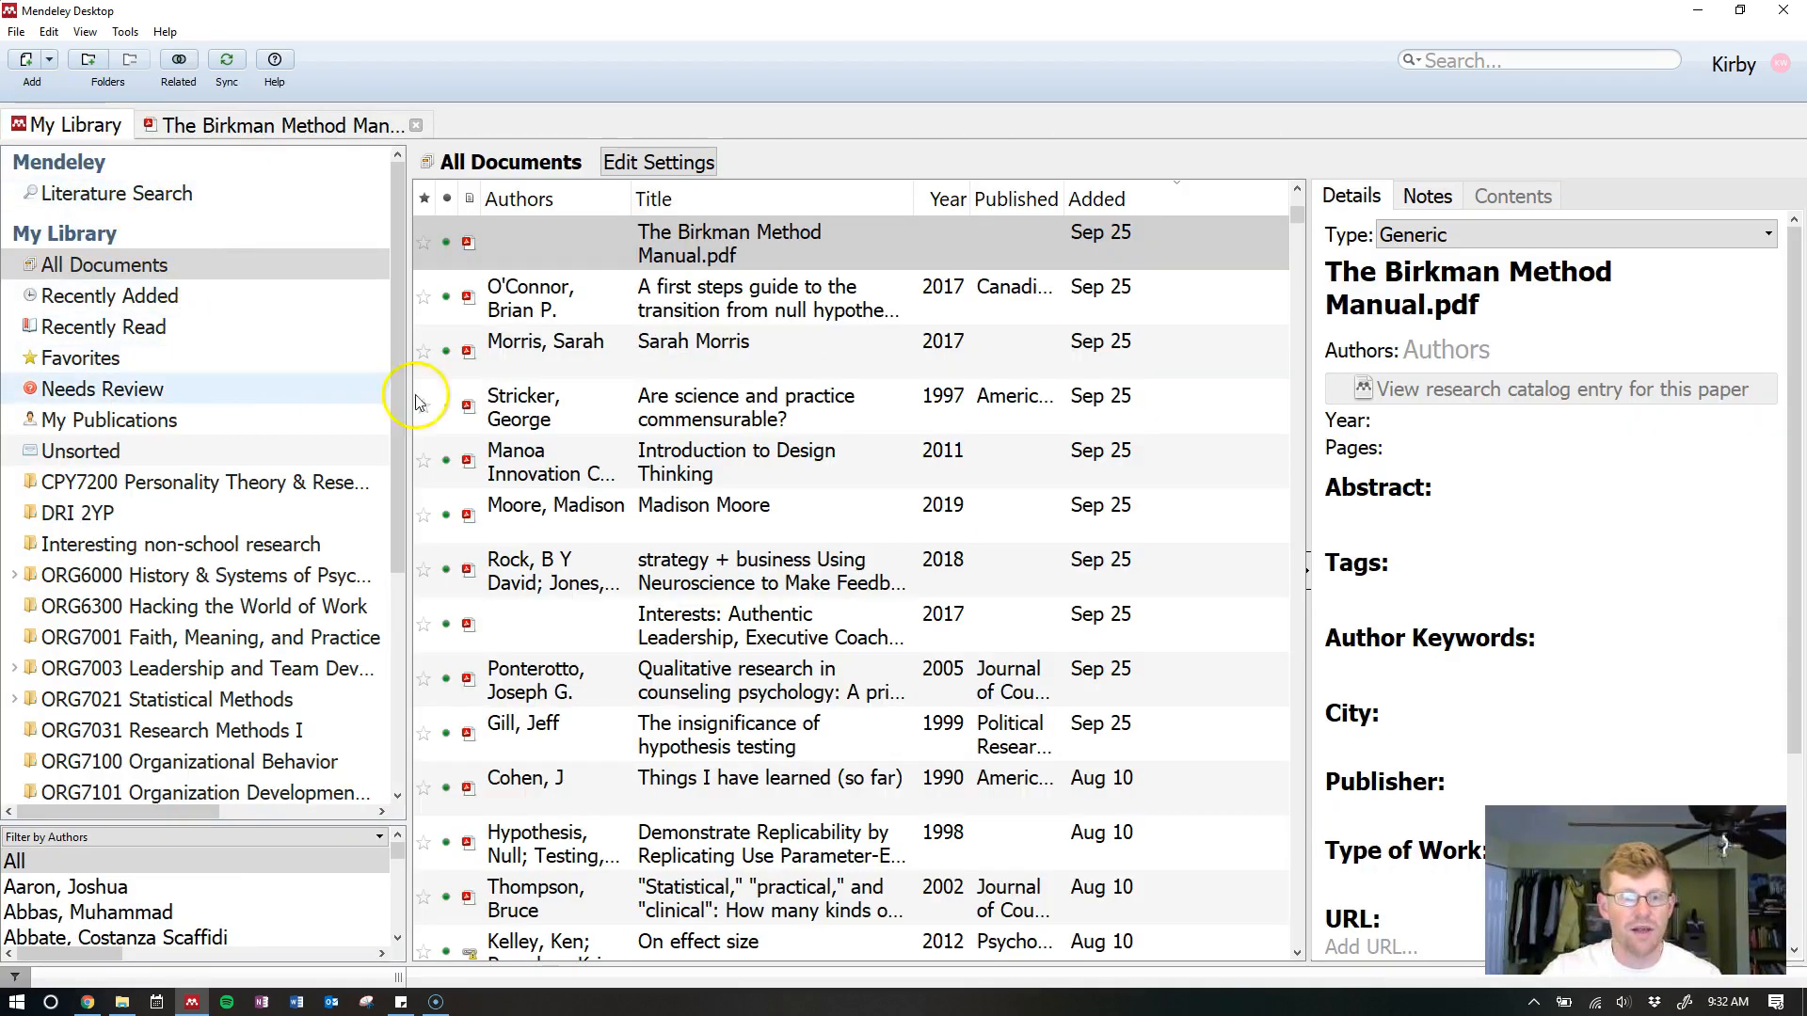
drag(393, 392, 397, 544)
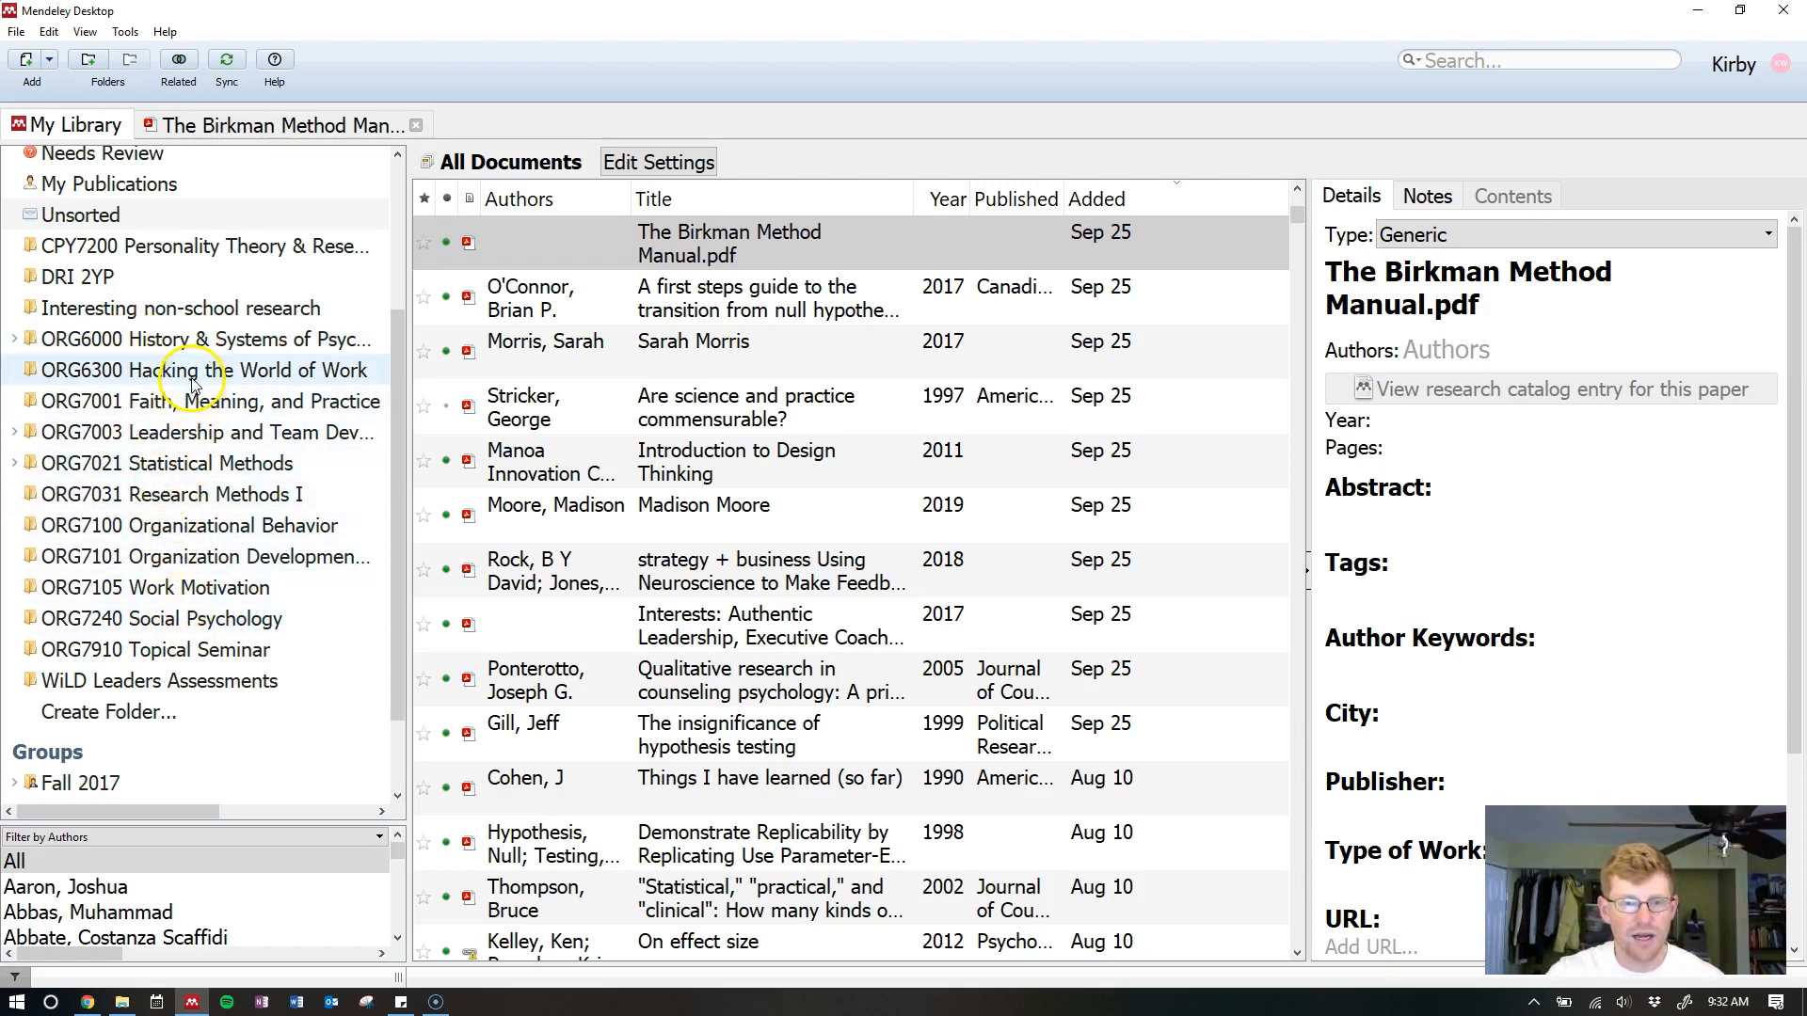
click(207, 443)
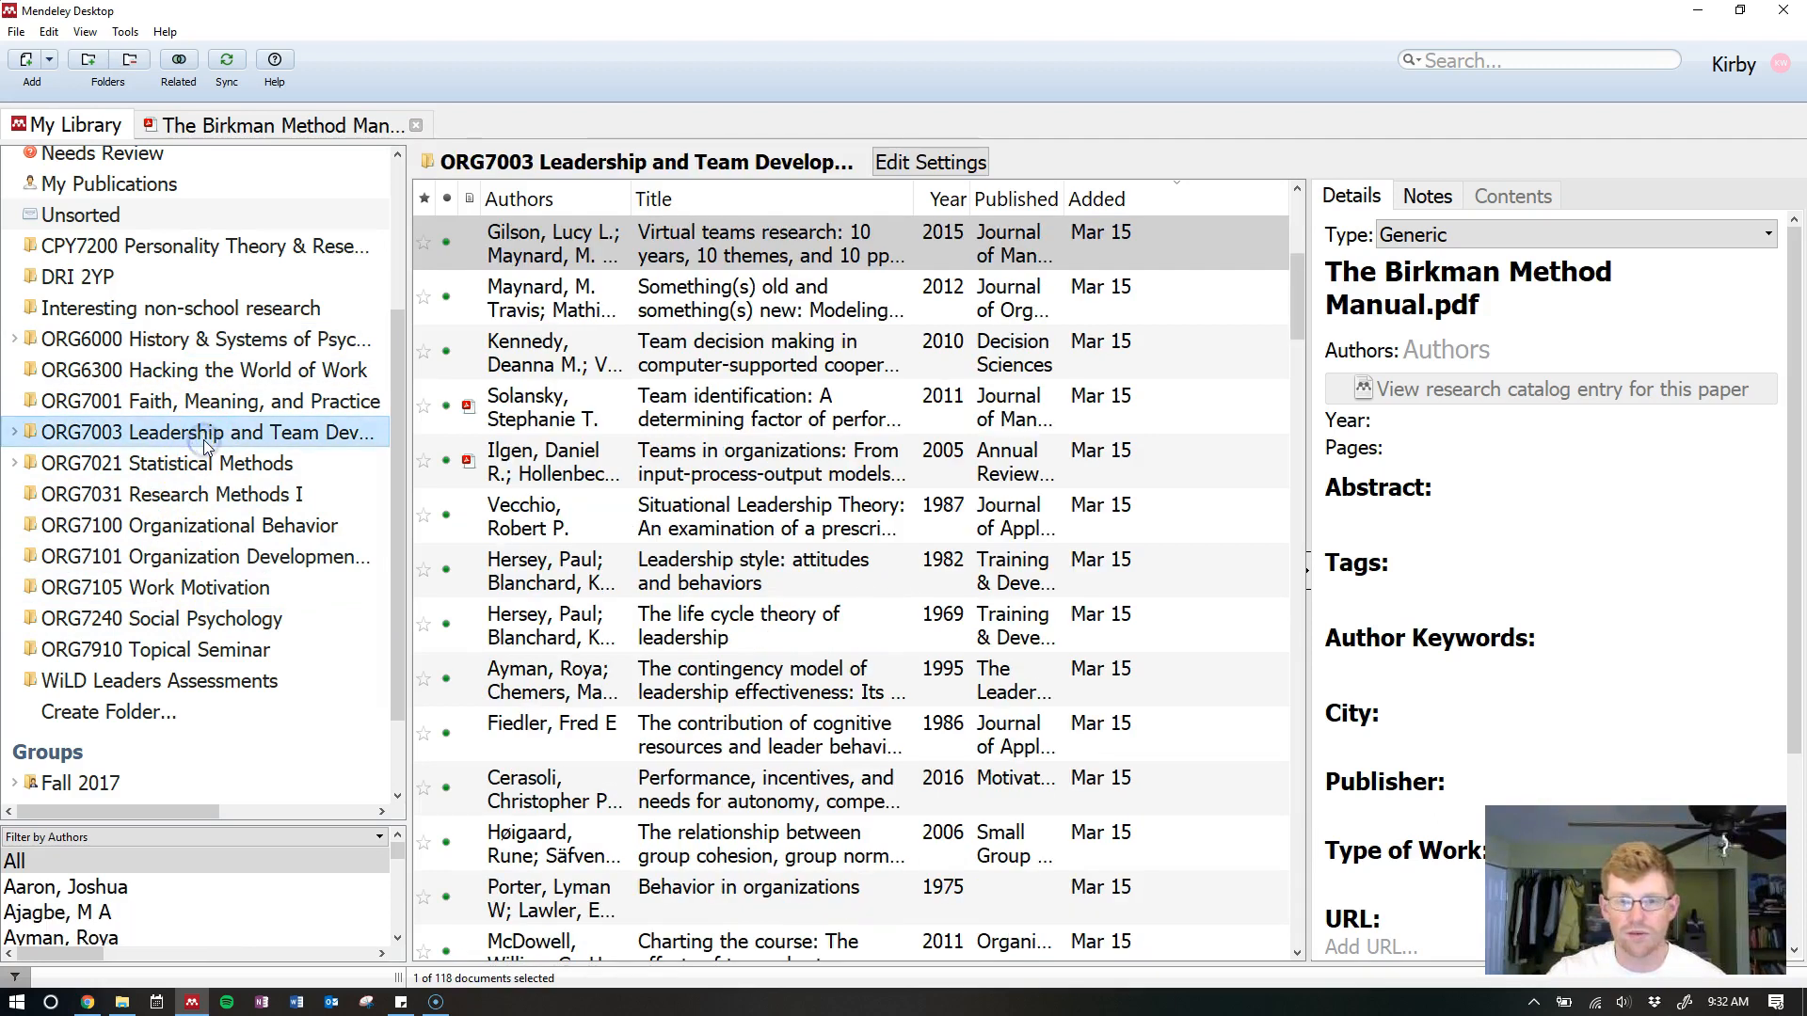
drag(1301, 295, 1303, 932)
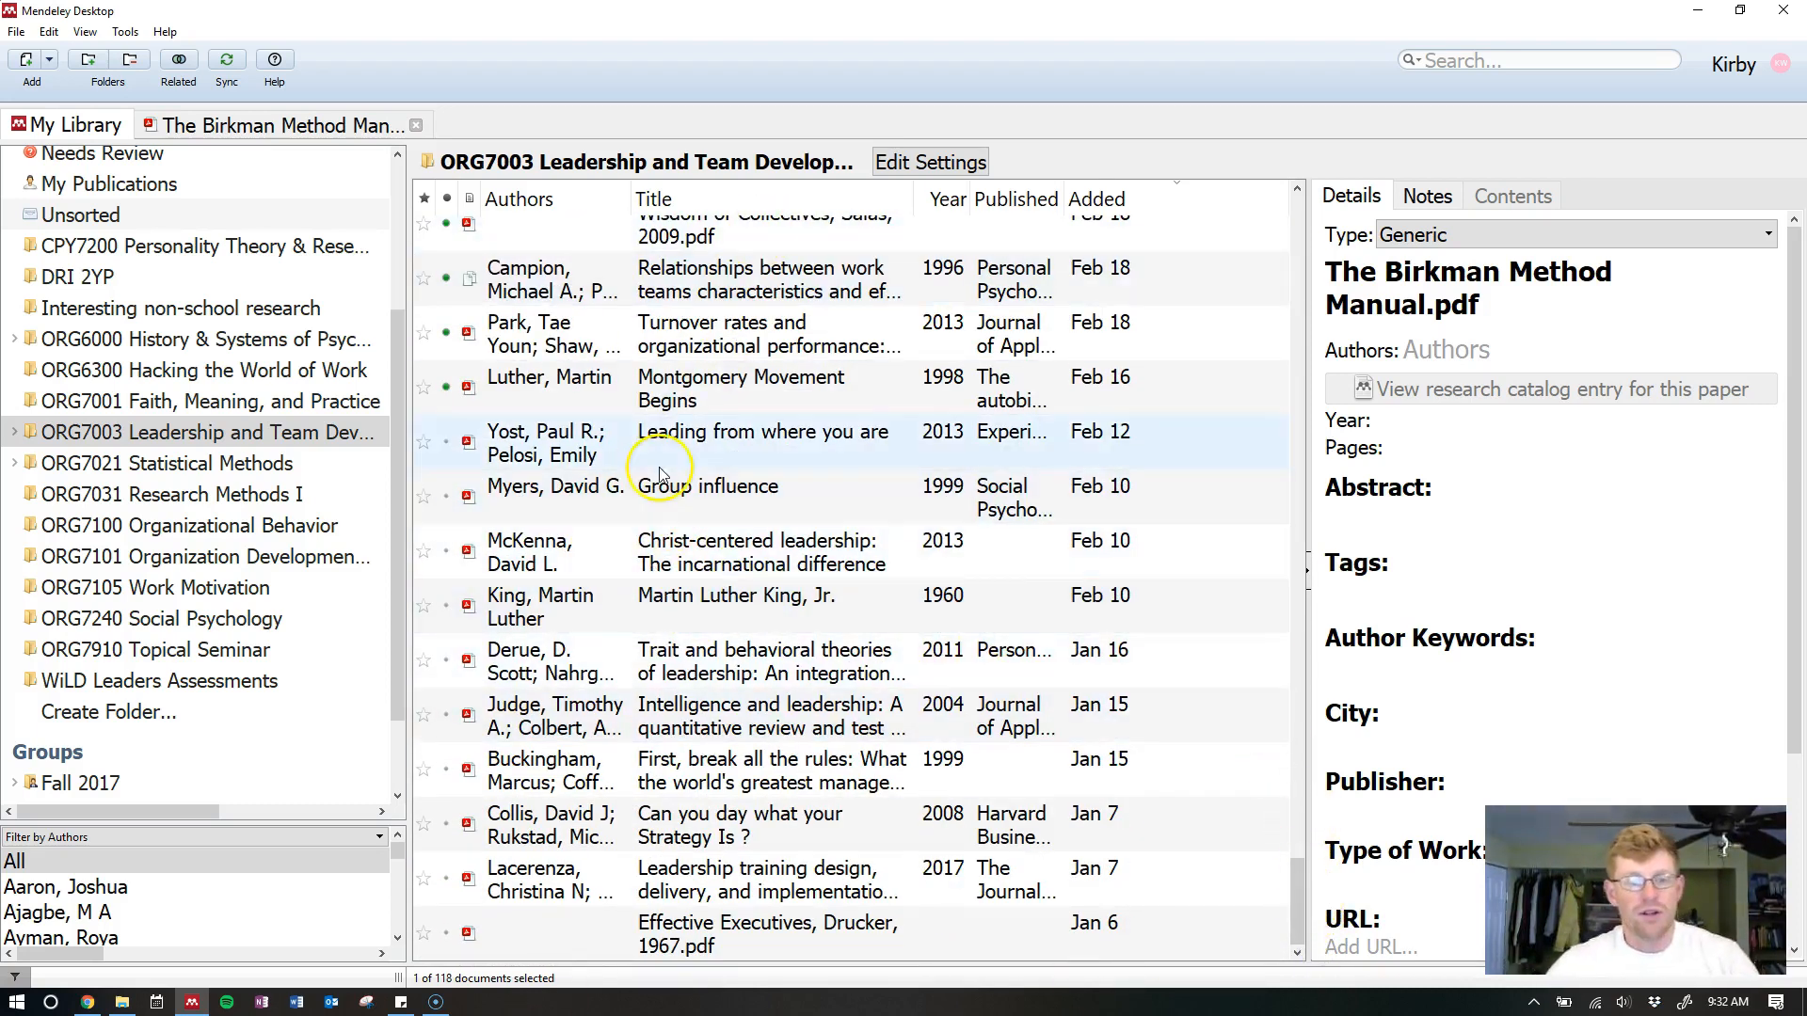
Expand the ORG7021 Statistical Methods folder to view its subfolders, then collapse it
click(14, 465)
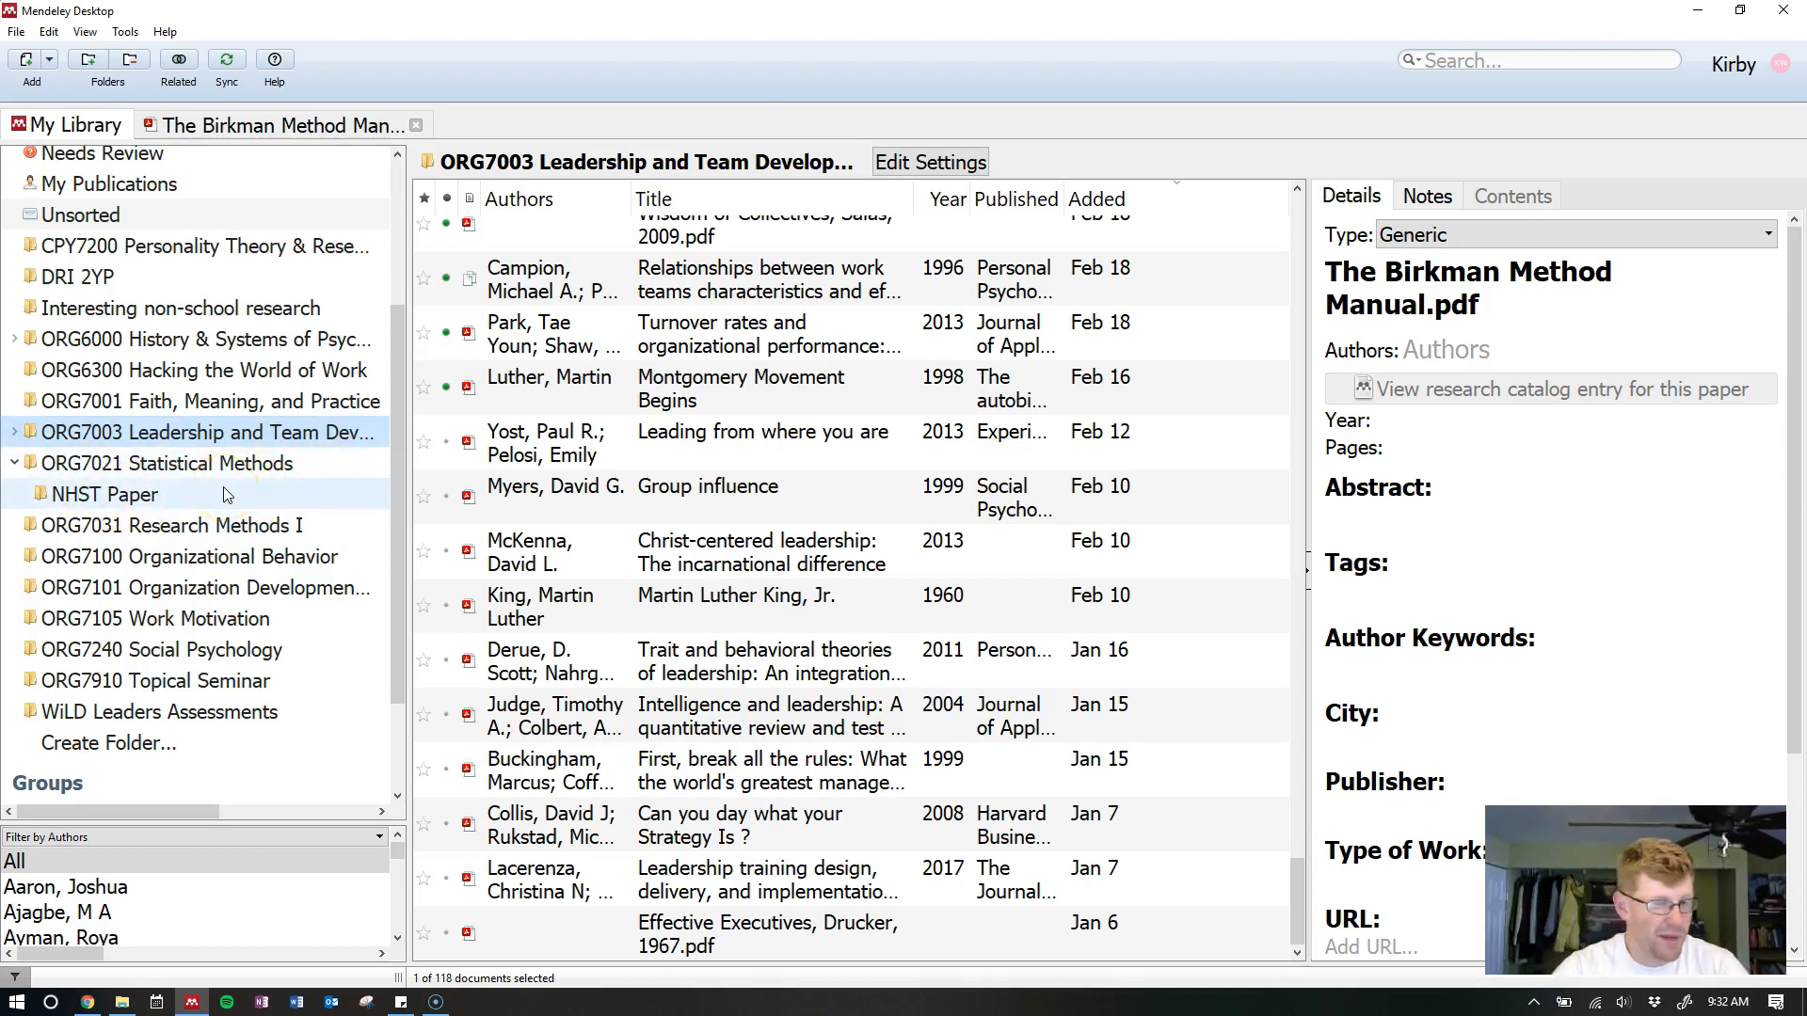
click(542, 599)
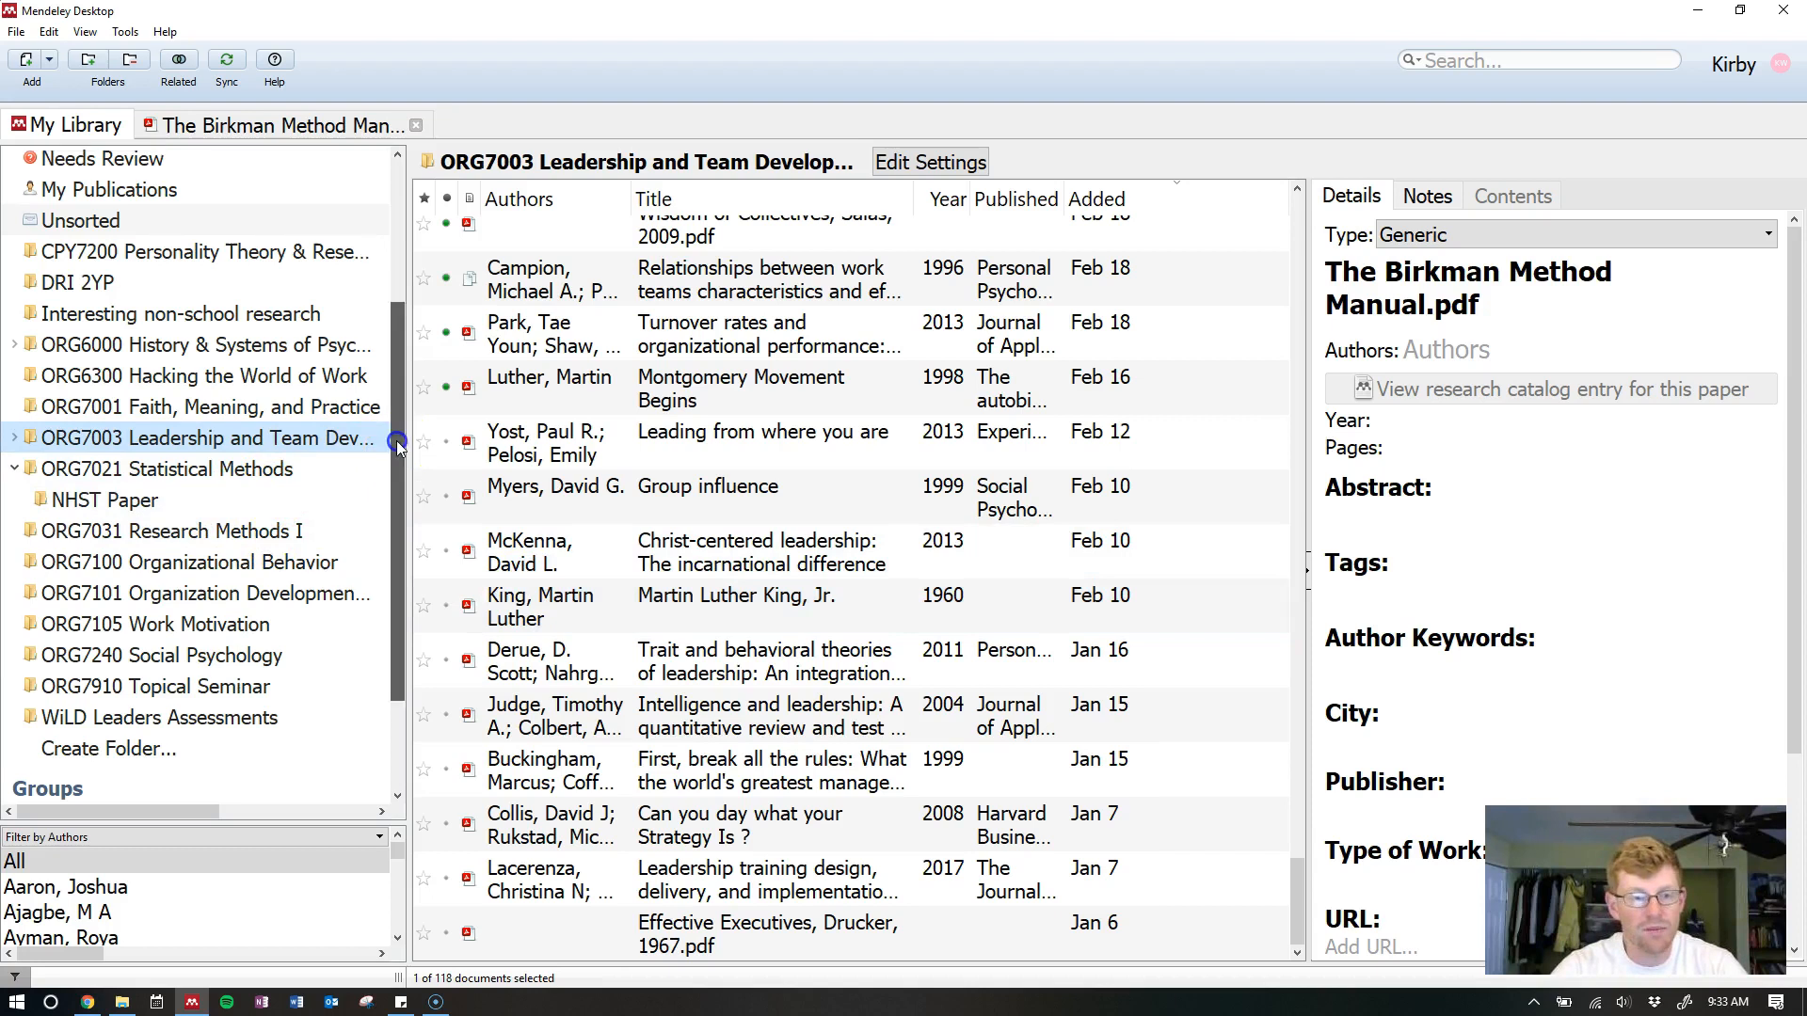
scroll(215, 480, up, 1)
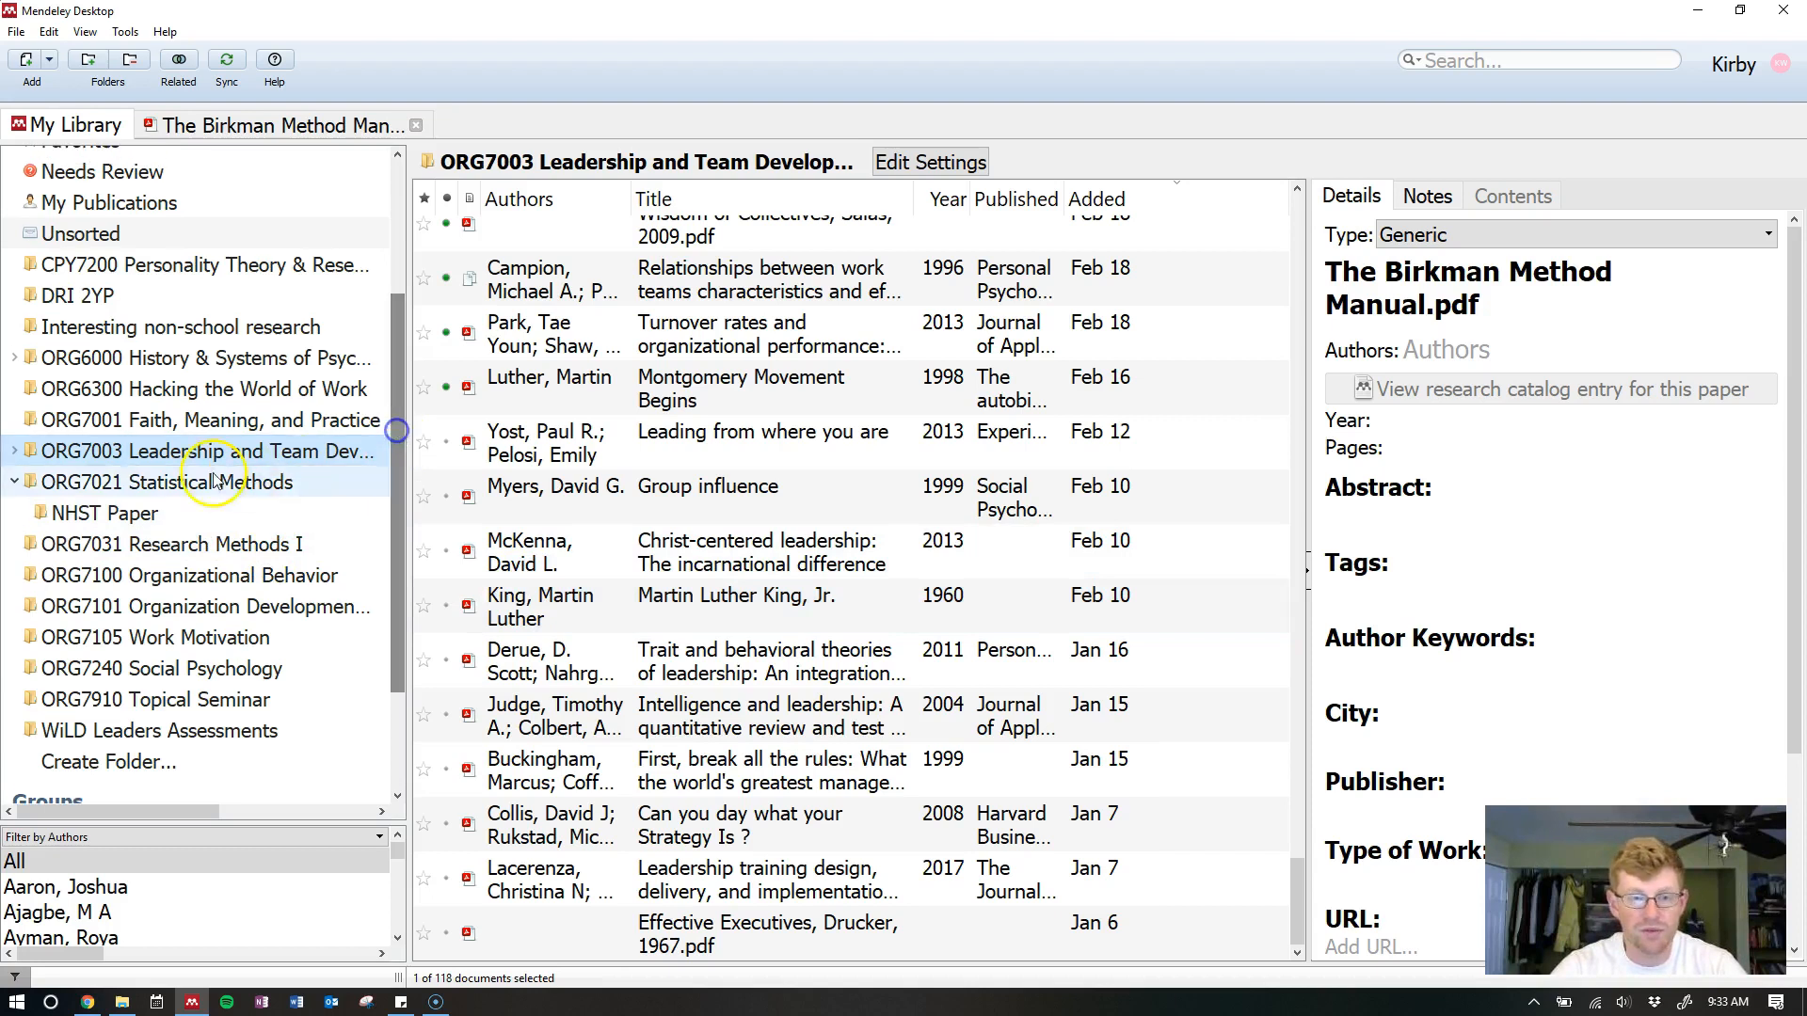
click(16, 484)
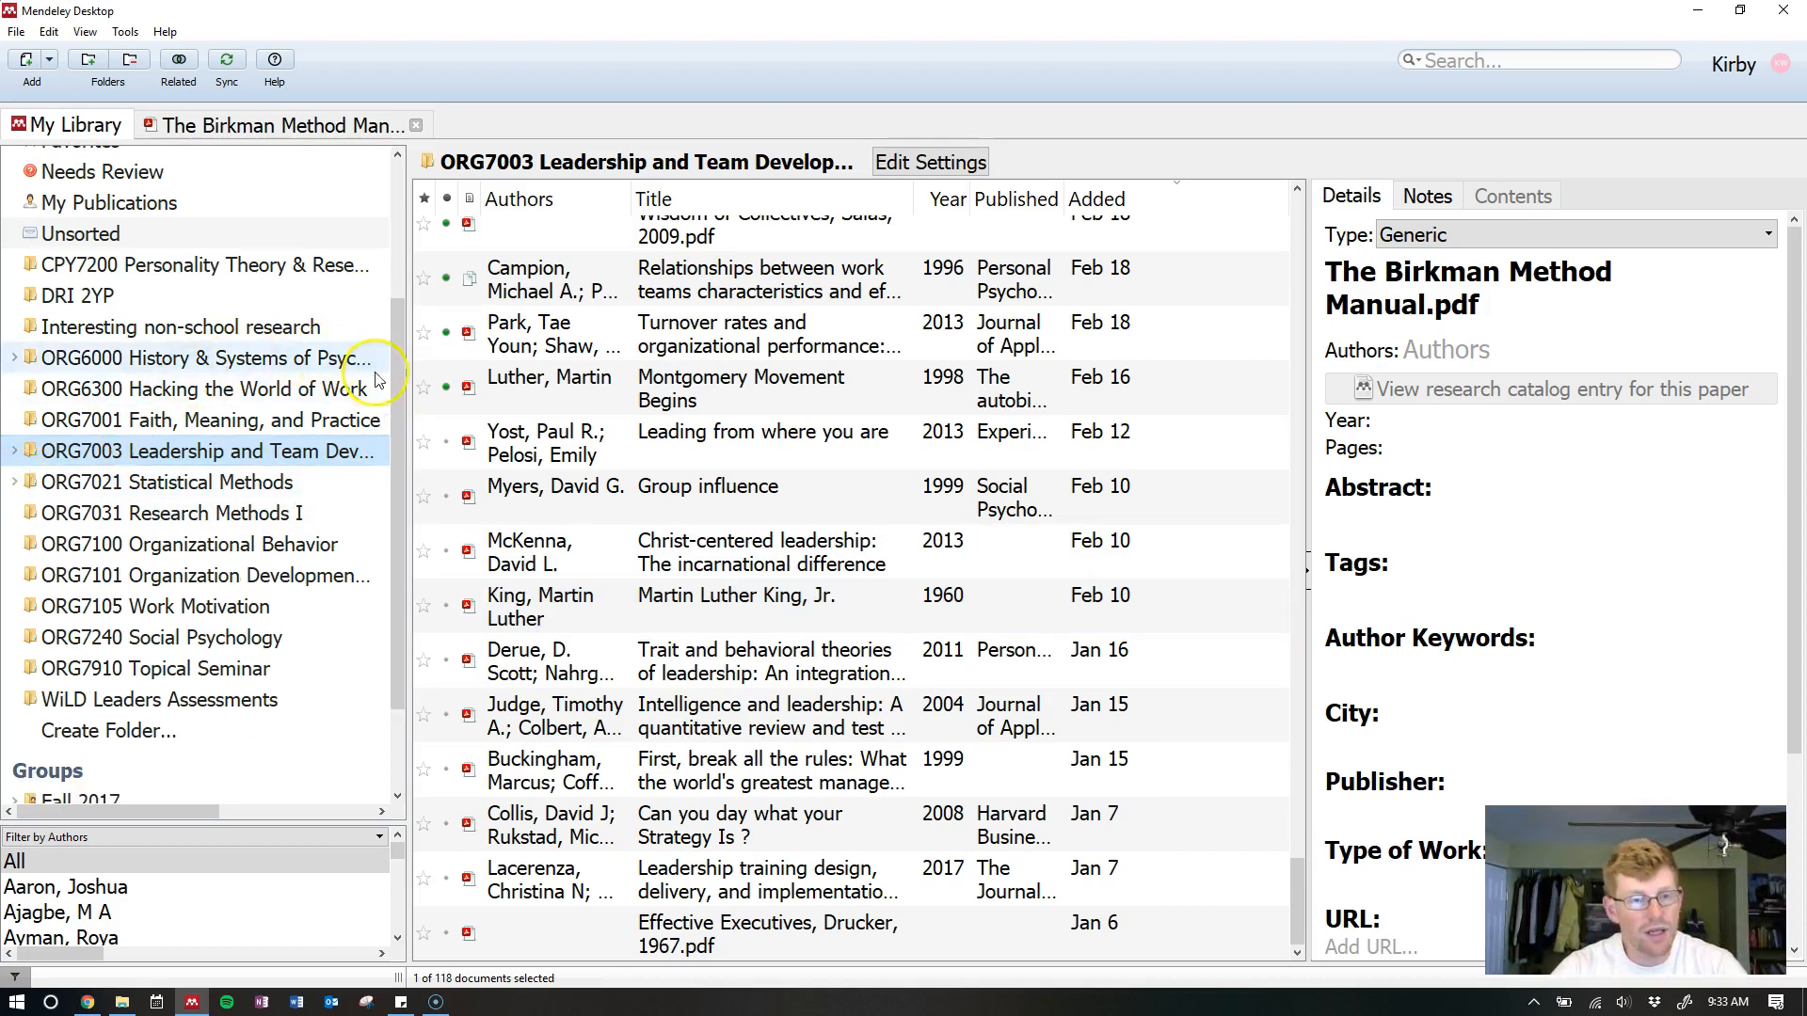
drag(401, 381, 400, 375)
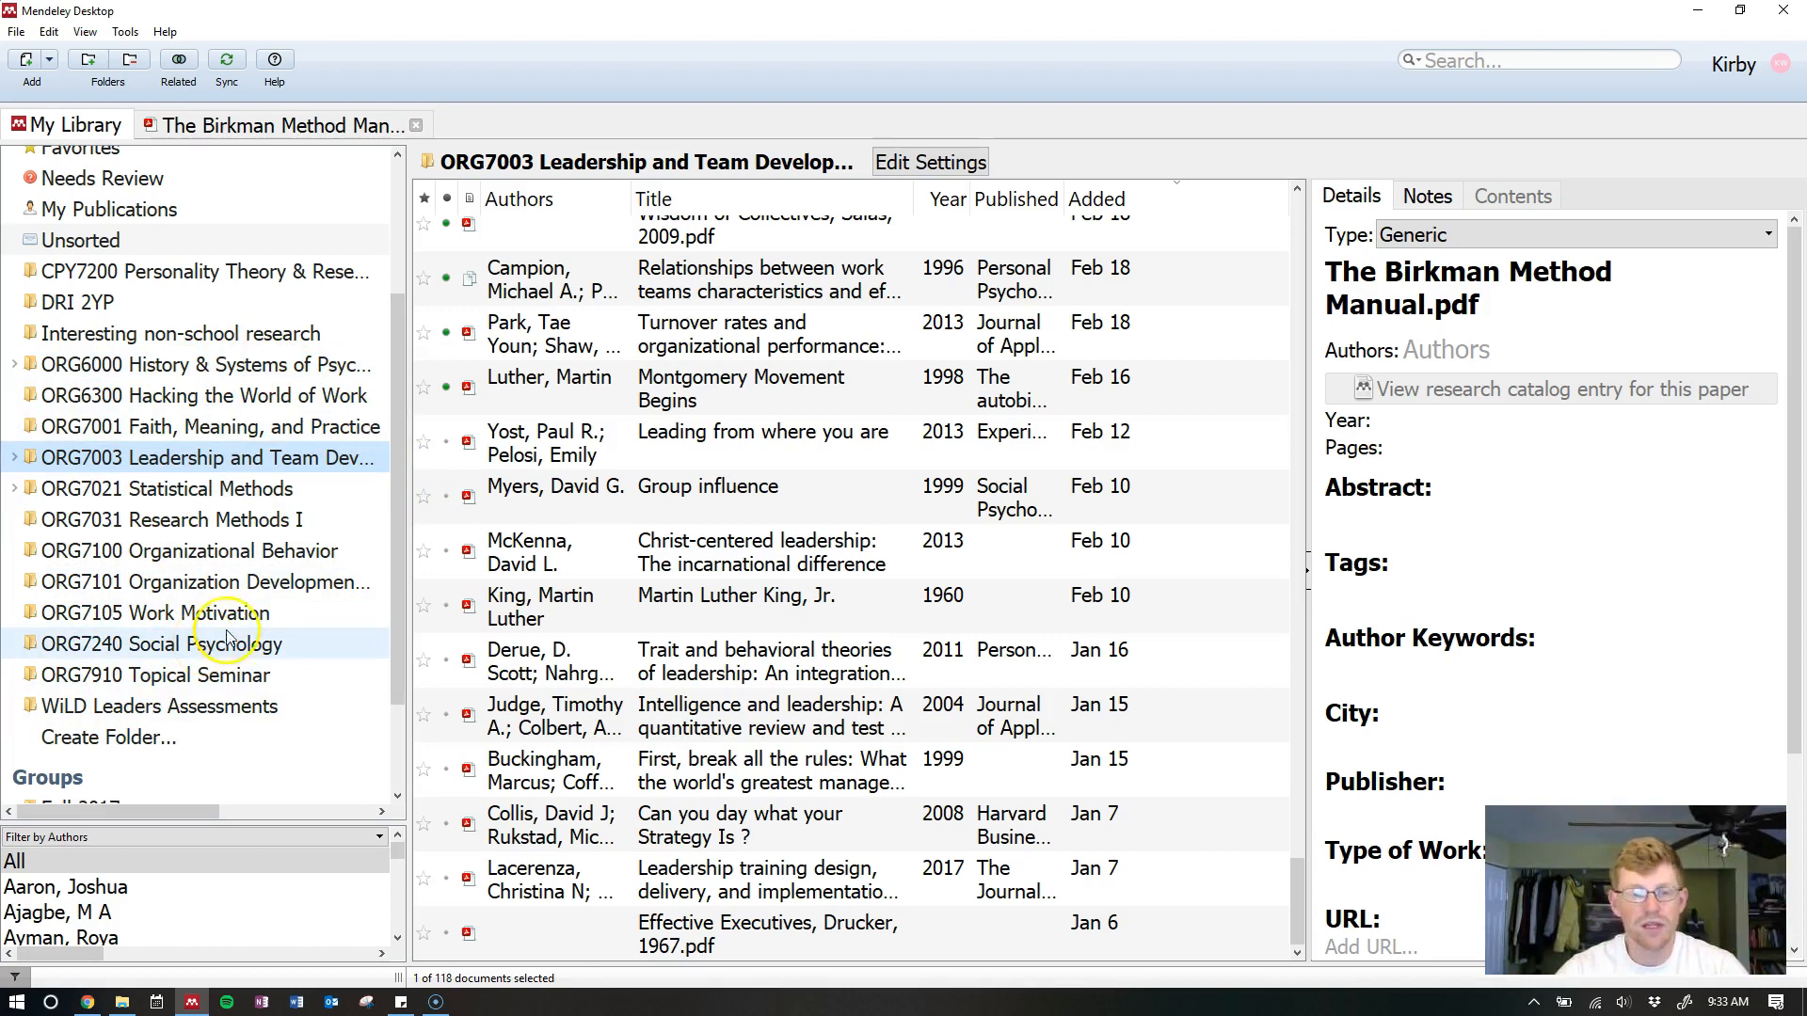
click(397, 477)
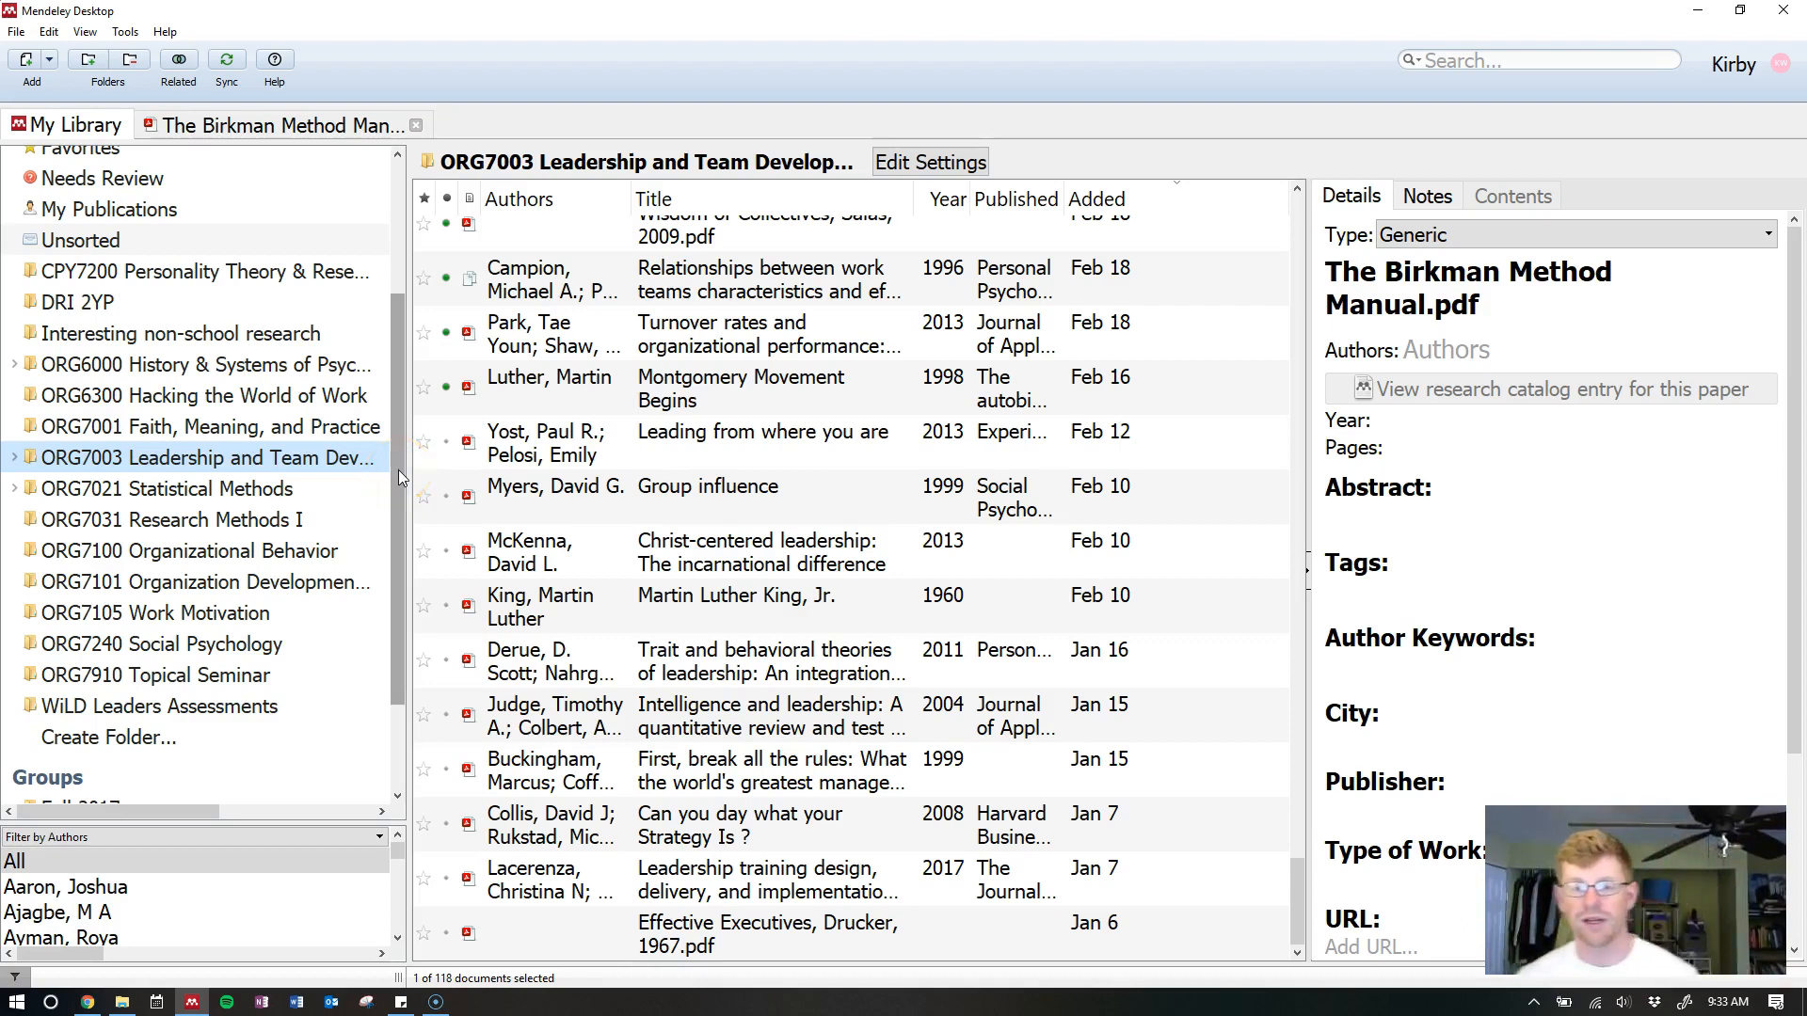
scroll(733, 520, up, 20)
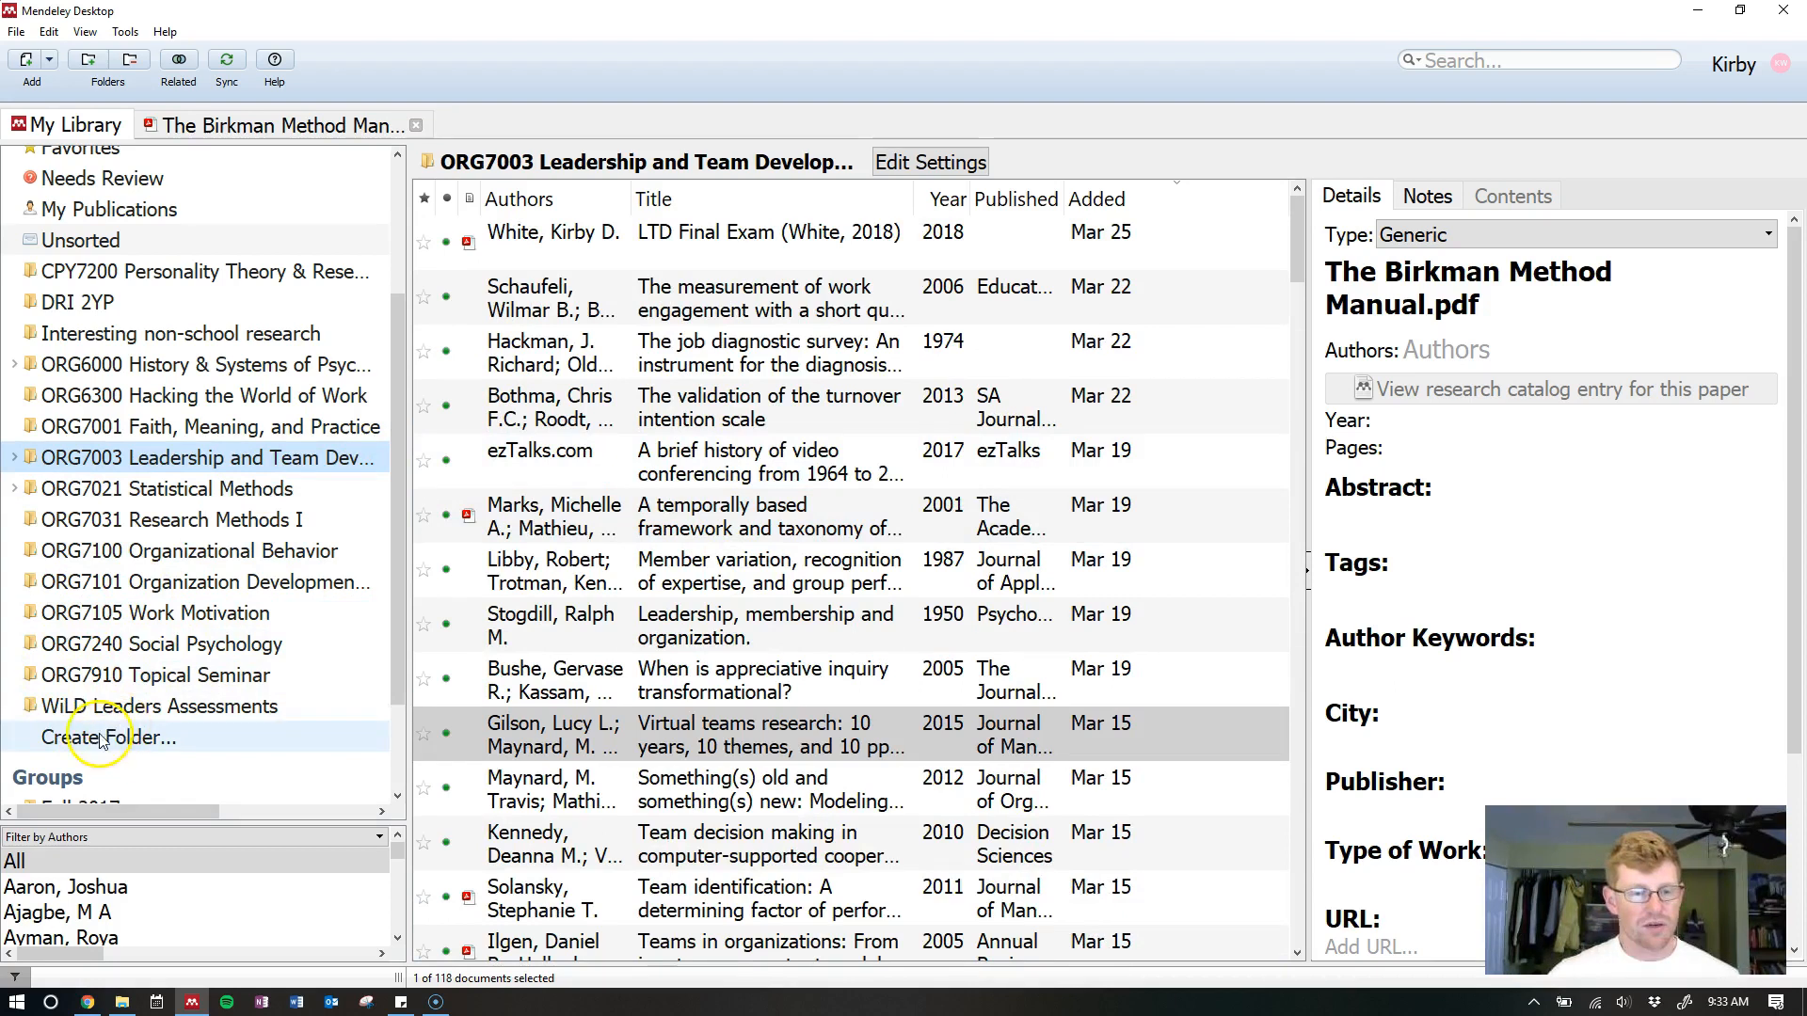
scroll(189, 659, down, 2)
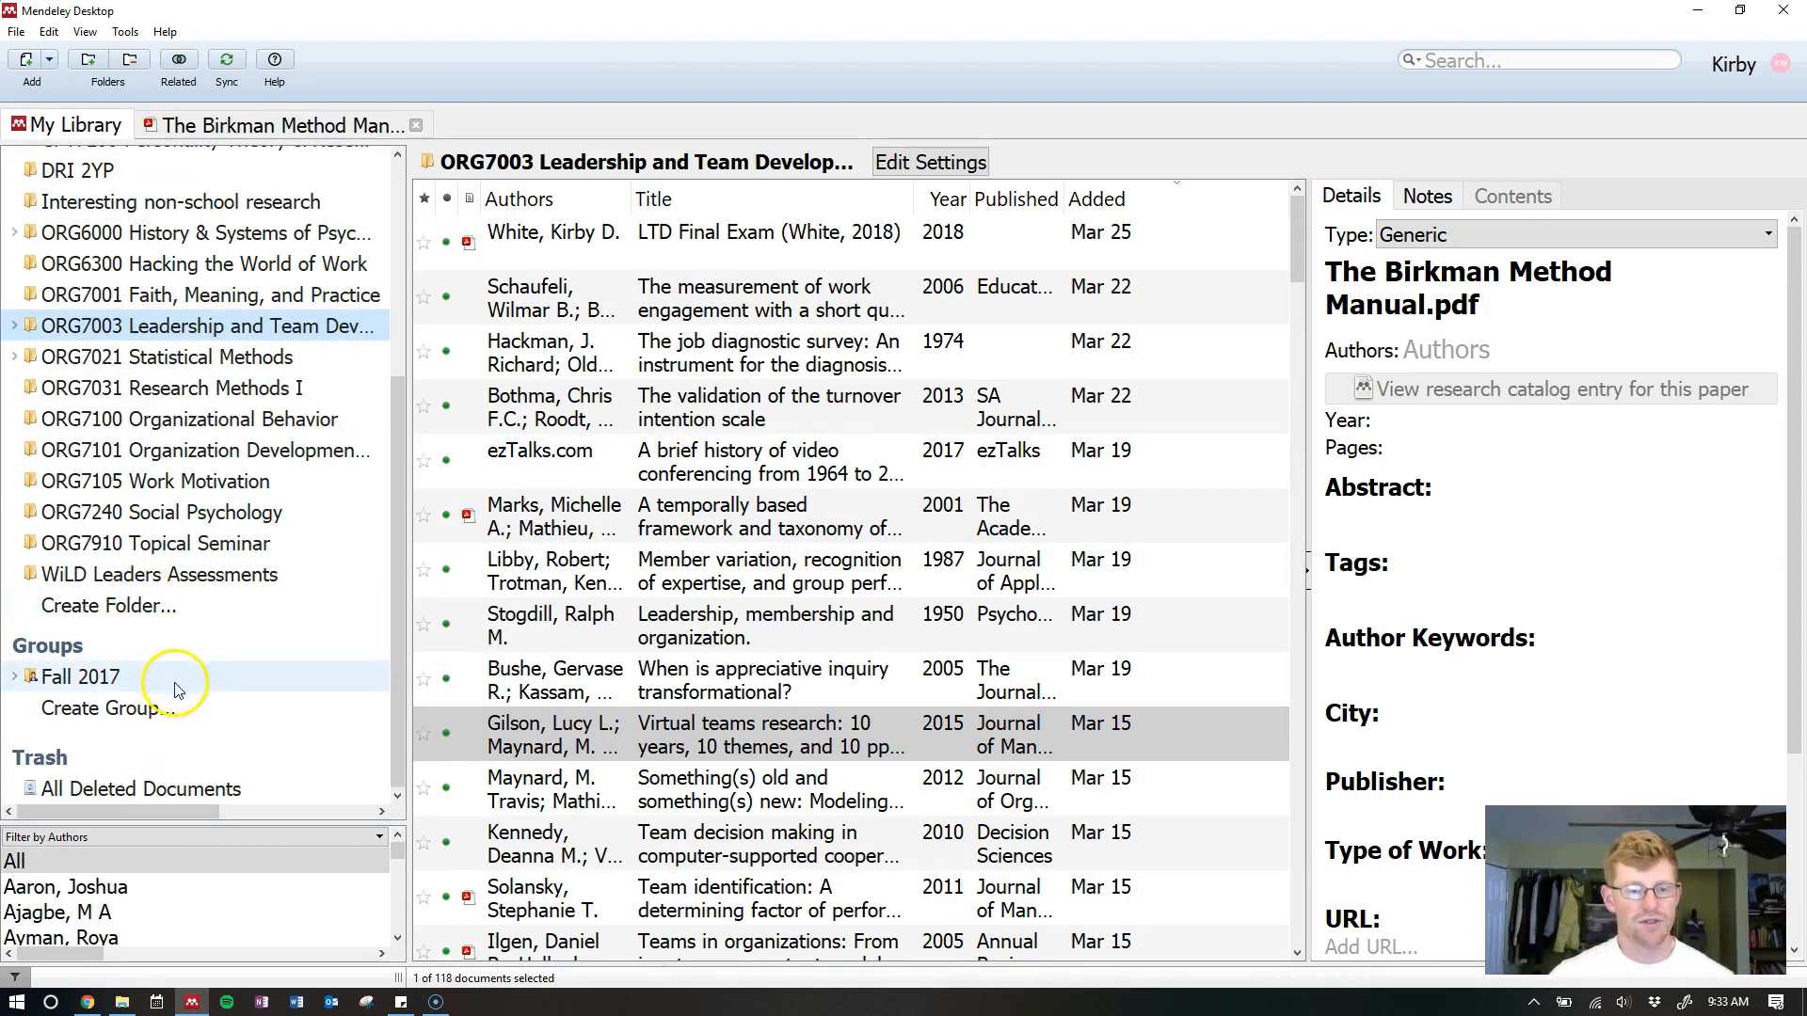
click(391, 699)
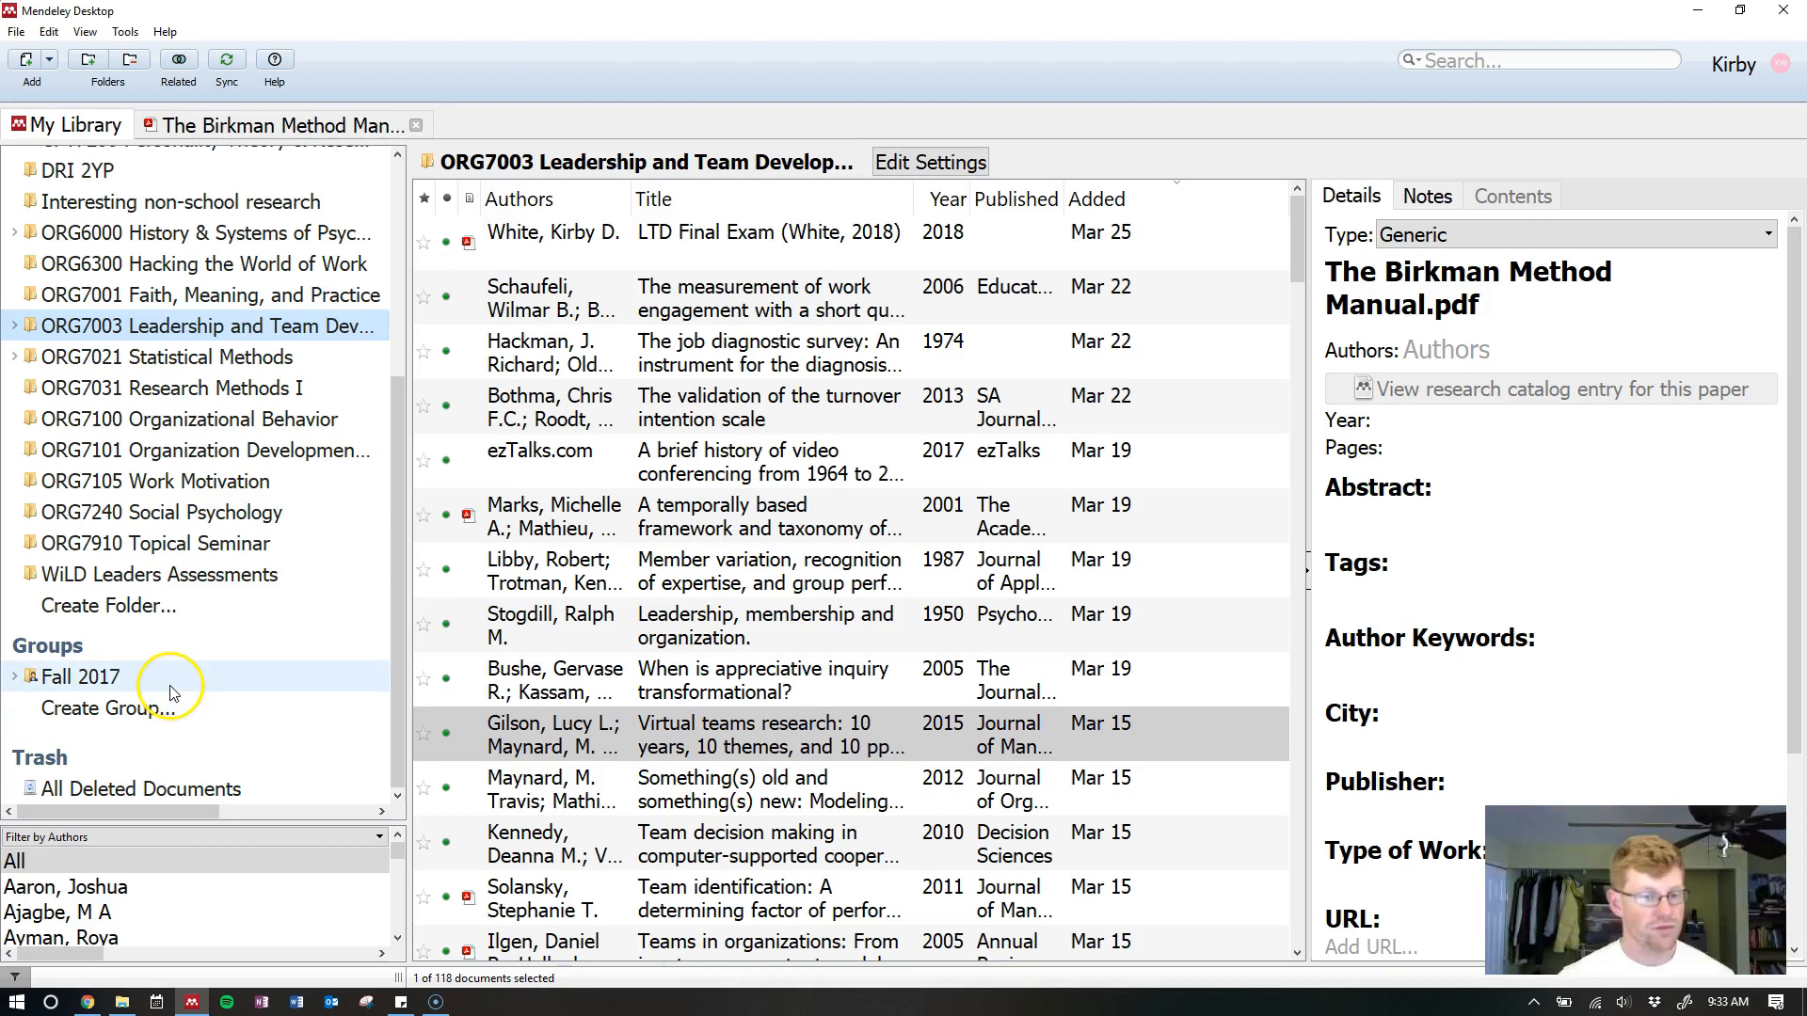
click(400, 608)
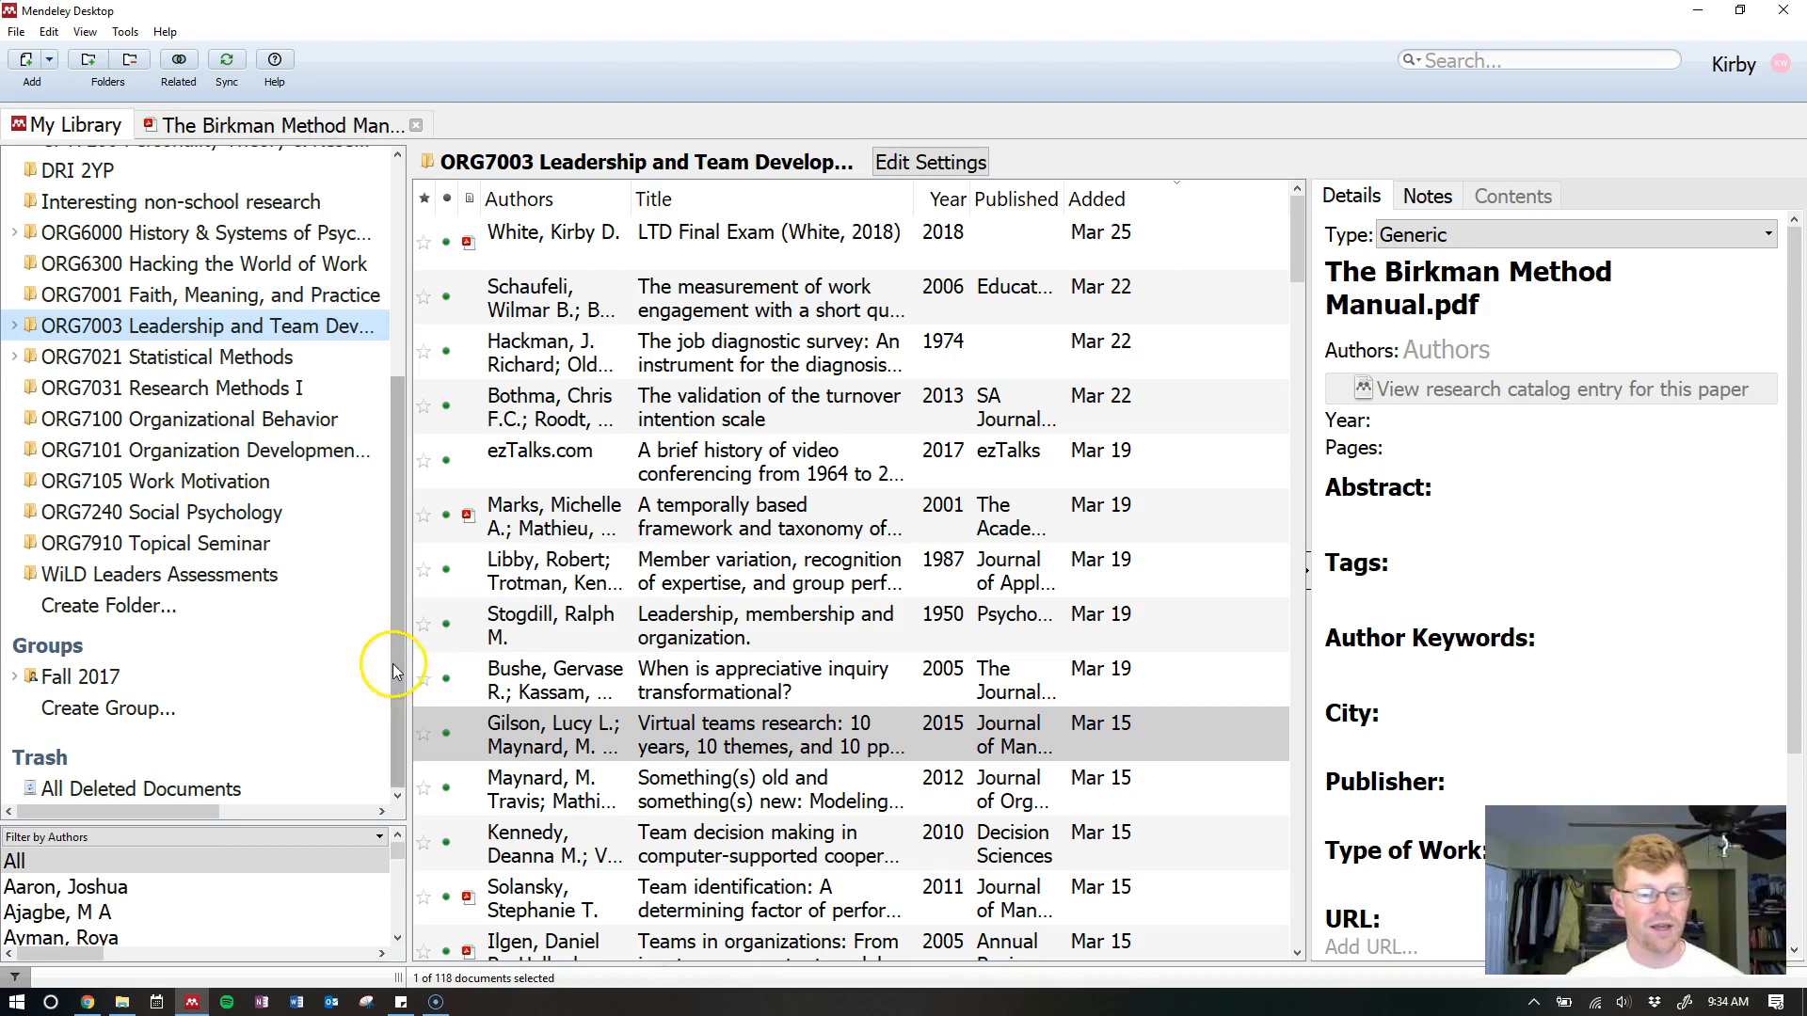
click(399, 694)
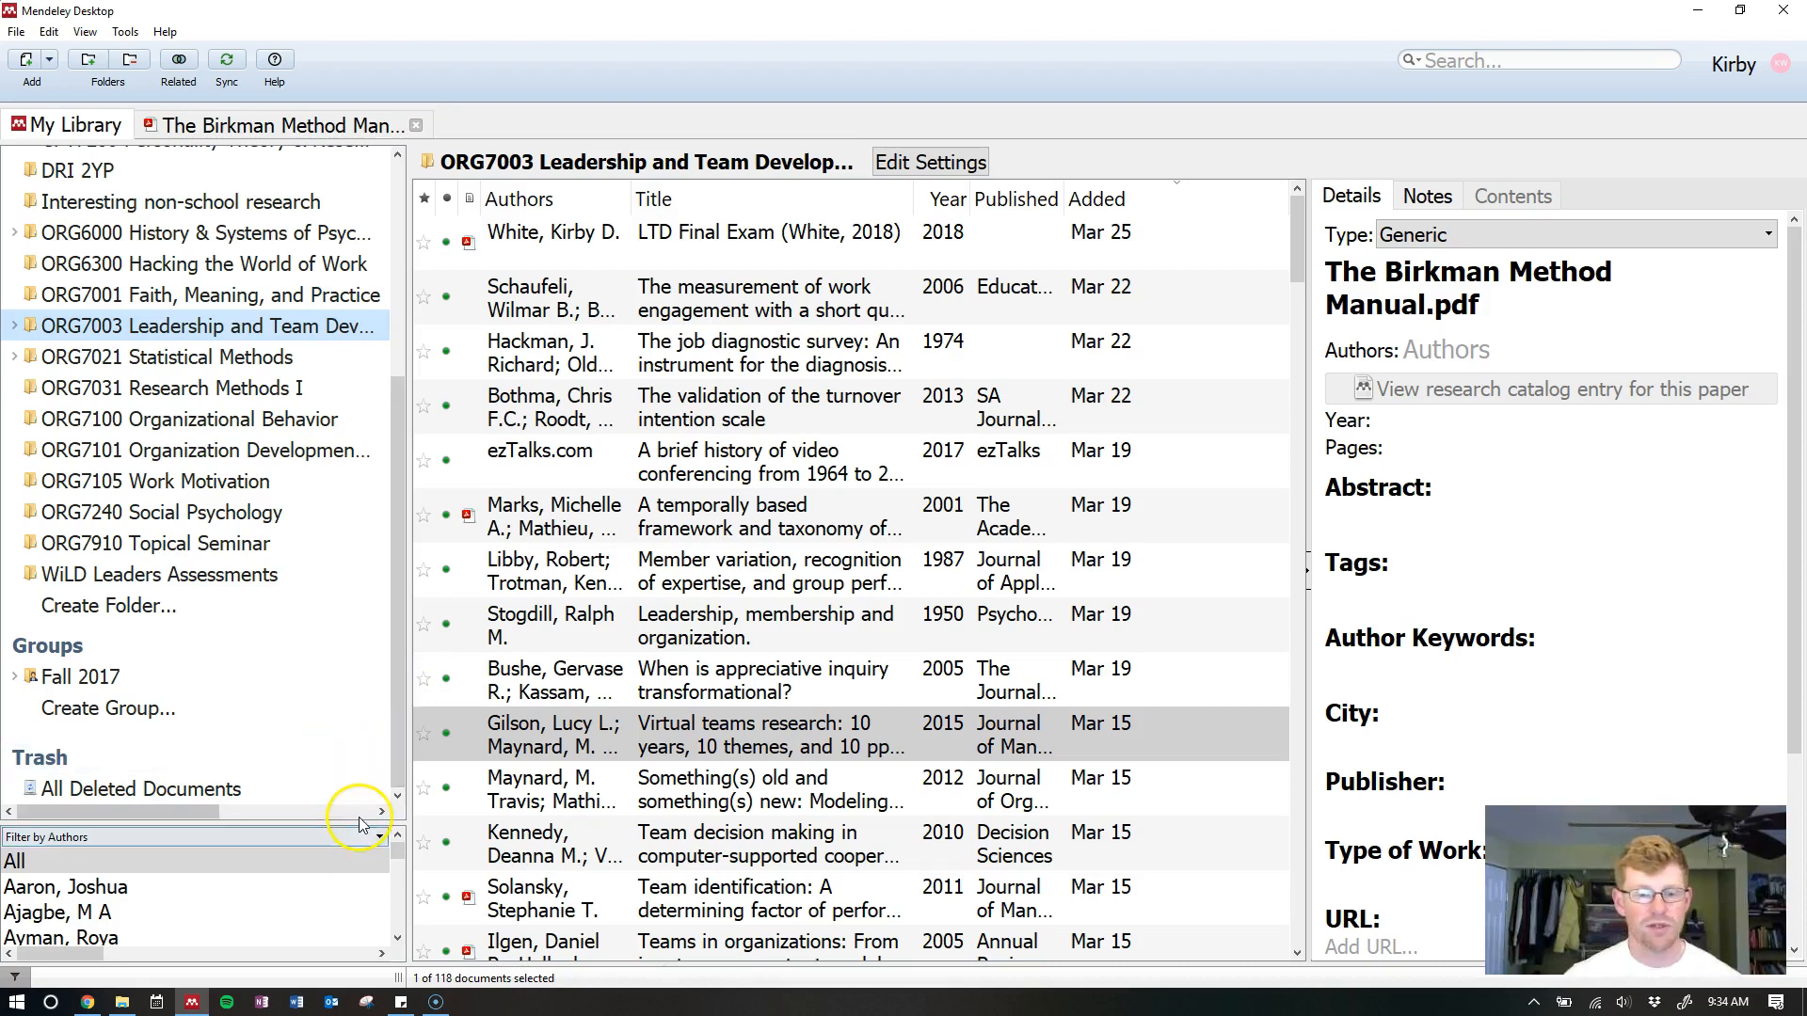
Enlarge the Filter by Authors list and pick one author, leaving two papers (1996, 2004)
drag(354, 830, 351, 433)
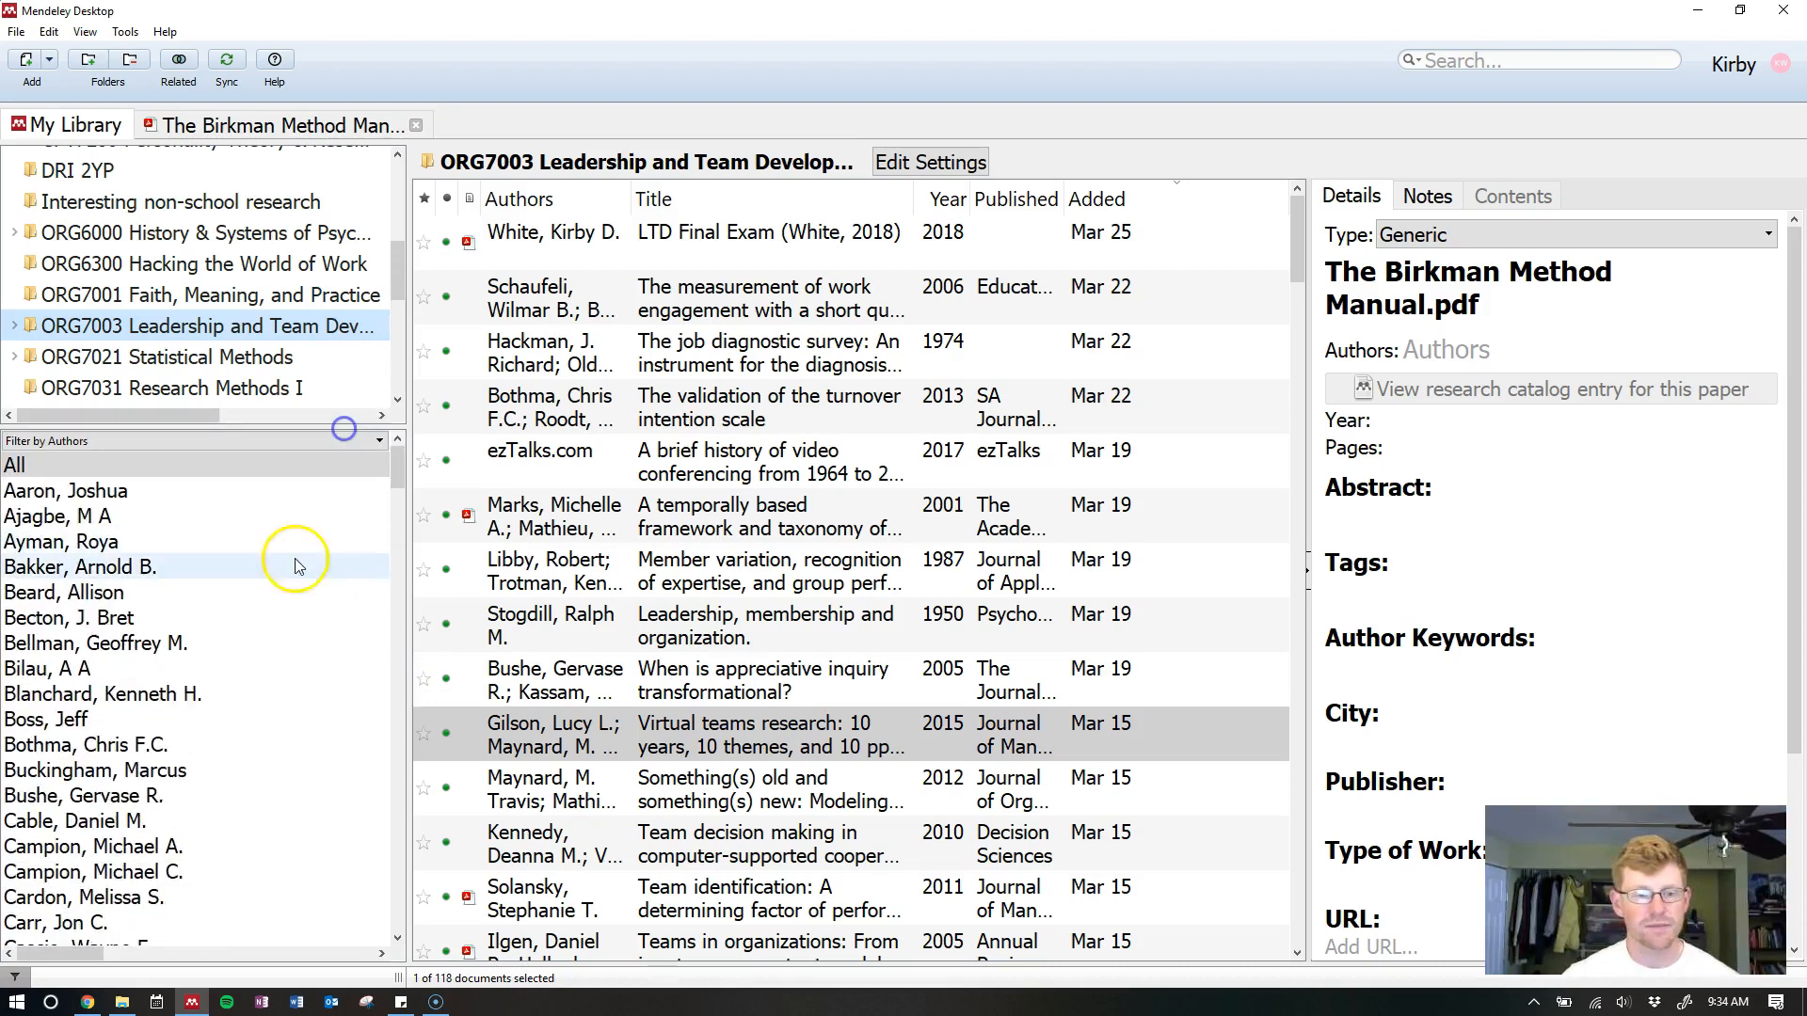
click(397, 471)
drag(397, 467, 399, 659)
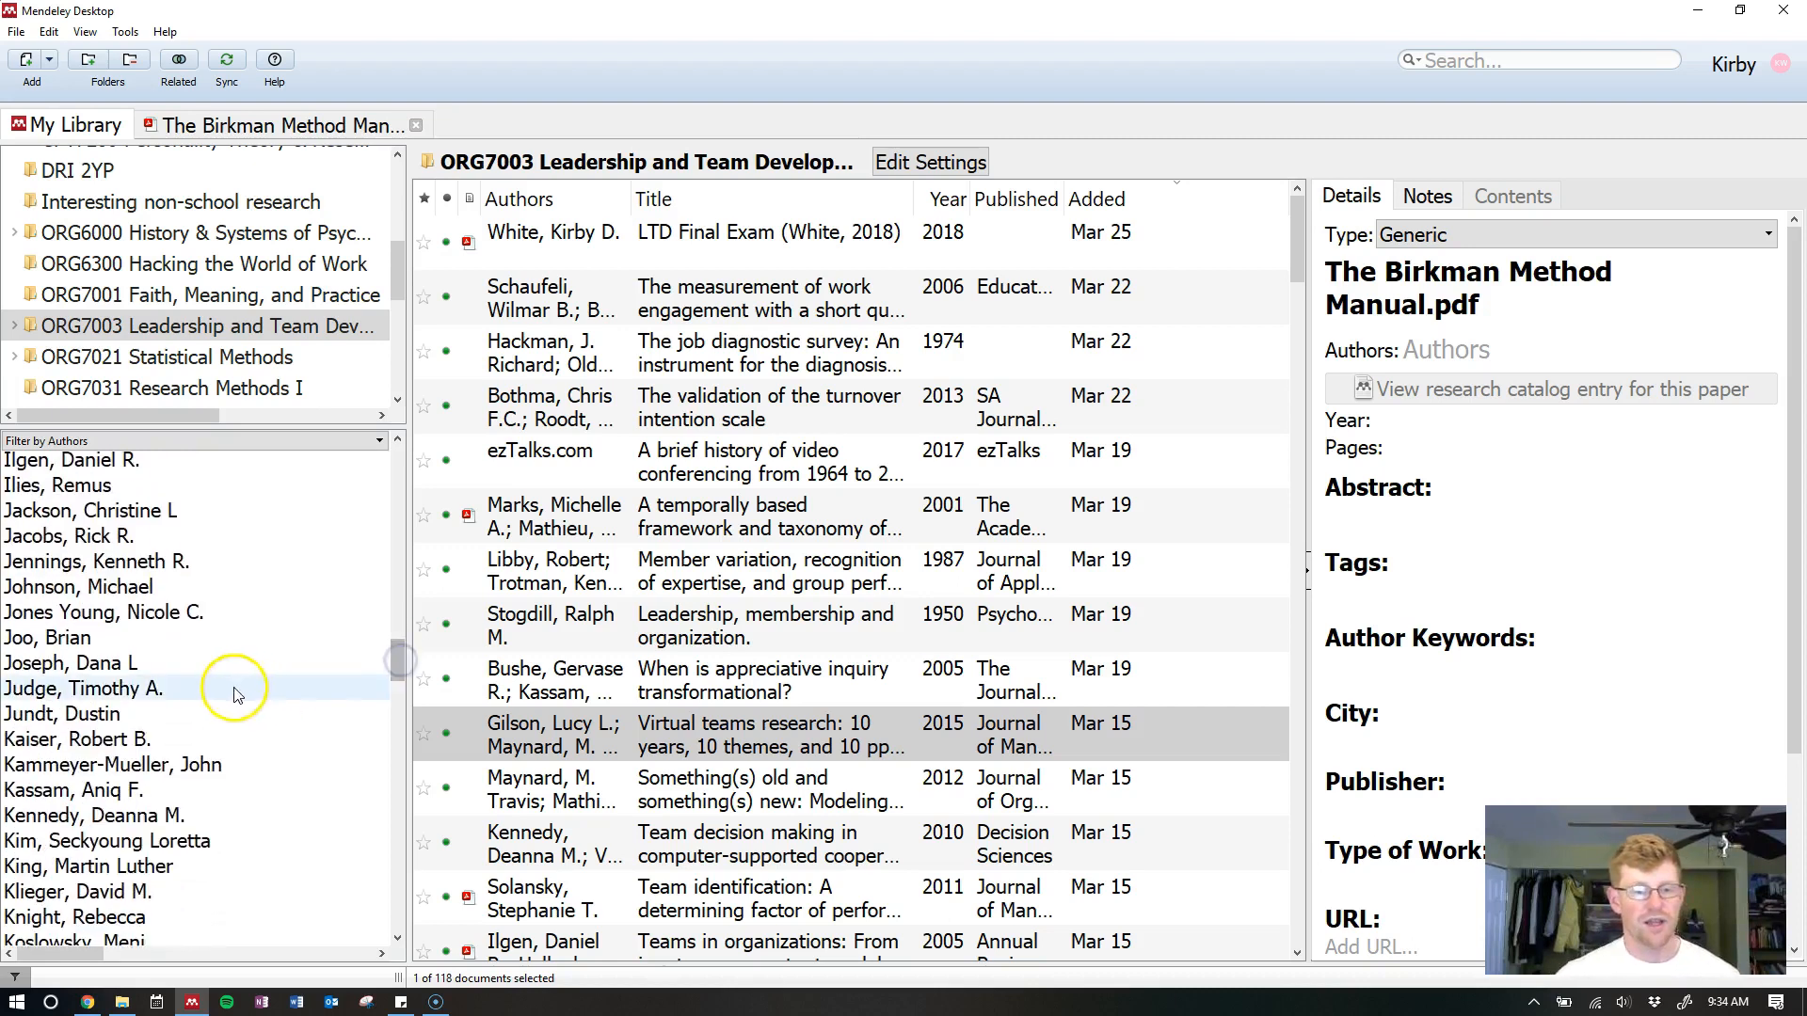
click(111, 697)
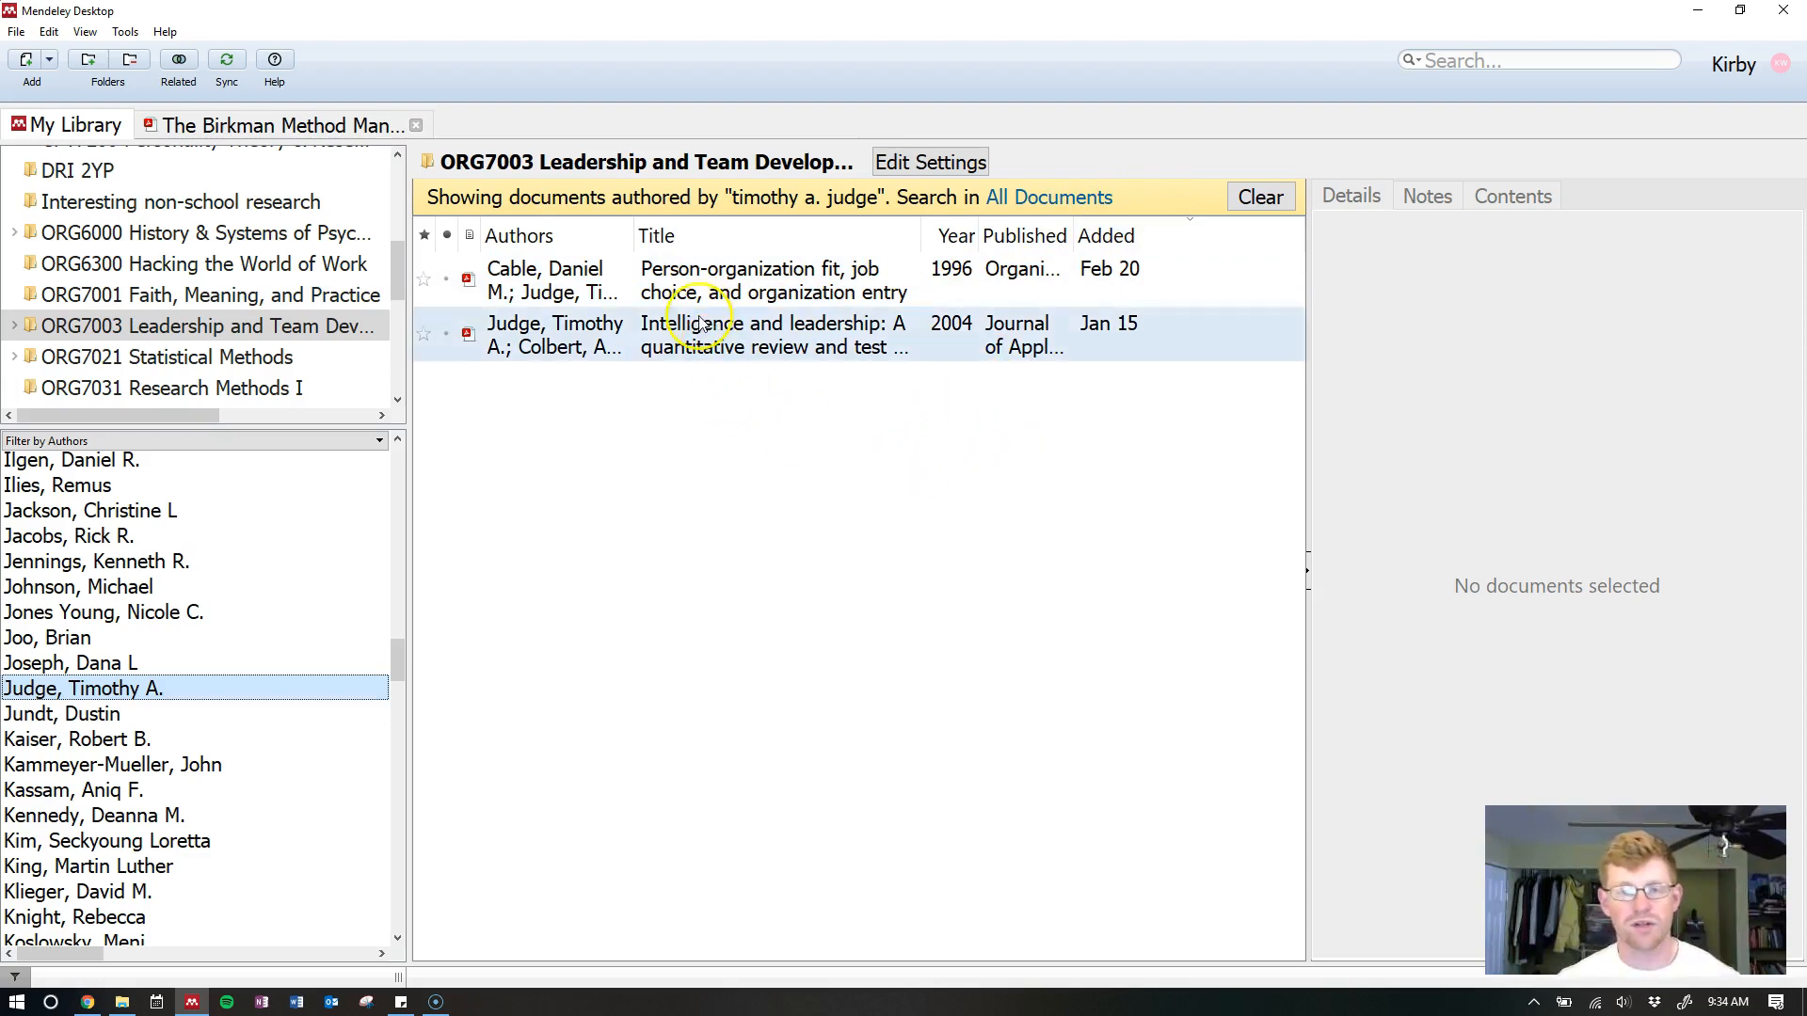
Widen the Authors column so full author names show in the ORG7003 list
click(638, 238)
drag(638, 238, 770, 238)
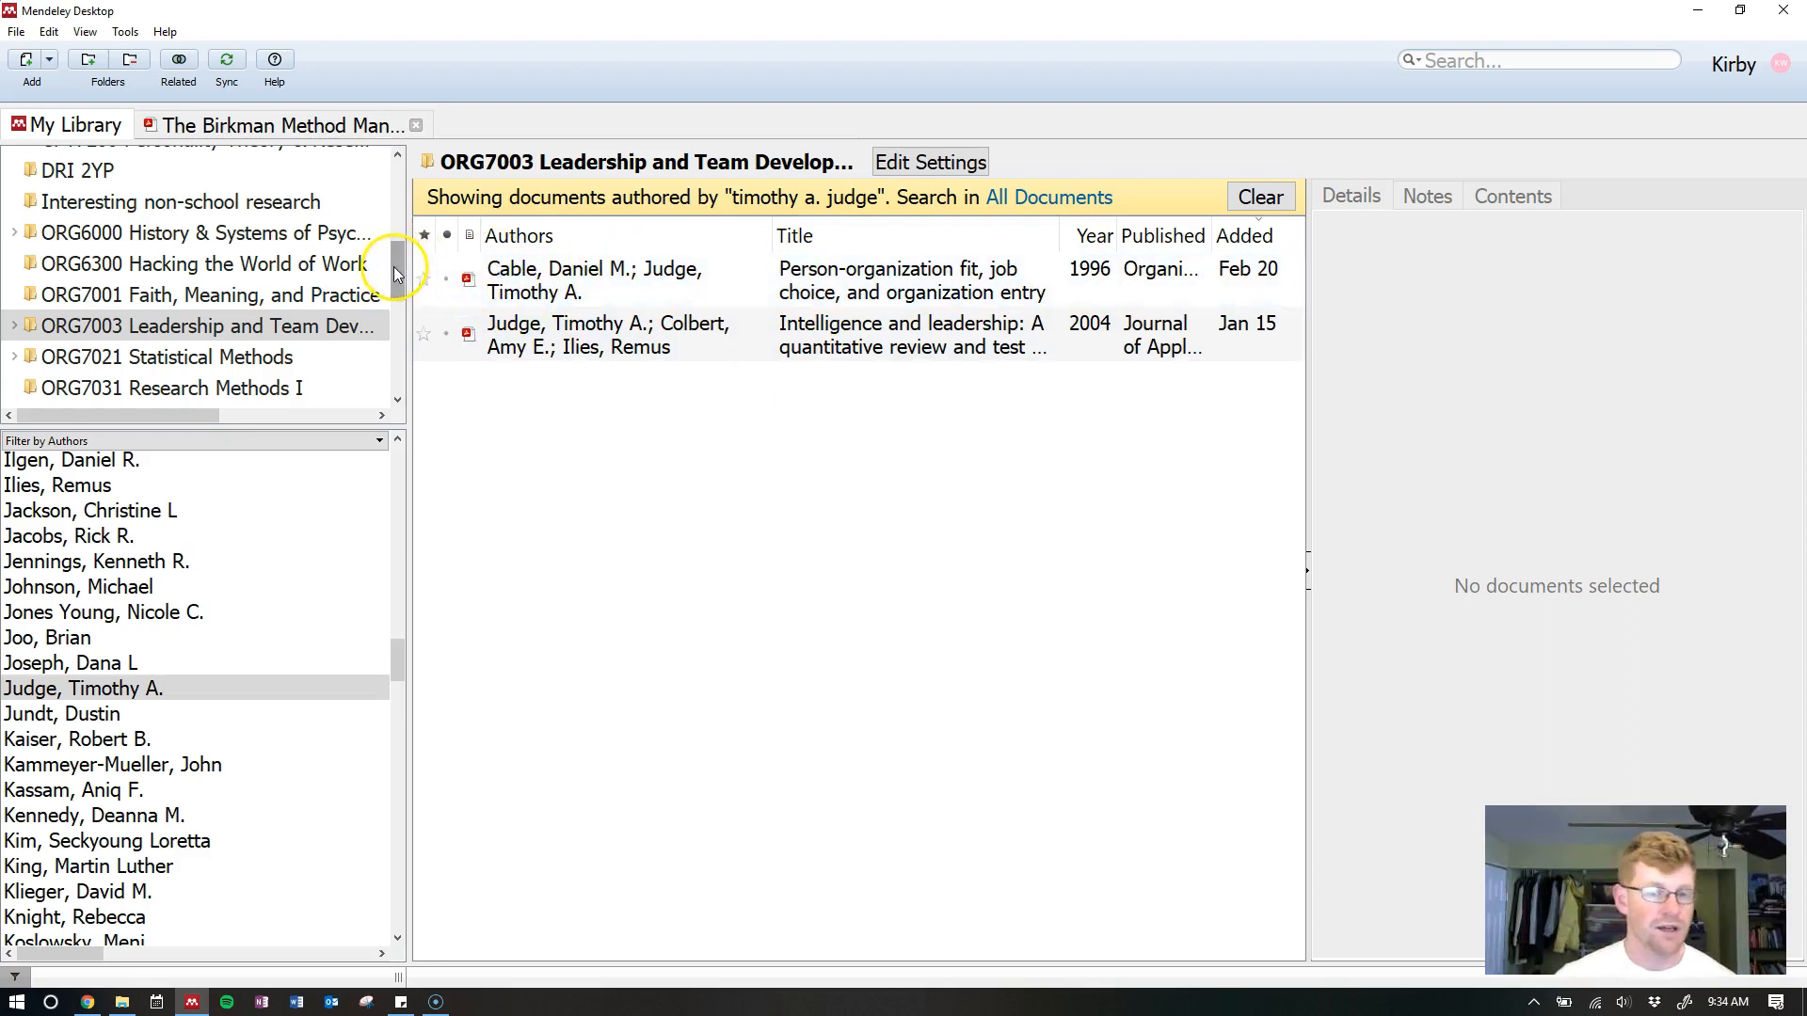
click(189, 322)
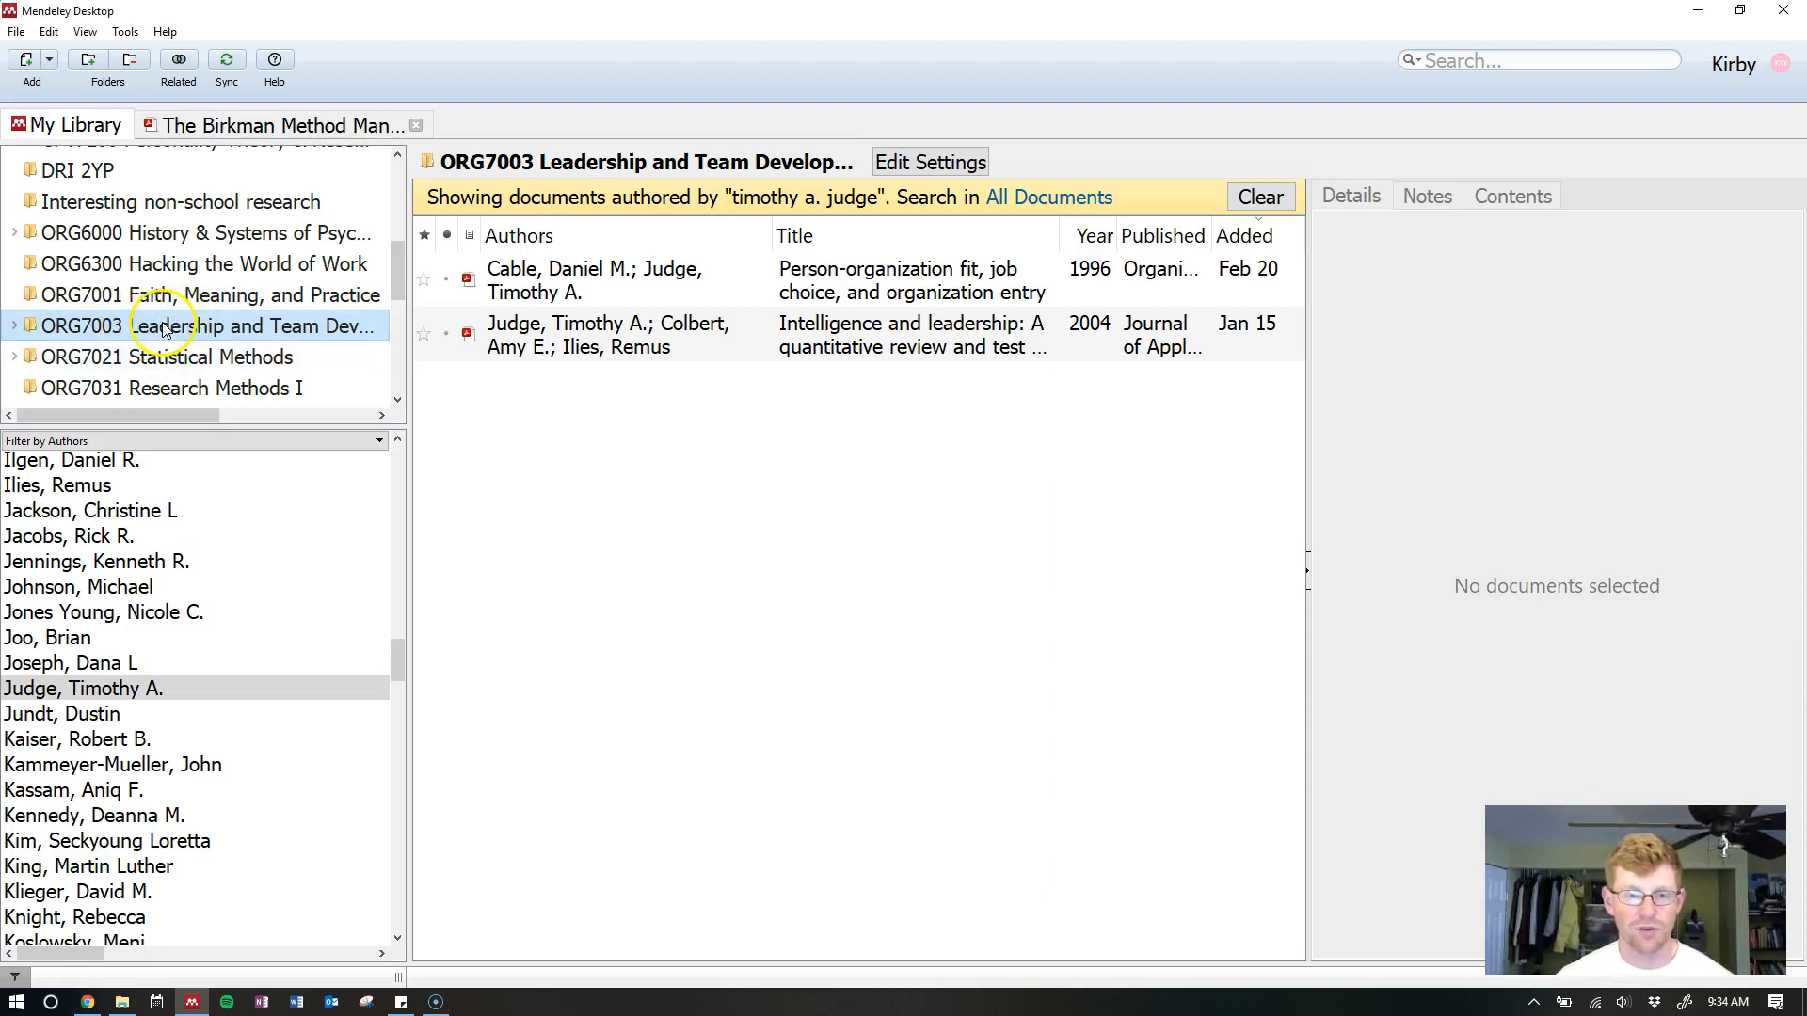
Browse the ORG7001 and ORG6300 folders, then apply the author filter to All Documents
click(189, 297)
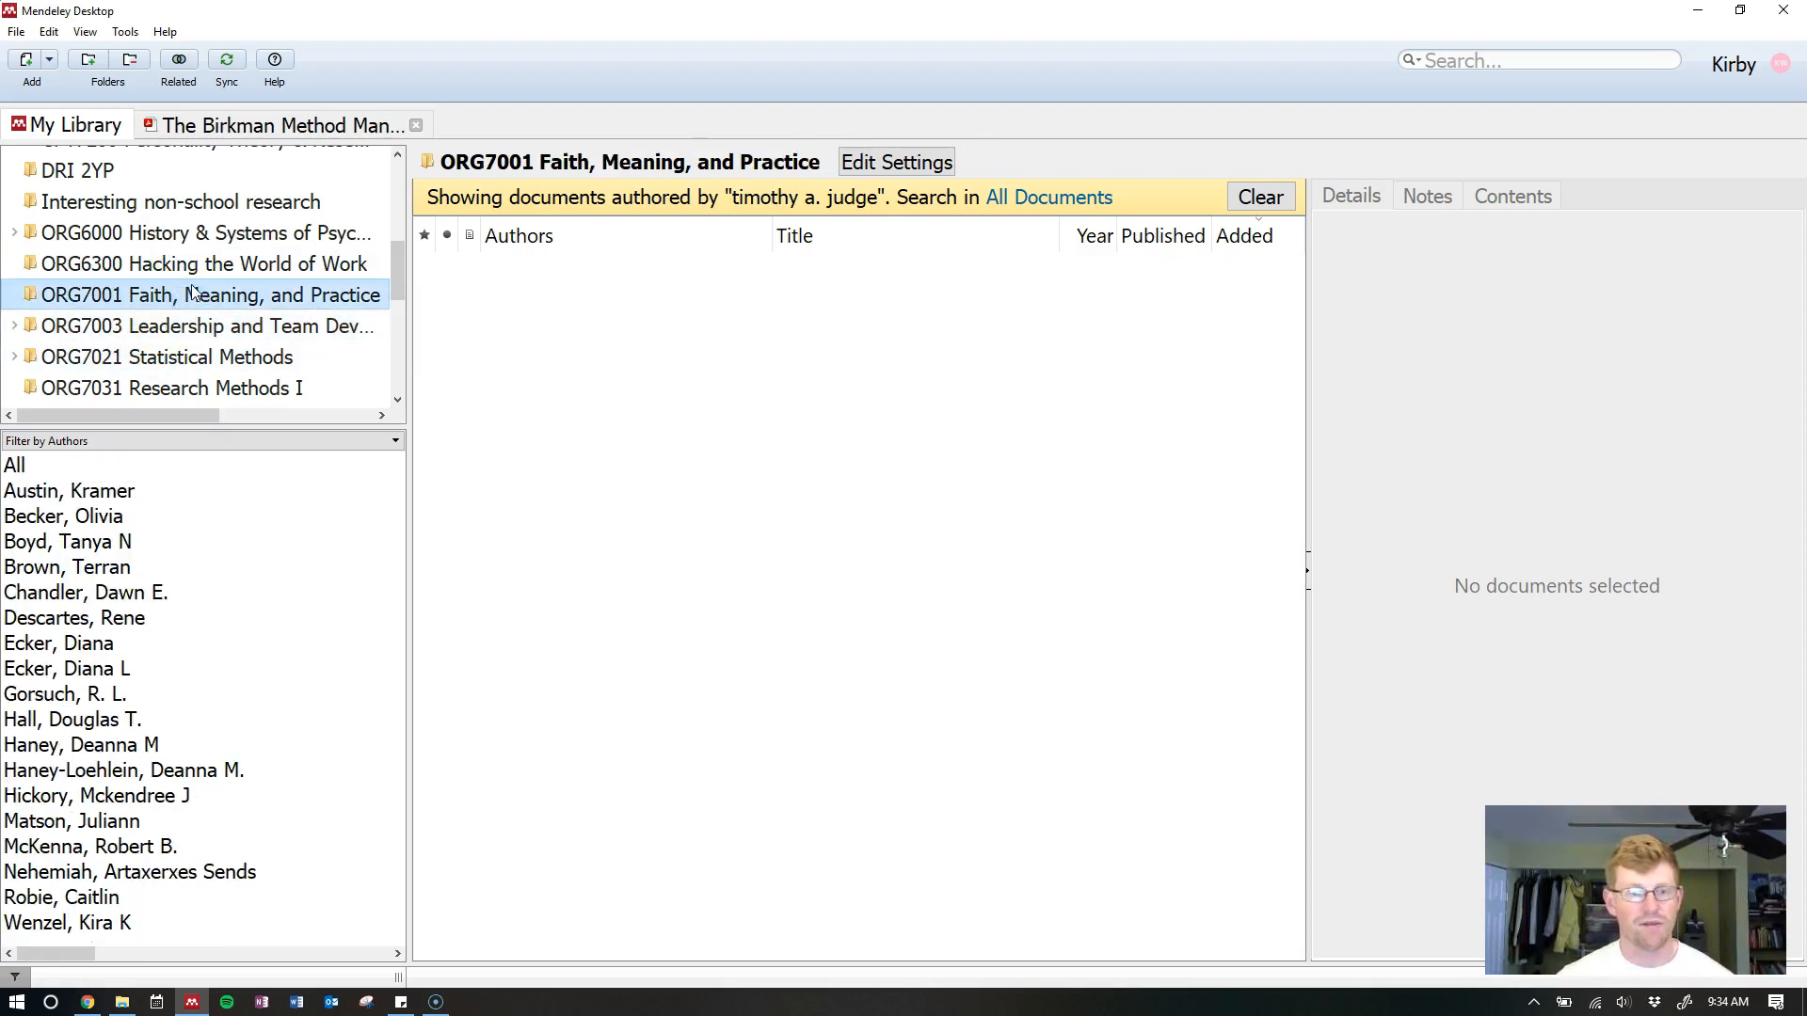
click(247, 265)
drag(399, 260, 403, 189)
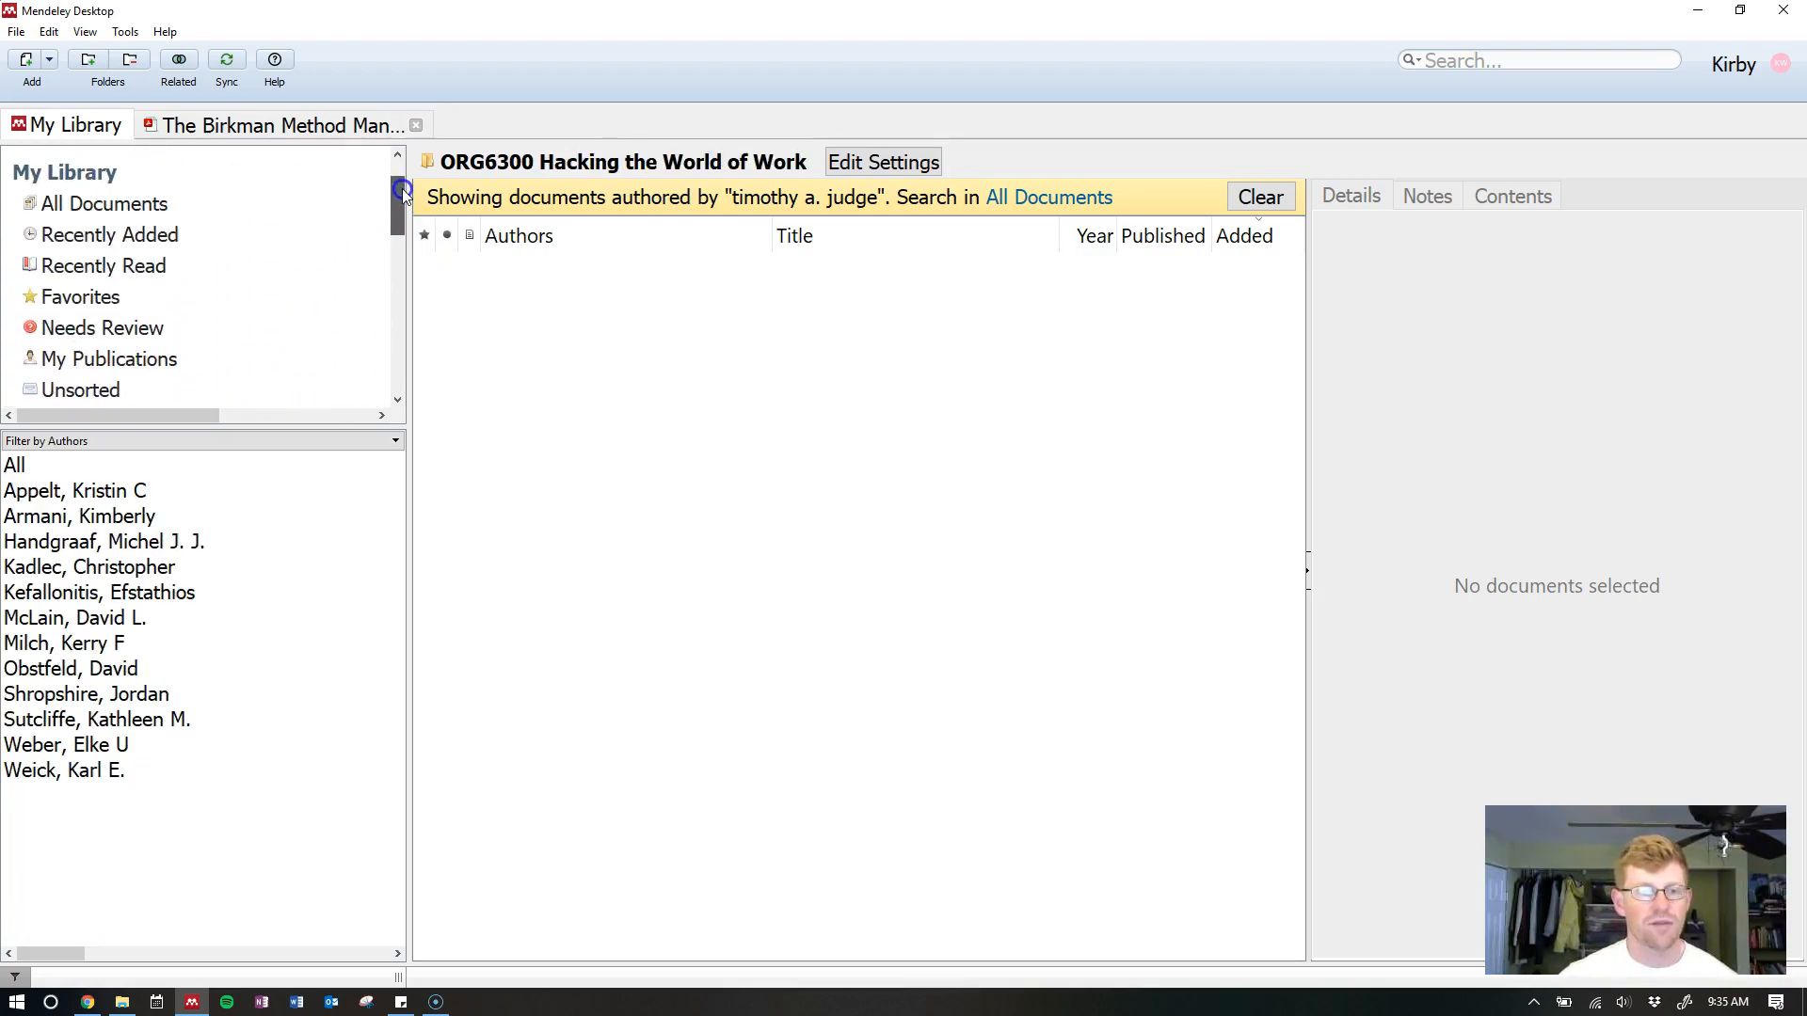
click(173, 213)
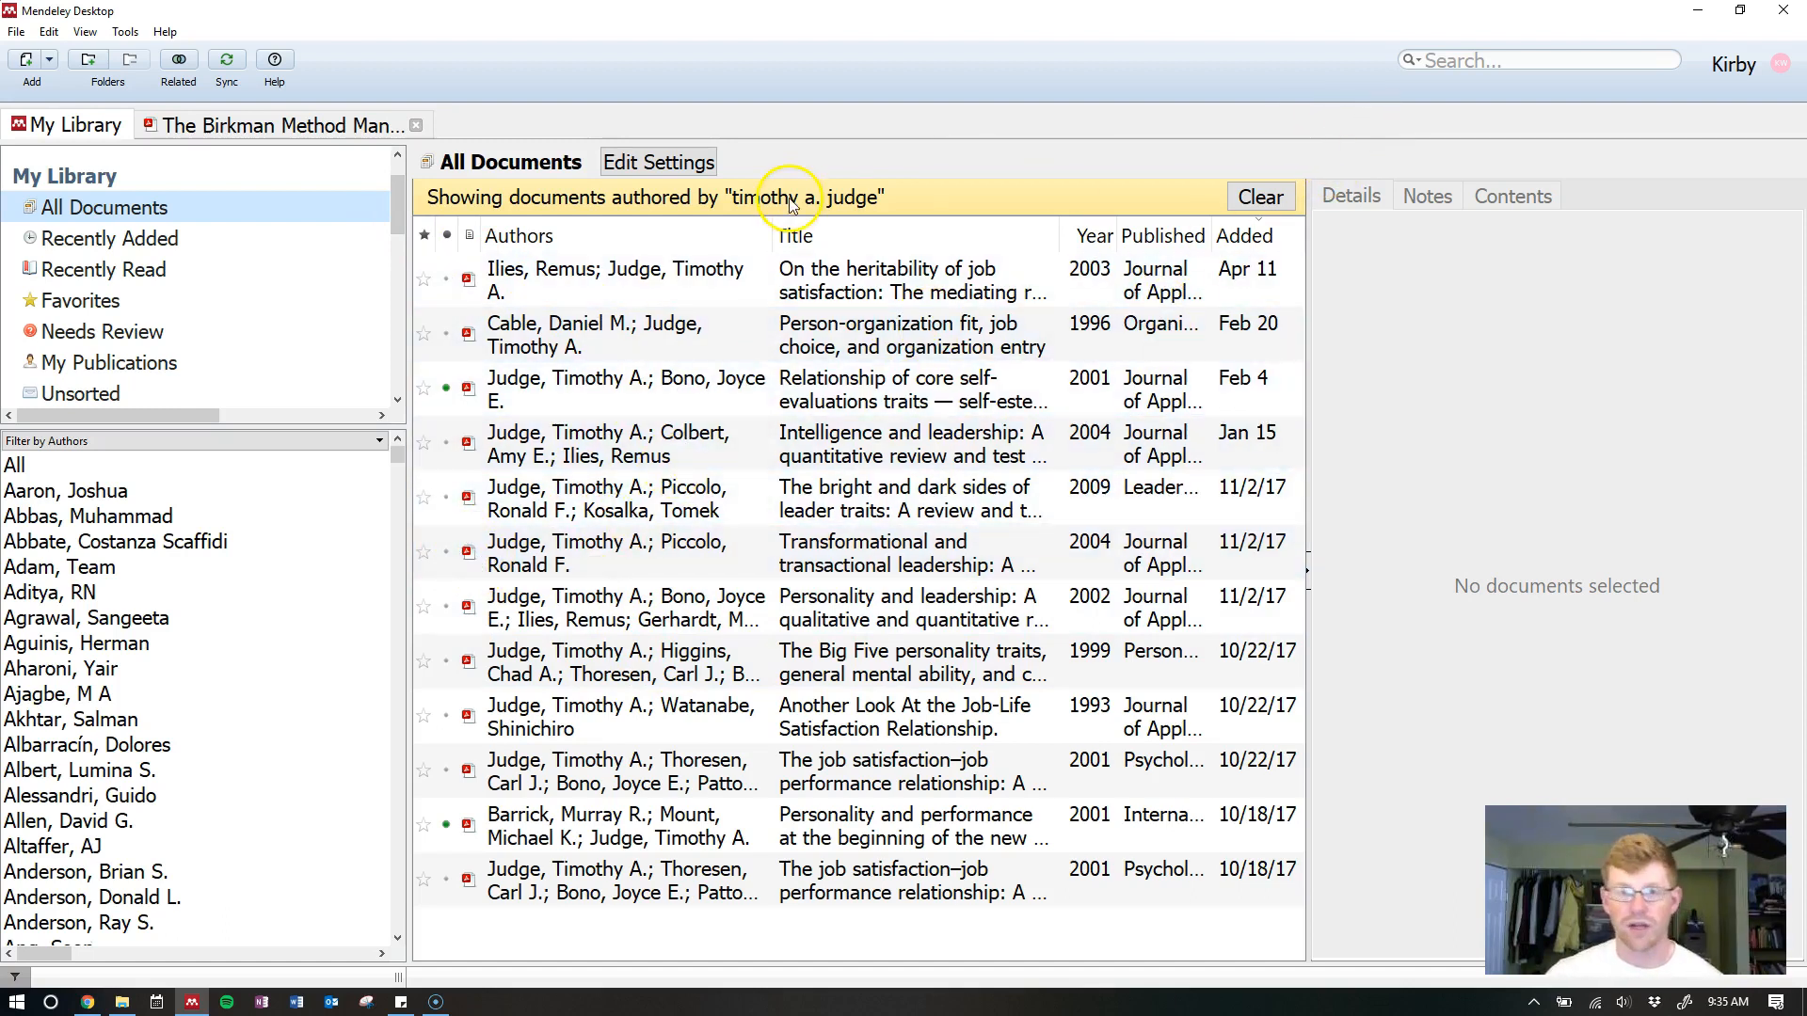
Clear the author filter and search all documents for 'job performance'
click(1257, 197)
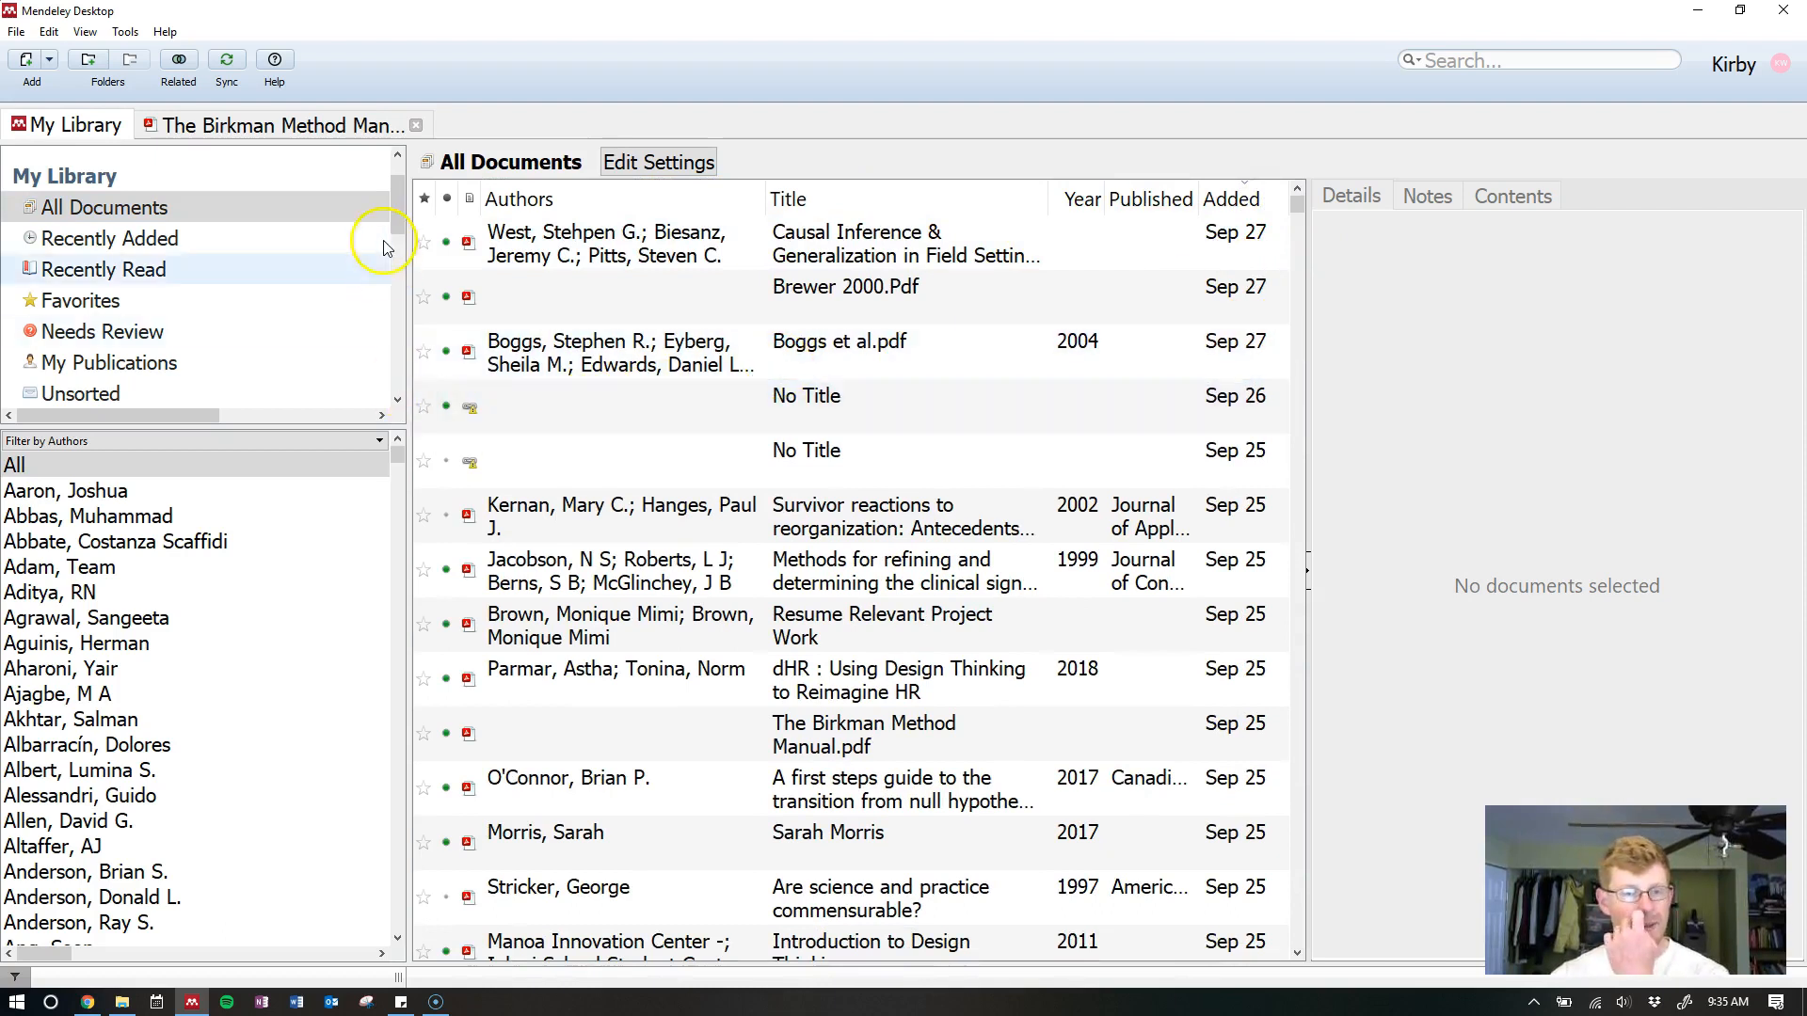
drag(397, 198, 396, 177)
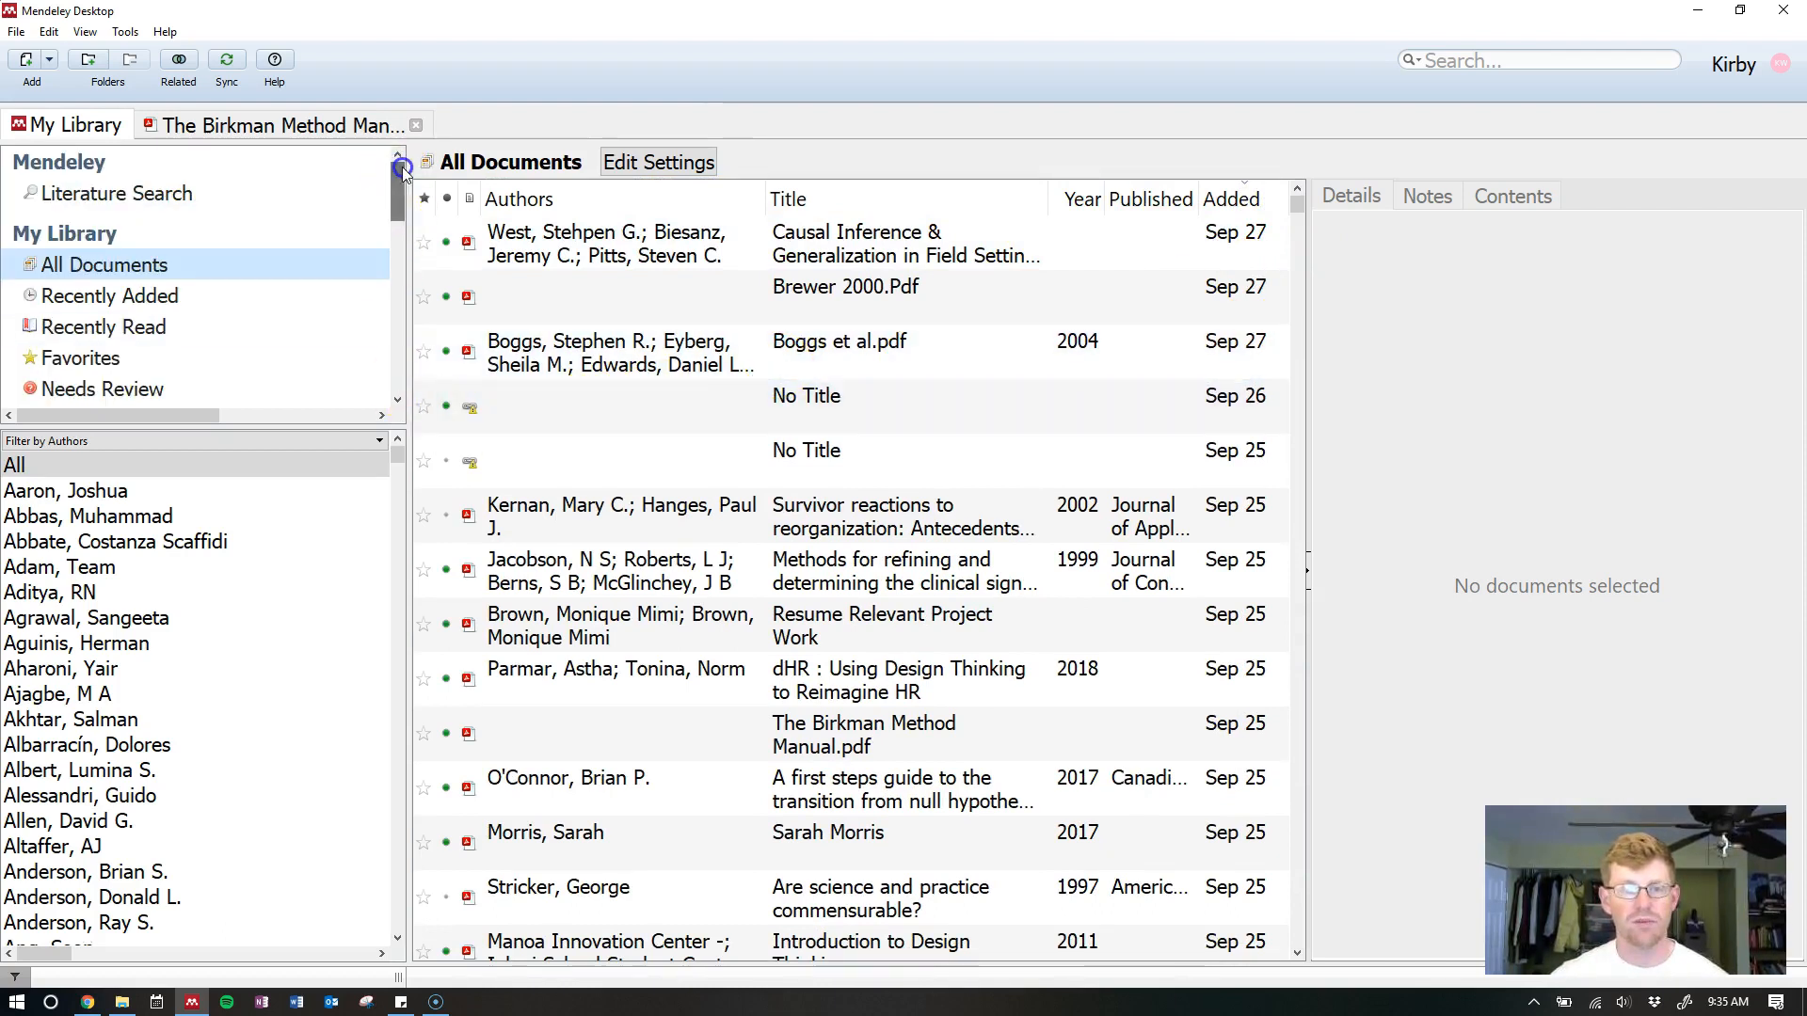
click(1451, 61)
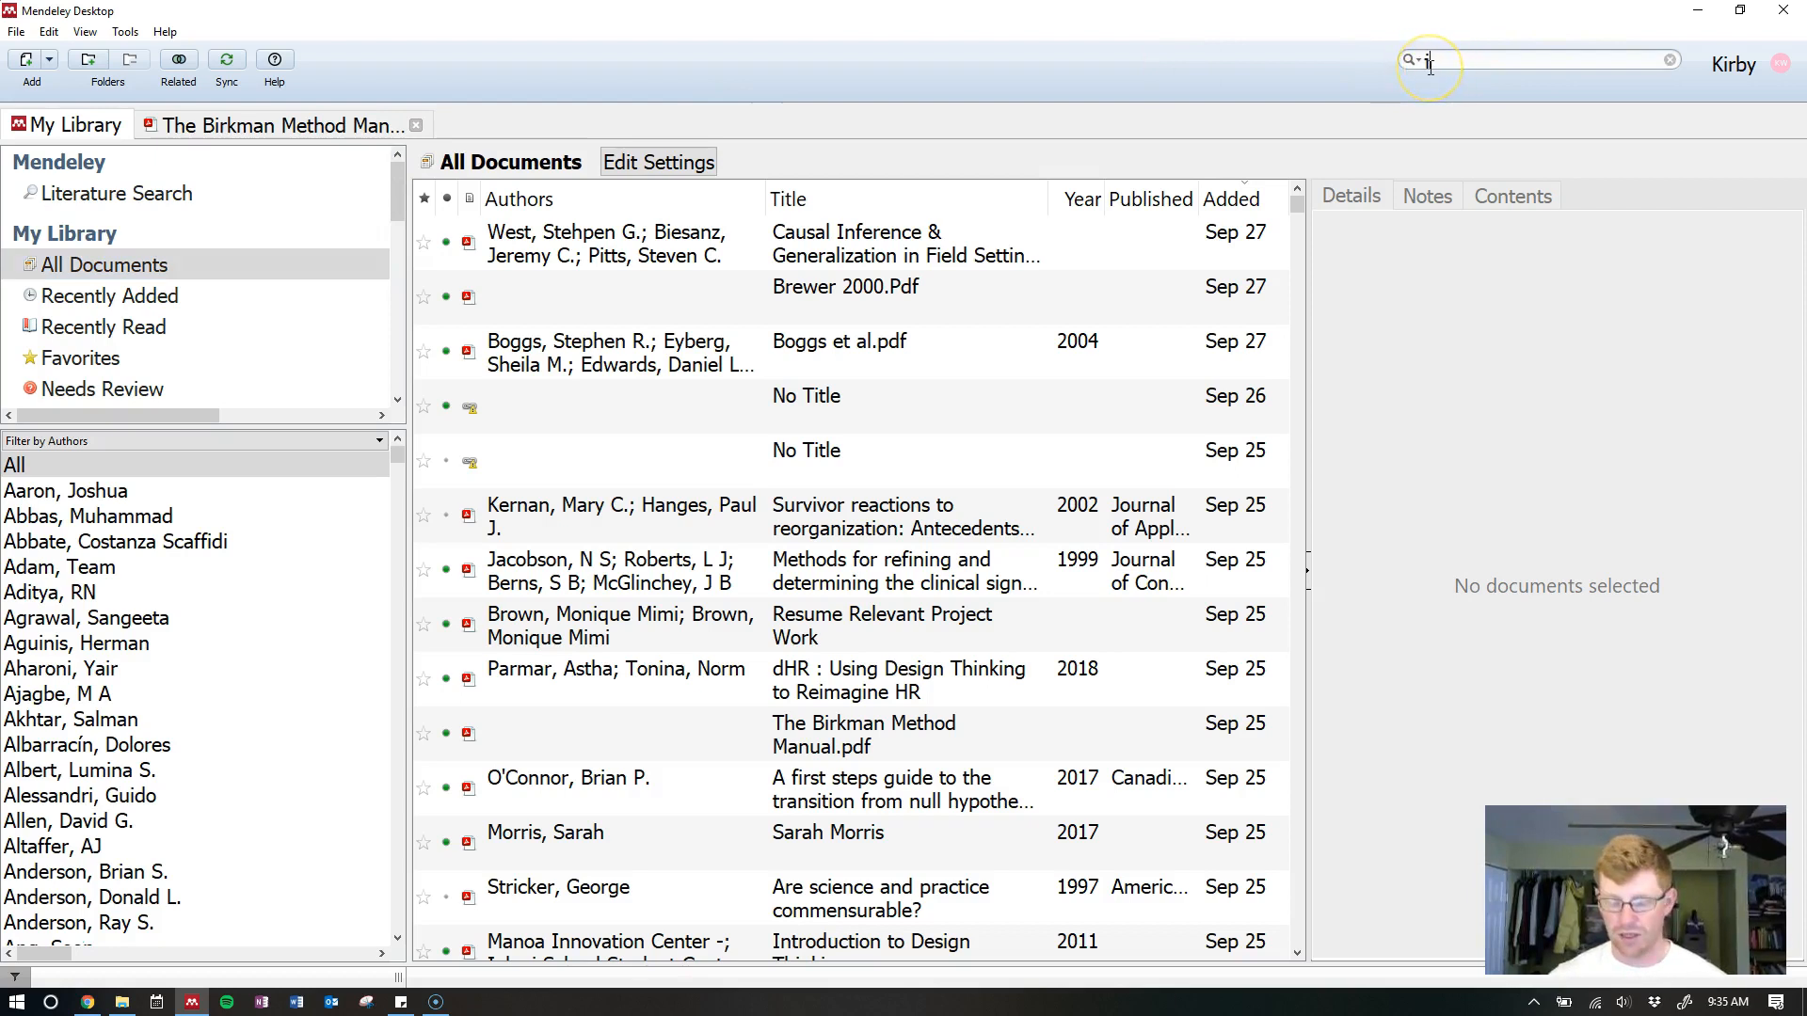
text(job perfr)
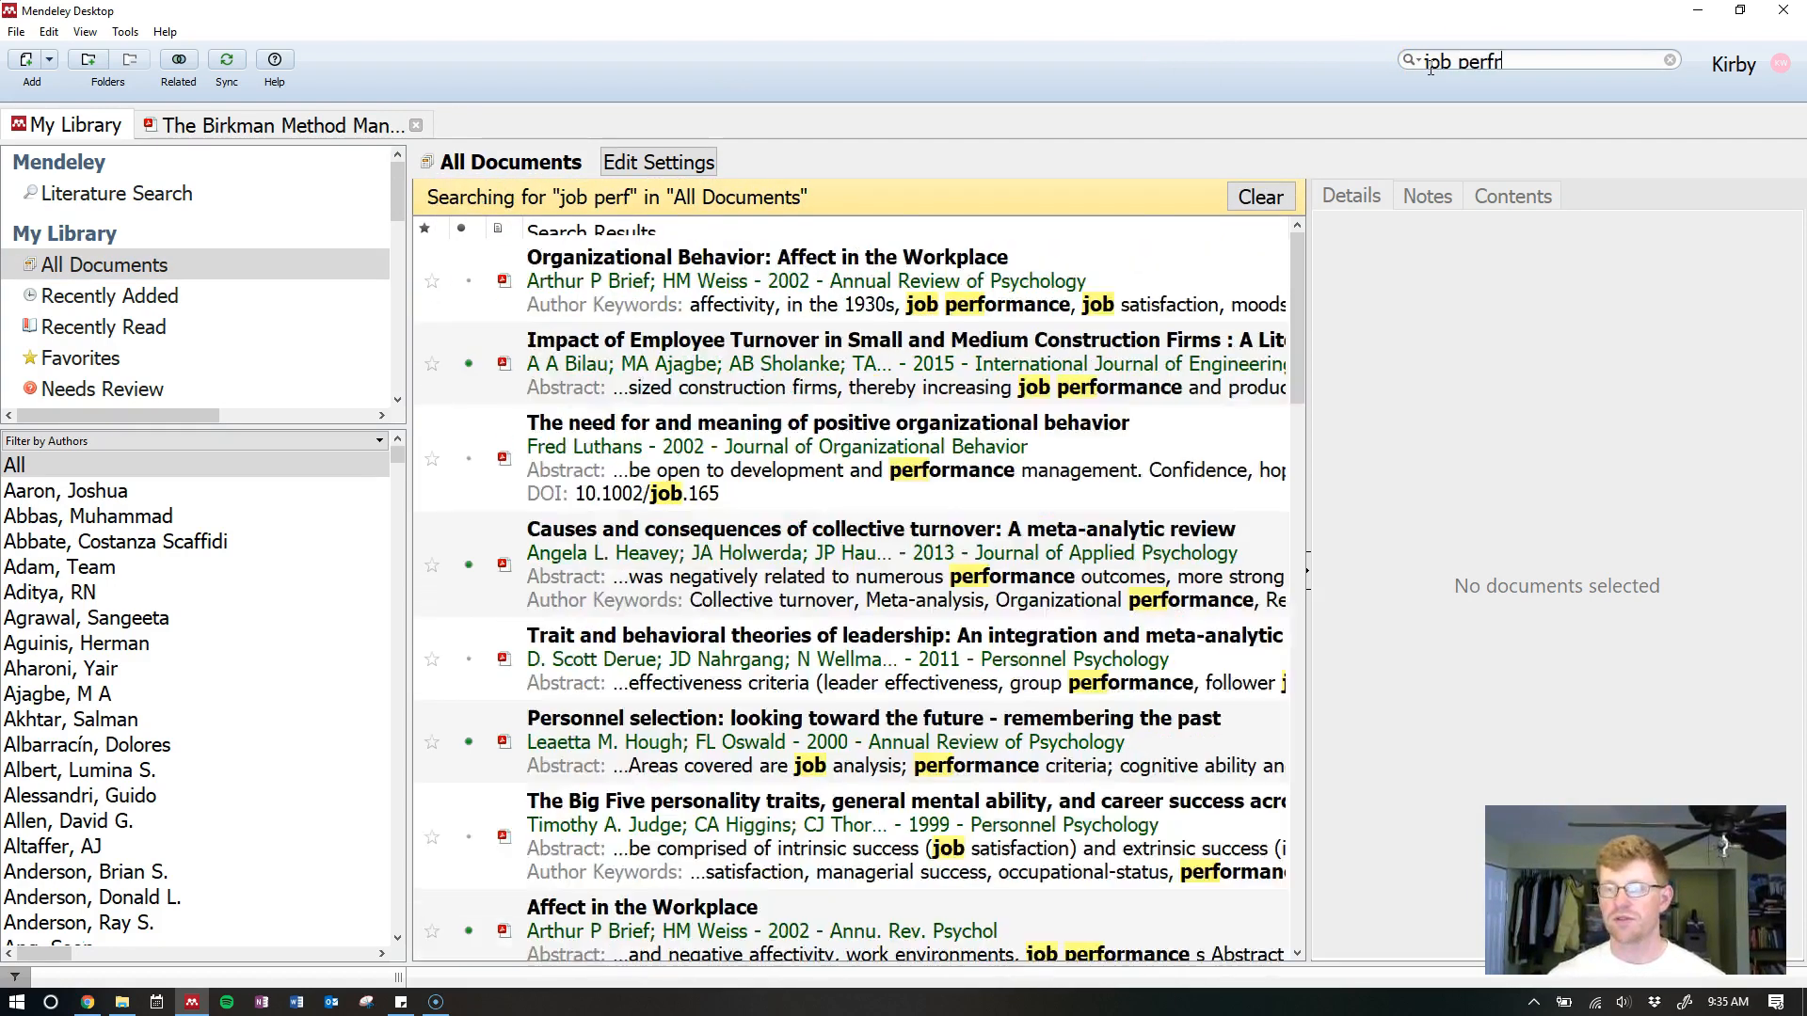
text(omance)
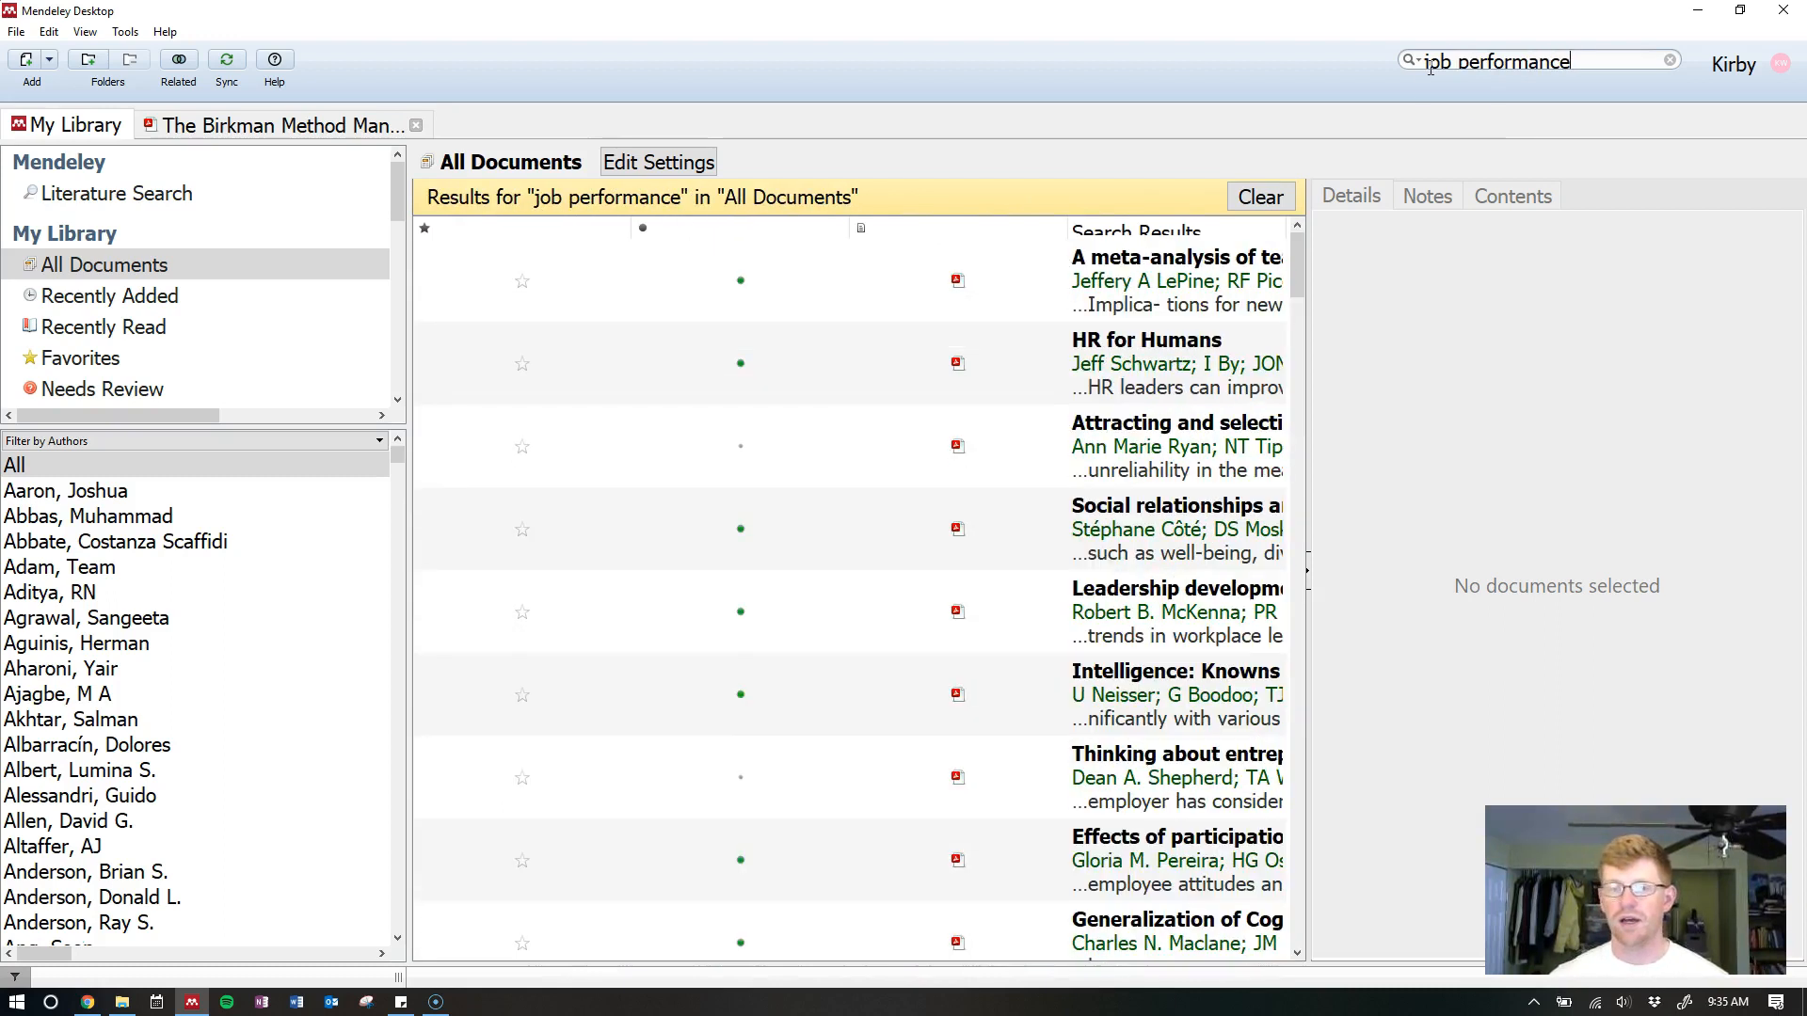
Widen the result columns to show full titles and snippets, then erase the search terms
drag(1065, 236, 459, 242)
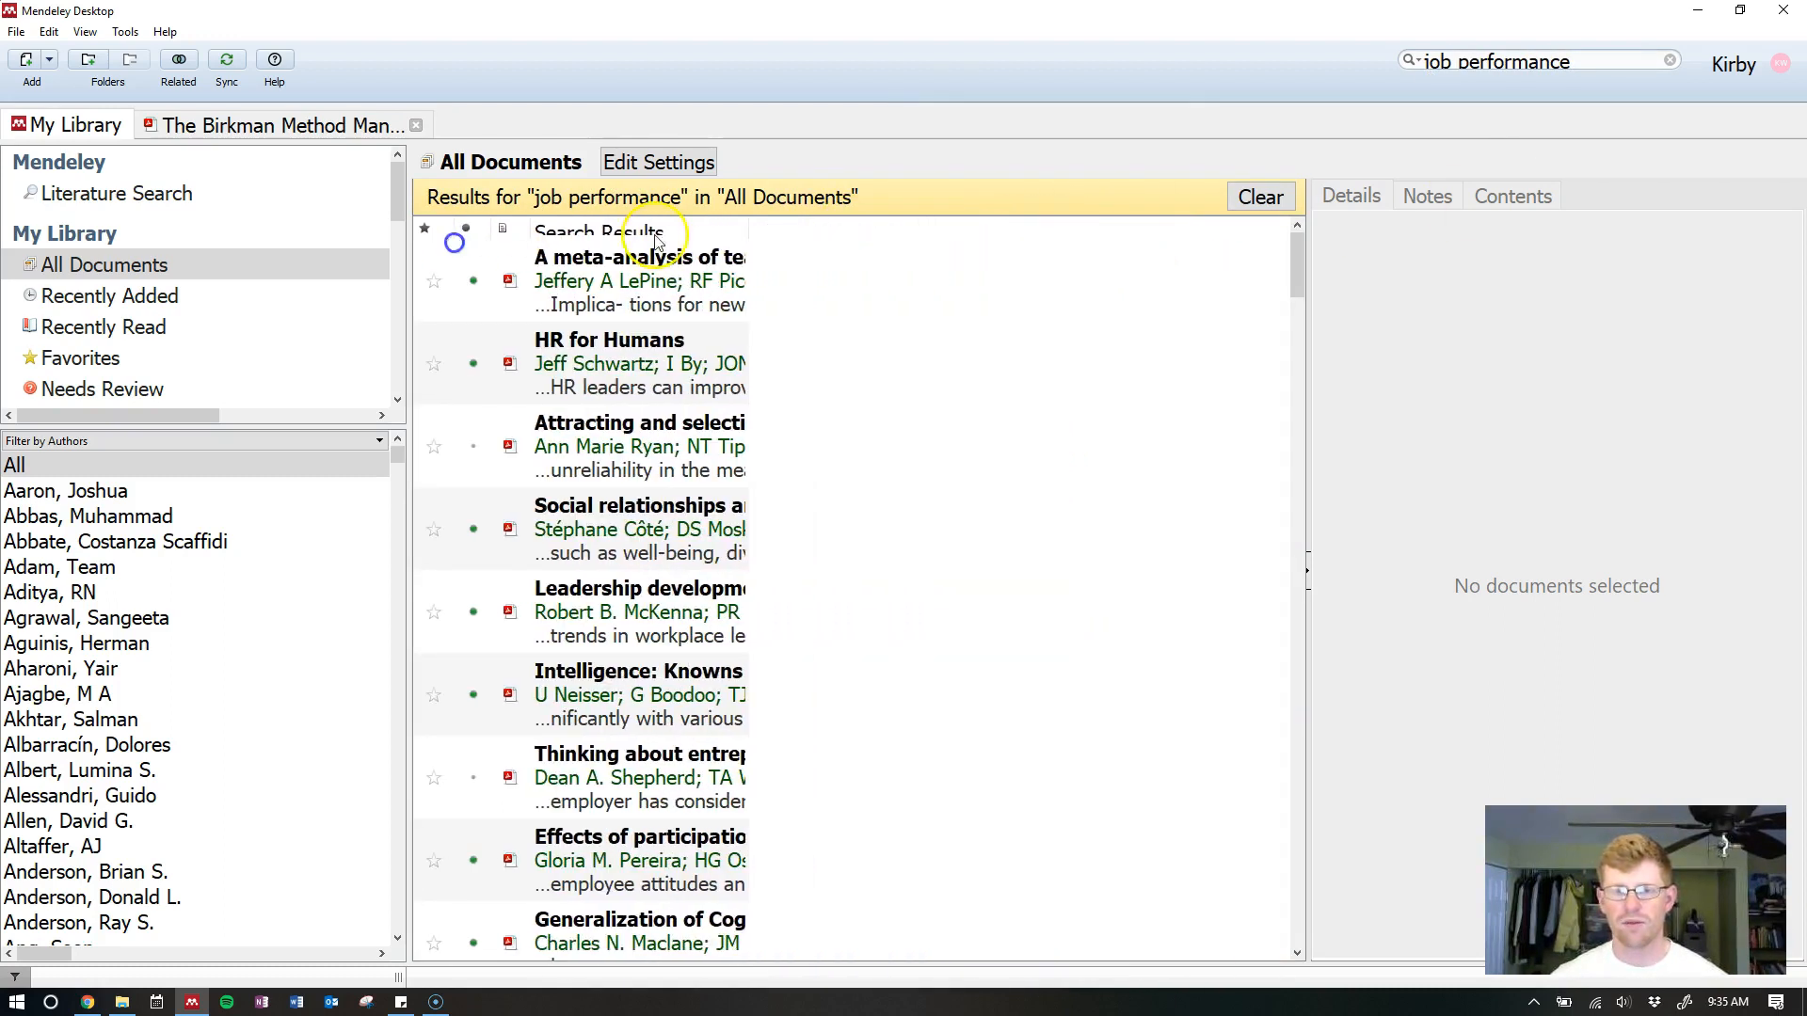
drag(747, 224, 1251, 228)
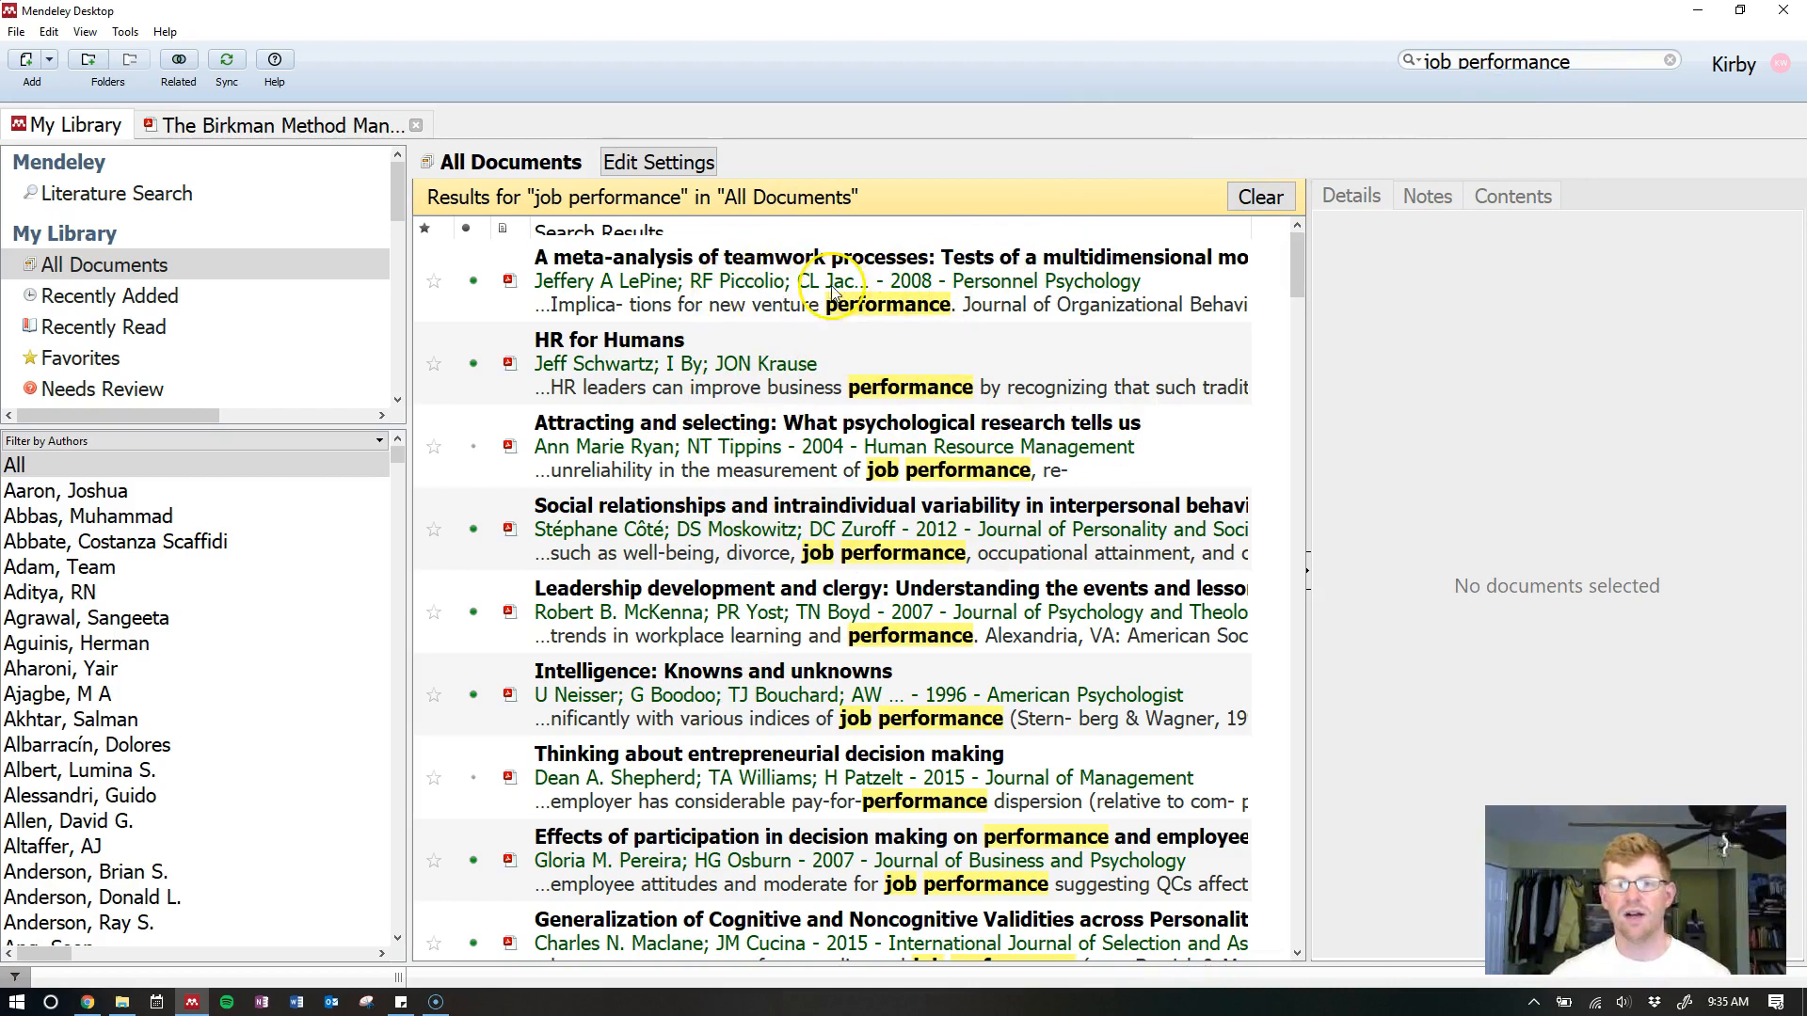
mouse_move(1289, 256)
mouse_down()
mouse_move(1289, 380)
mouse_move(1289, 226)
mouse_up()
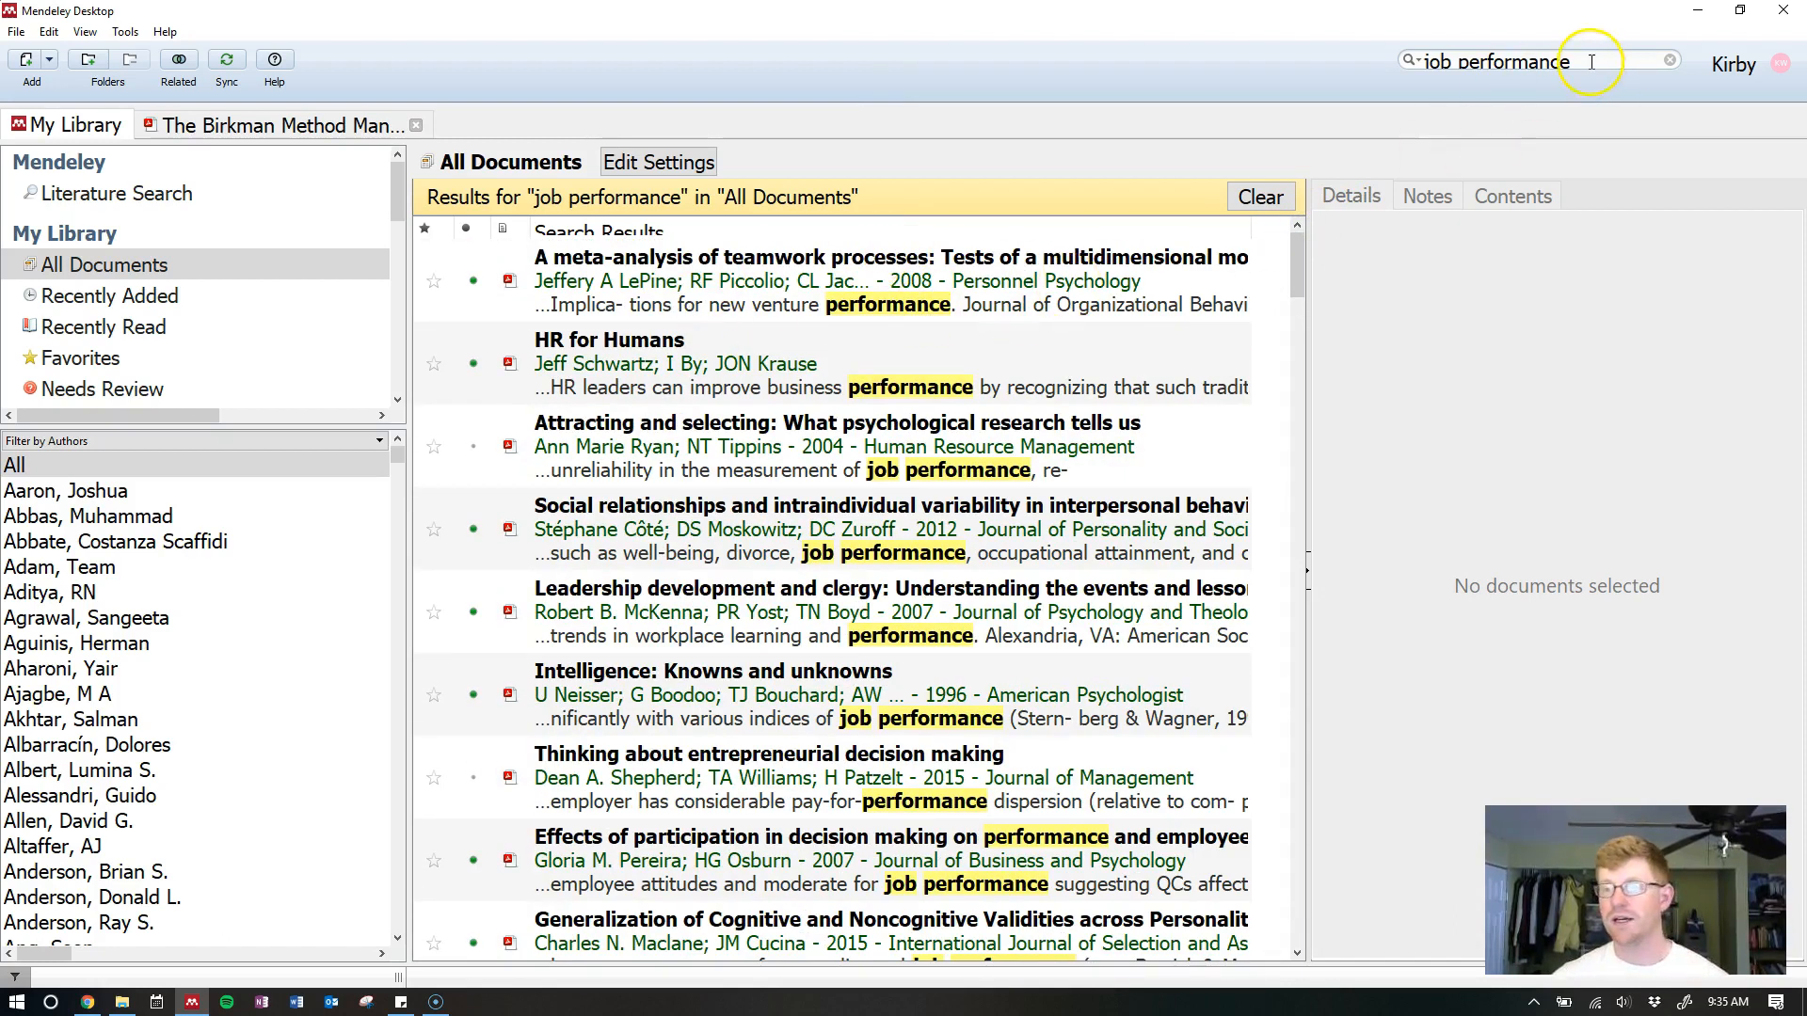
drag(1591, 61, 1416, 63)
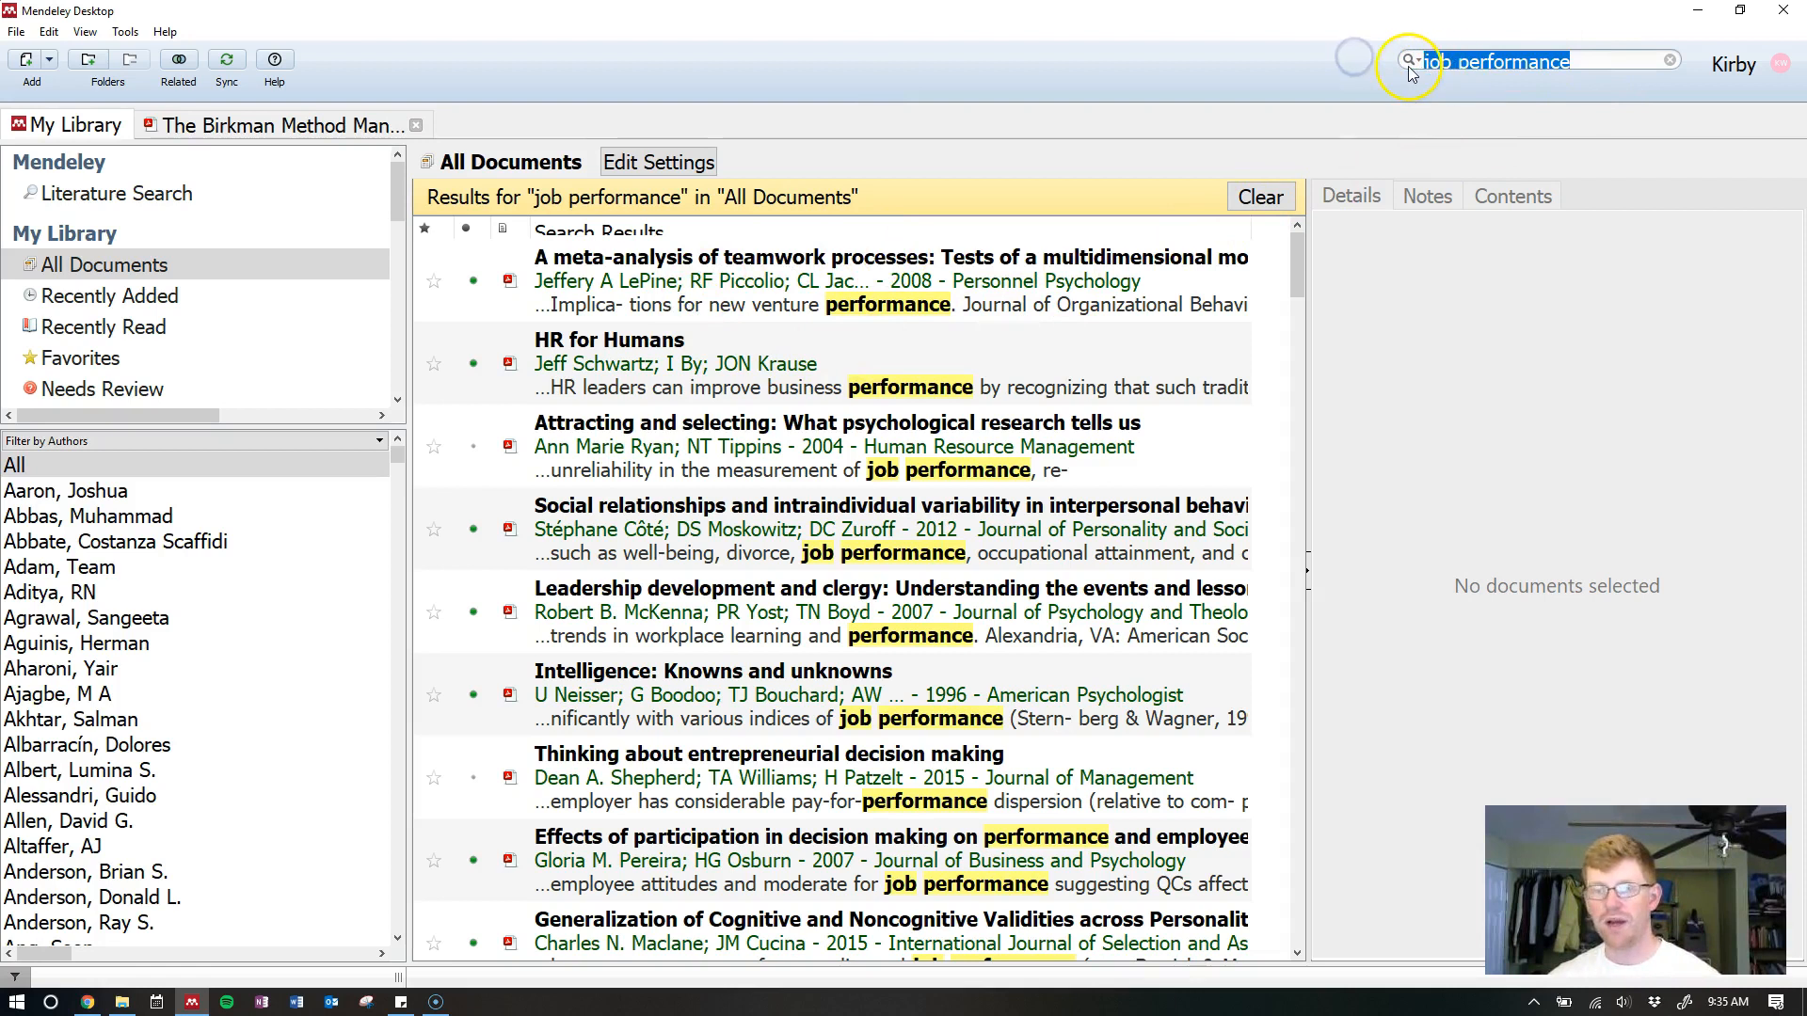
key(BackSpace)
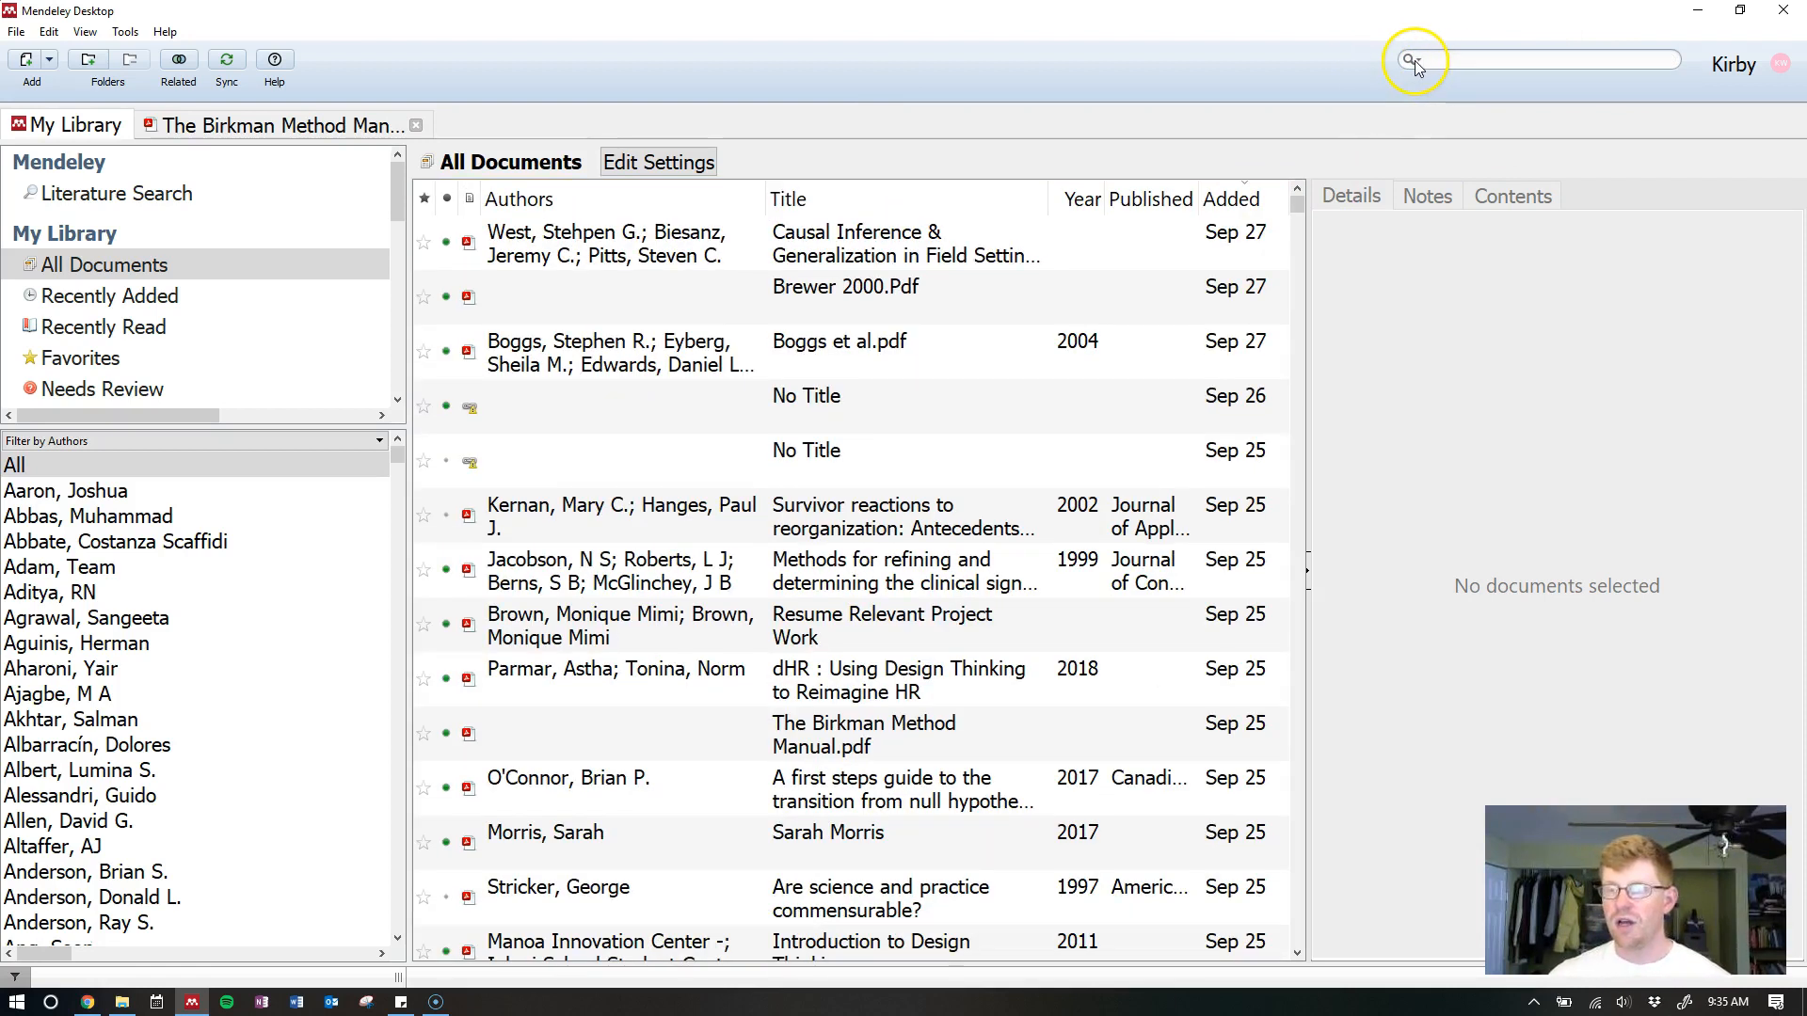
click(1417, 60)
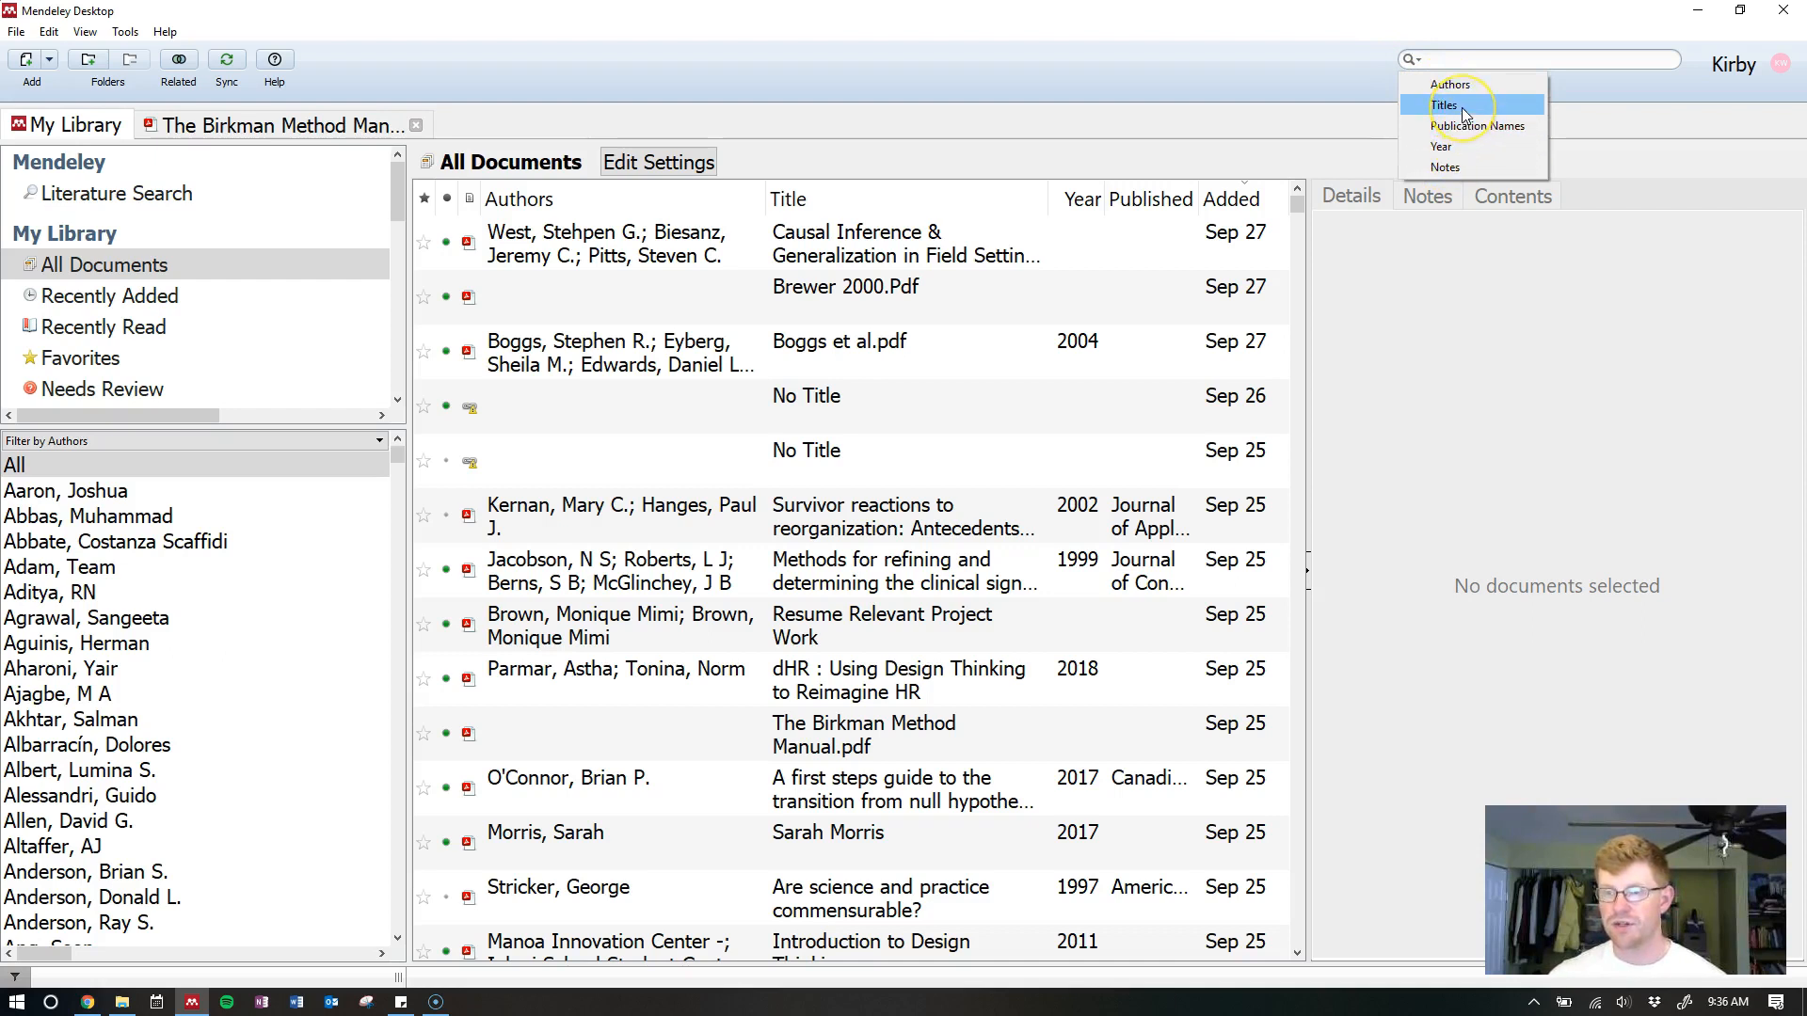
click(1482, 84)
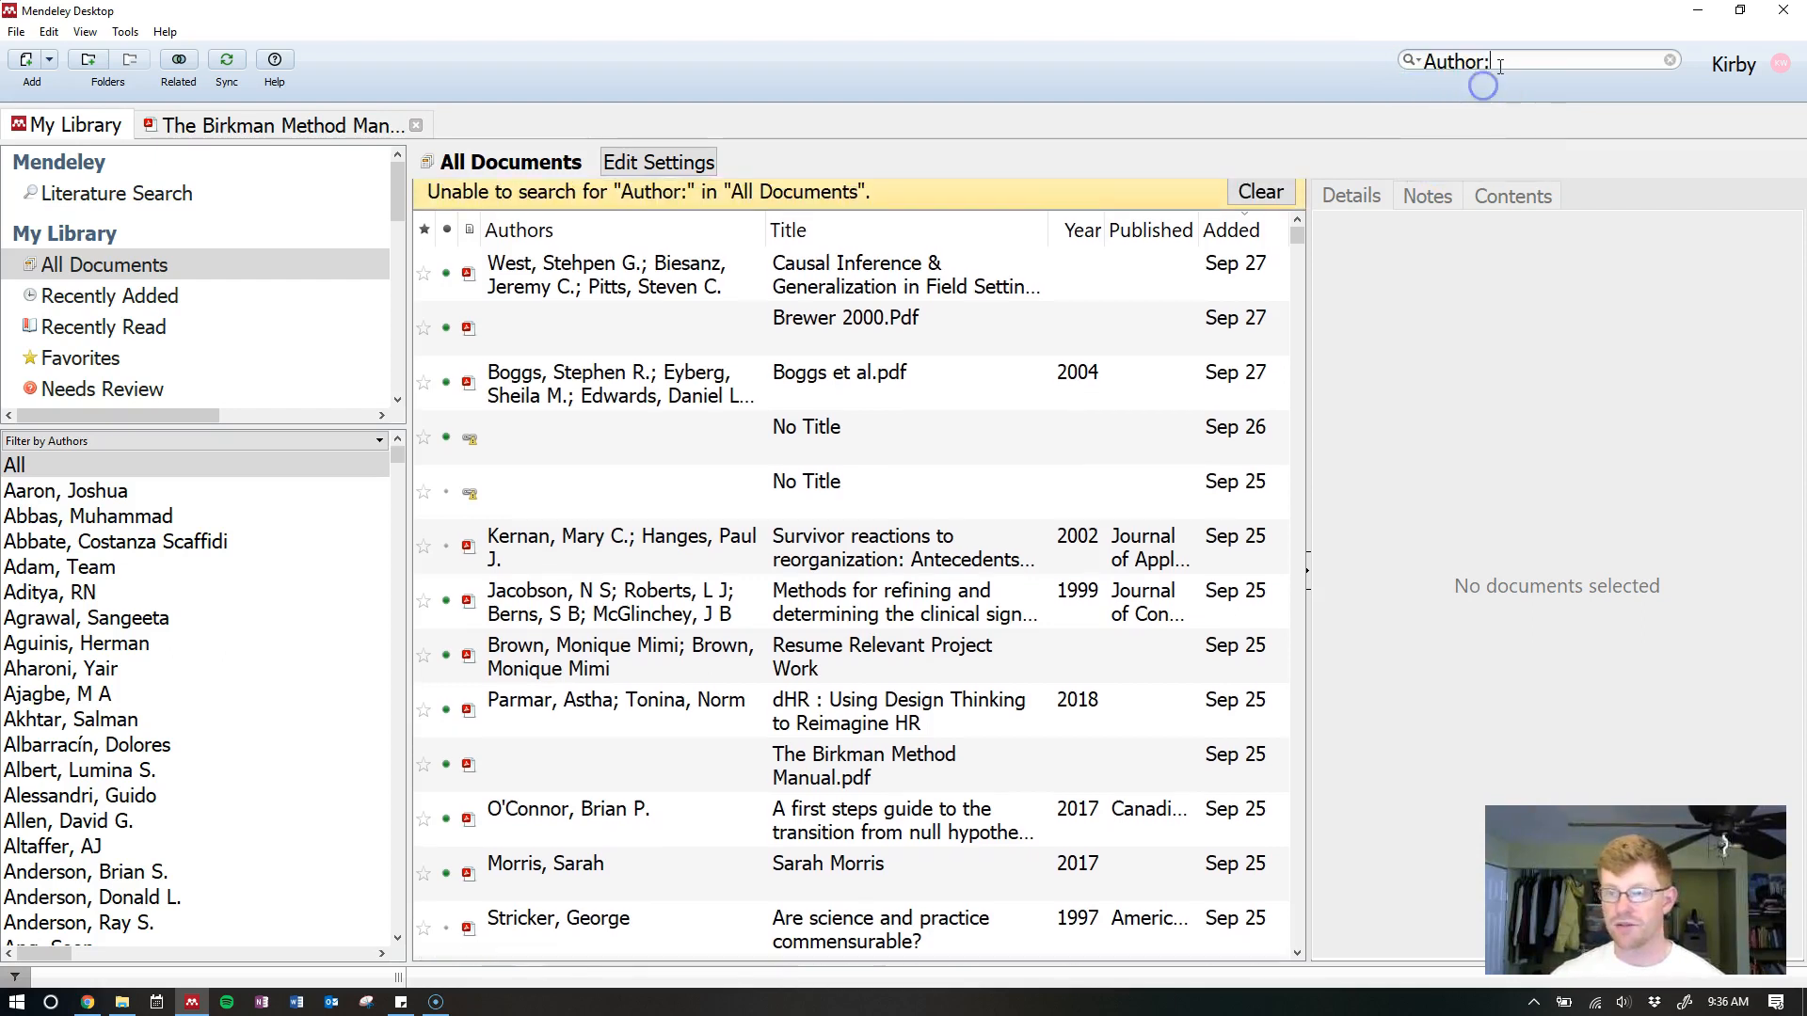
text(judge)
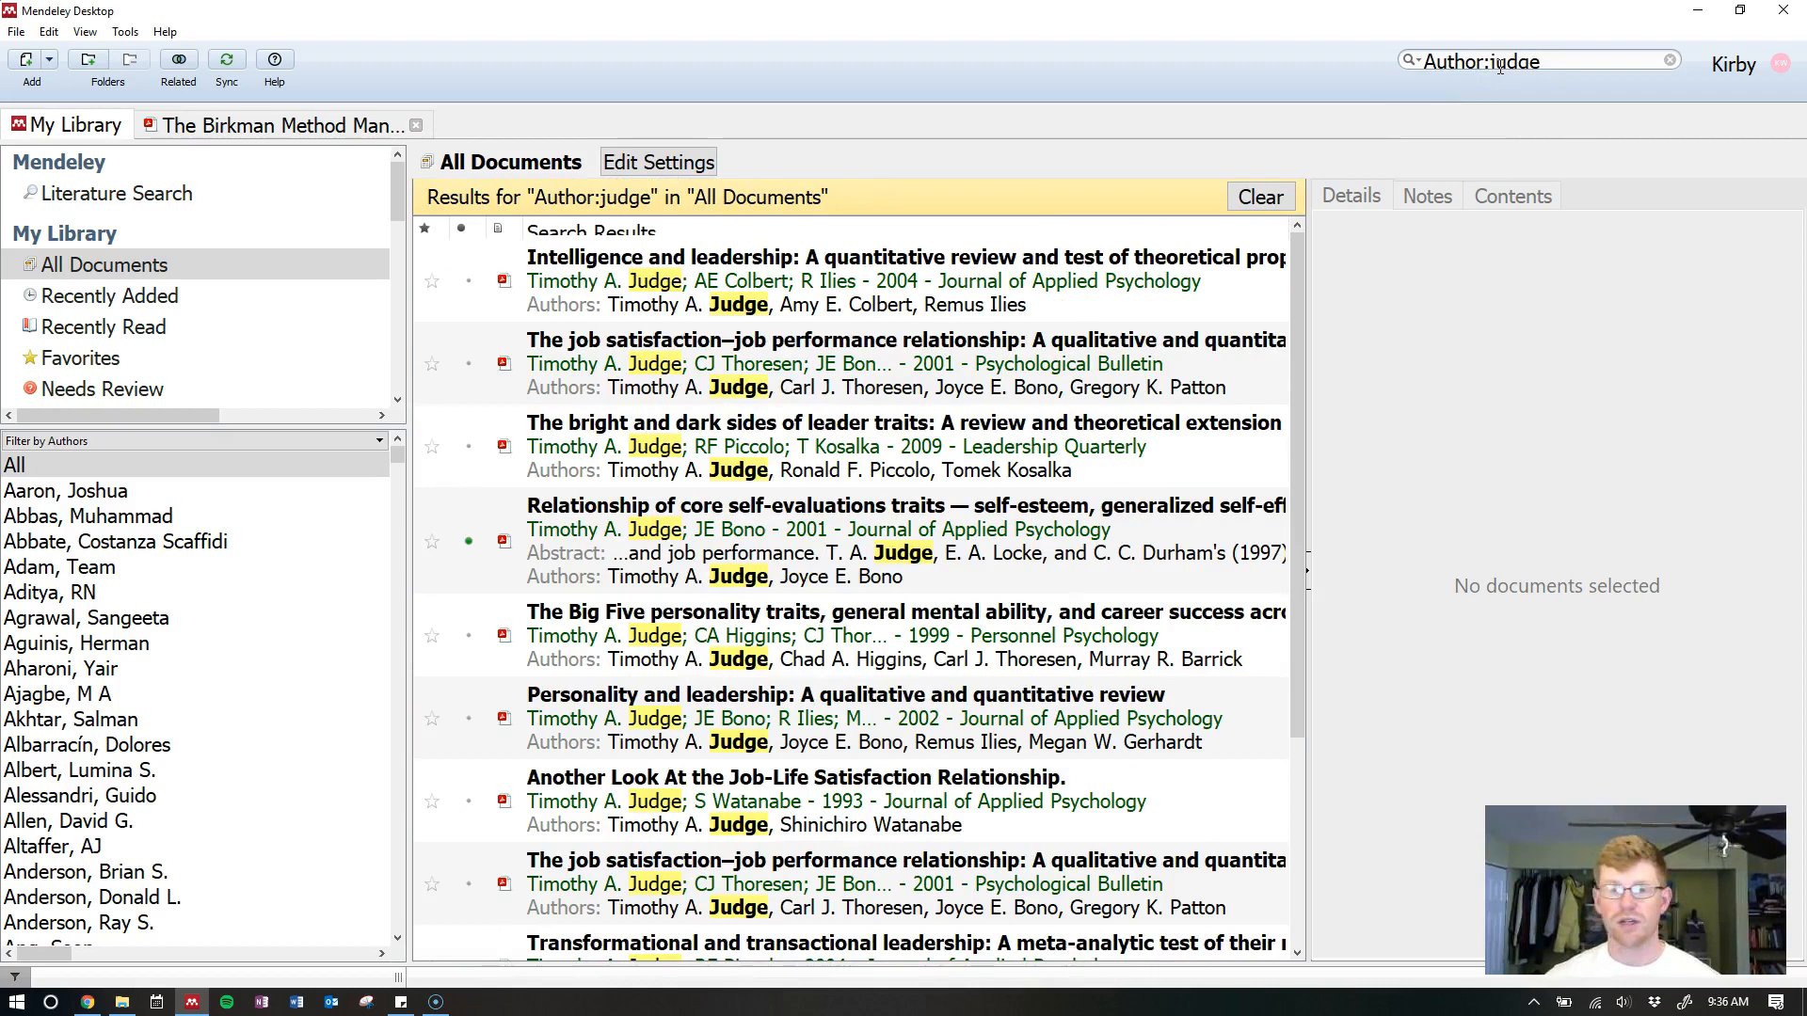
text(, timothy)
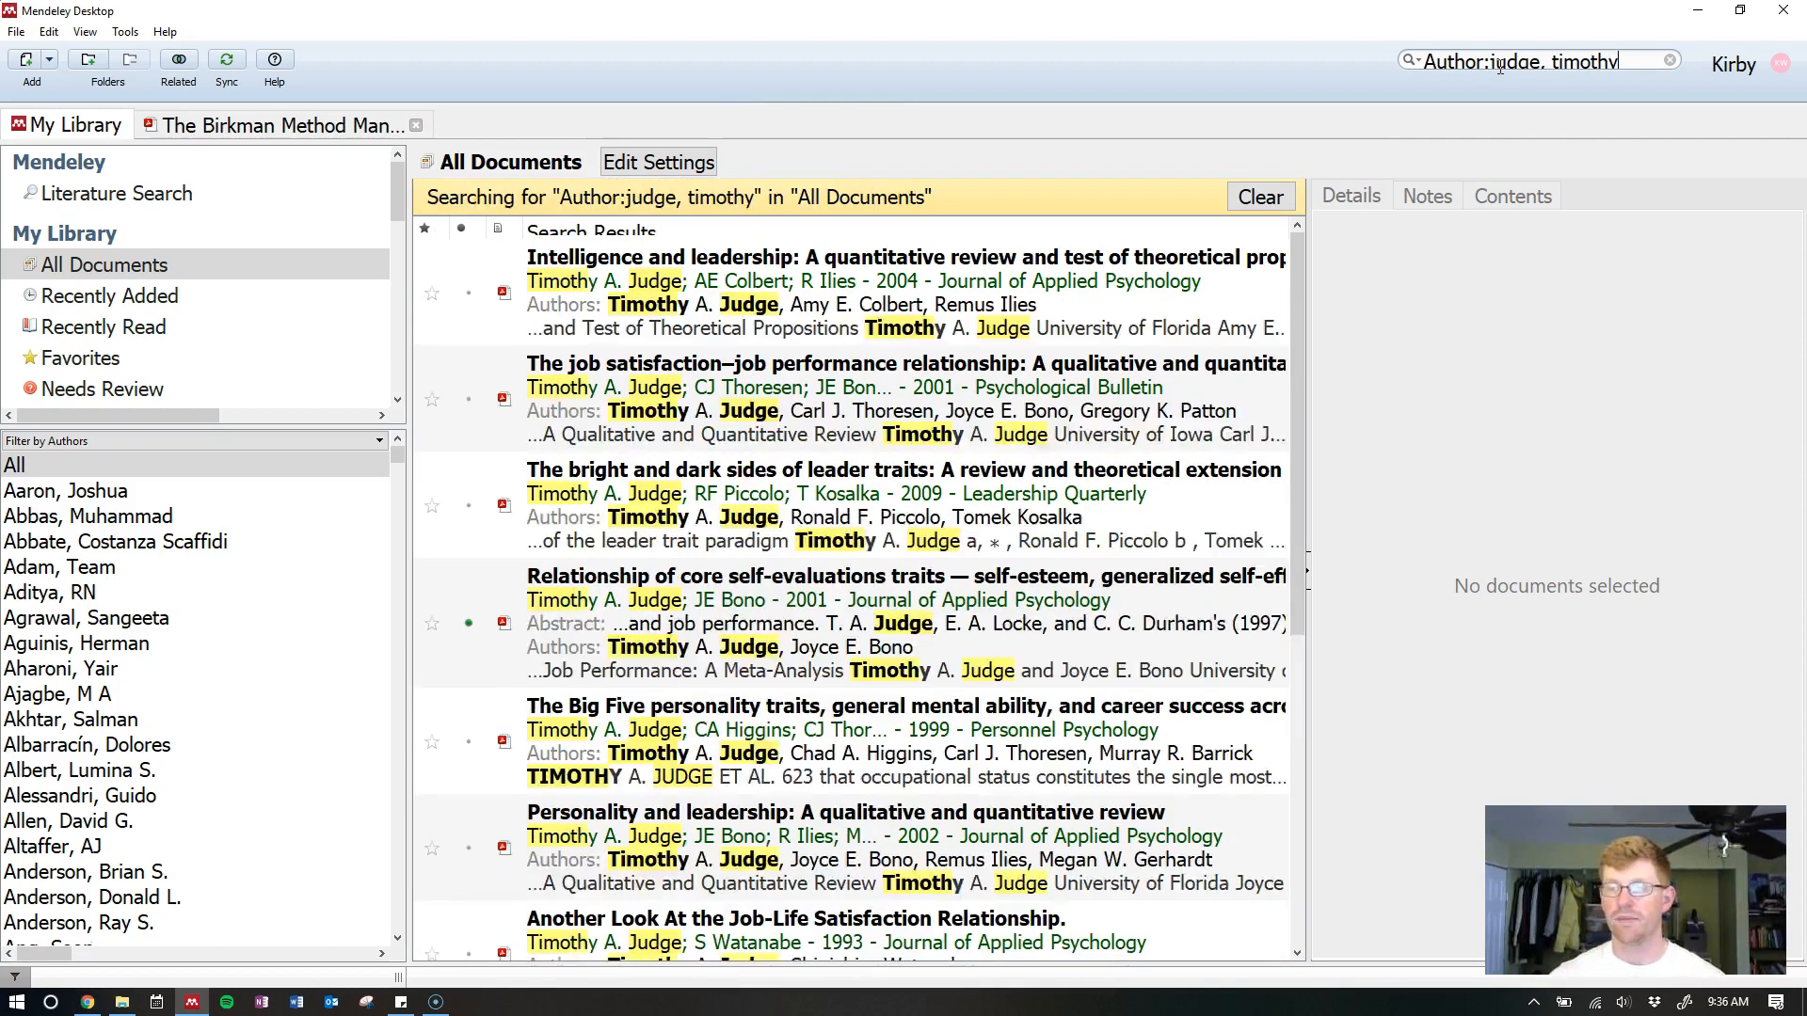
drag(1298, 299, 1338, 207)
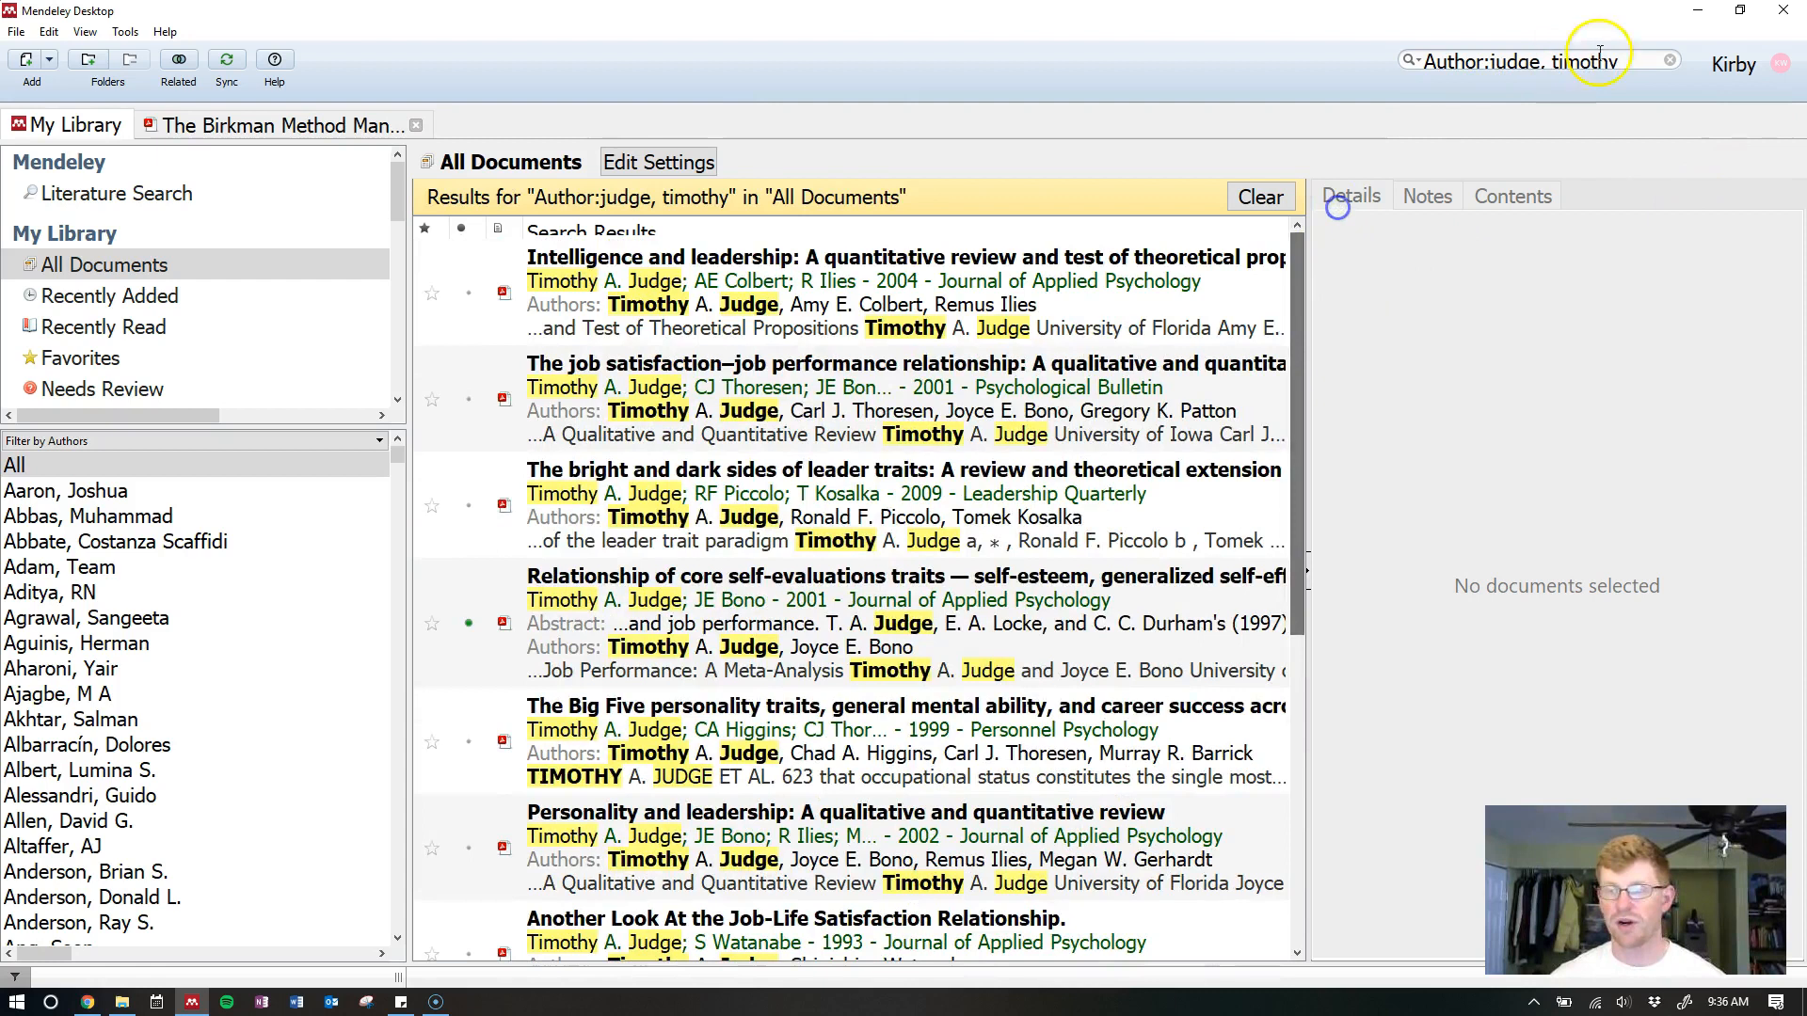
click(1671, 64)
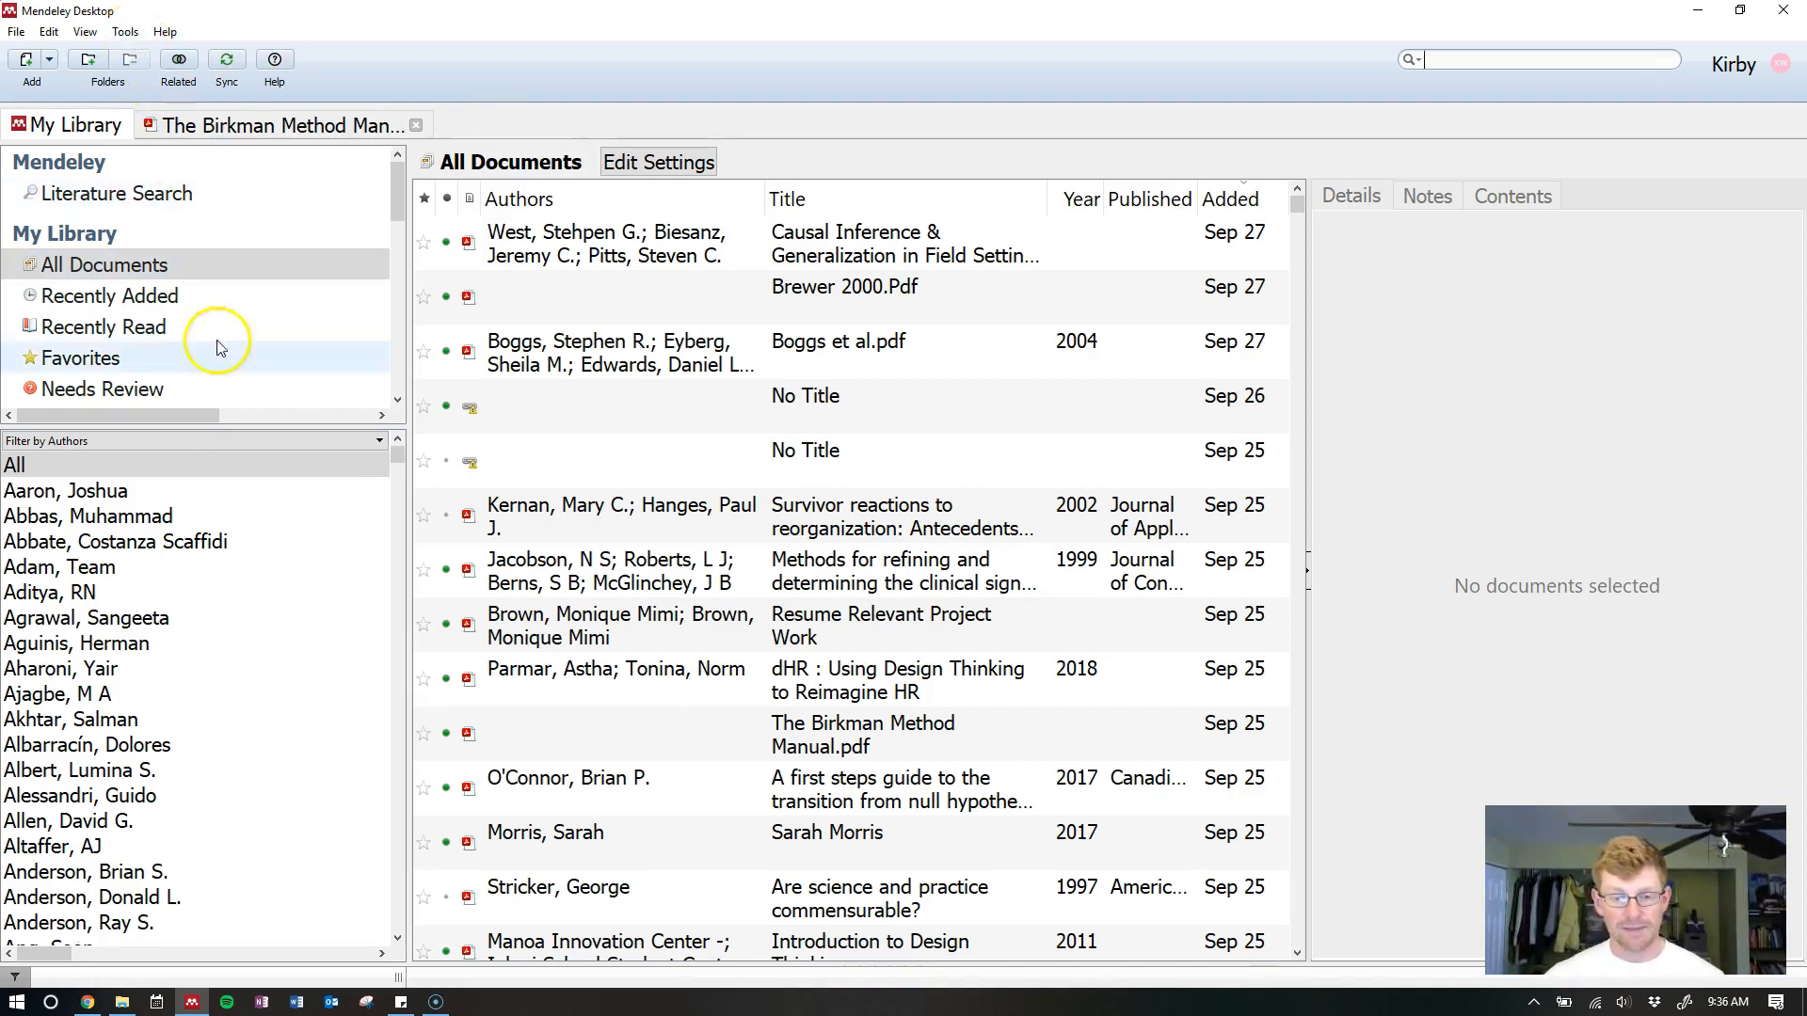
Install Mendeley's Microsoft Word citation plugin from the Tools menu, then launch Word
click(123, 33)
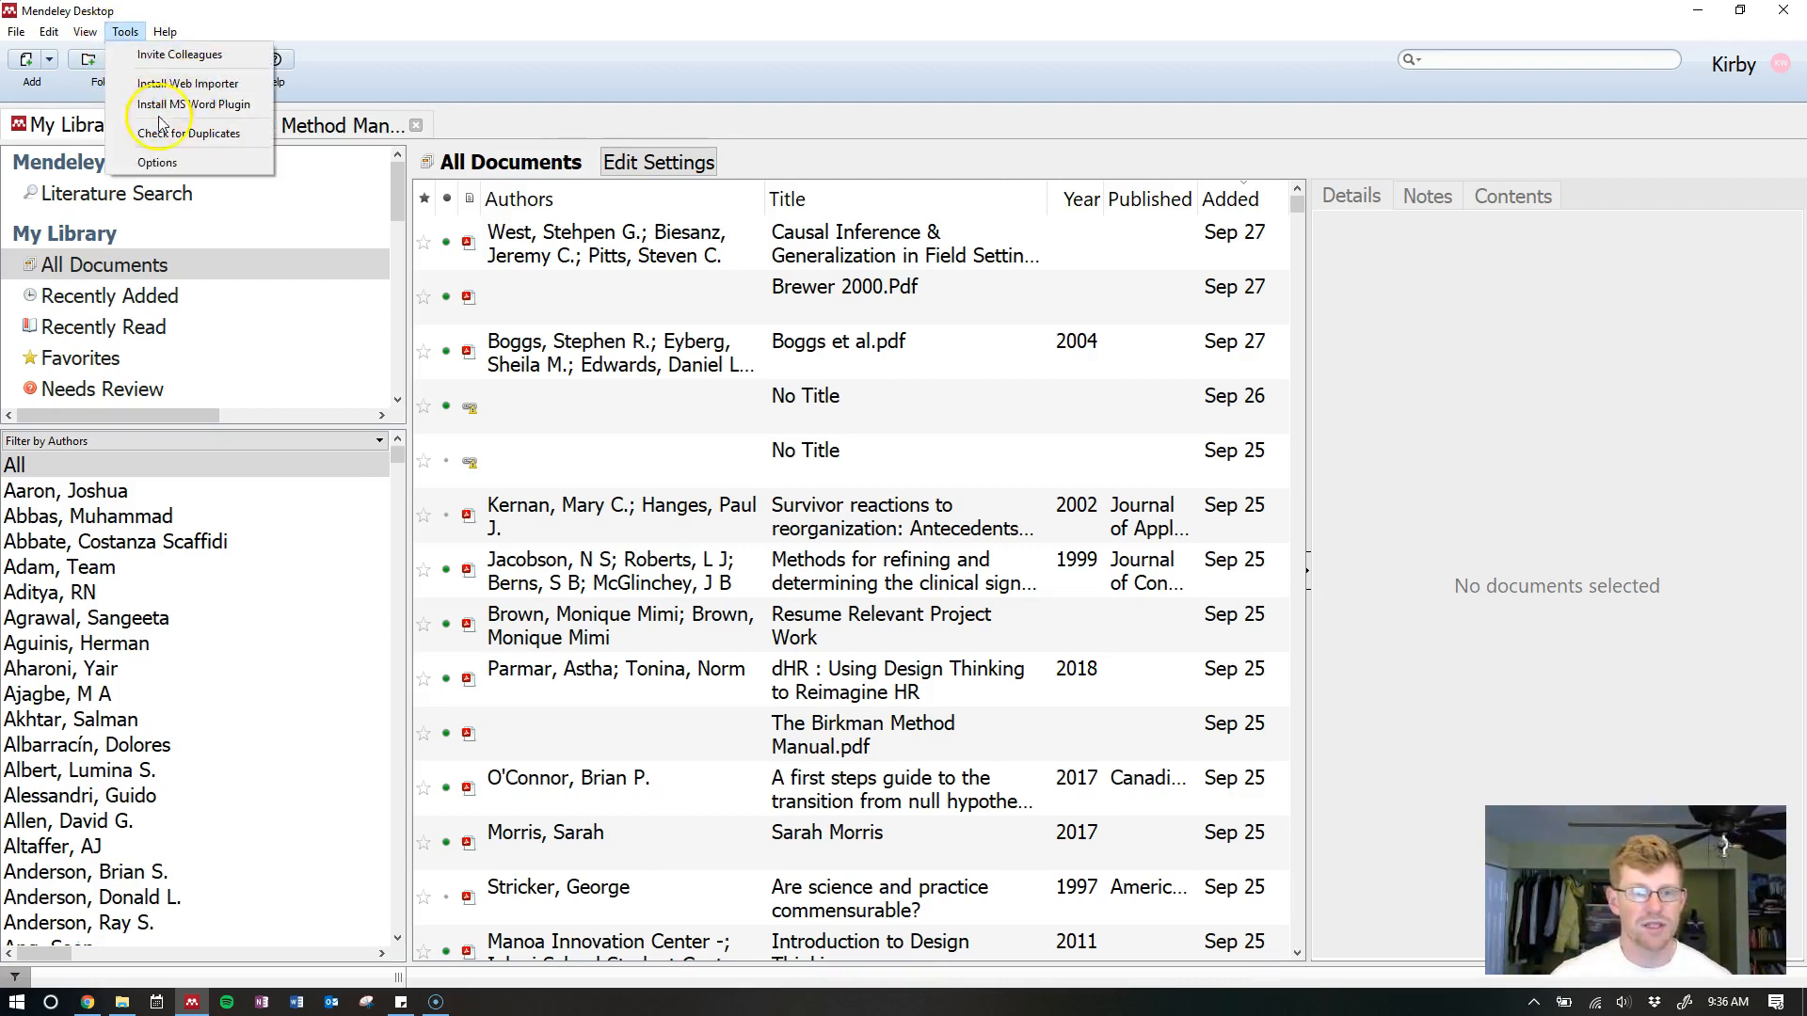
click(210, 102)
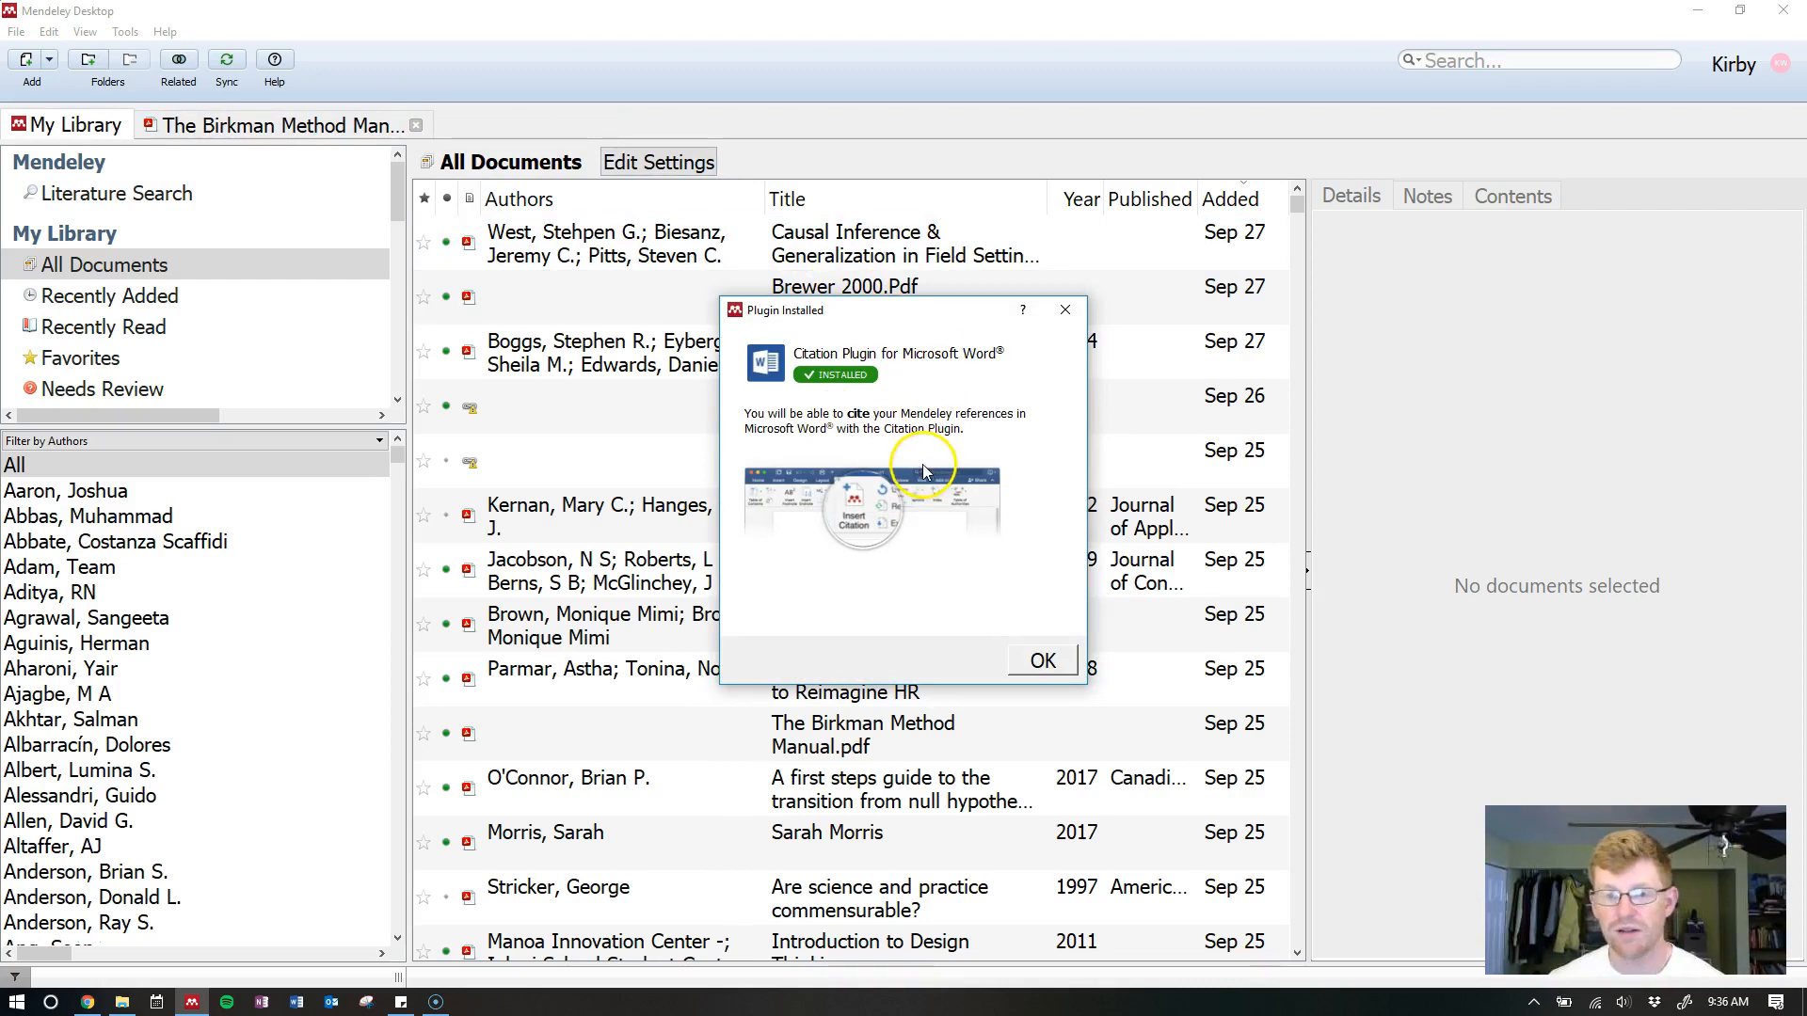
click(1039, 662)
click(296, 1003)
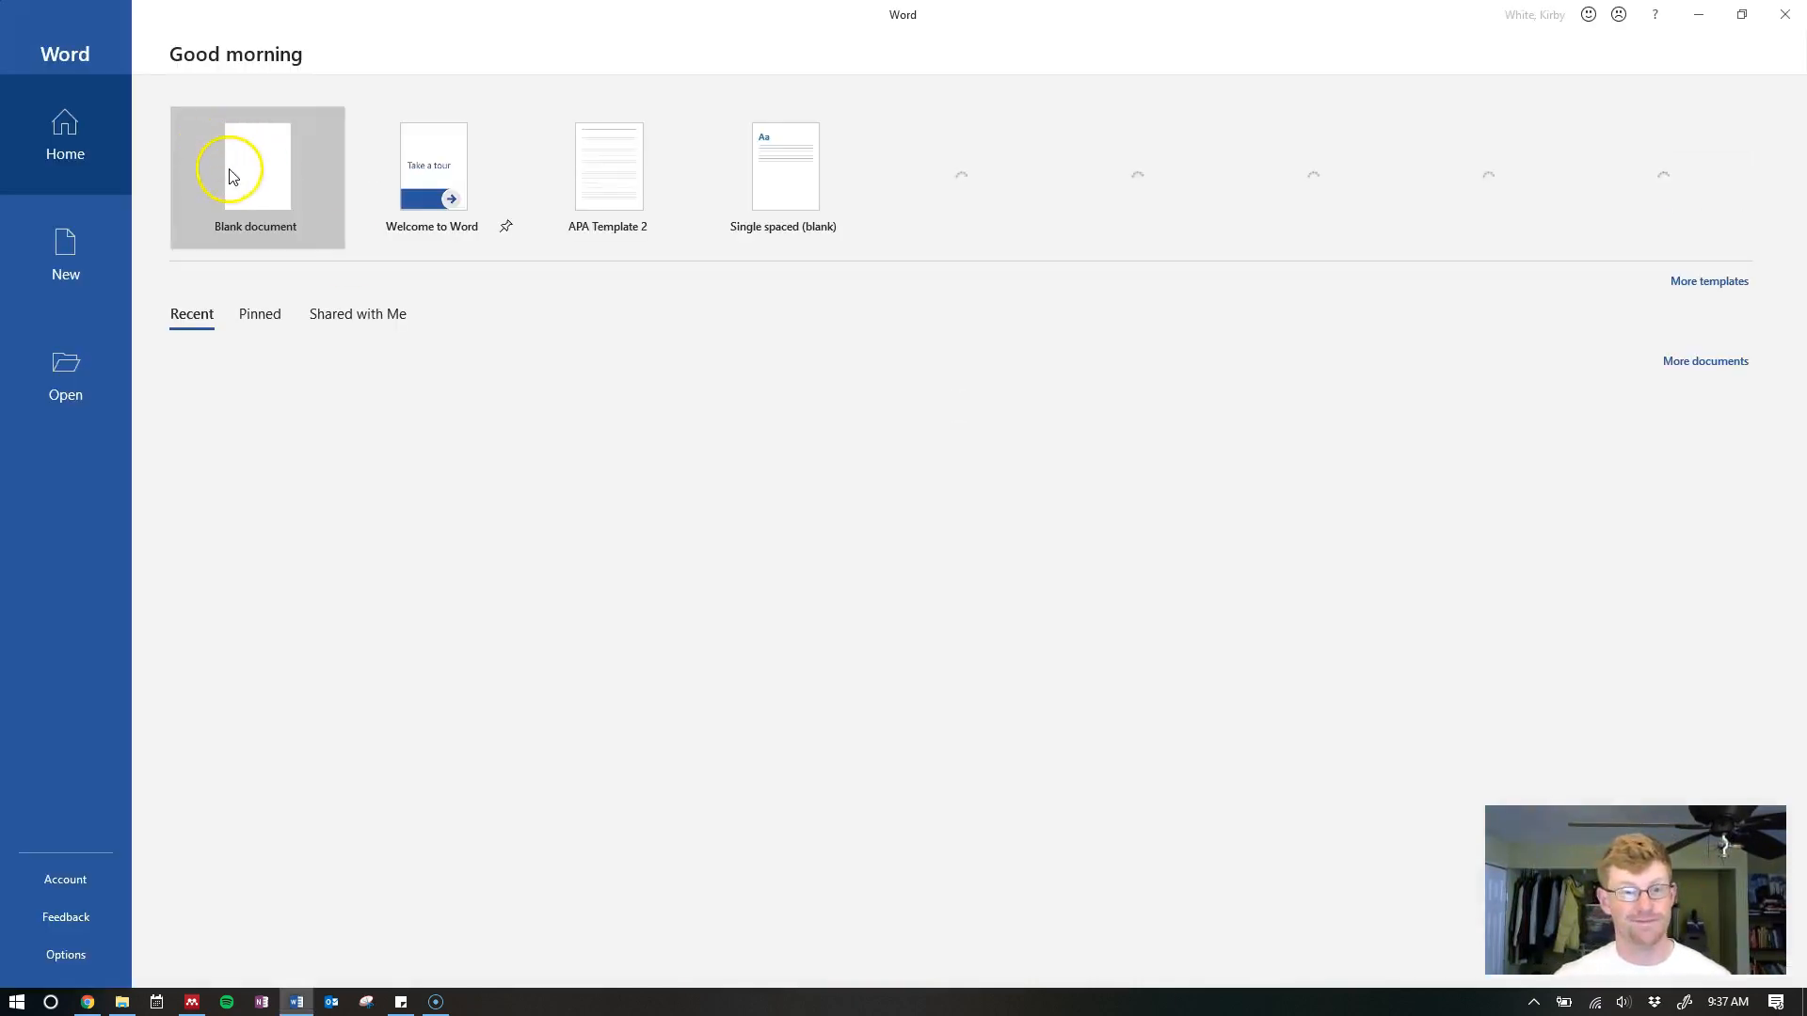
Create a blank document and type 'Job performance and job satisfaction are AWESOME.'
click(235, 179)
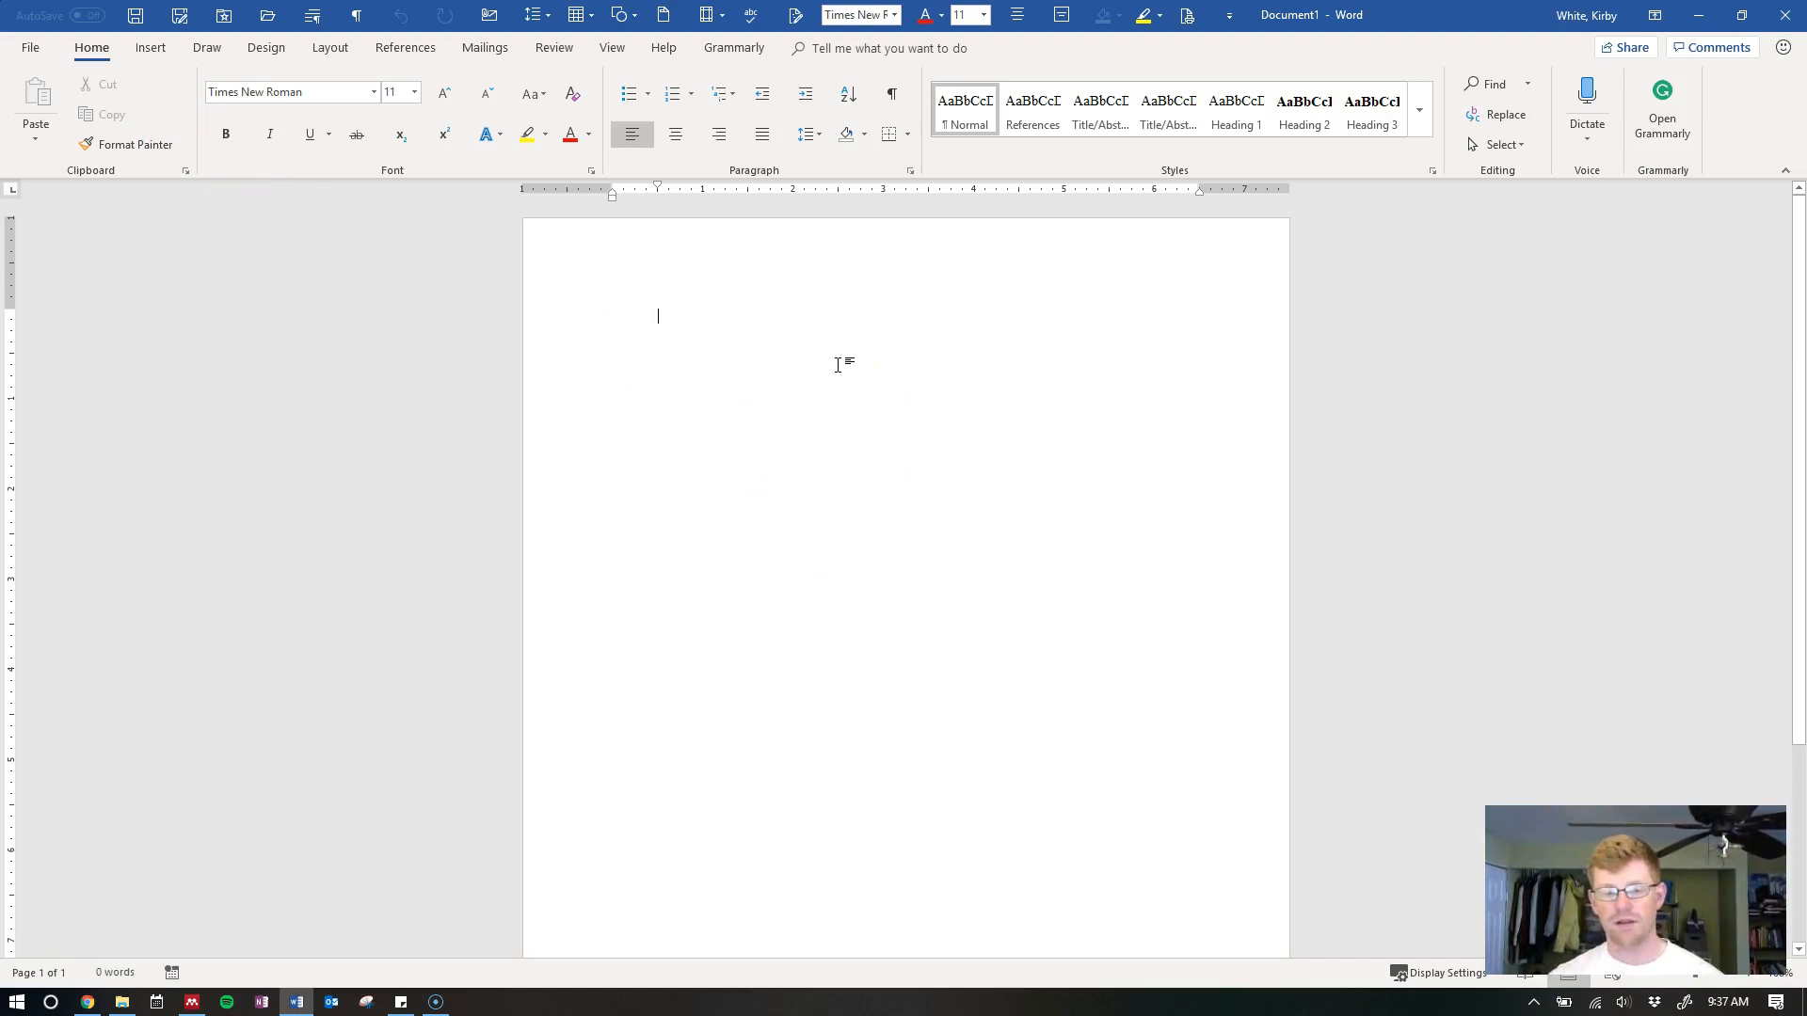
click(838, 366)
text(Job performance a)
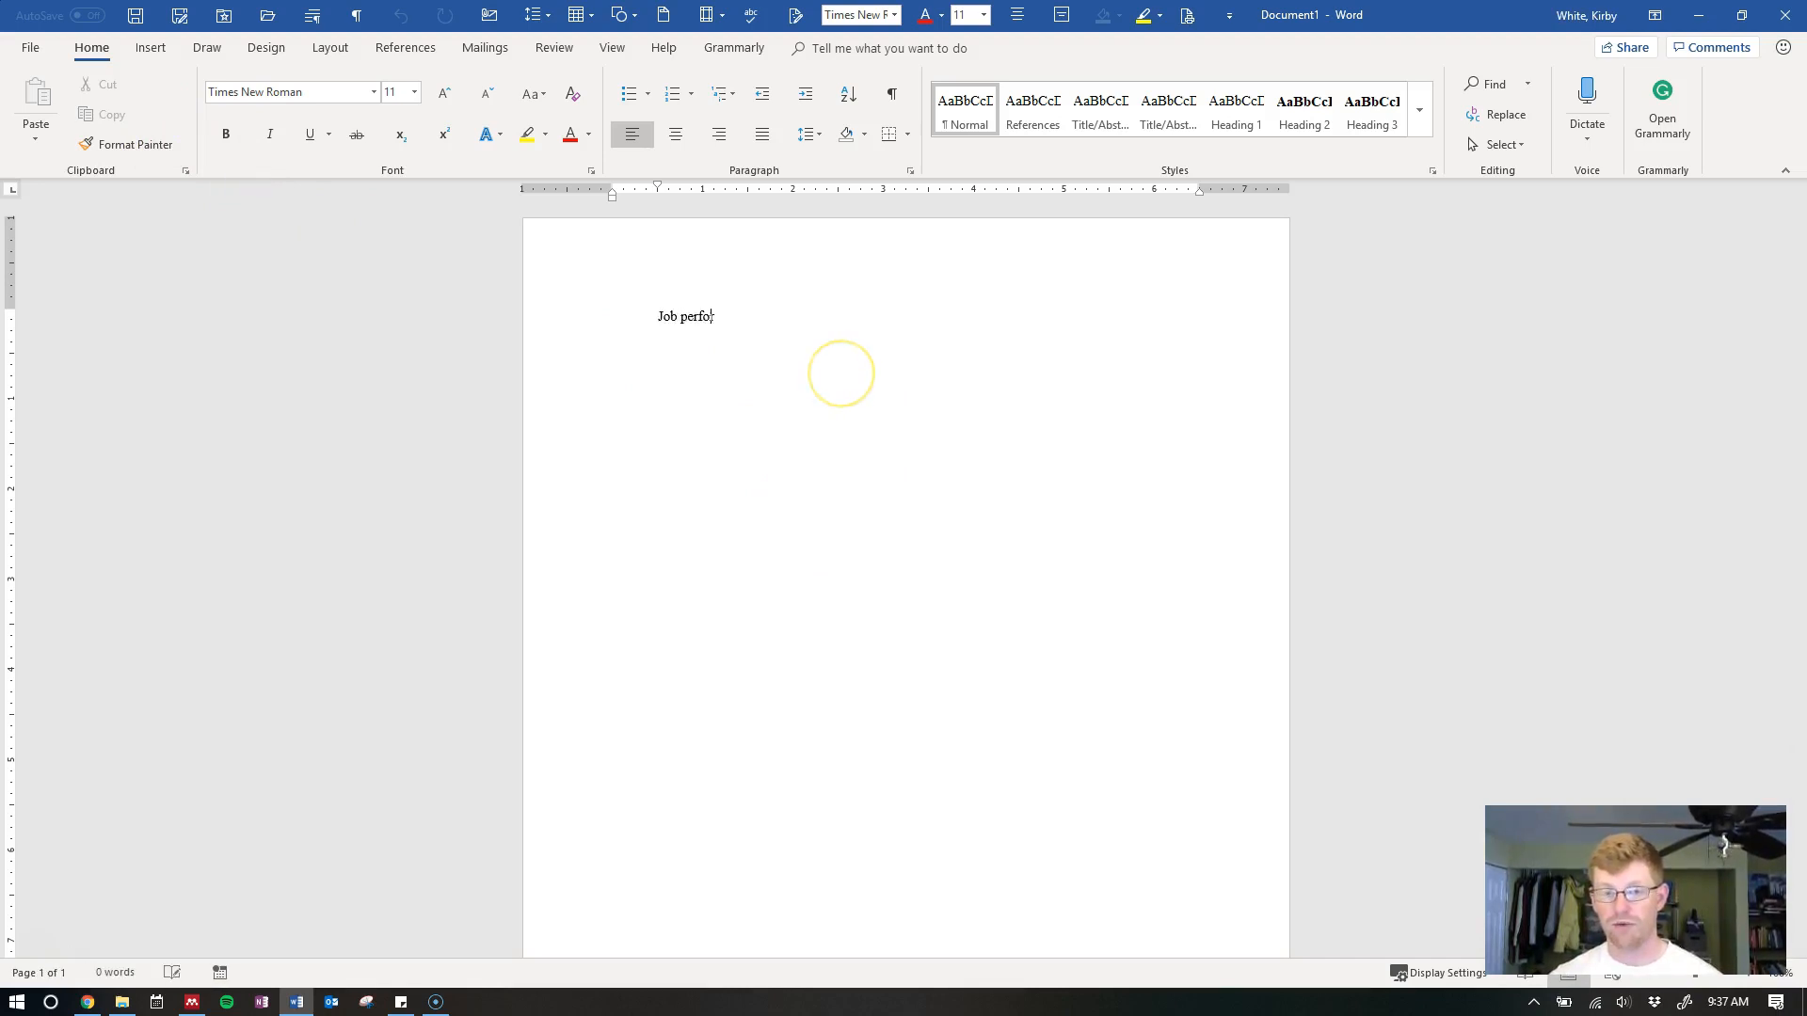
key(BackSpace)
key(BackSpace)
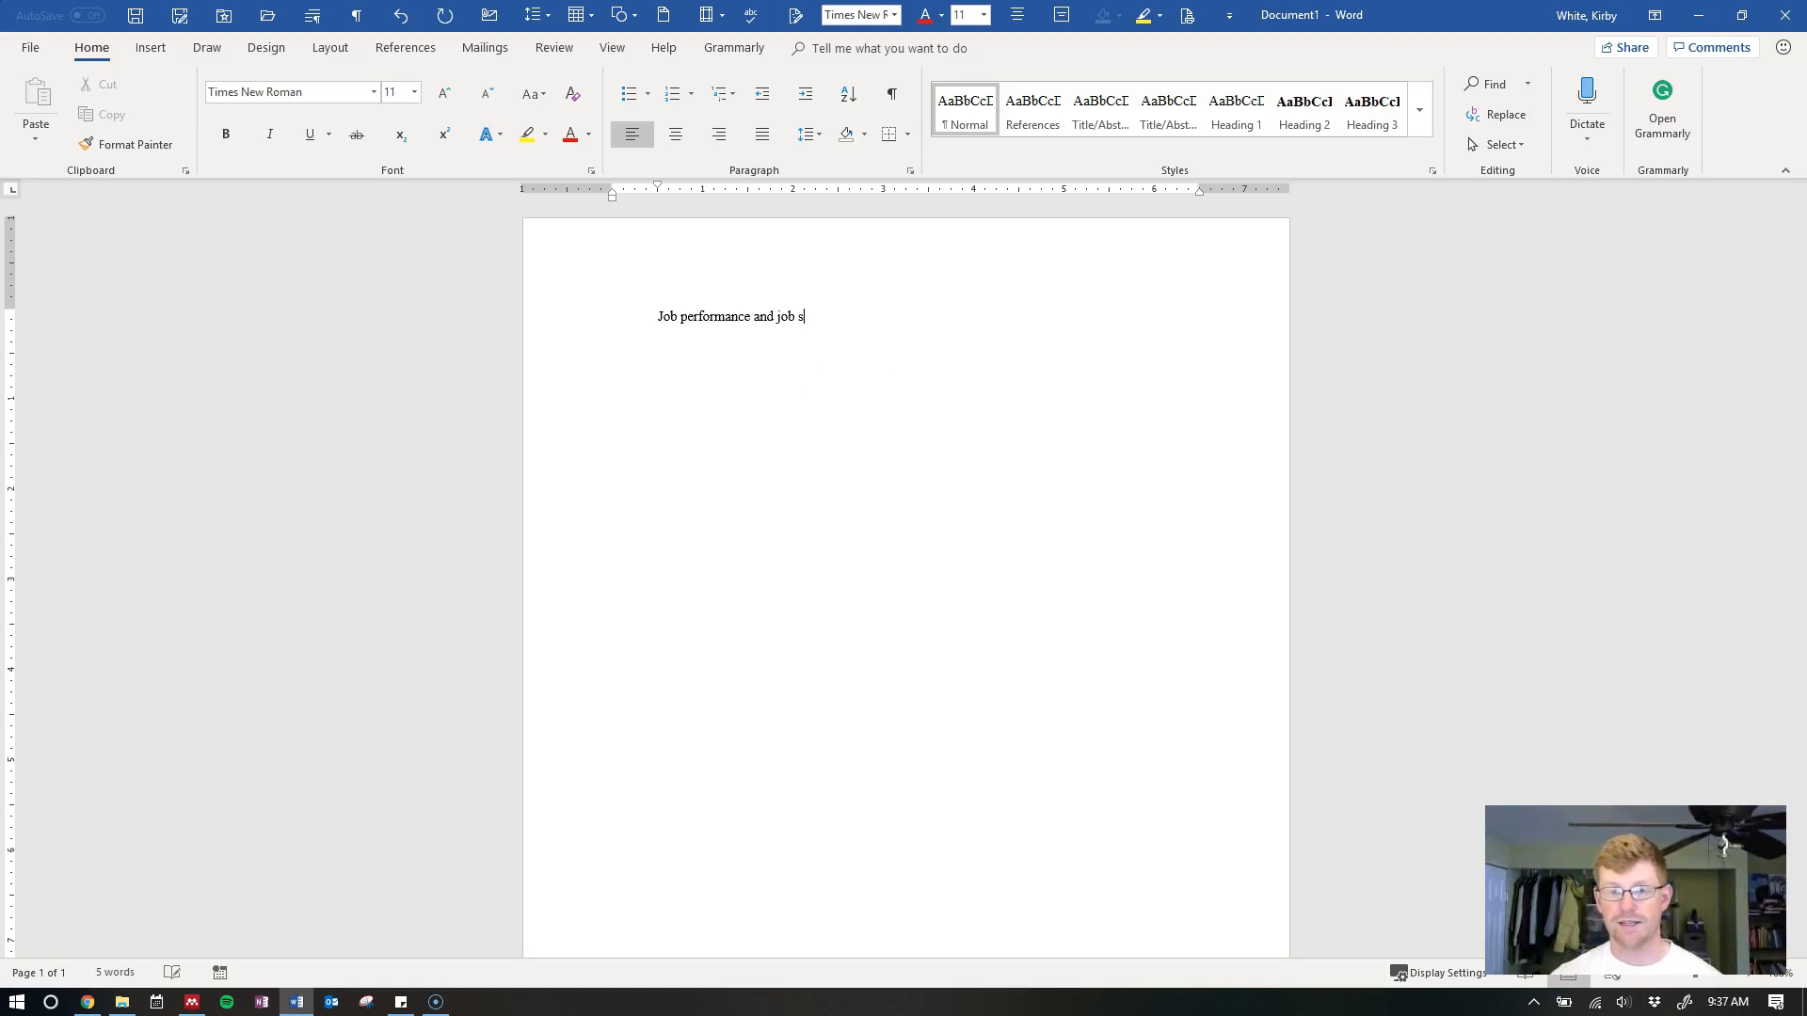
text(atisfaction are AWESOME)
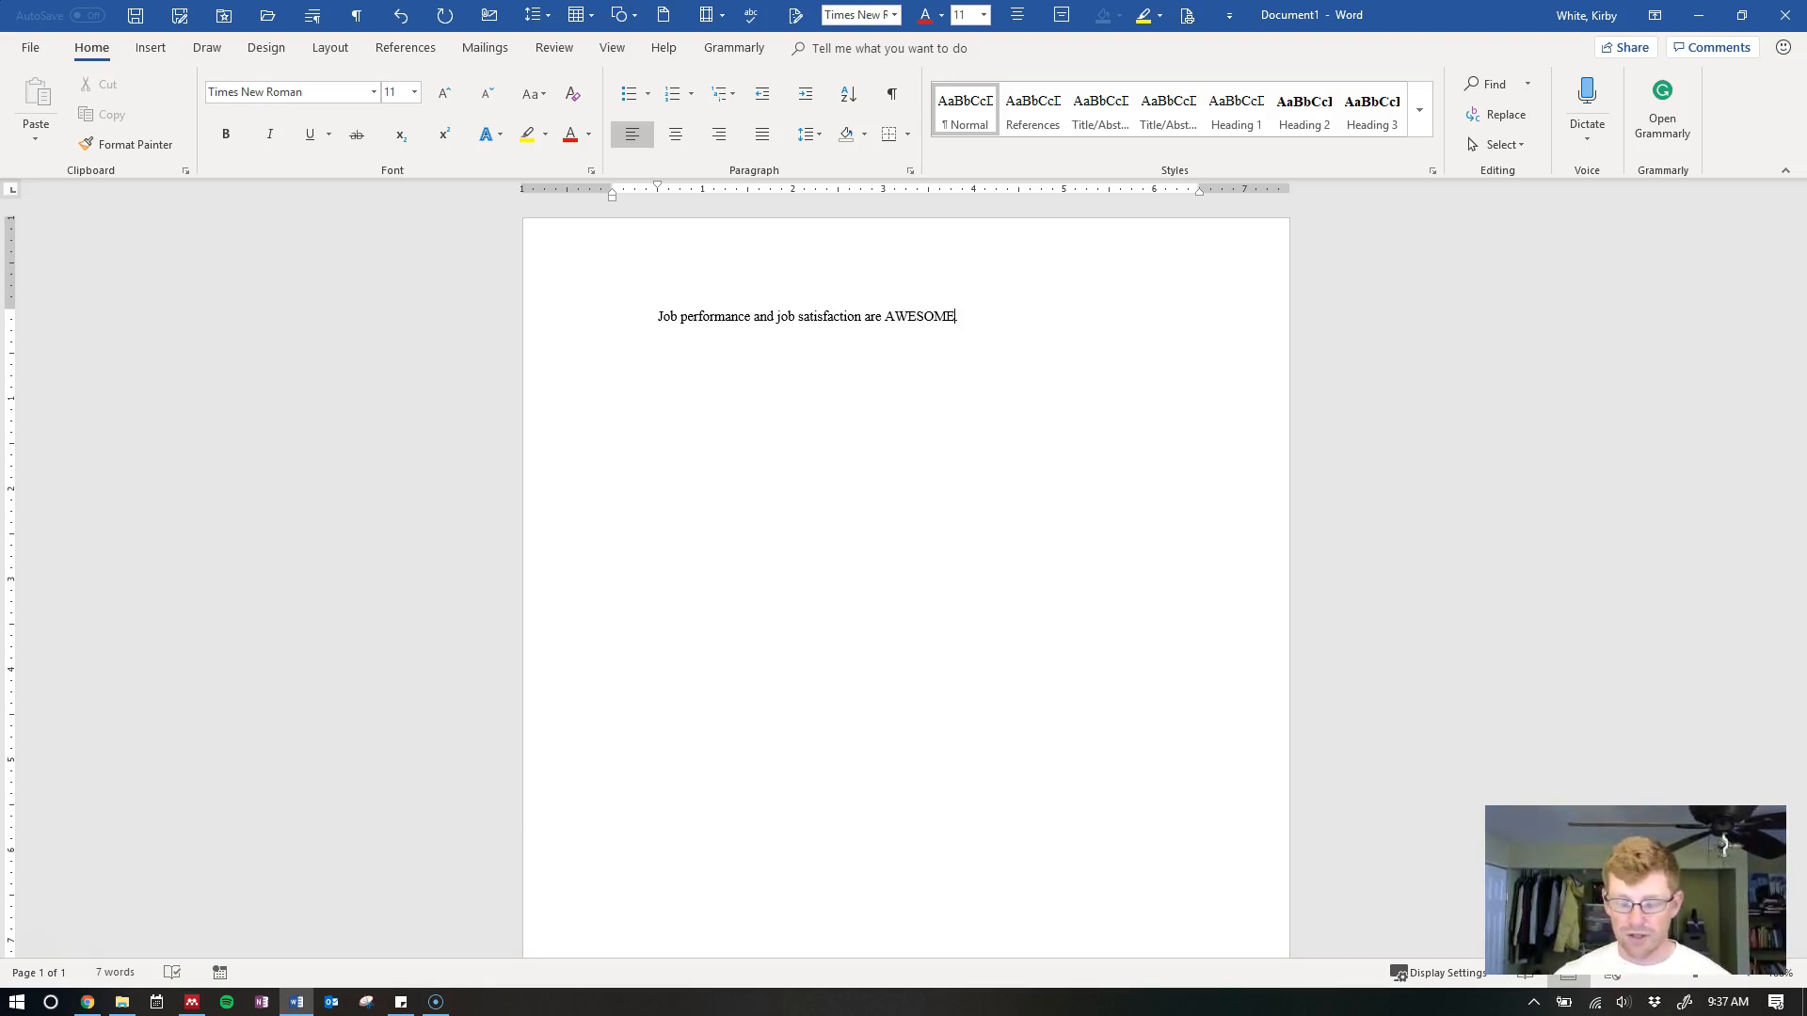
text(.)
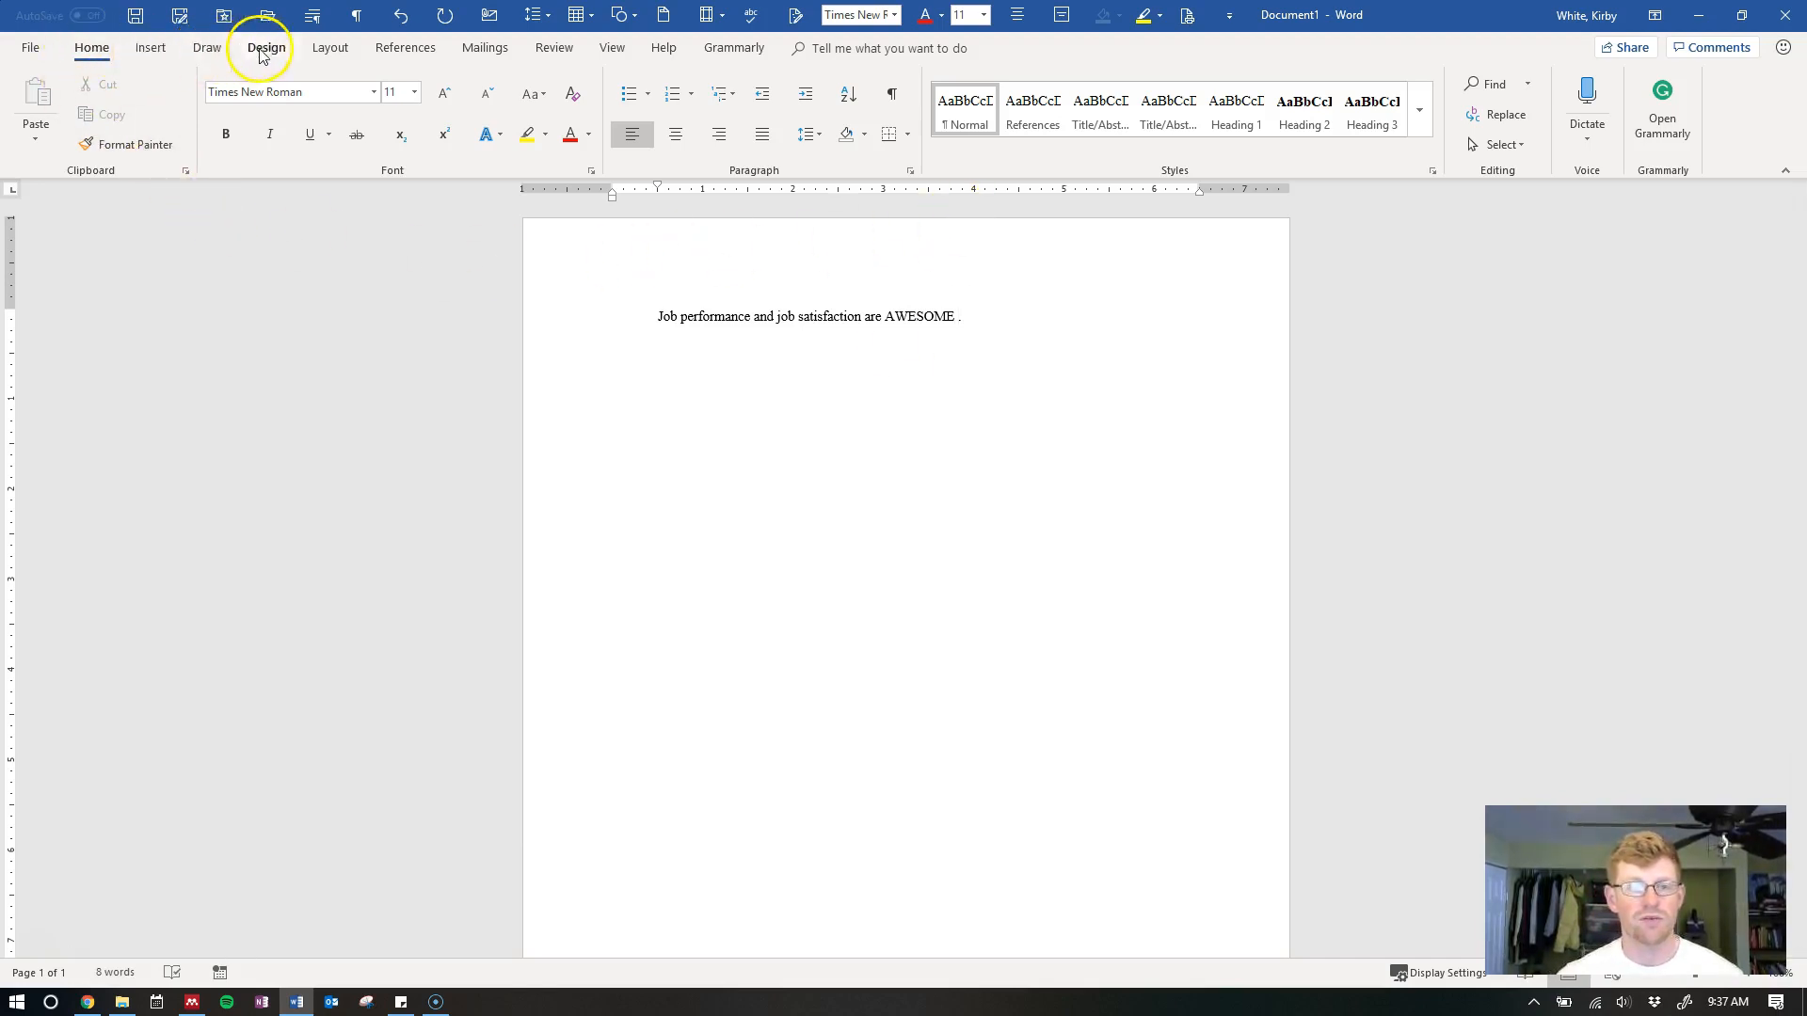
Insert a Mendeley citation for Judge, Thoresen, Bono, & Patton (2001), found by searching 'Judge, timo'
click(410, 49)
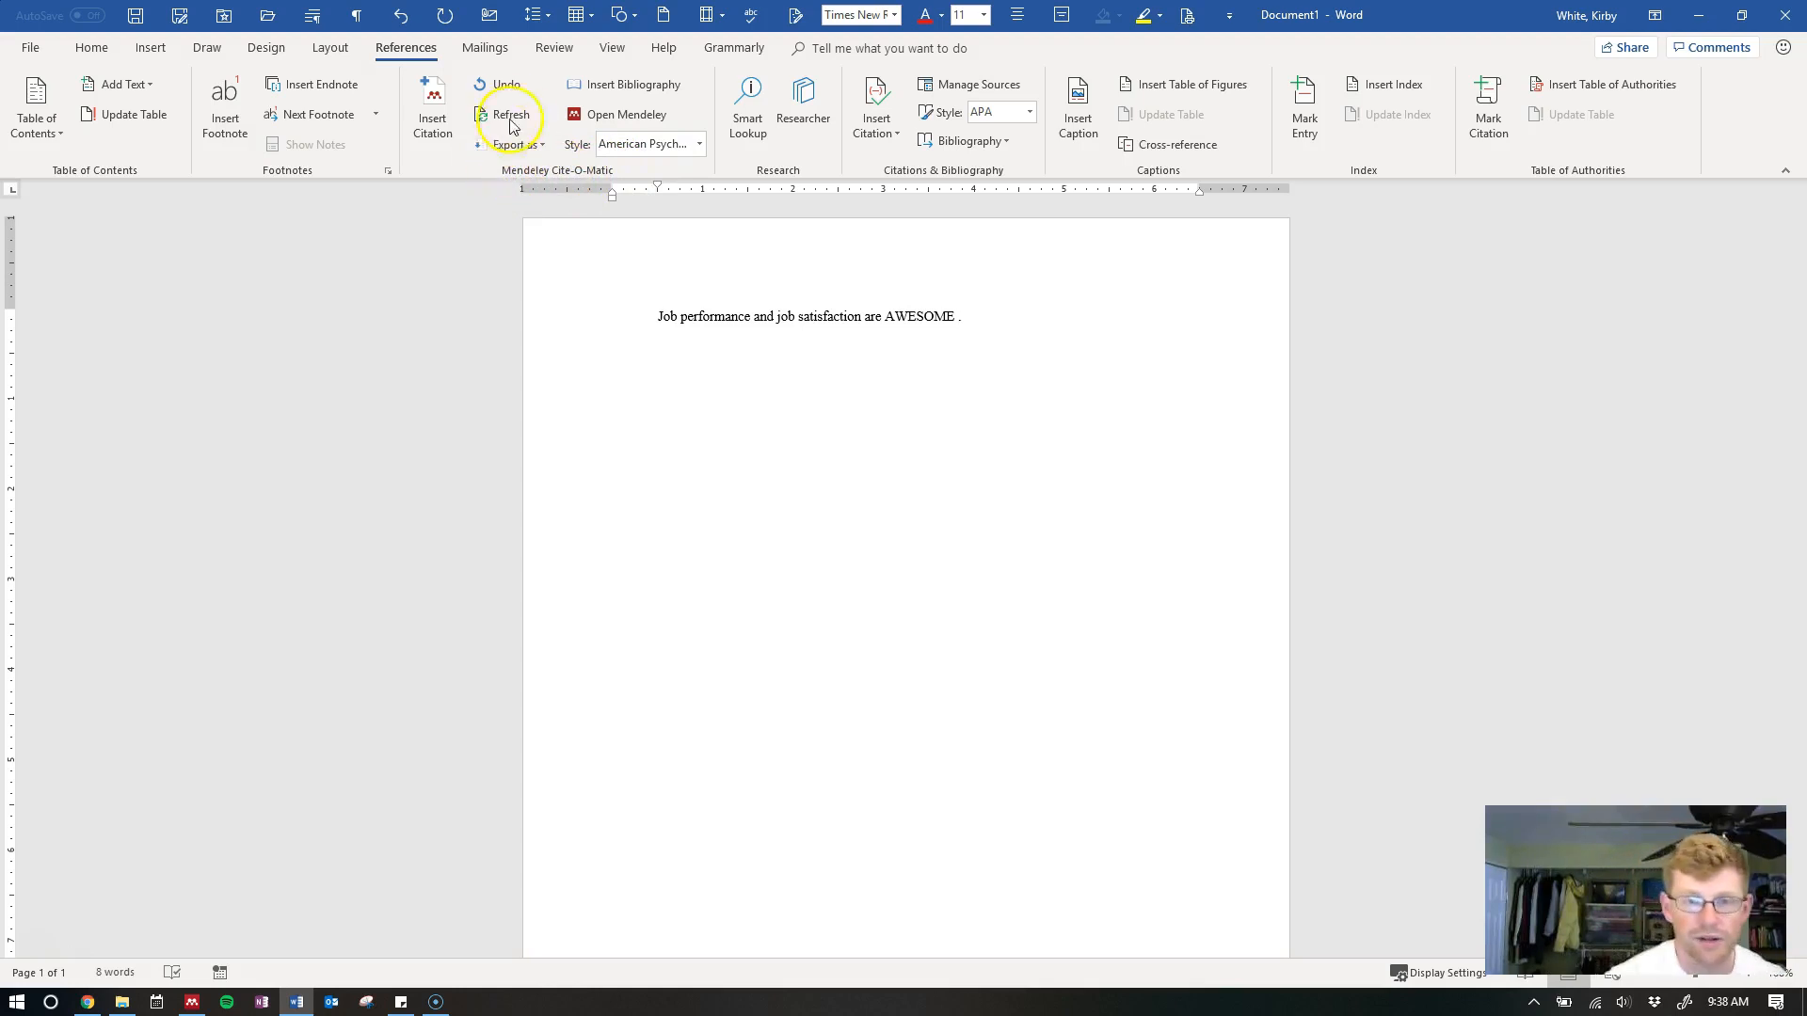
click(432, 139)
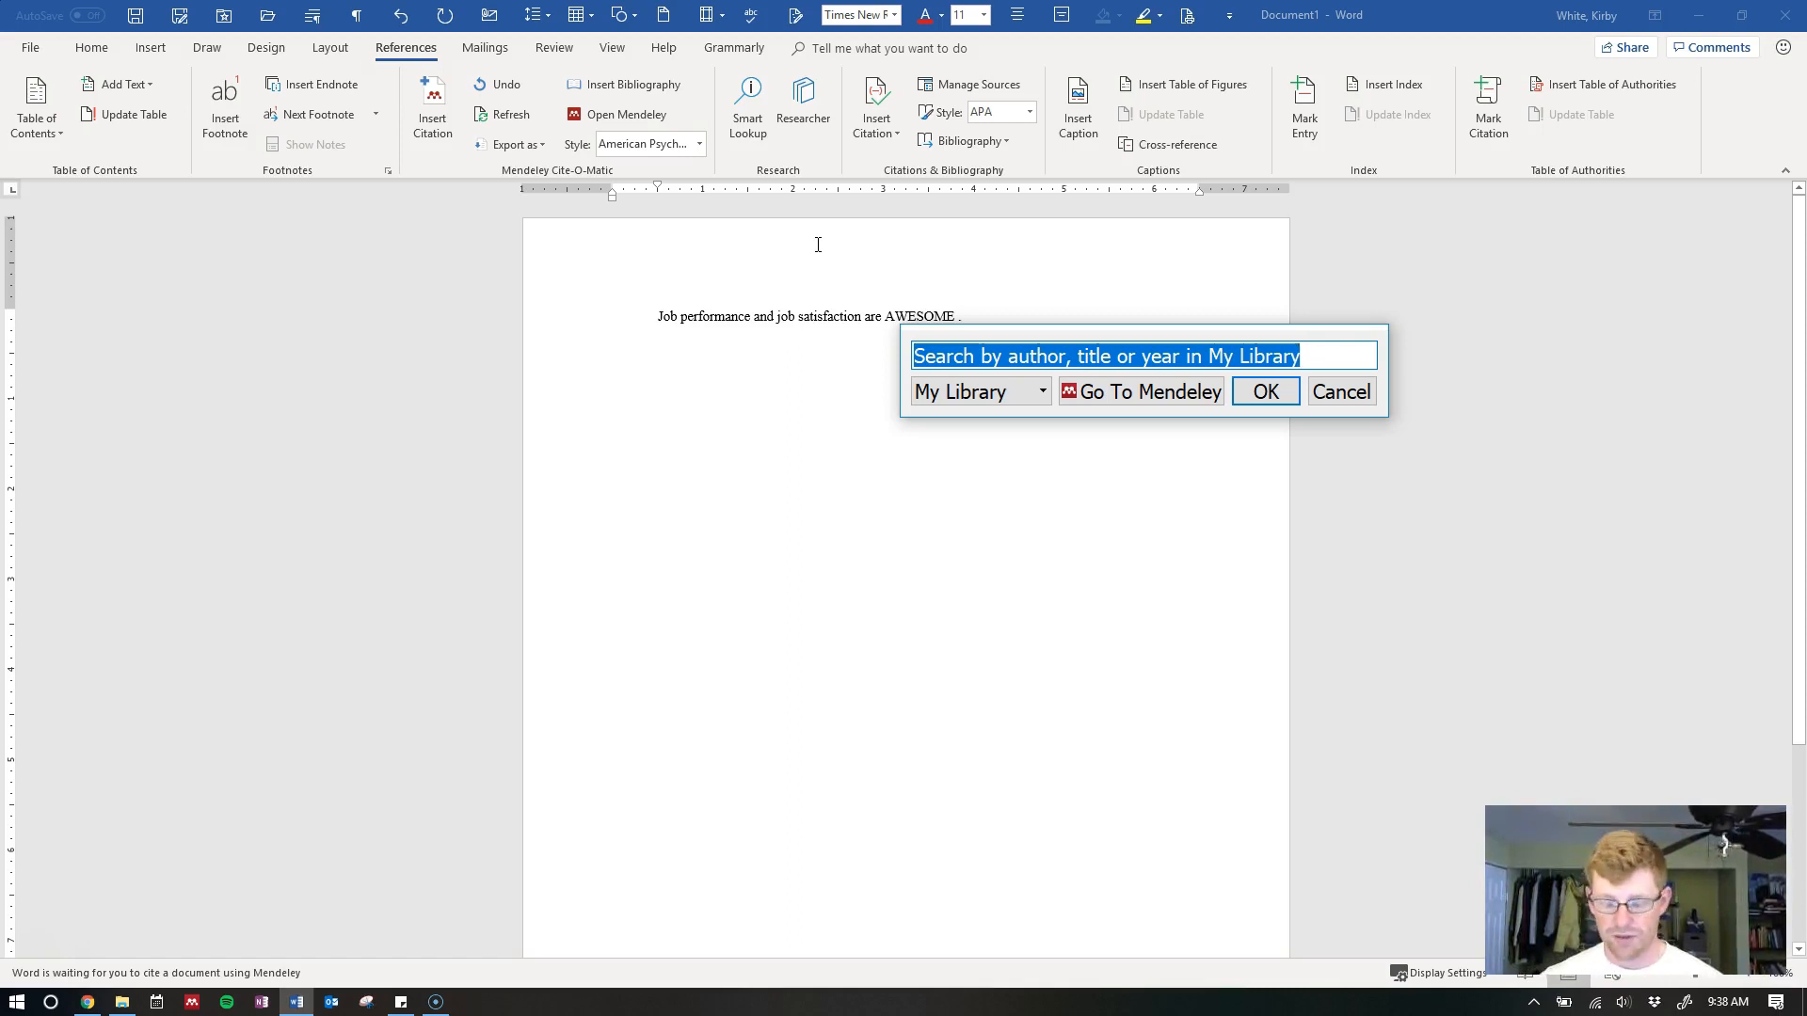
text(Judge, im)
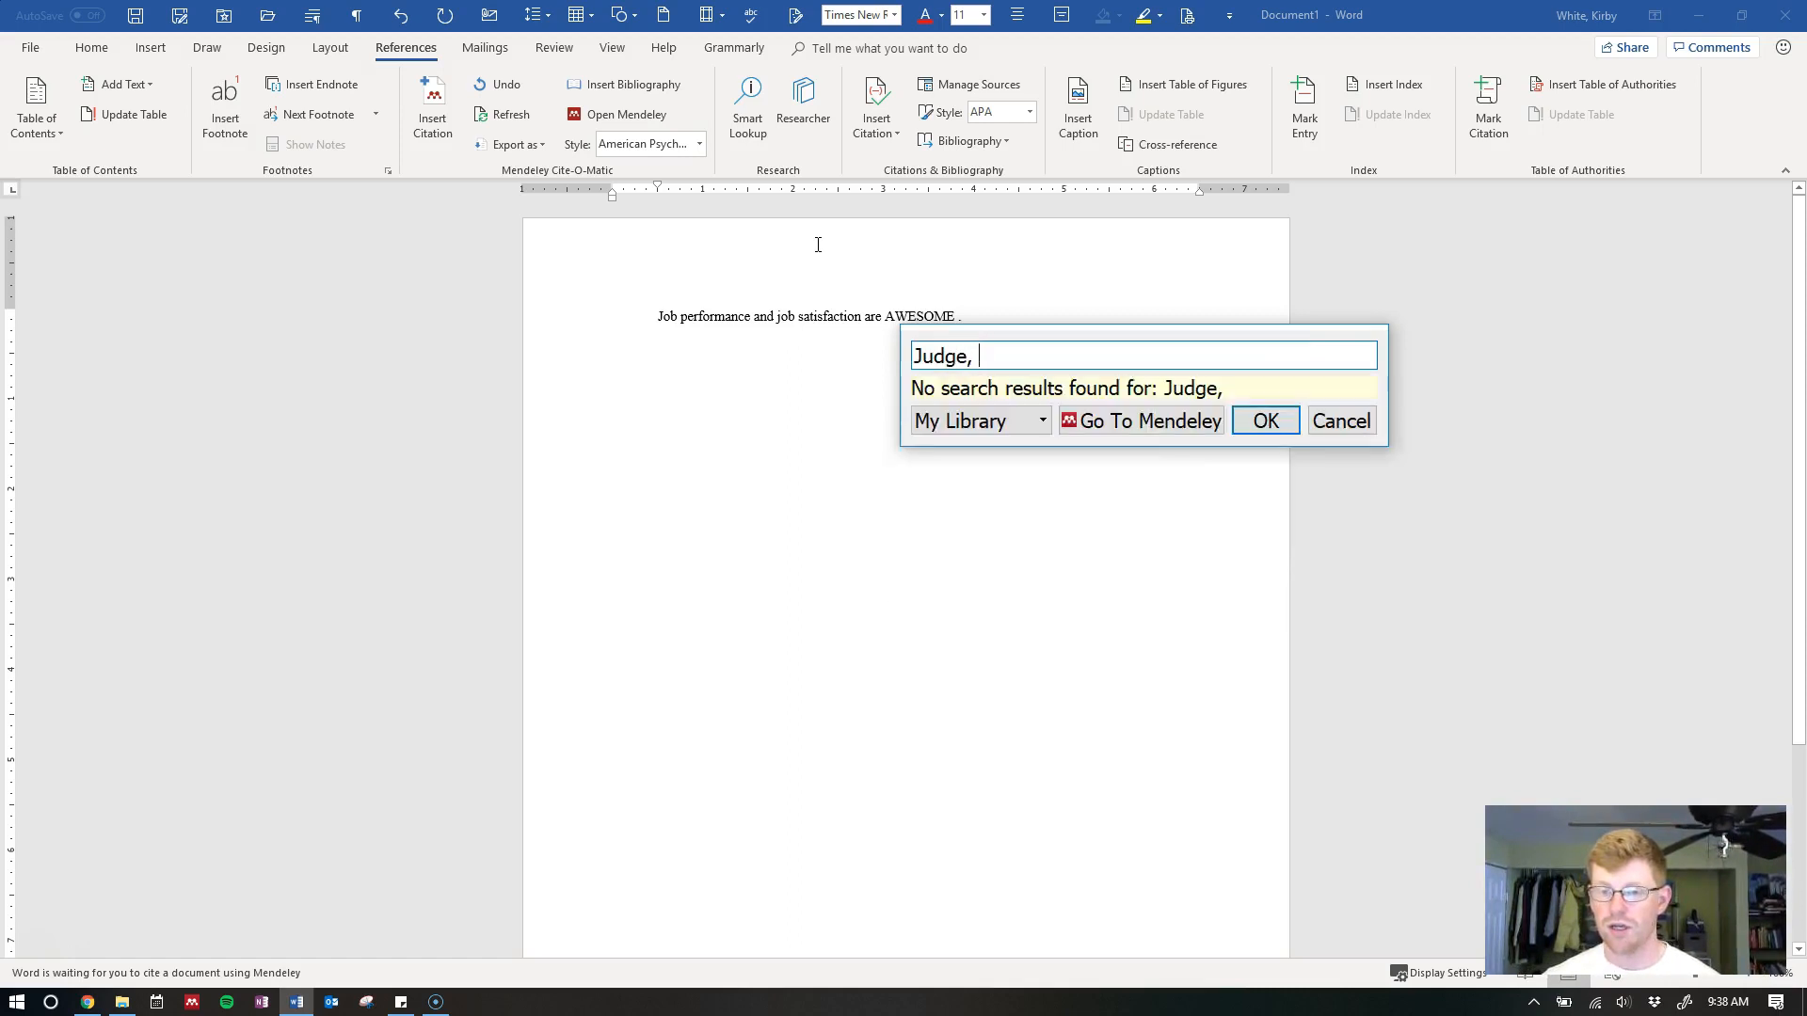
key(BackSpace)
key(BackSpace)
text(timo)
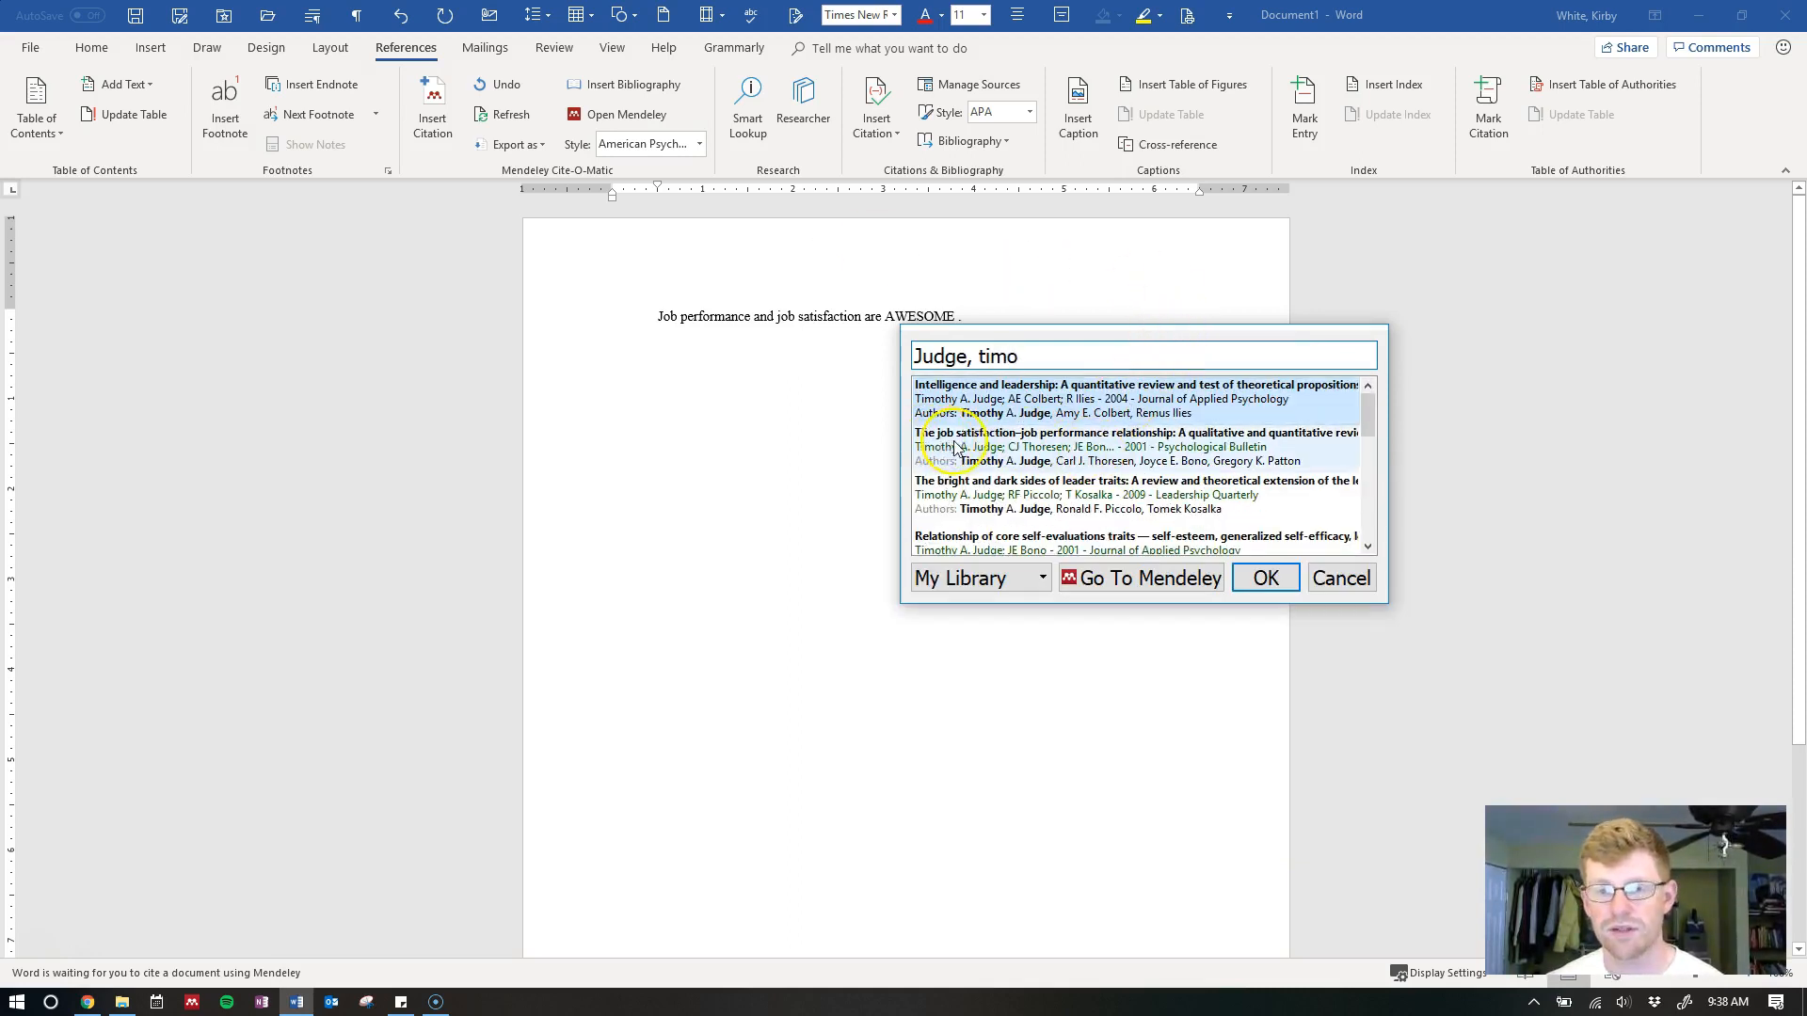
click(1209, 456)
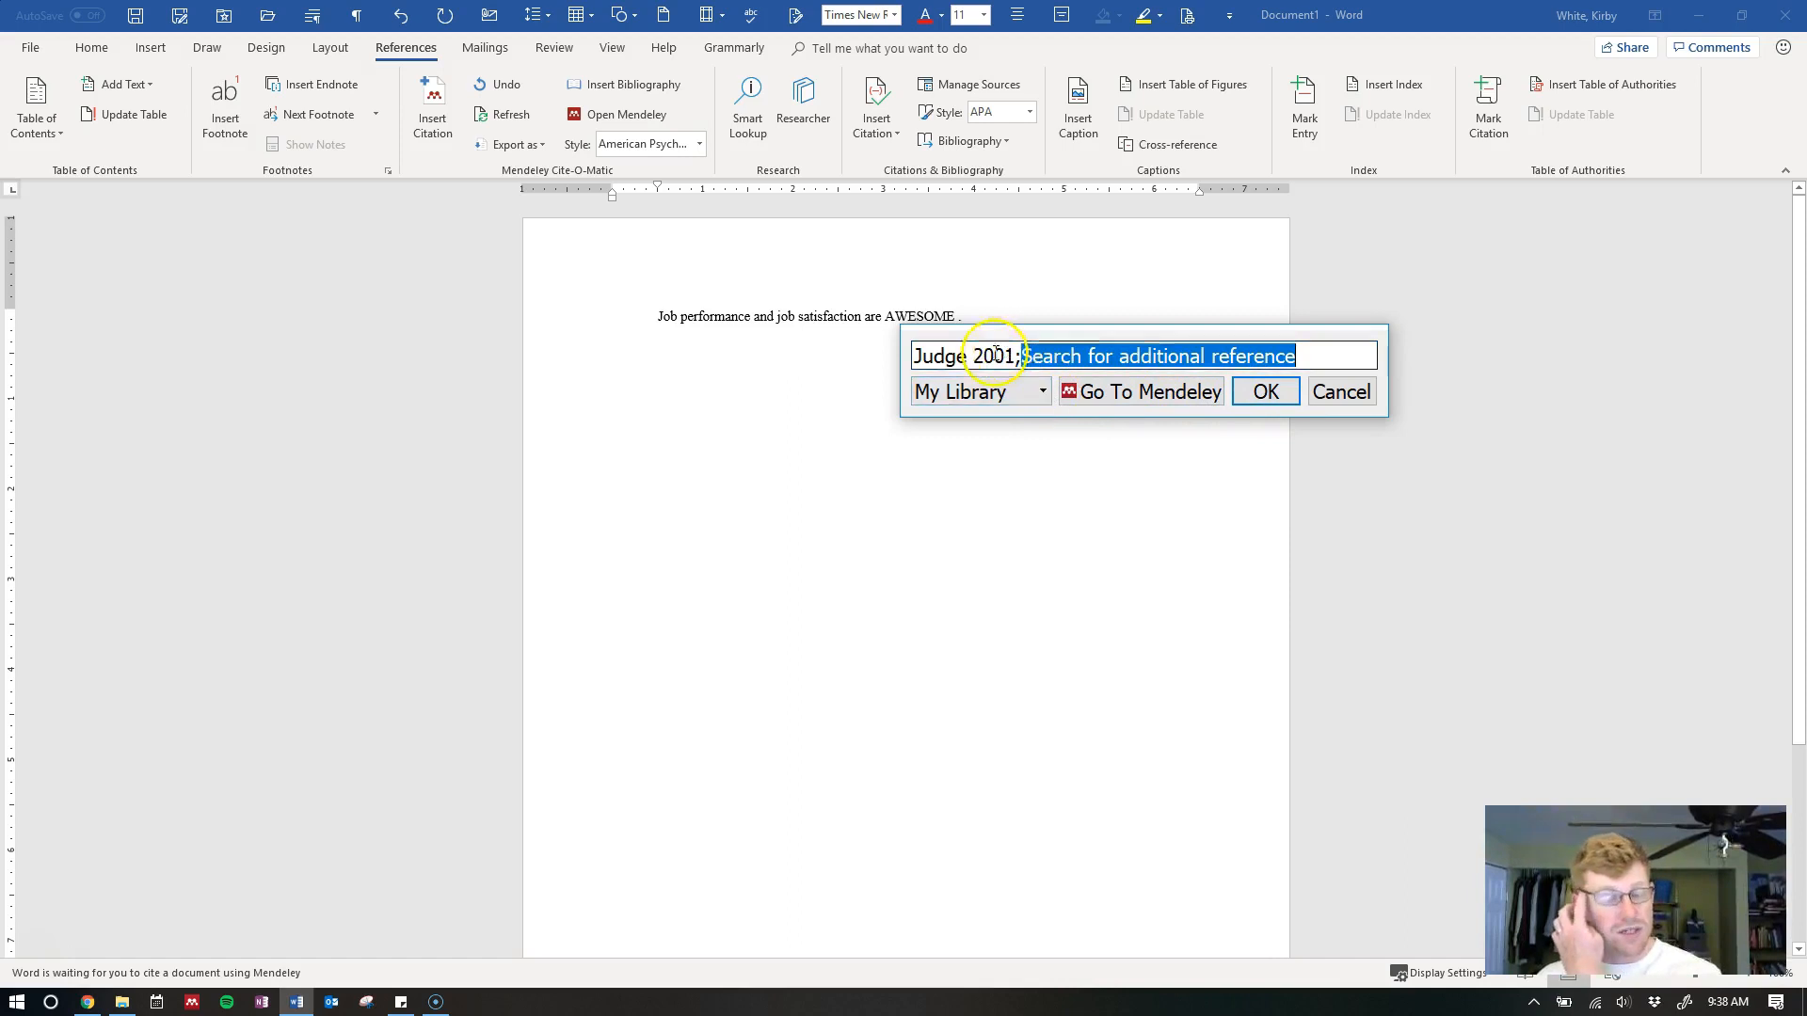
click(1270, 393)
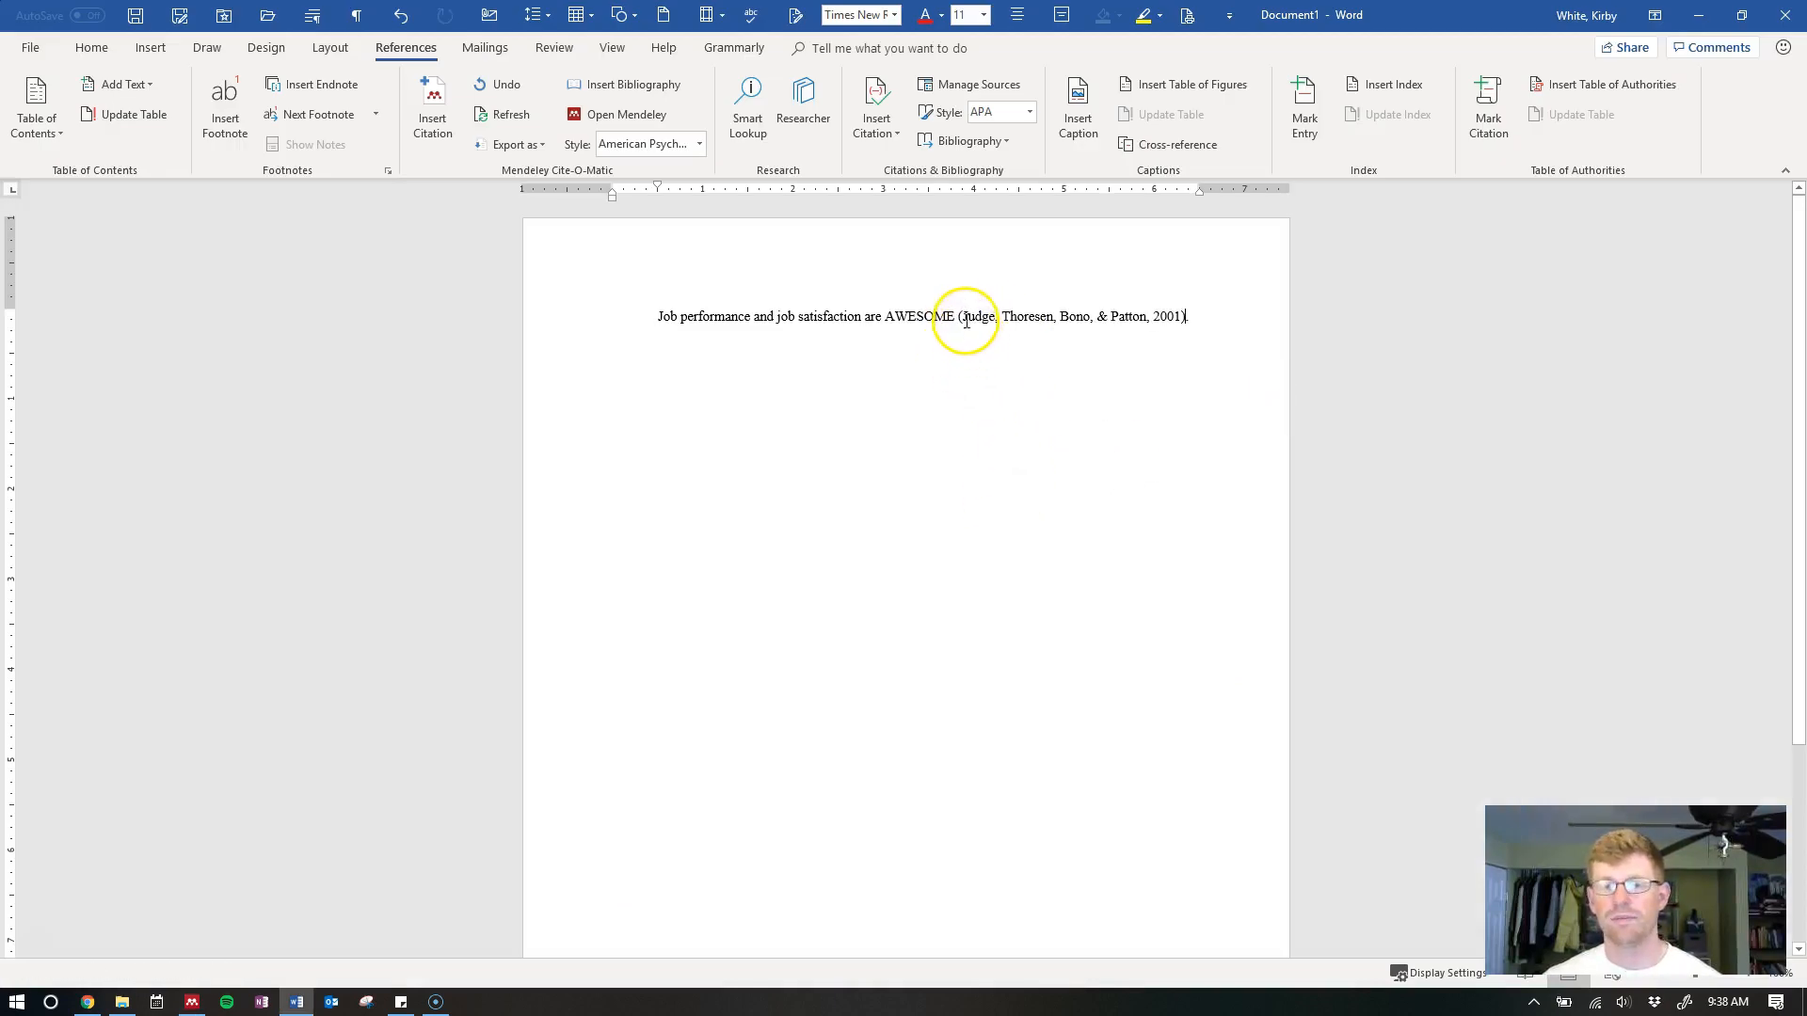
Highlight the citation yellow and start a new line below the sentence
click(967, 321)
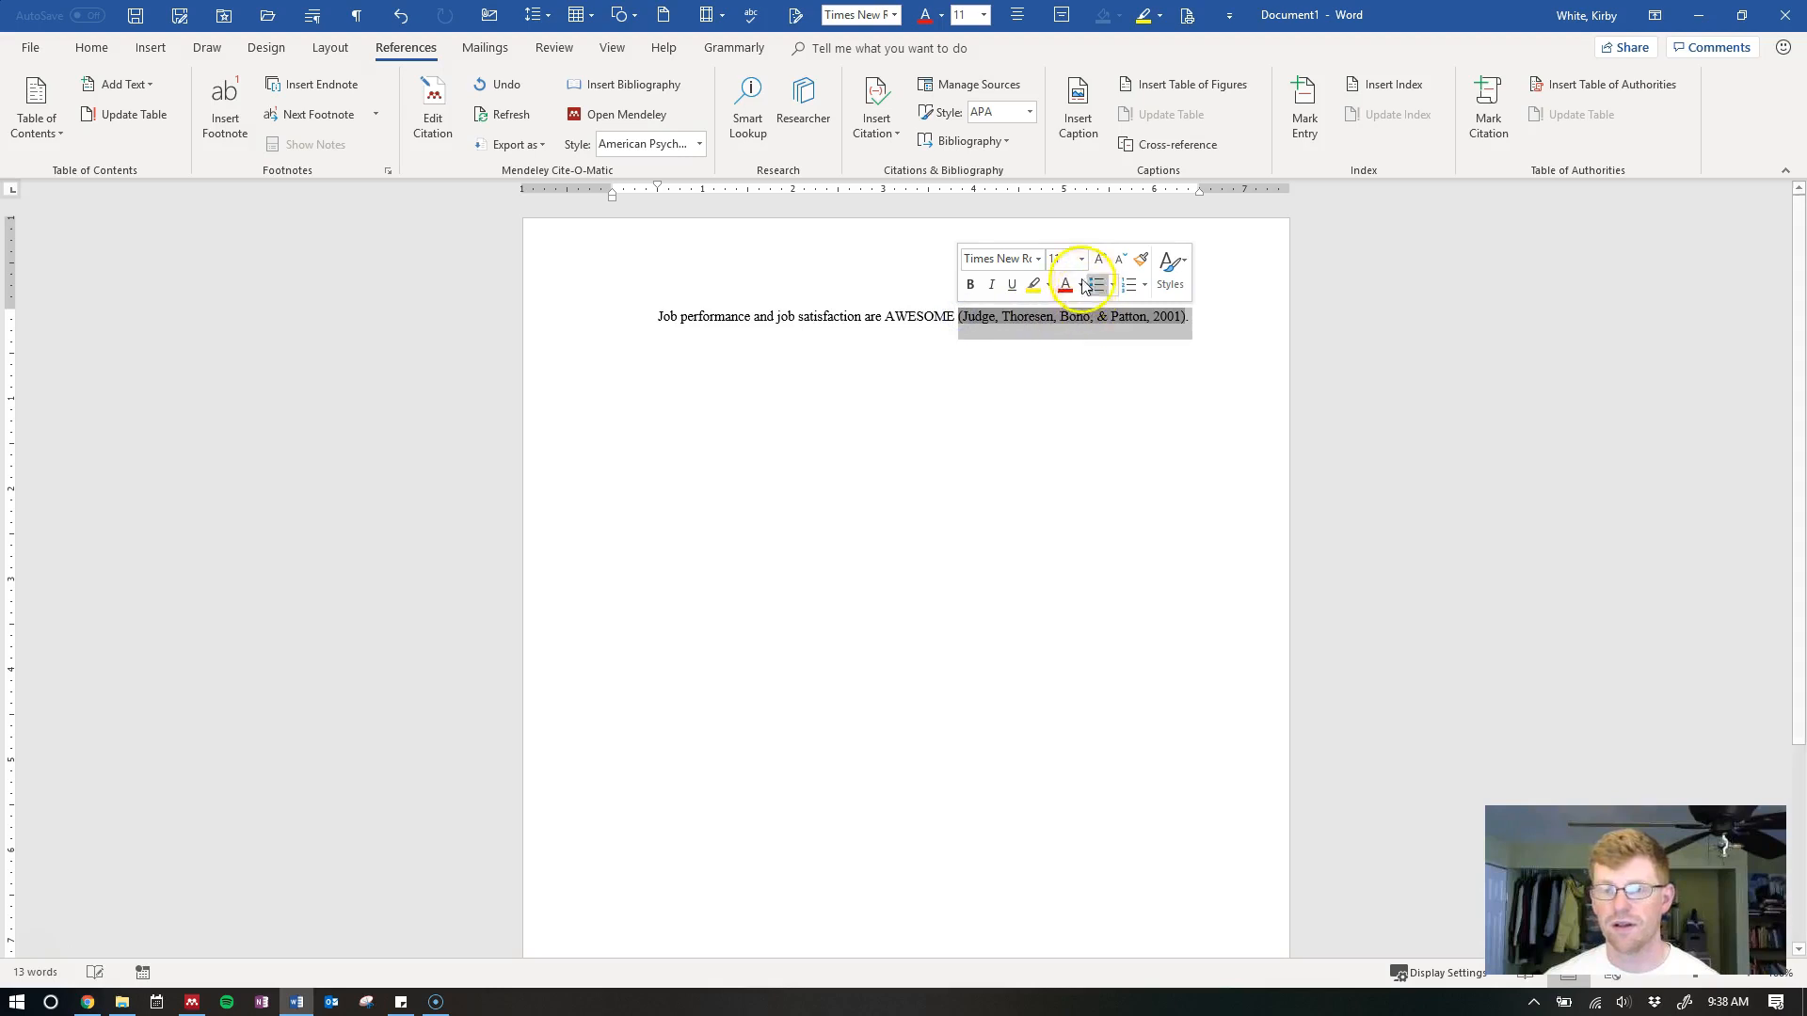
click(1033, 284)
click(1212, 318)
click(1178, 409)
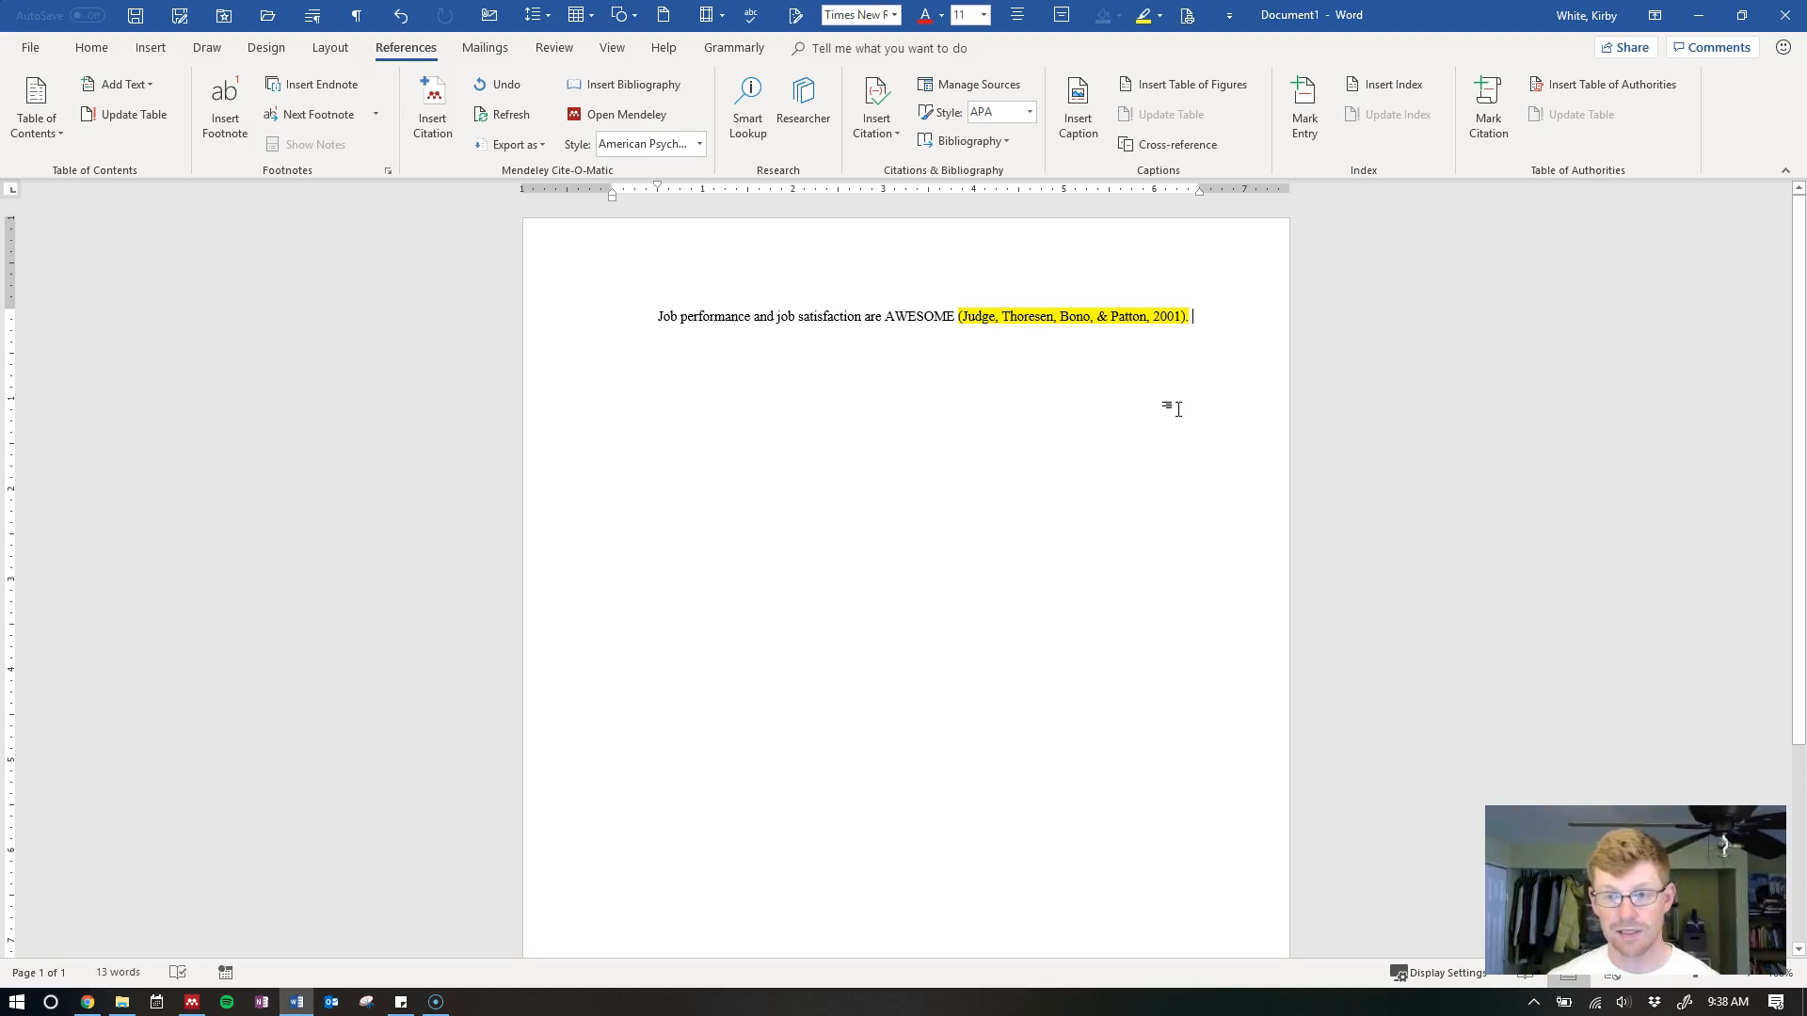
key(Return)
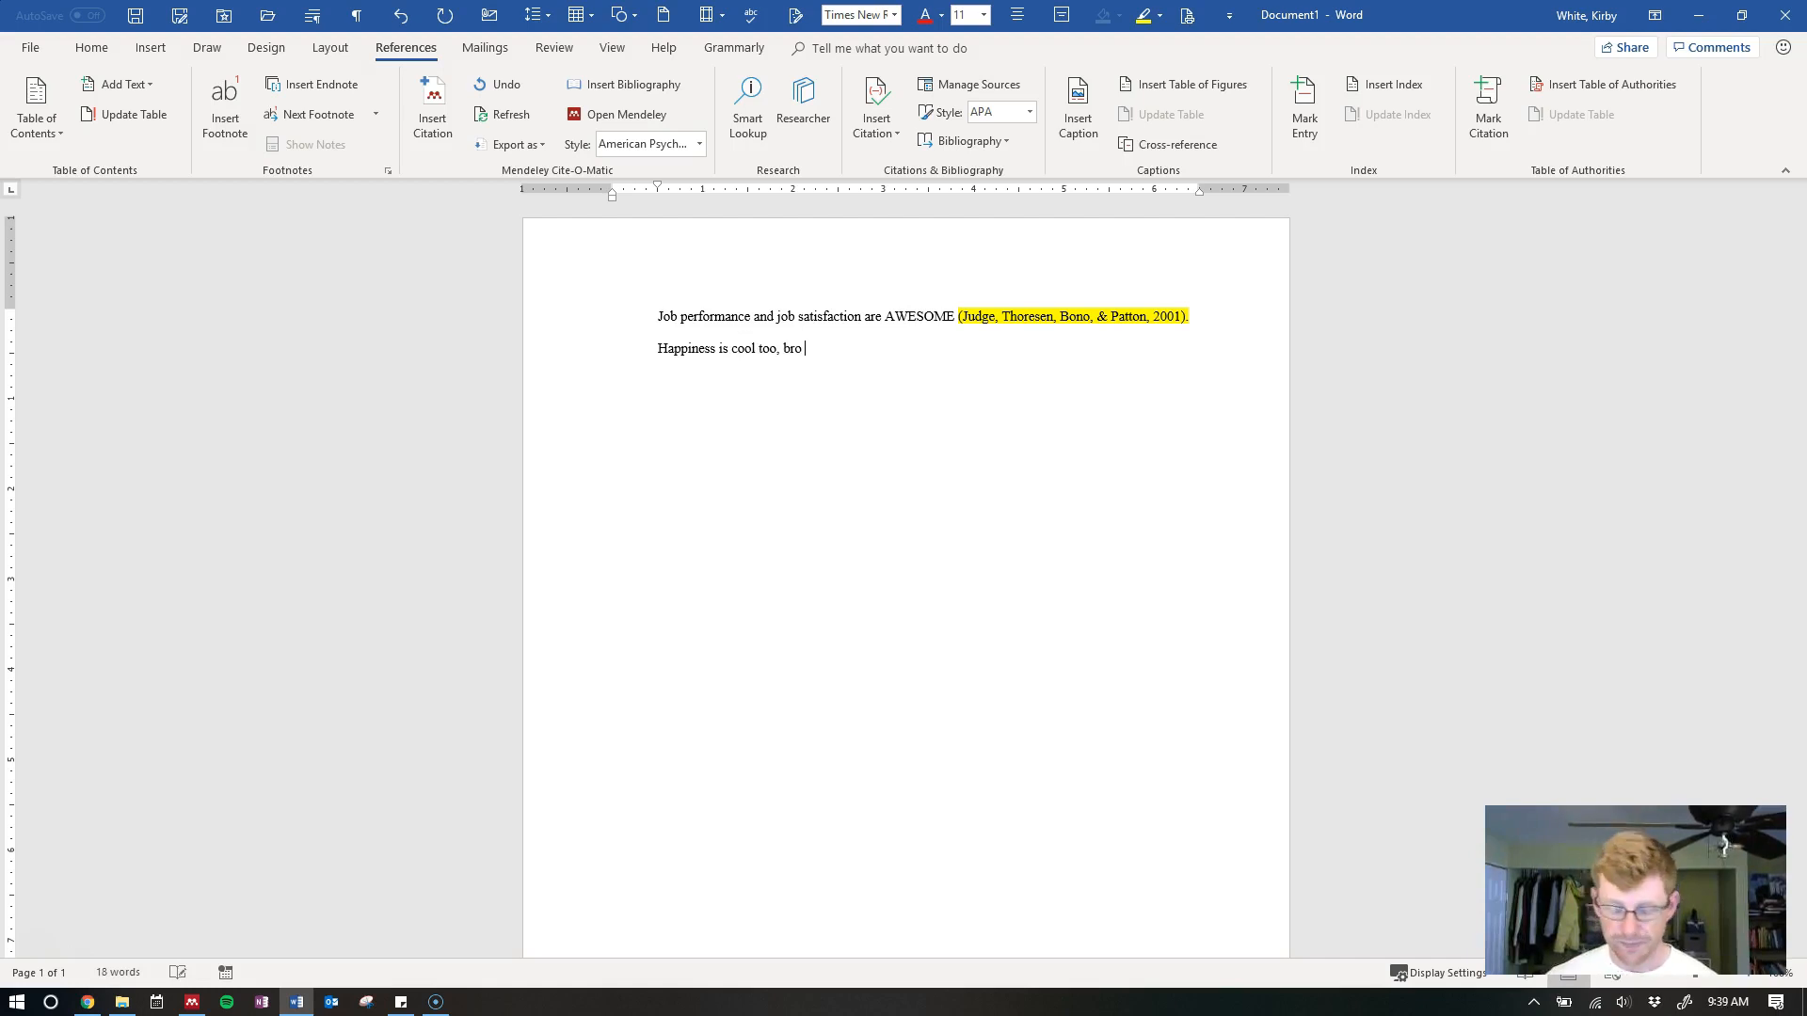
Open the citation search with Alt+M and pick Ryan & Deci 2001 from 'happine' results
key(alt+m)
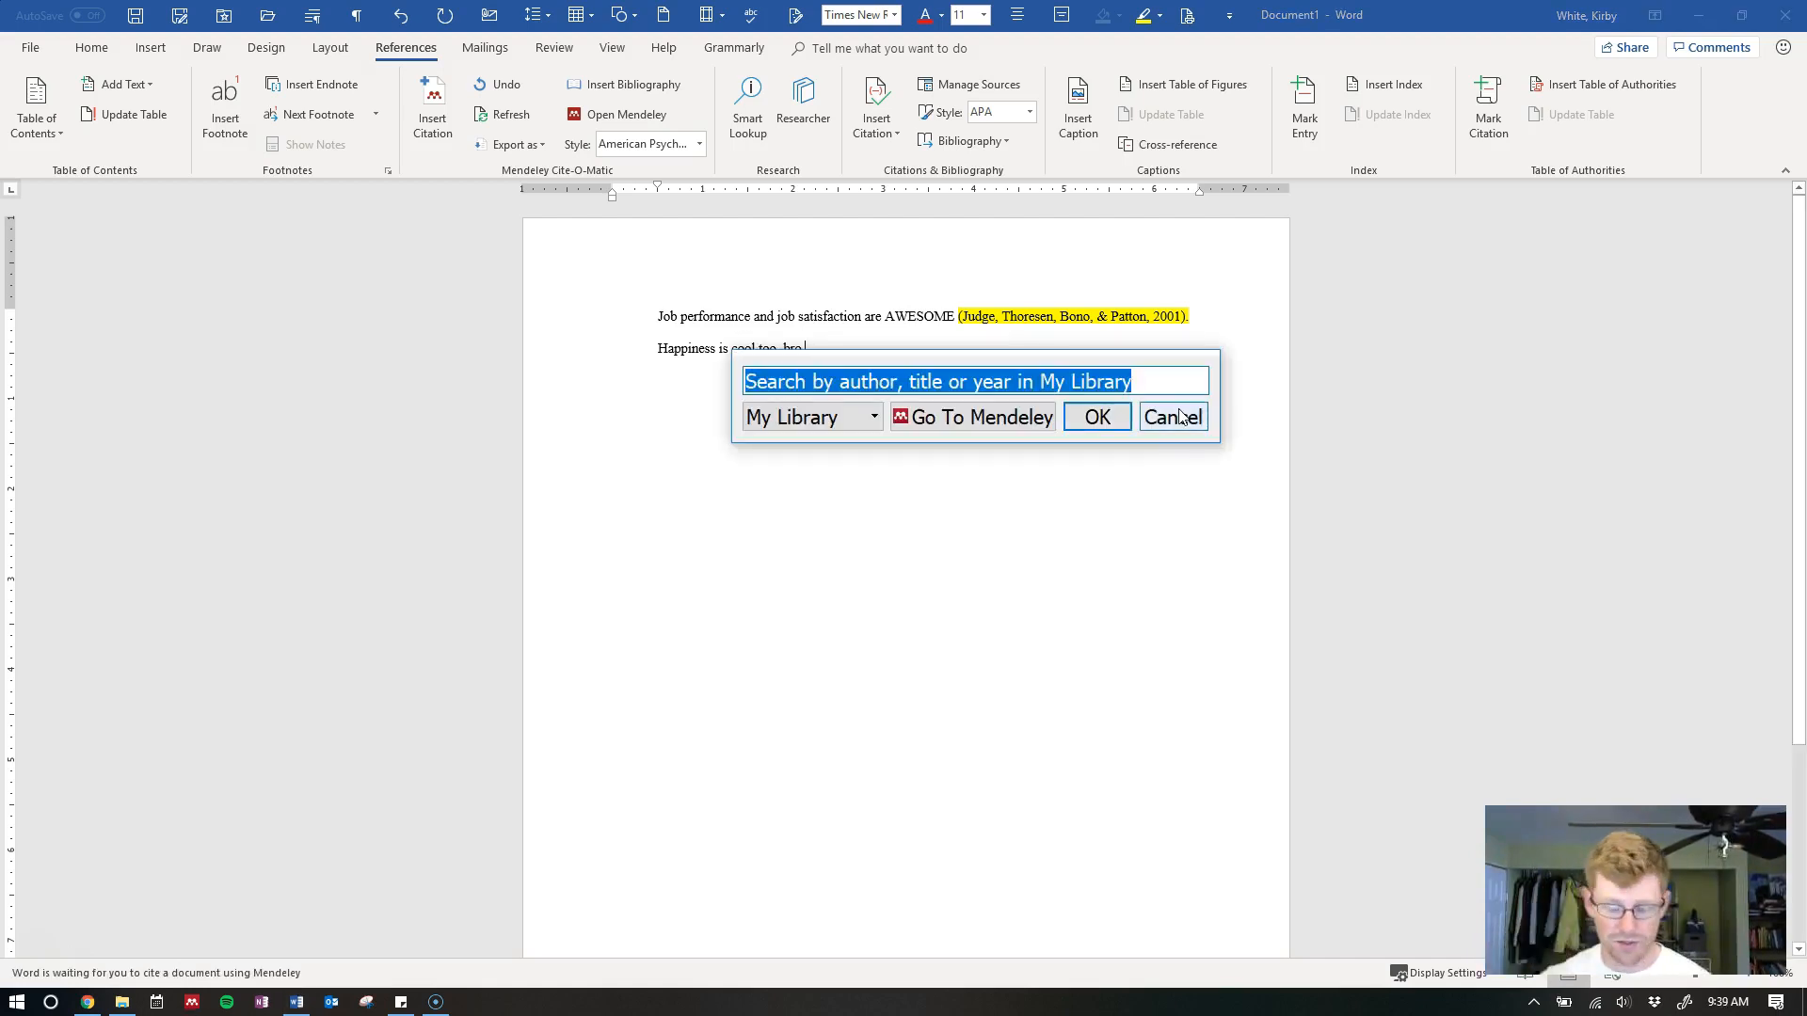
text(happine)
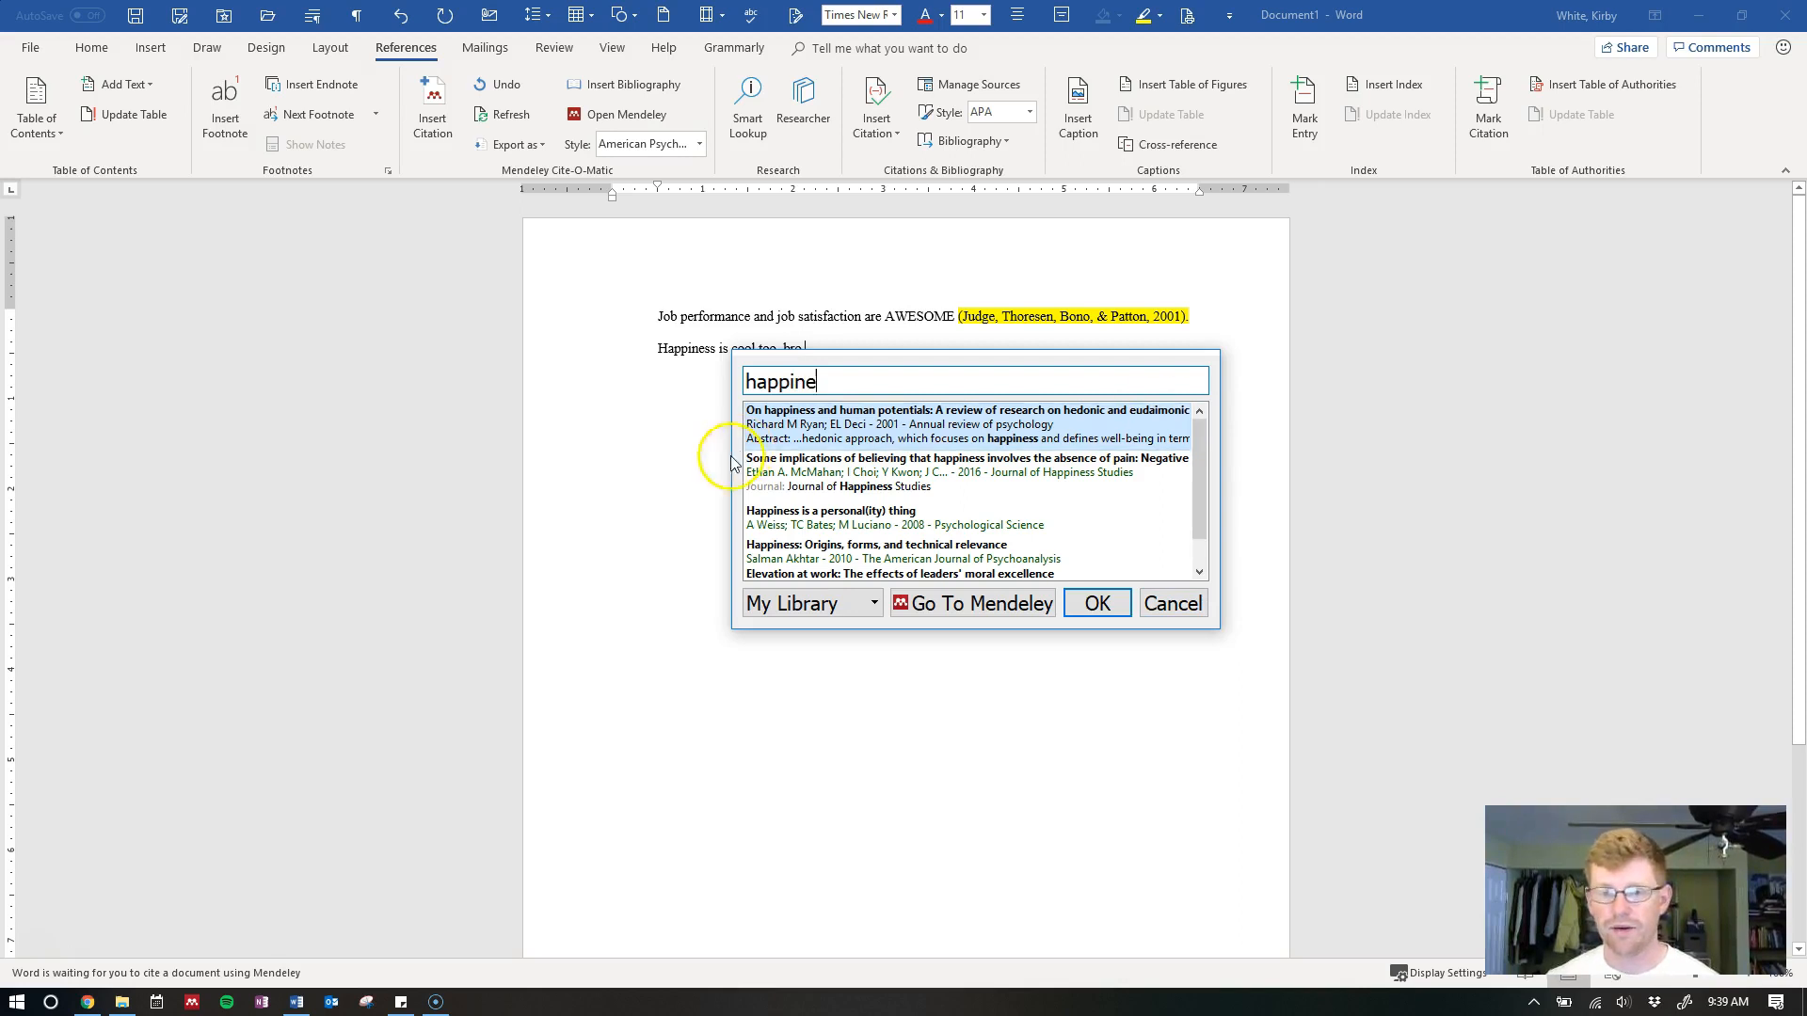
double_click(817, 433)
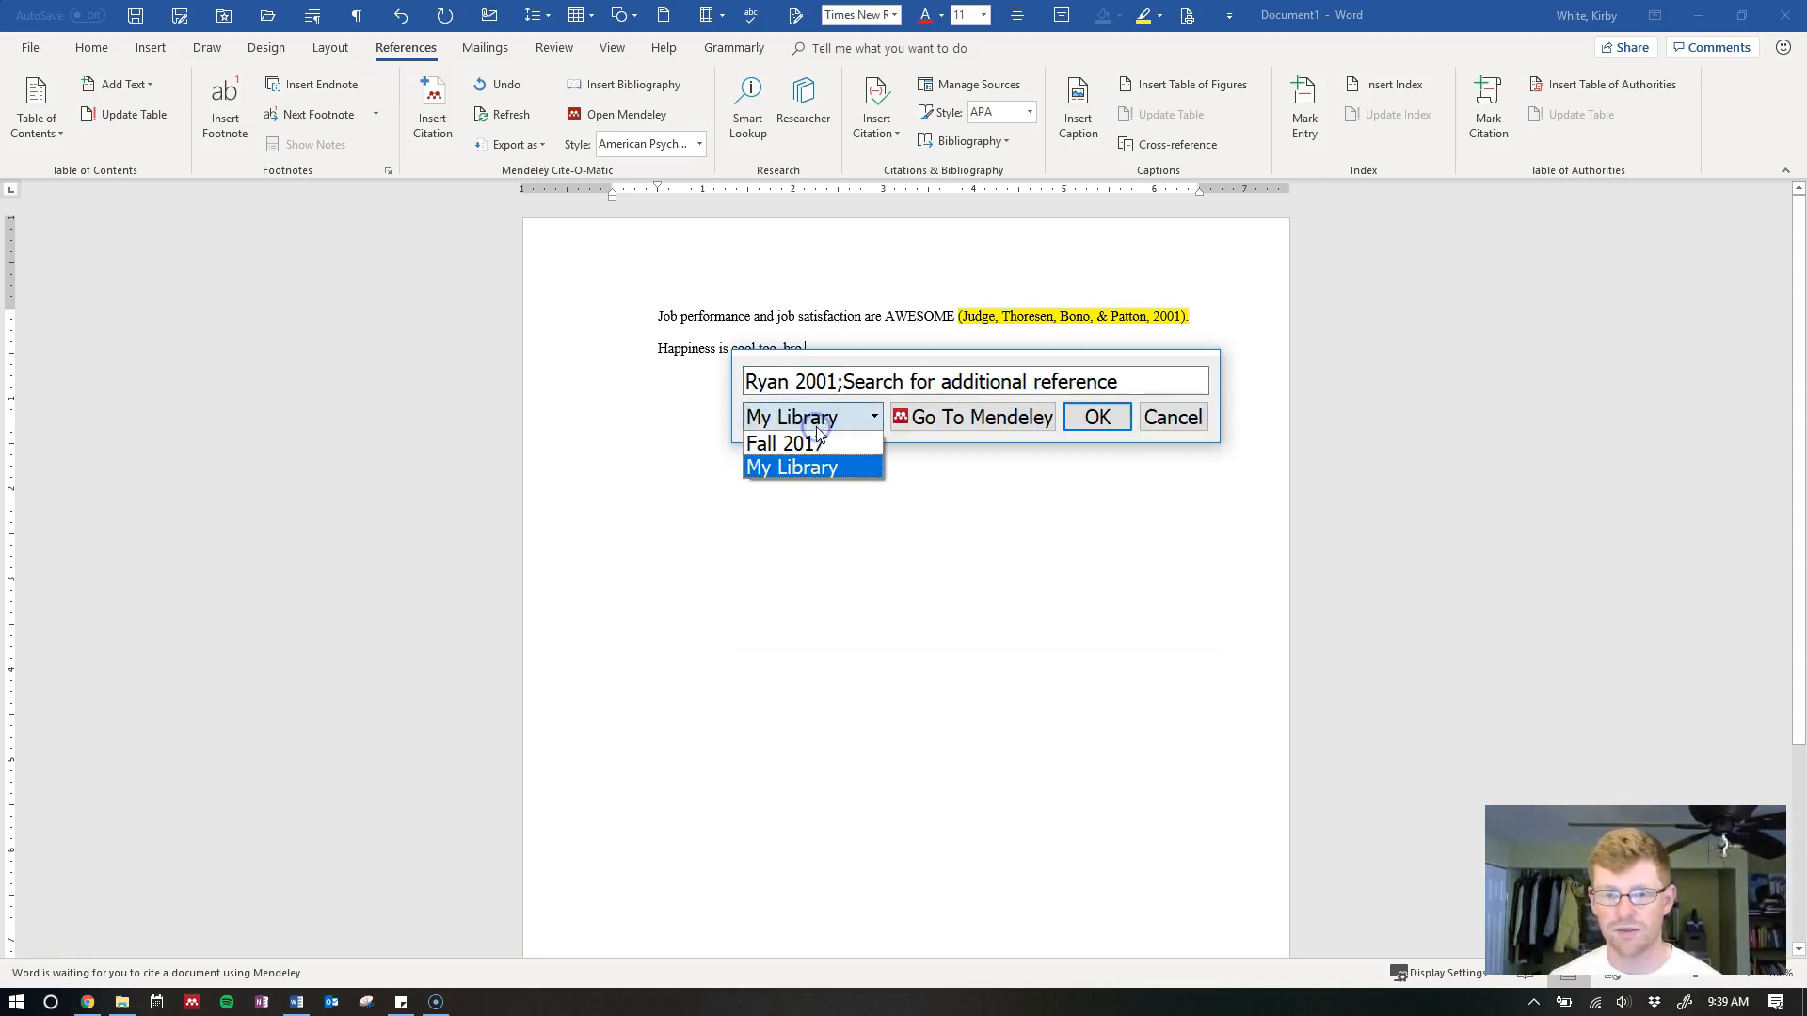
click(918, 376)
click(847, 386)
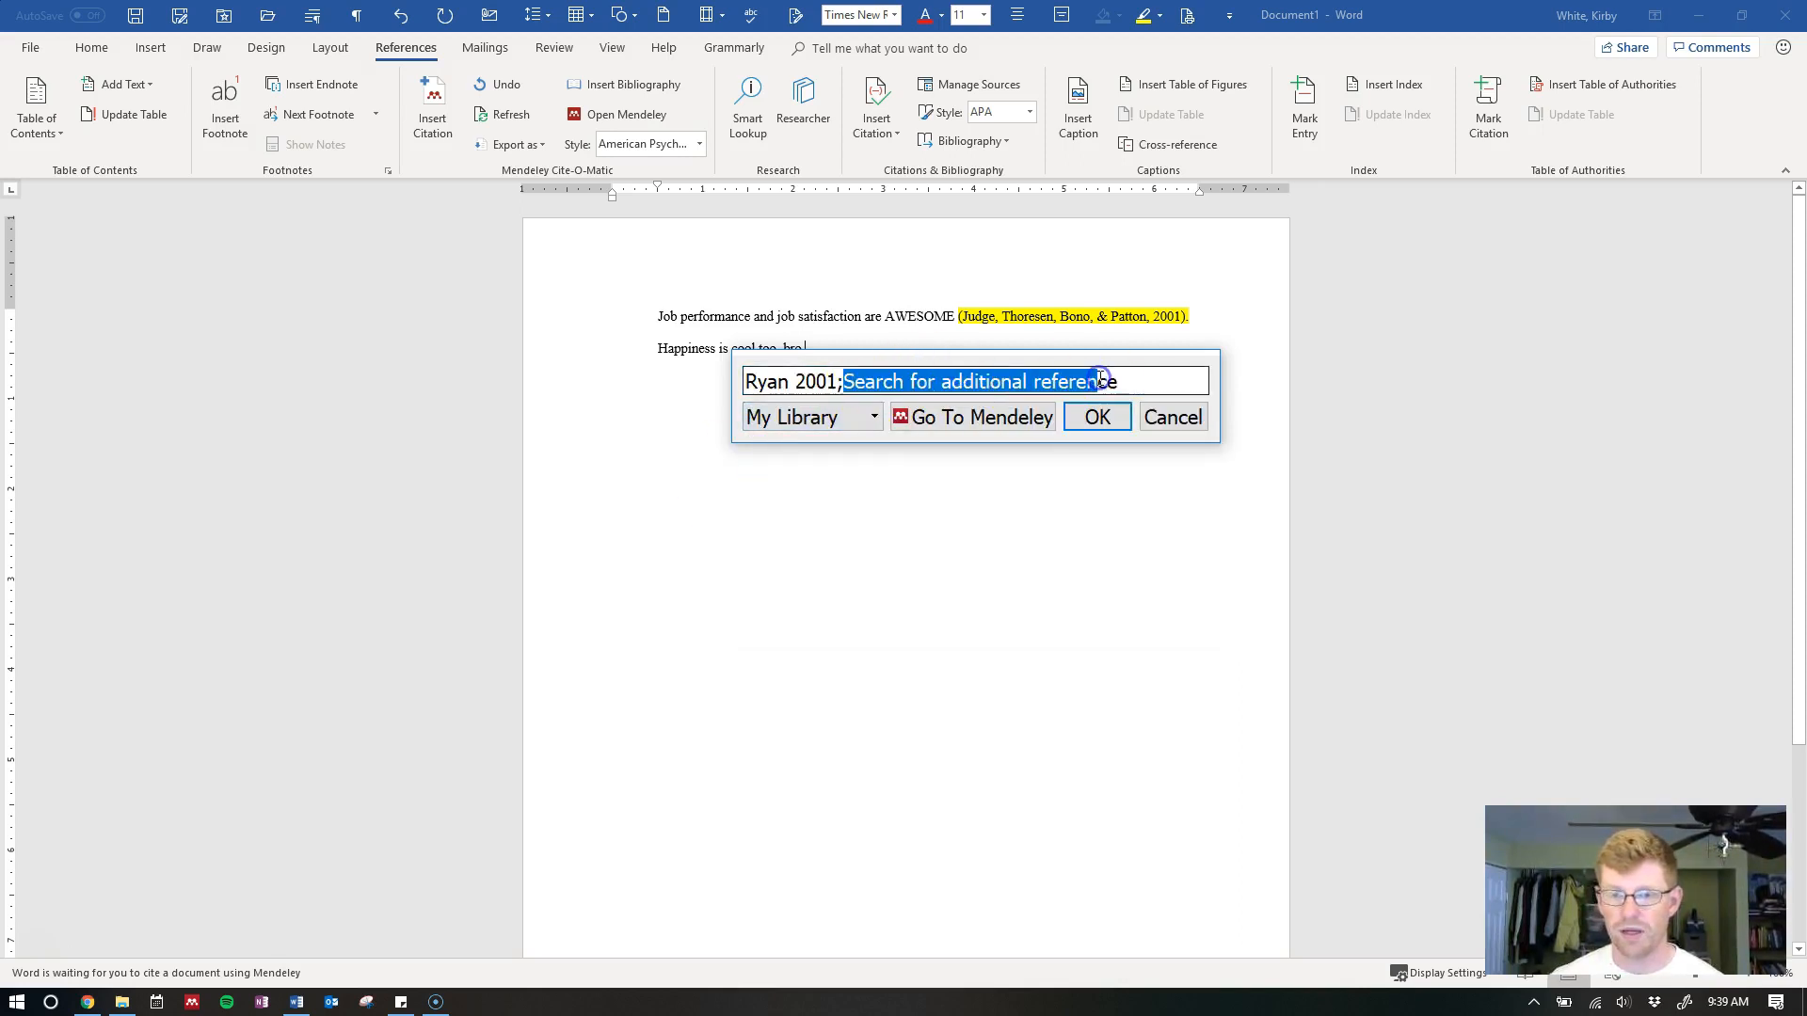
Add Weiss, Bates, & Luciano 2008 to the citation and accept both references
text(e)
key(BackSpace)
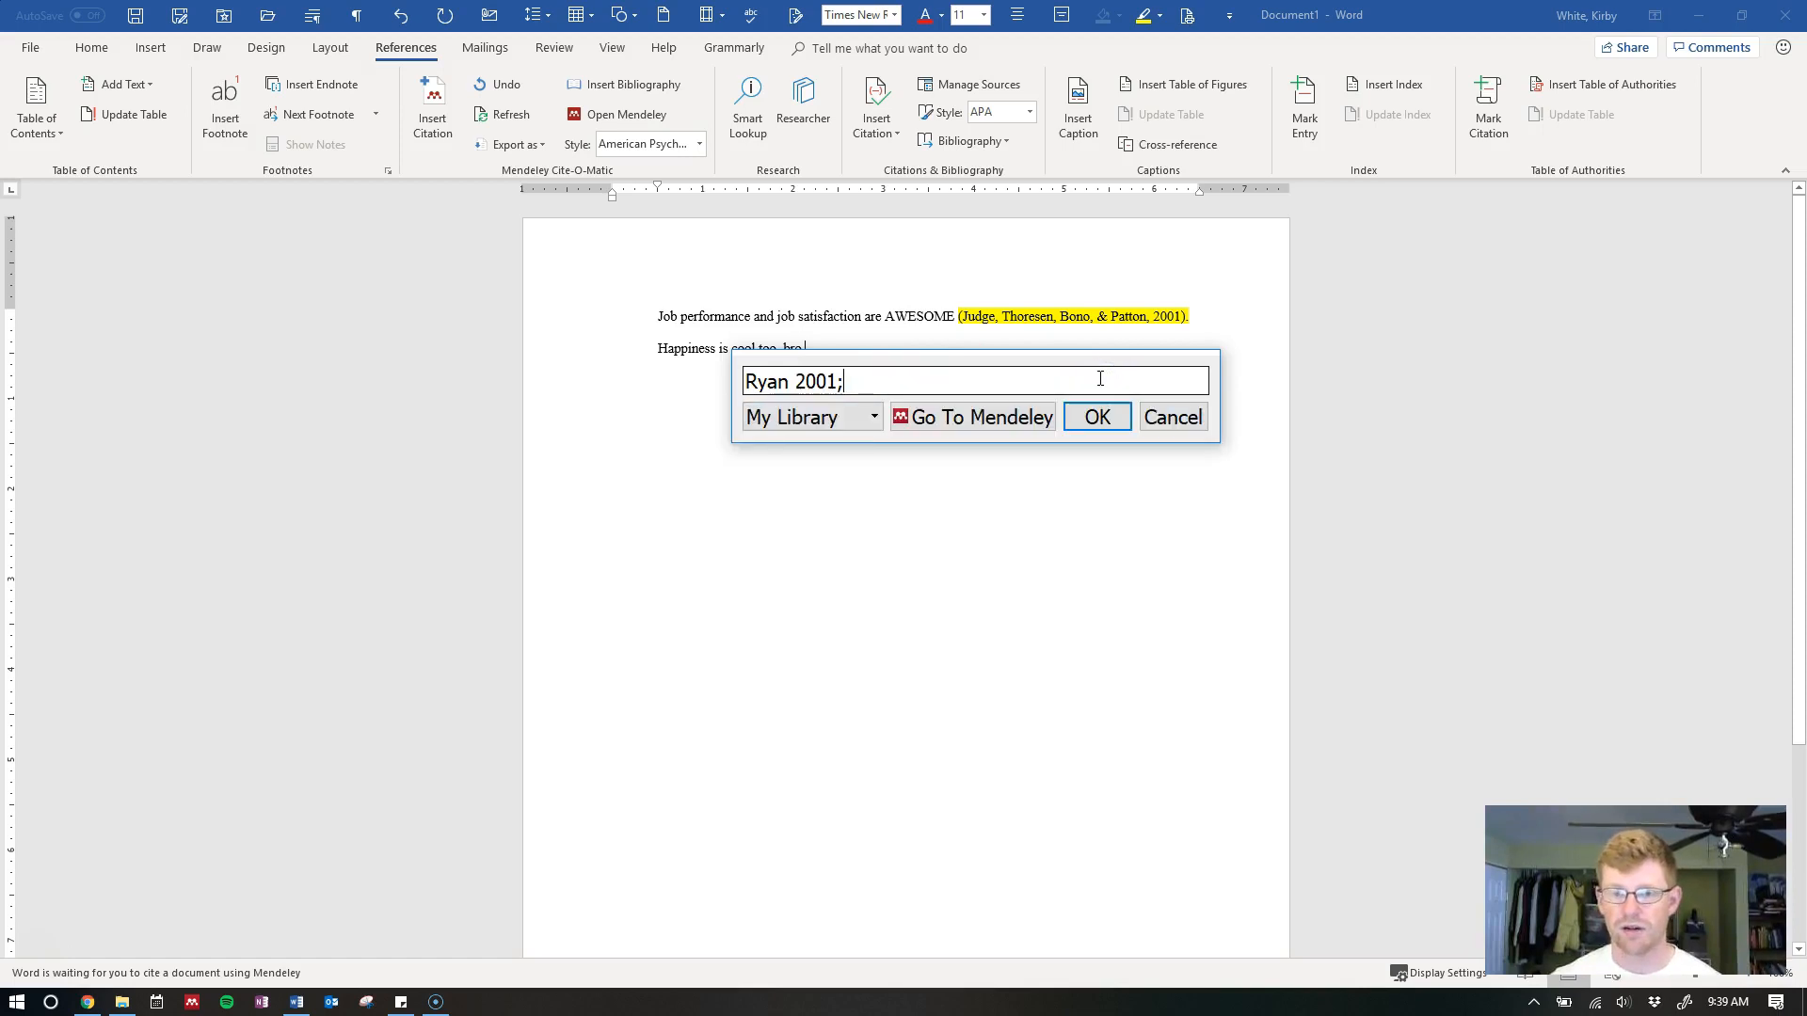
text(happine)
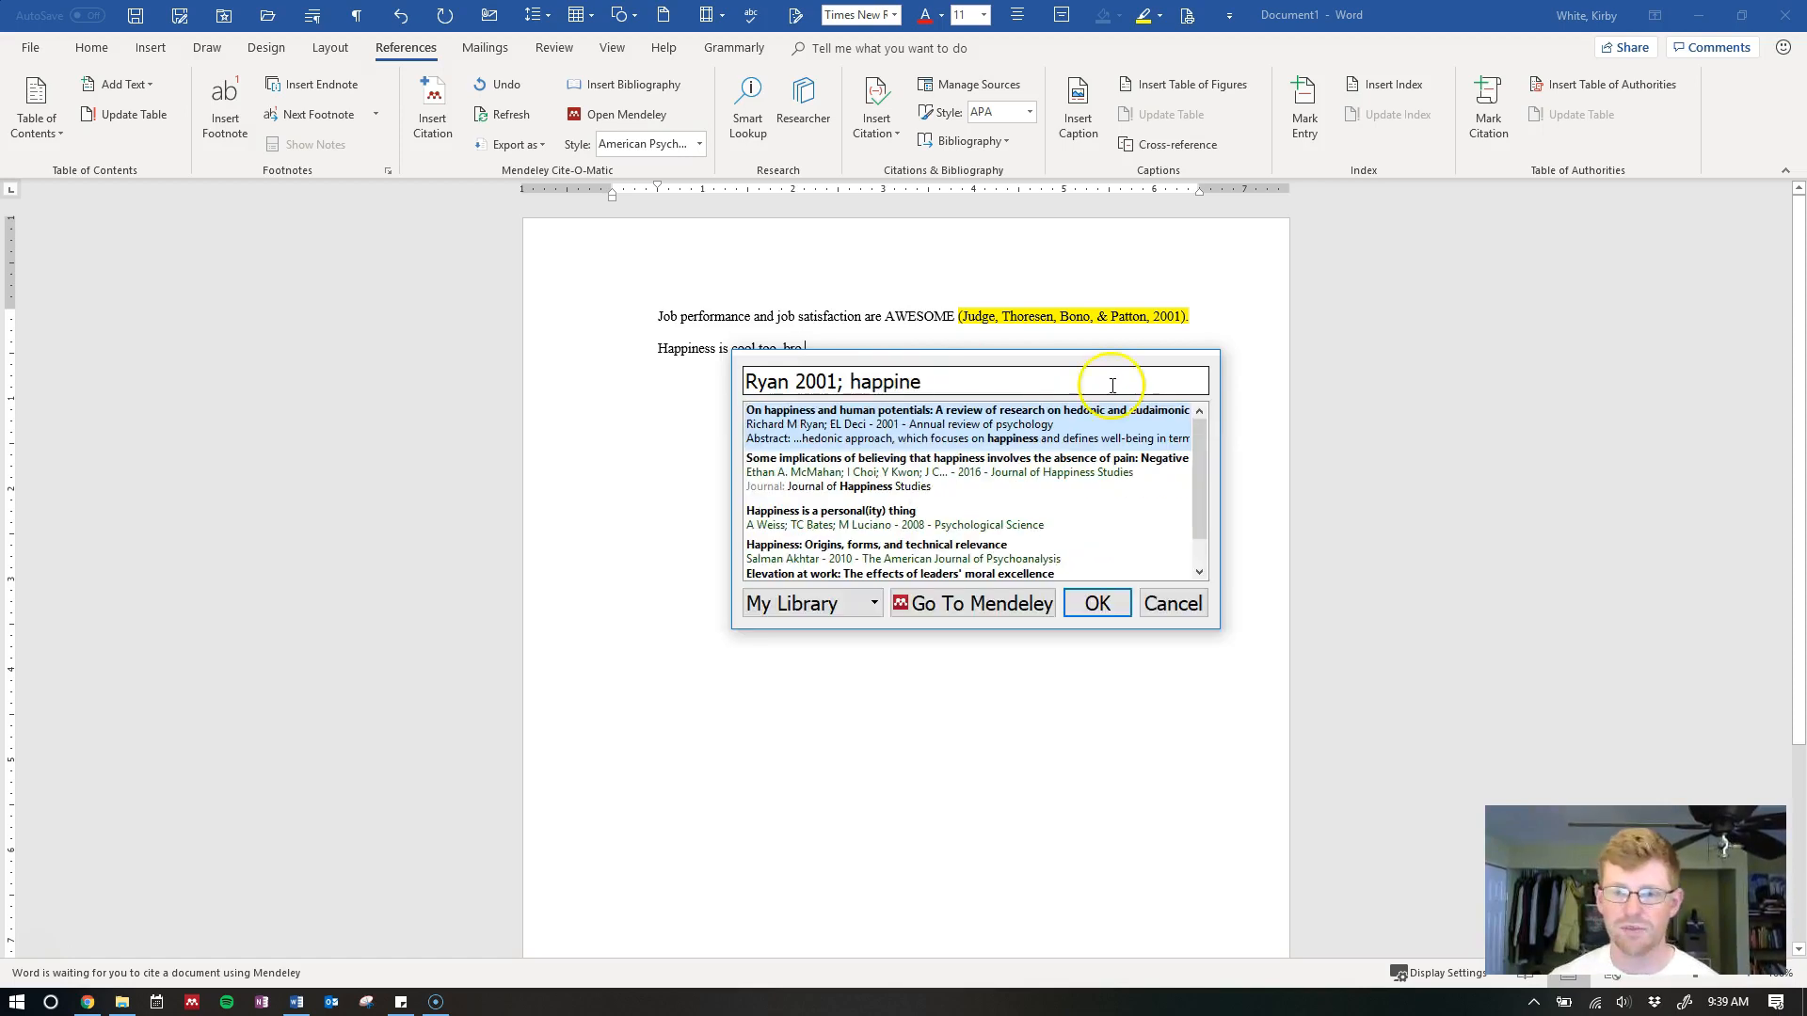
drag(1203, 454, 1196, 476)
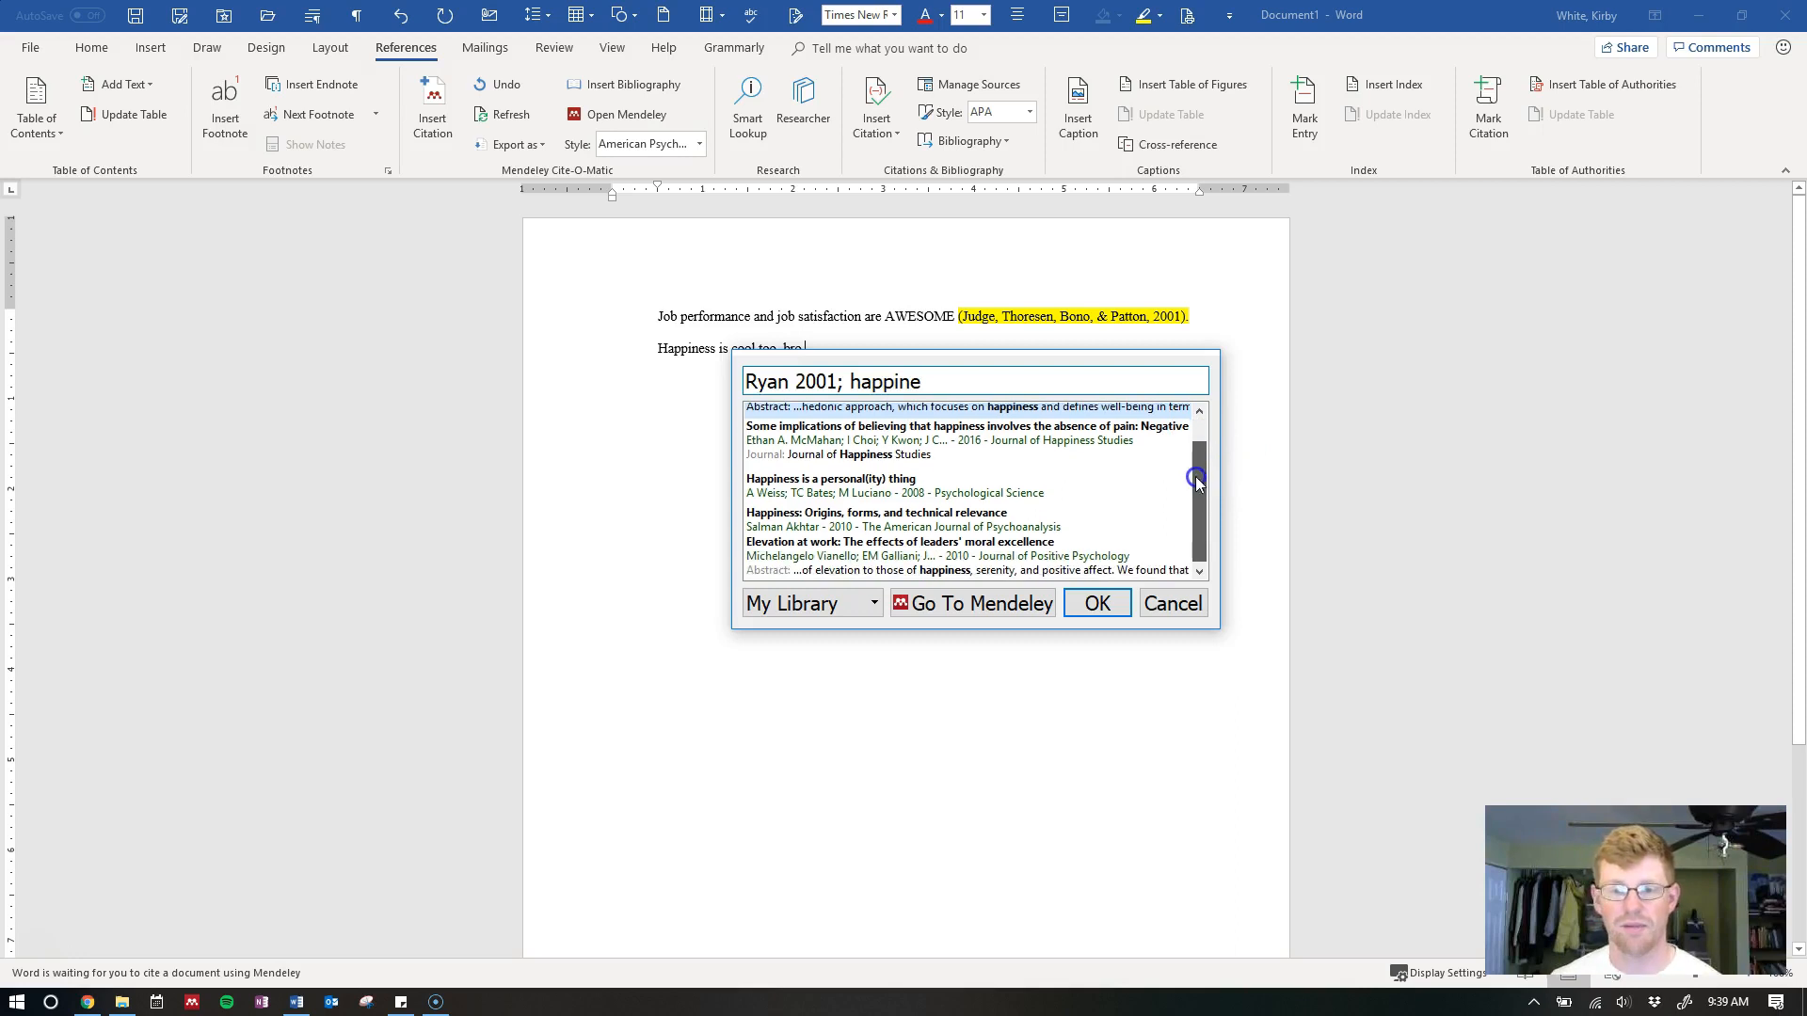
click(807, 490)
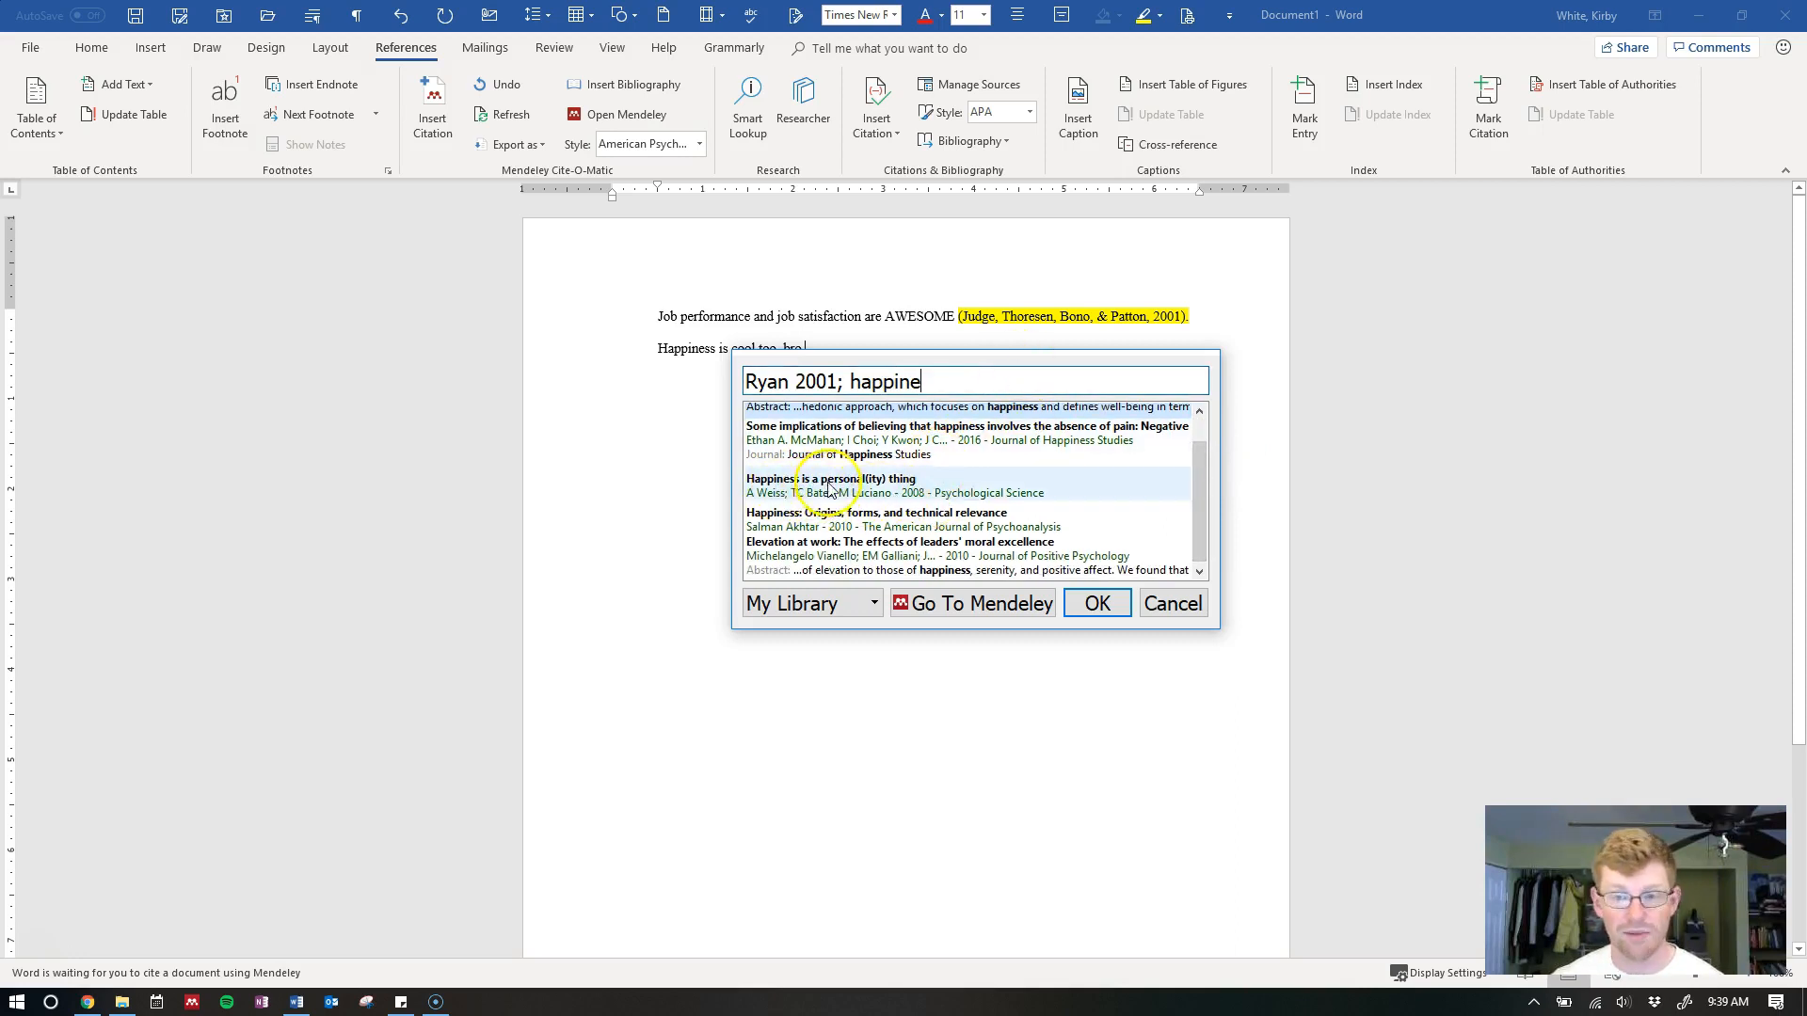
click(831, 481)
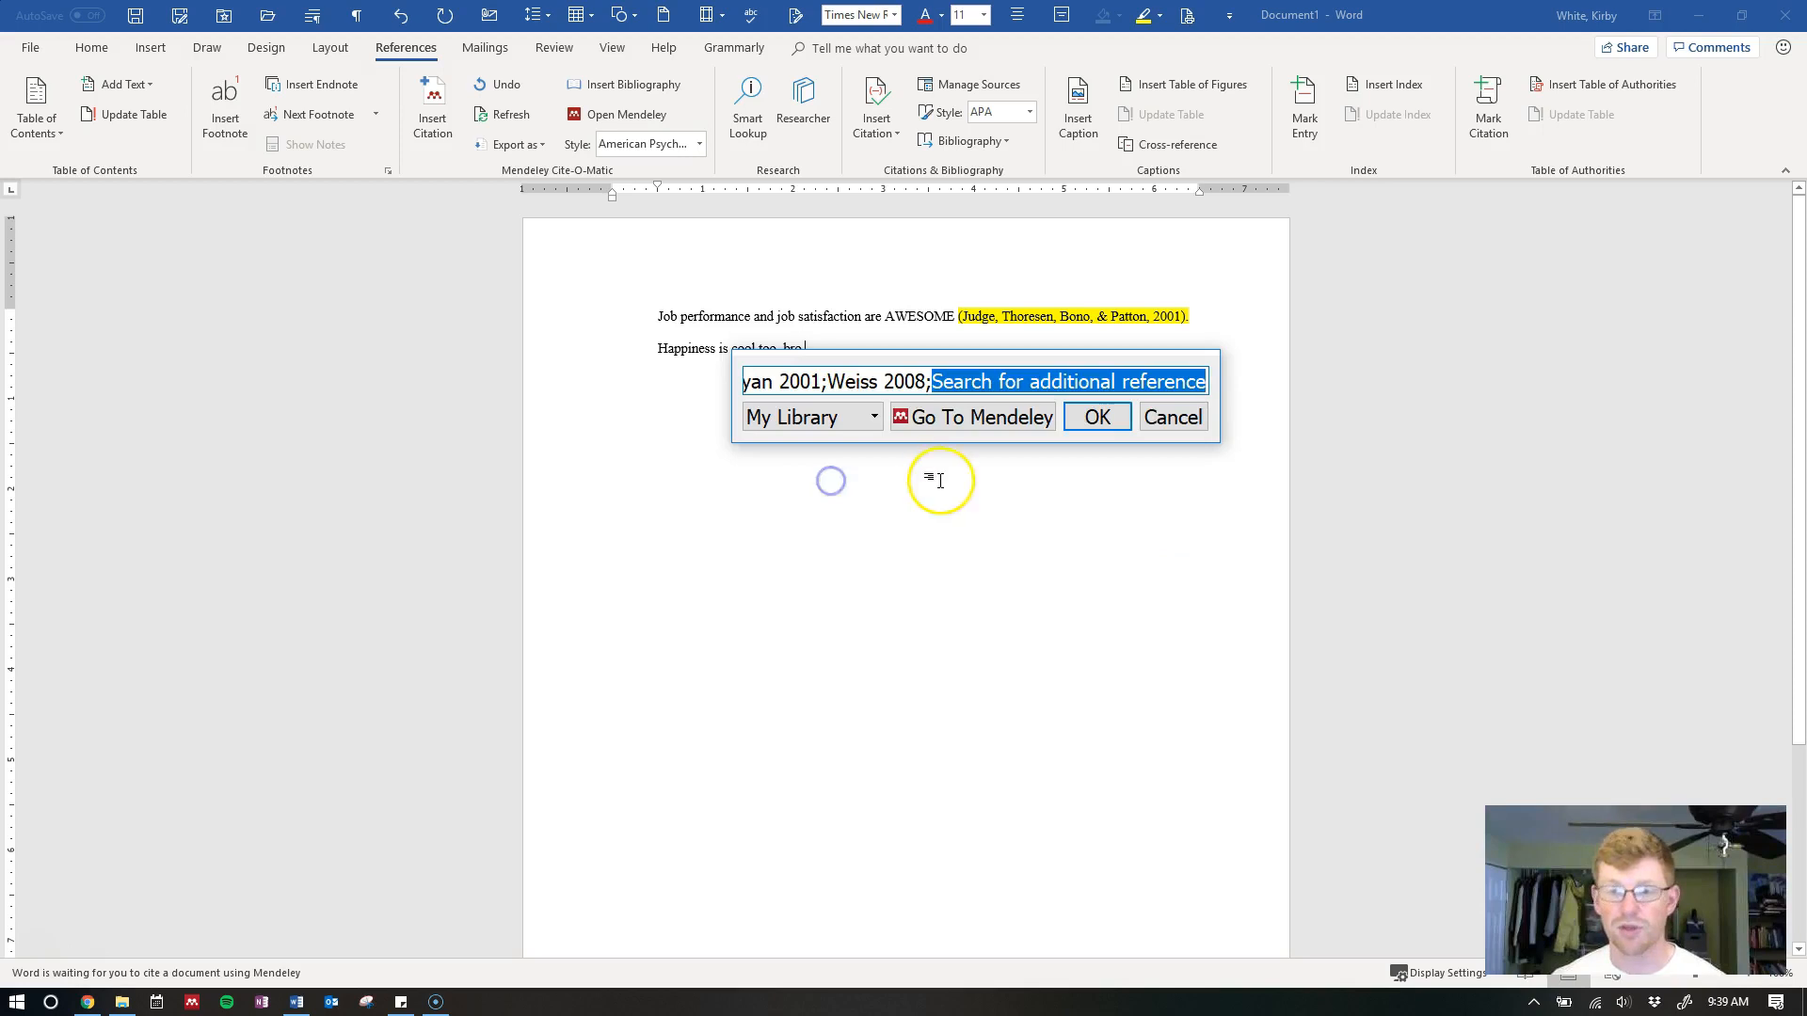
click(835, 382)
click(760, 381)
click(894, 381)
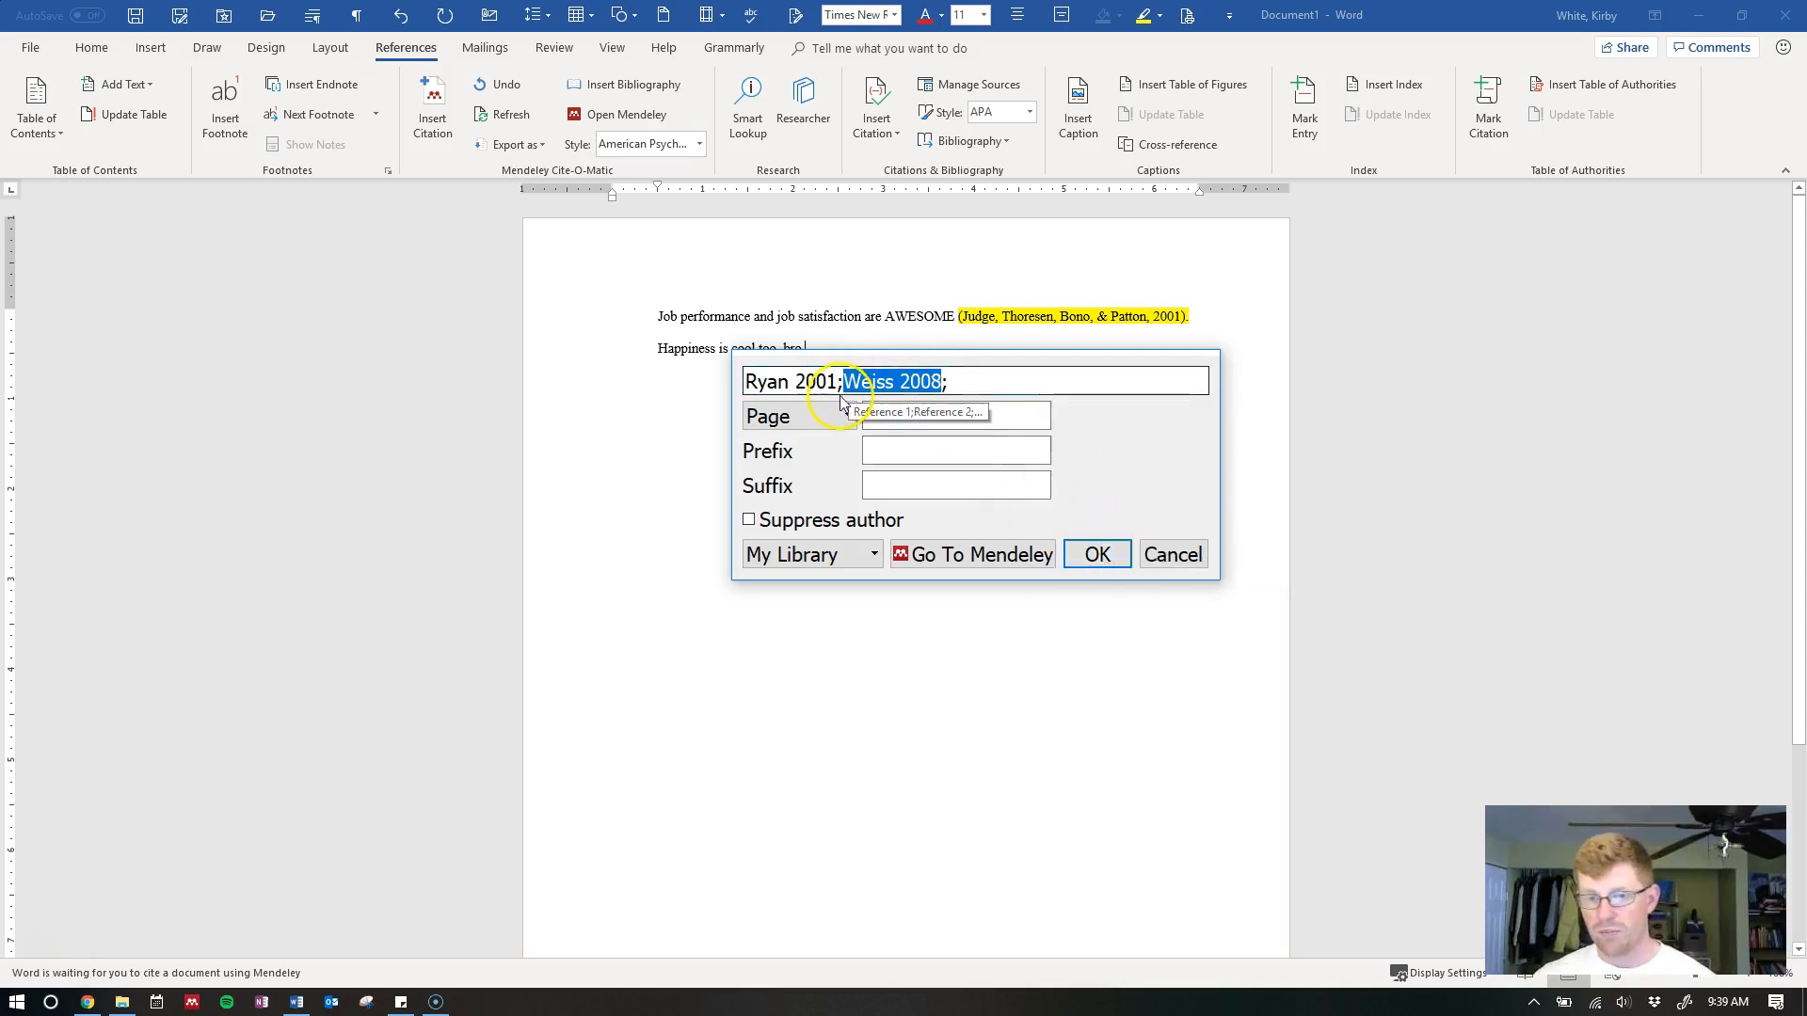
click(1094, 559)
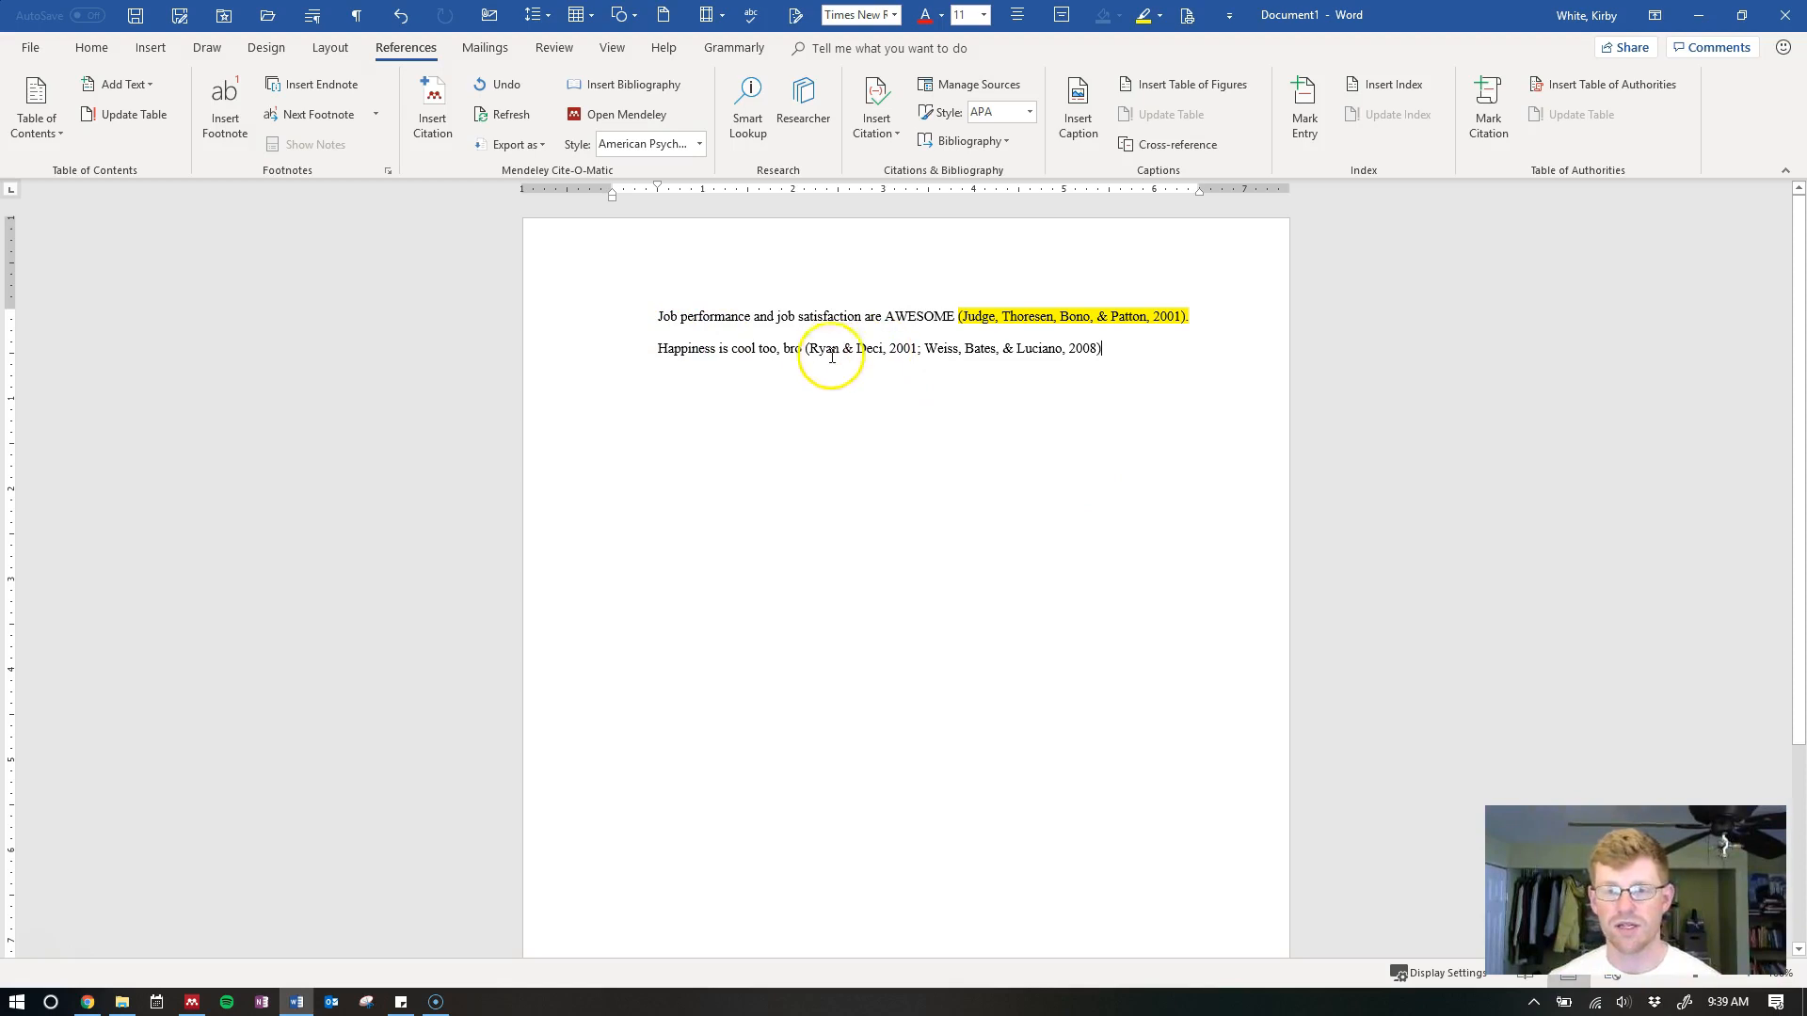
Highlight the second citation yellow and type a period after it
click(805, 344)
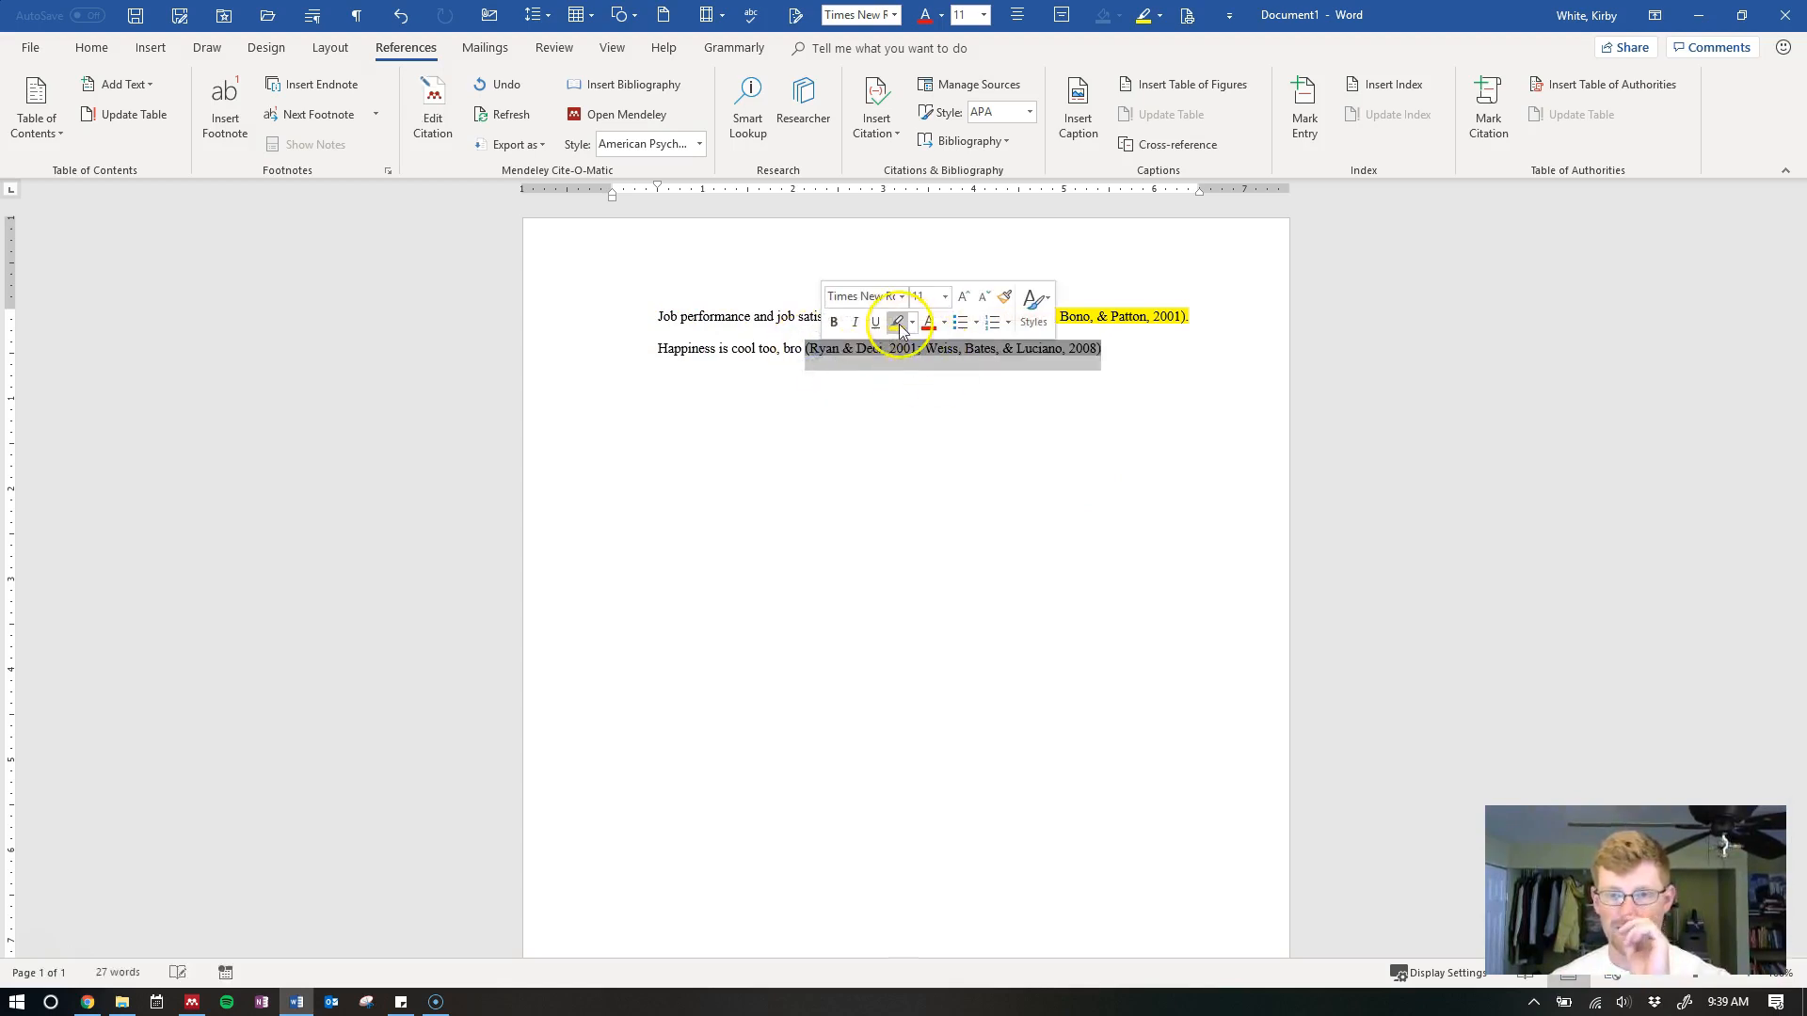
click(918, 320)
click(1122, 365)
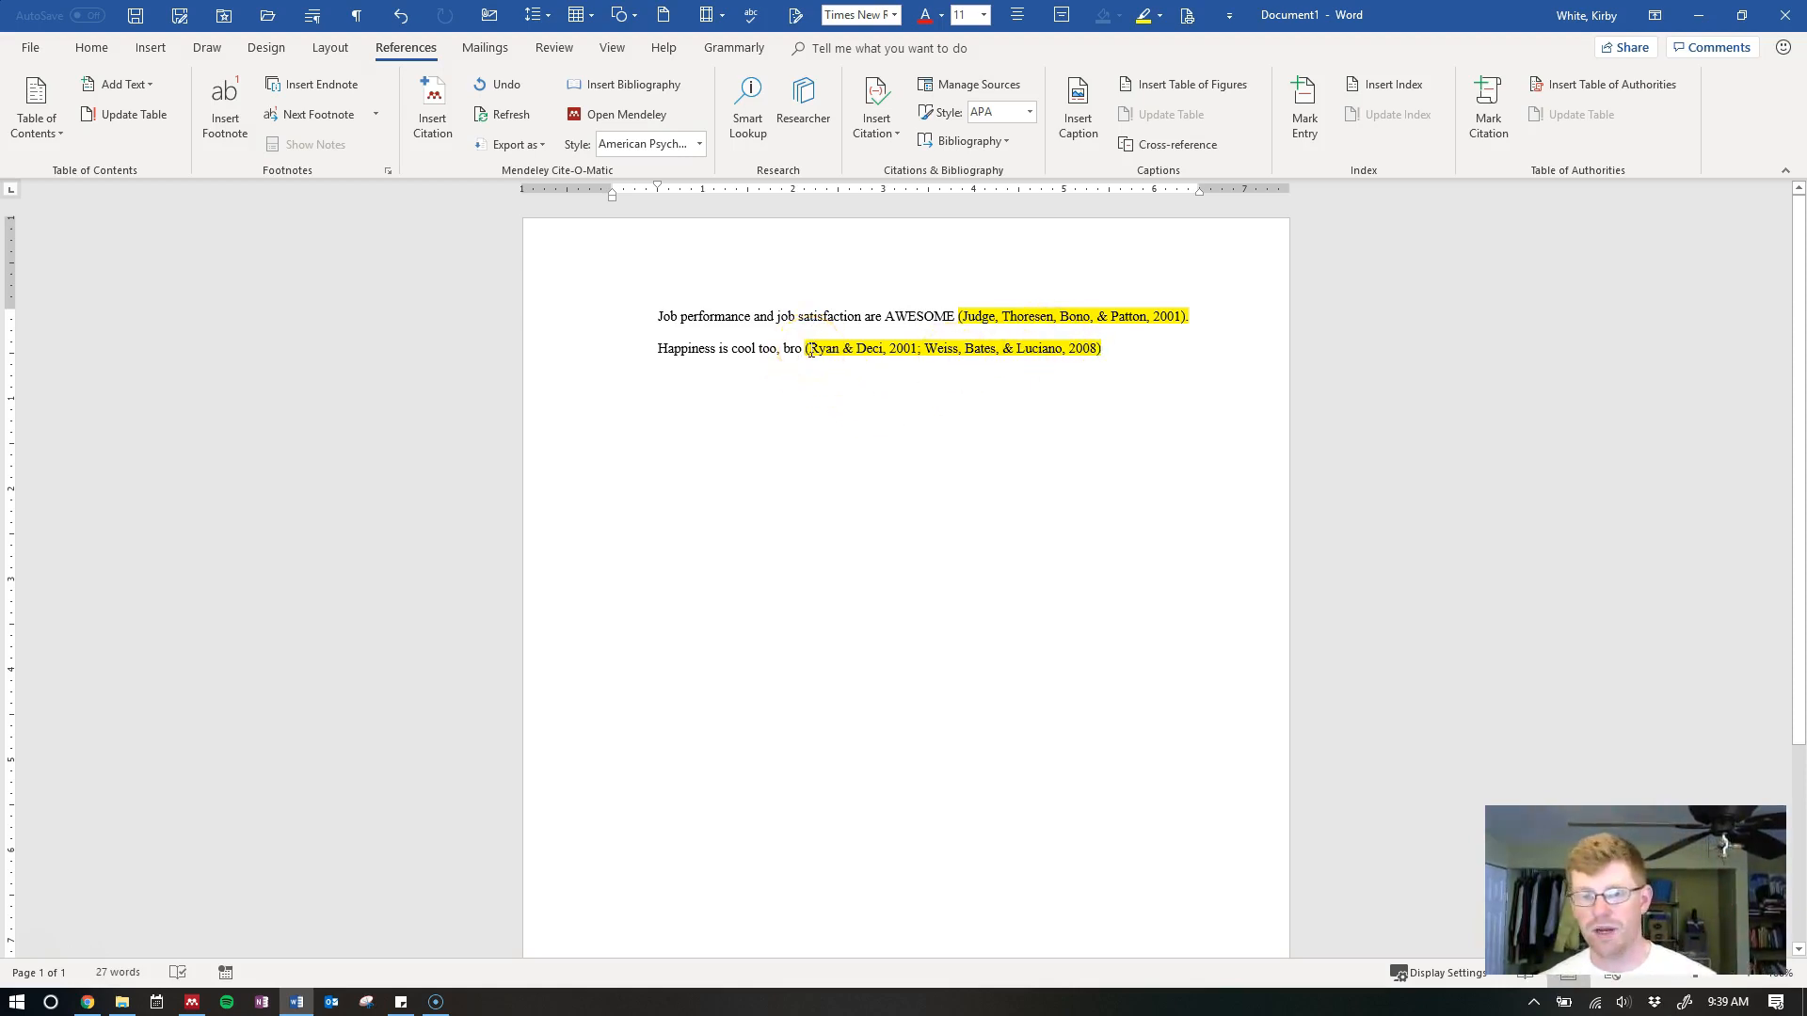
drag(809, 351, 1099, 351)
click(1178, 404)
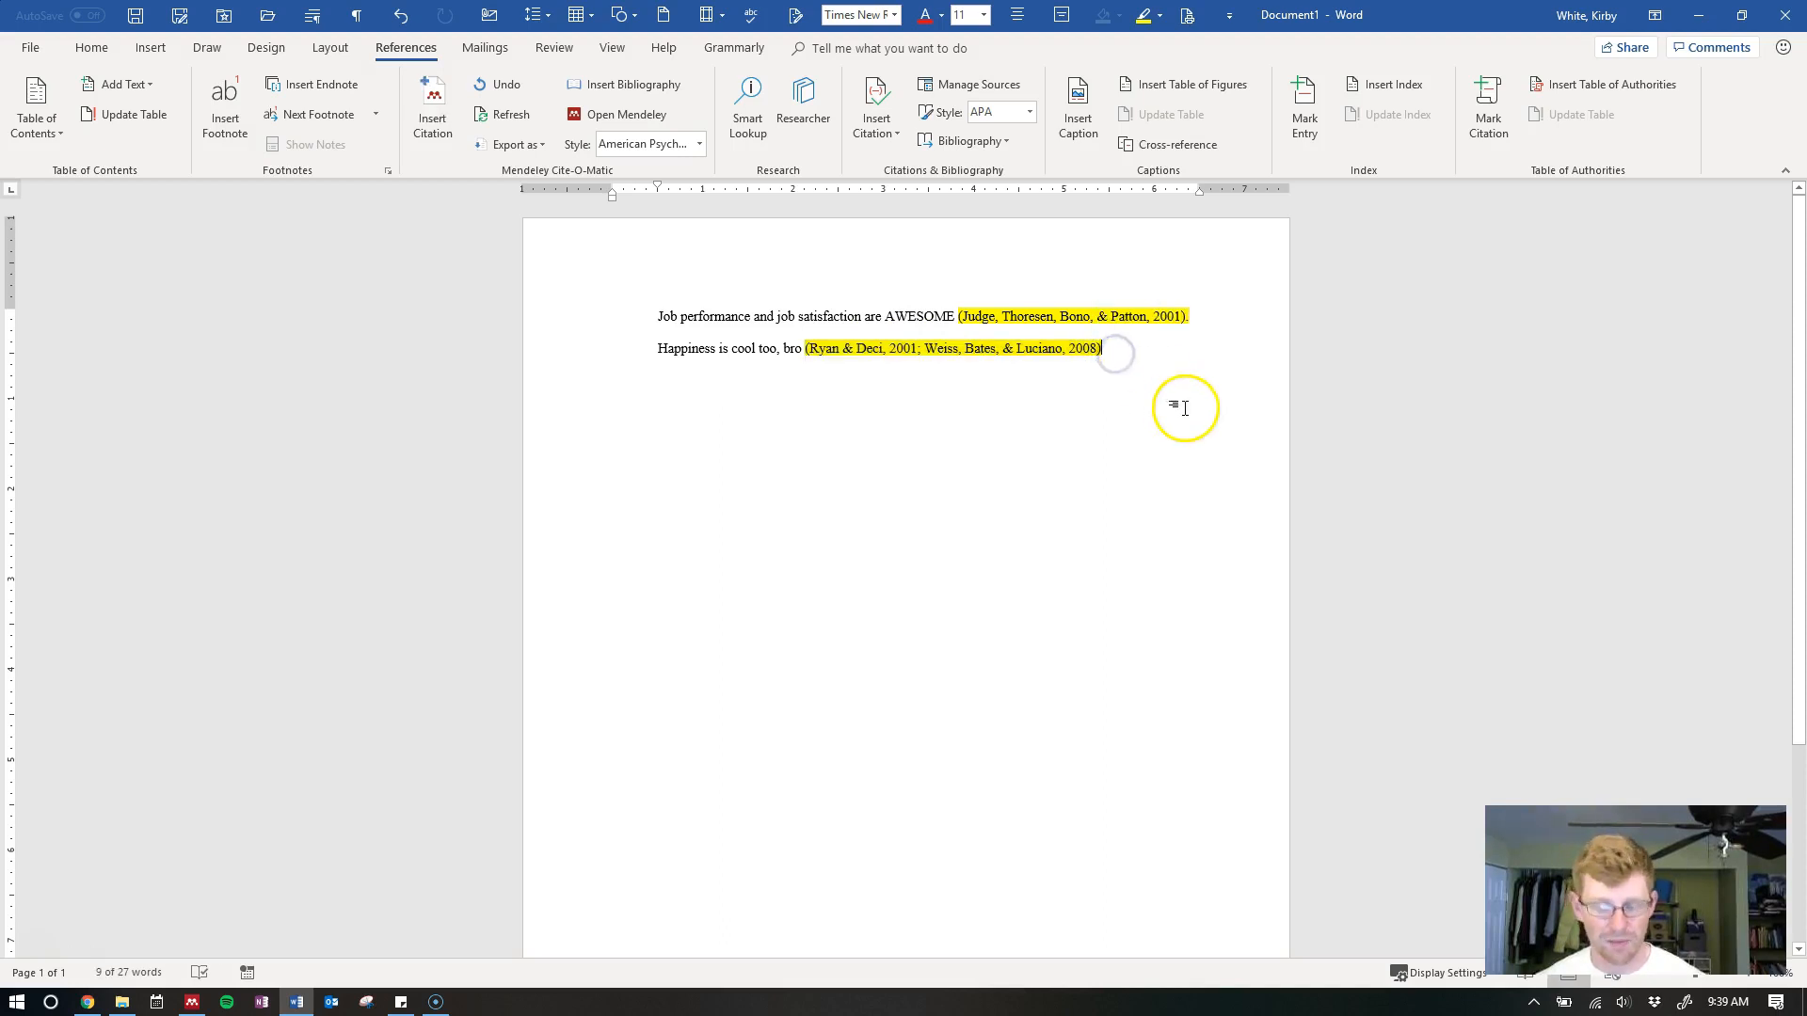
text(.)
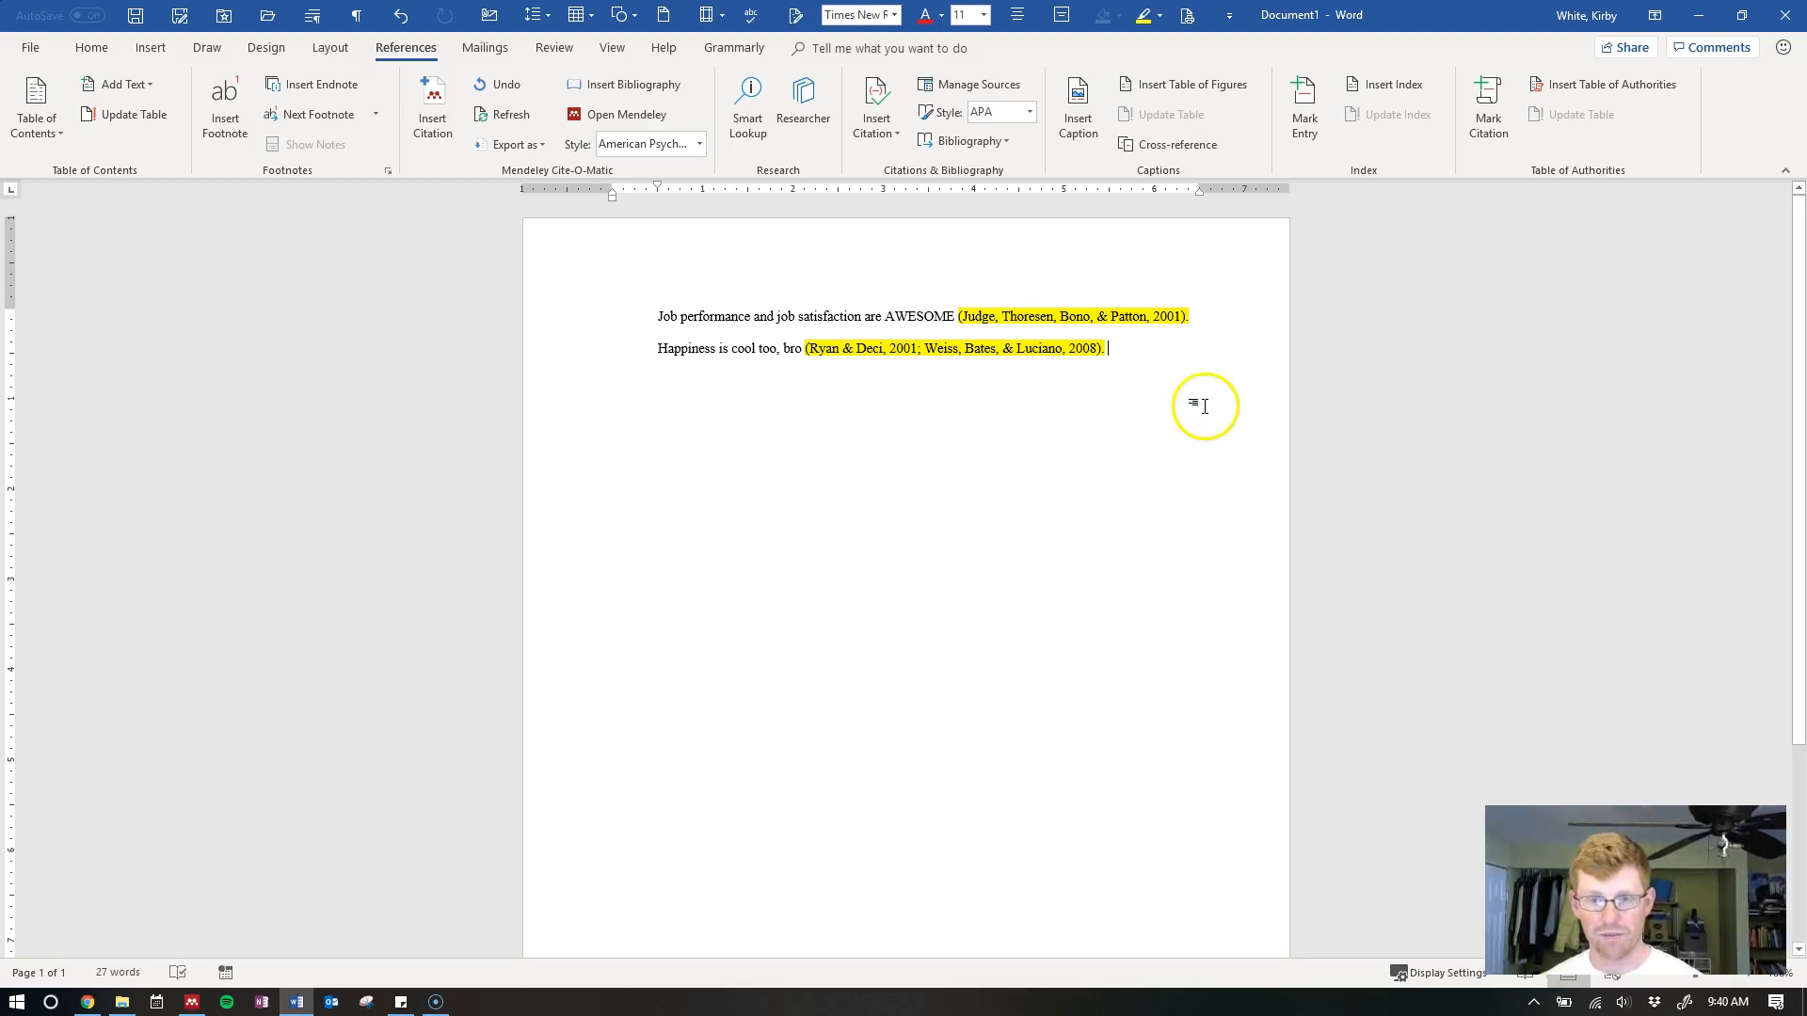
Fix the period placement so the sentence ends with a period after the citation
click(838, 352)
drag(838, 352, 1103, 349)
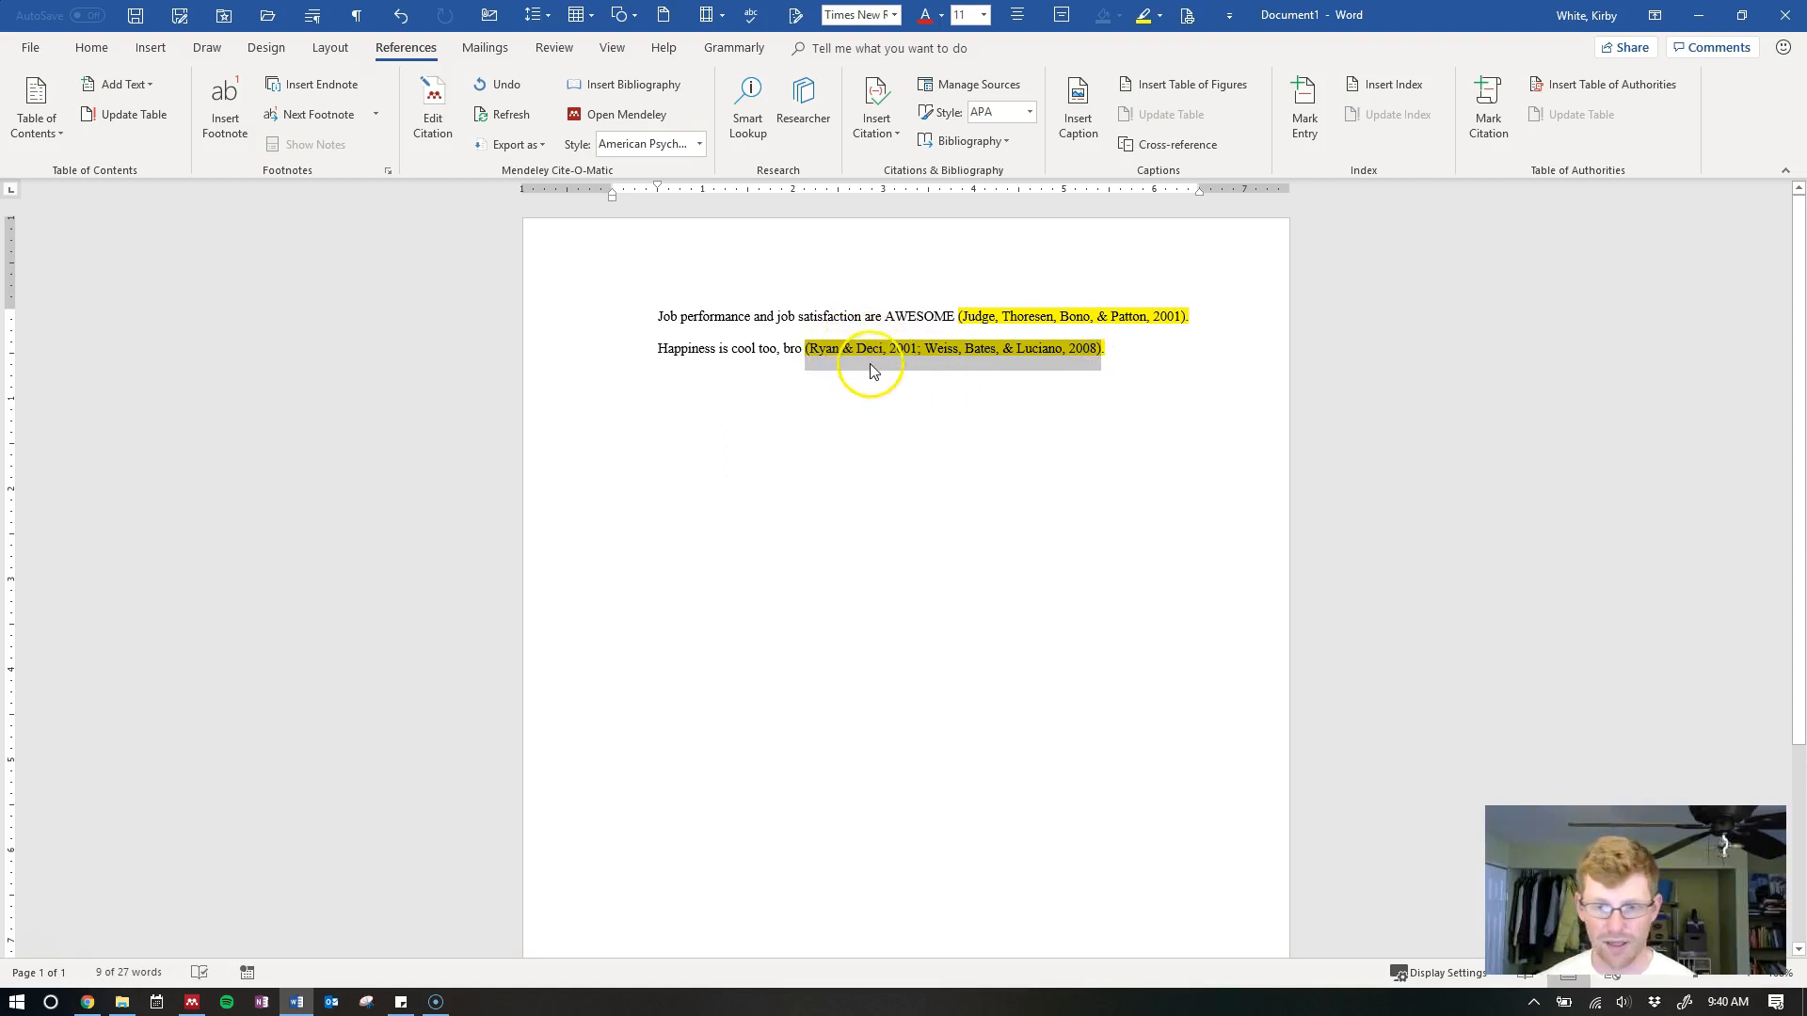
click(1109, 366)
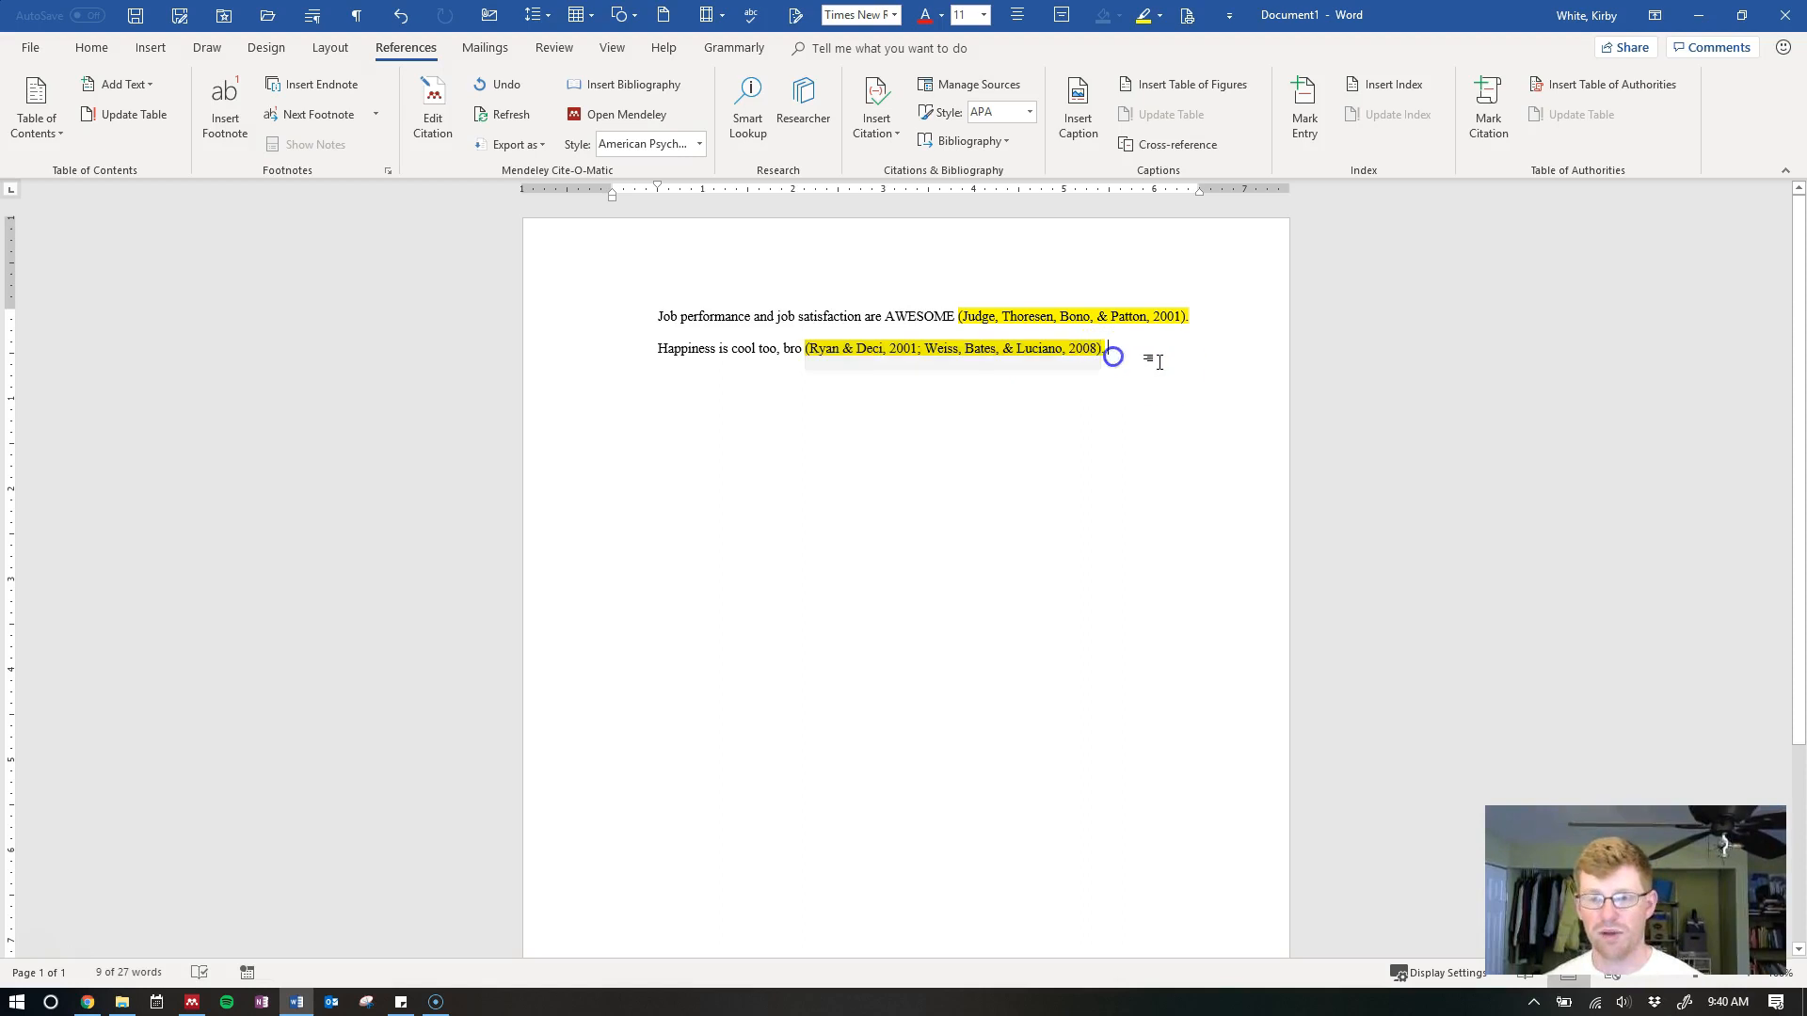
key(ctrl+z)
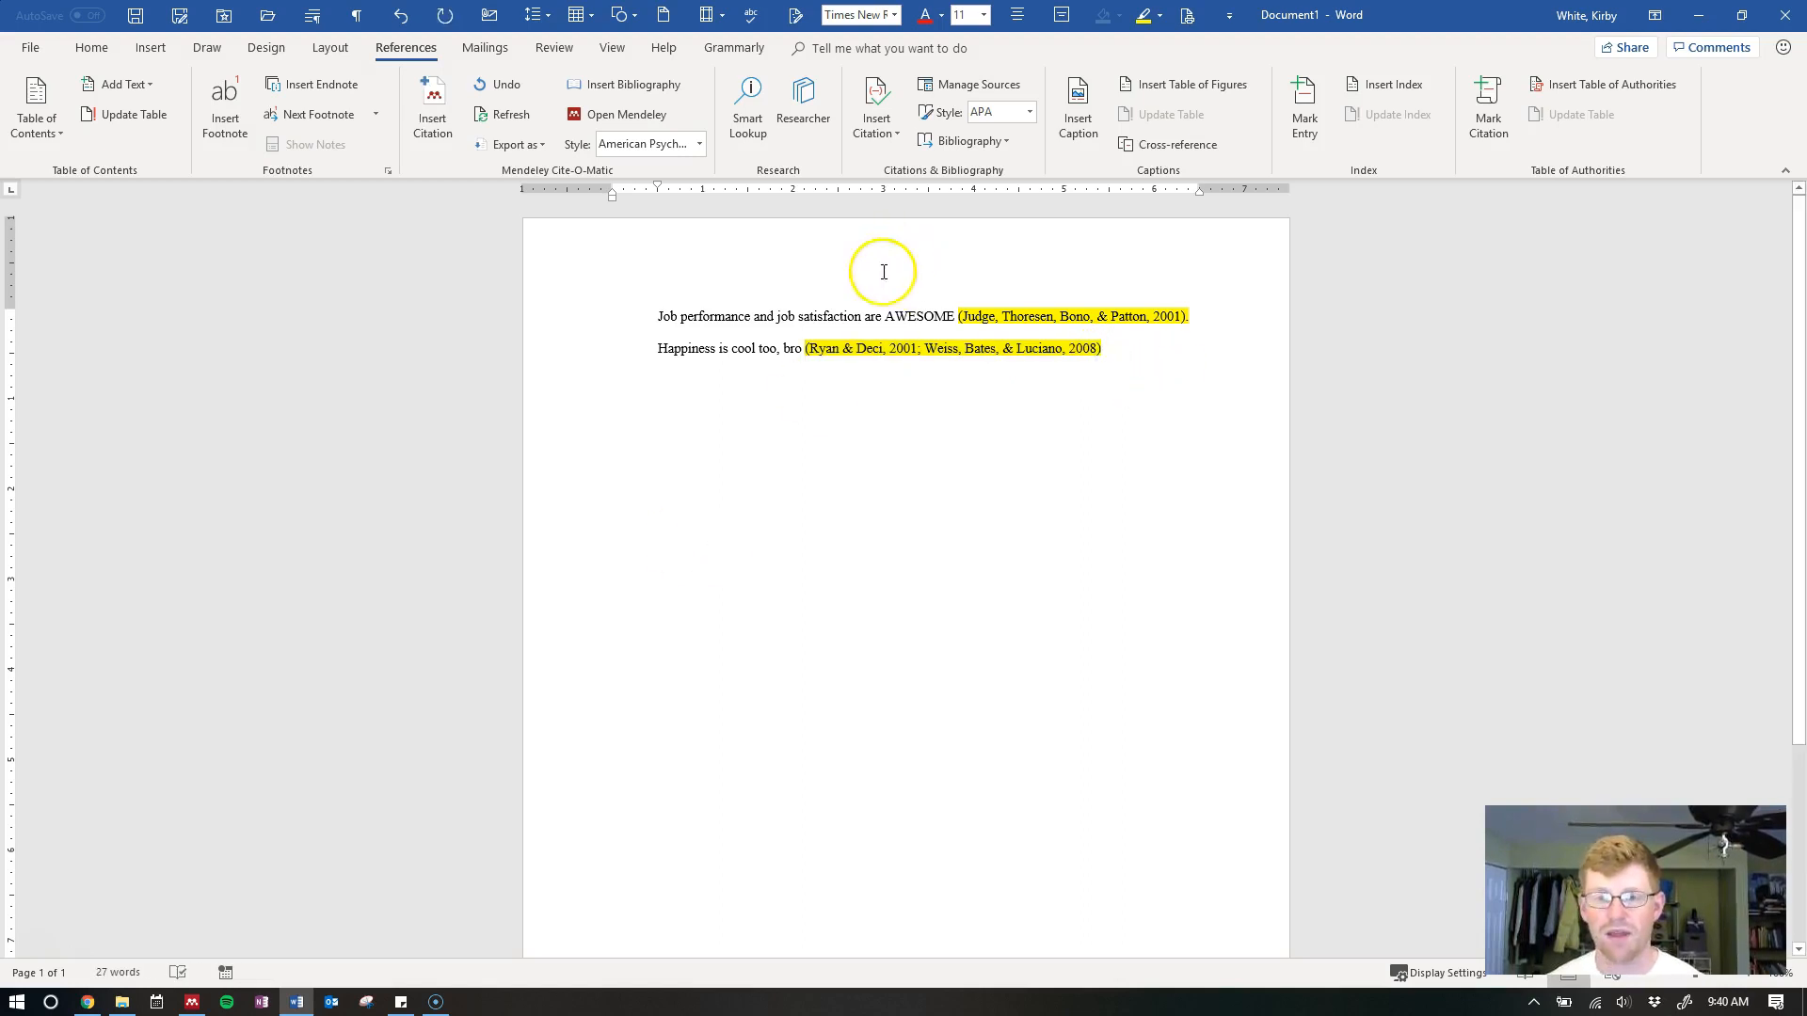
click(801, 348)
text(.)
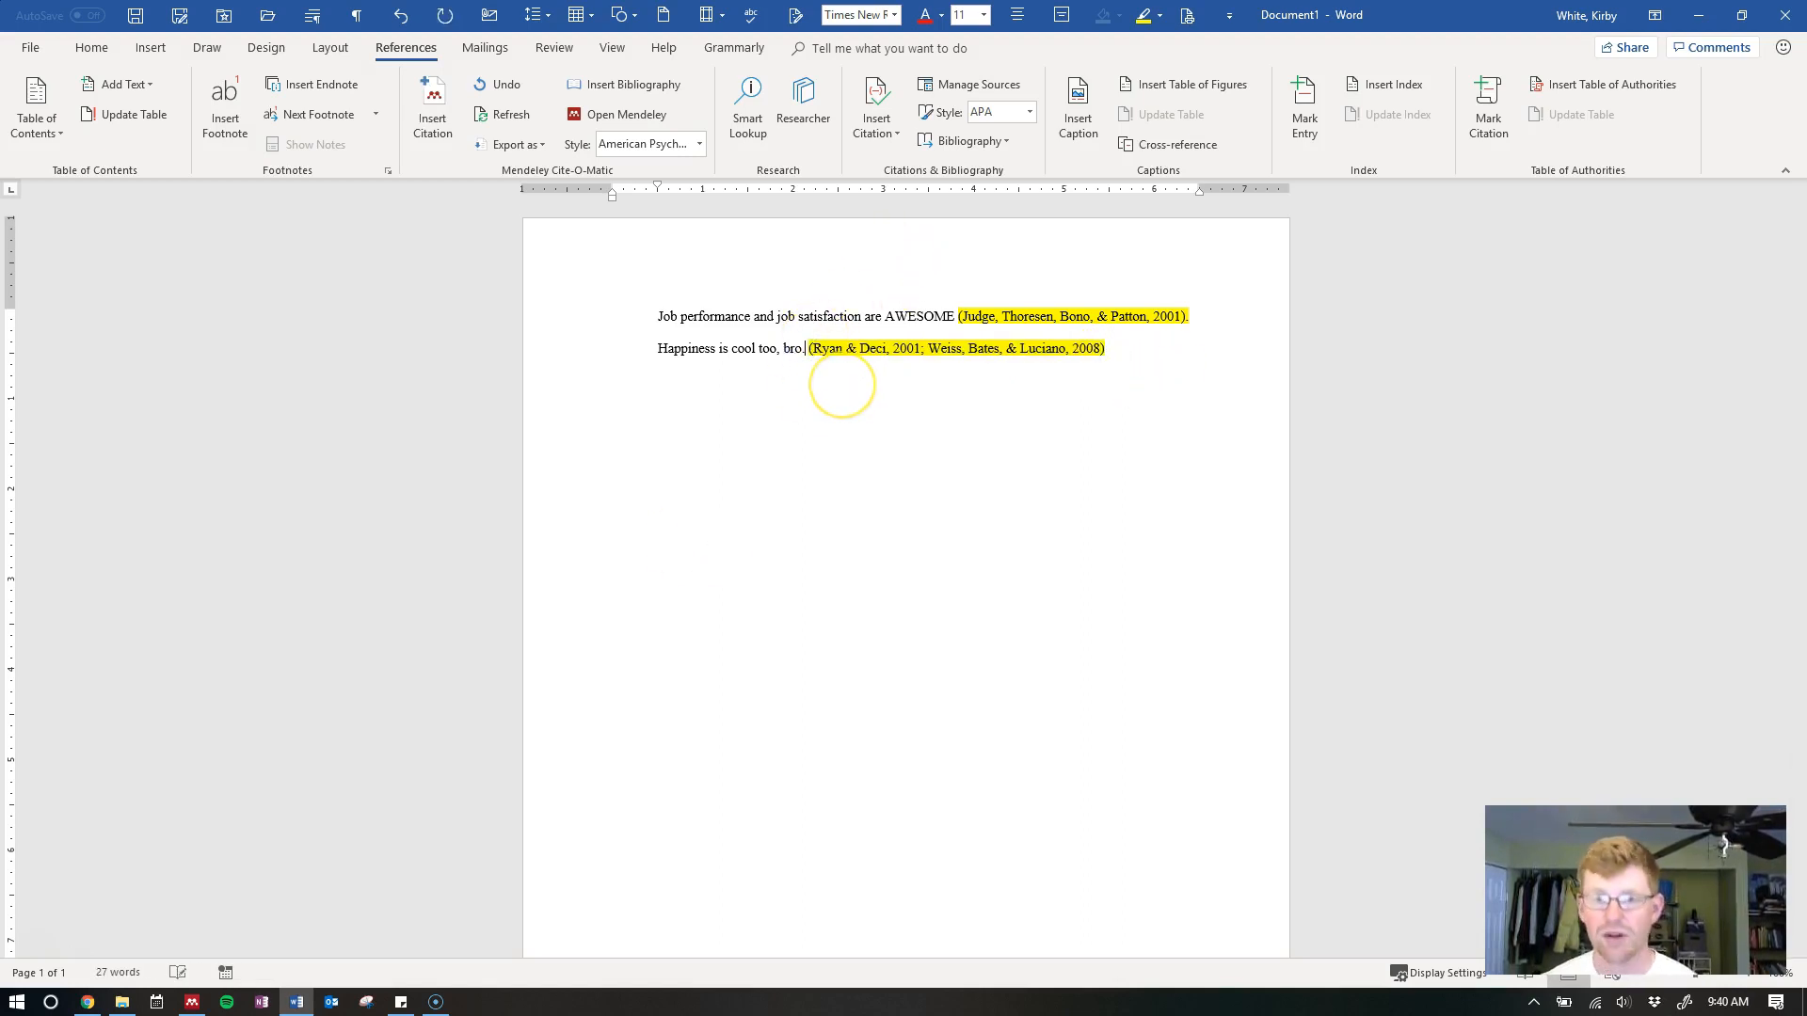
key(Left)
key(BackSpace)
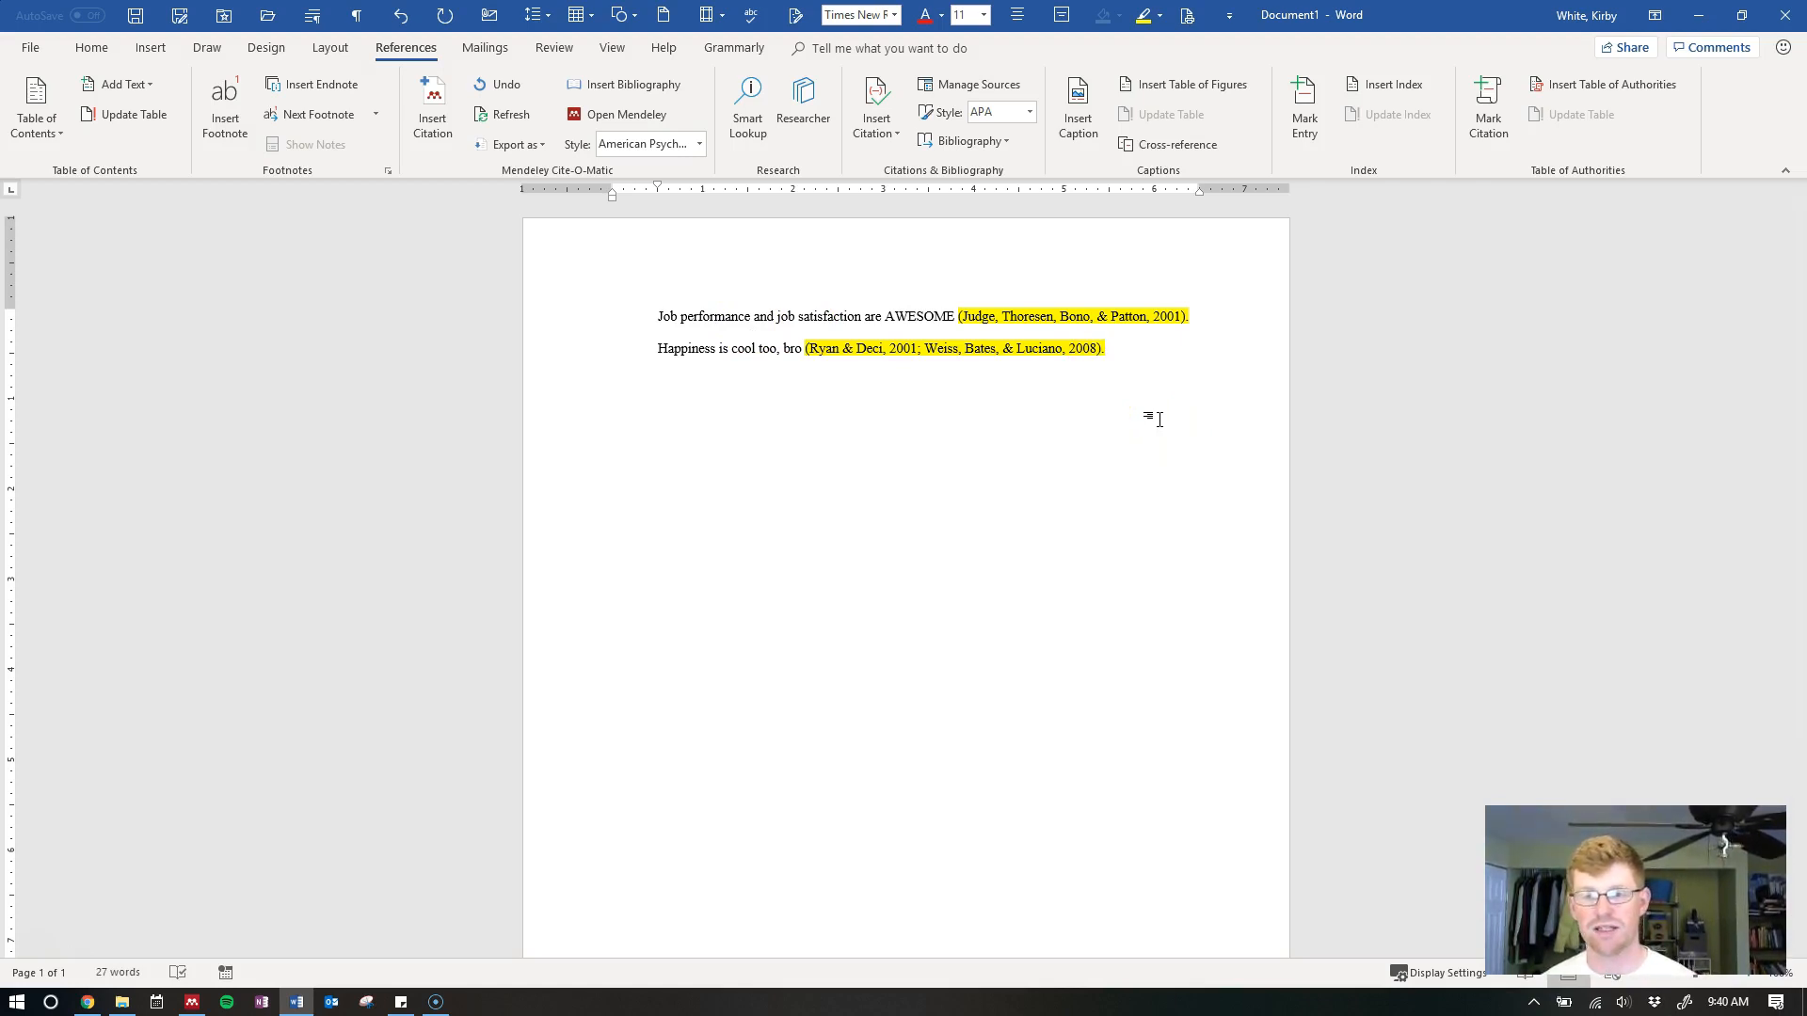
Edit the first citation to add Alessandri, Borgogni, & Latham 2017 via a 'job performance' search
click(1035, 346)
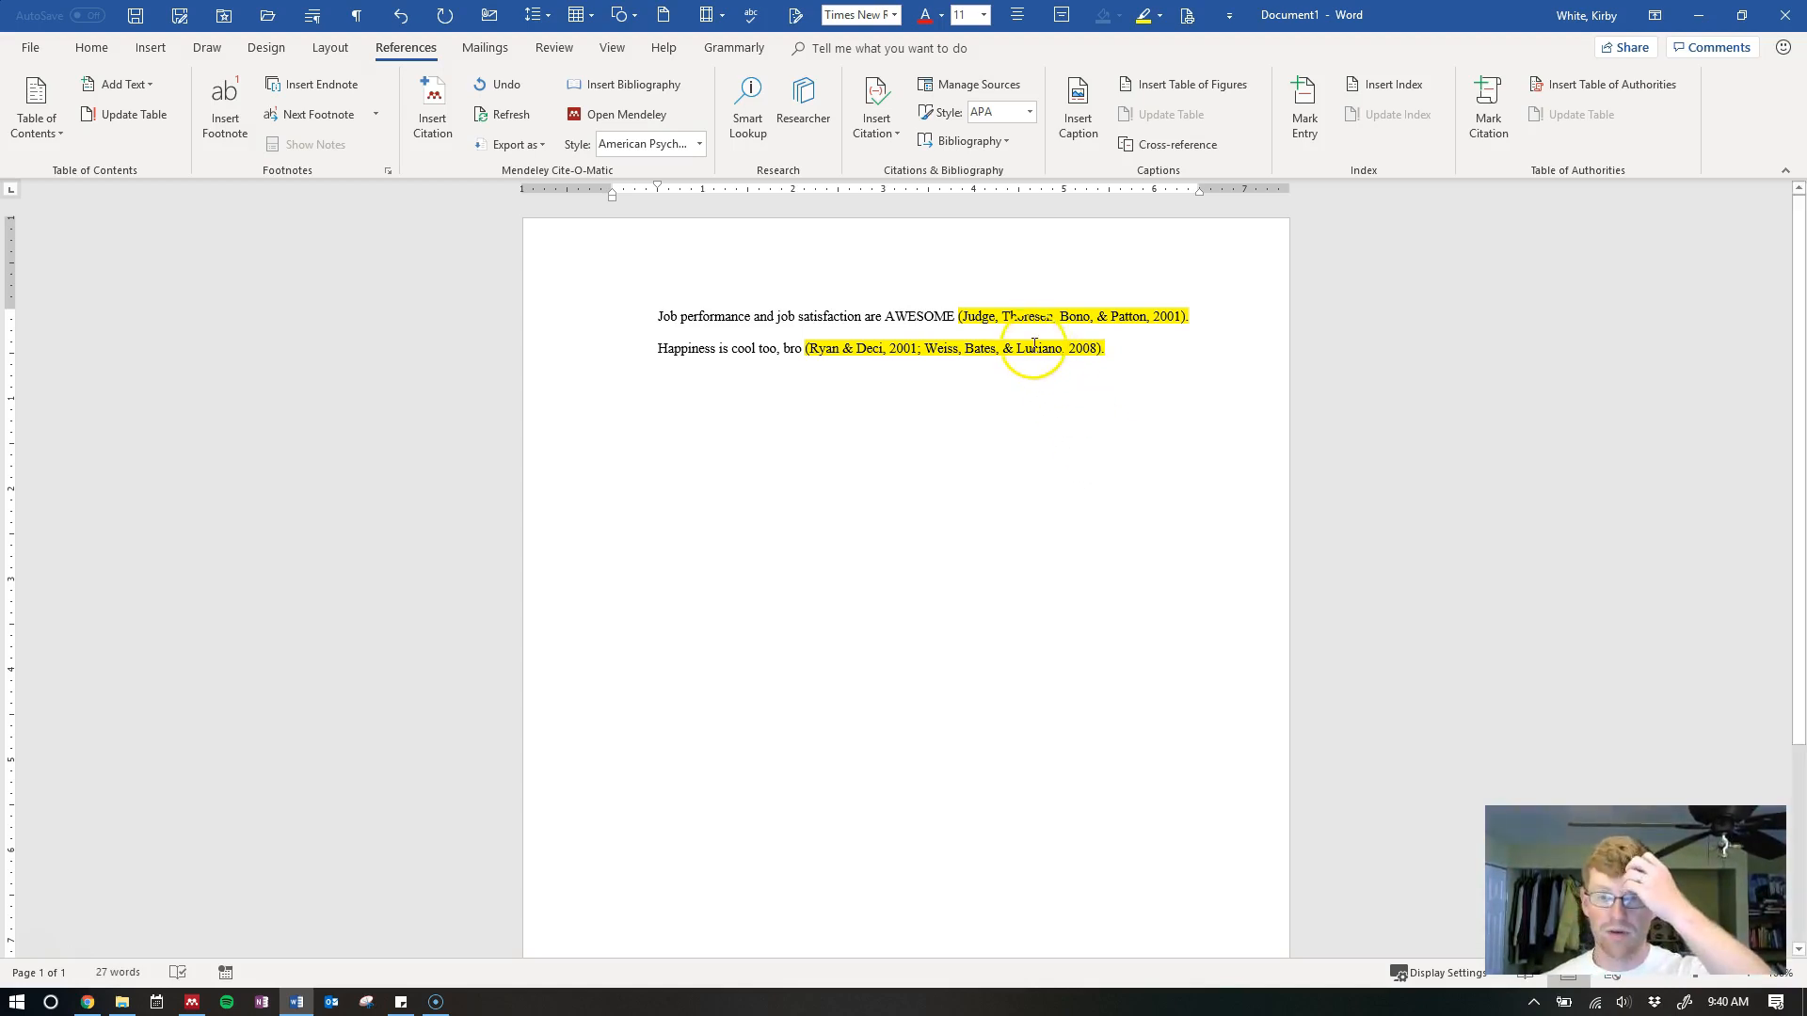
click(1054, 316)
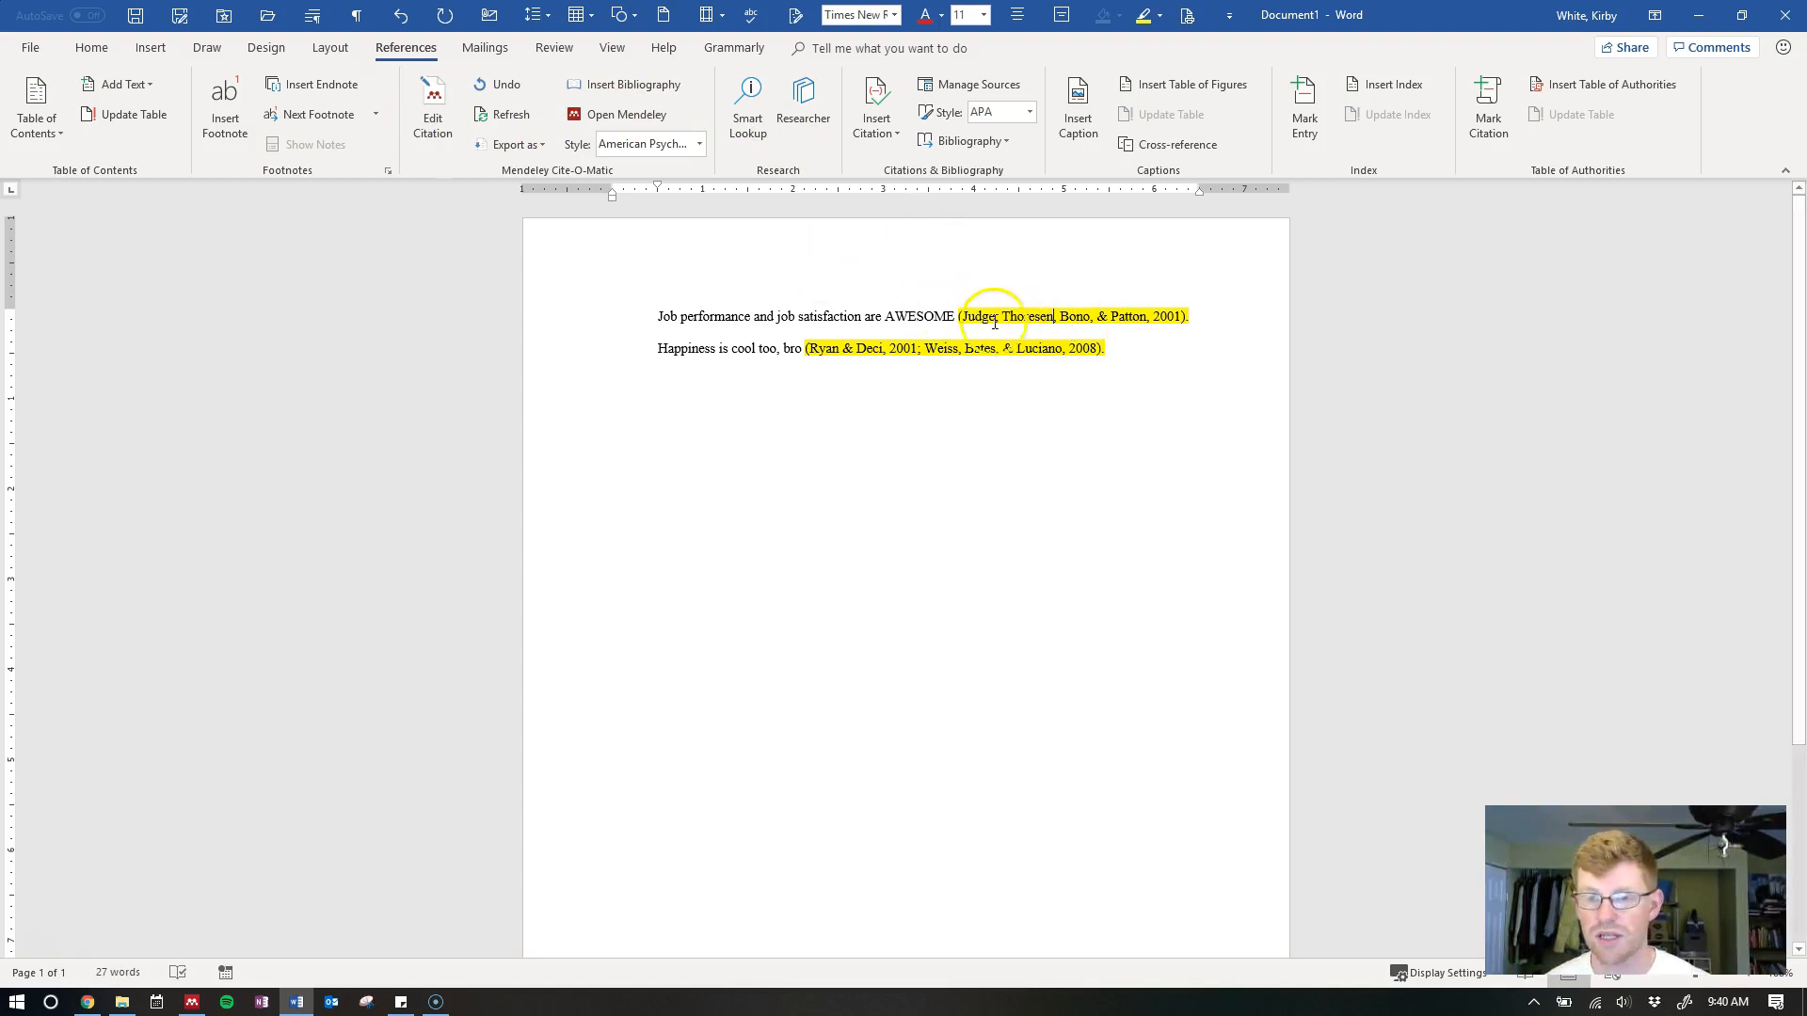
click(433, 134)
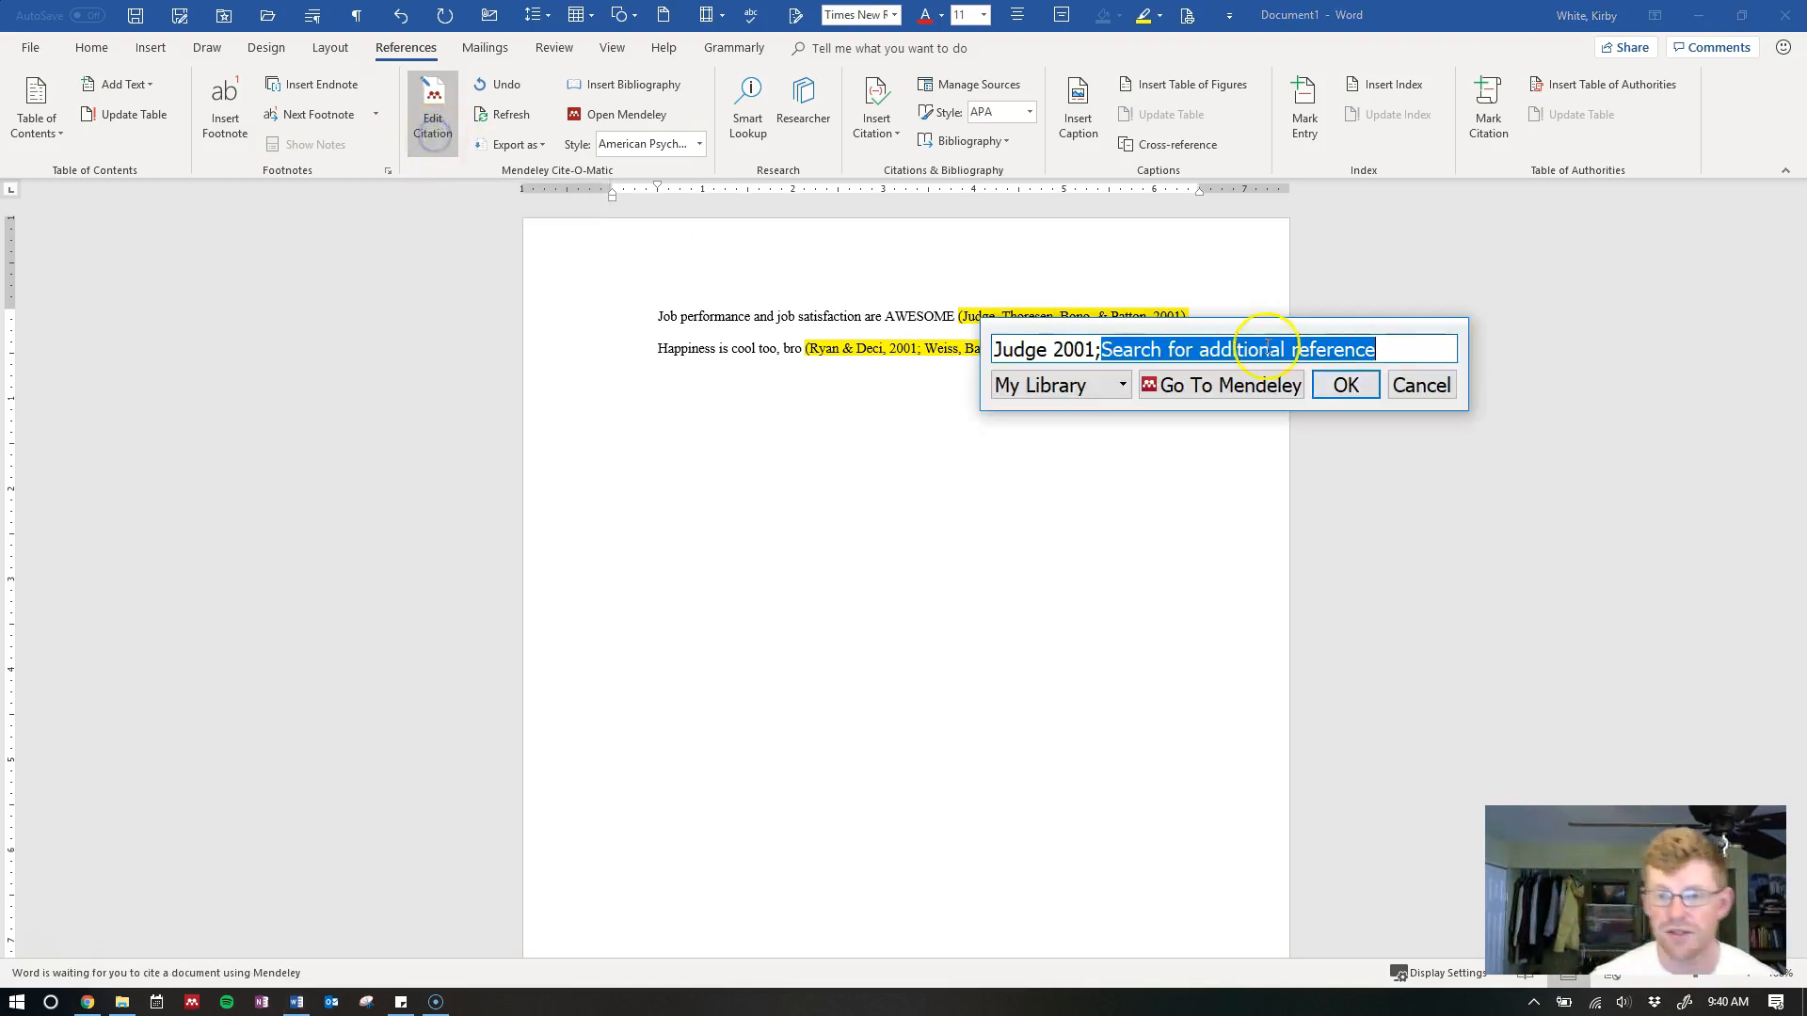
text(job performance)
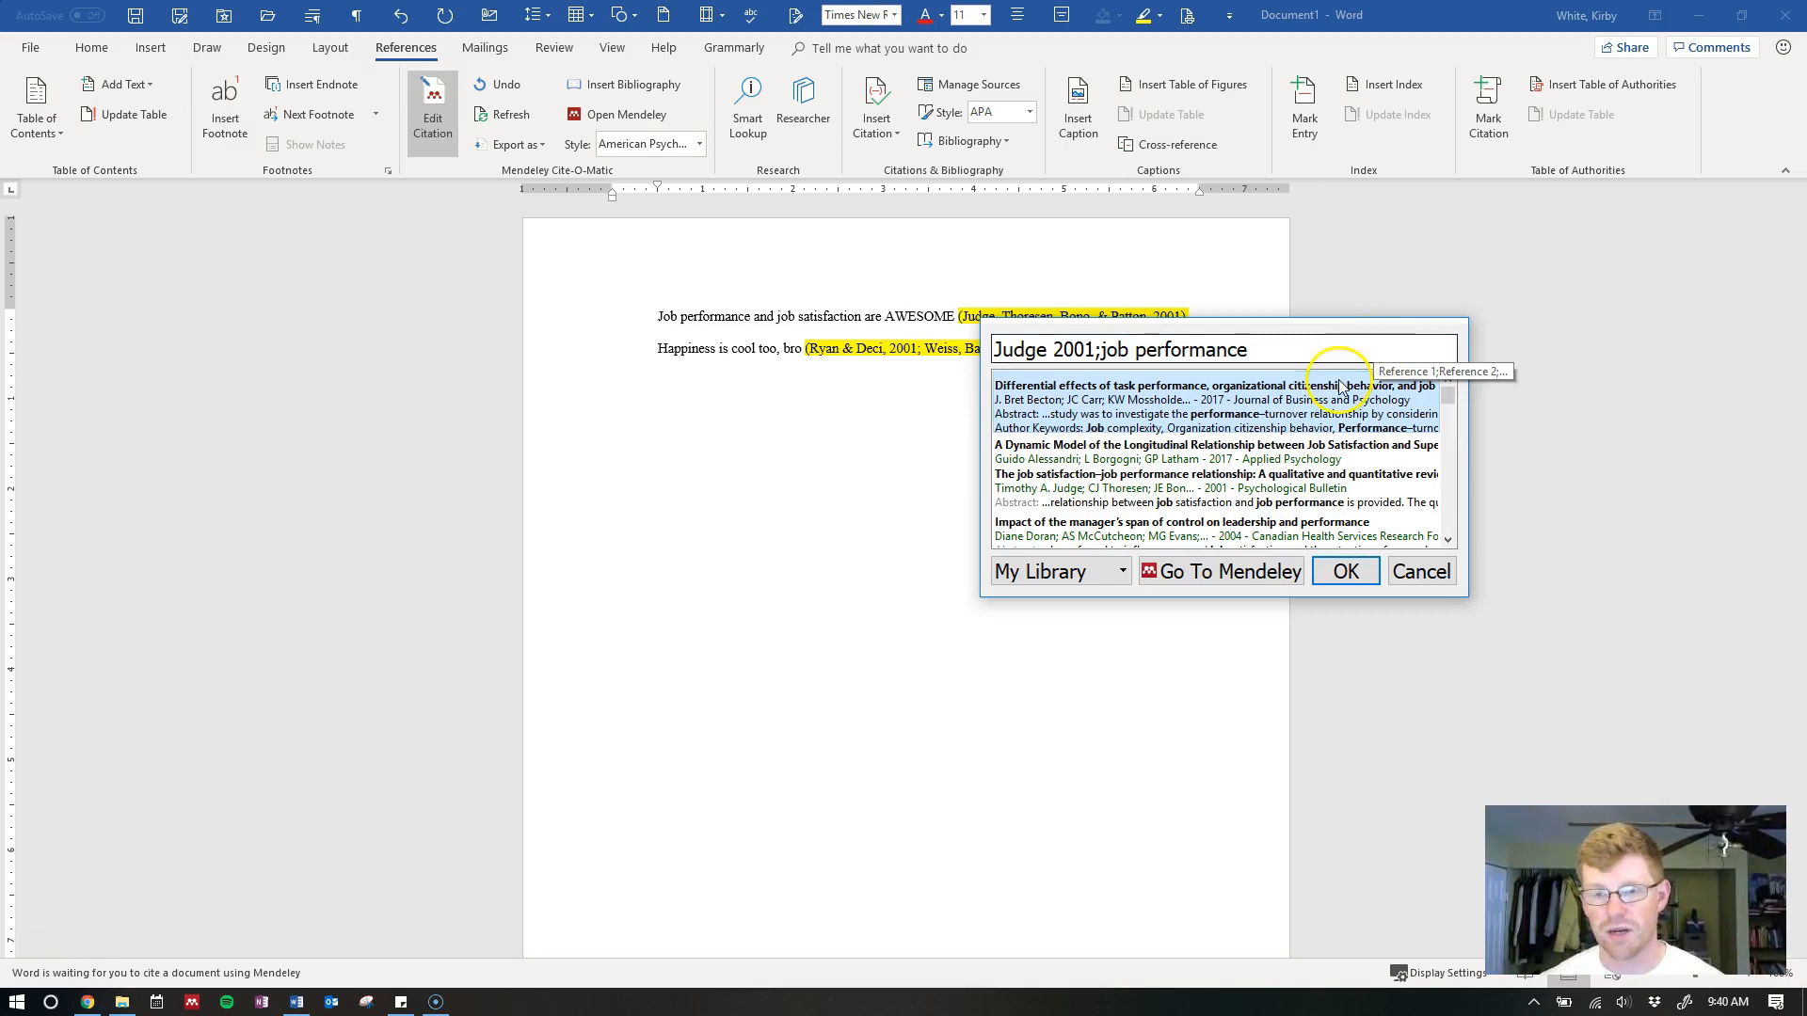
click(1274, 450)
click(1347, 386)
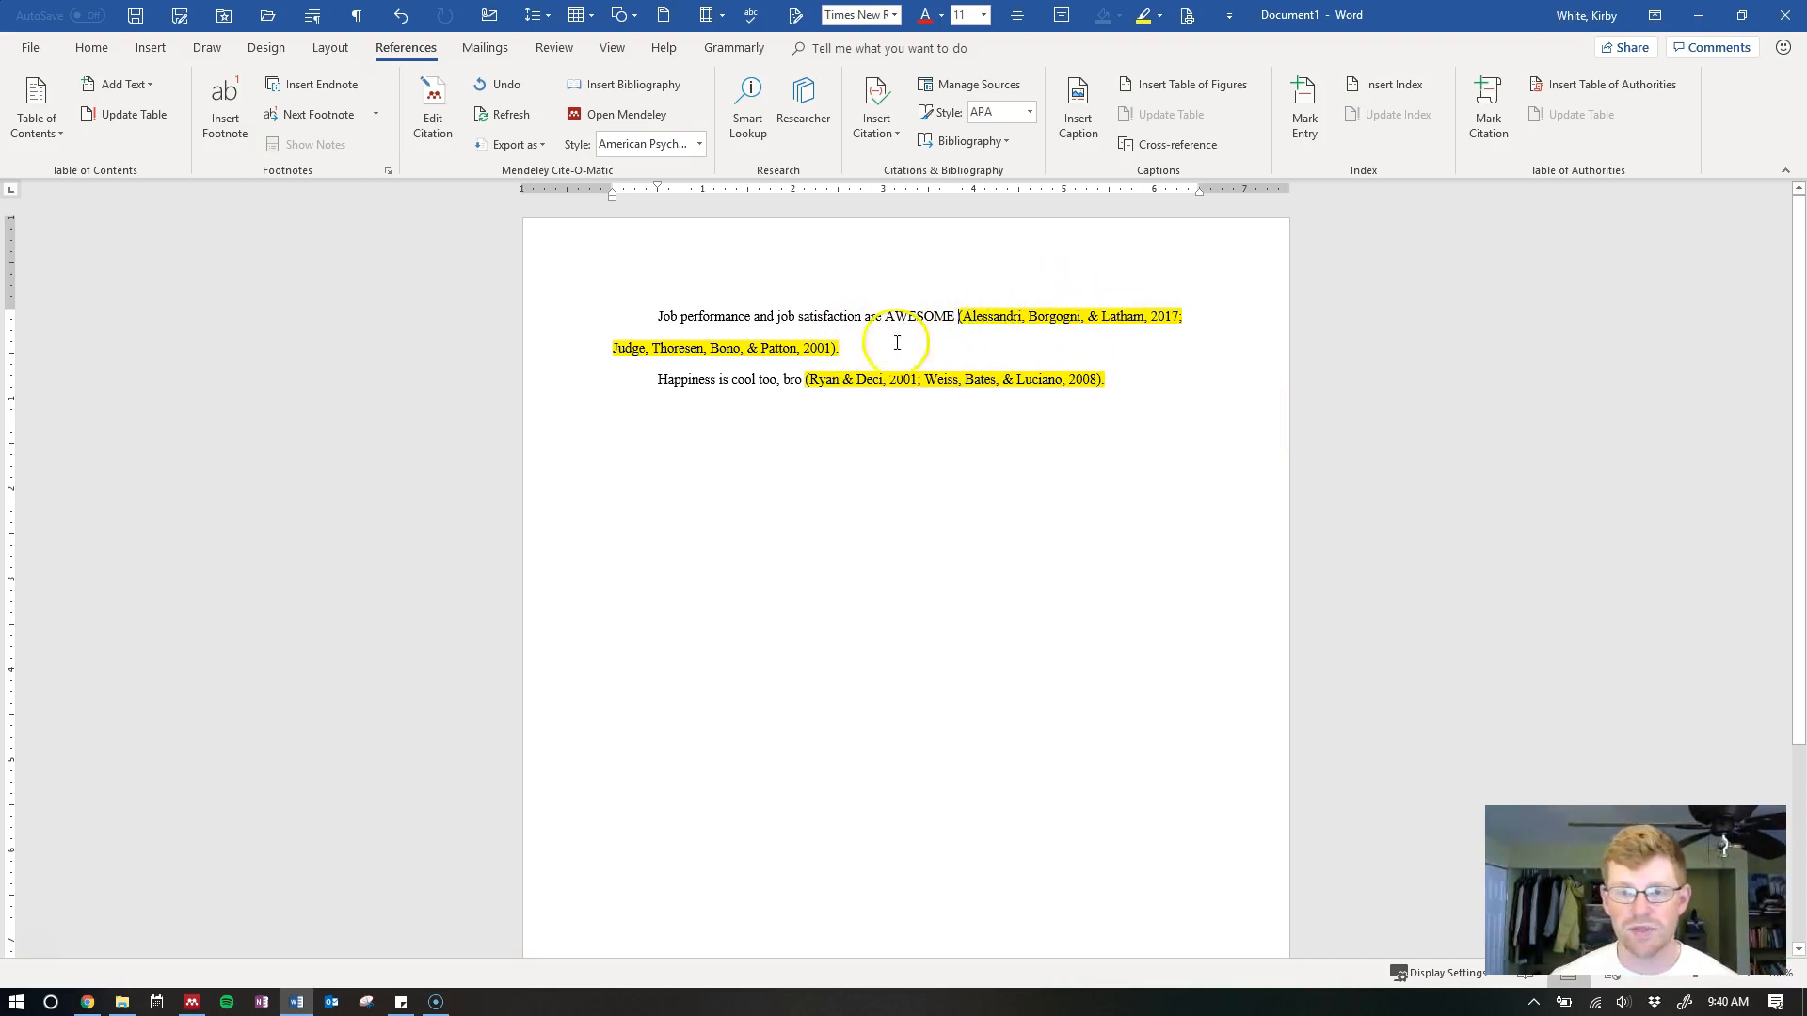
click(973, 321)
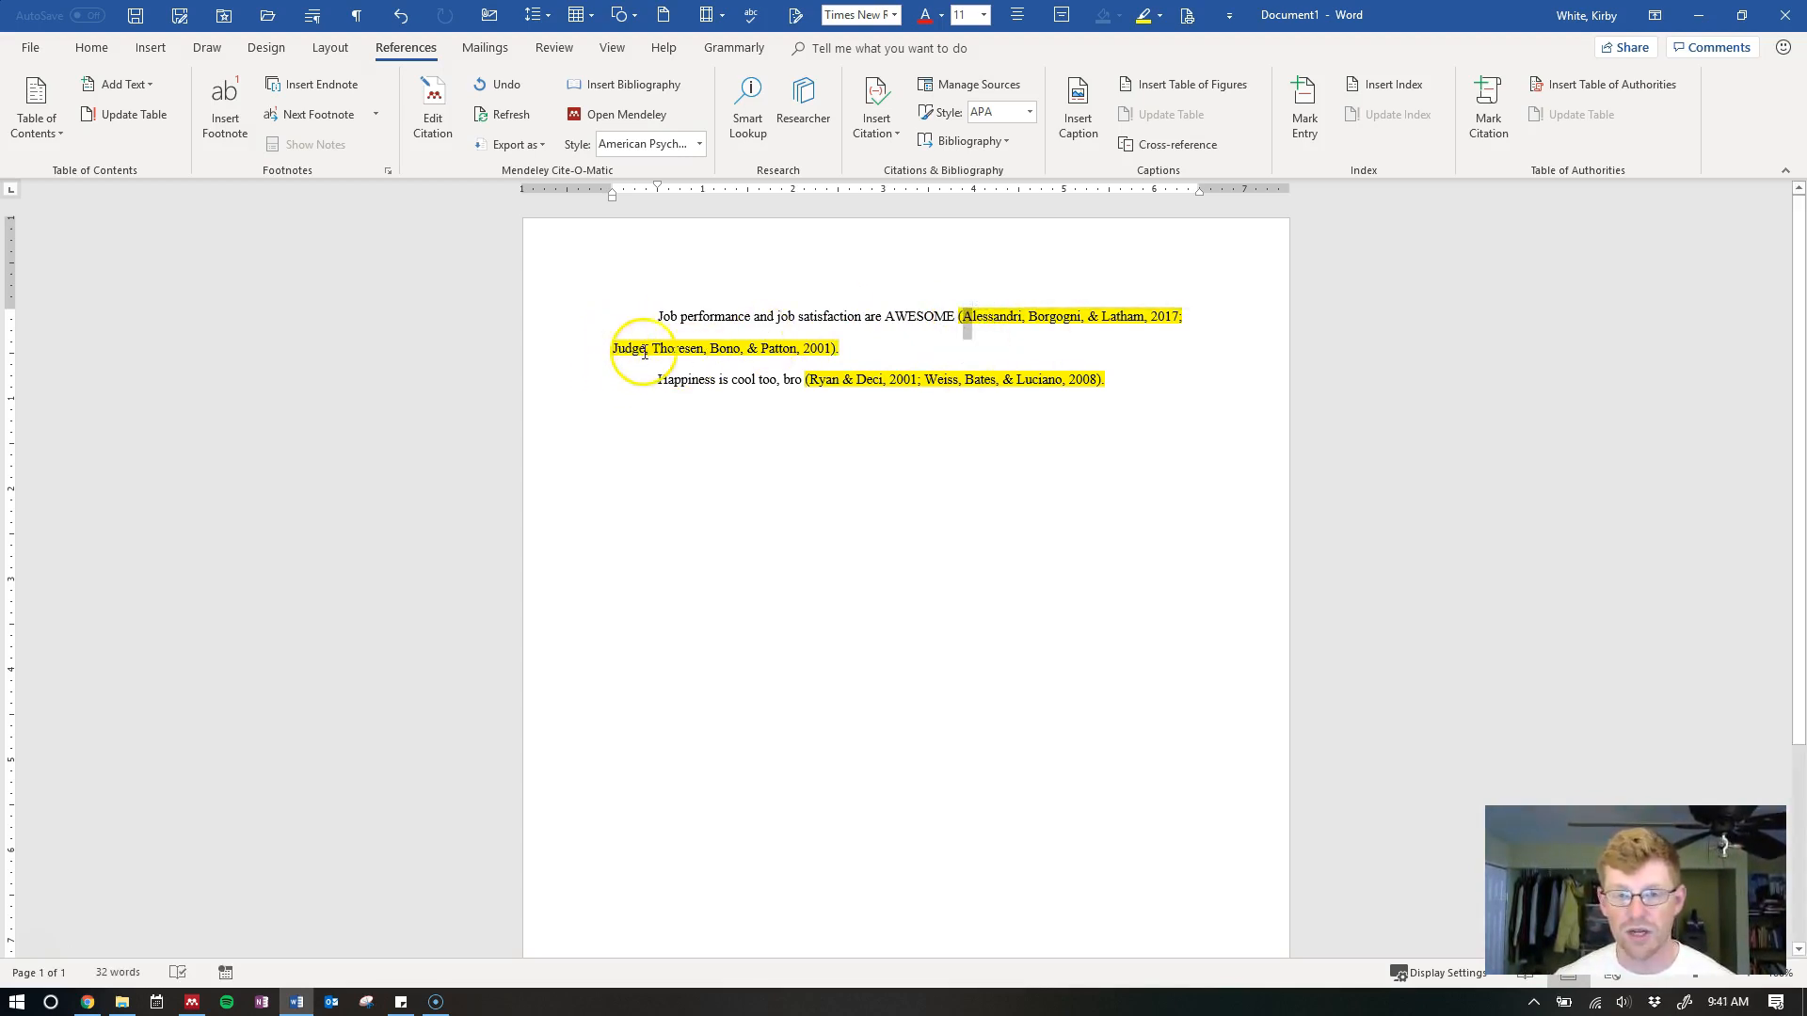
double_click(1006, 318)
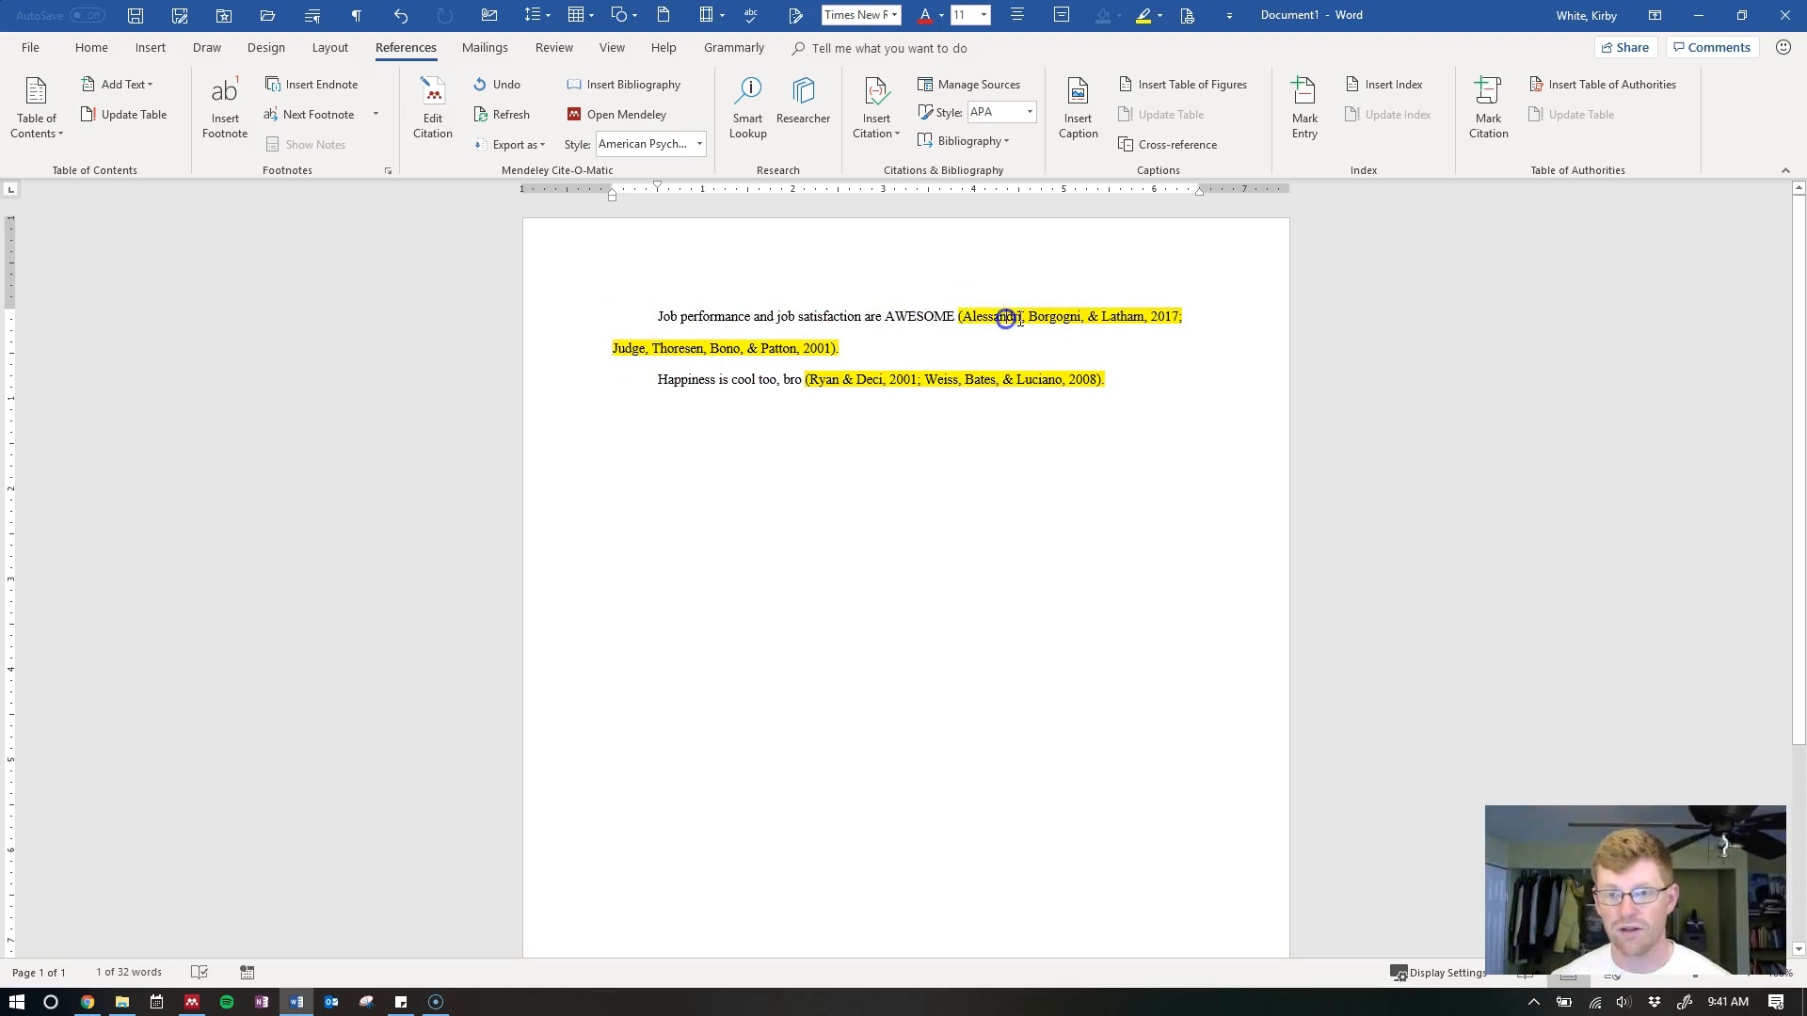
Delete the Alessandri 2017 entry so the first citation cites only Judge et al. 2001
click(444, 121)
key(BackSpace)
key(BackSpace)
key(BackSpace)
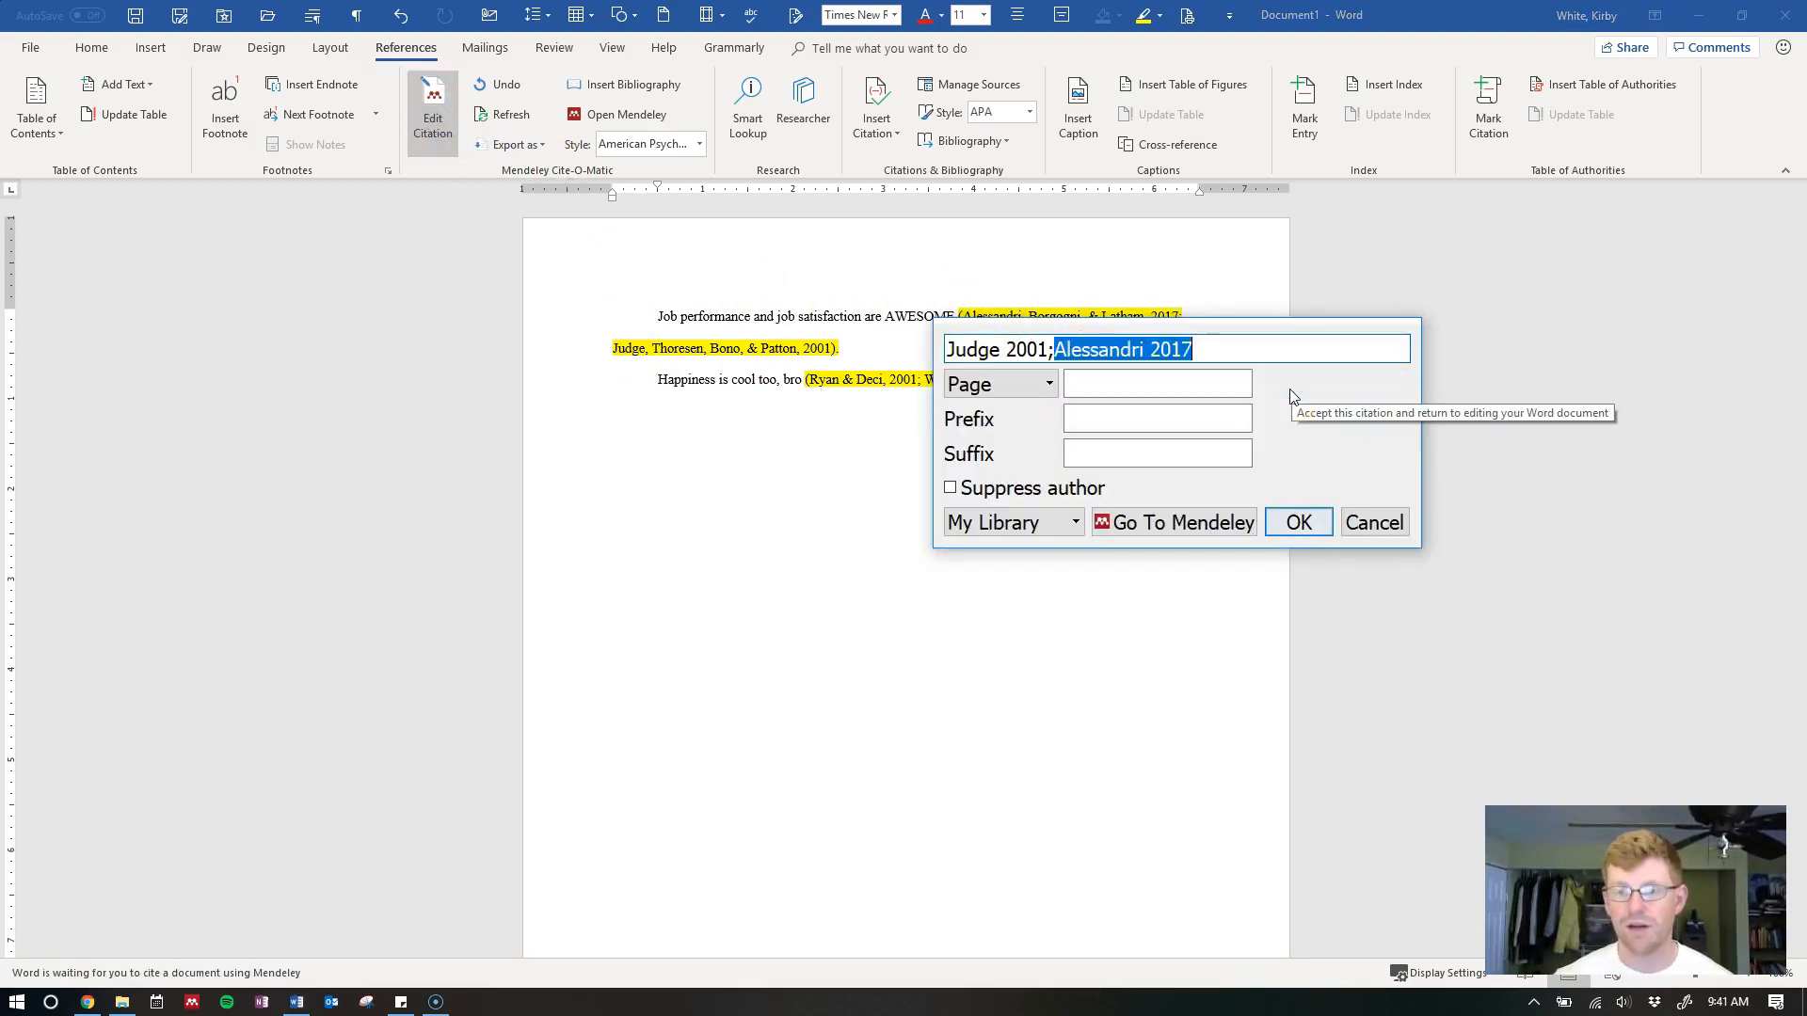
key(Return)
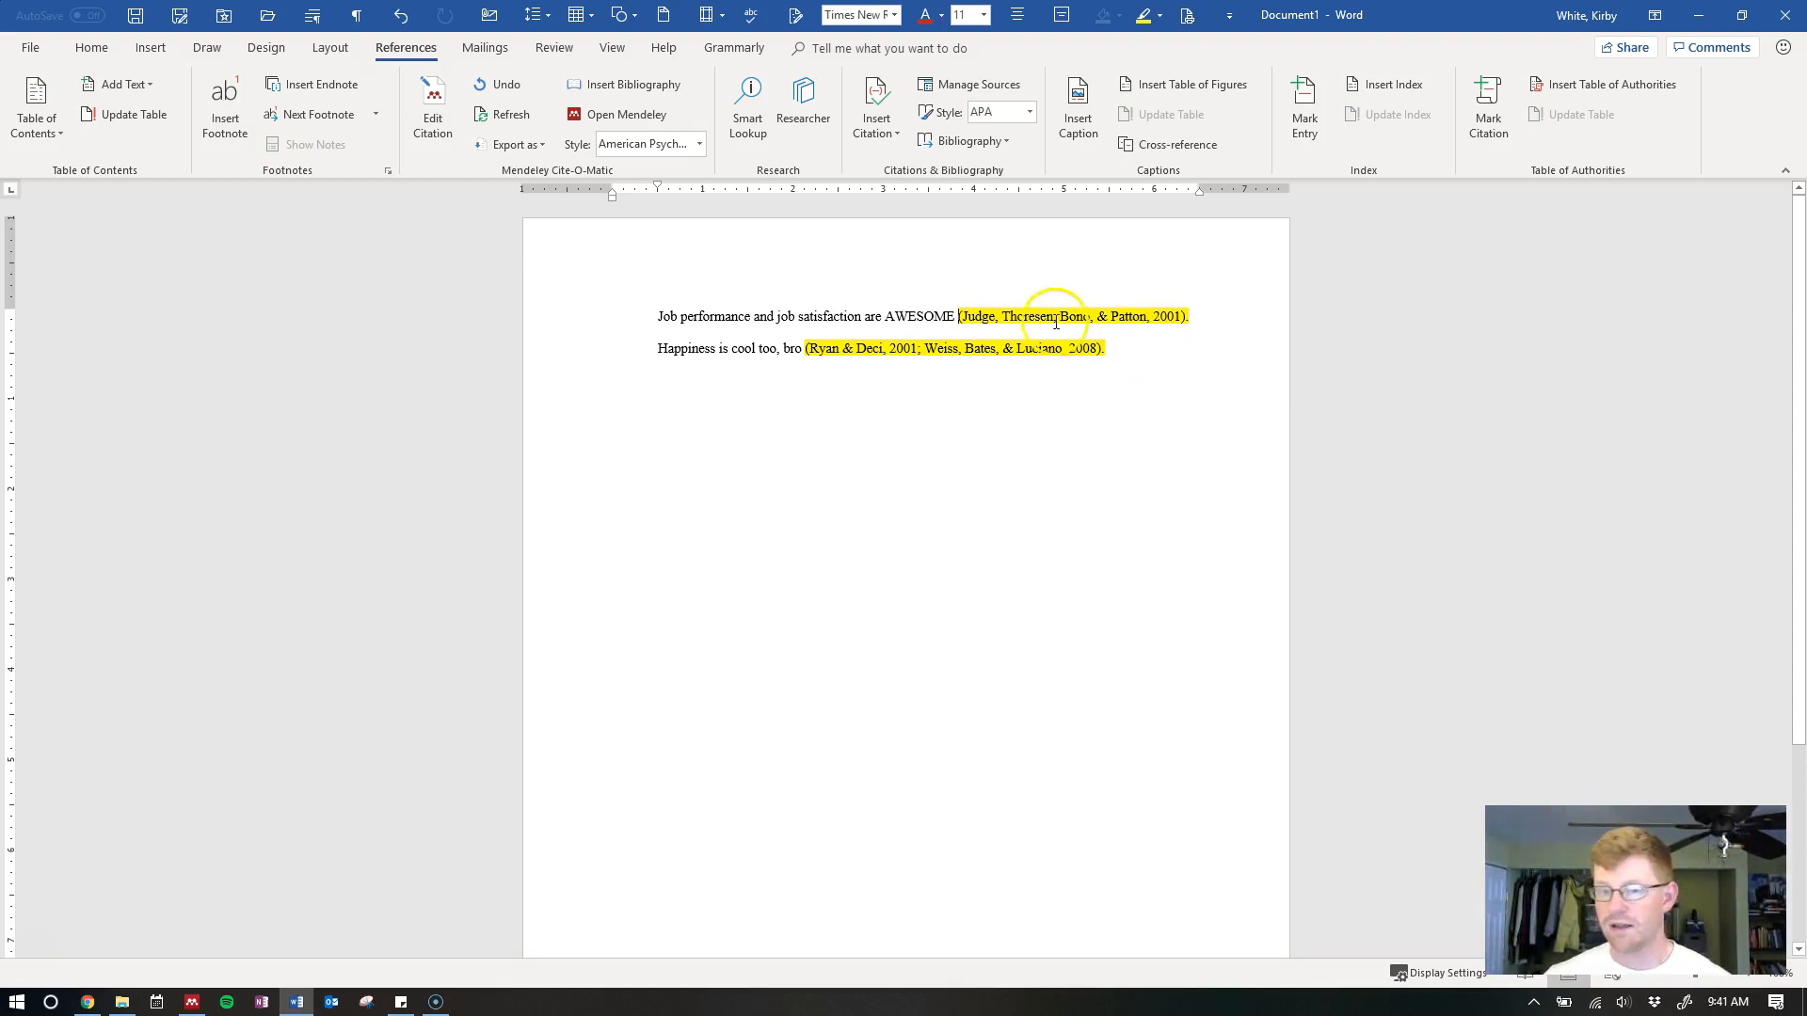
click(1176, 343)
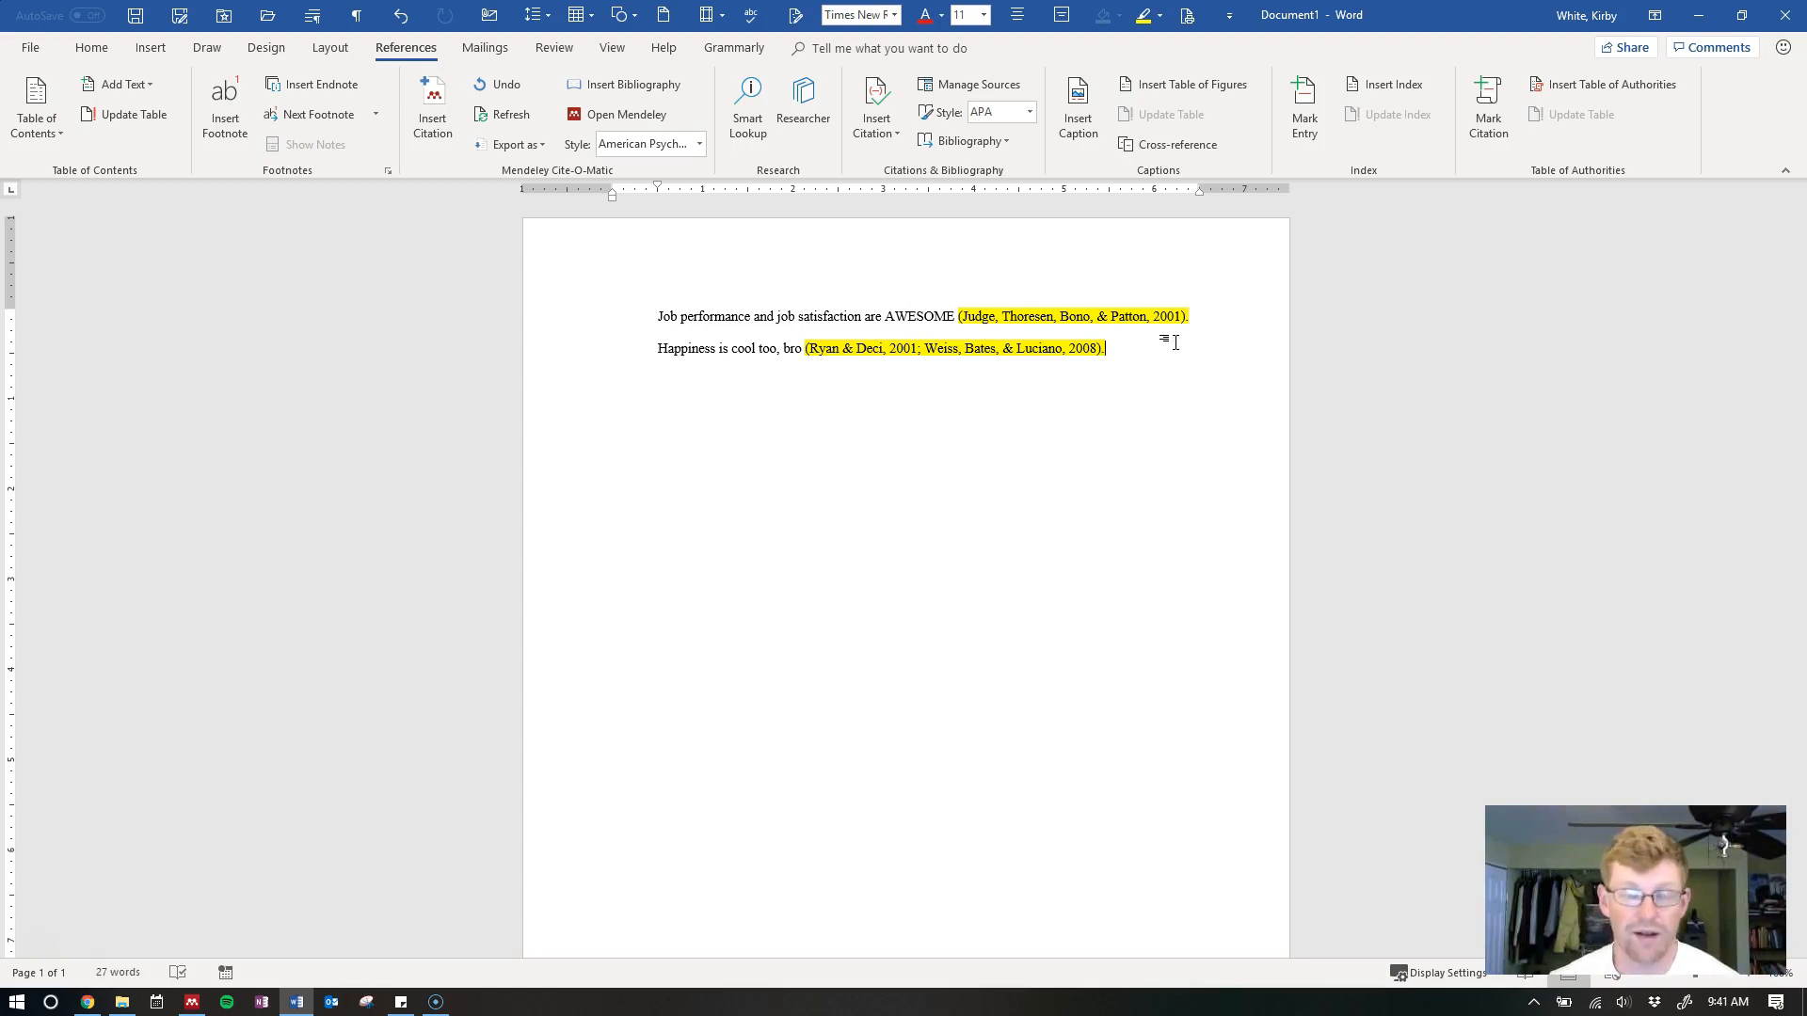
Add a 'References' heading on a new line below the text
key(Return)
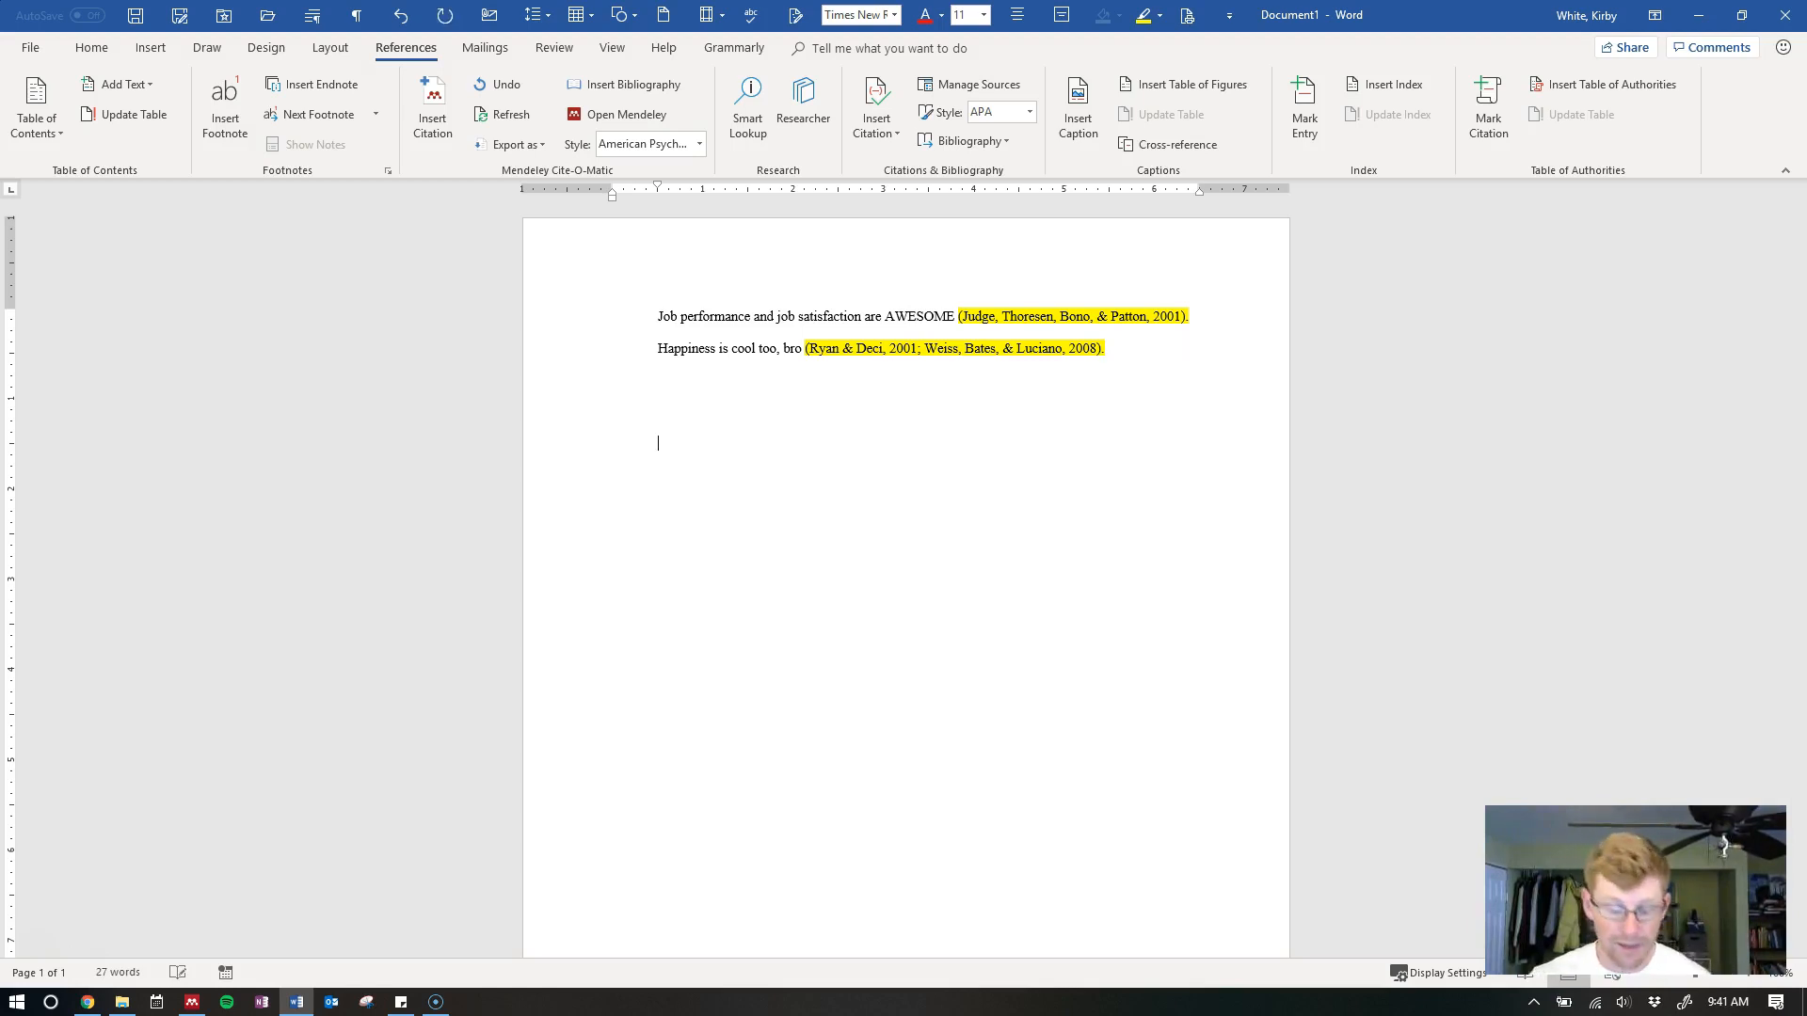
text(References)
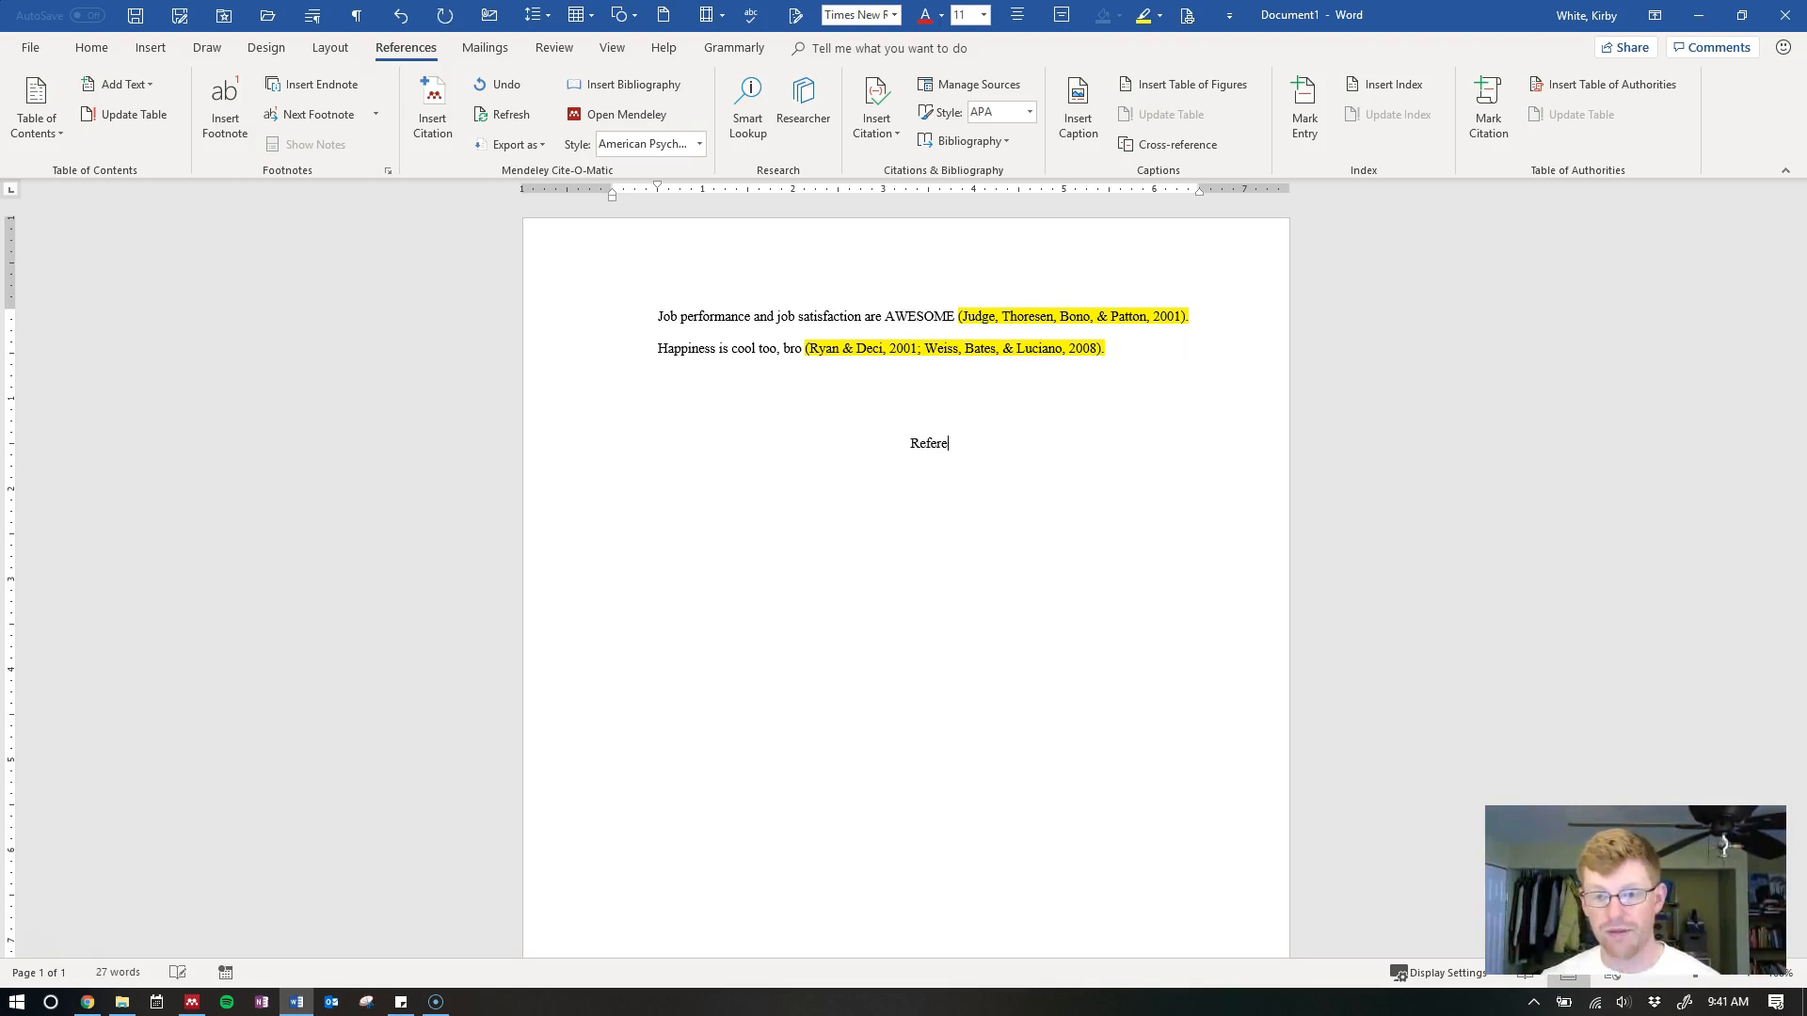
key(Return)
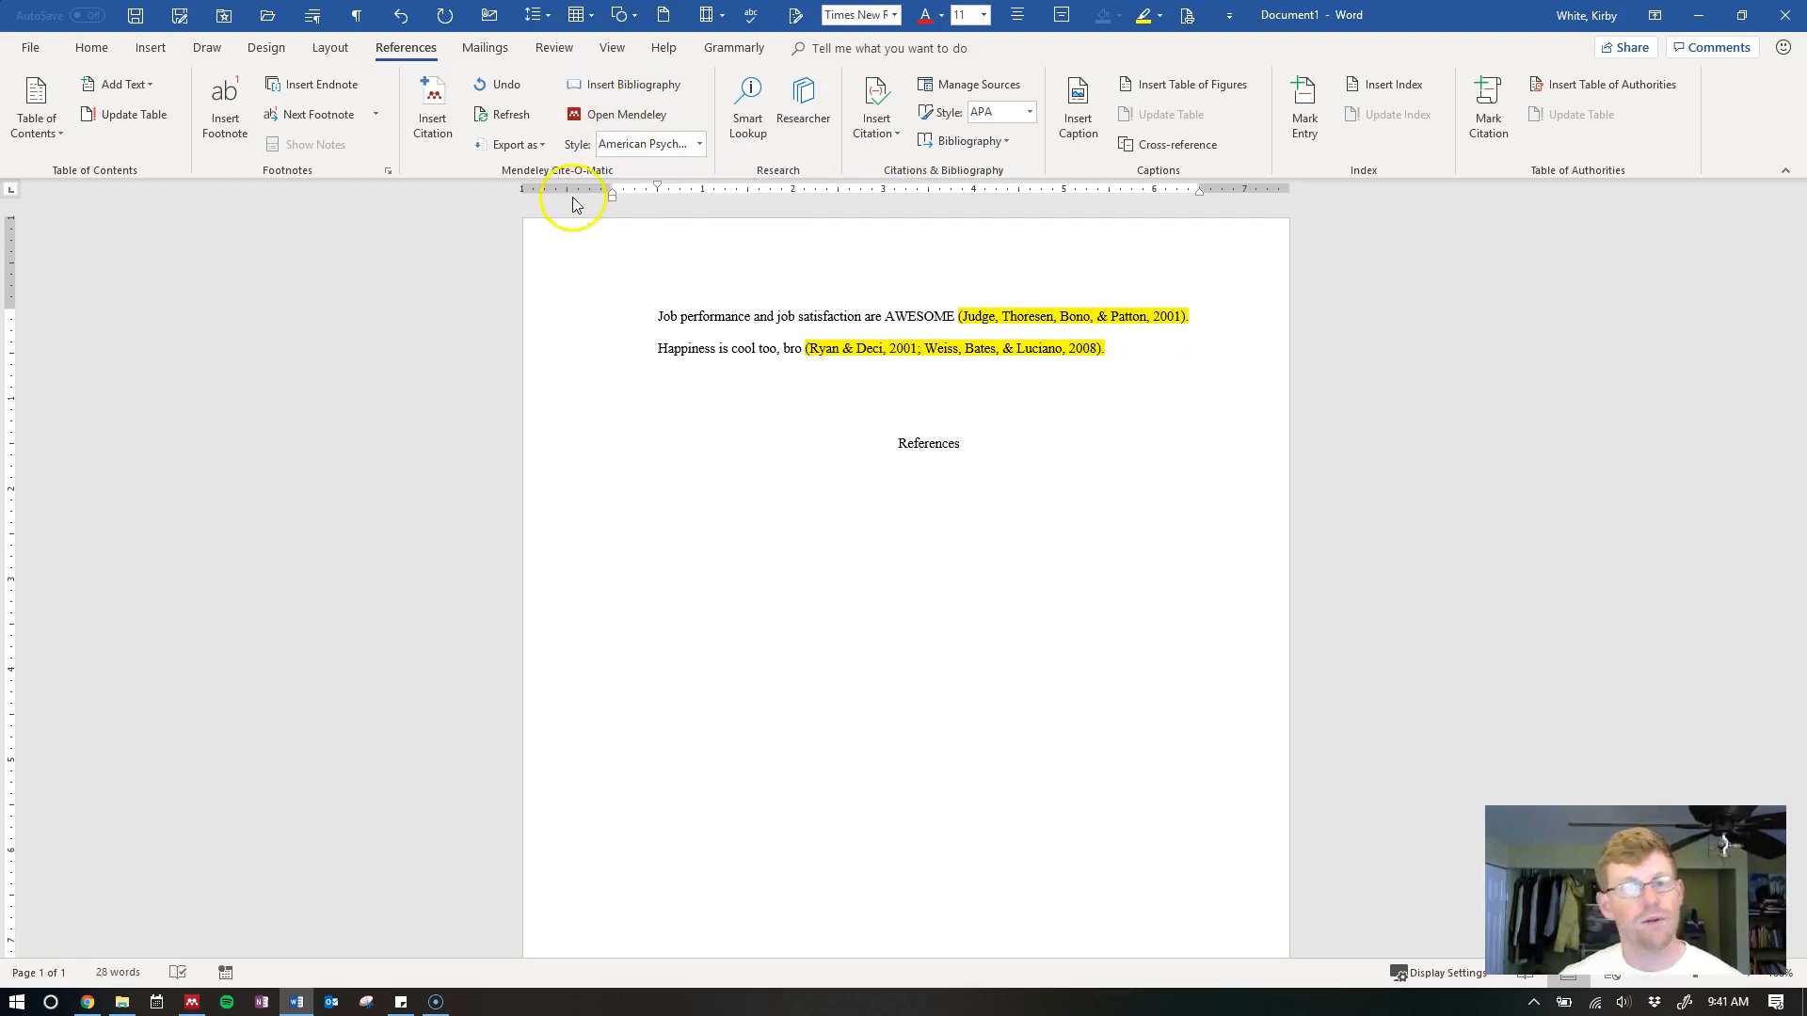
Insert the Mendeley bibliography listing the three cited works under the heading
click(409, 51)
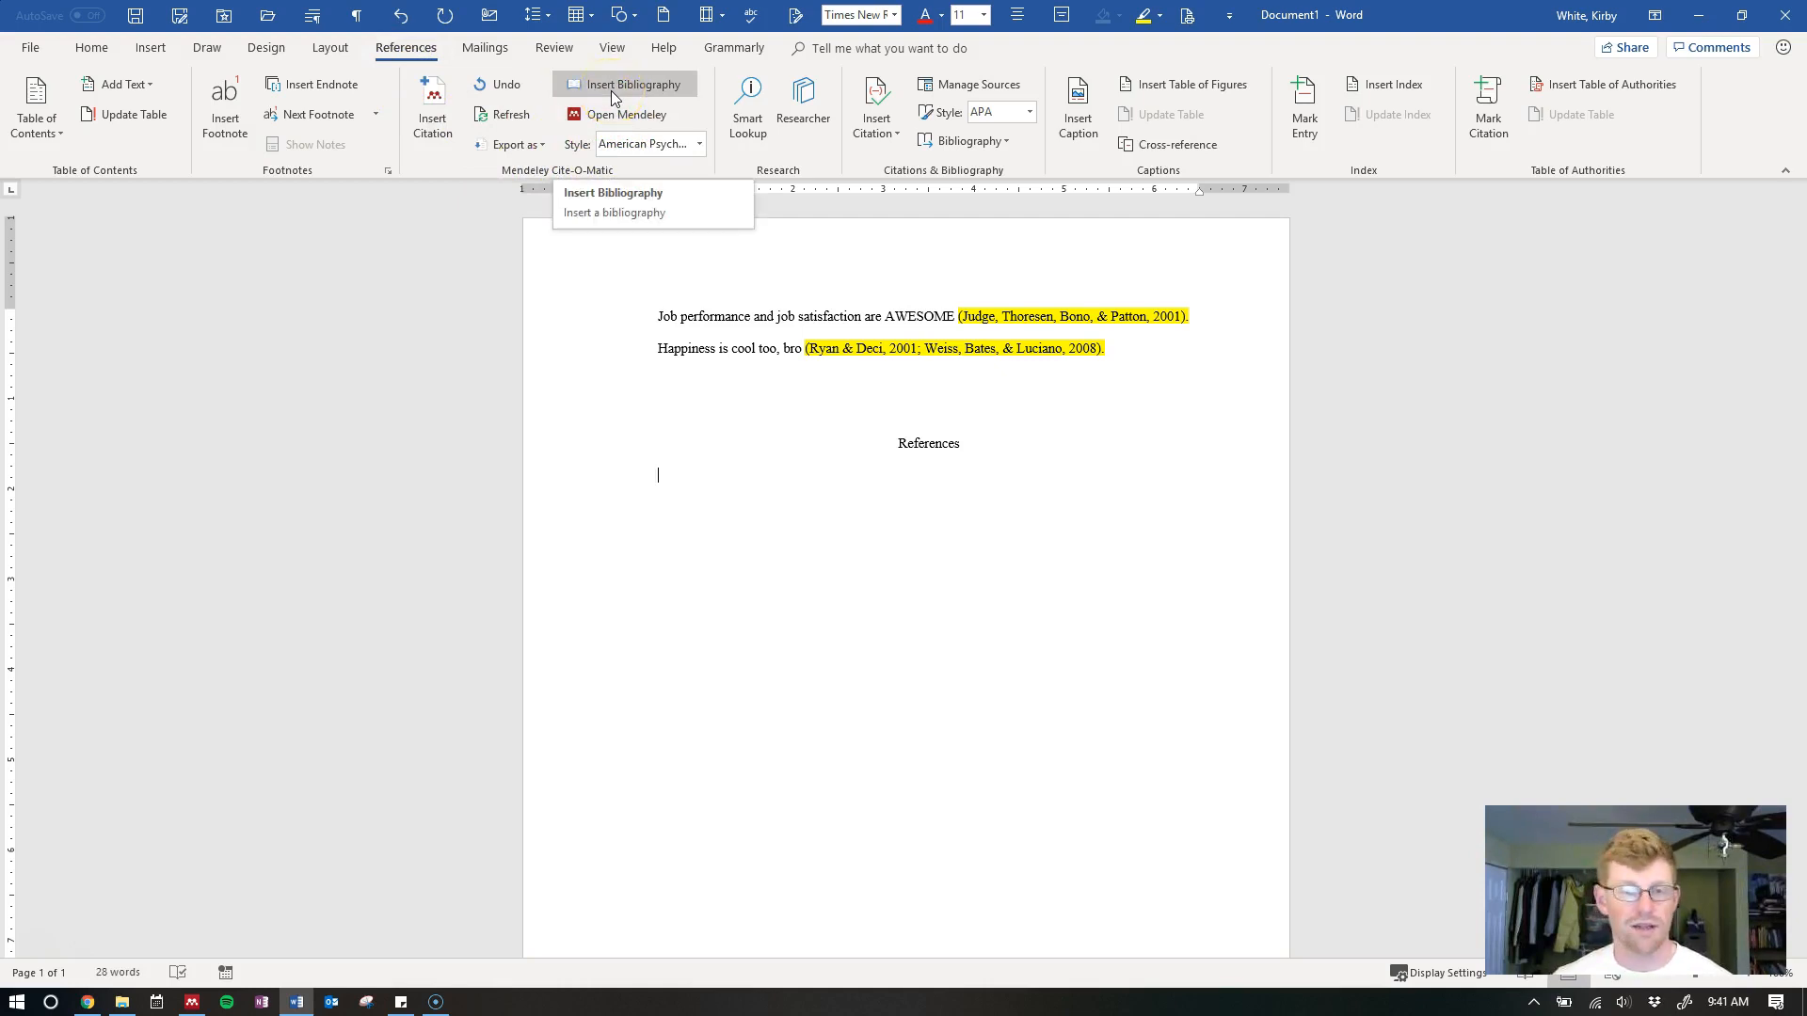
click(611, 90)
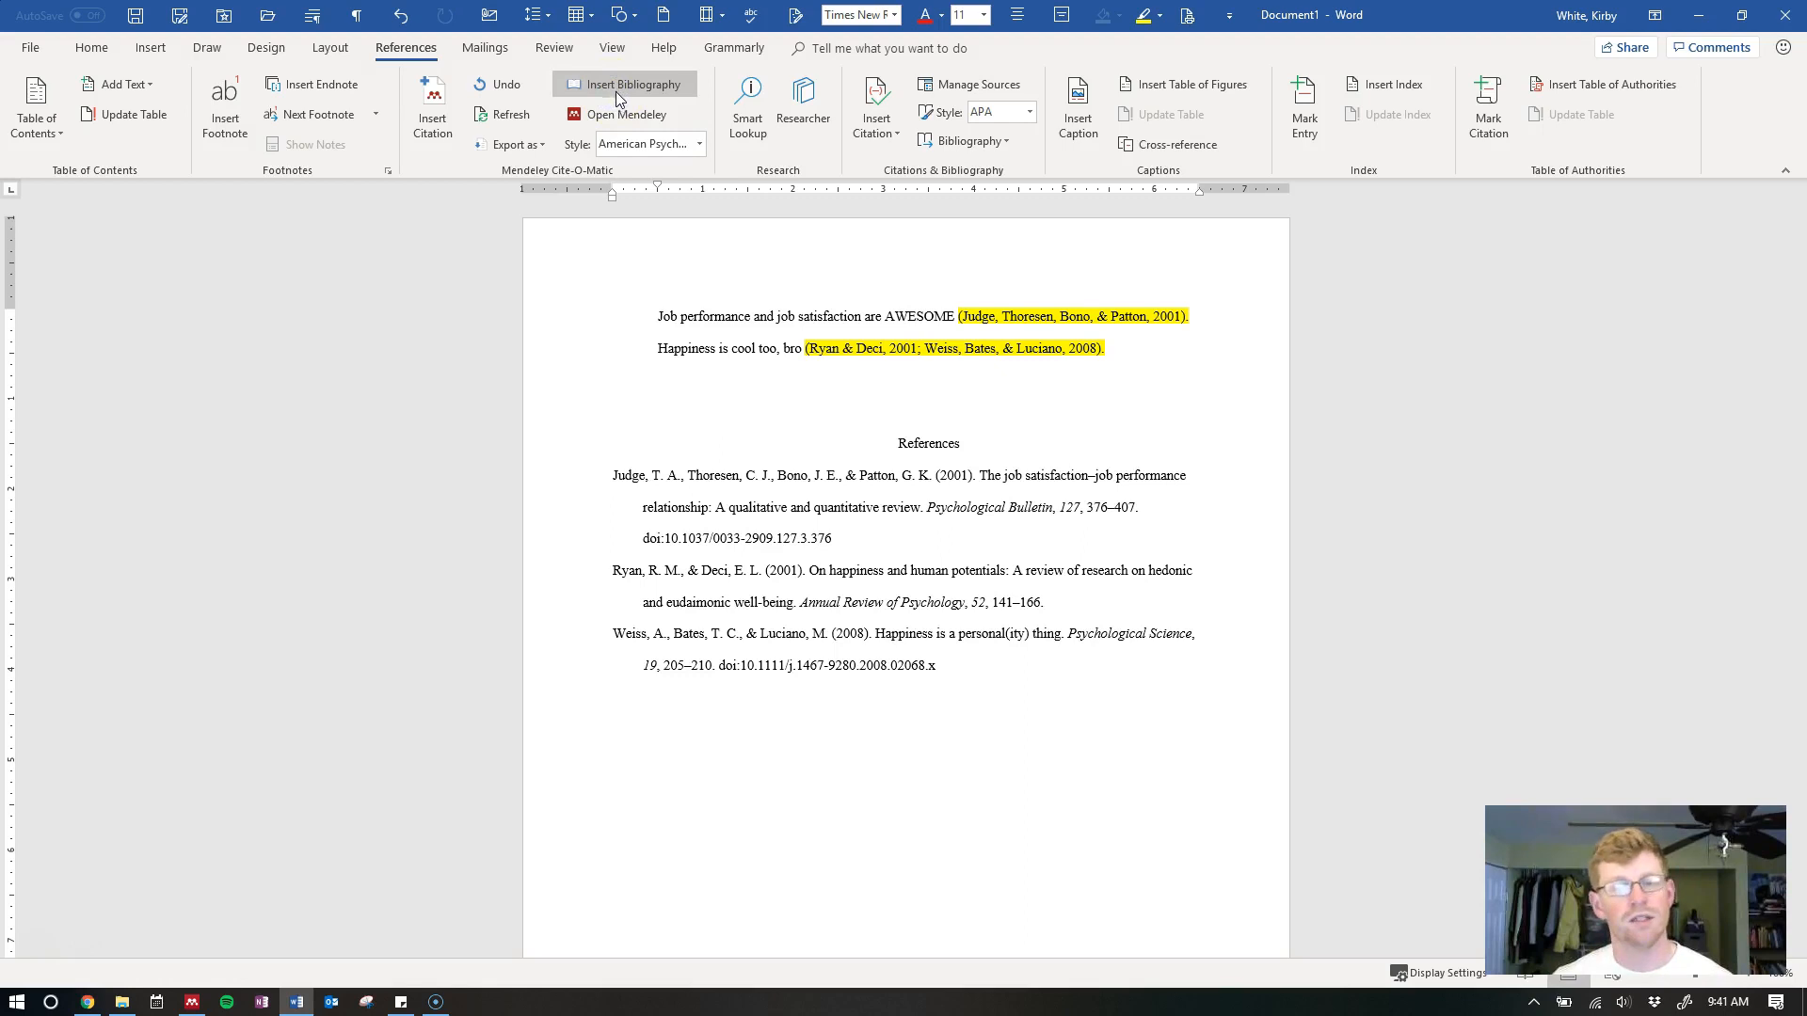
click(607, 656)
click(989, 690)
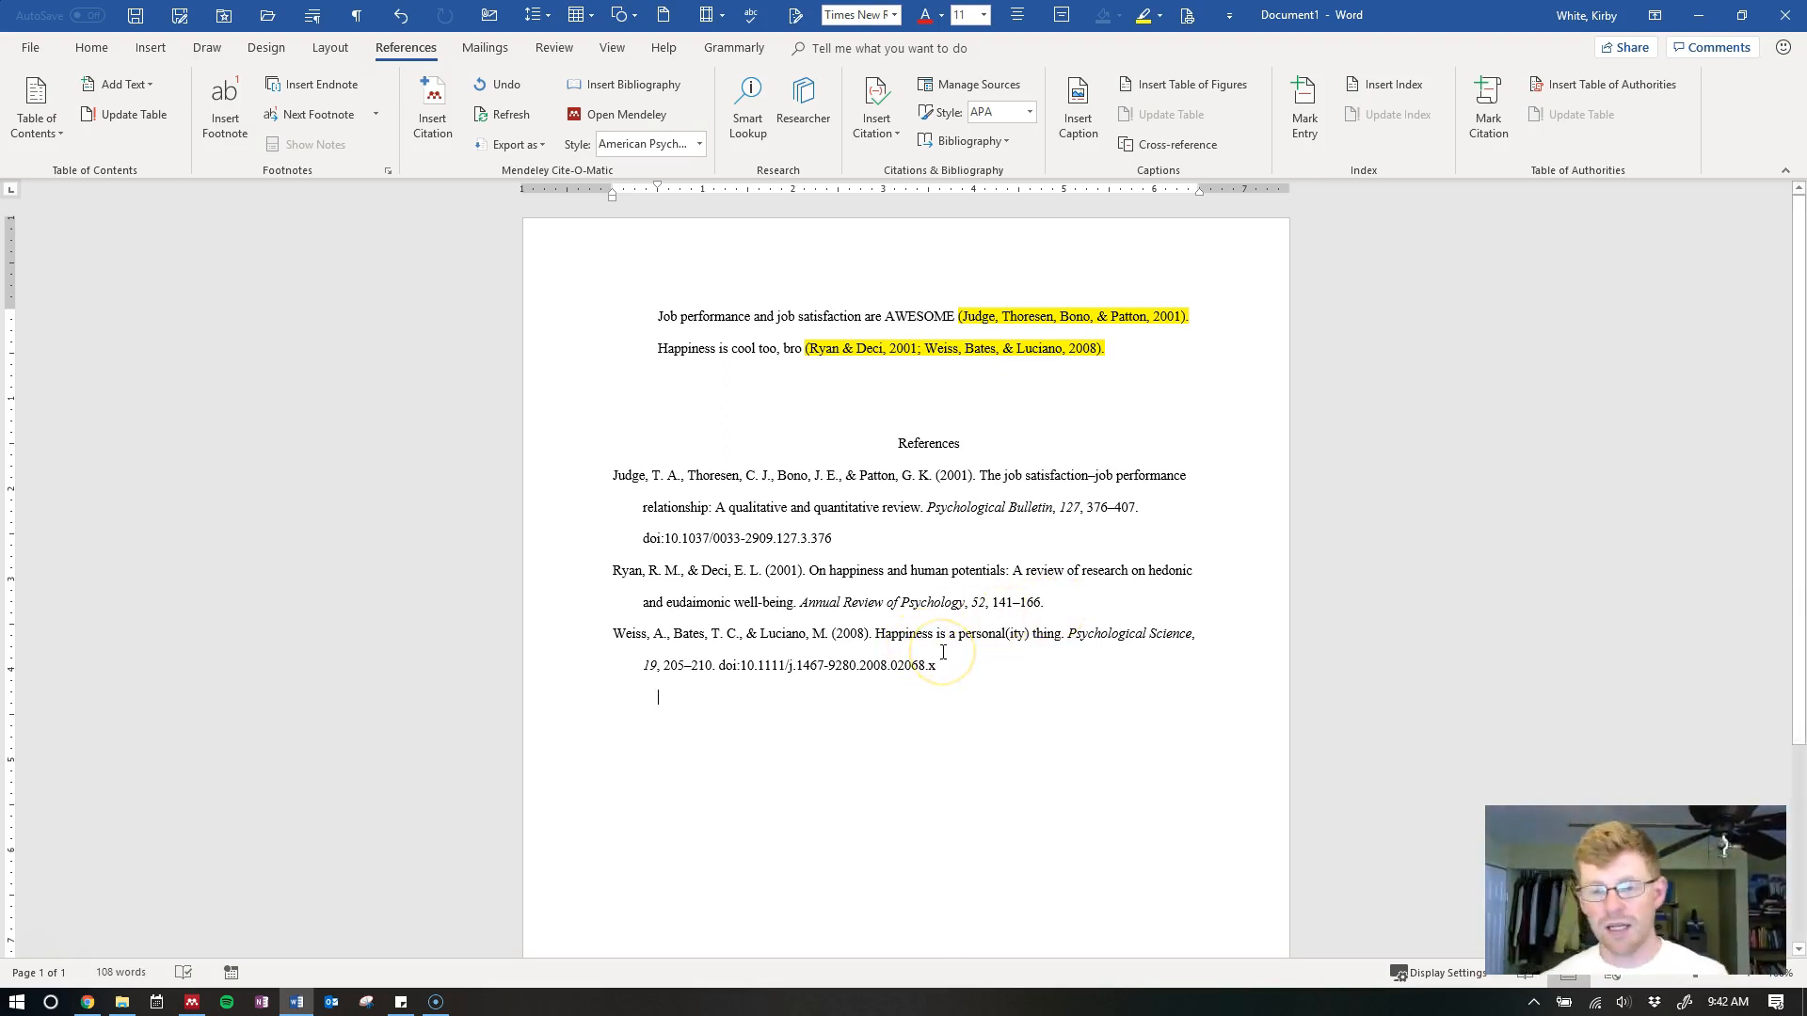
key(Return)
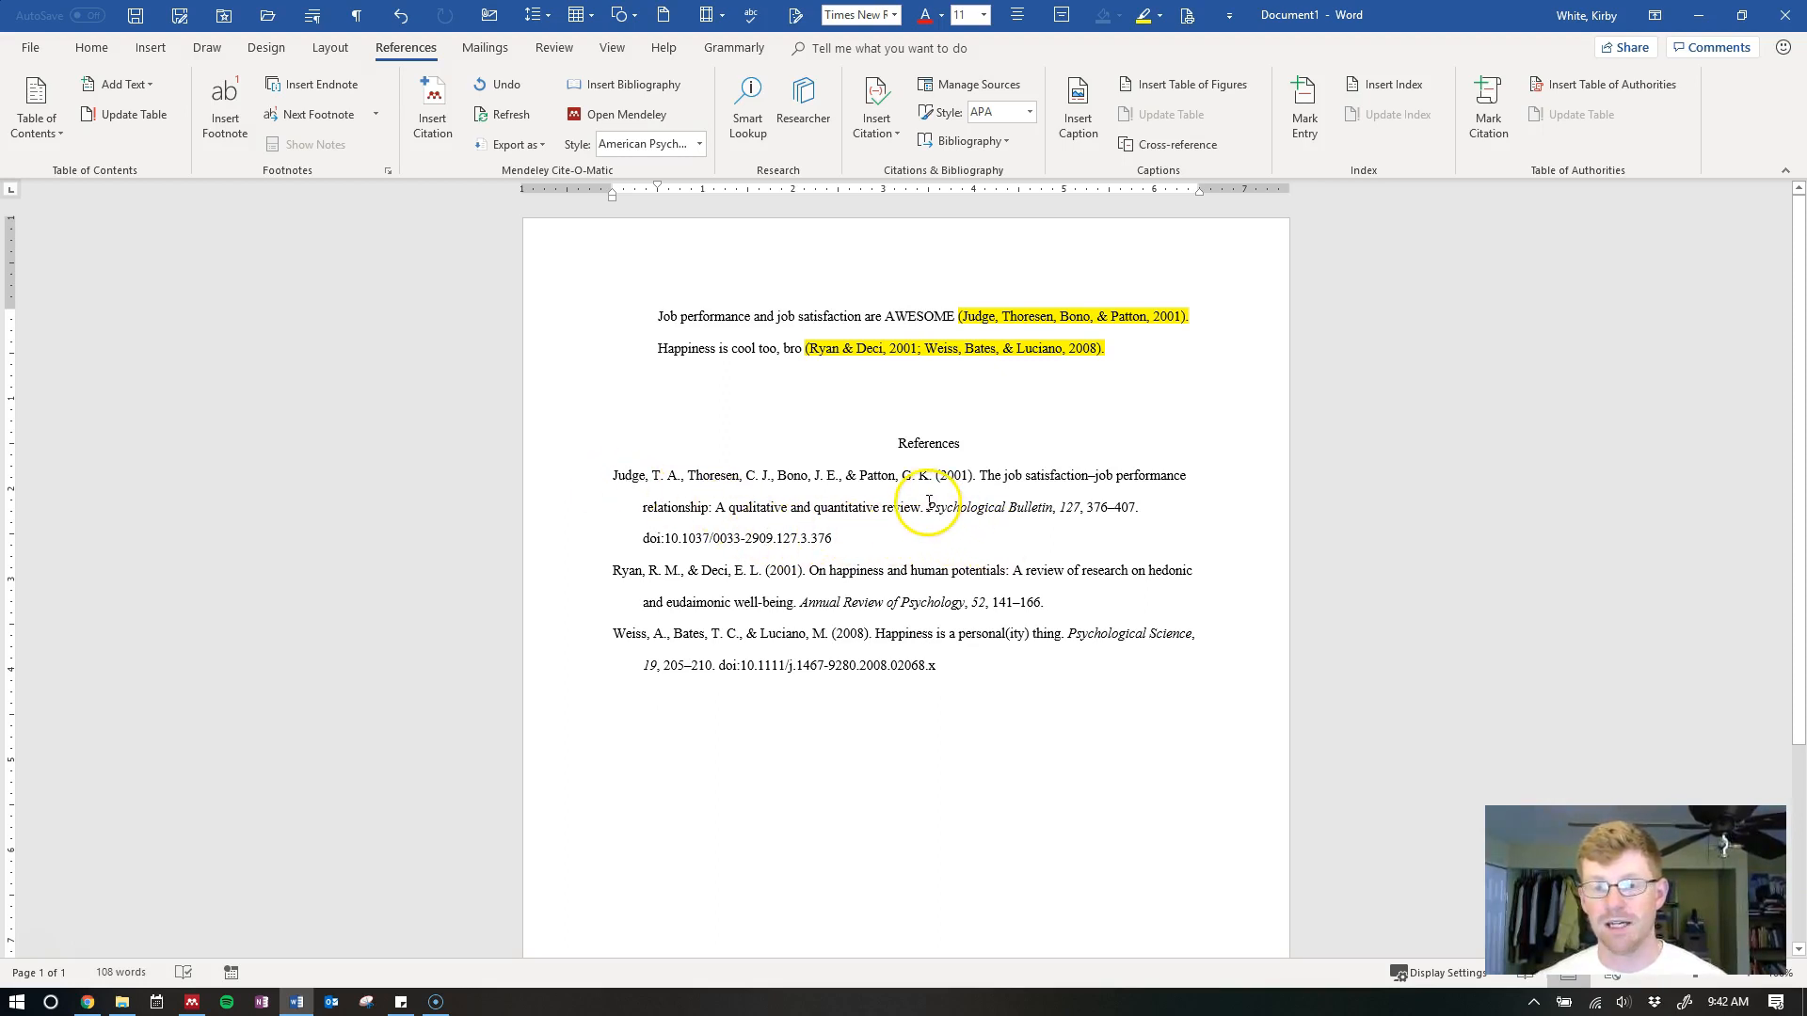
mouse_move(929, 503)
mouse_down()
mouse_move(1056, 508)
mouse_move(920, 501)
mouse_up()
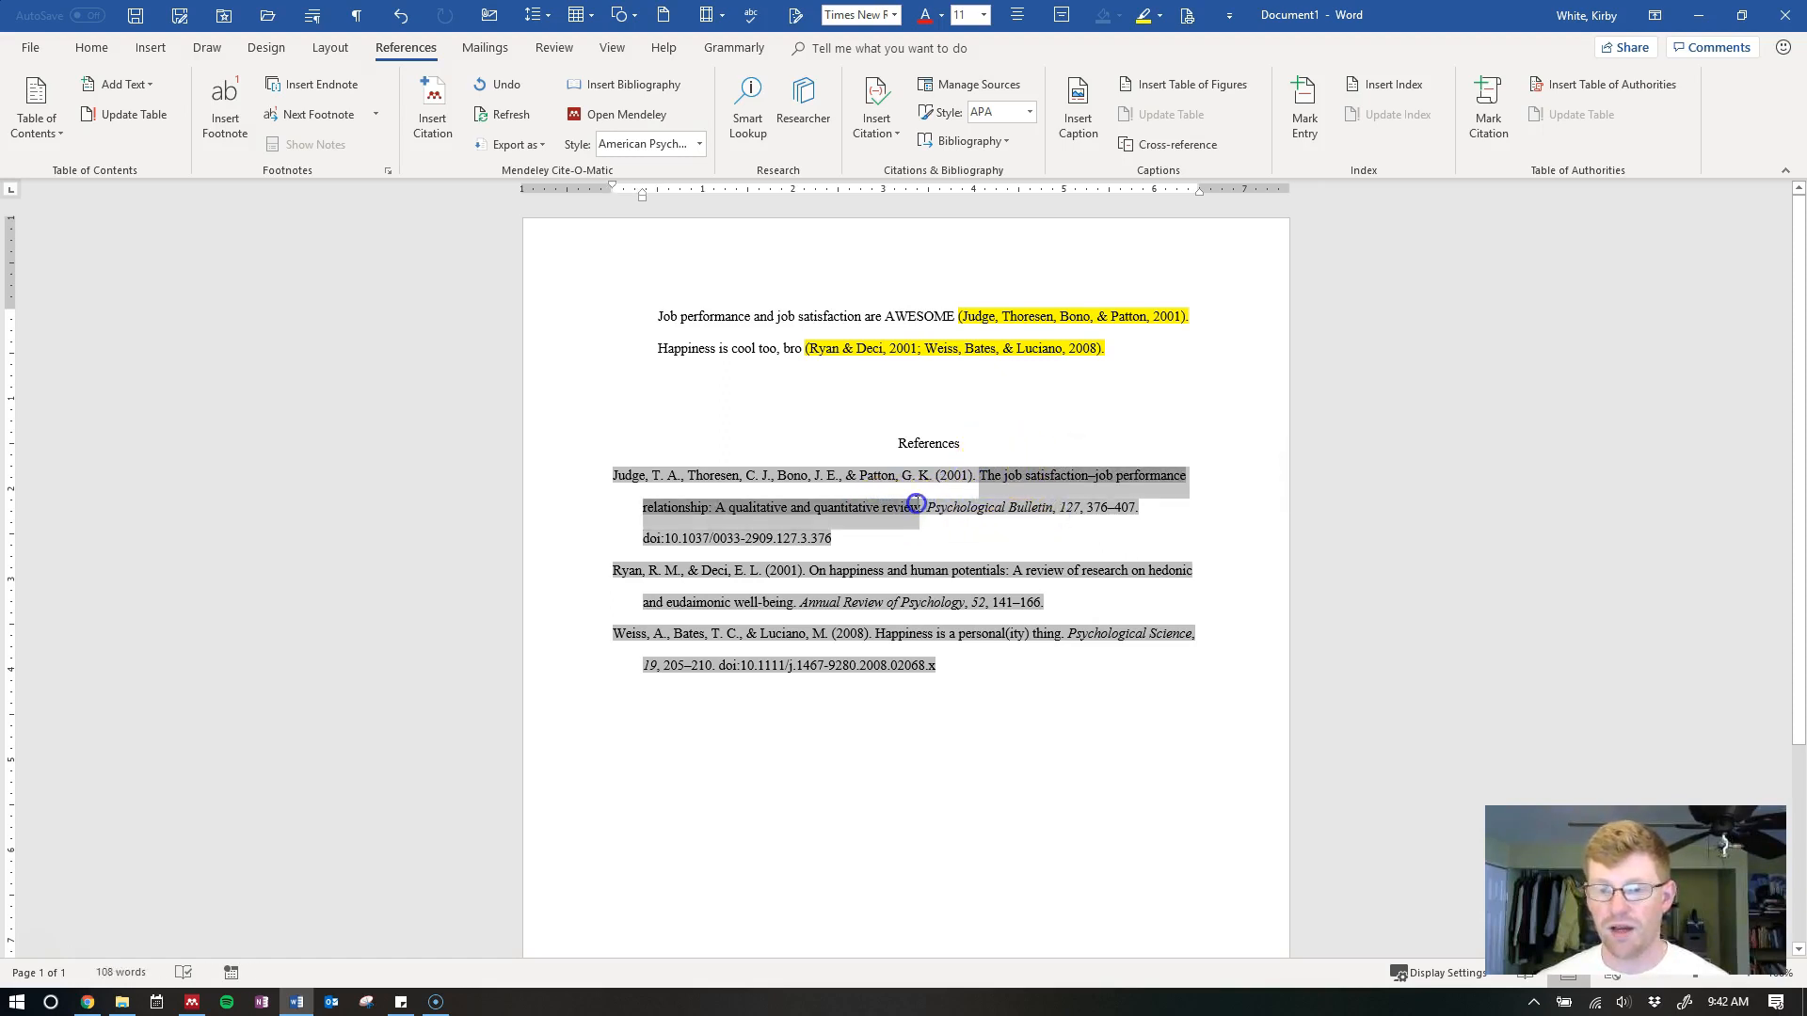
click(1006, 516)
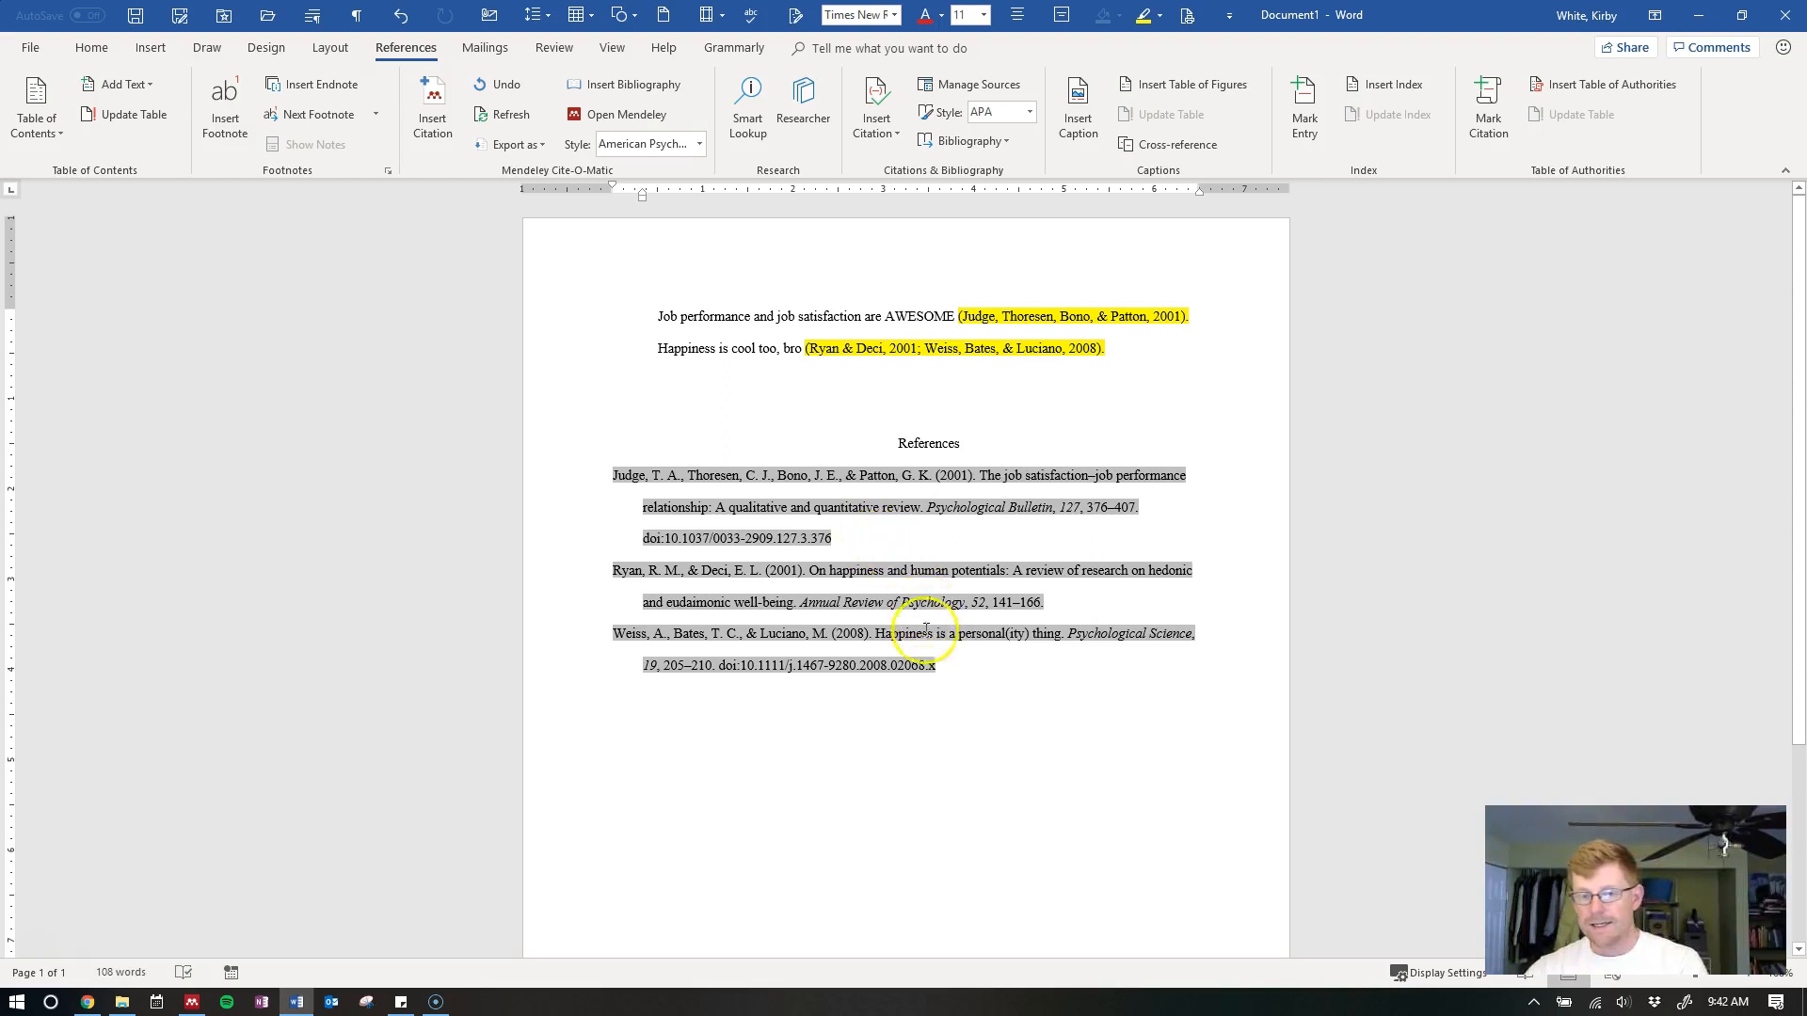
click(988, 447)
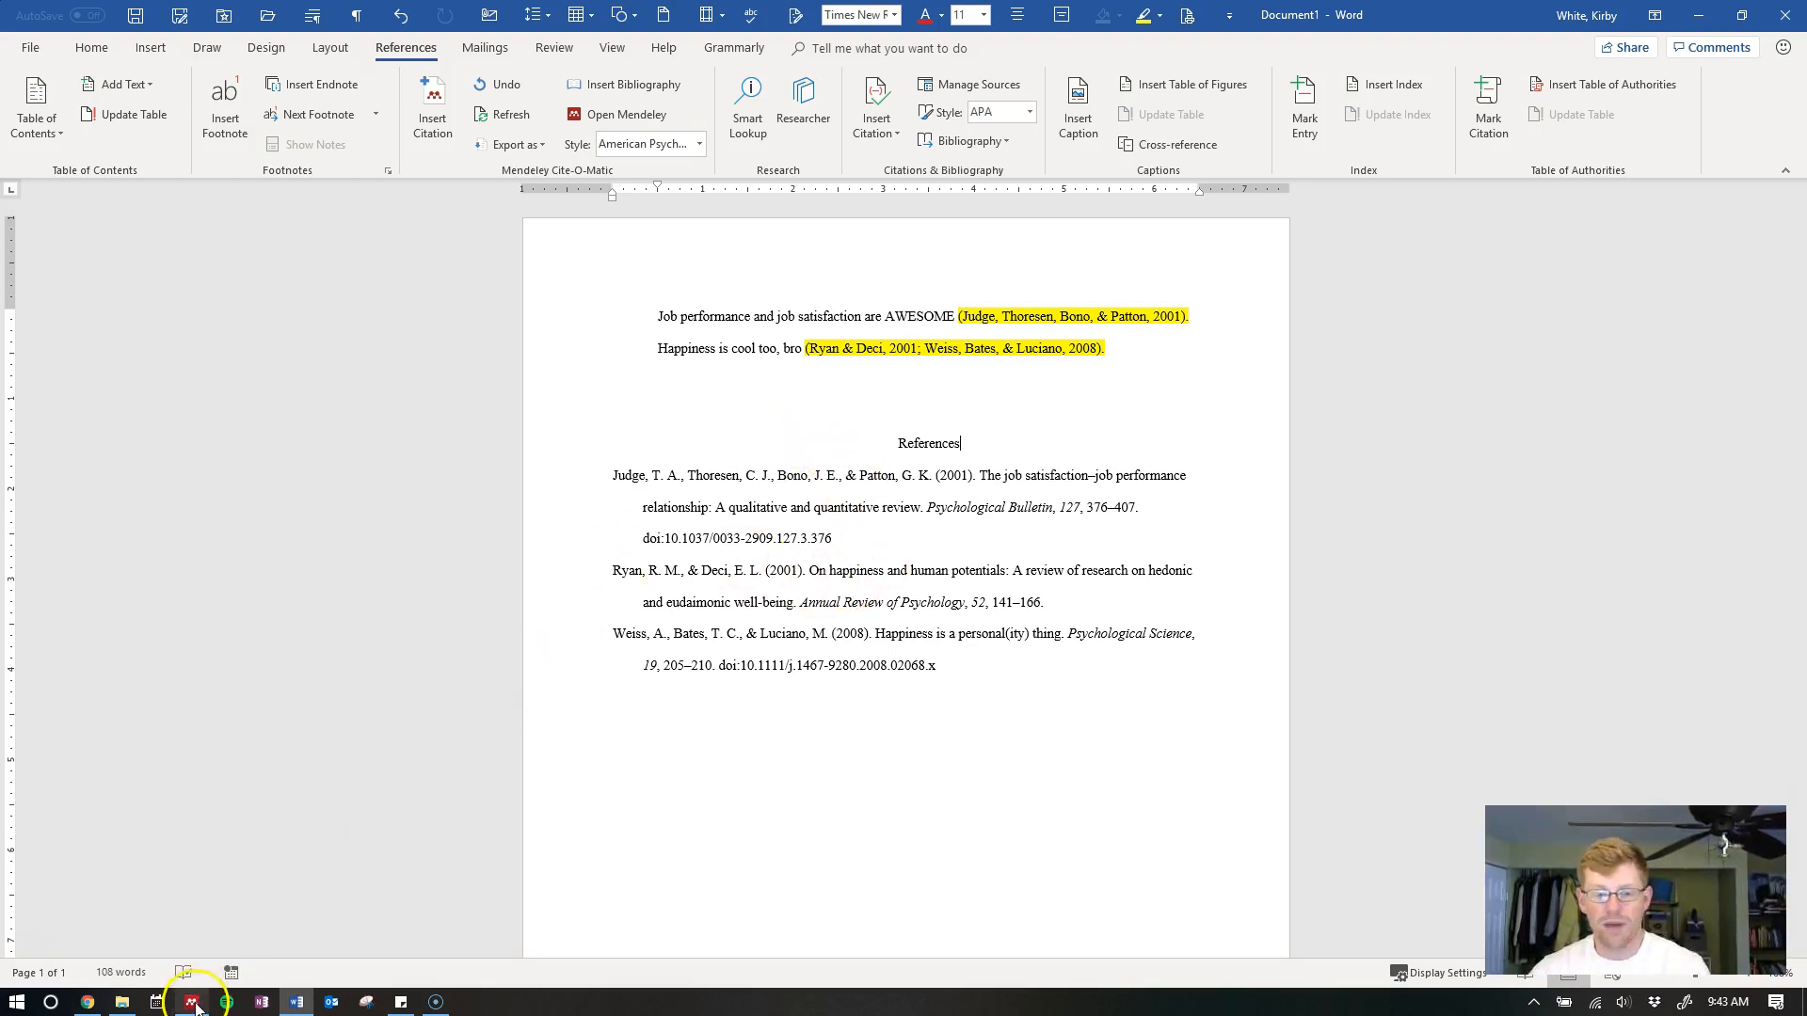
Search Mendeley authors for 'judge, timo' and open the 2001 job satisfaction–job performance review's PDF
drag(567, 483, 582, 671)
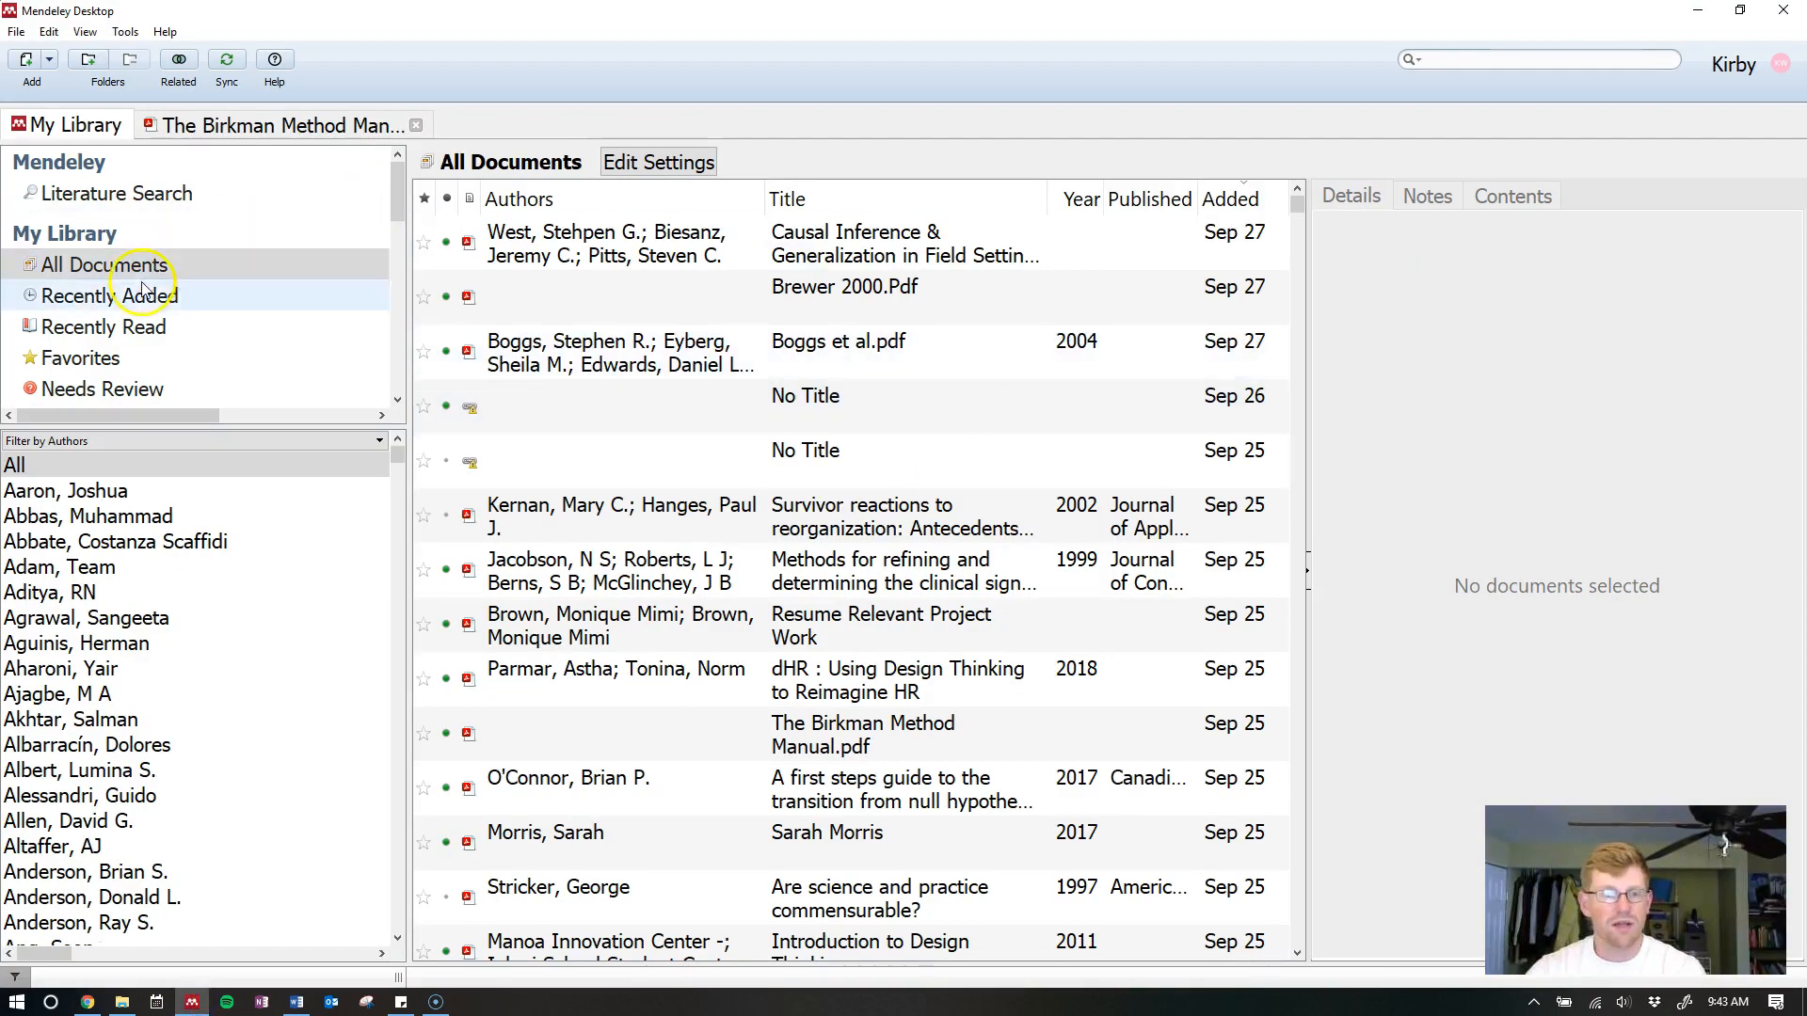
click(1416, 62)
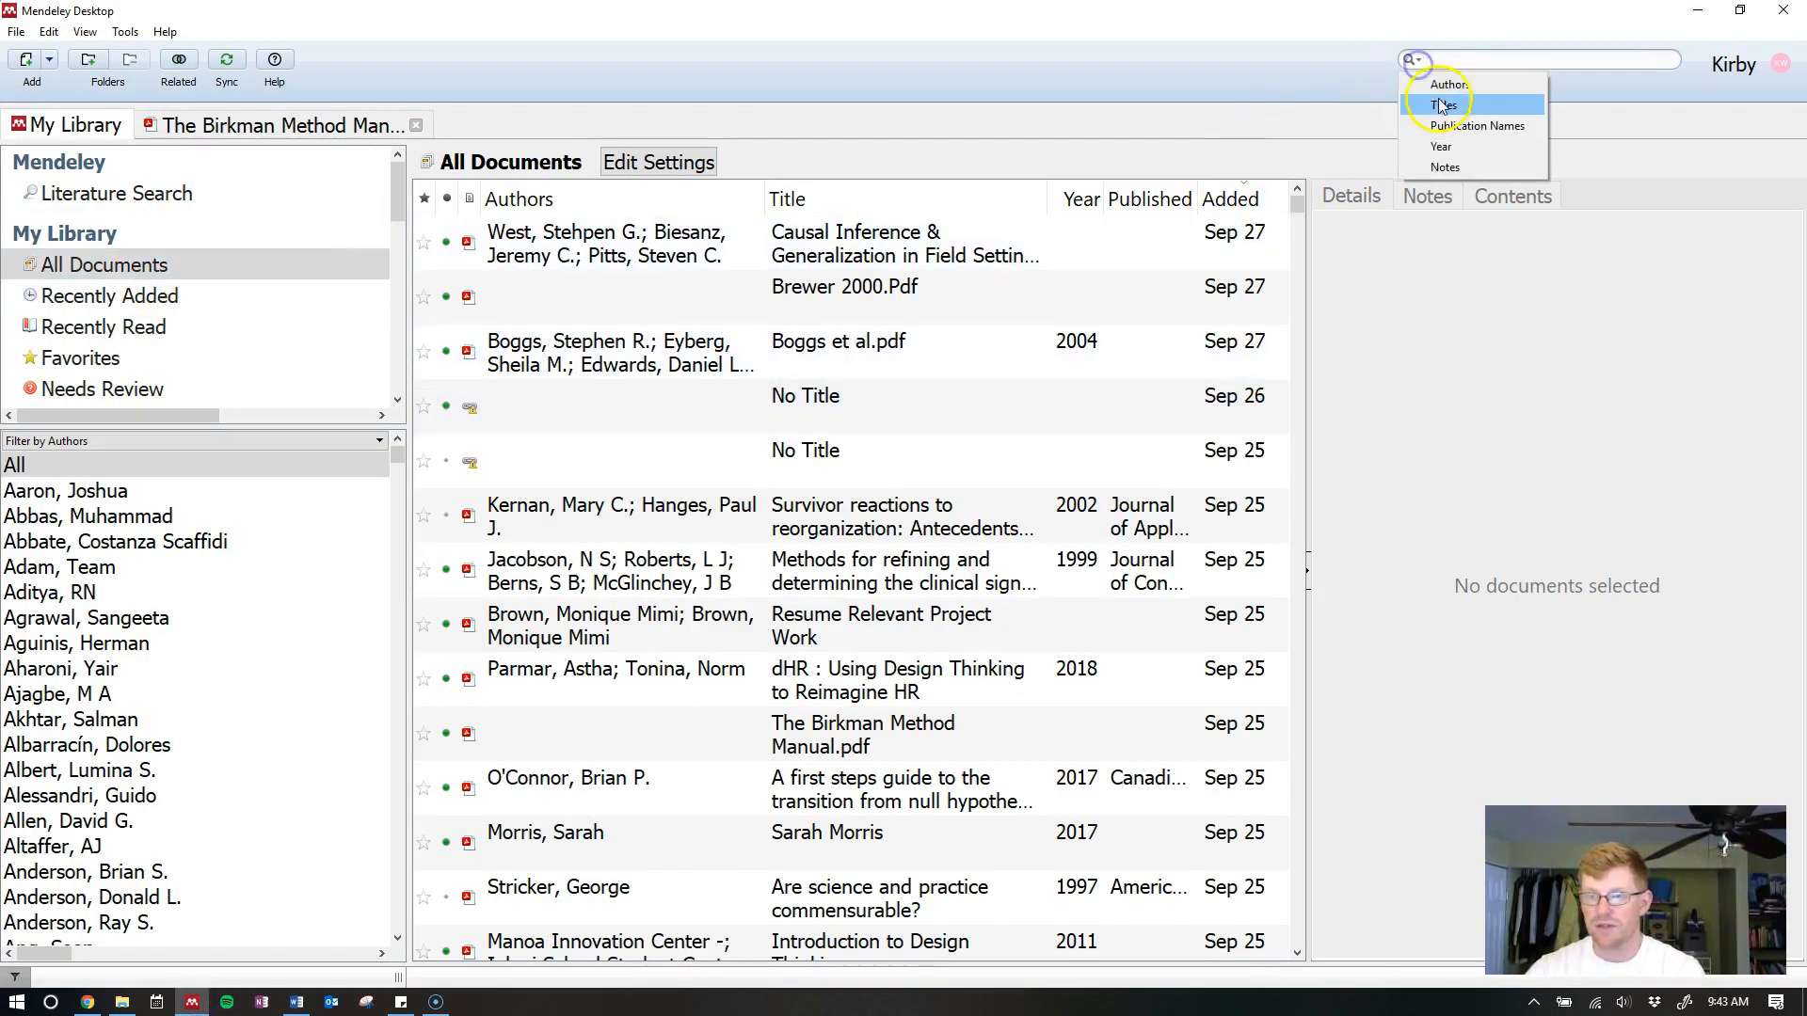
click(1449, 87)
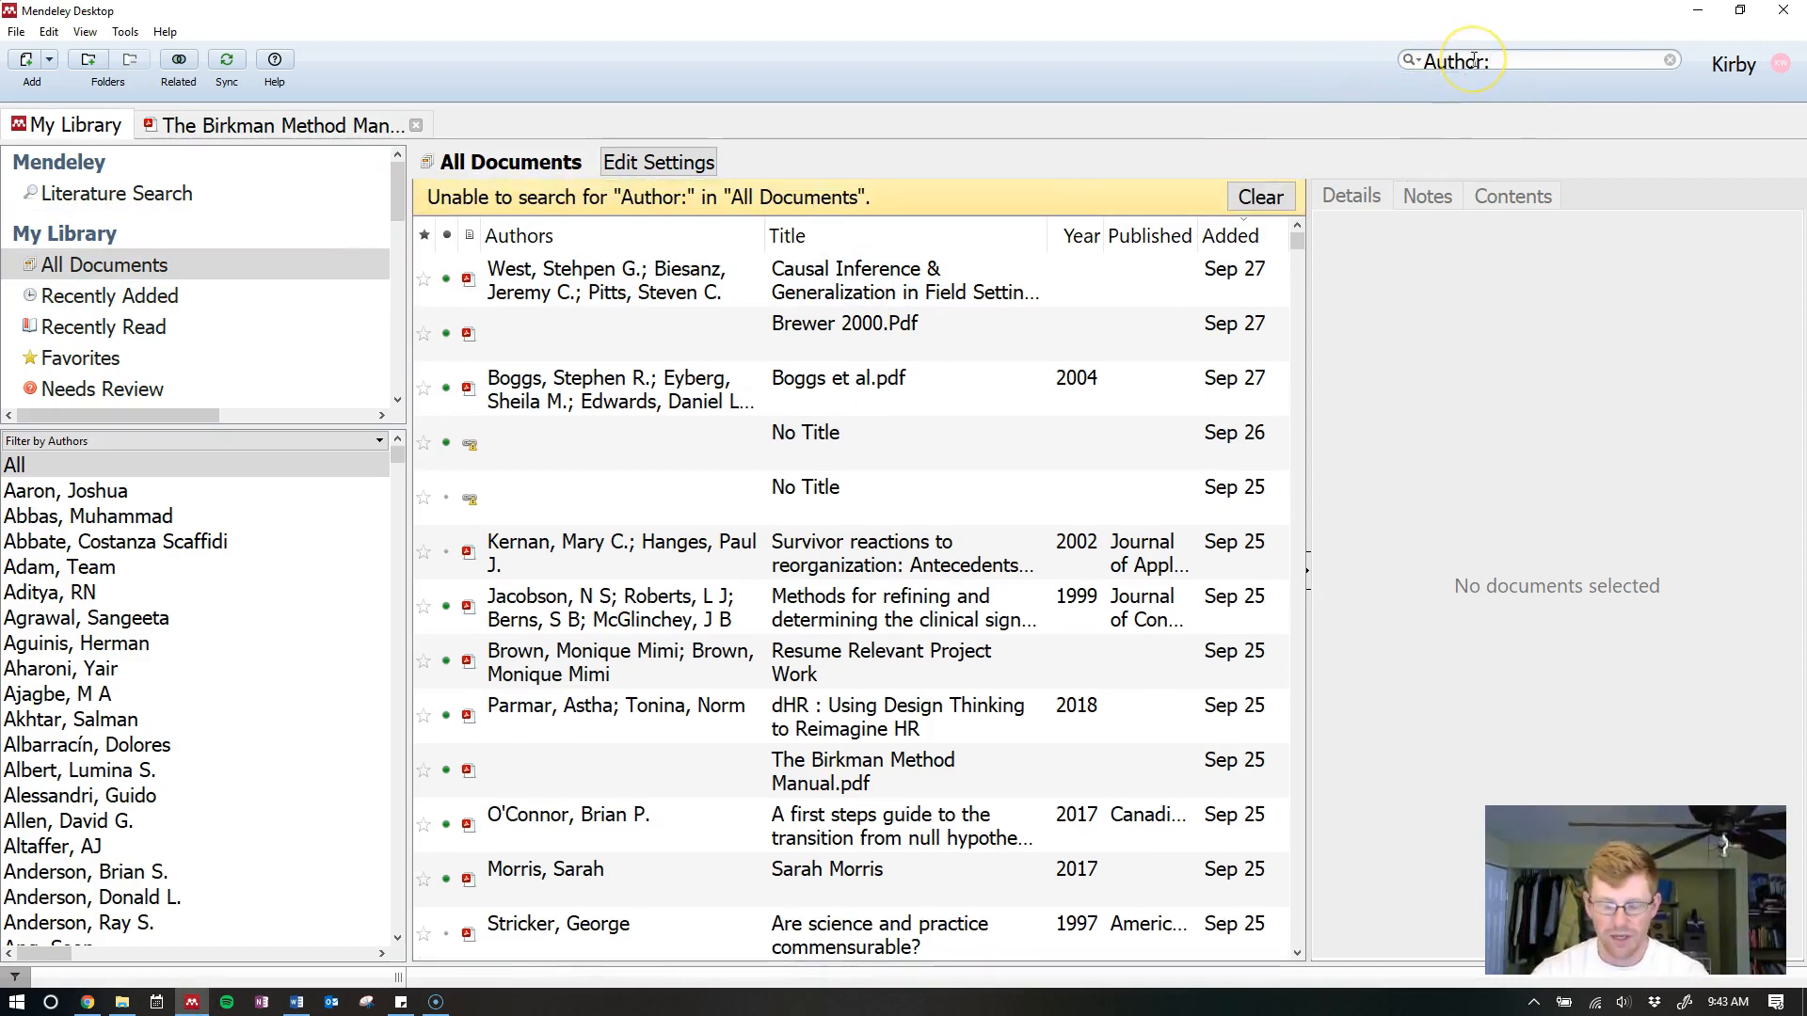
text(judge, timo)
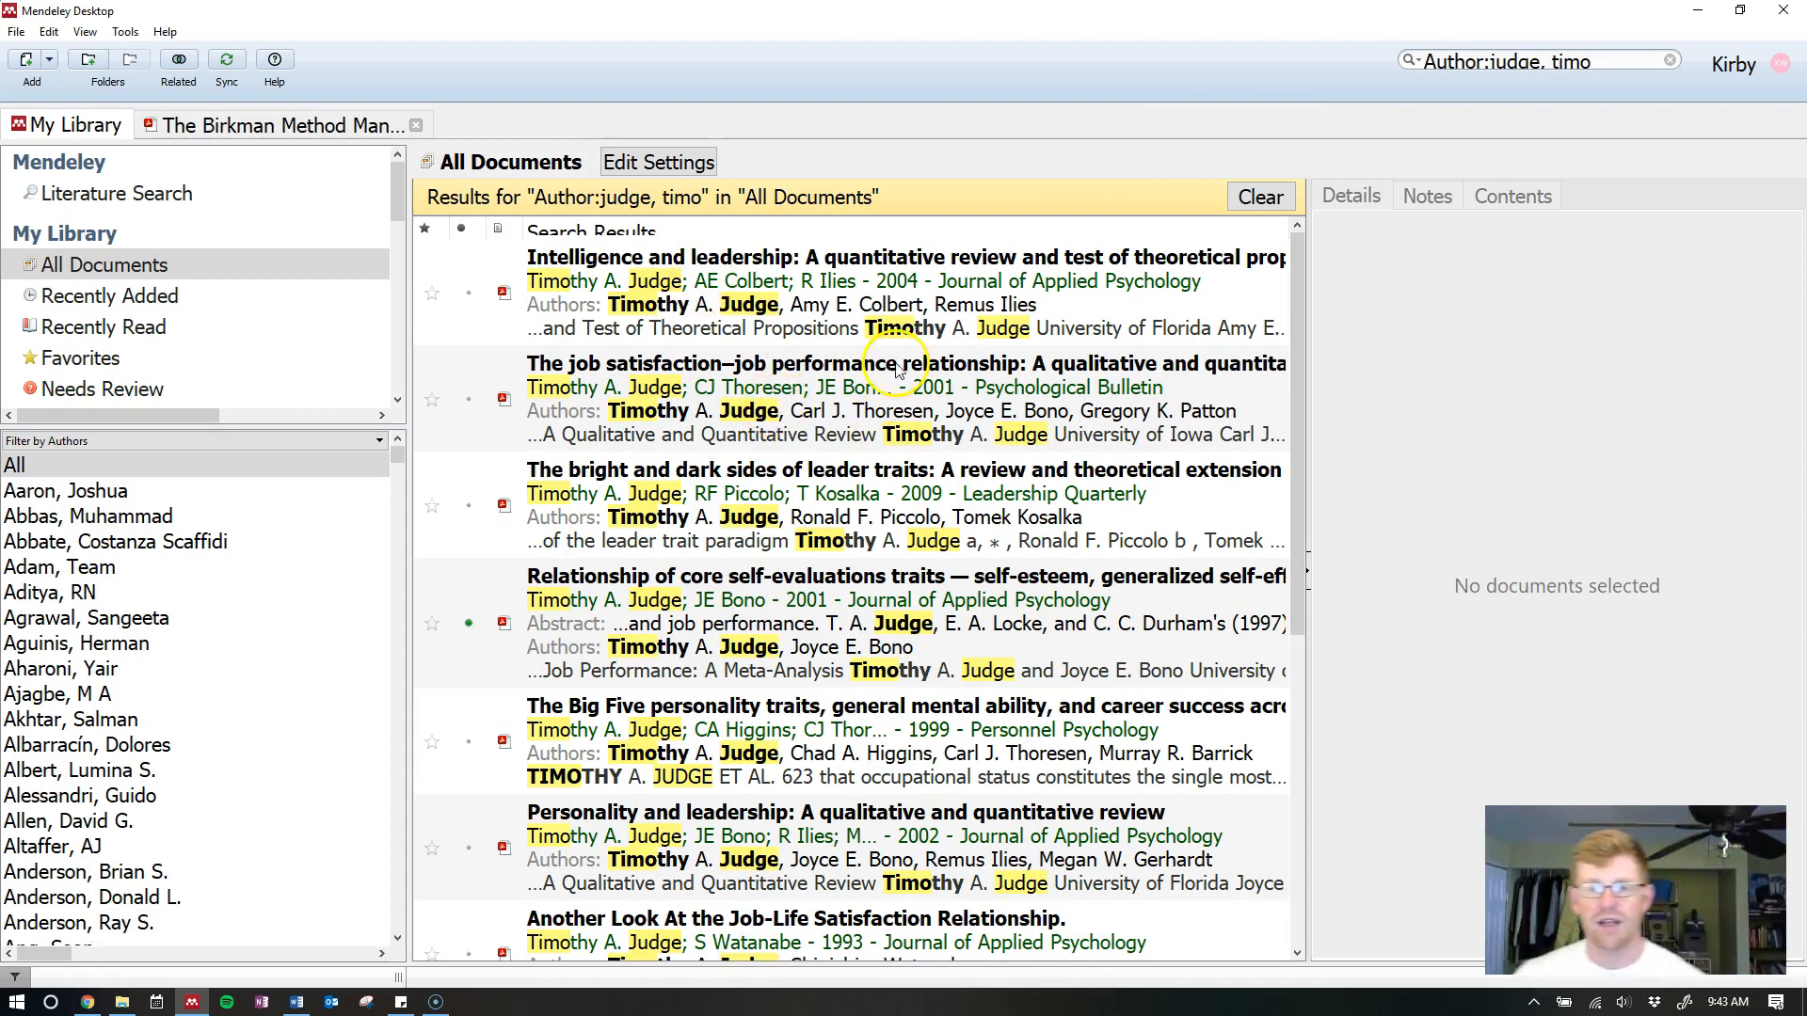
click(774, 412)
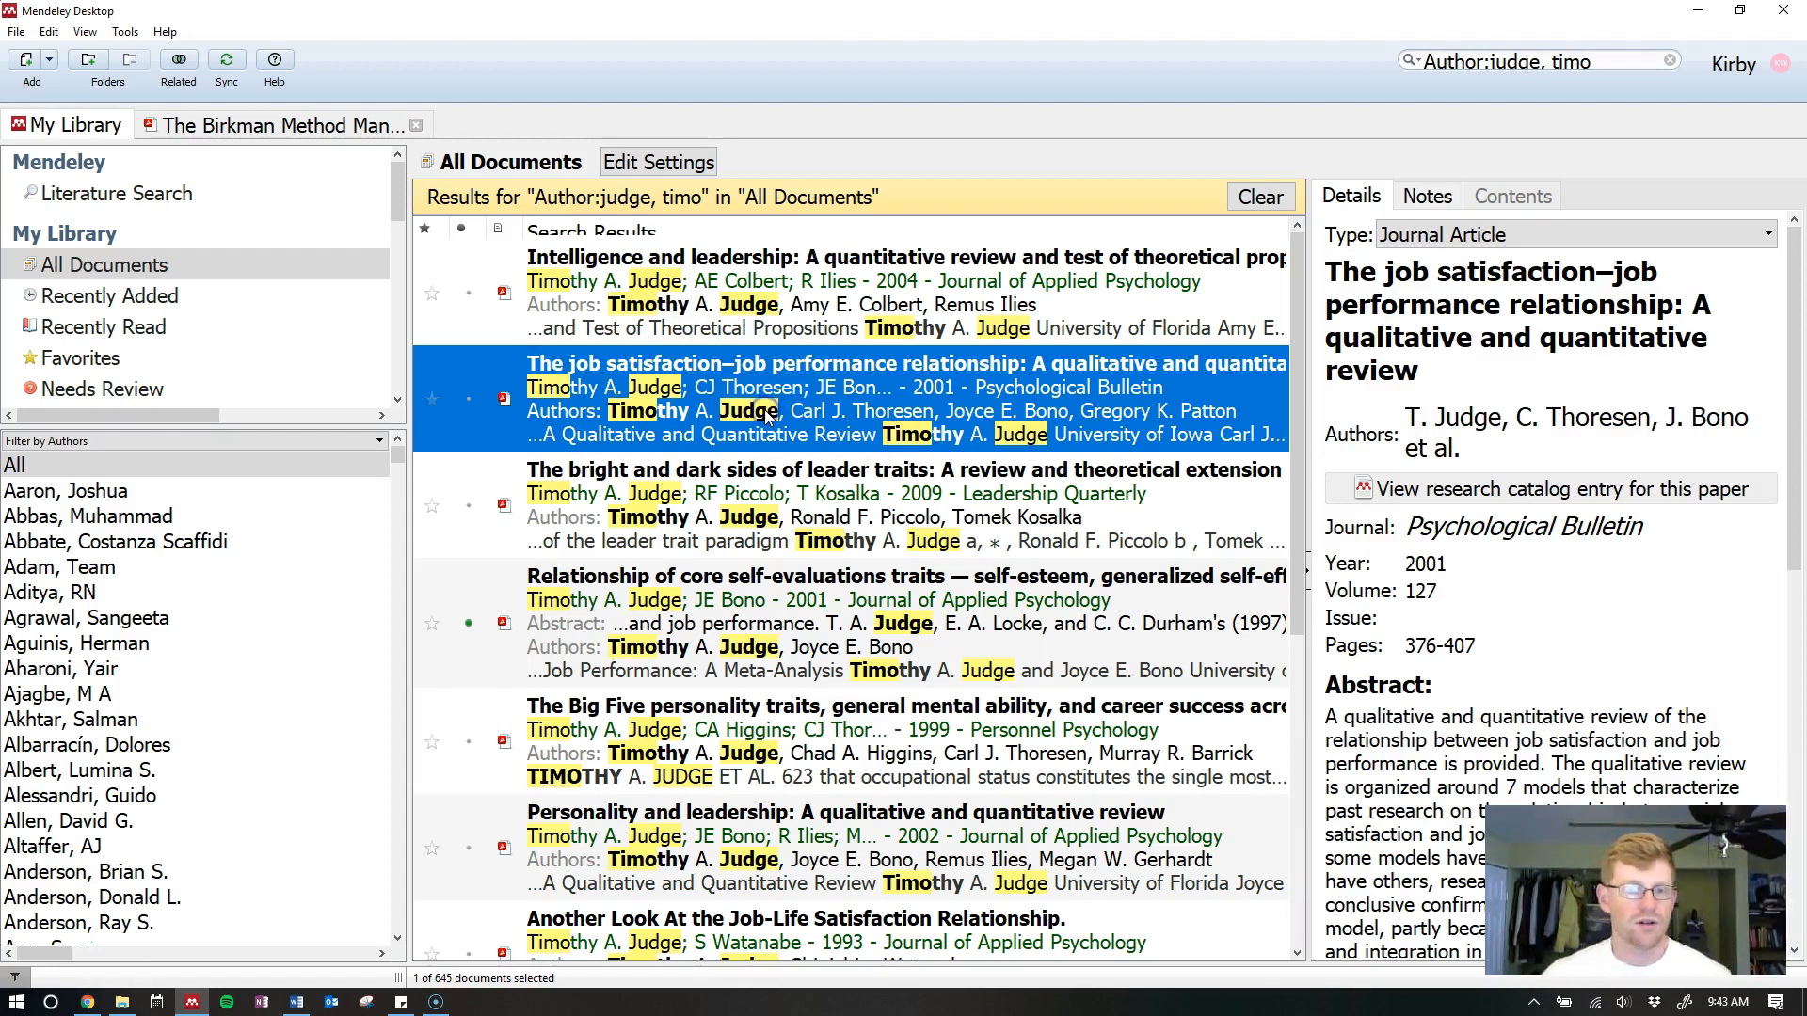
double_click(696, 428)
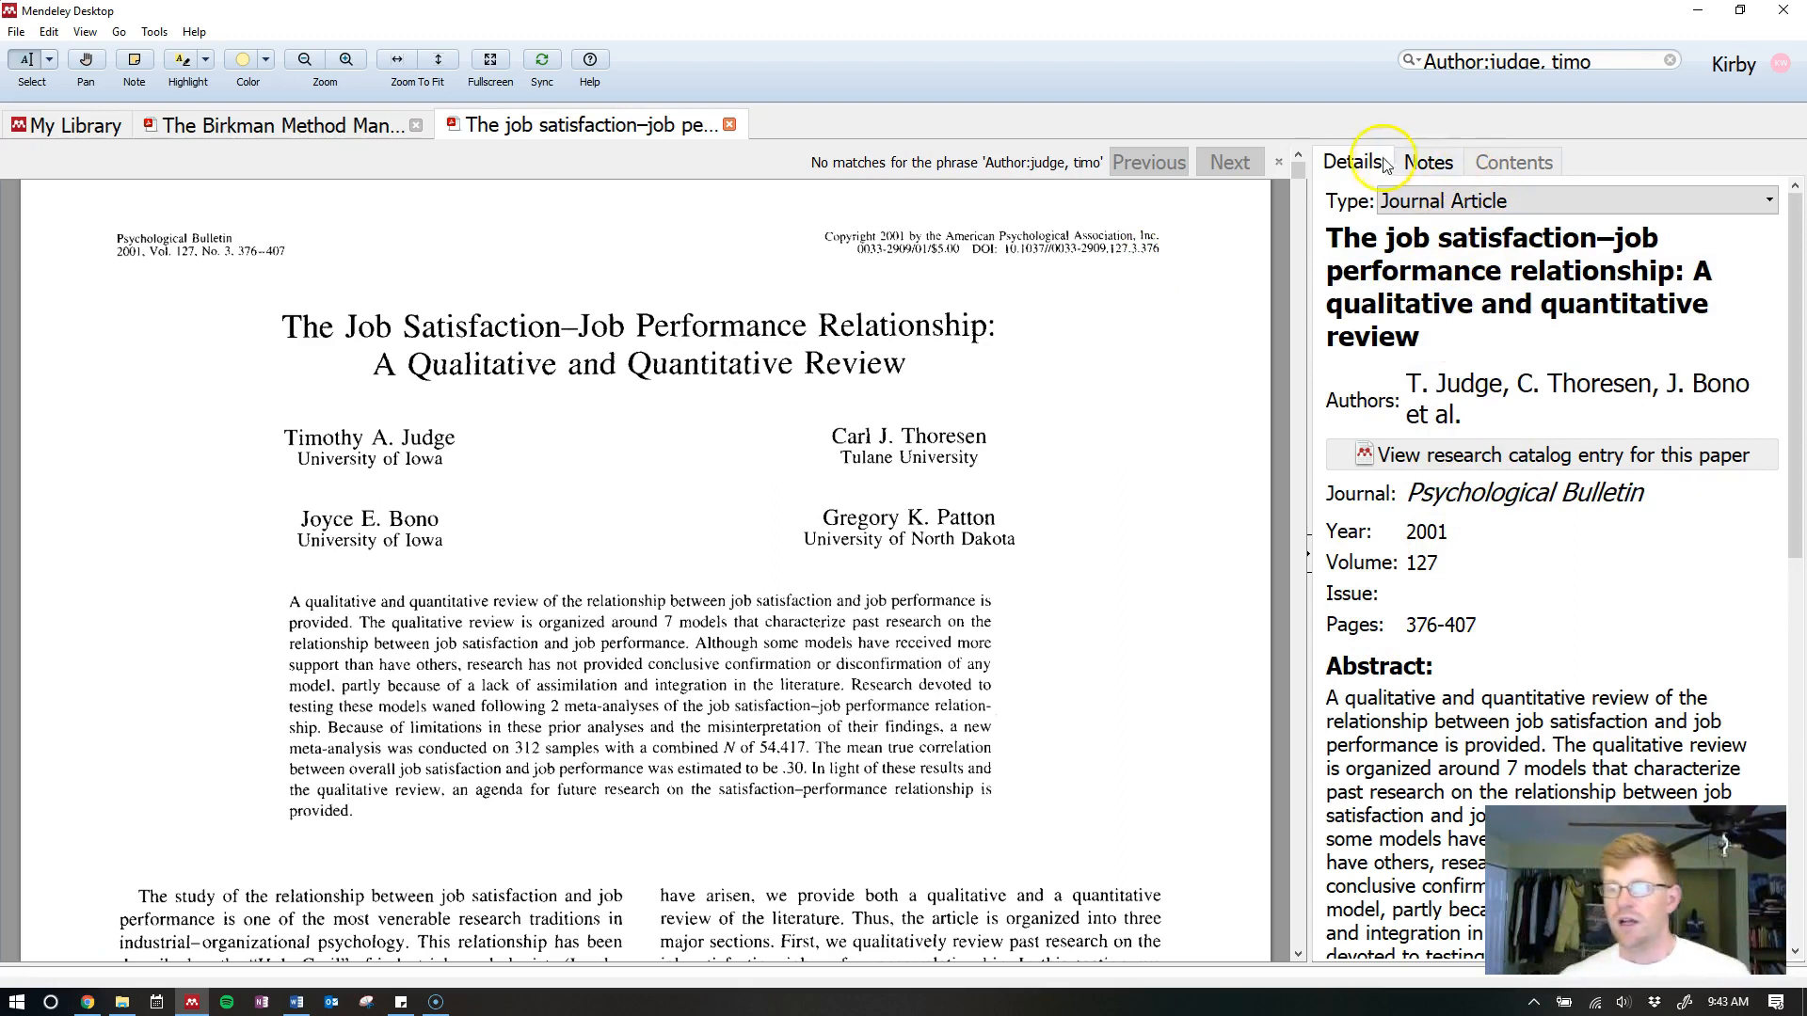
Add an extra author at the top of the job satisfaction paper's author list
drag(1796, 260, 1792, 417)
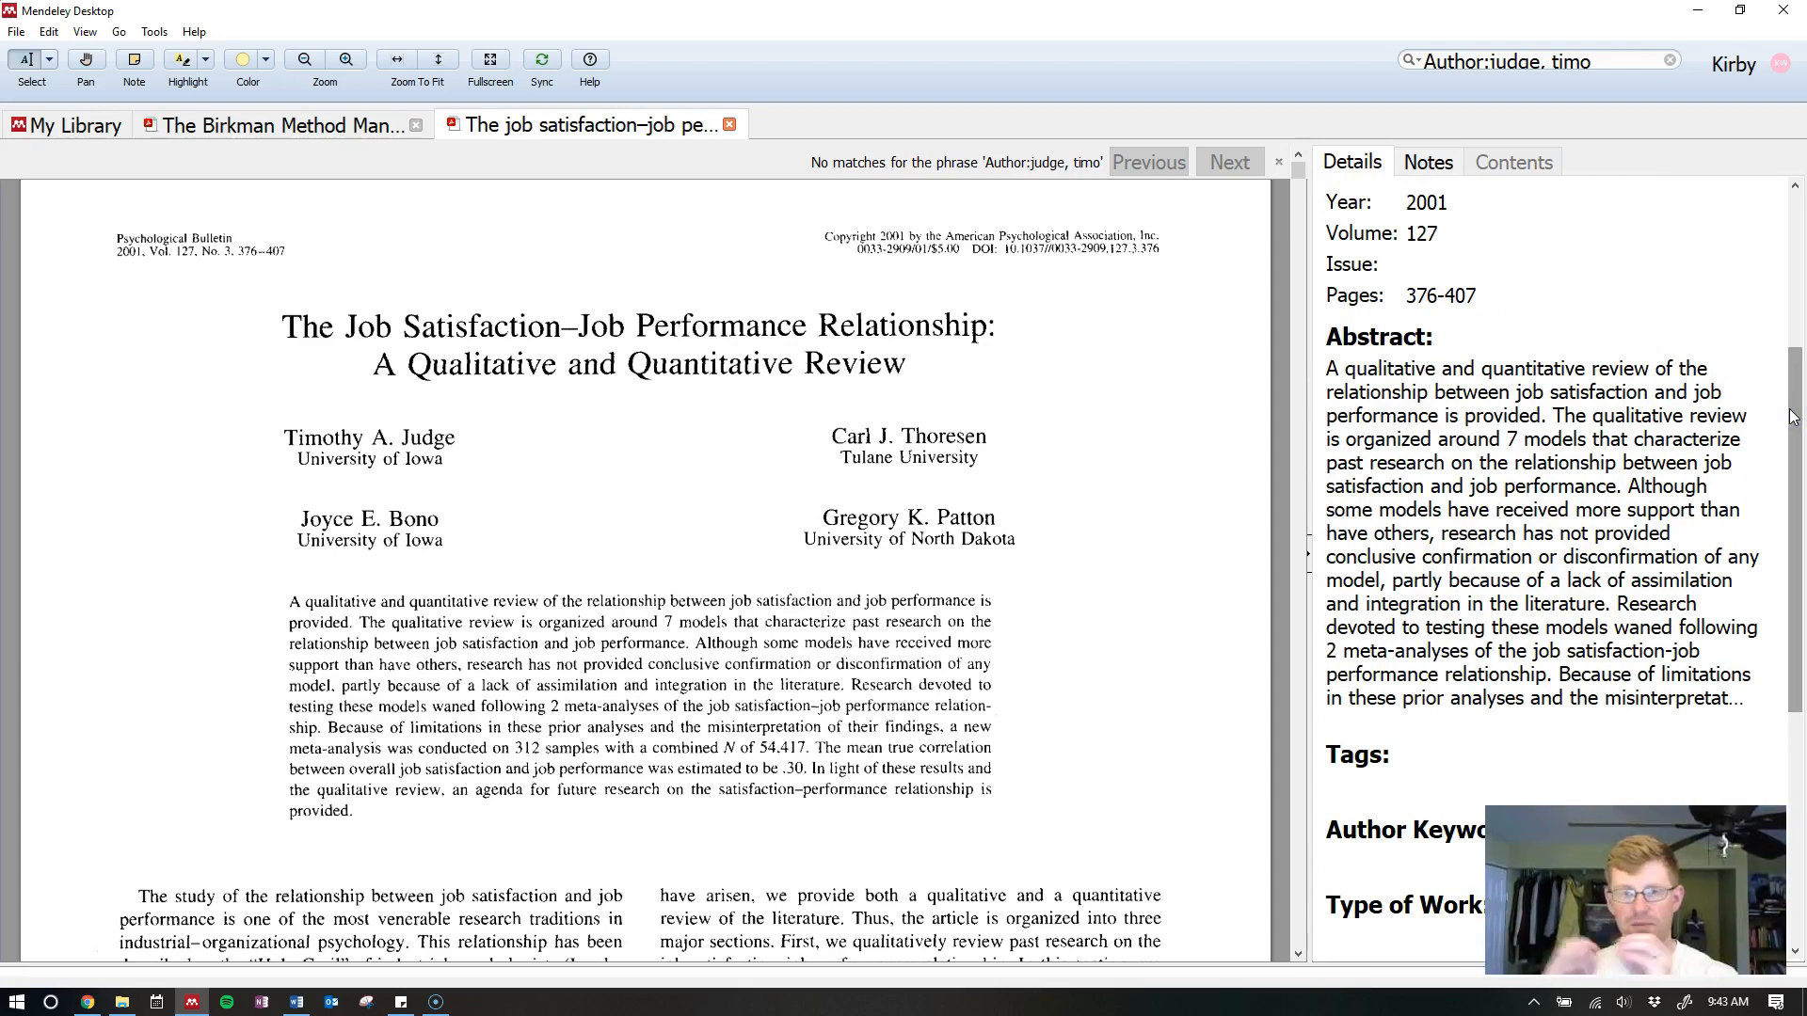
click(1794, 405)
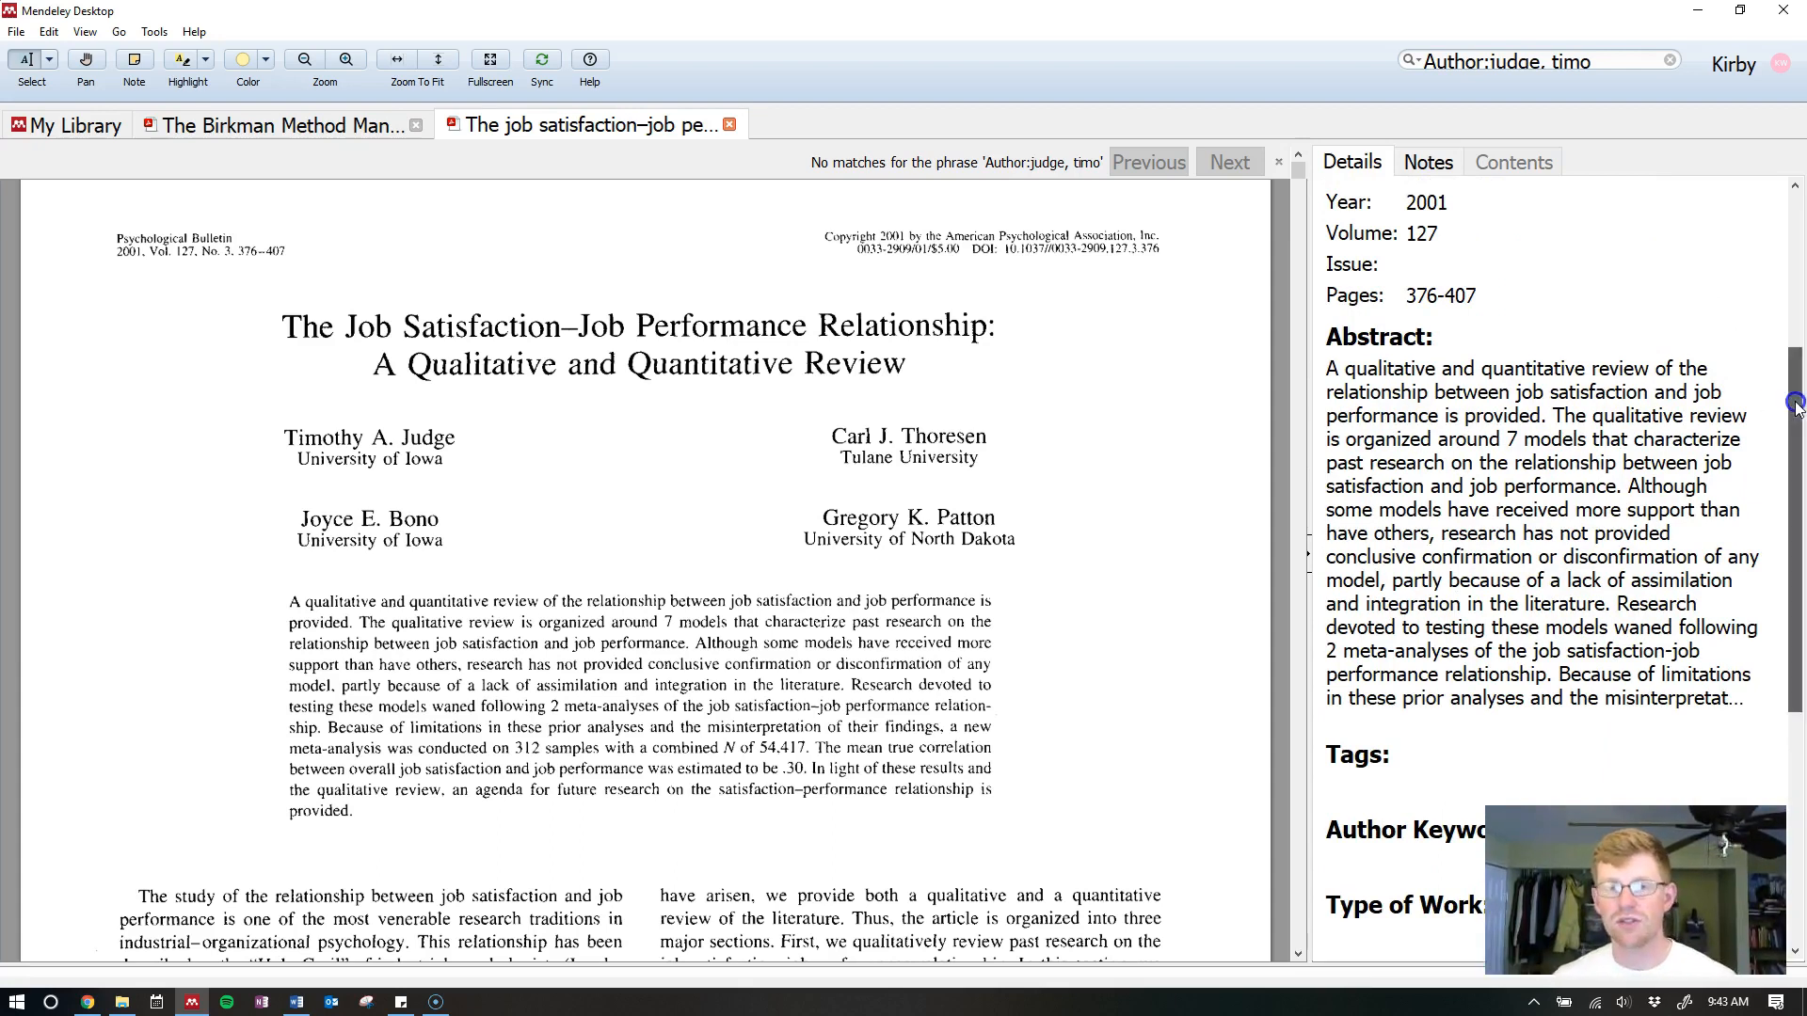
drag(1795, 405, 1794, 249)
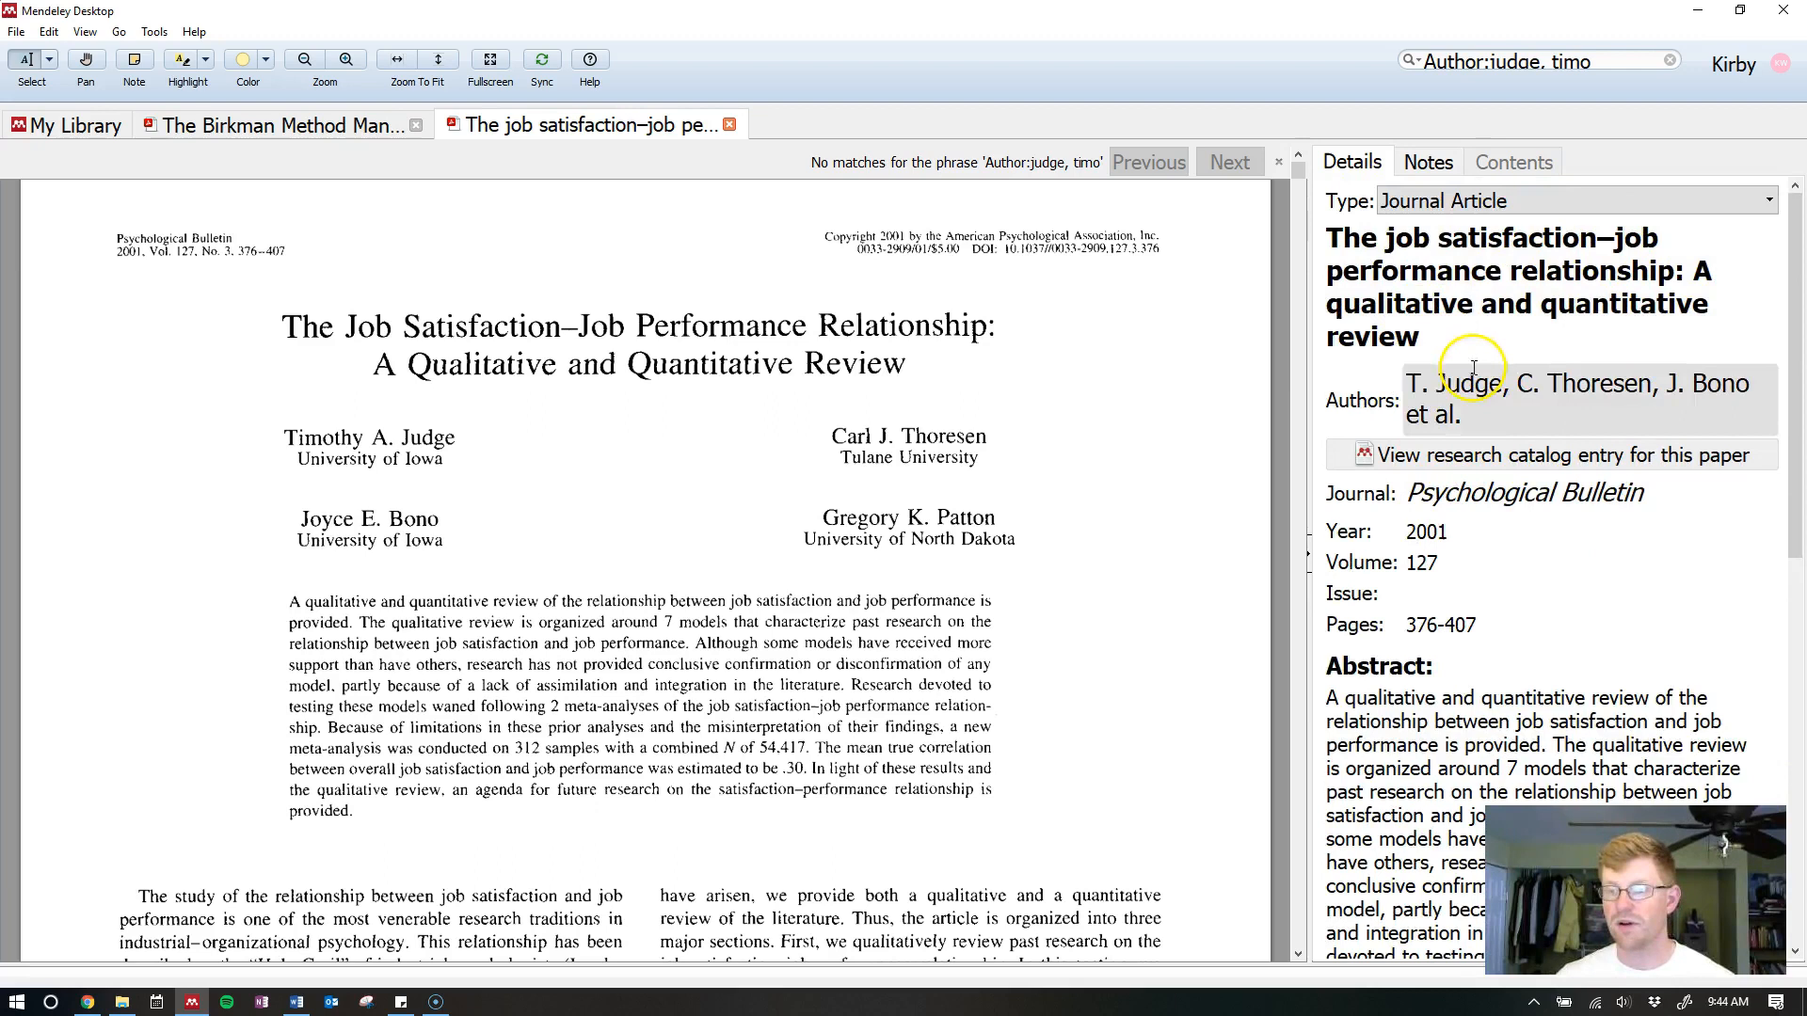
click(1506, 384)
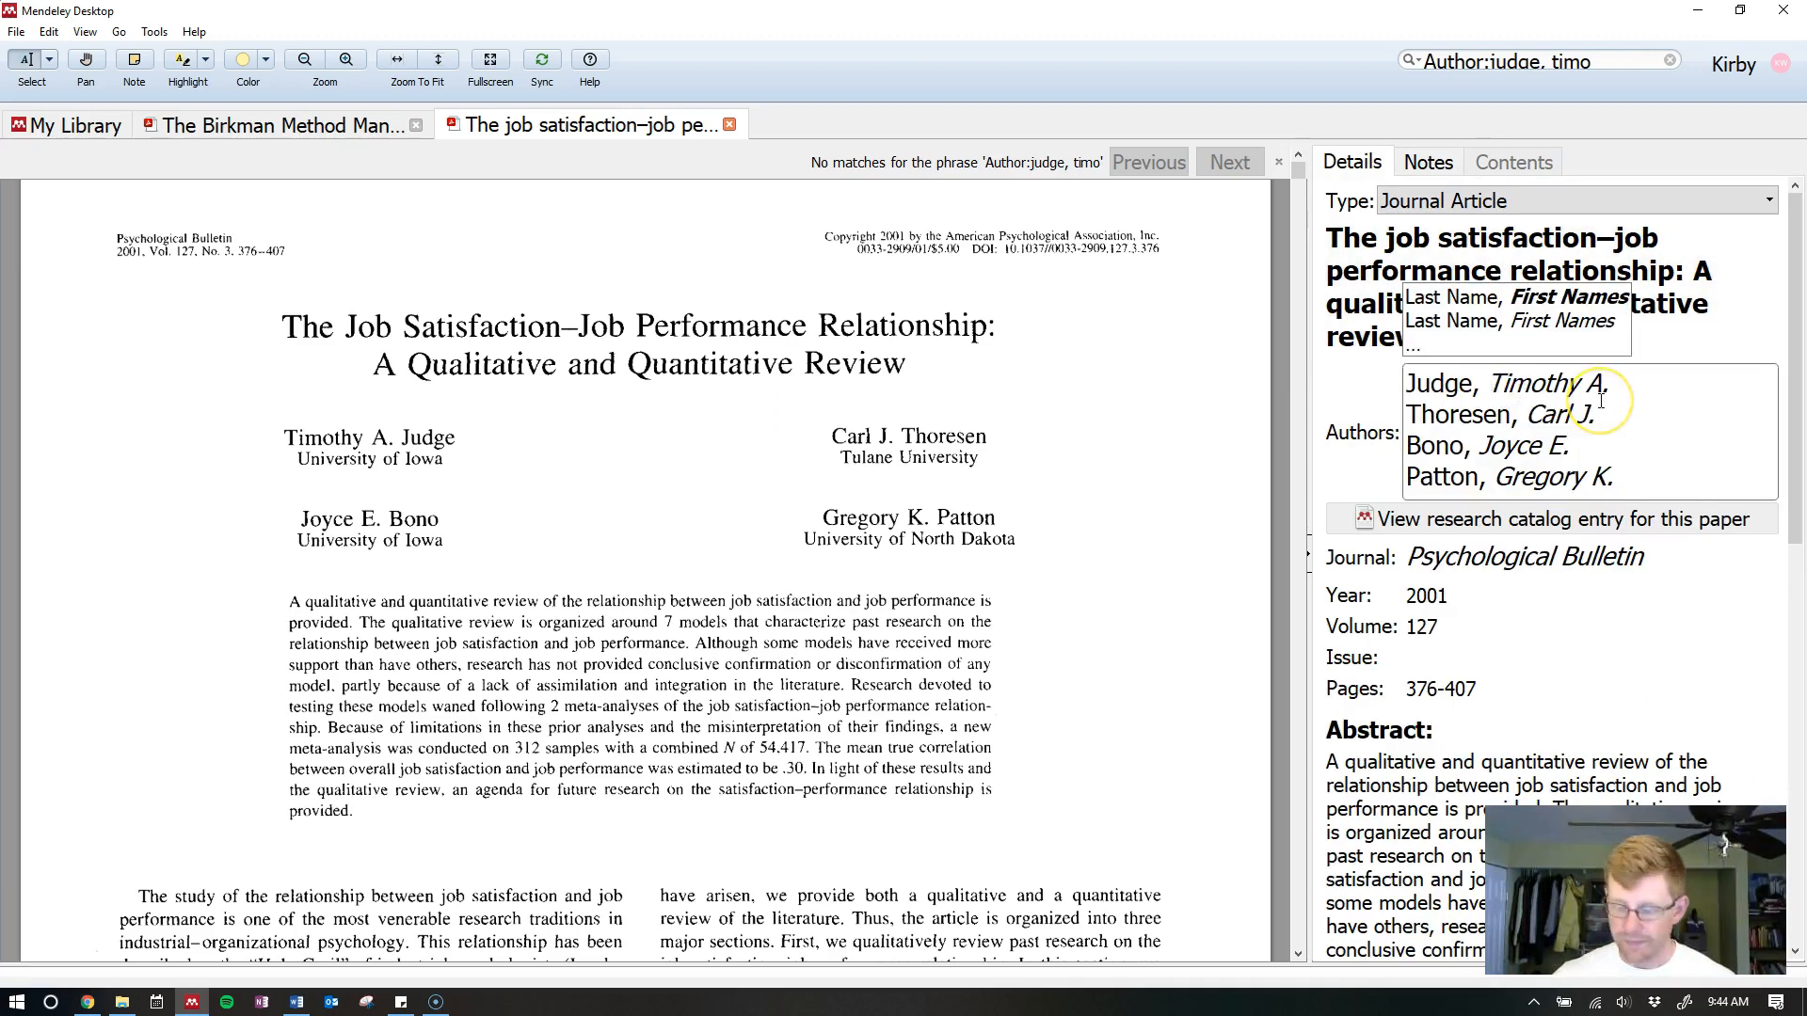
key(Home)
key(Return)
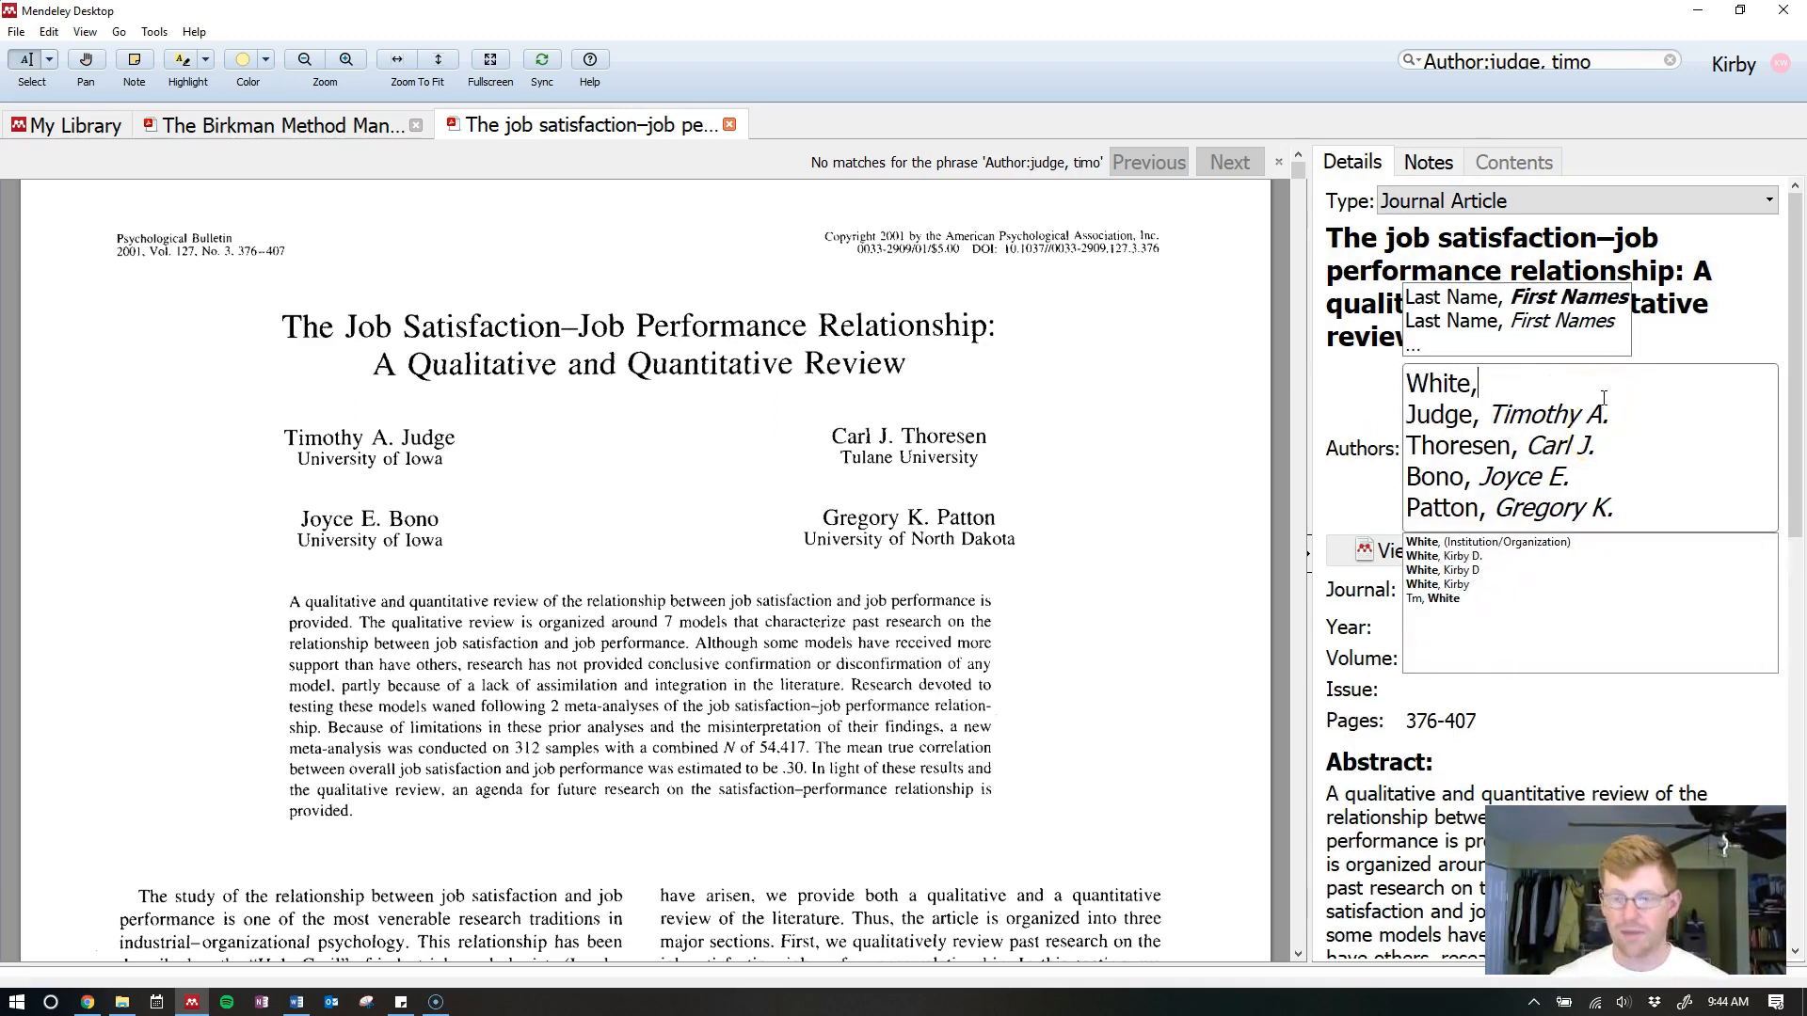
click(1647, 408)
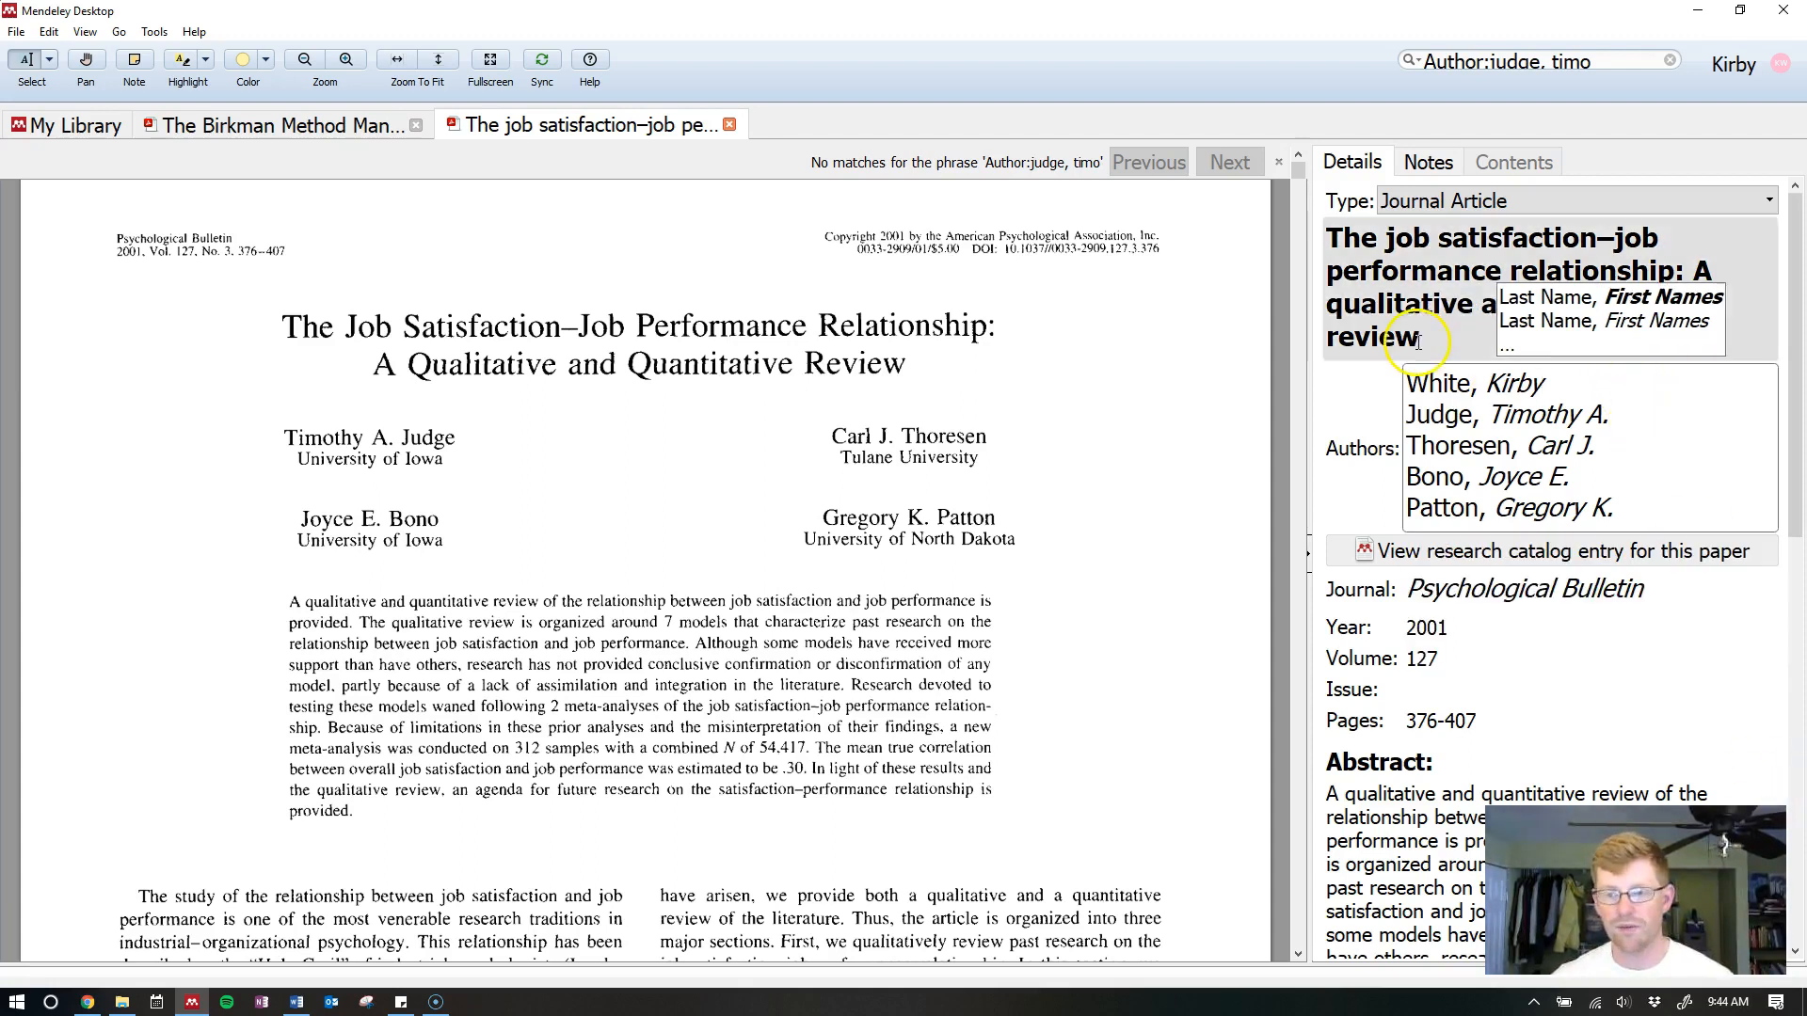
Retitle the paper 'JOB SAAAAATISFATION' and set its issue to 12
click(1463, 343)
triple_click(1462, 342)
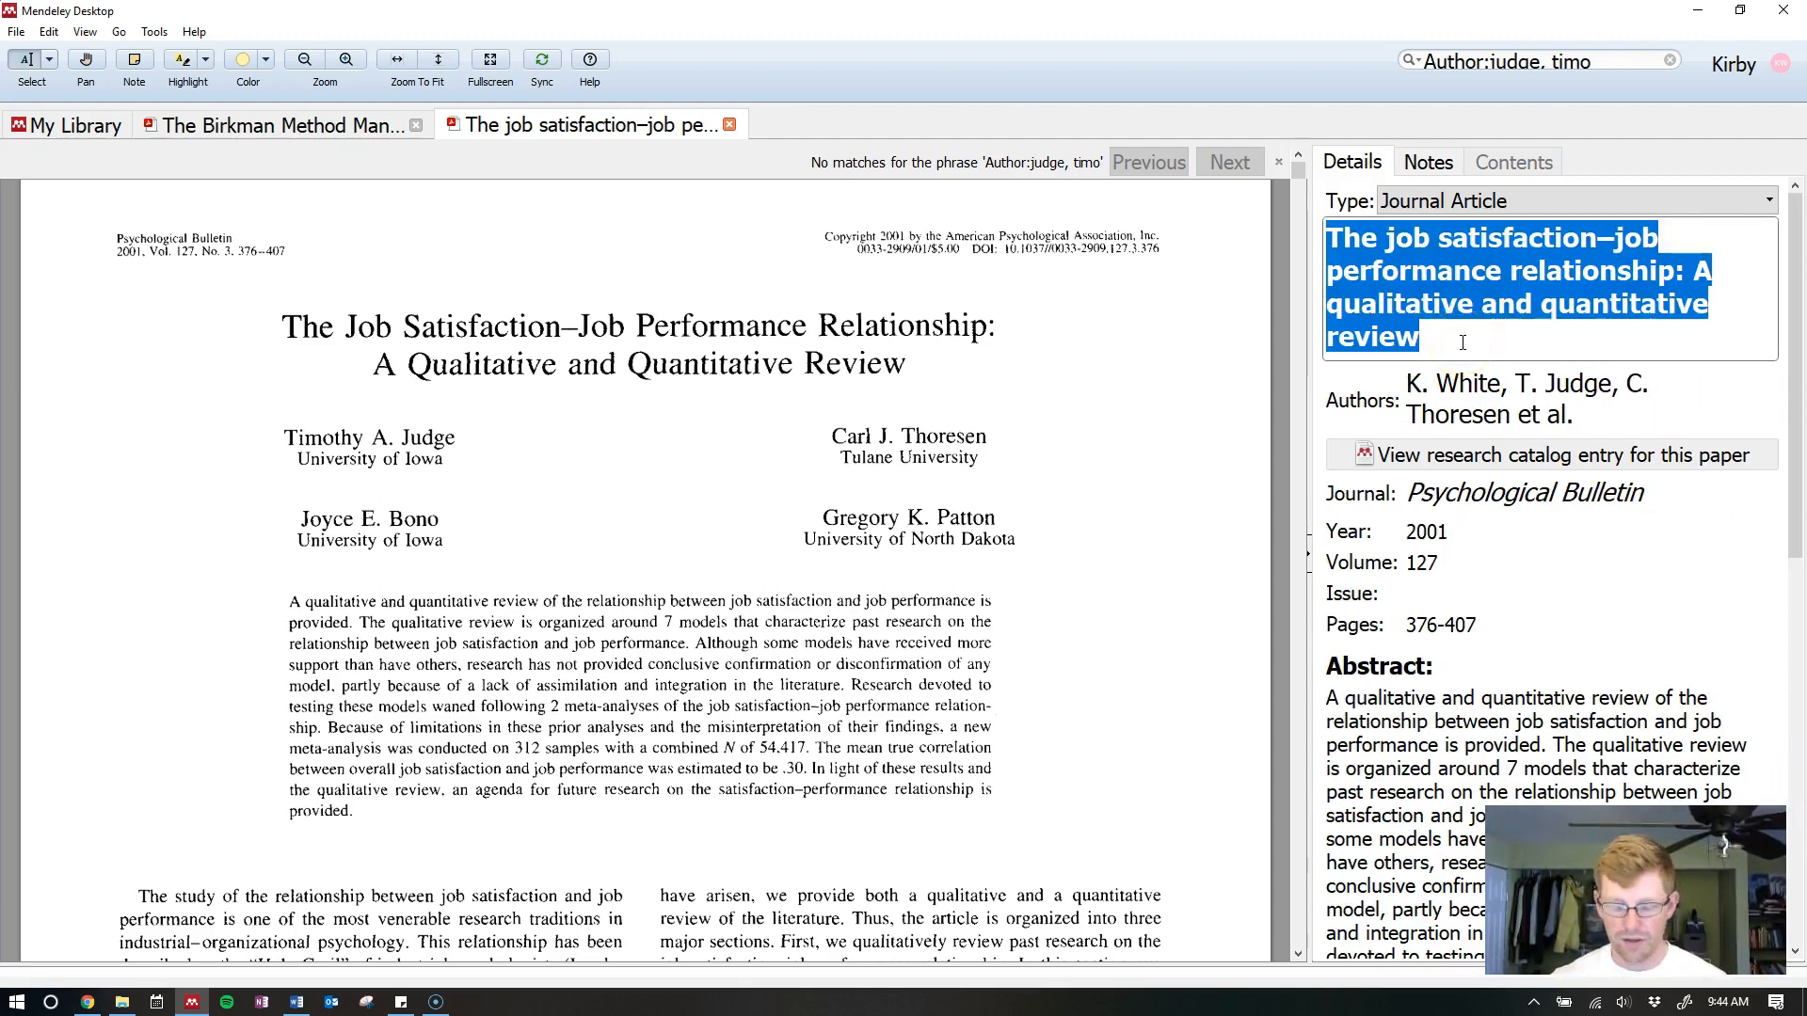
text(JOB)
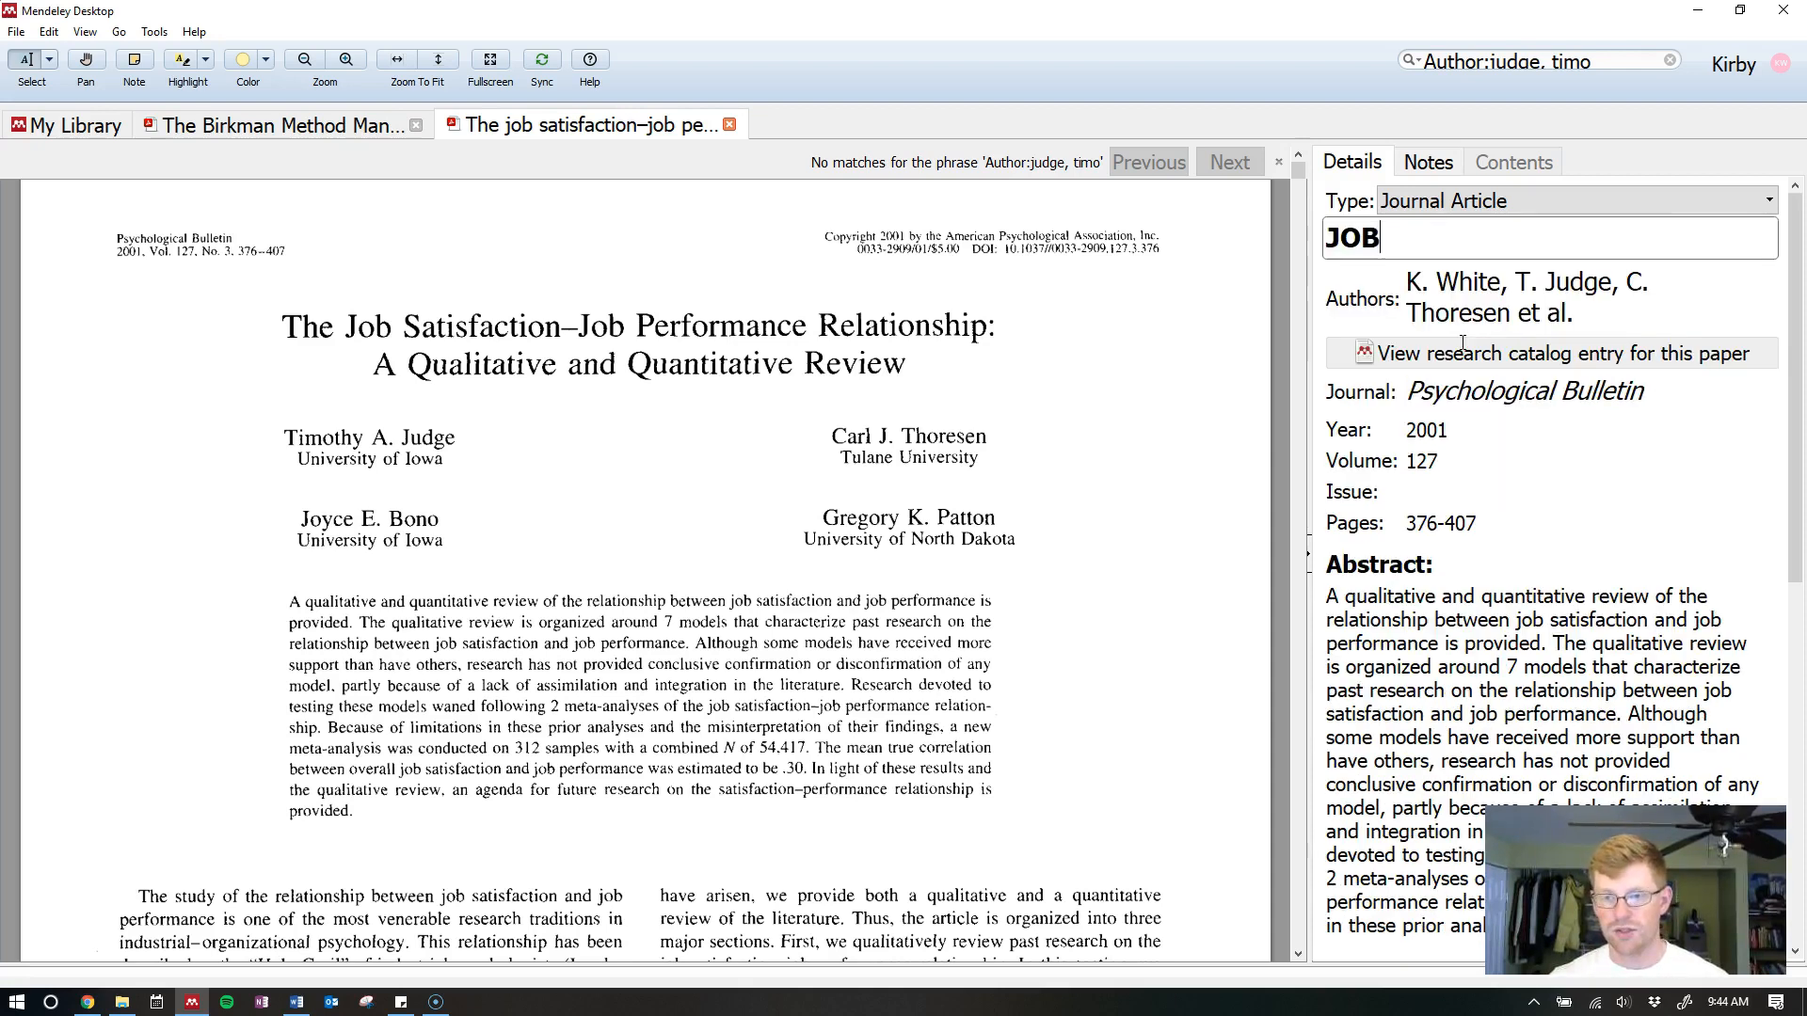
text( SAAAAATISFATION)
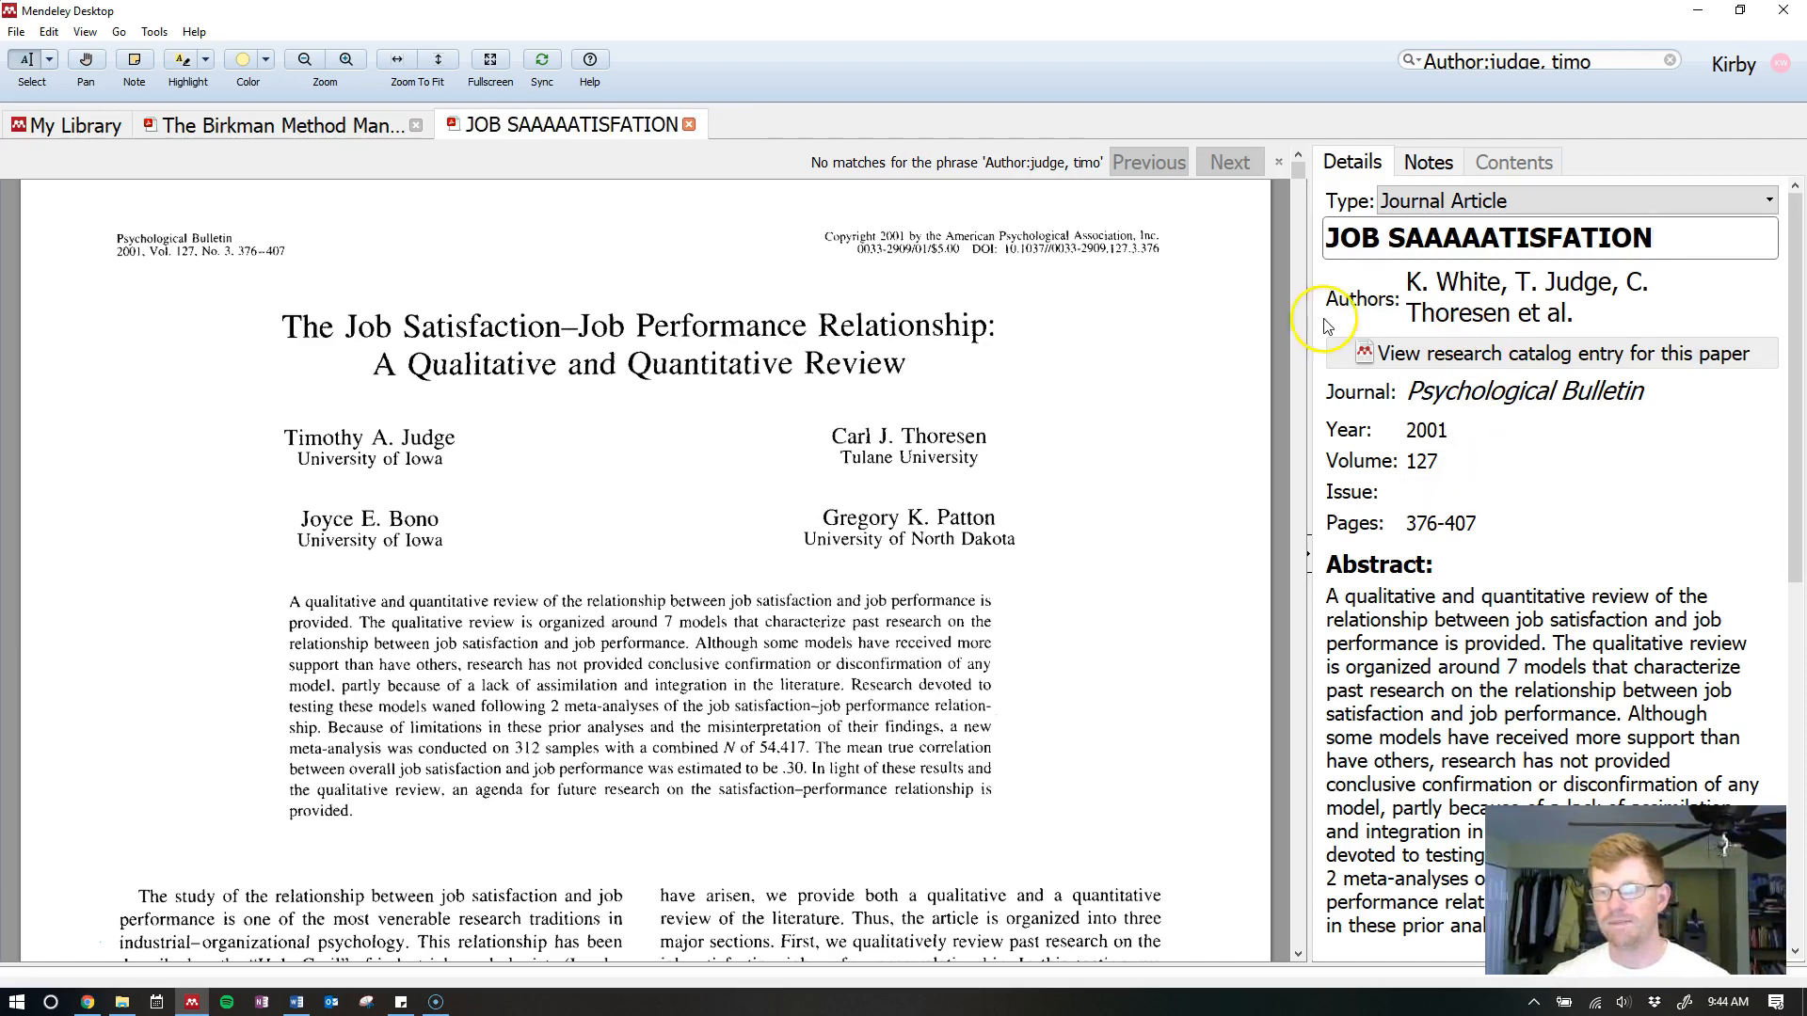
click(1464, 493)
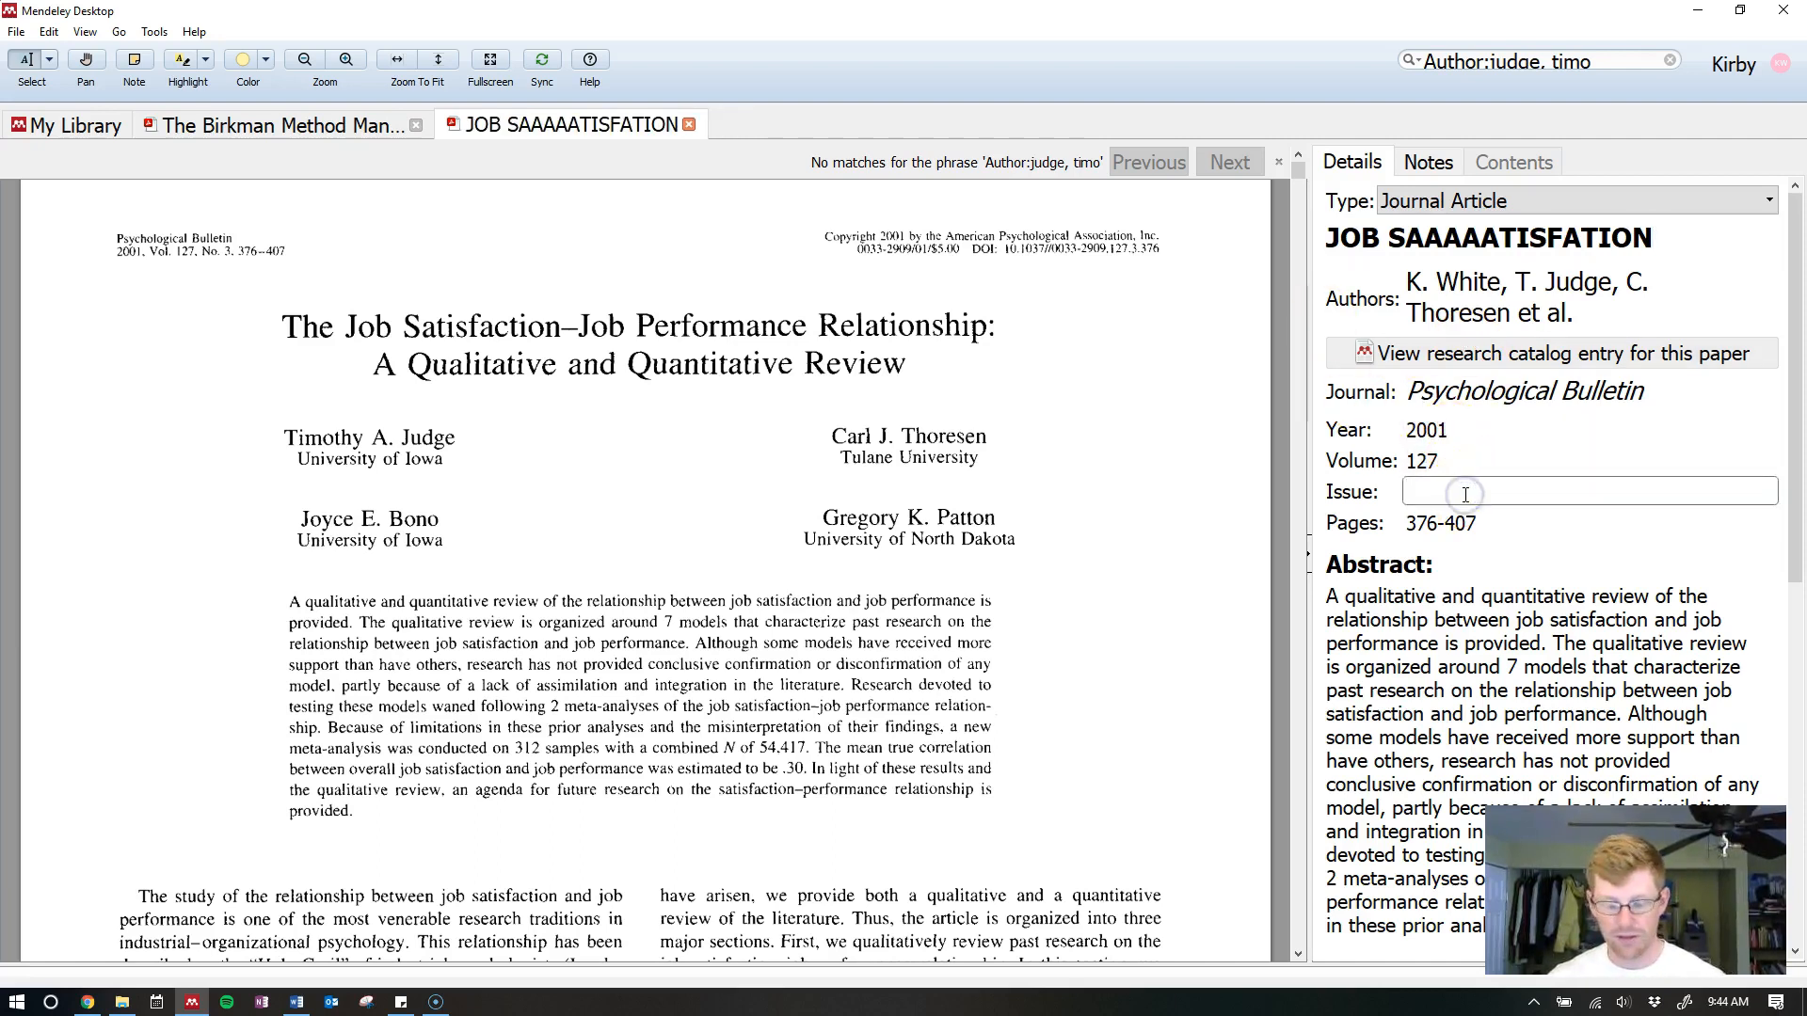
text(12)
click(1110, 484)
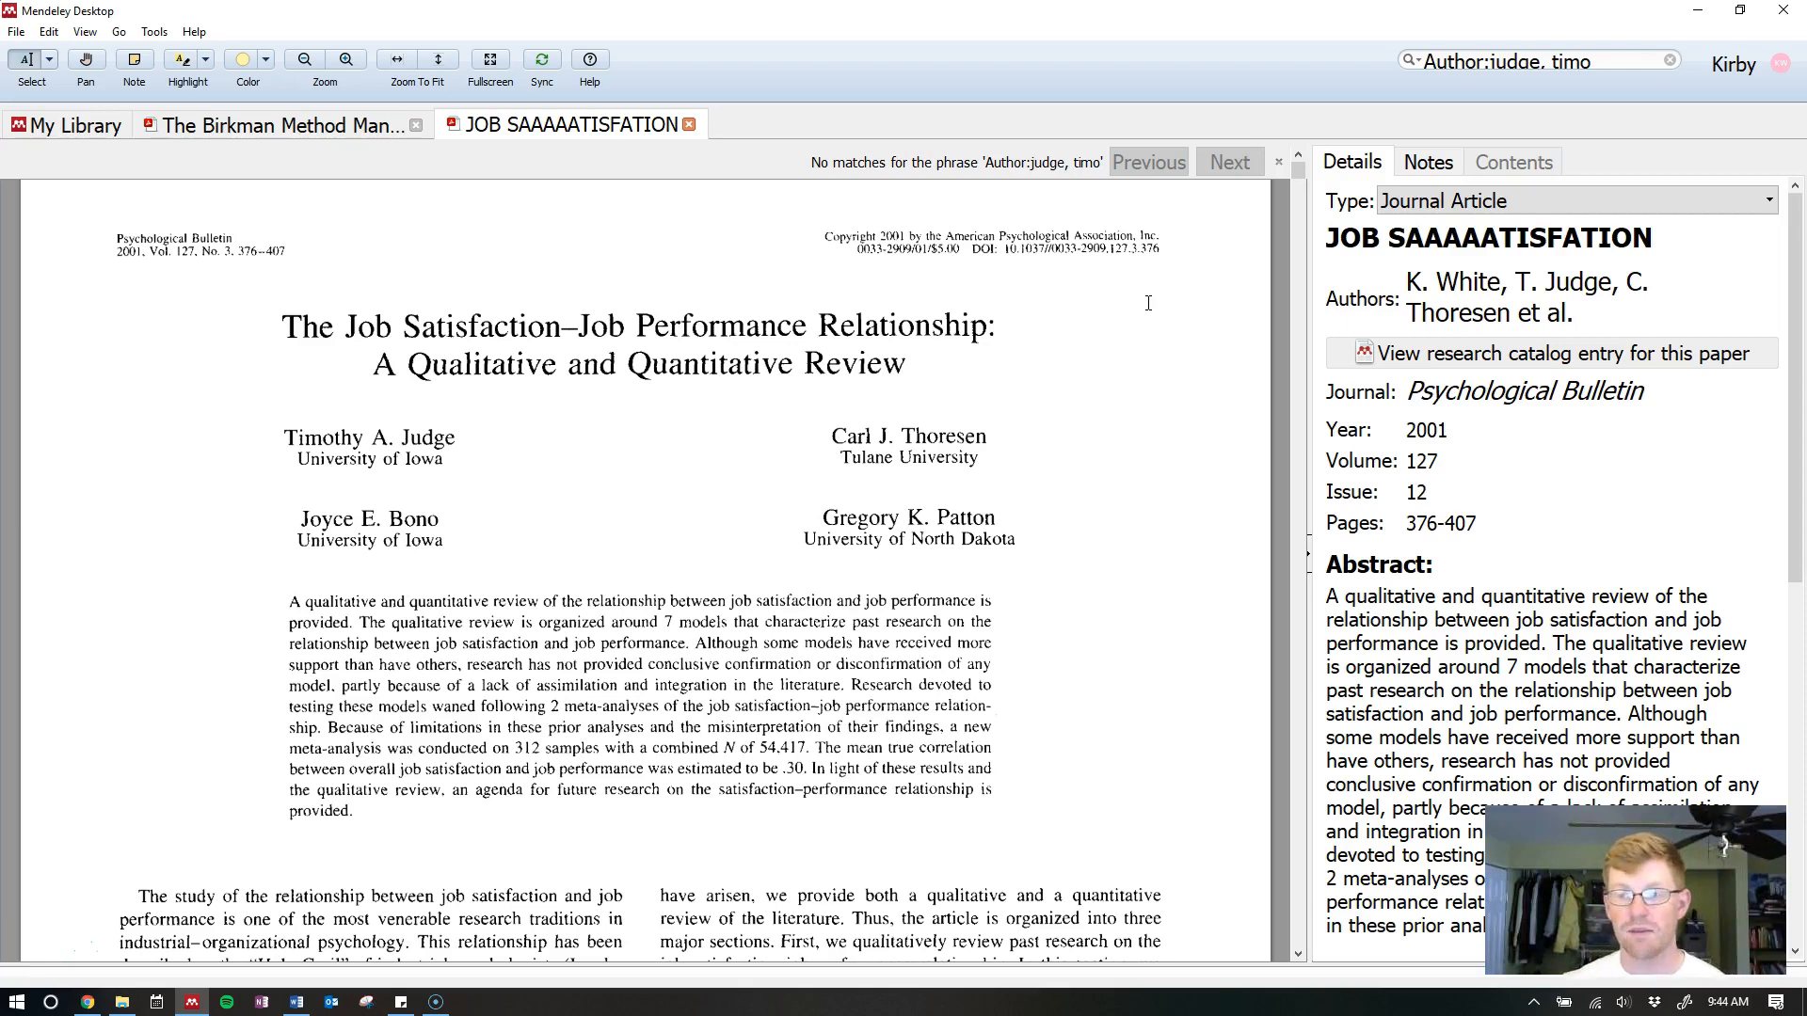
Refresh the Word citations and references from the edited Mendeley library
key(alt+Tab)
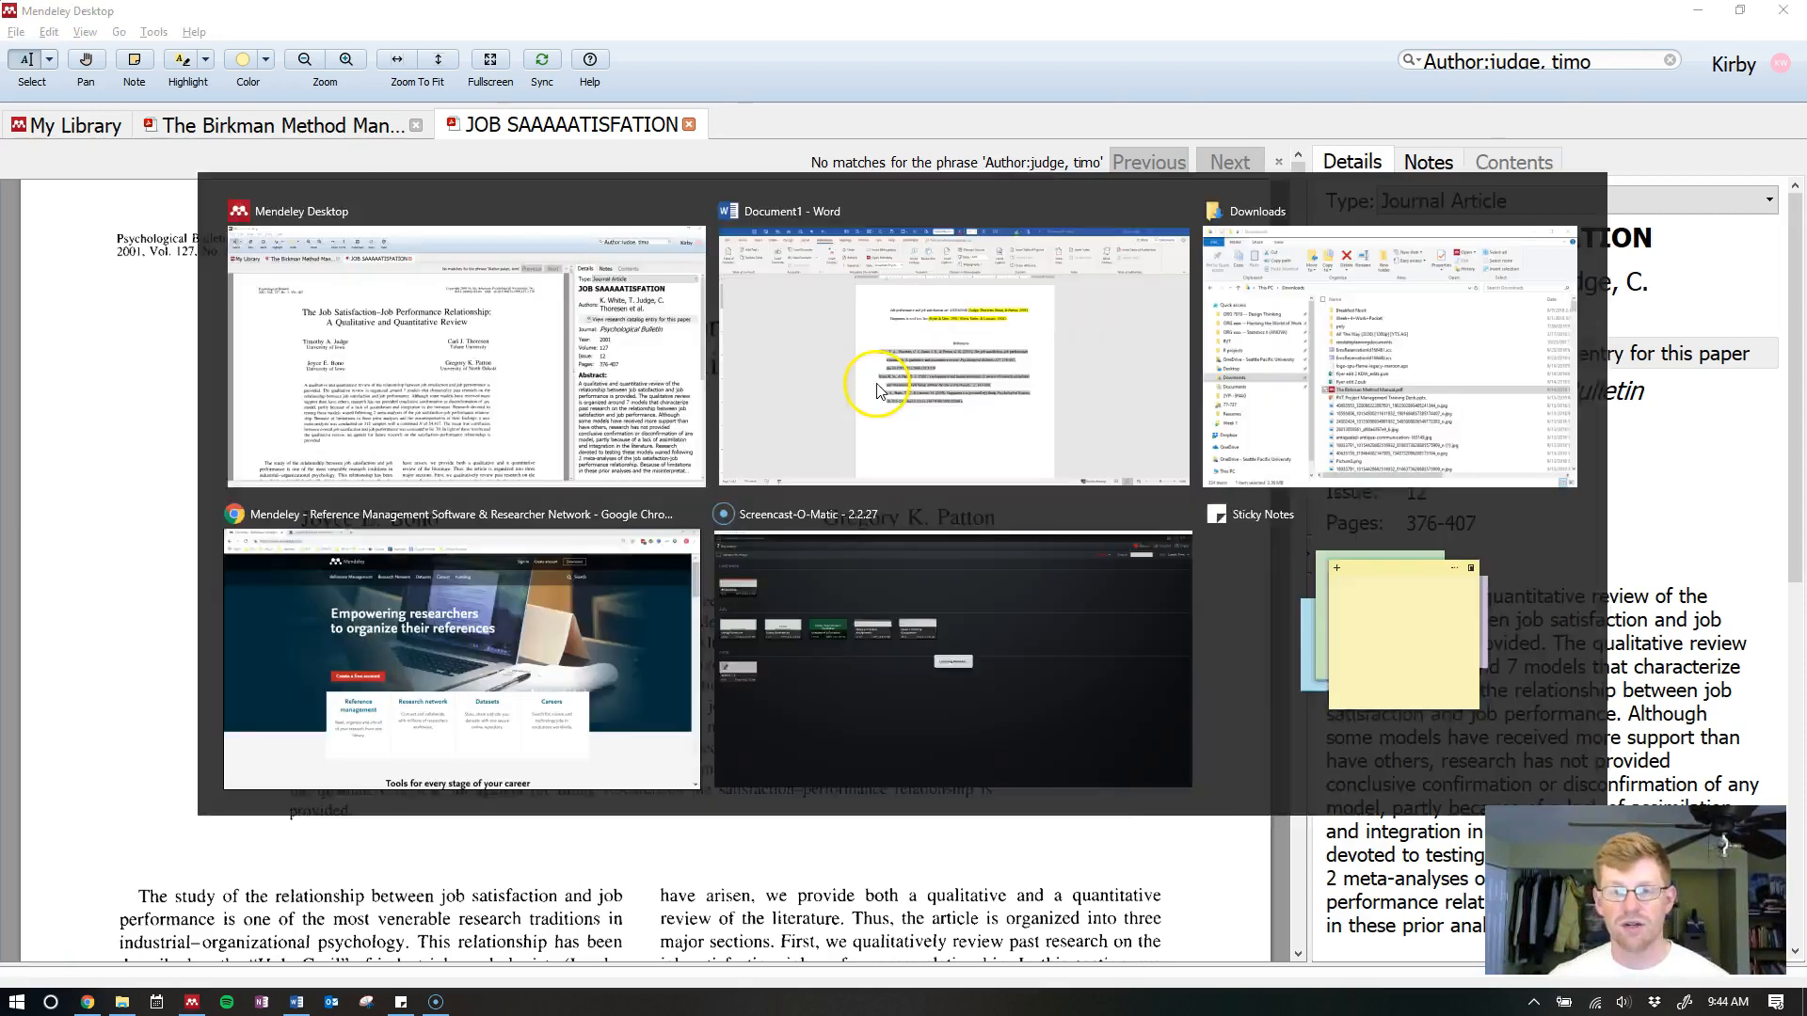
click(921, 370)
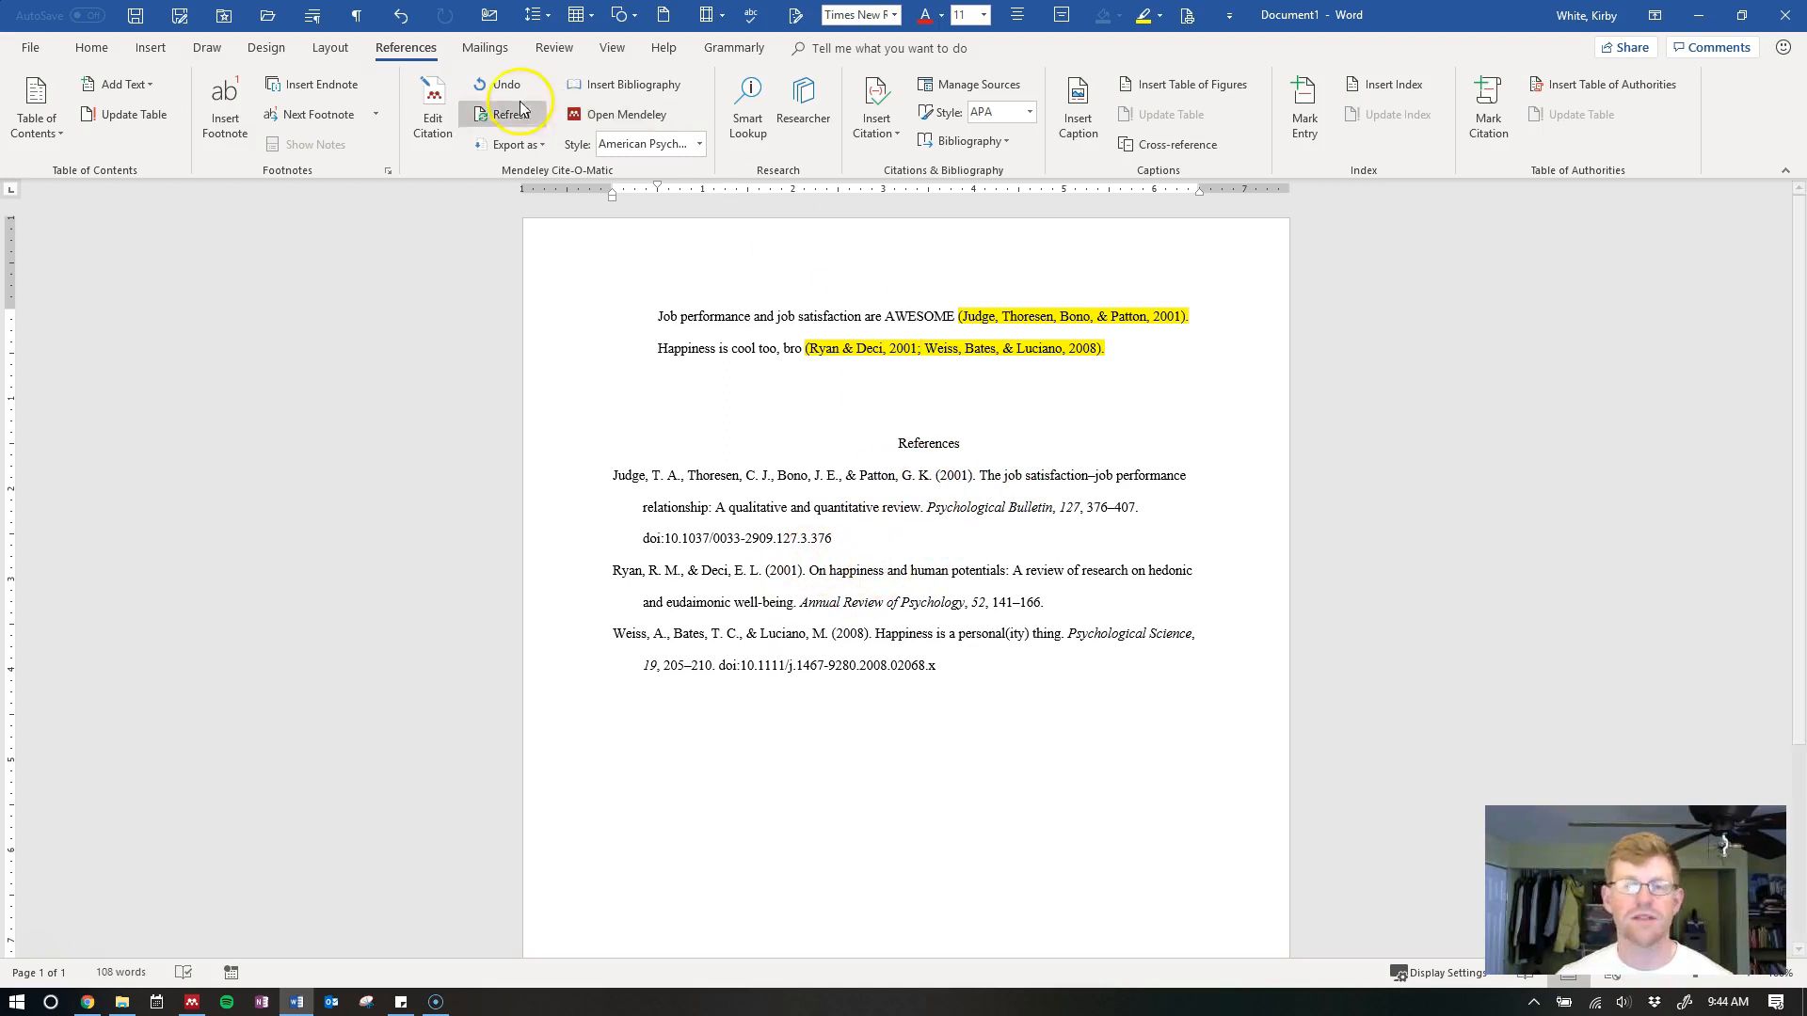
click(488, 117)
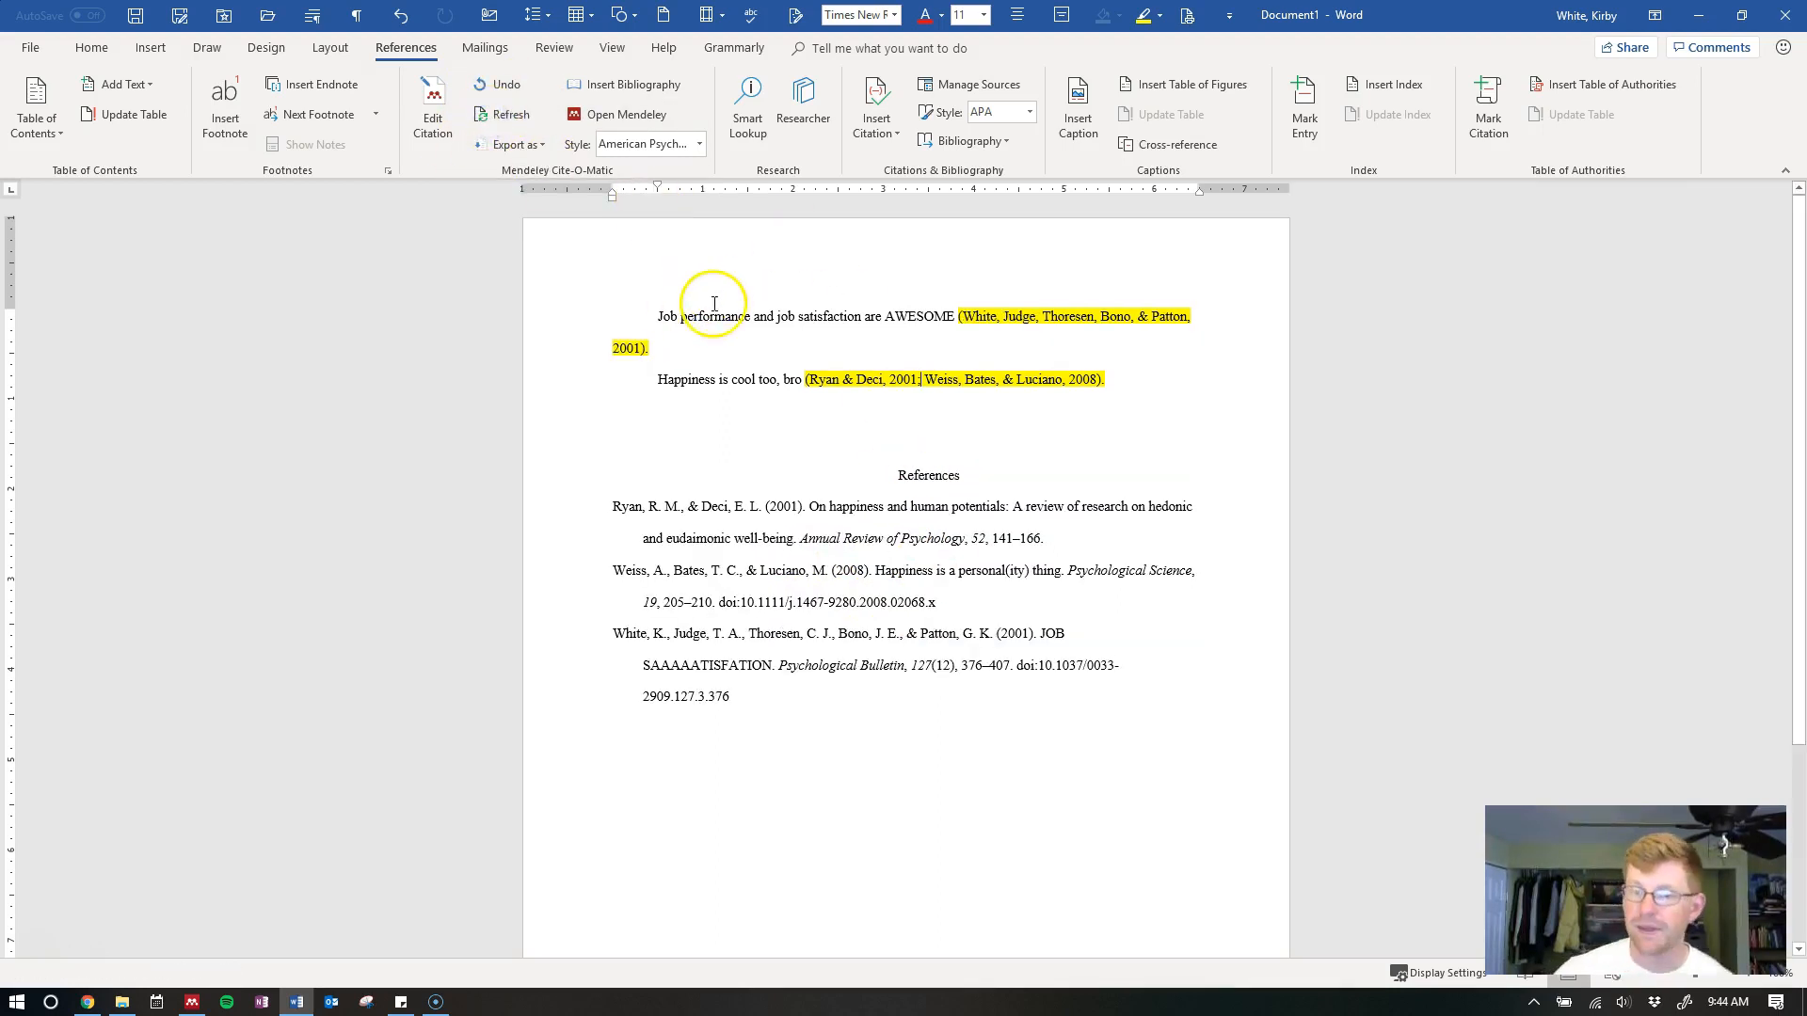
Check the reference now shows the added author, title JOB SAAAAATISFATION and issue 12
click(986, 317)
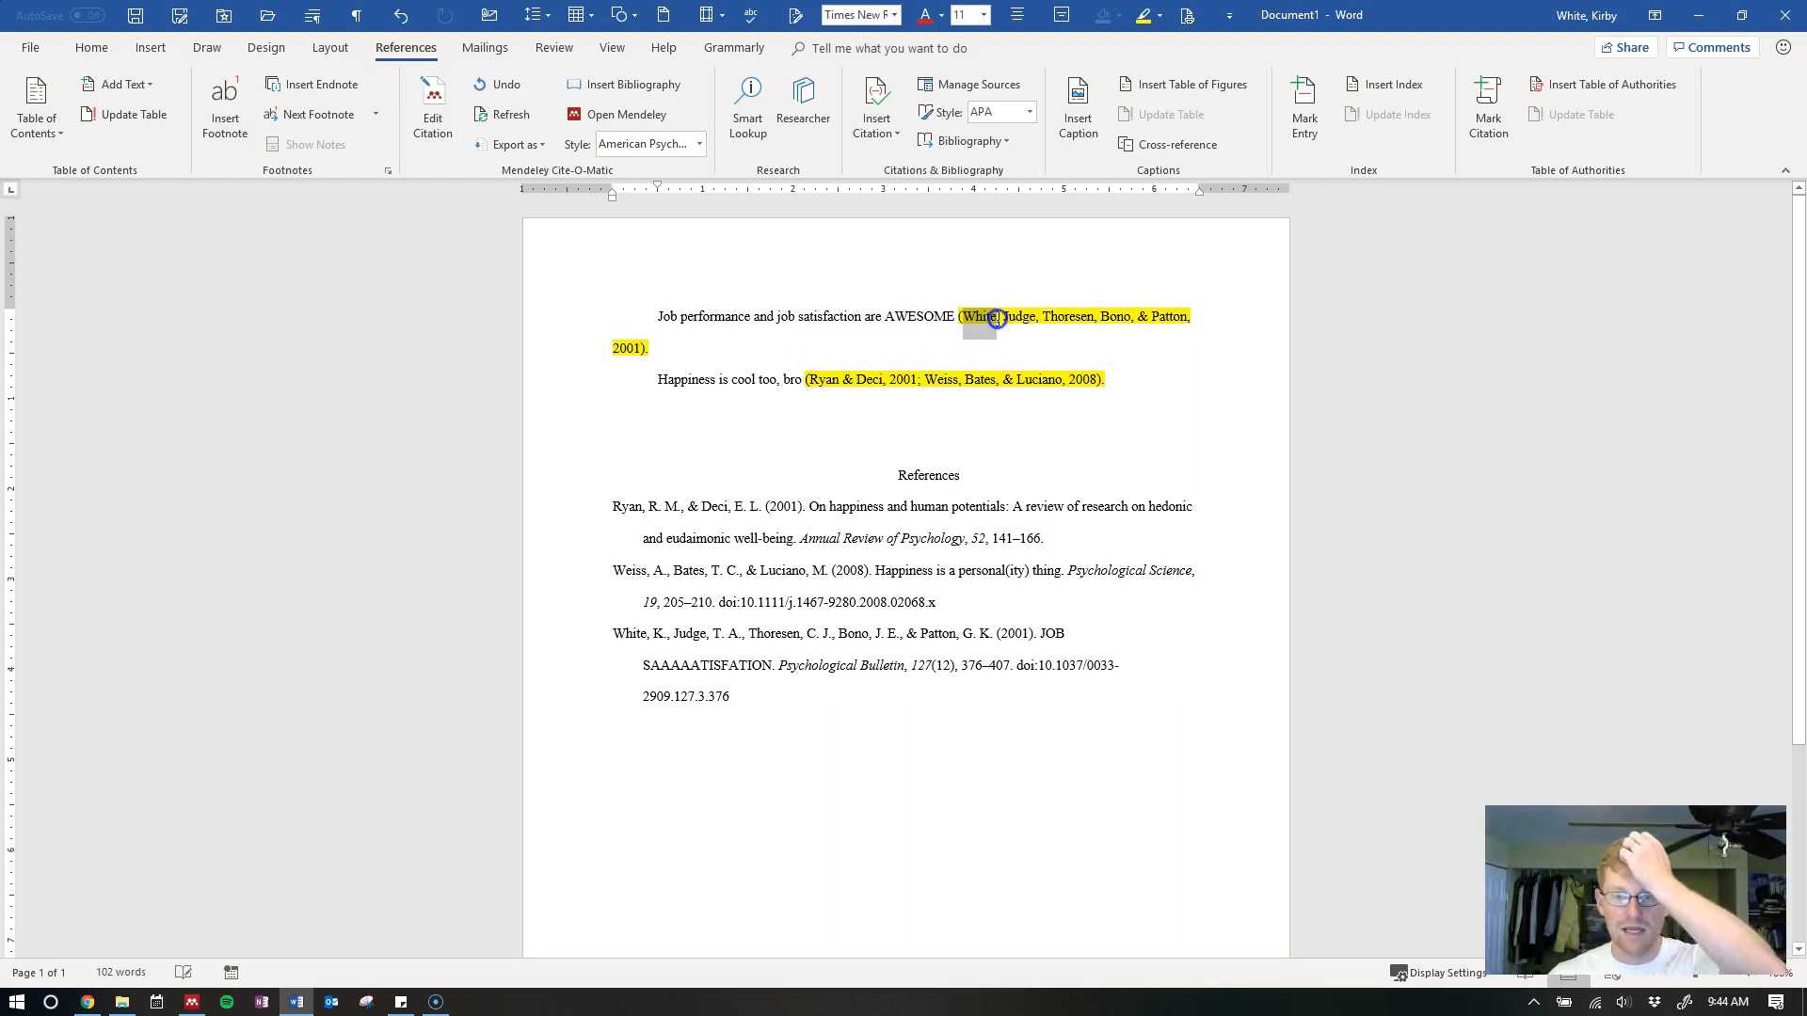
click(813, 699)
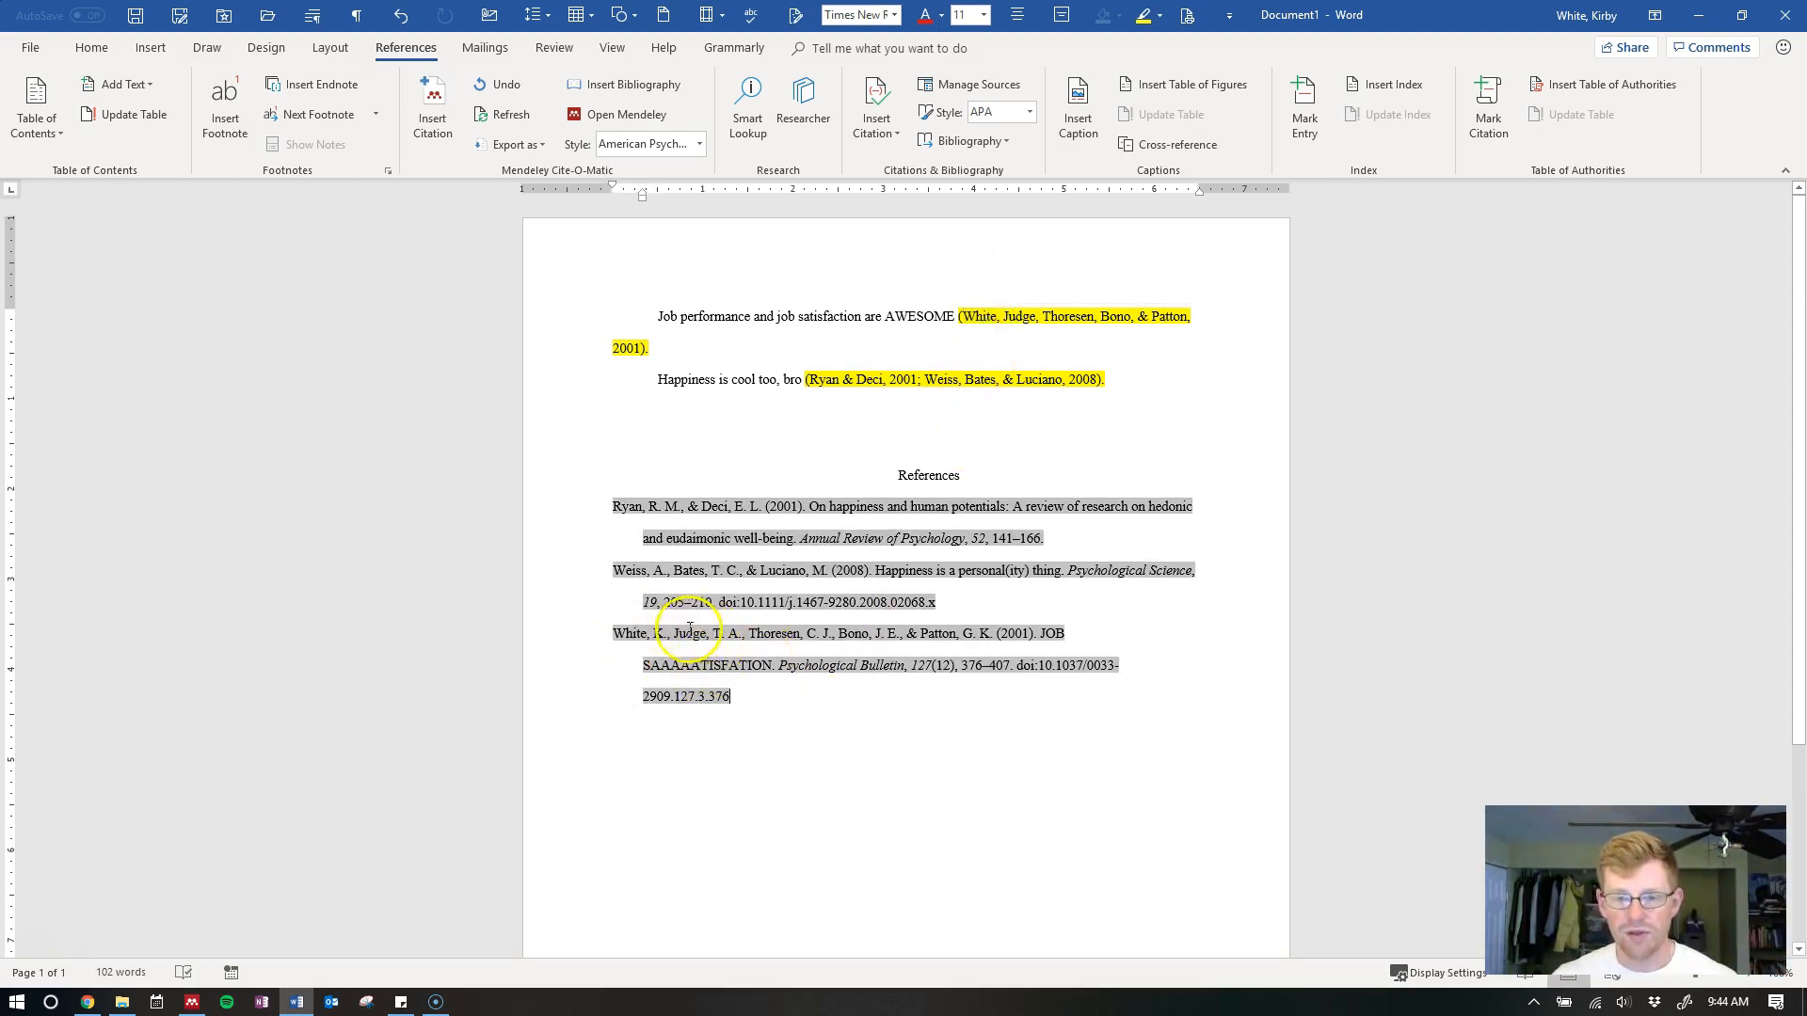
drag(614, 635, 647, 639)
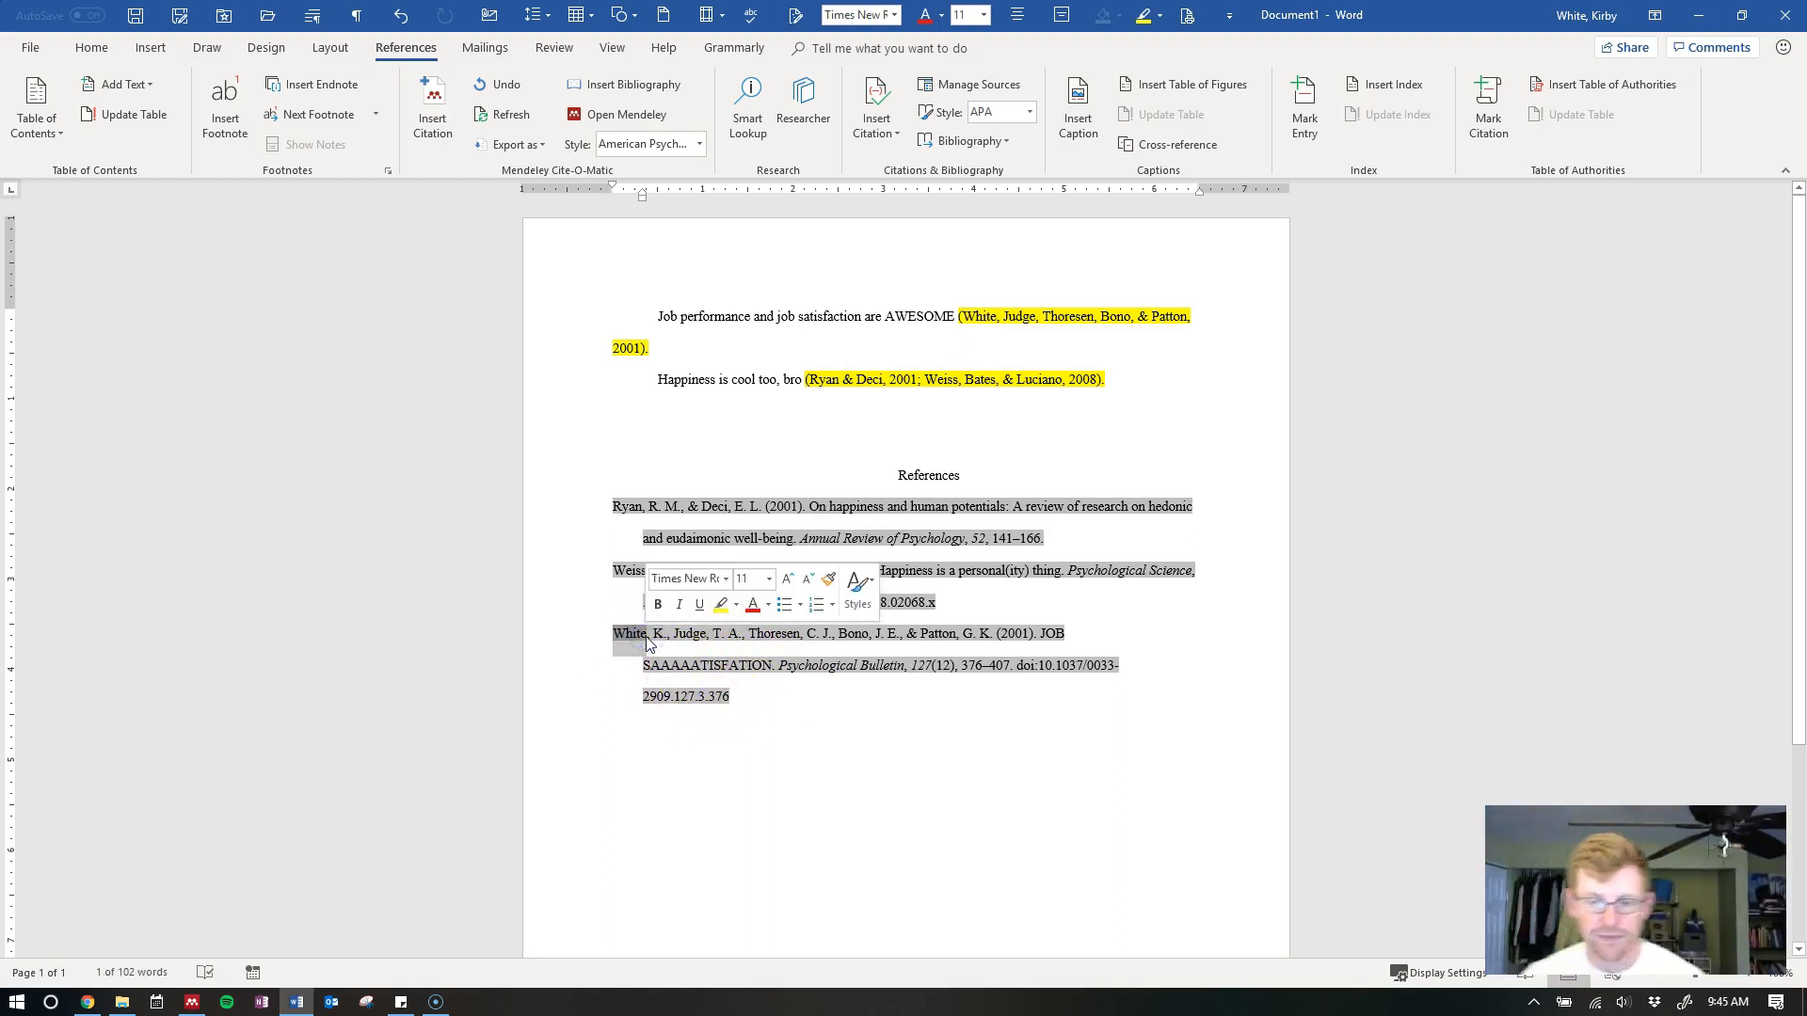
click(756, 694)
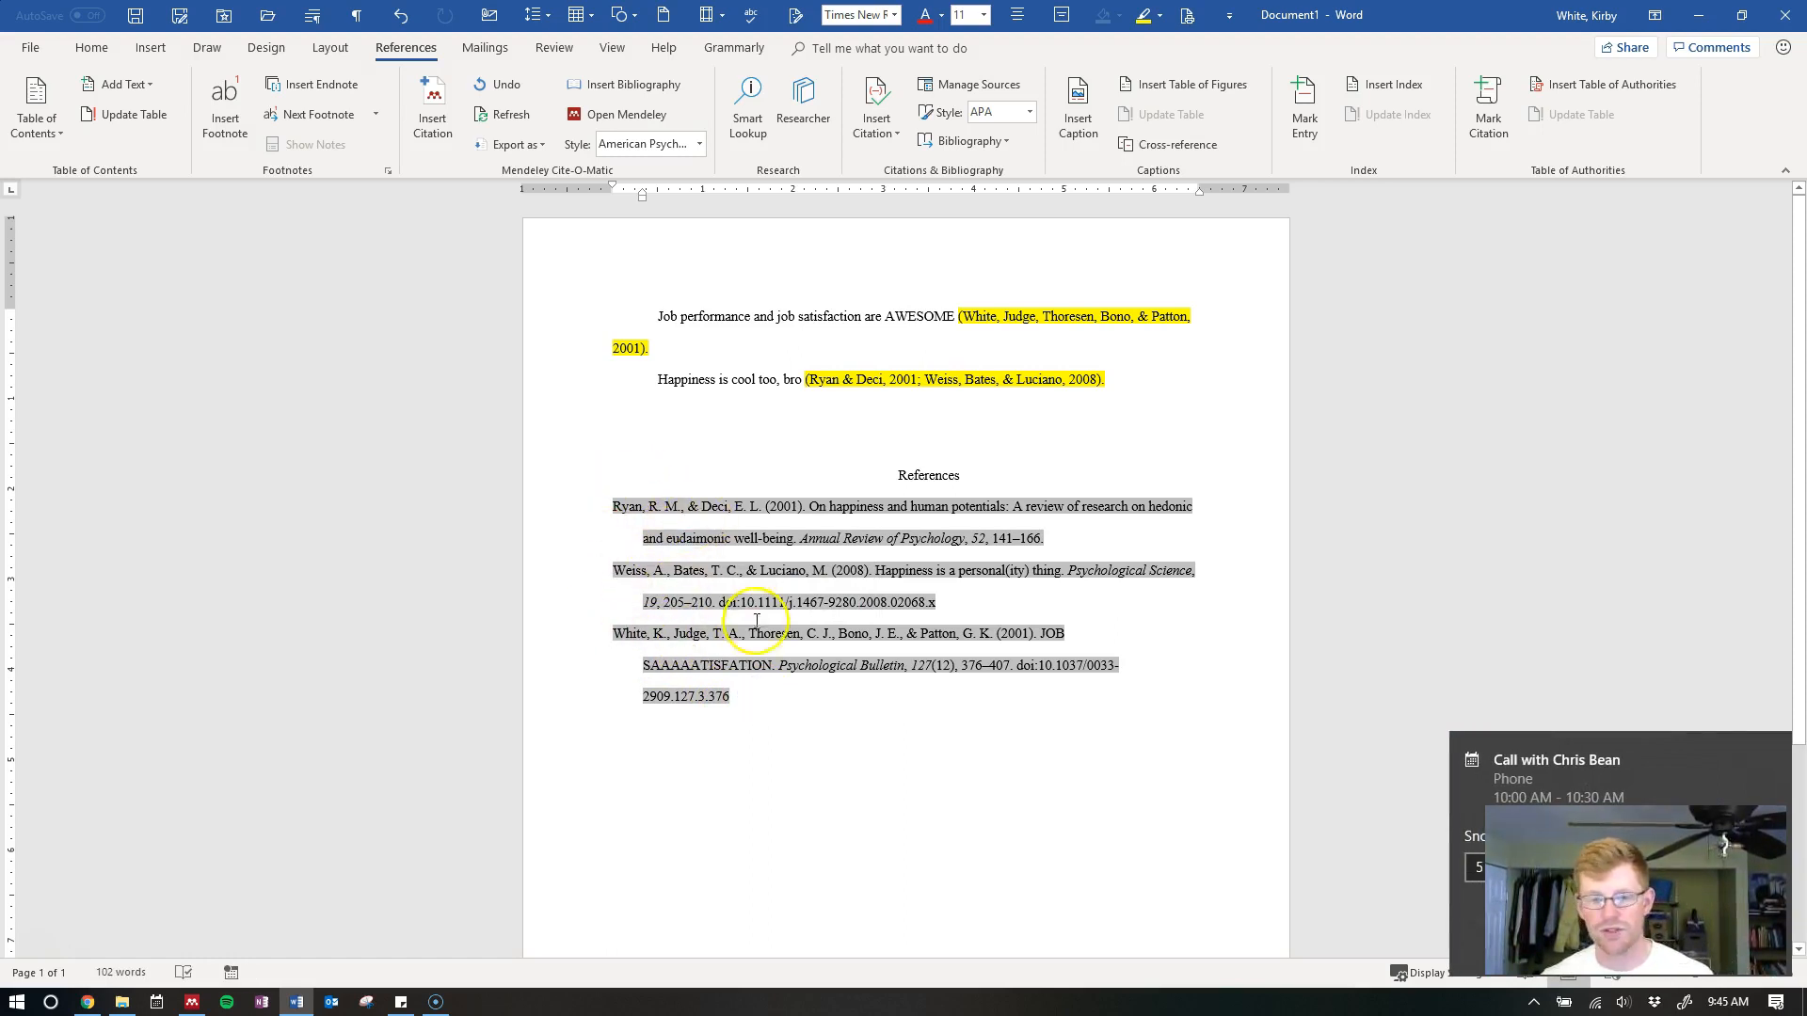
click(1691, 956)
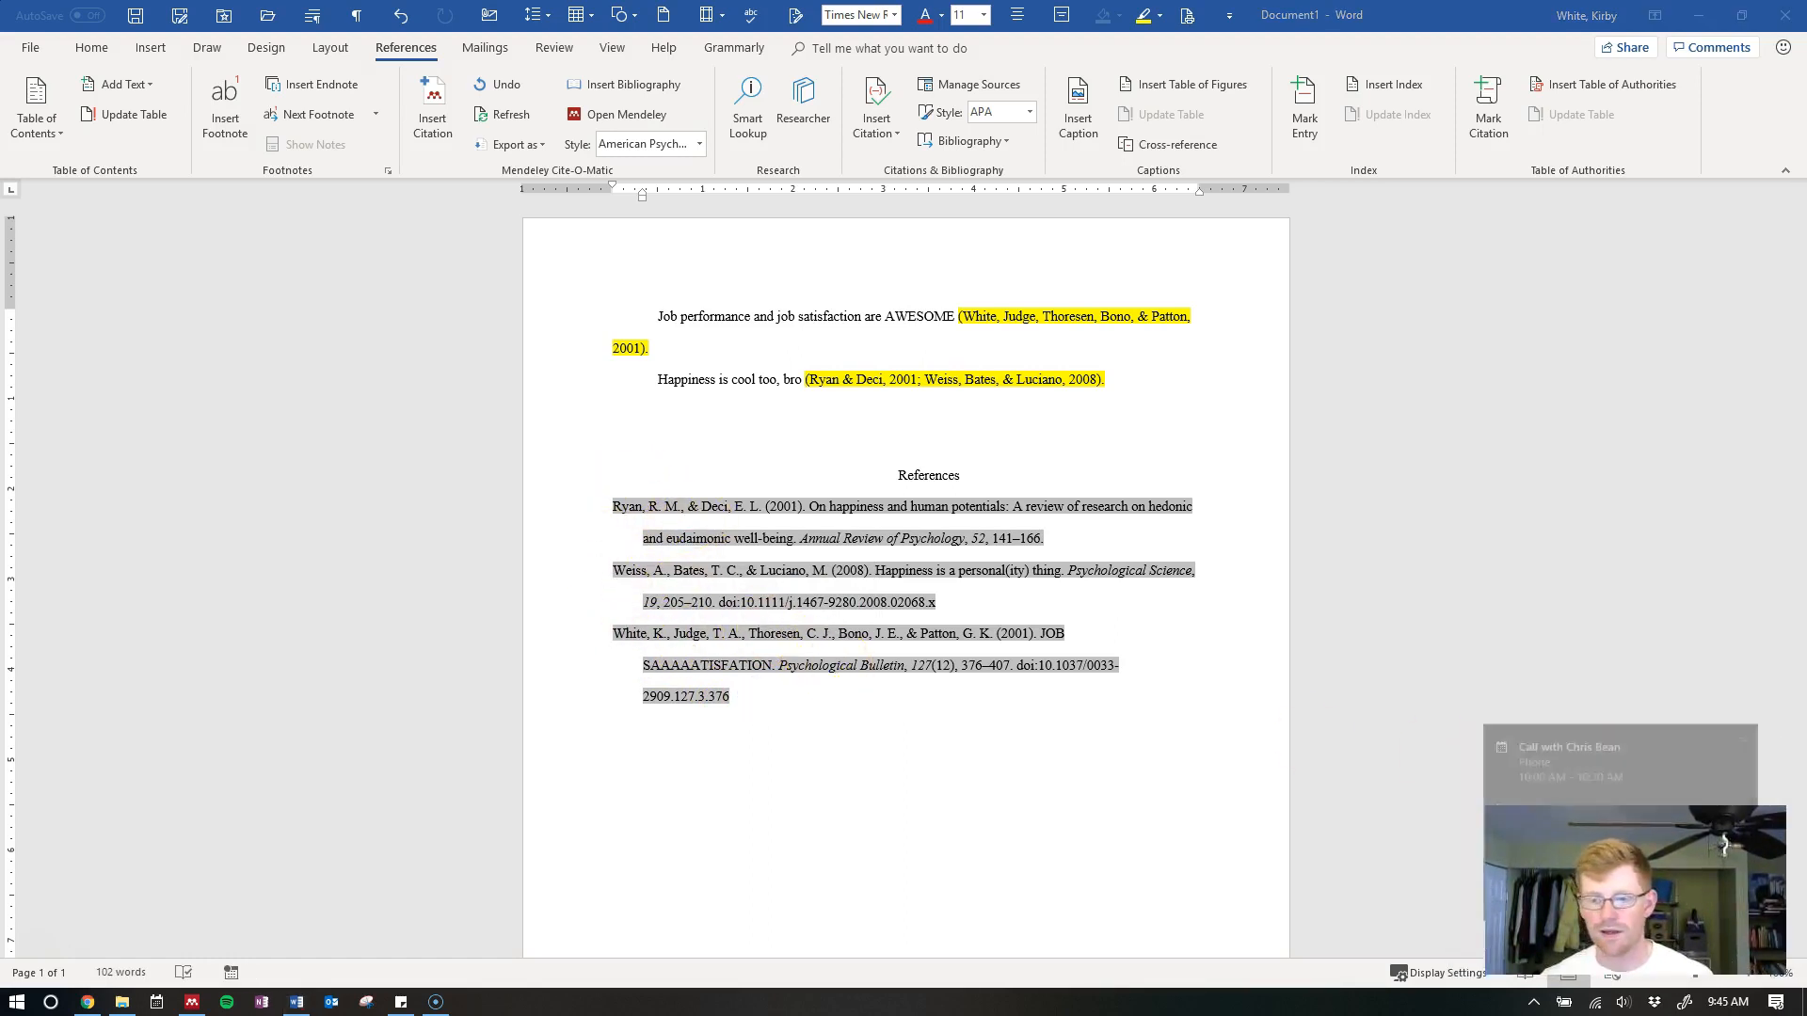
click(759, 692)
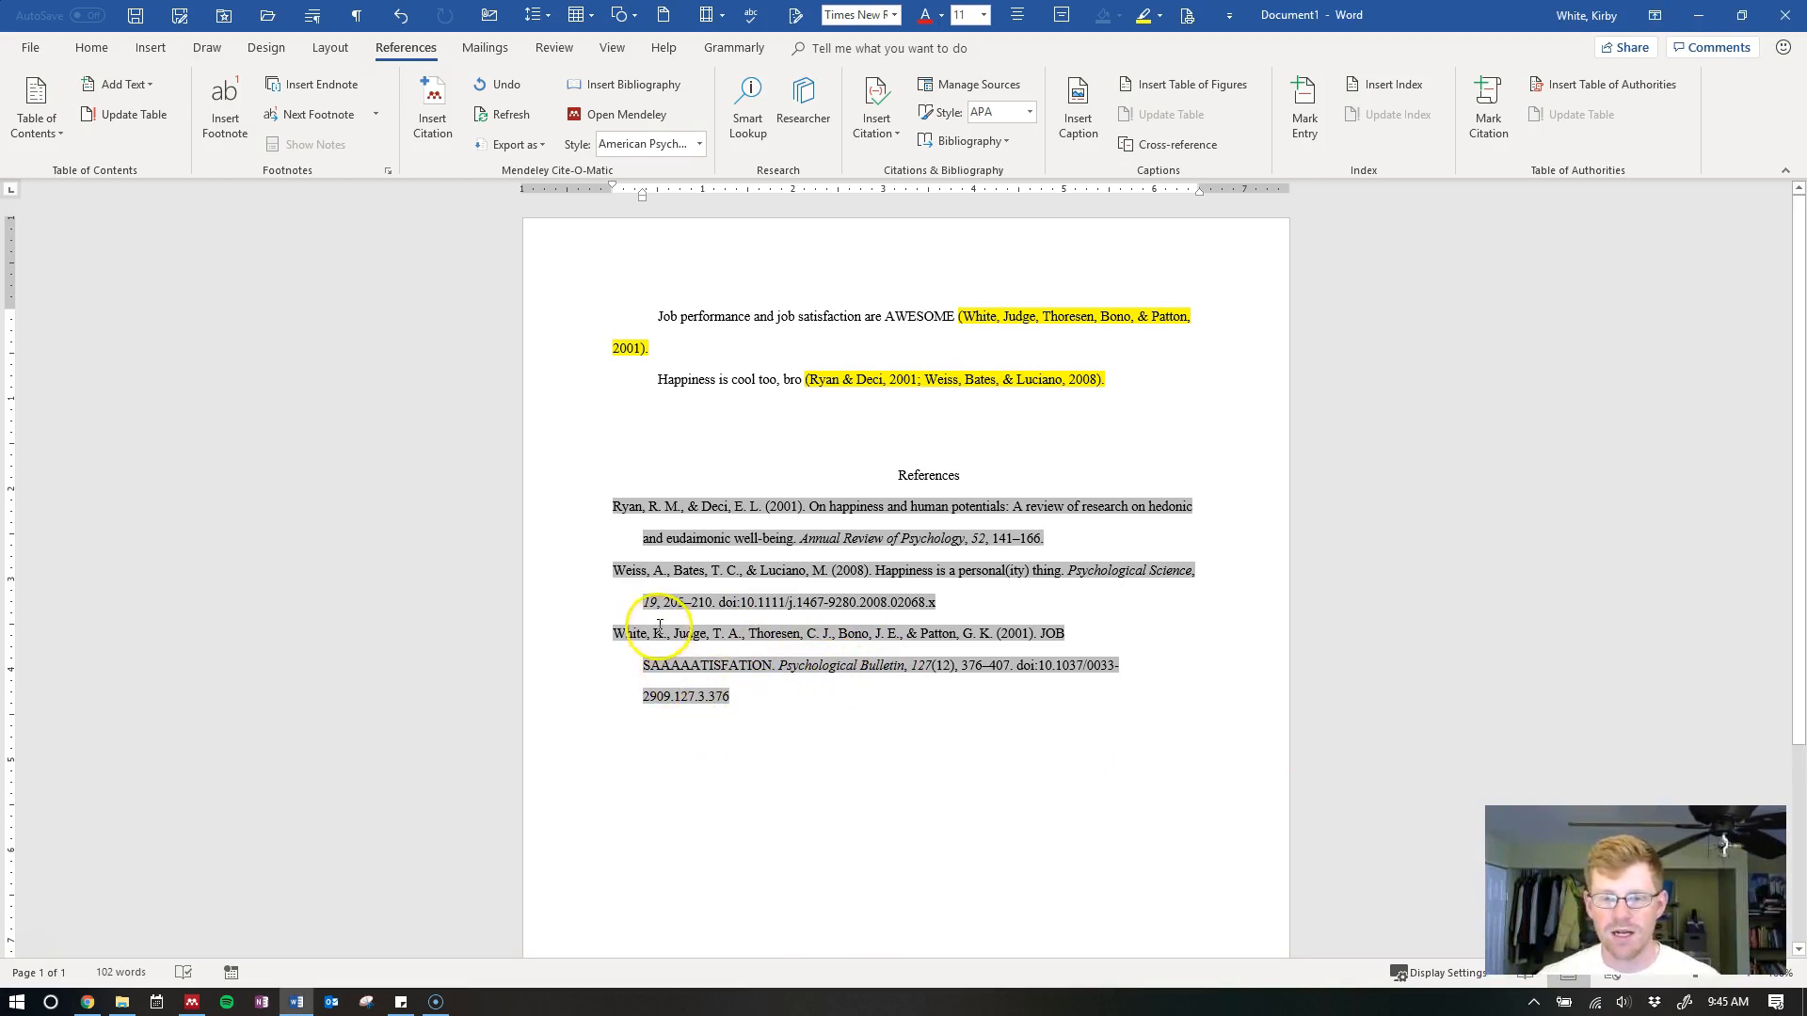
drag(1042, 633, 774, 670)
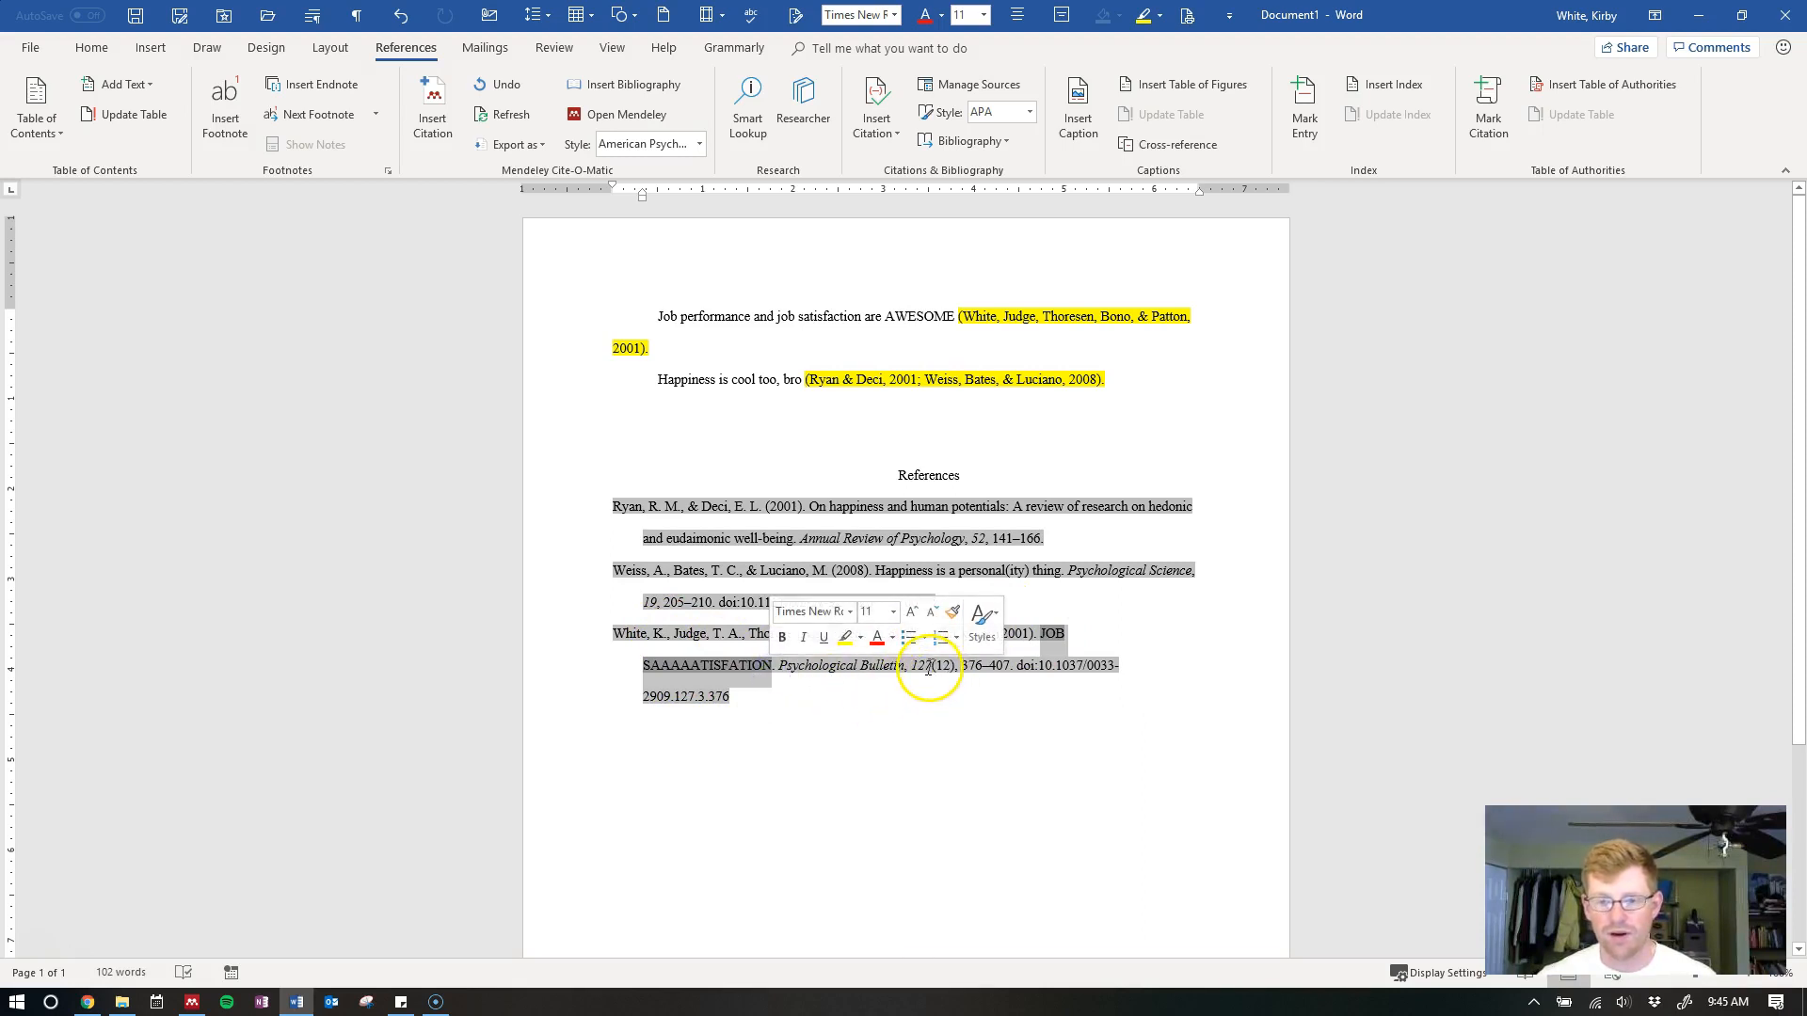
drag(933, 669, 953, 671)
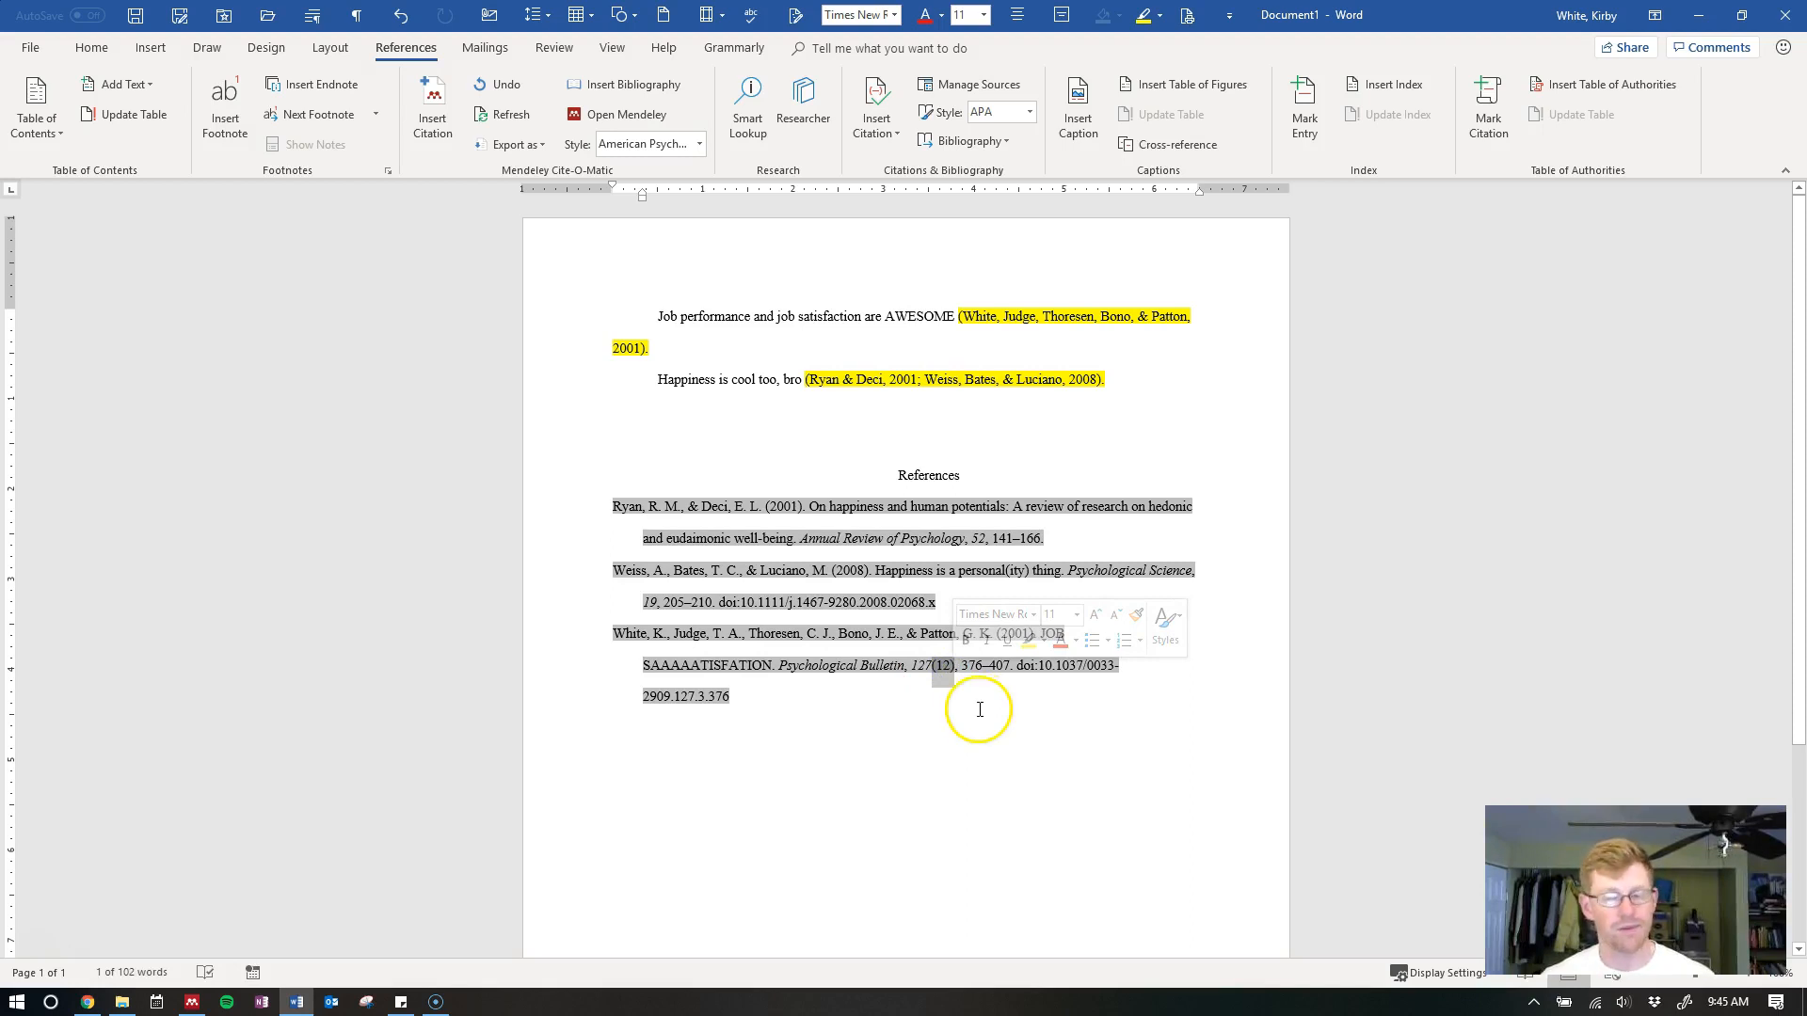
click(907, 701)
click(833, 681)
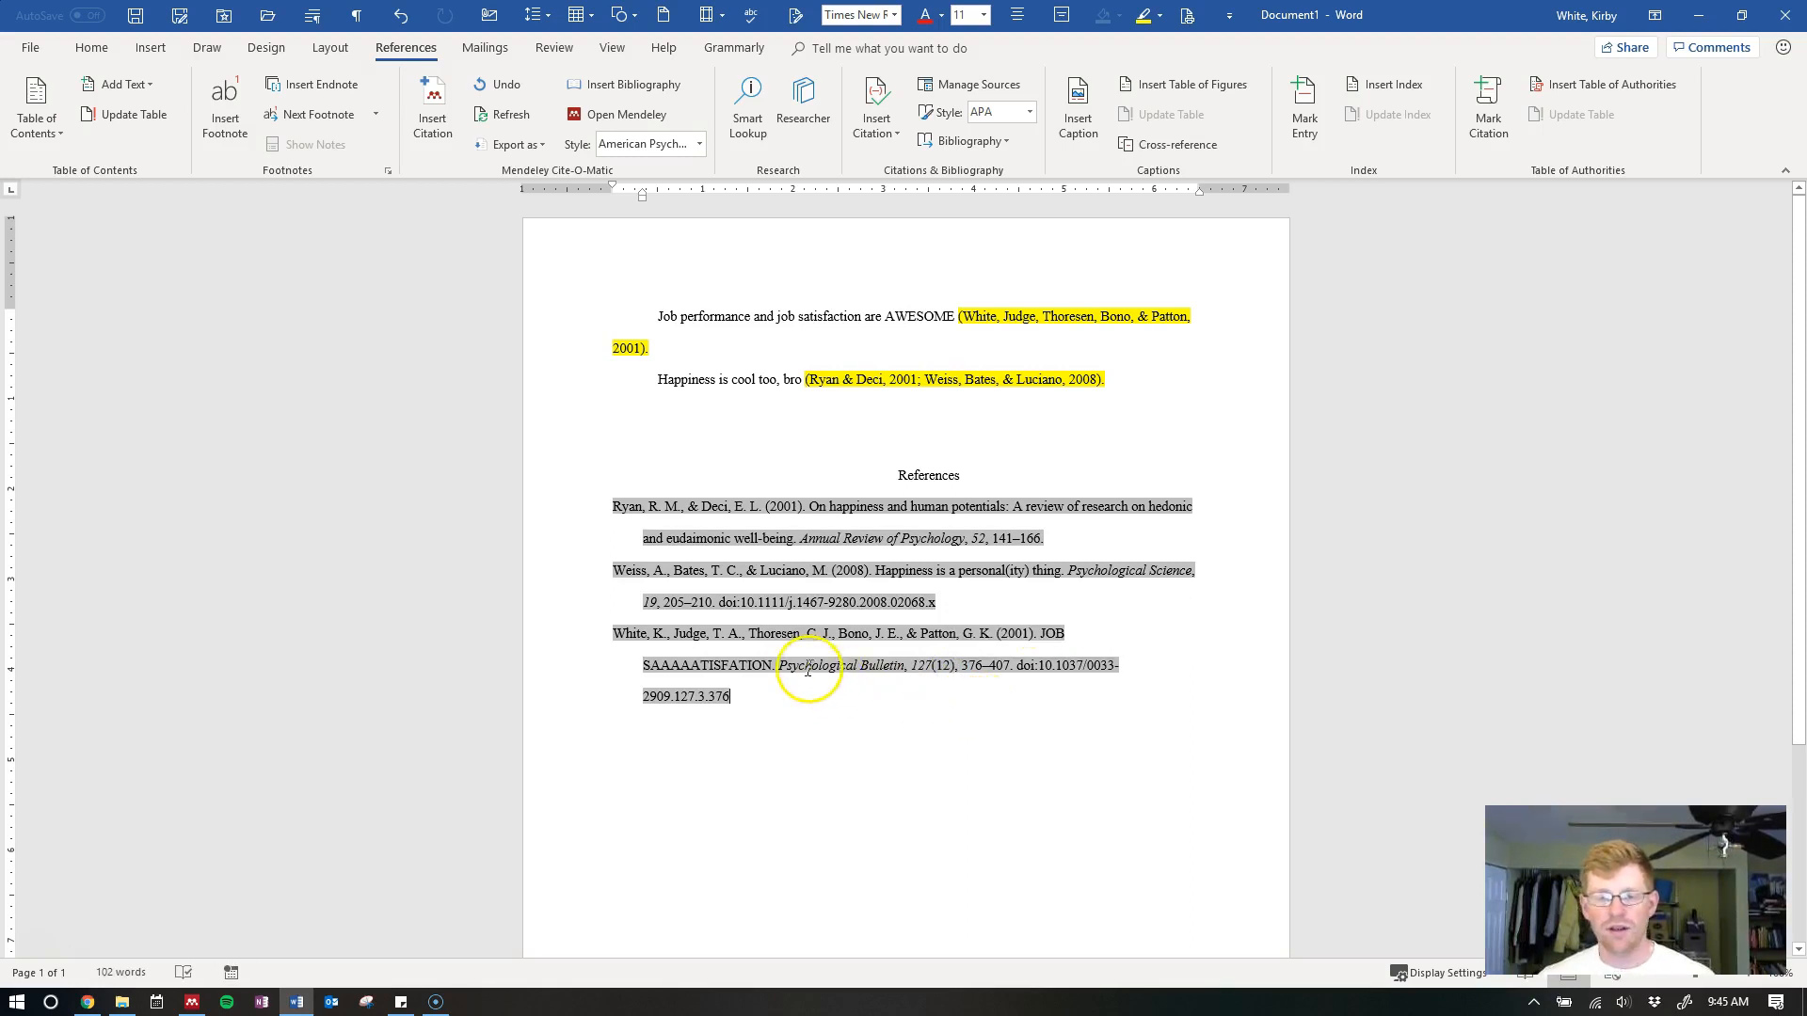
key(alt+Tab)
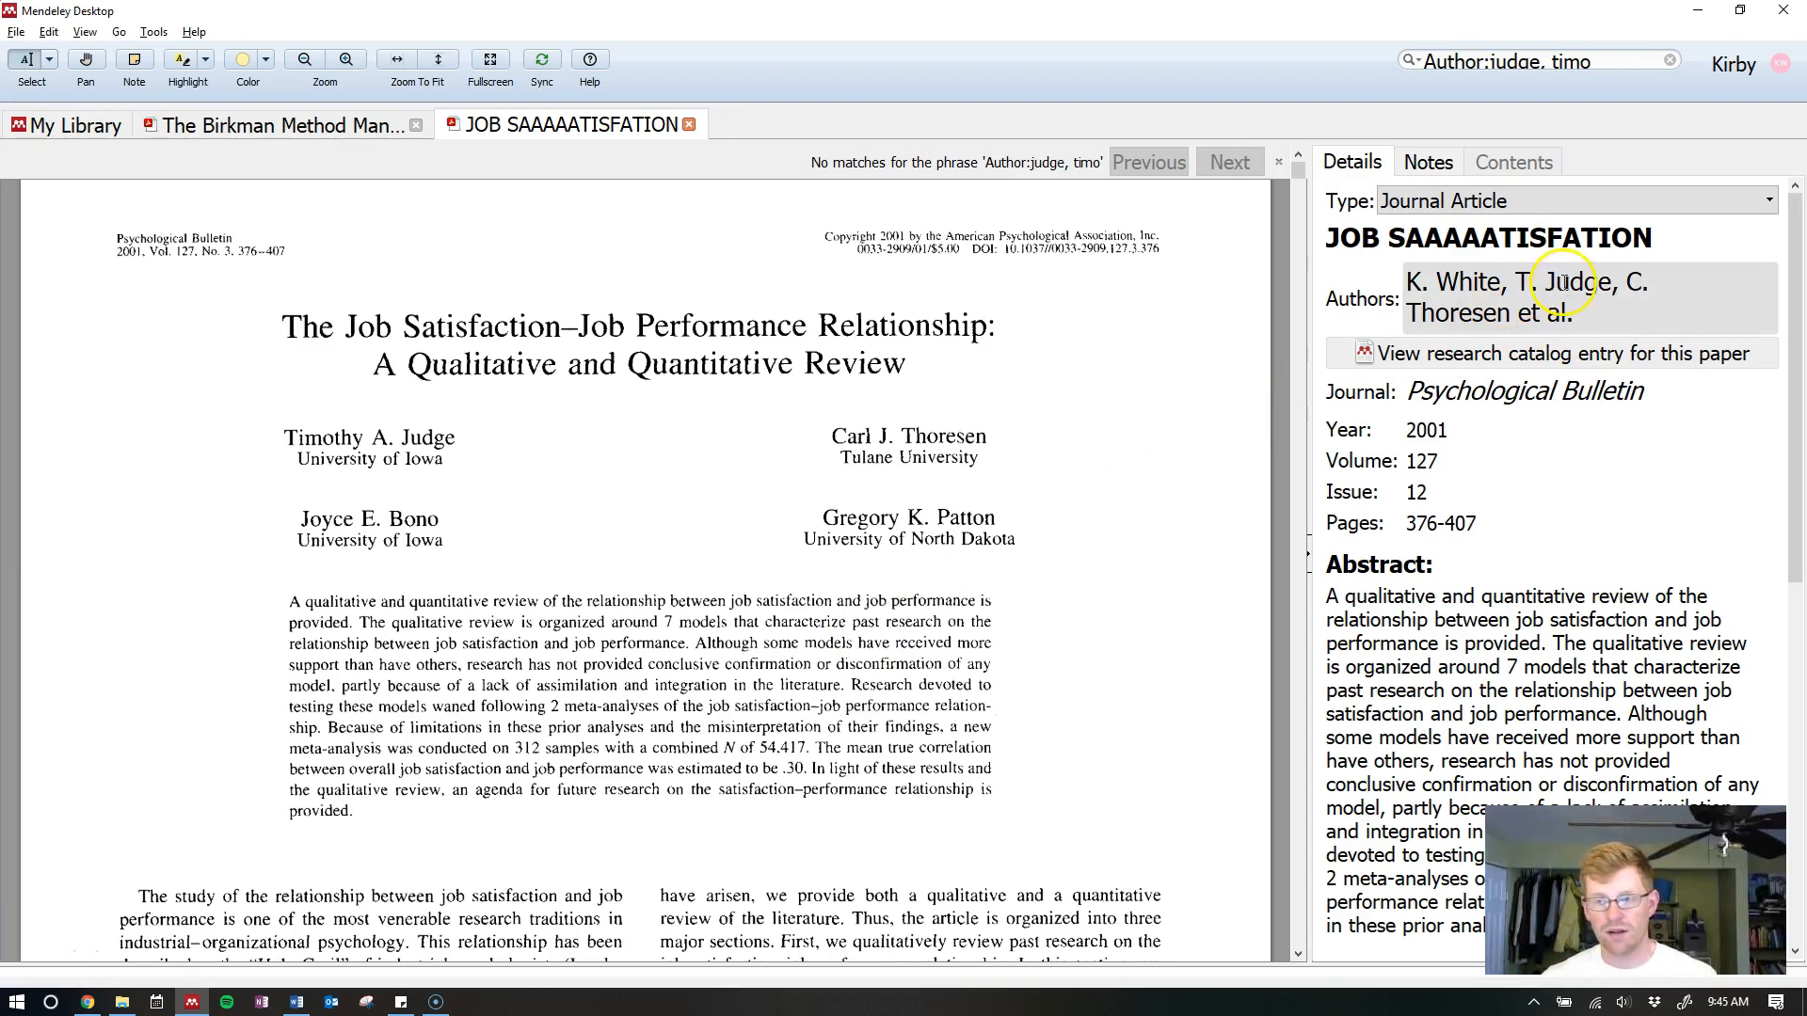
Restore the original title 'The job satisfaction - job performance reallation … qualitative and quantitative review'
click(1650, 238)
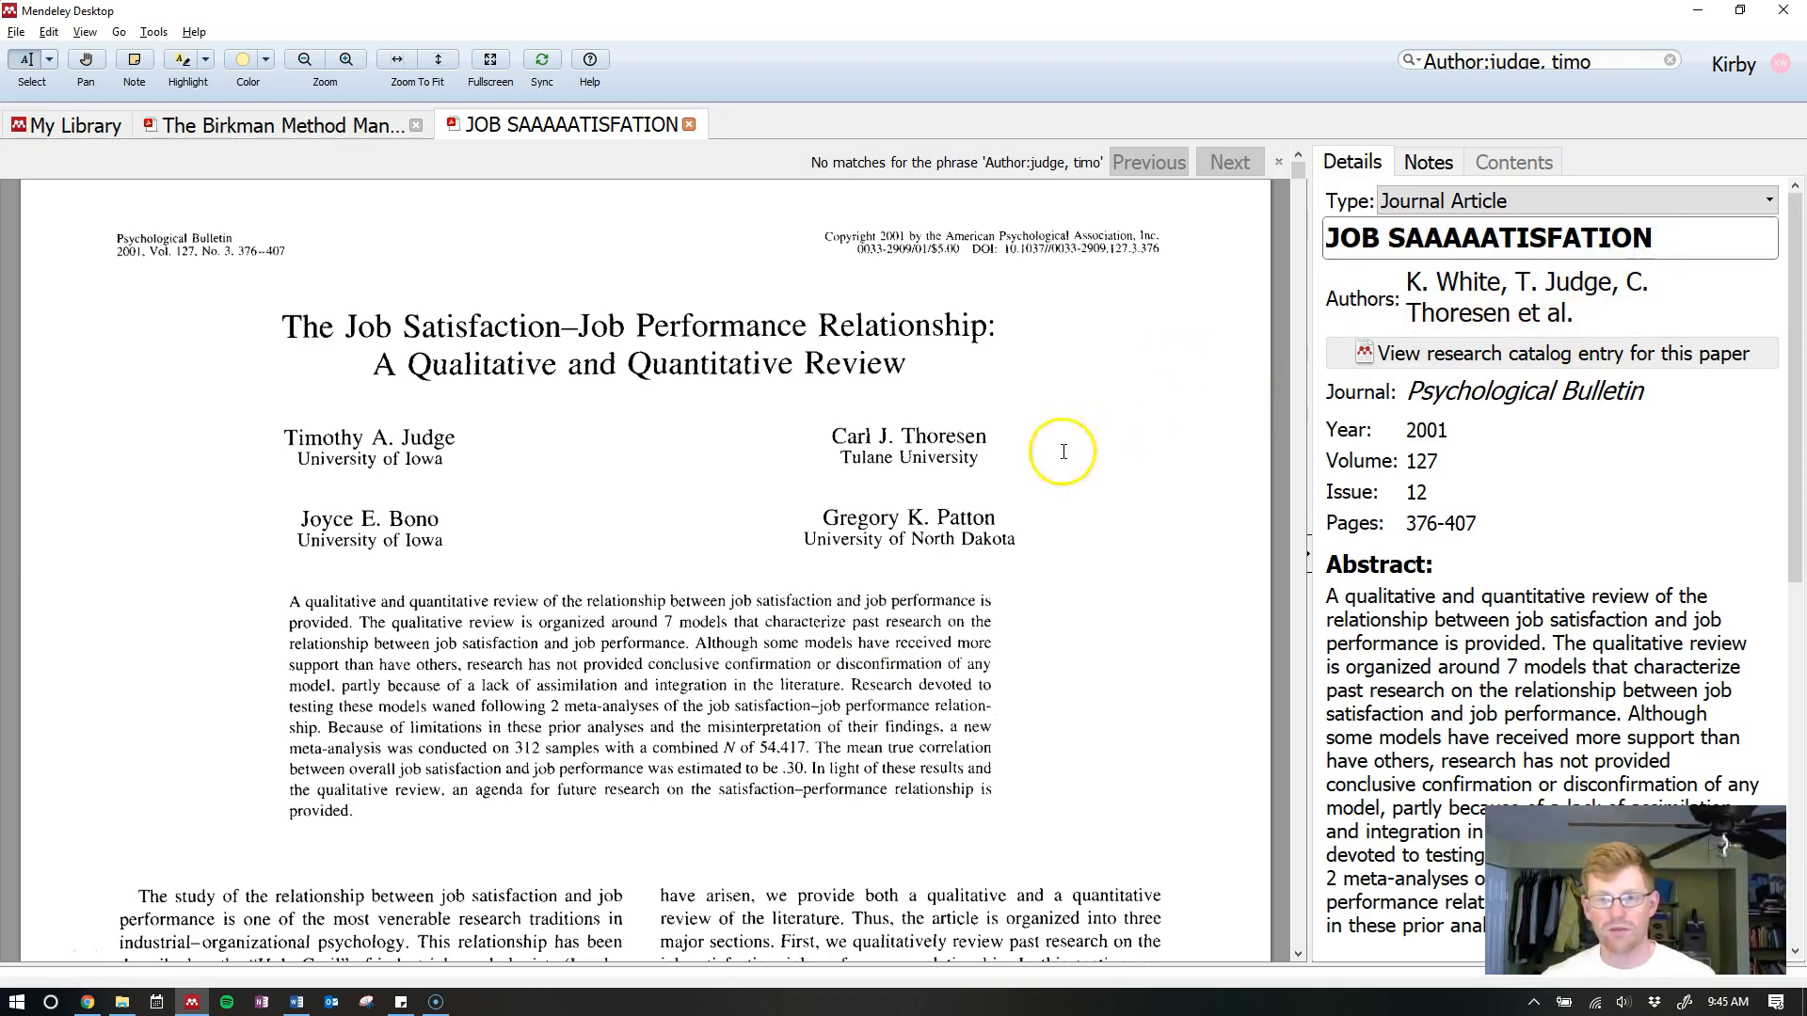
key(ctrl+a)
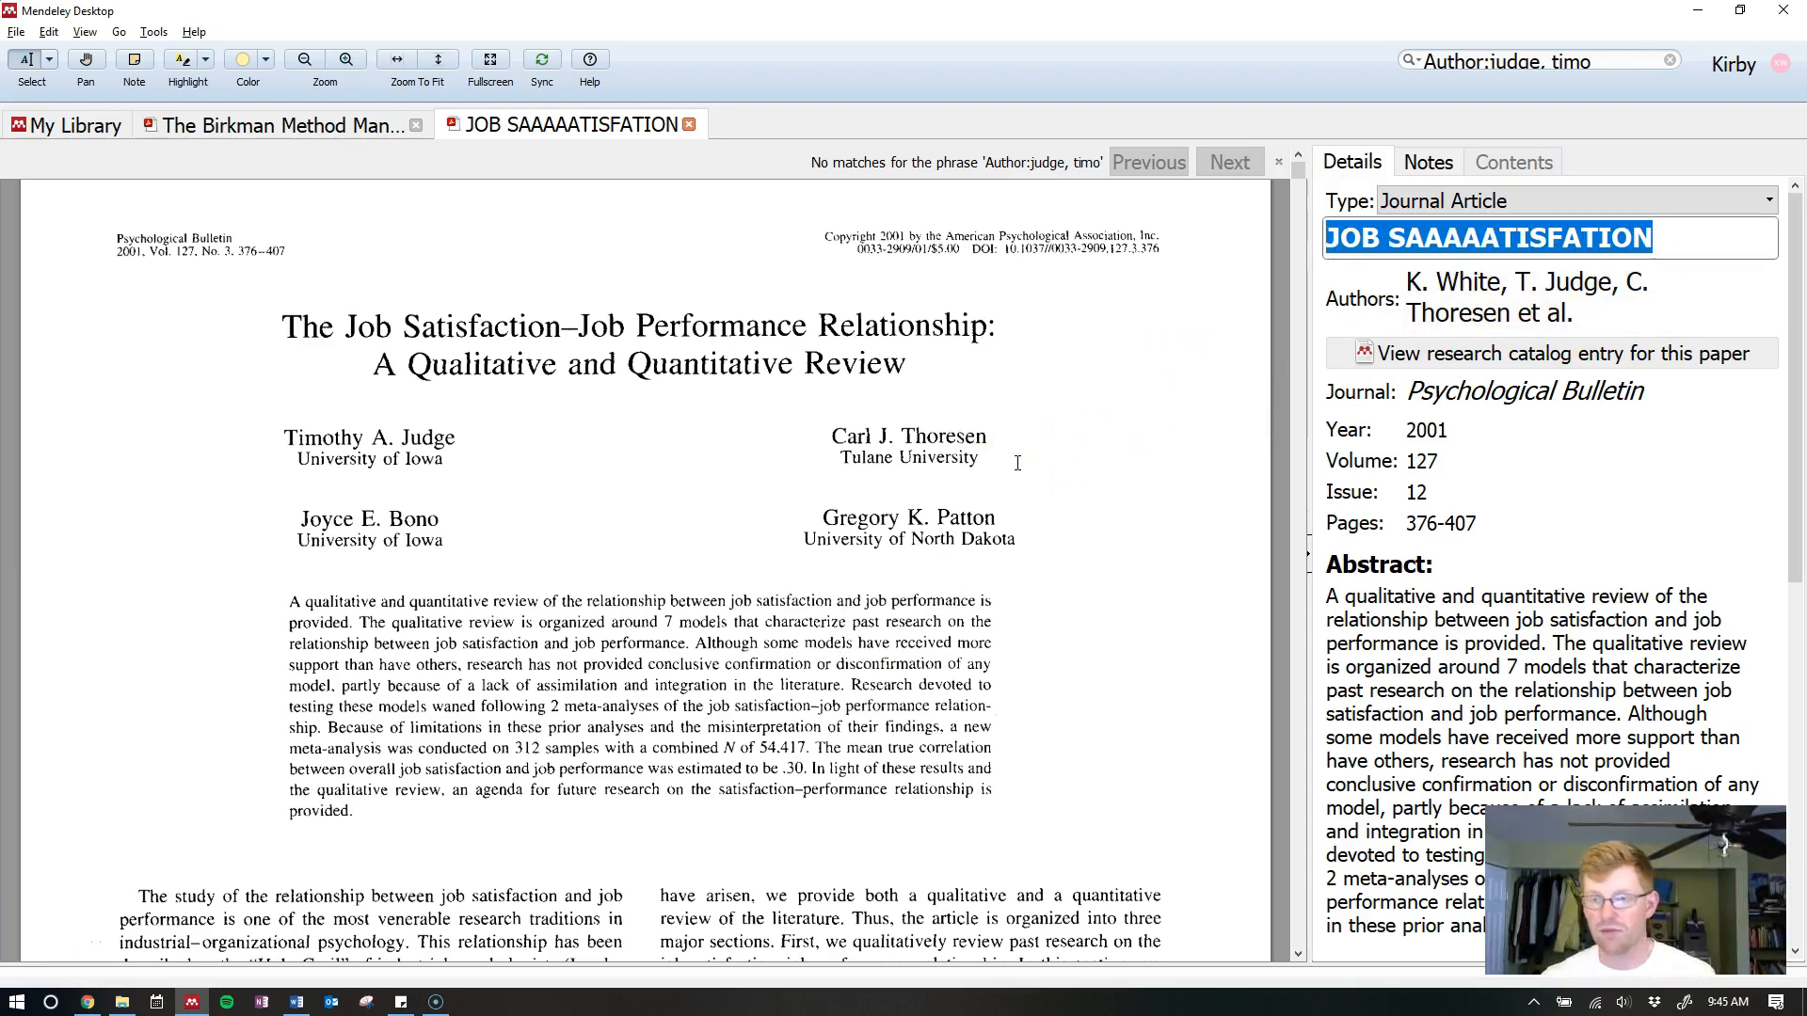
text(The job)
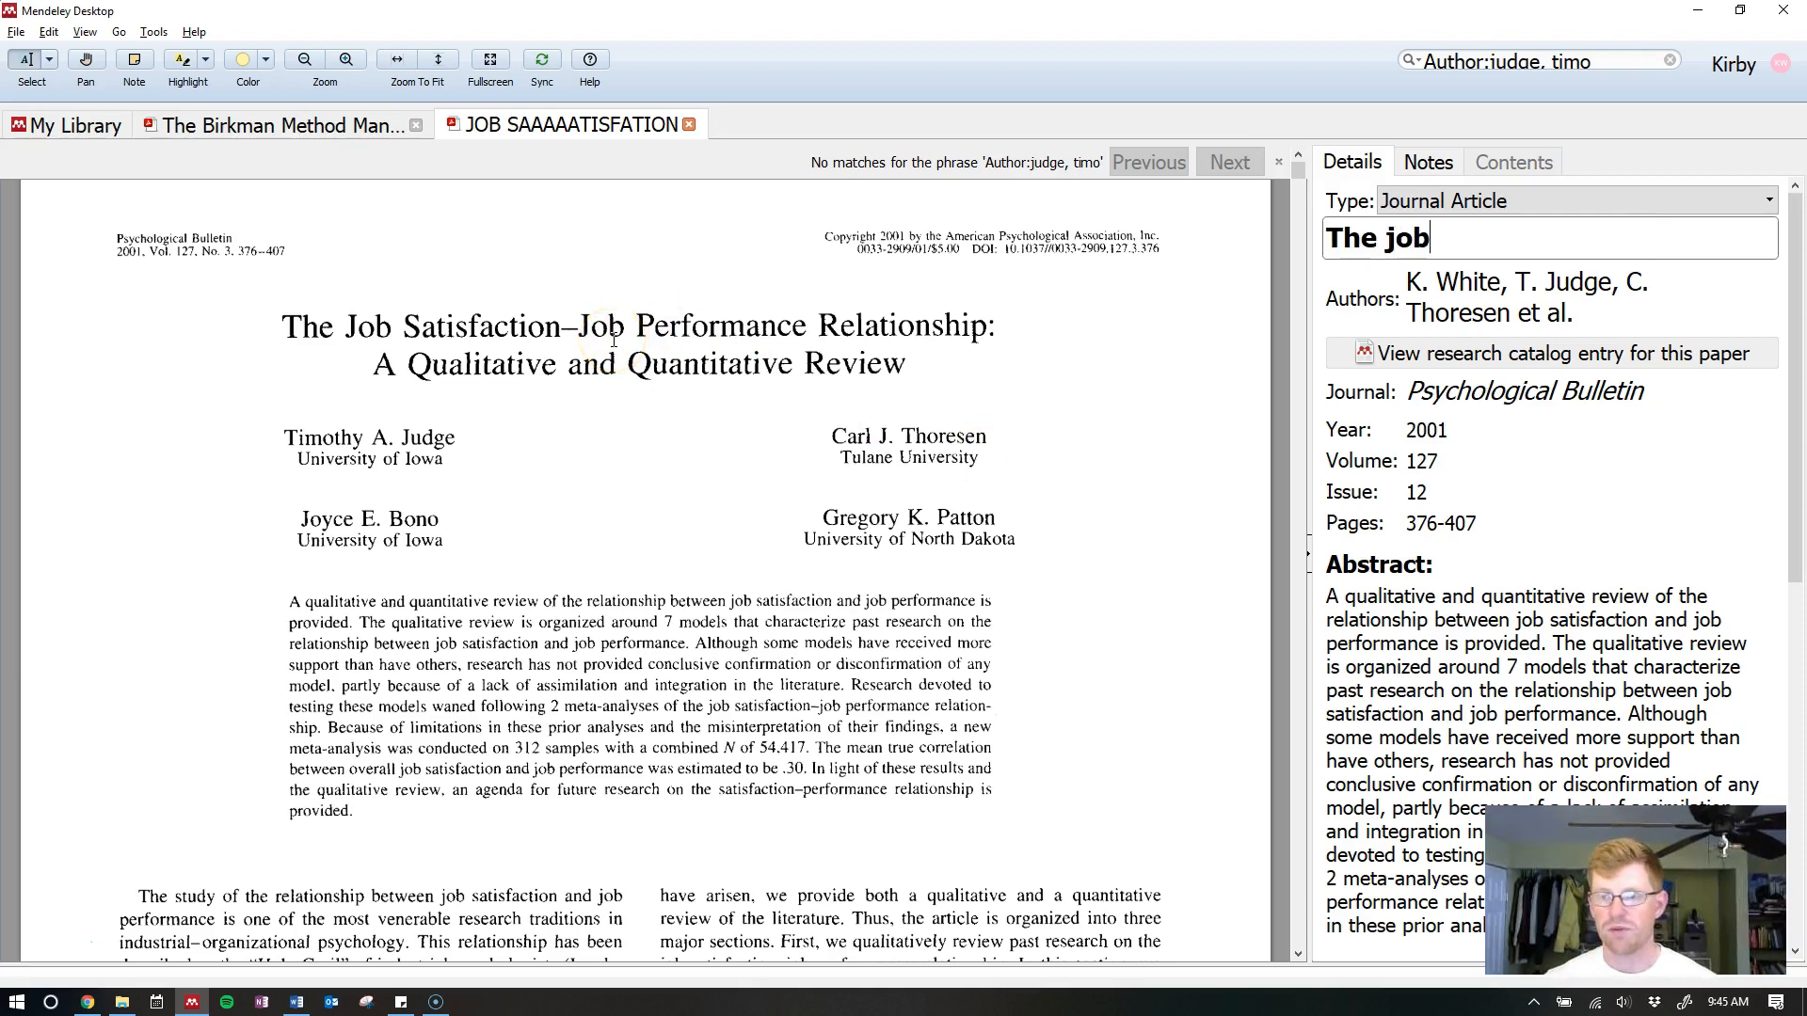
text( satisfact)
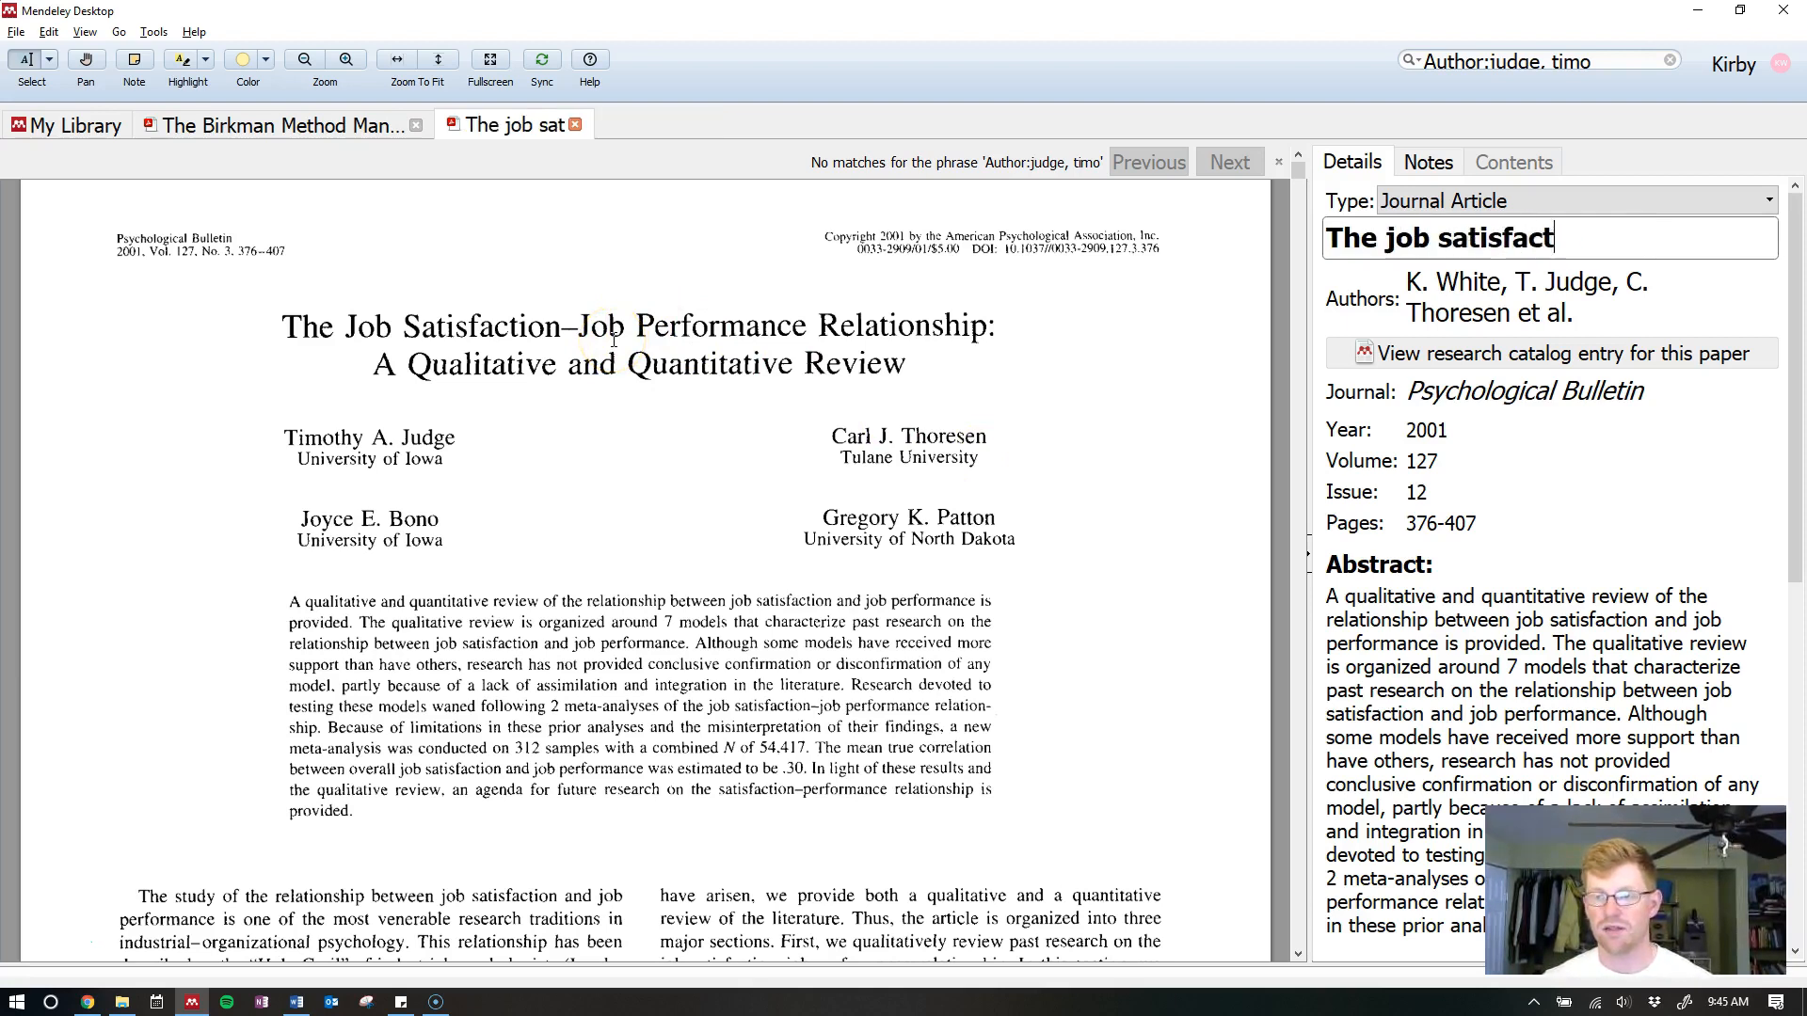
text(ion - job perf)
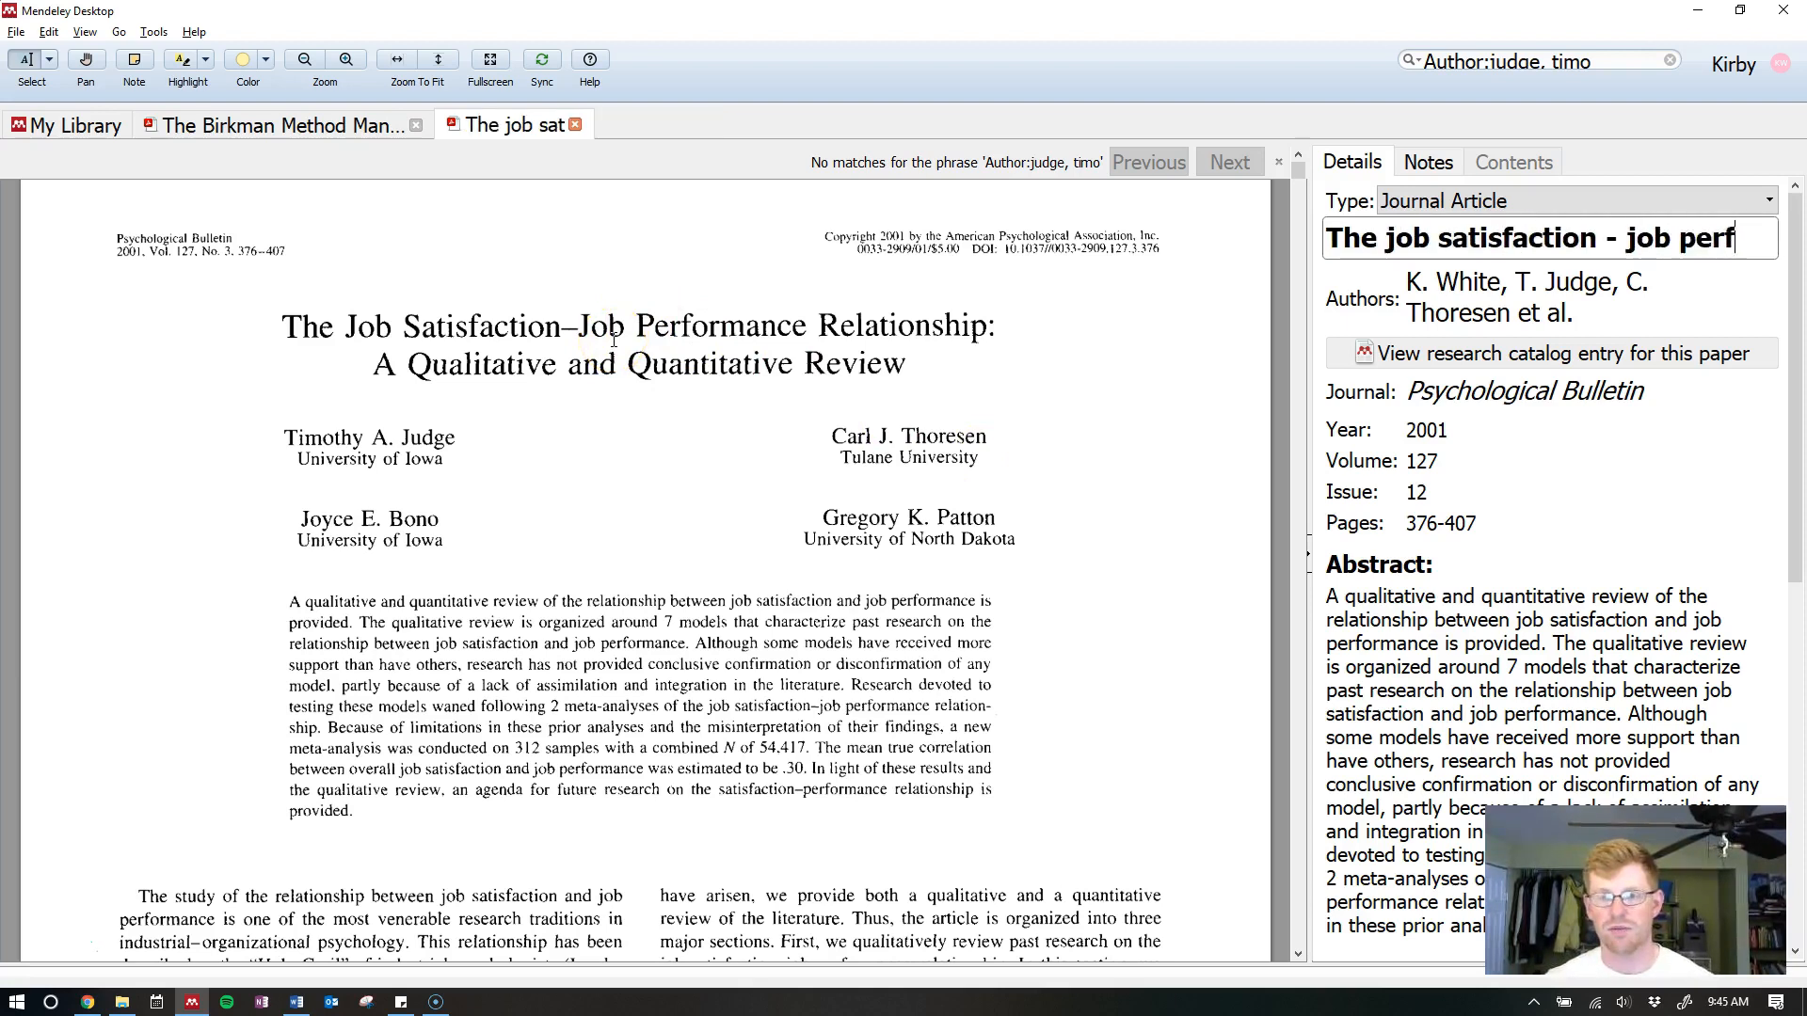
text(ormance real)
text(lationship: A)
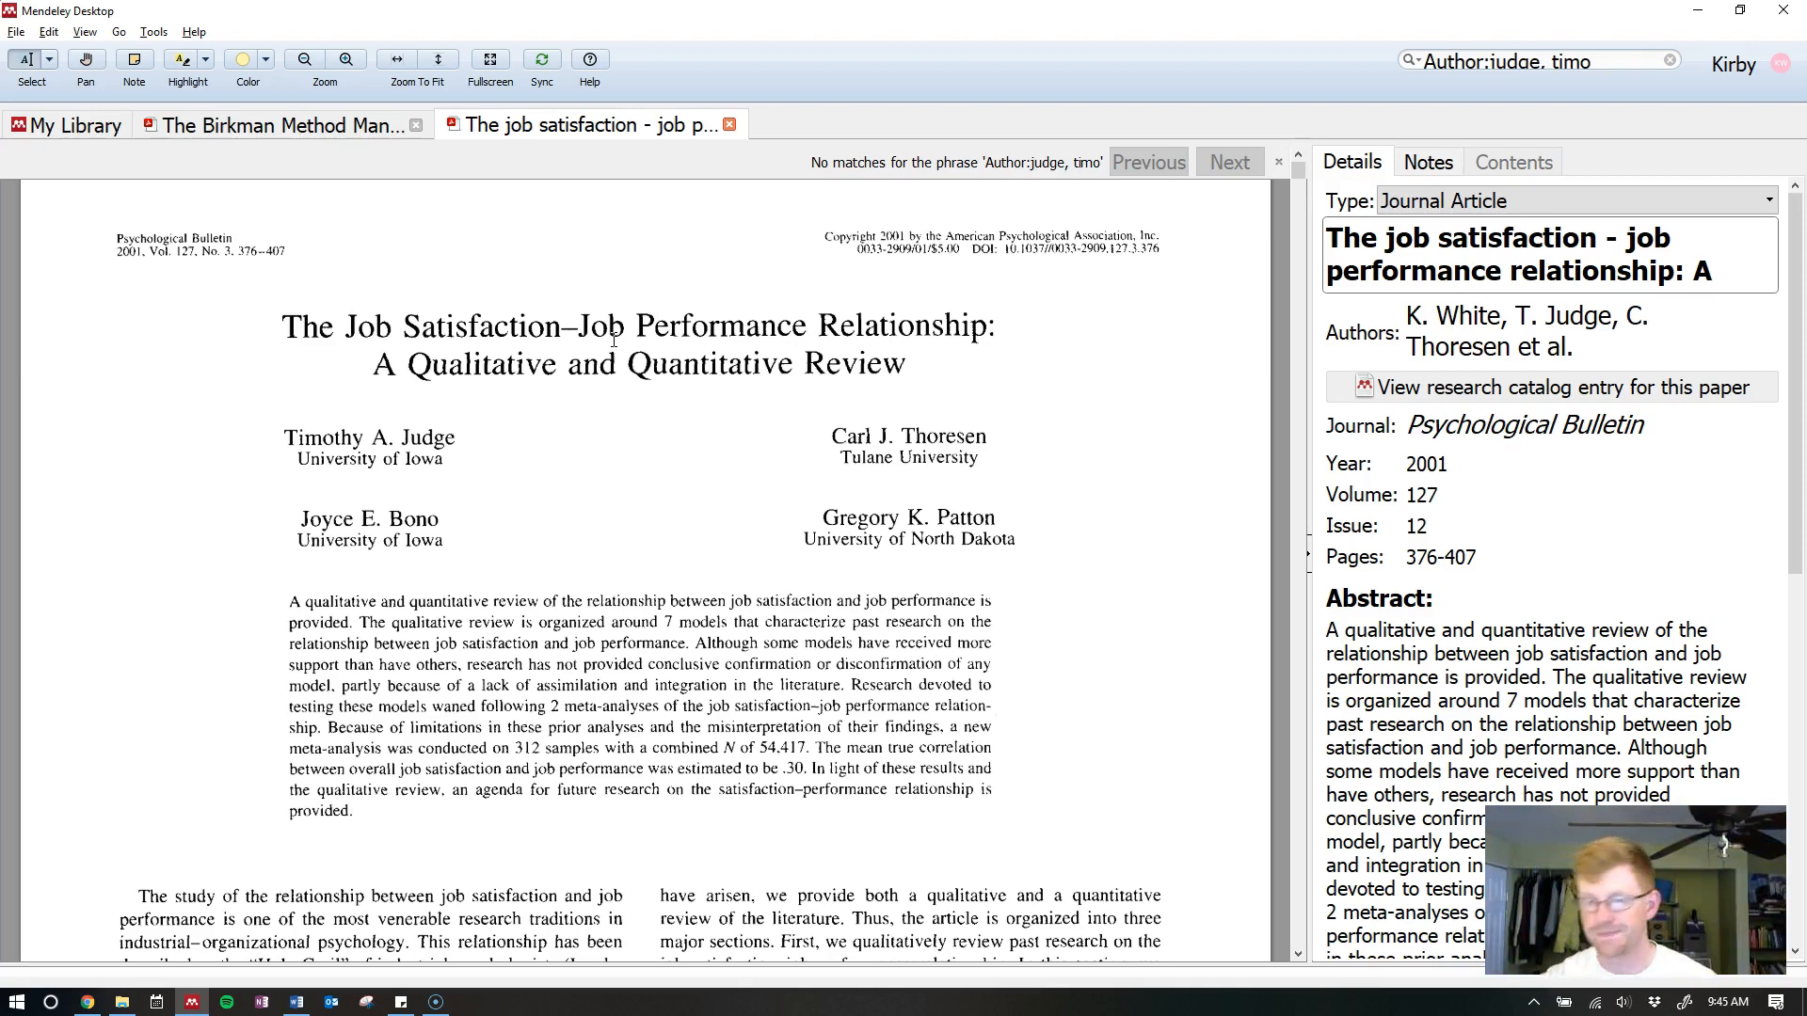
text(qualitative and quantitativ)
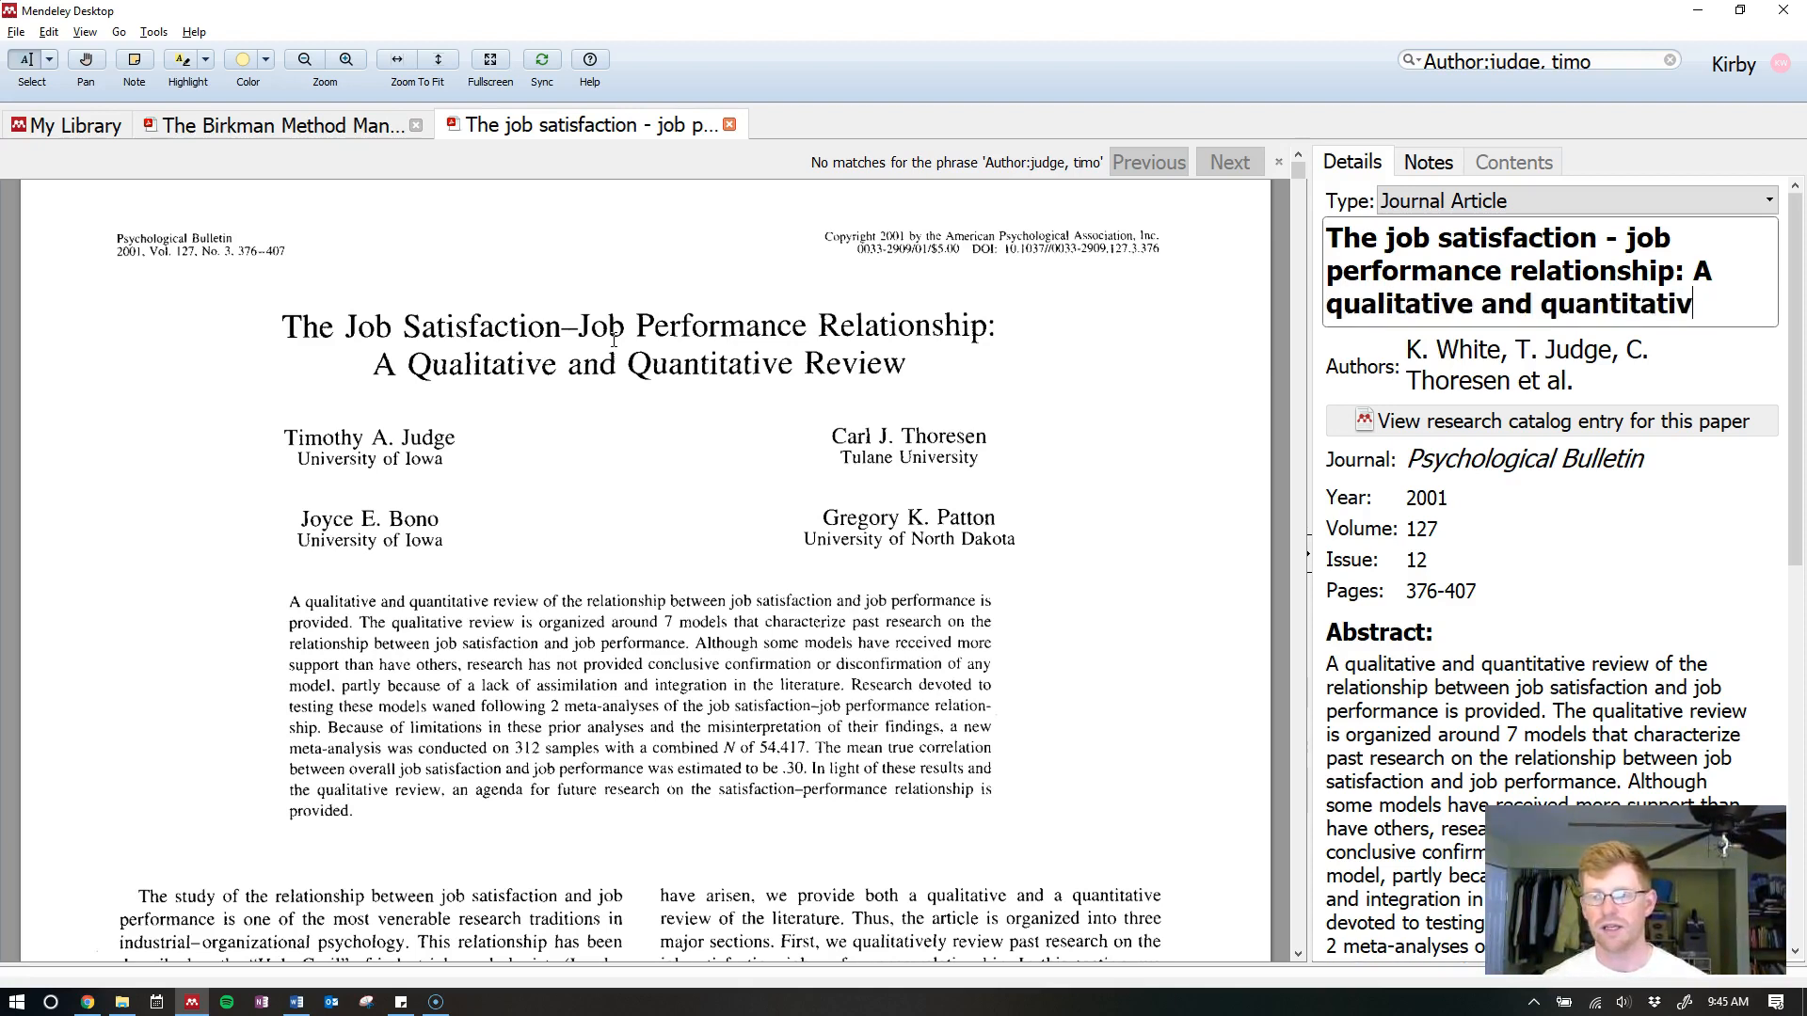
text(e review)
key(Tab)
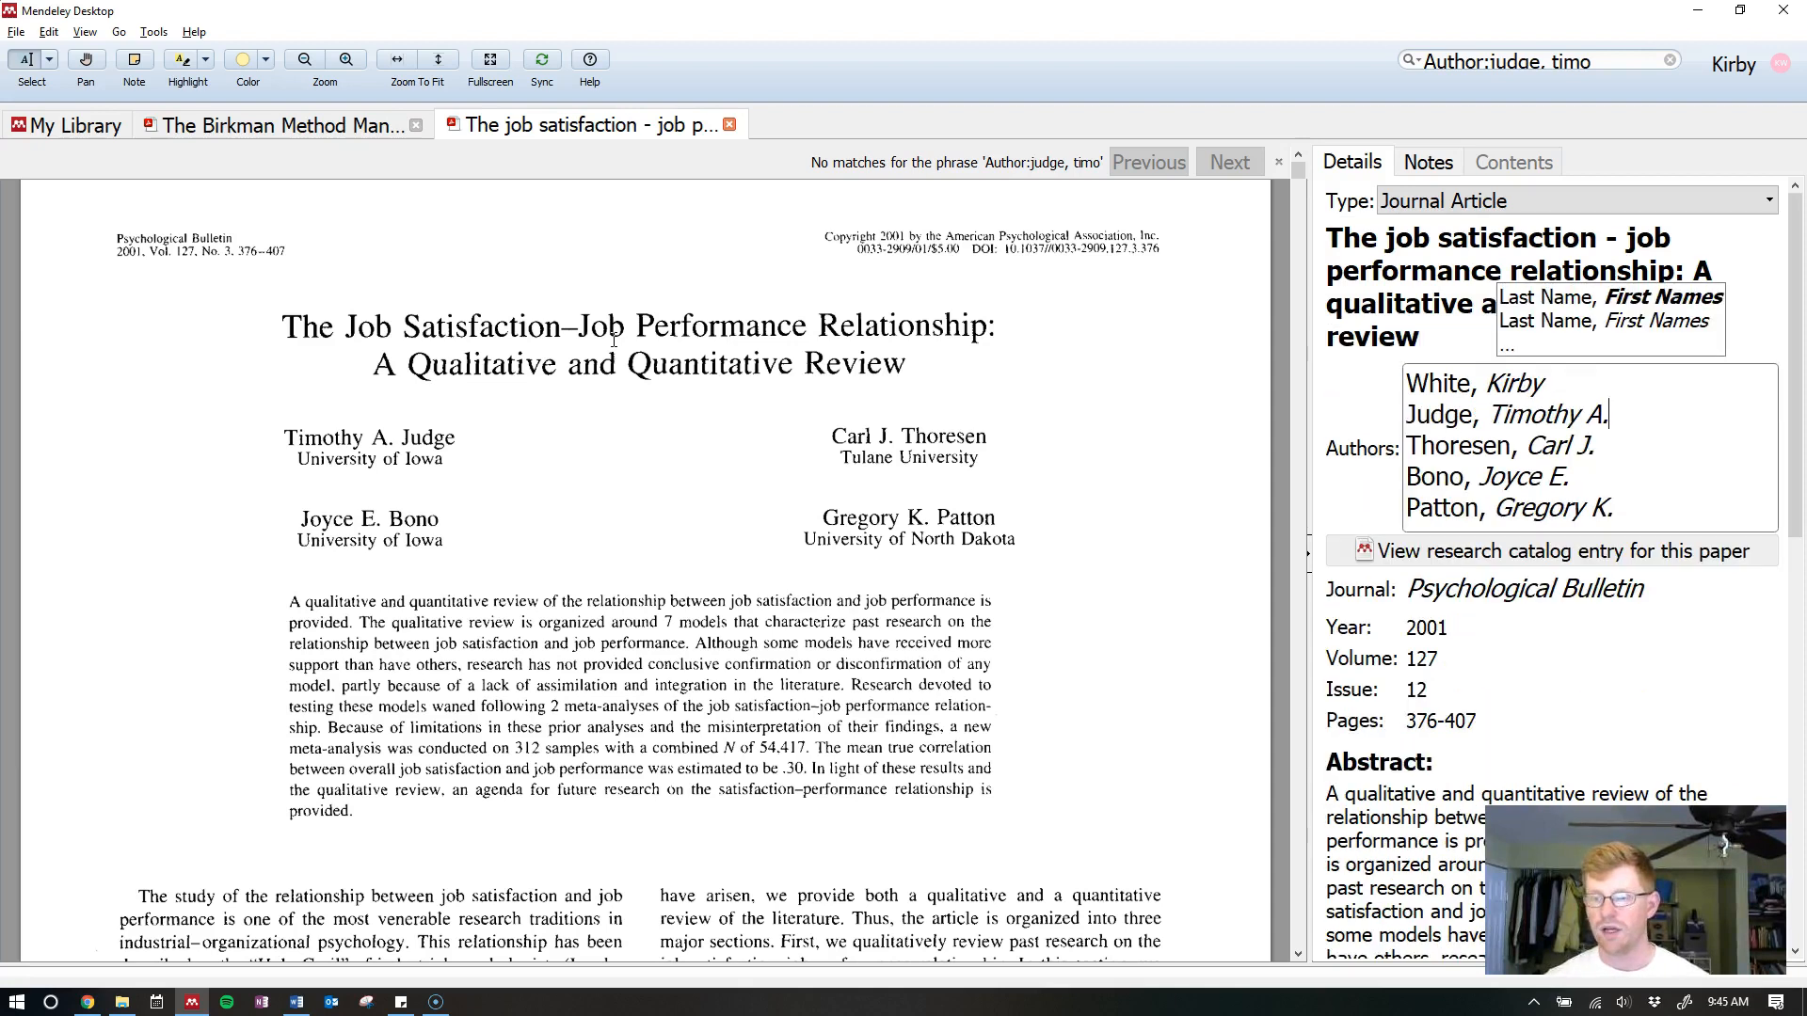
Remove the added first author and clear issue 12 from the paper's details
click(1600, 407)
click(1620, 386)
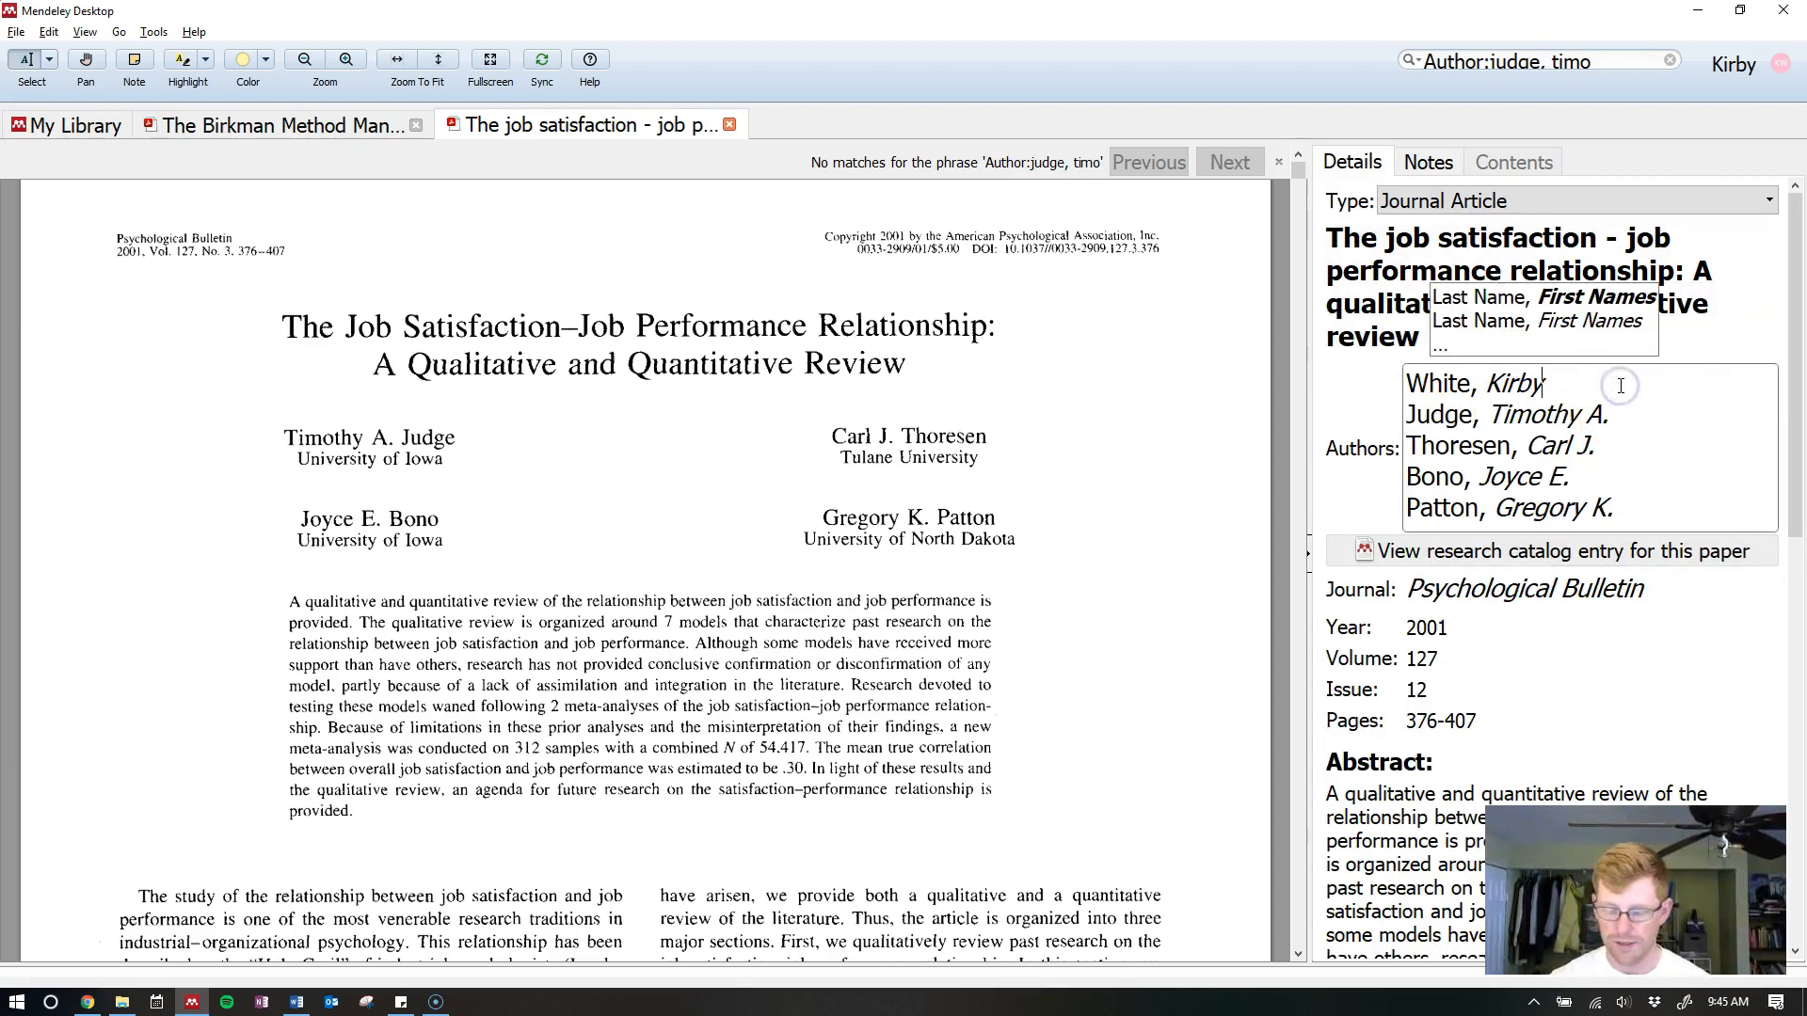
key(shift+Home)
key(Delete)
key(Delete)
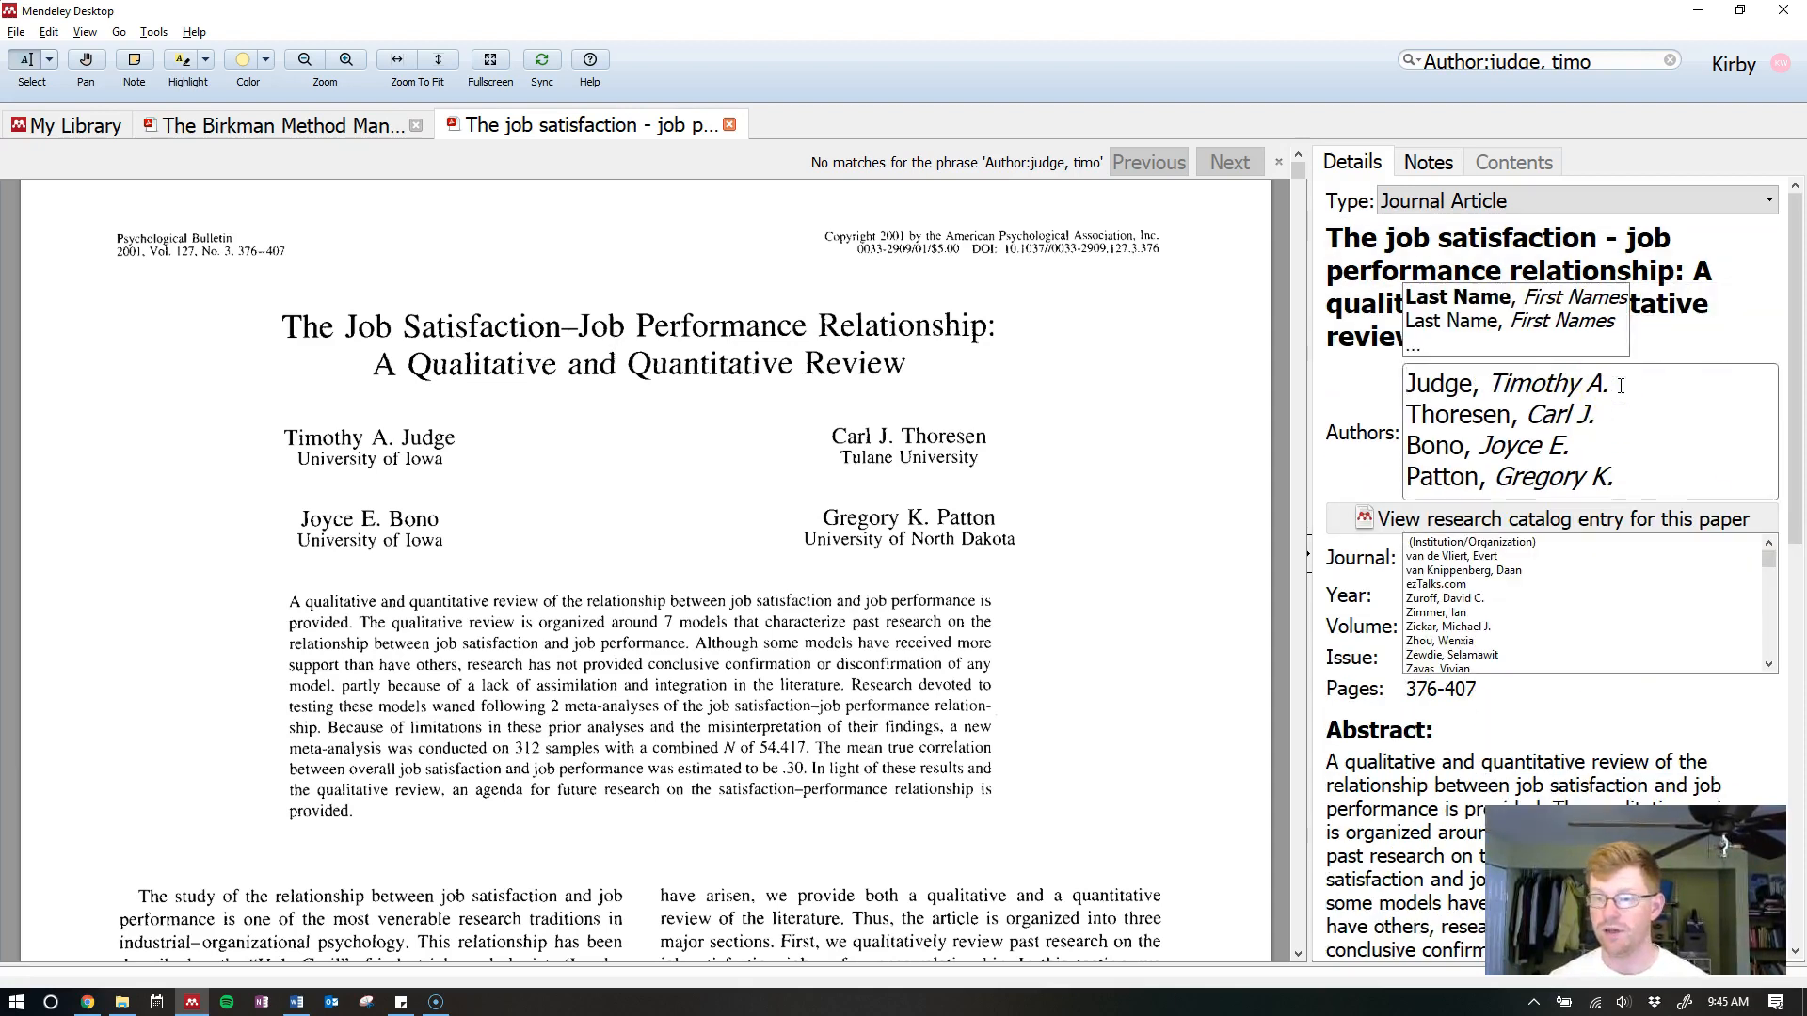
click(1367, 433)
drag(1447, 599, 1297, 637)
key(BackSpace)
click(1065, 684)
scroll(1525, 404, down, 1)
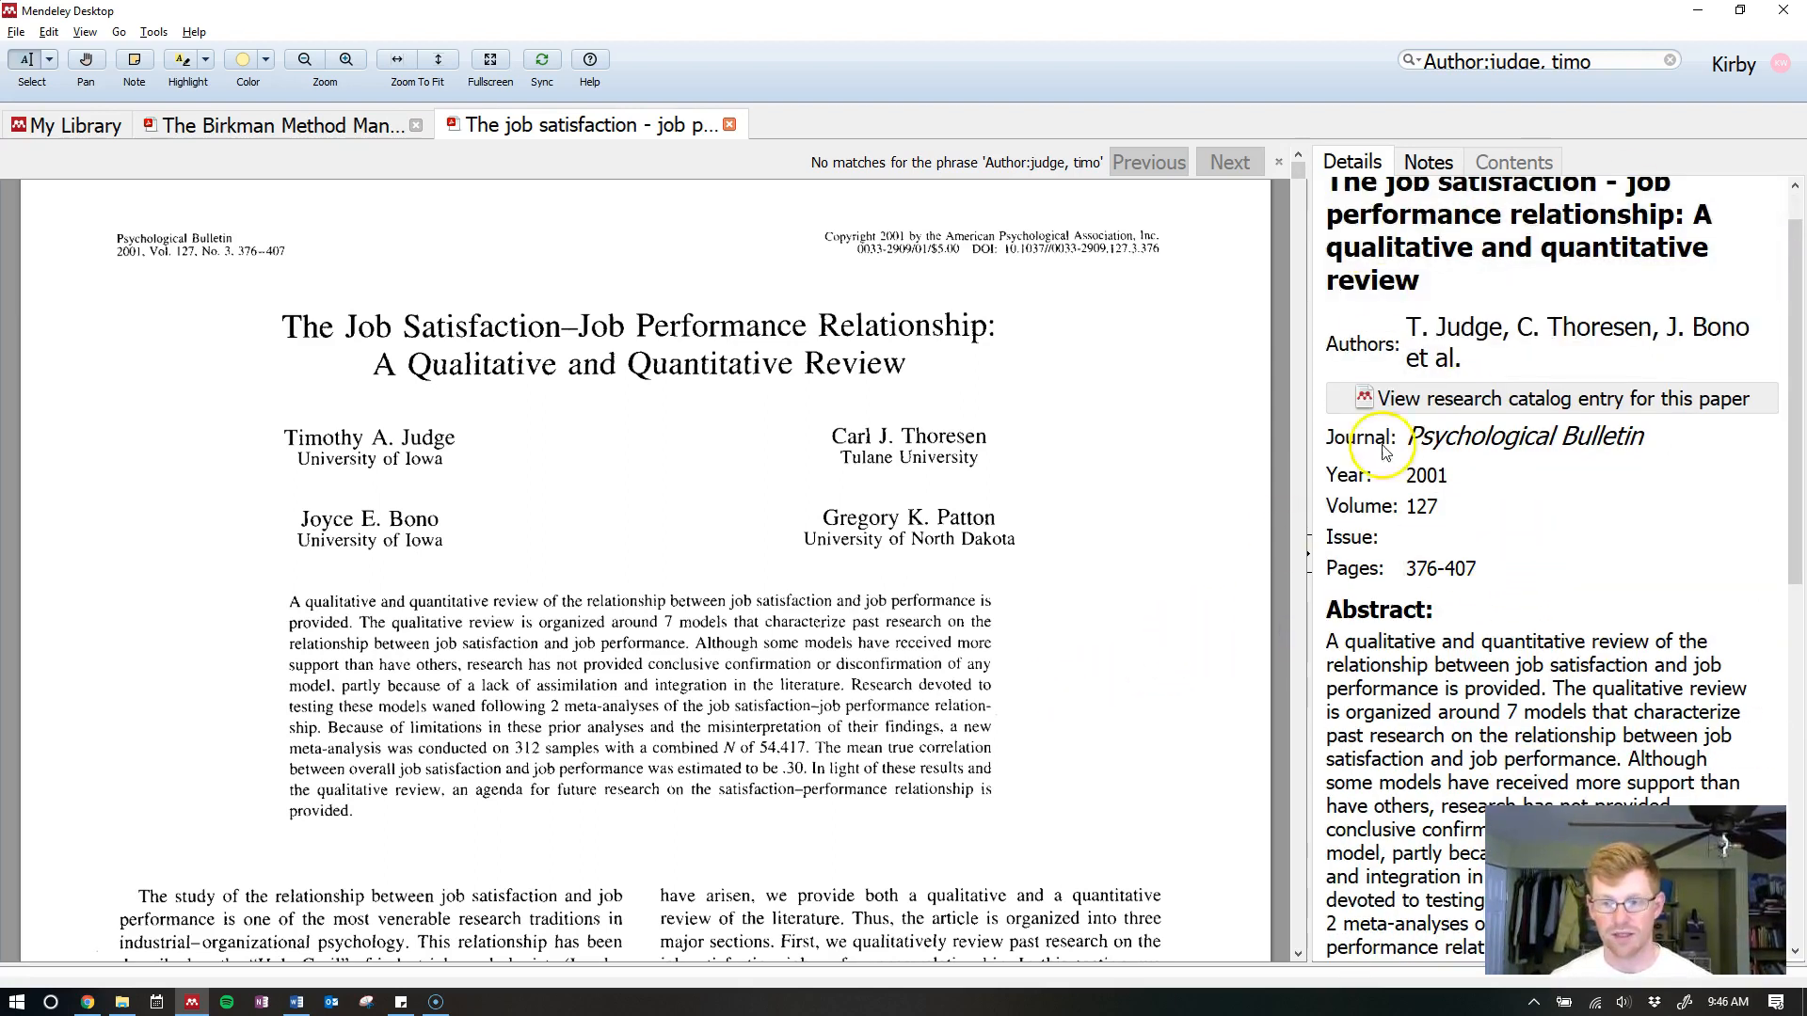
key(alt+Tab)
Refresh Word's citations and confirm the Judge 2001 reference has its original title, no issue
click(508, 114)
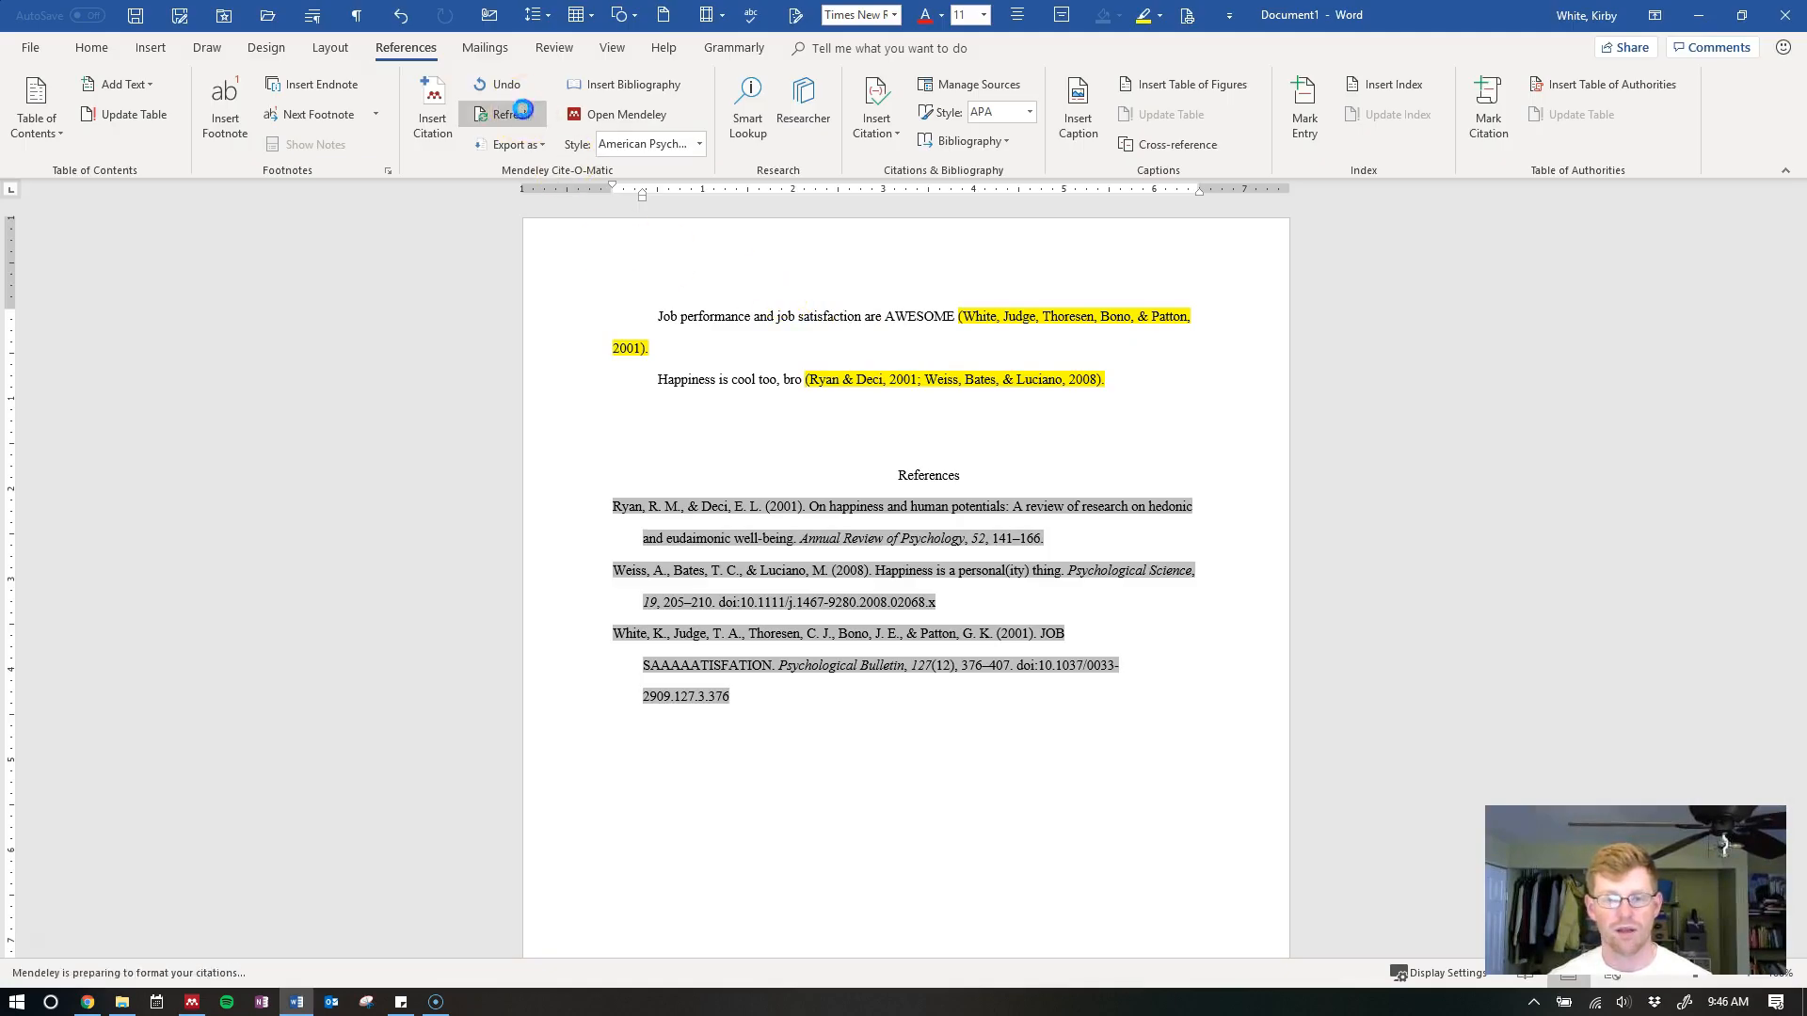
click(1092, 666)
click(1028, 446)
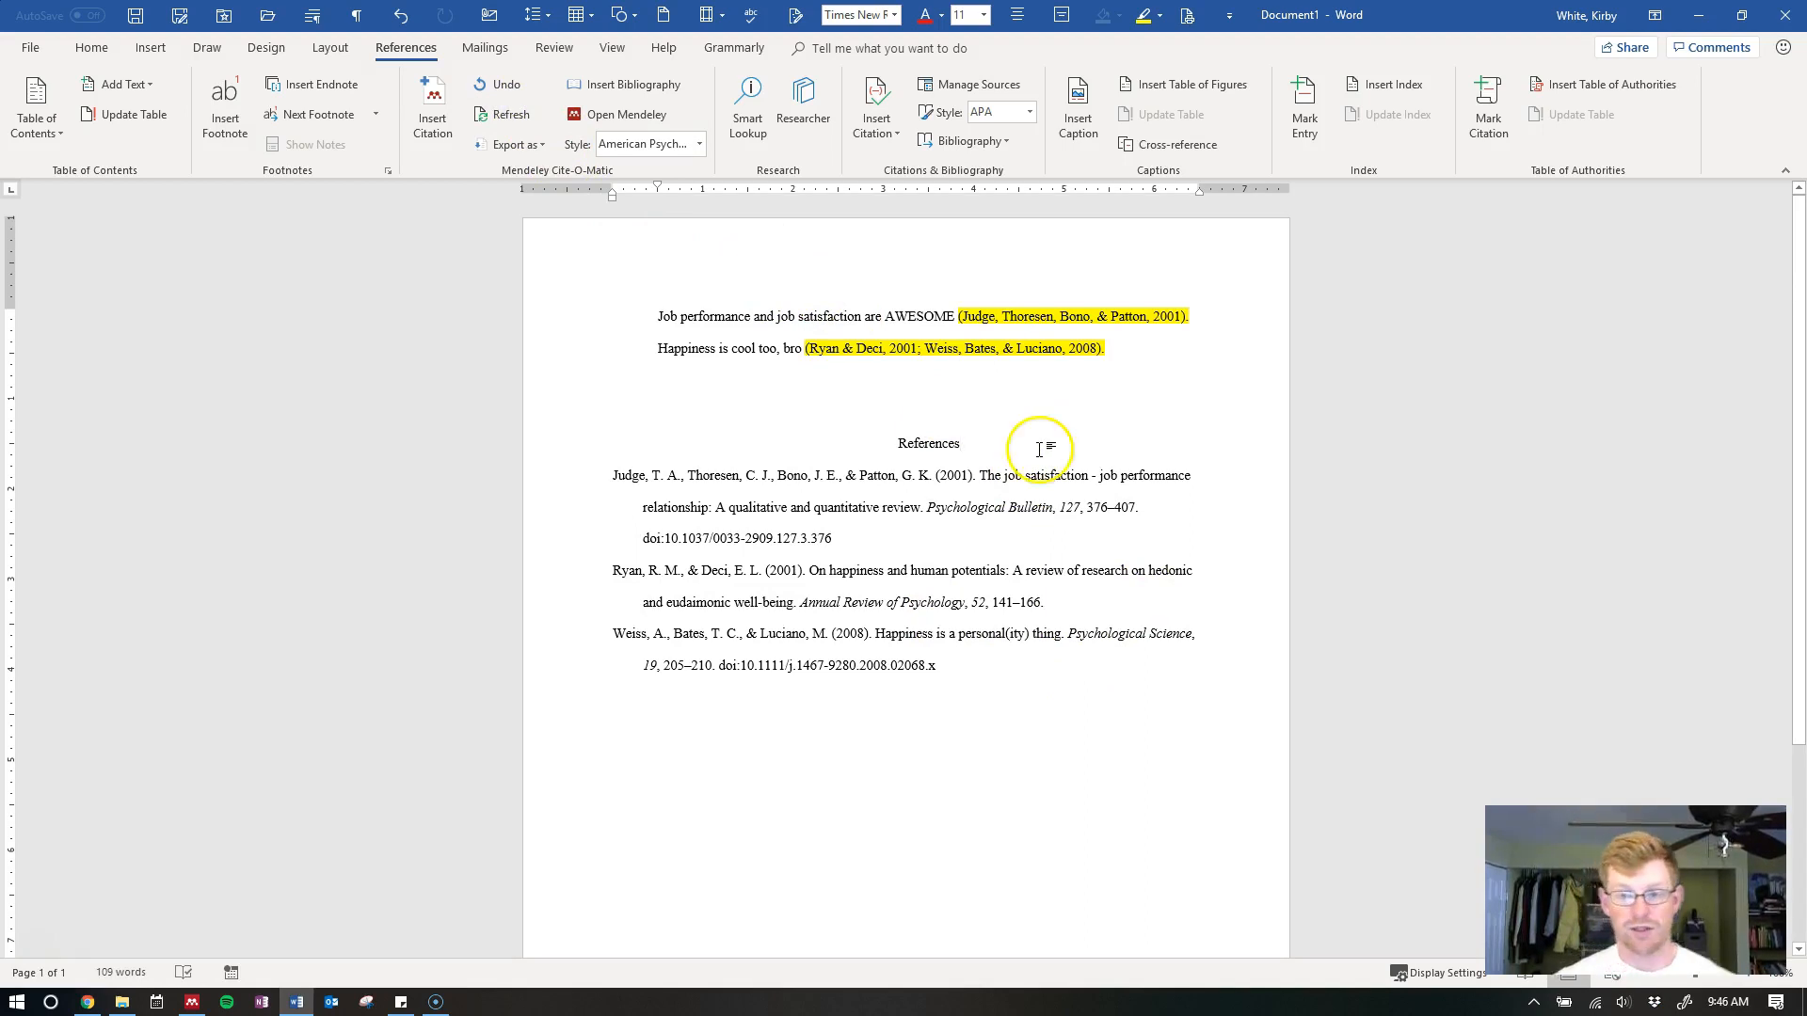
click(1092, 540)
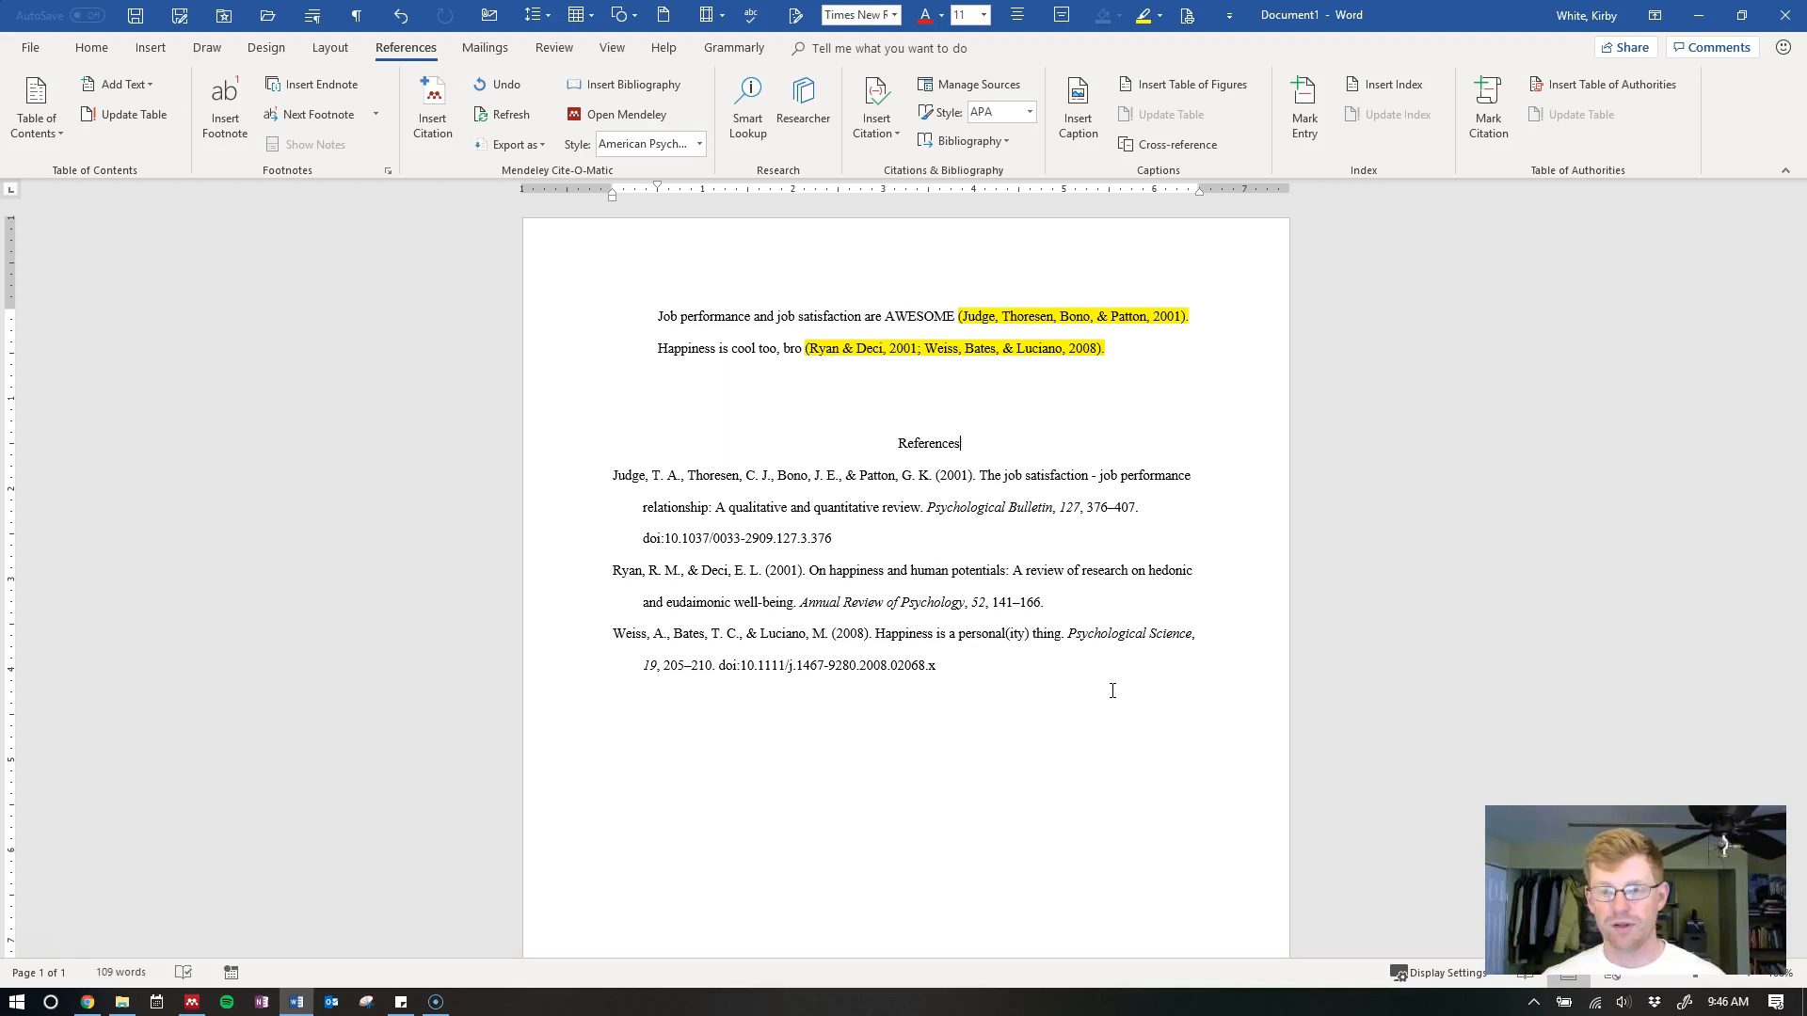
key(alt+Tab)
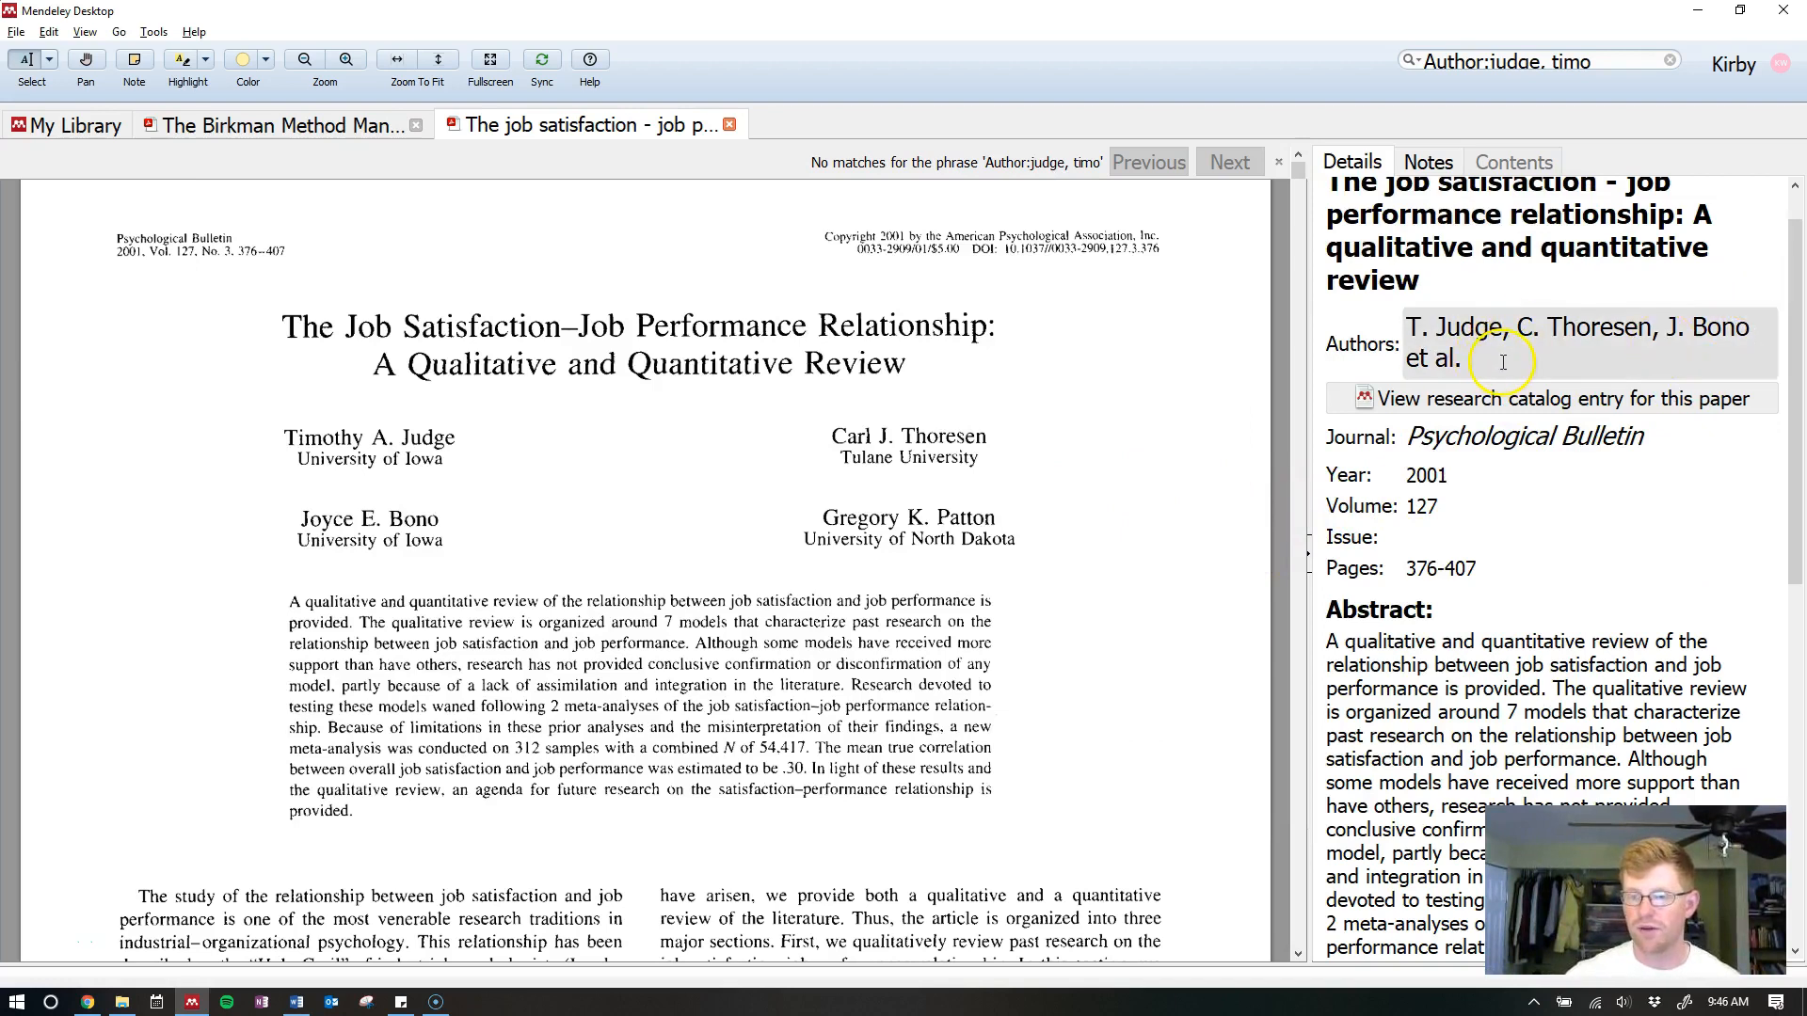
Delete all four authors and the title from the paper's details
scroll(1504, 362, down, 10)
scroll(1510, 395, up, 12)
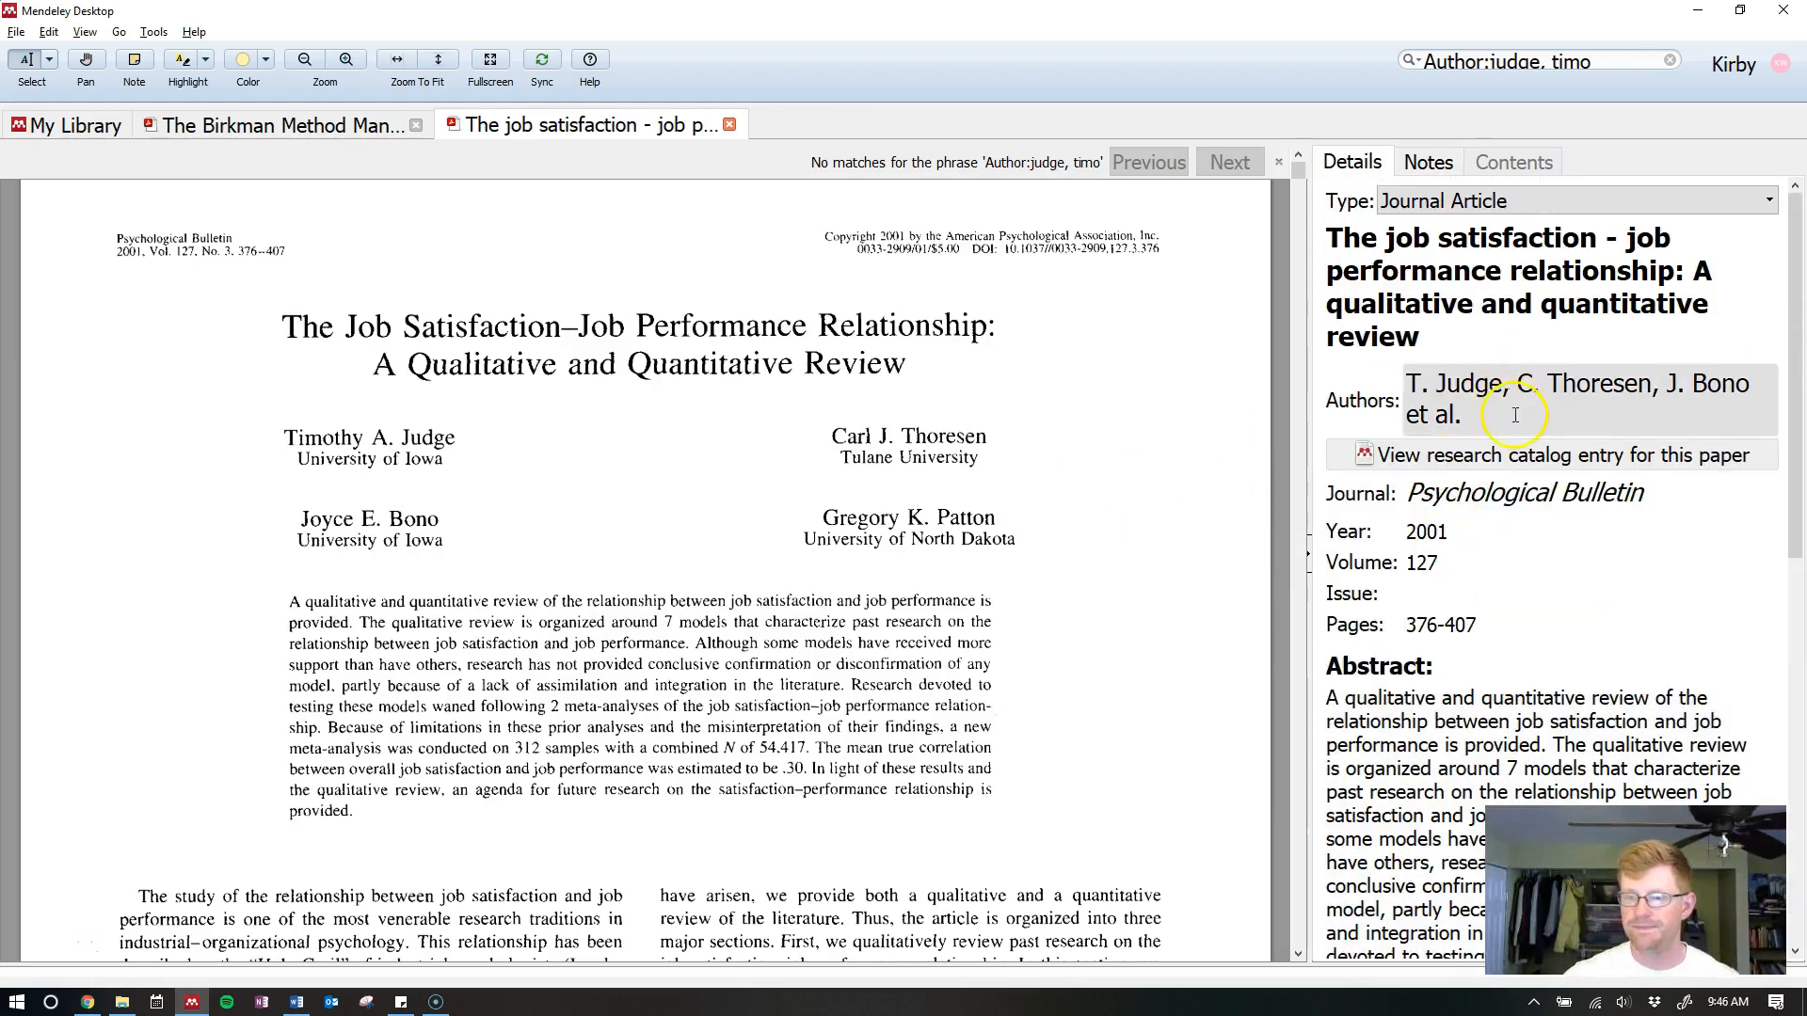
double_click(1515, 416)
click(1698, 444)
key(ctrl+a)
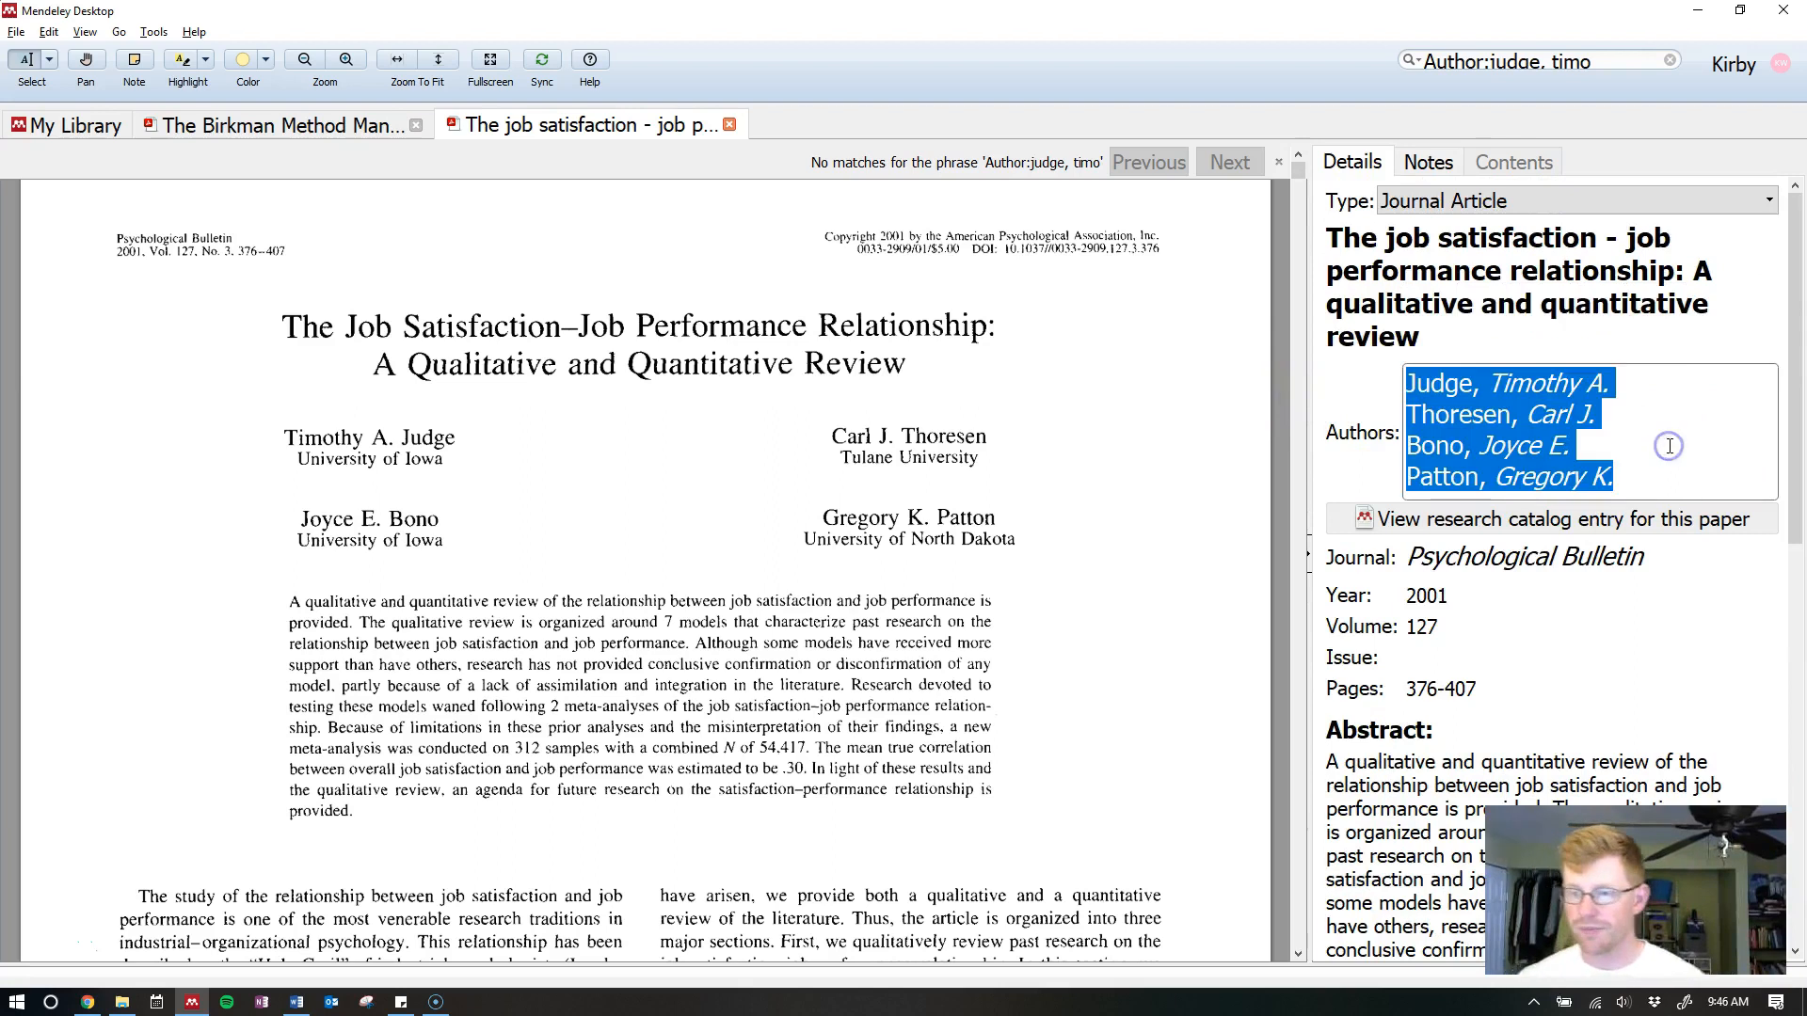
key(Delete)
key(shift+Tab)
key(ctrl+a)
key(BackSpace)
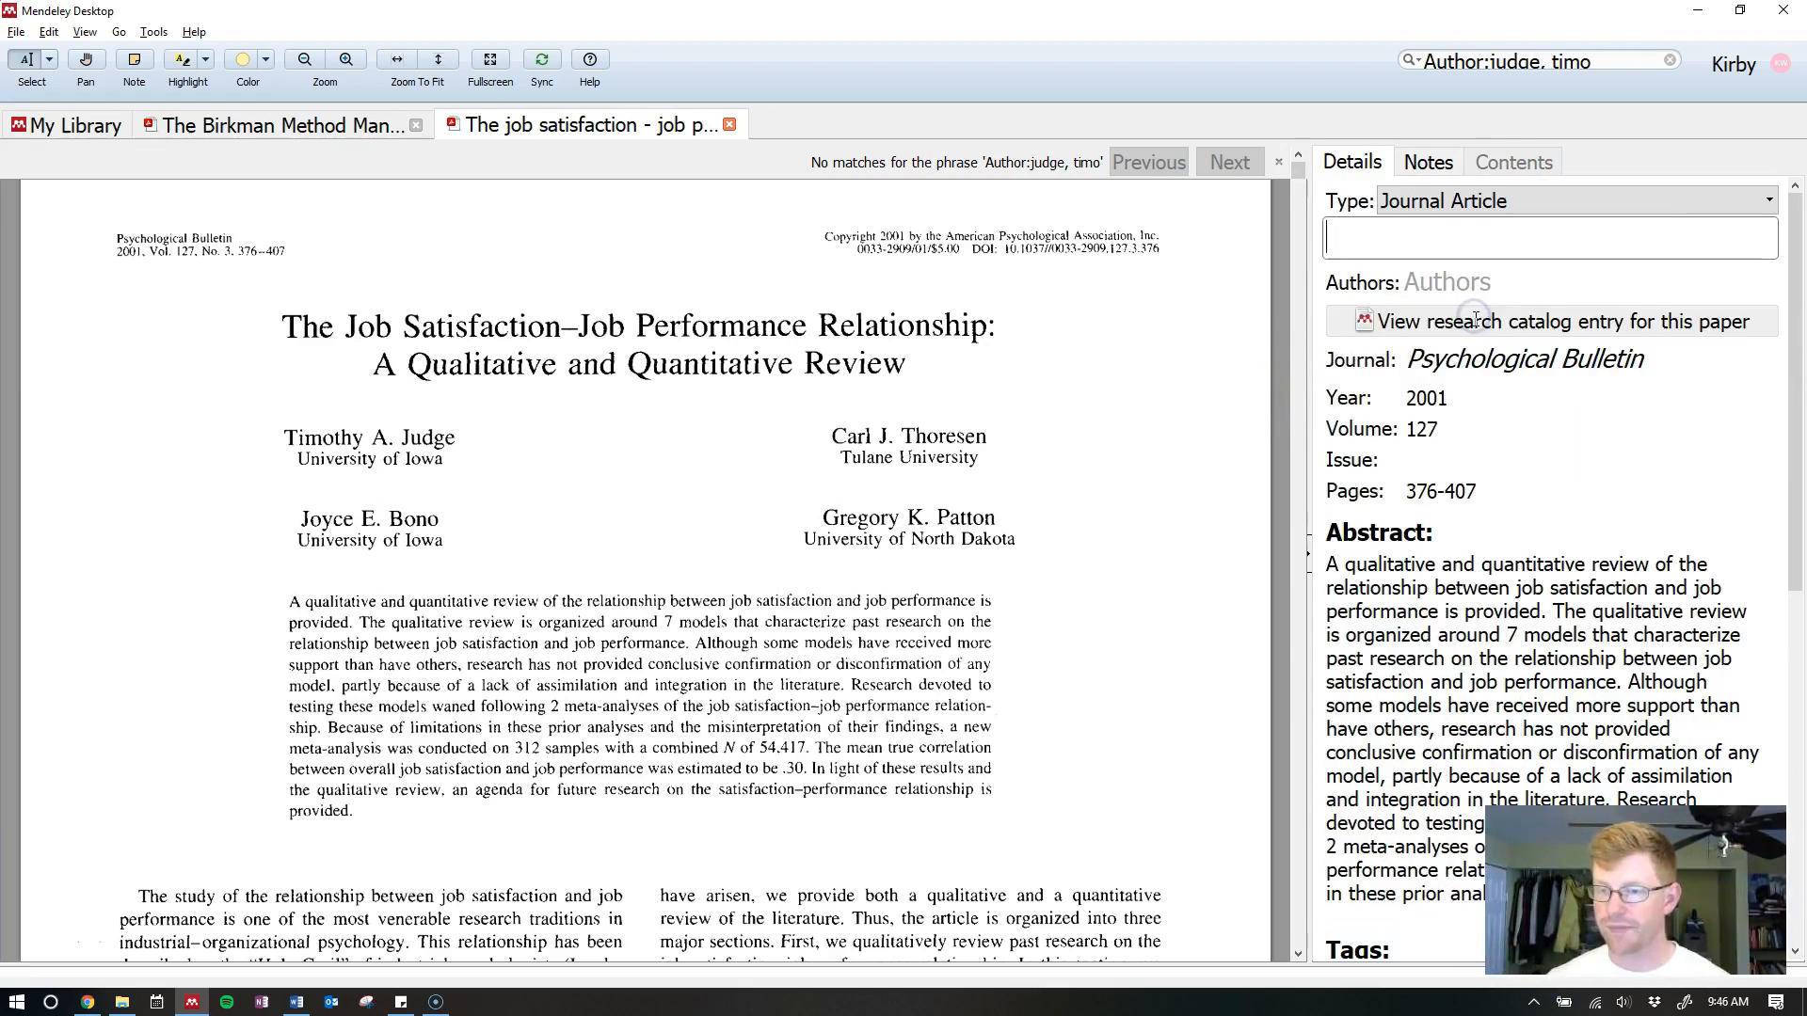
Clear the journal, year 2001, volume 127, pages 376-407, abstract and stored URL
click(1565, 354)
key(ctrl+a)
key(BackSpace)
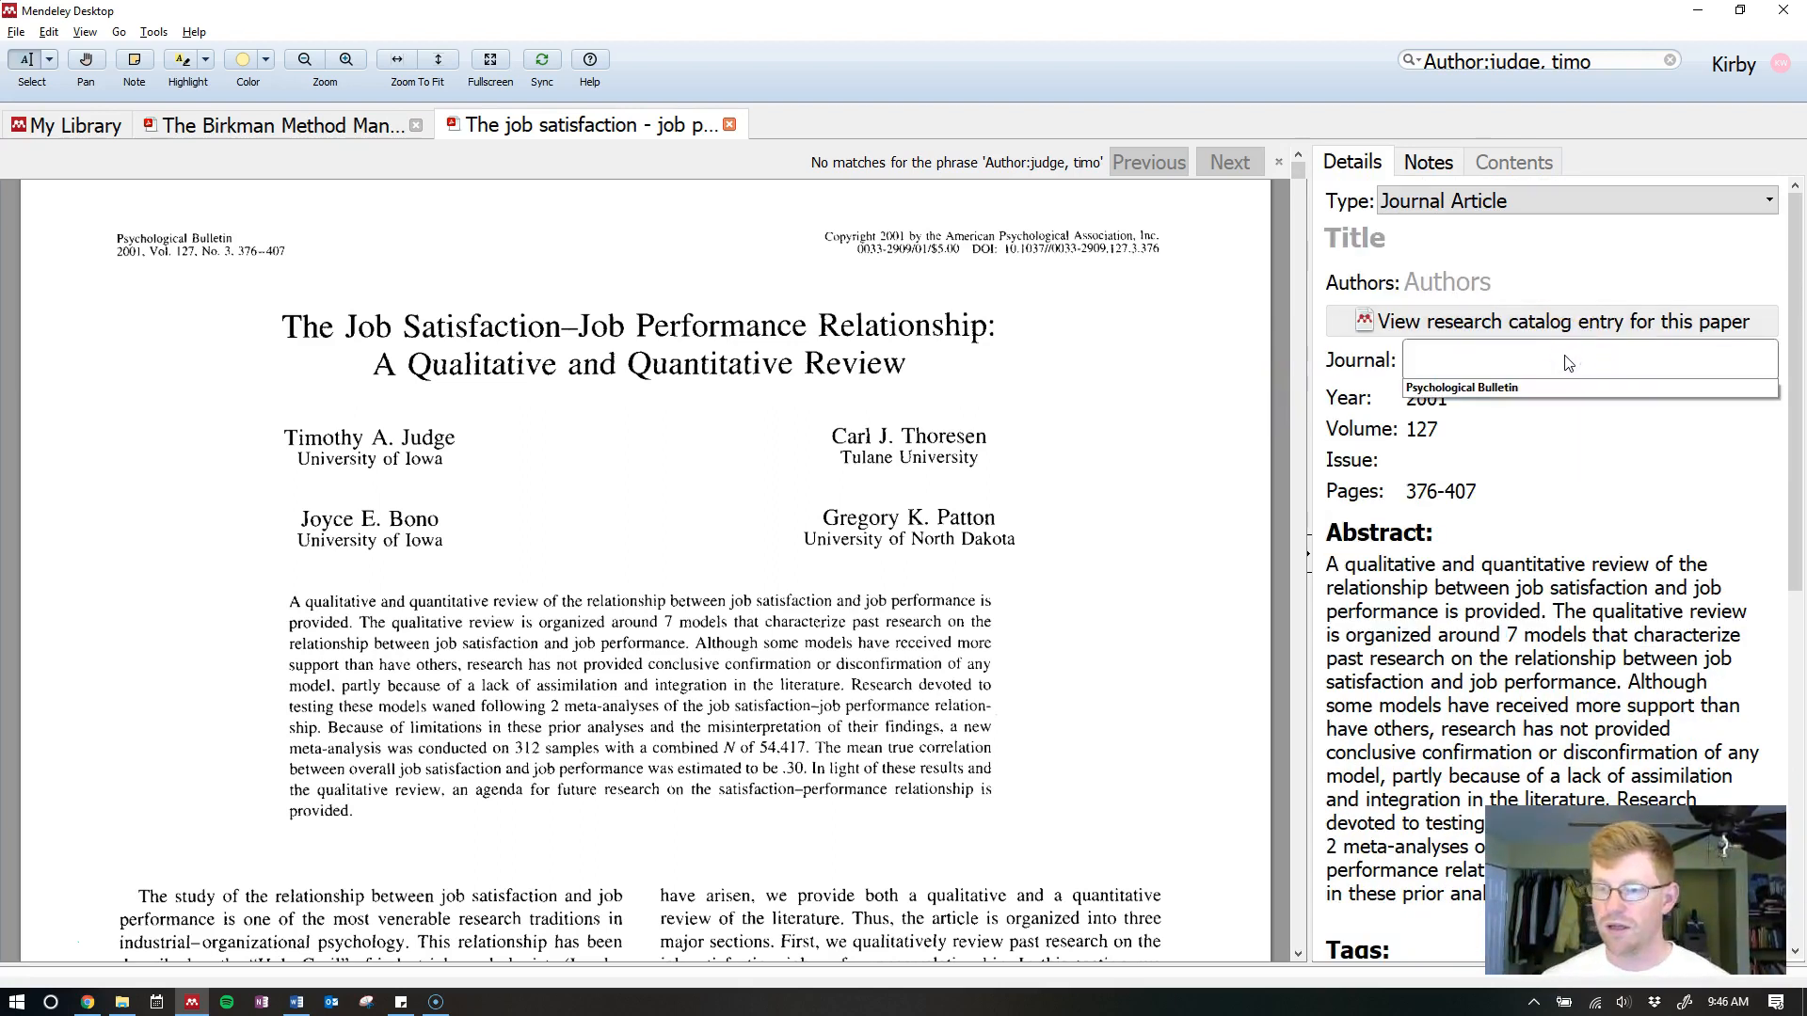
key(Tab)
key(BackSpace)
key(Tab)
key(BackSpace)
key(Tab)
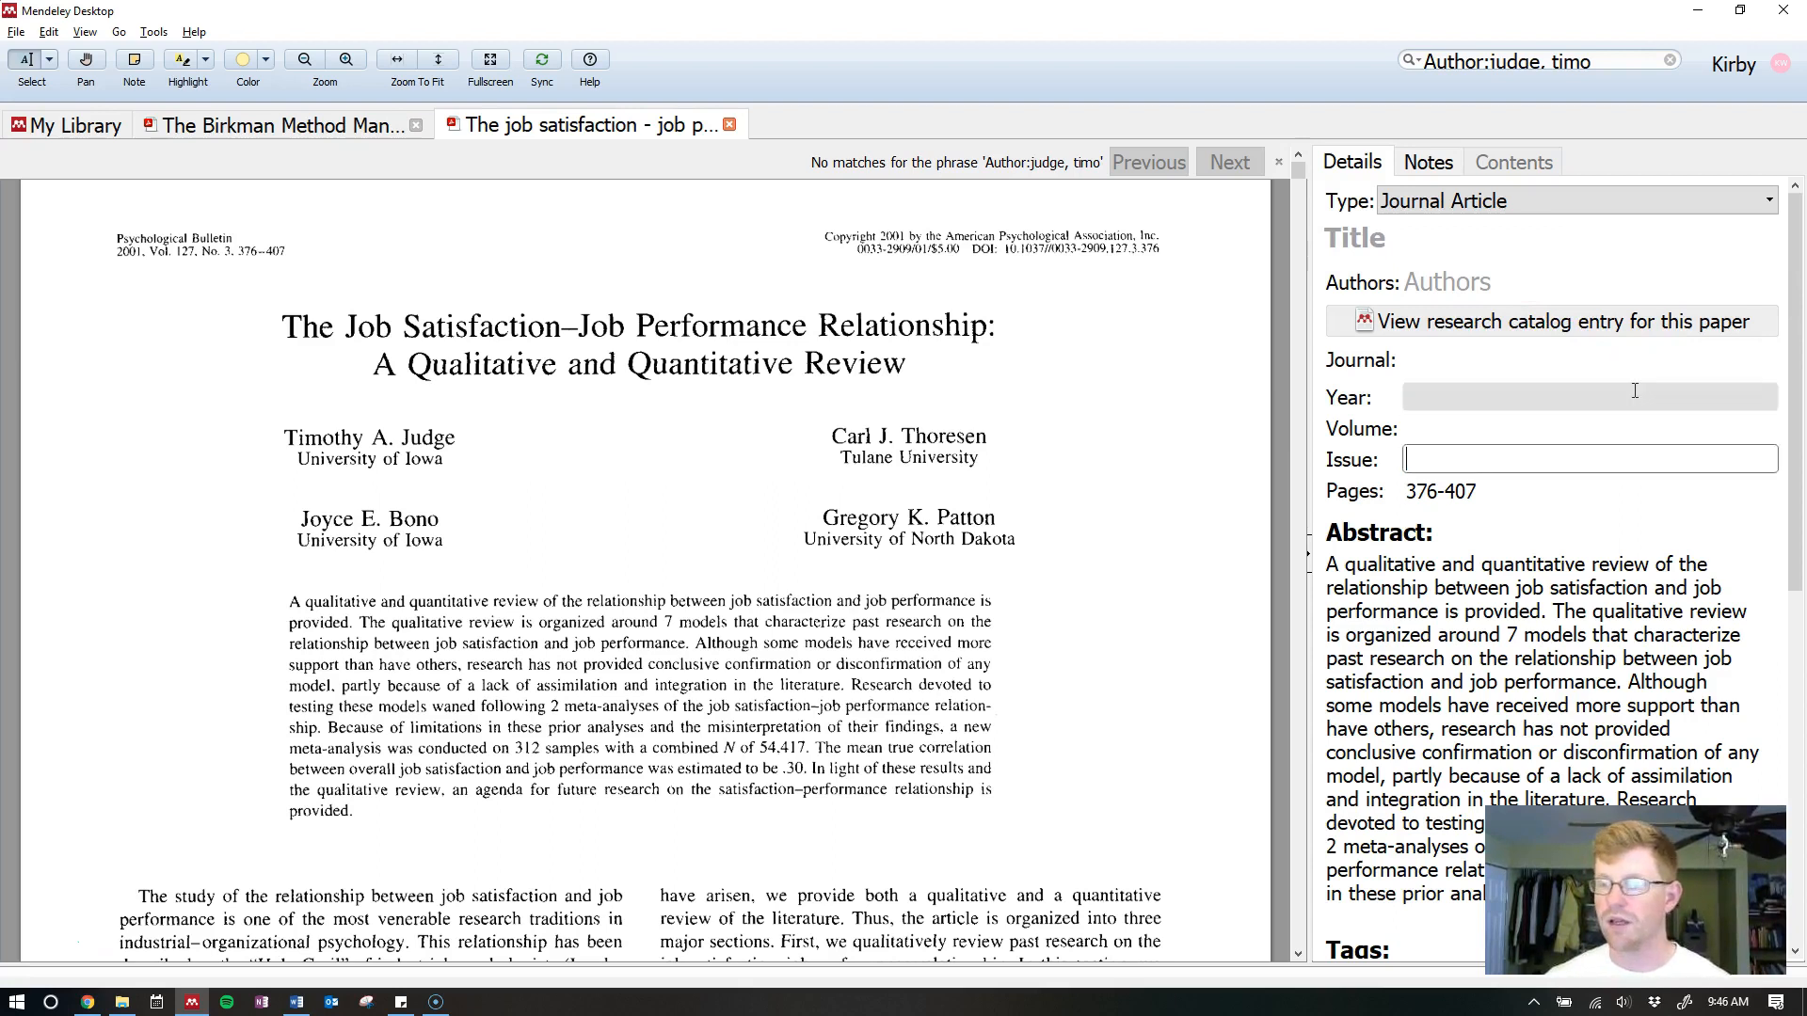
key(Tab)
key(BackSpace)
key(Tab)
key(ctrl+a)
key(BackSpace)
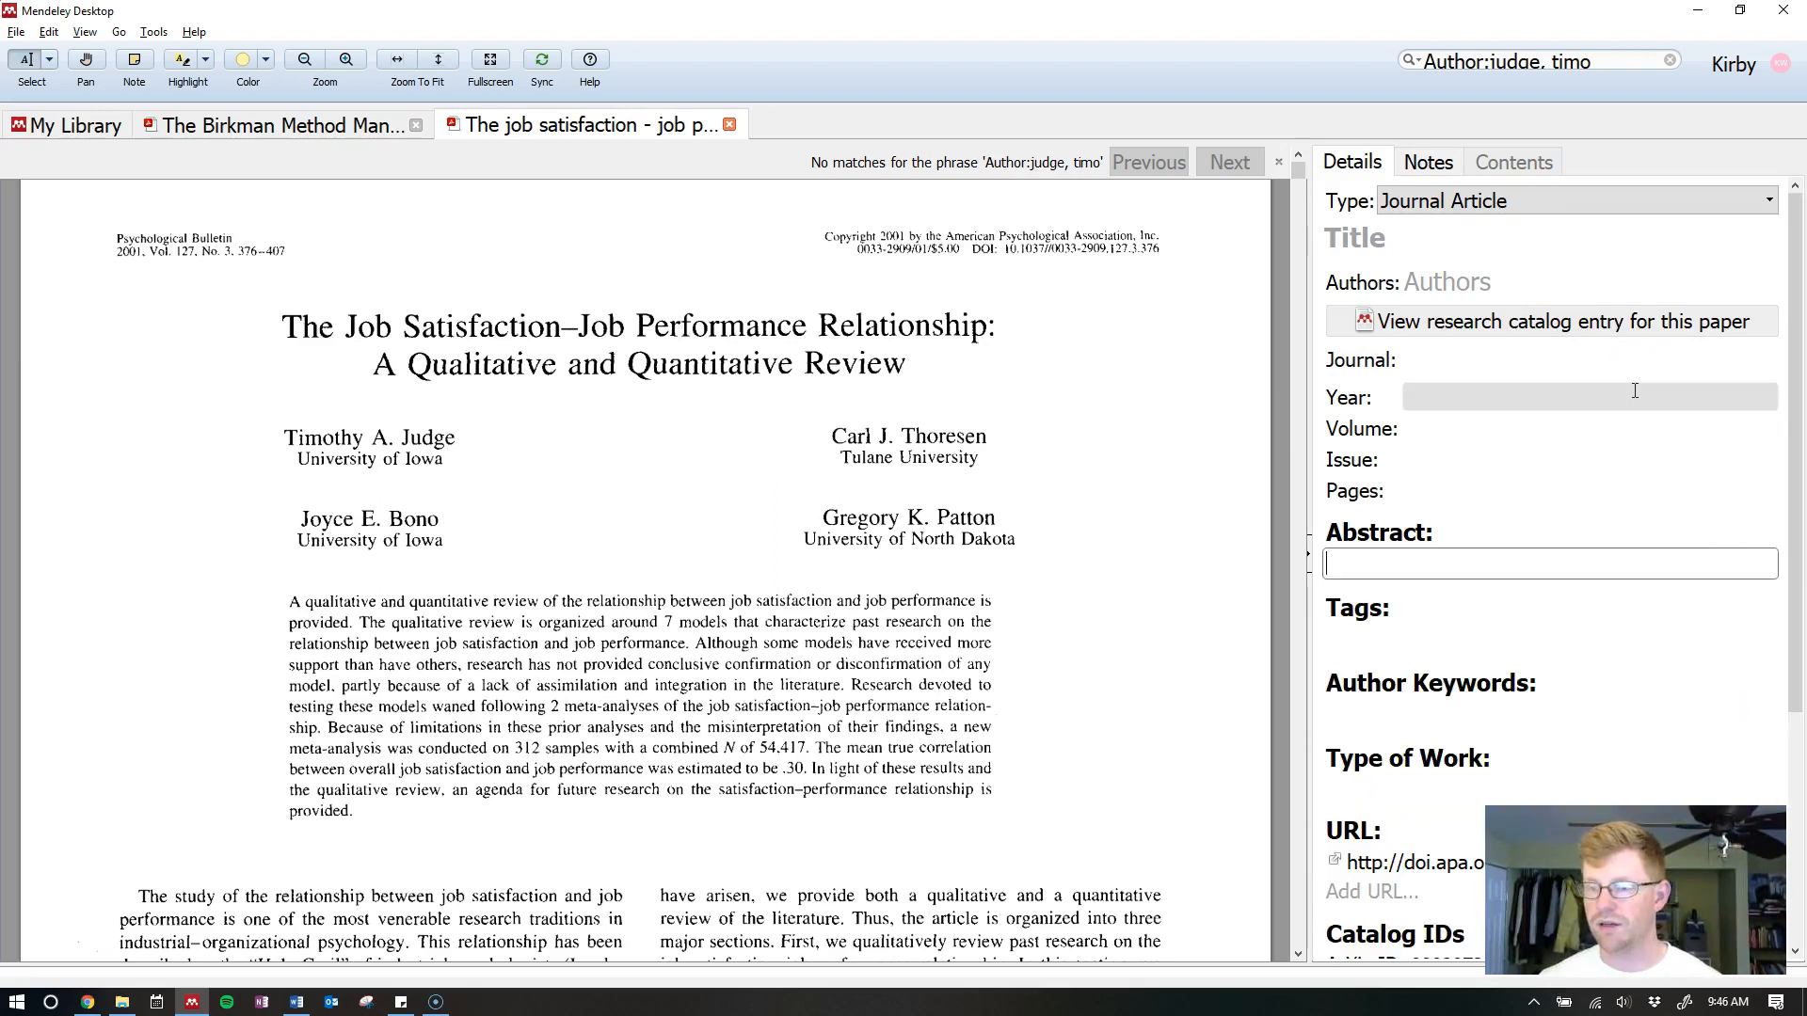
scroll(1635, 390, down, 4)
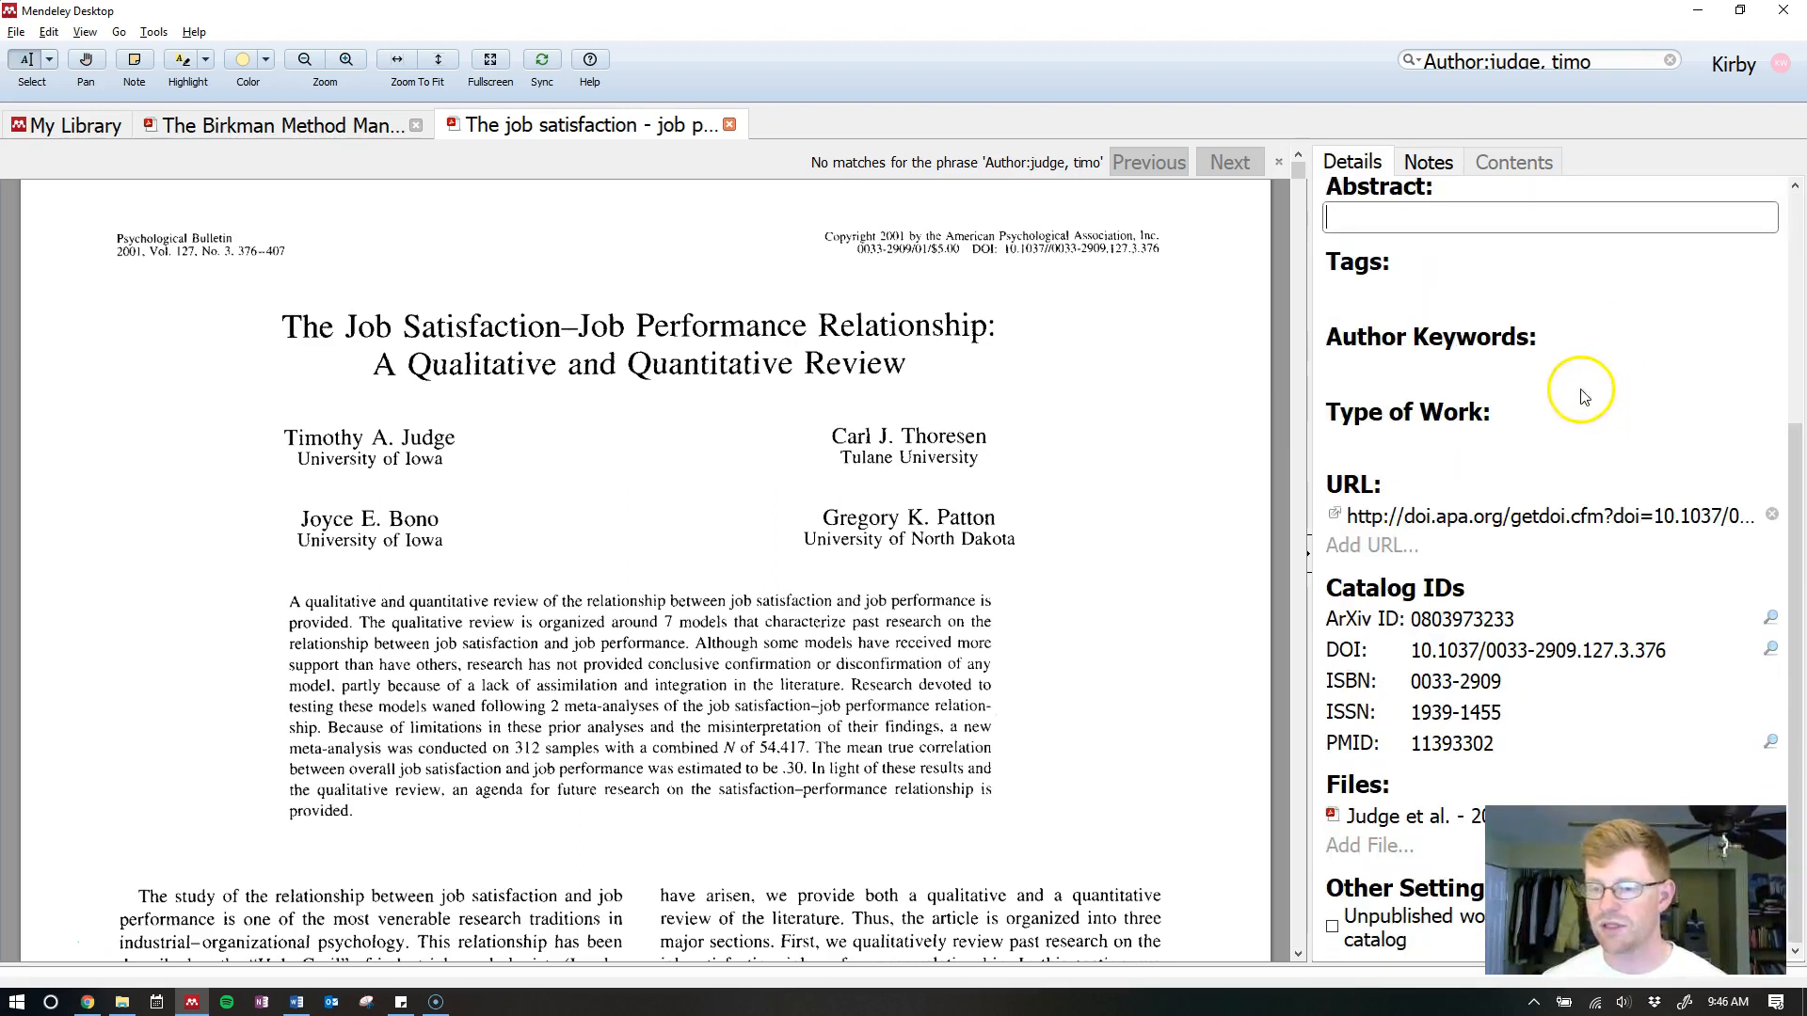
click(1768, 520)
scroll(1483, 641, up, 4)
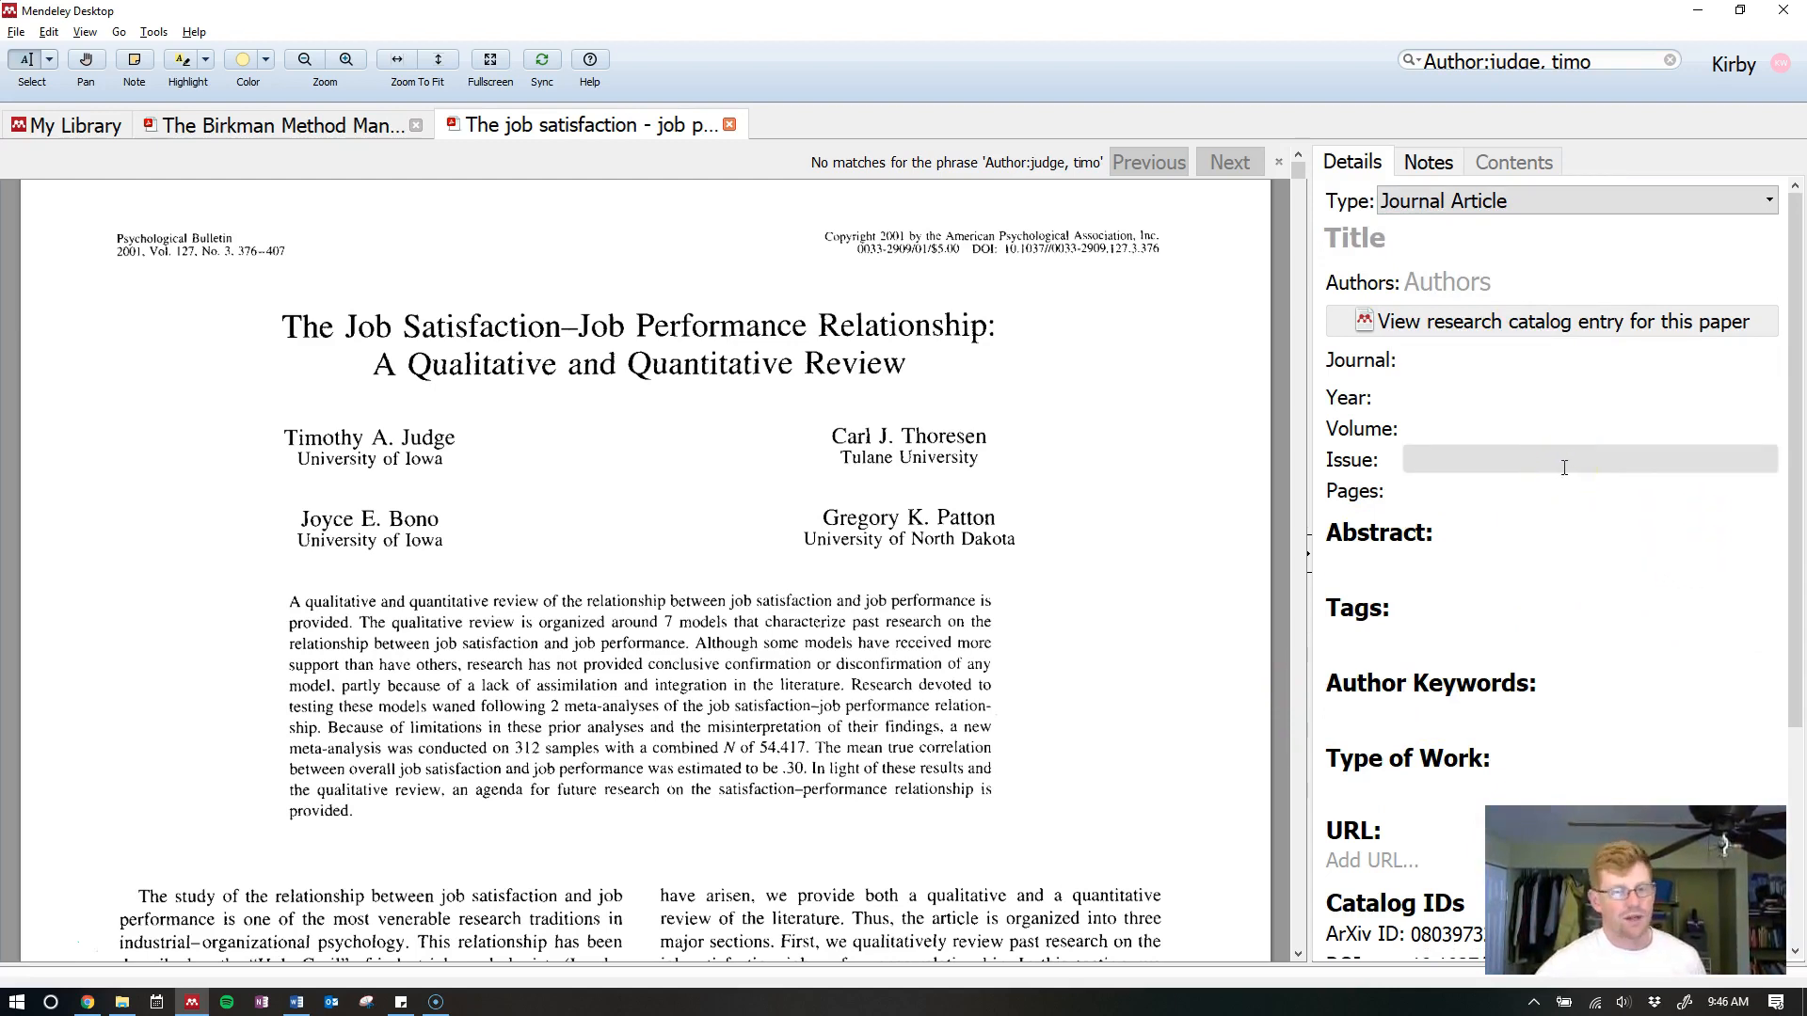
Re-fill the paper's metadata by looking up its DOI
click(1143, 245)
key(ctrl+plus)
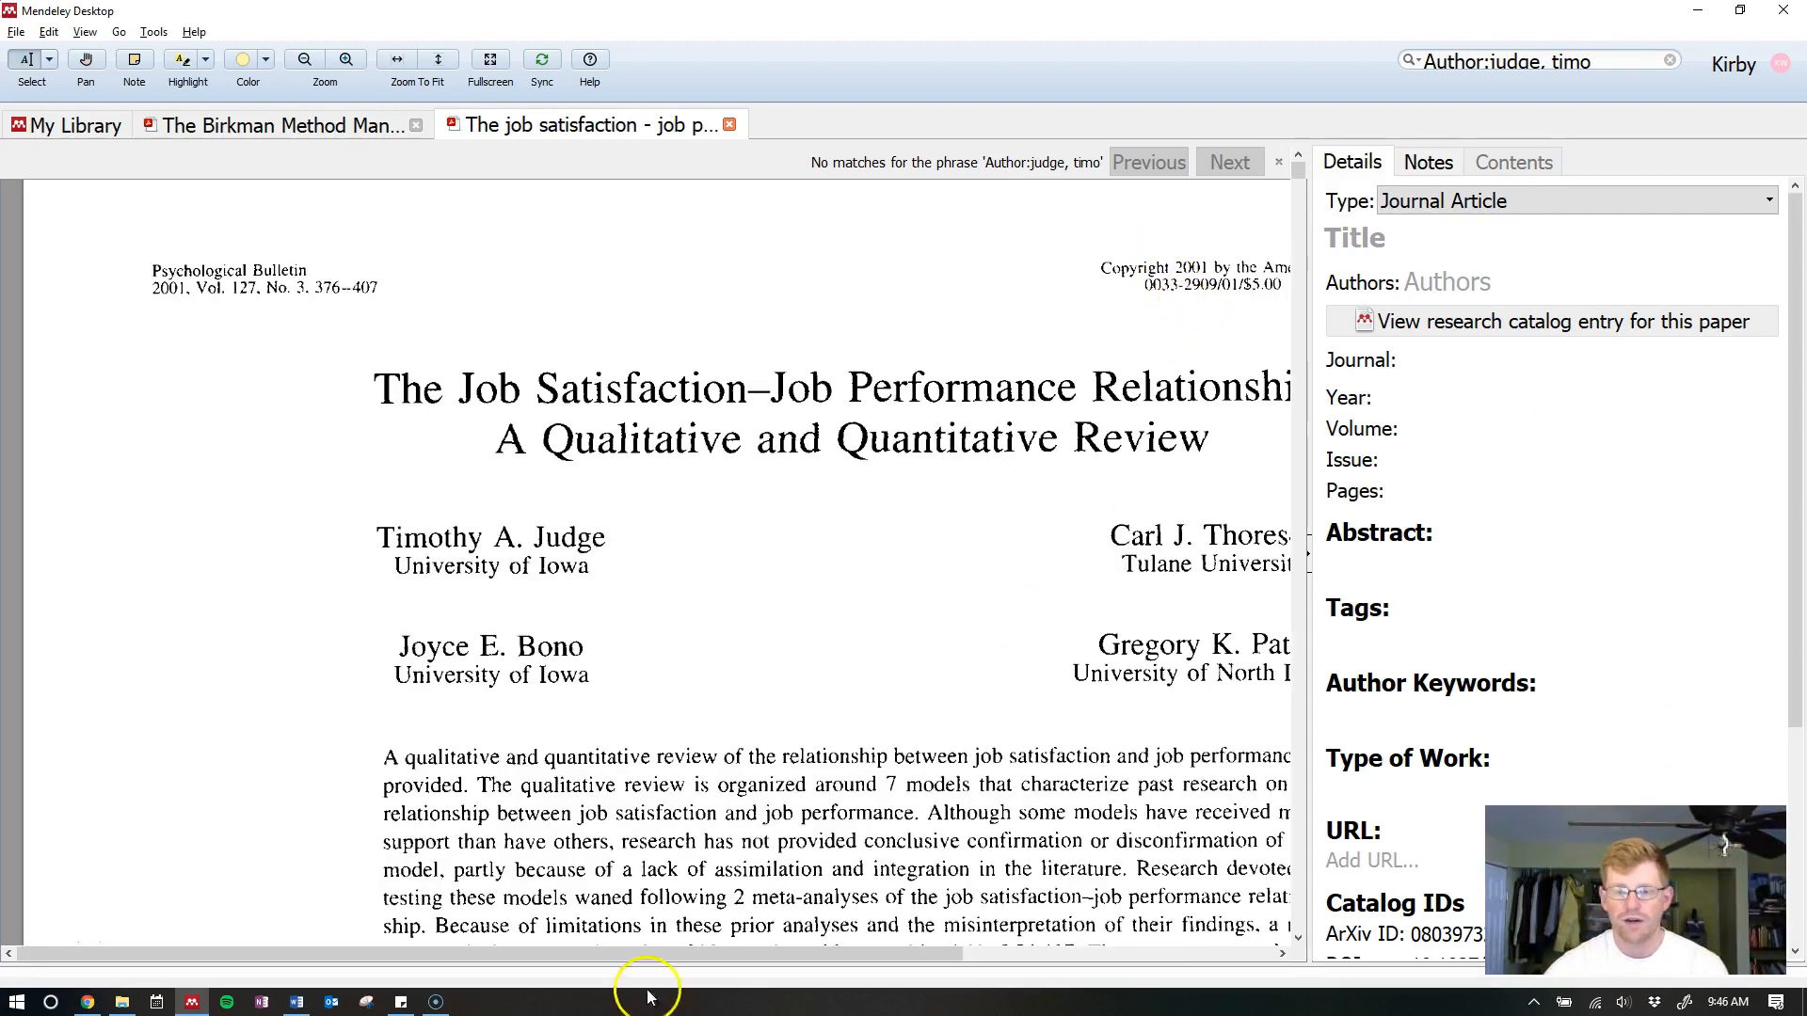
drag(419, 956, 859, 935)
drag(912, 282, 1121, 290)
click(1121, 290)
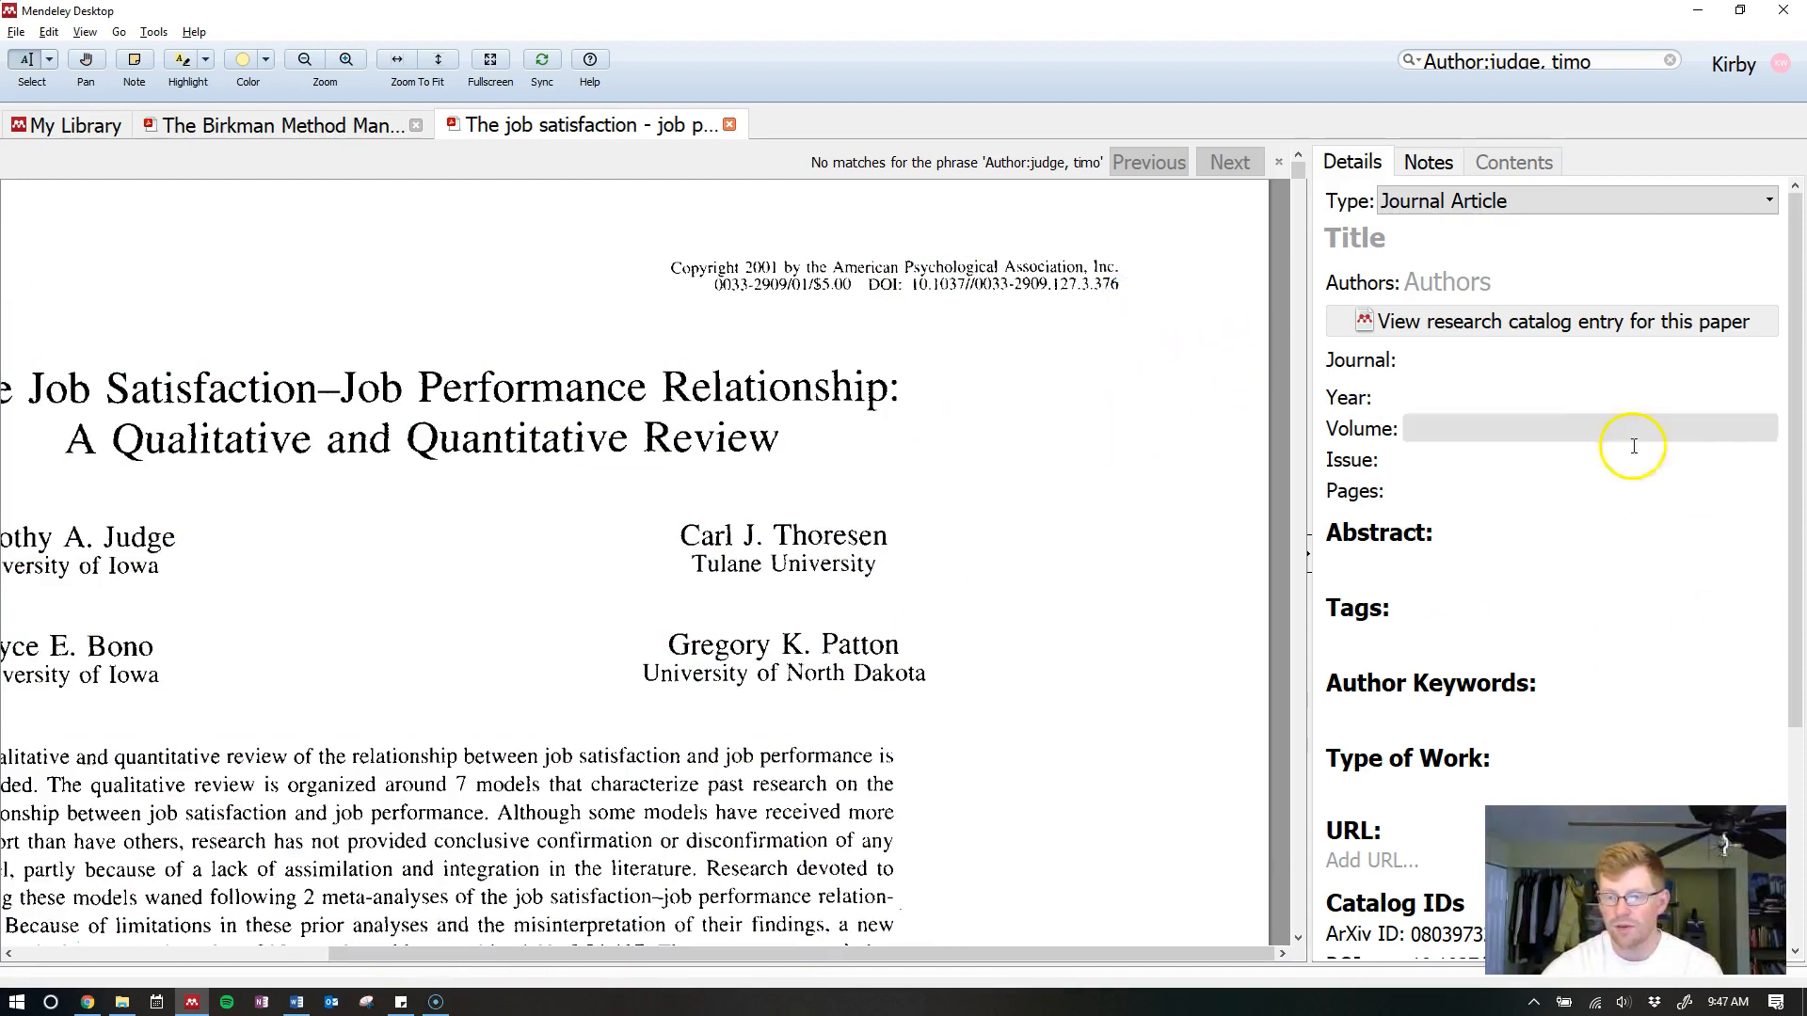
scroll(1629, 443, down, 3)
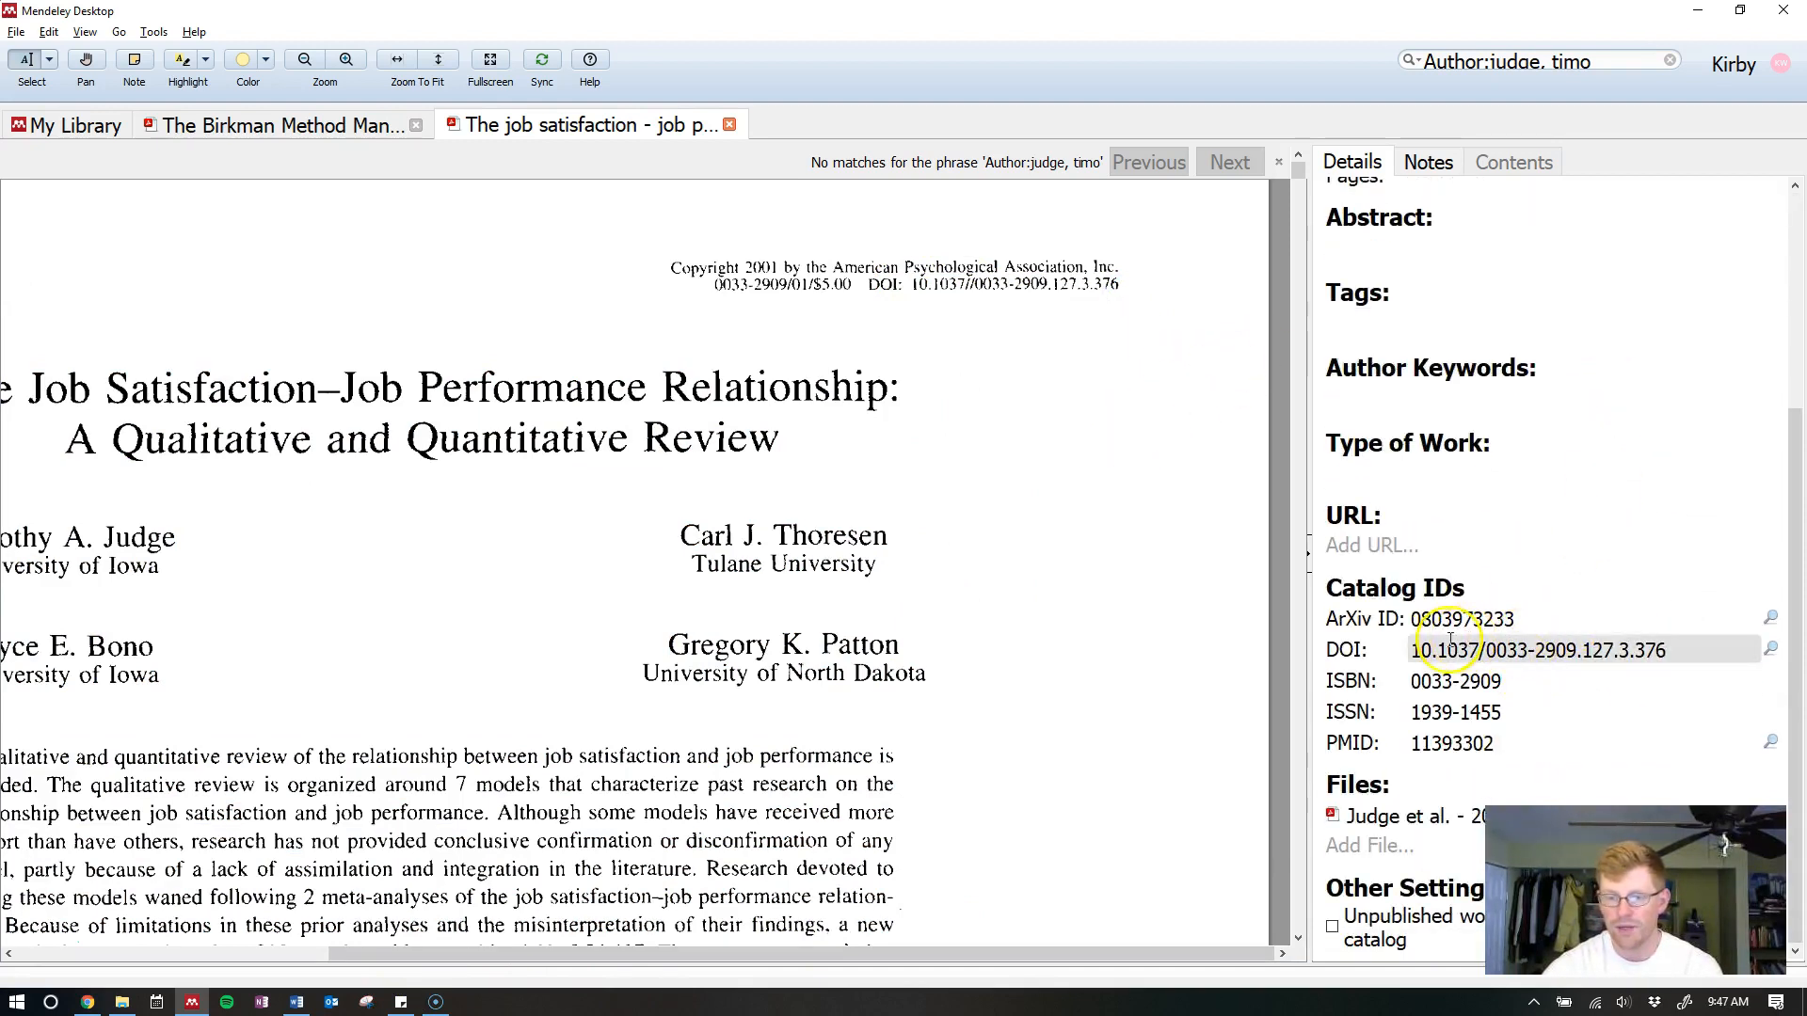
click(1417, 650)
drag(1417, 649, 1644, 637)
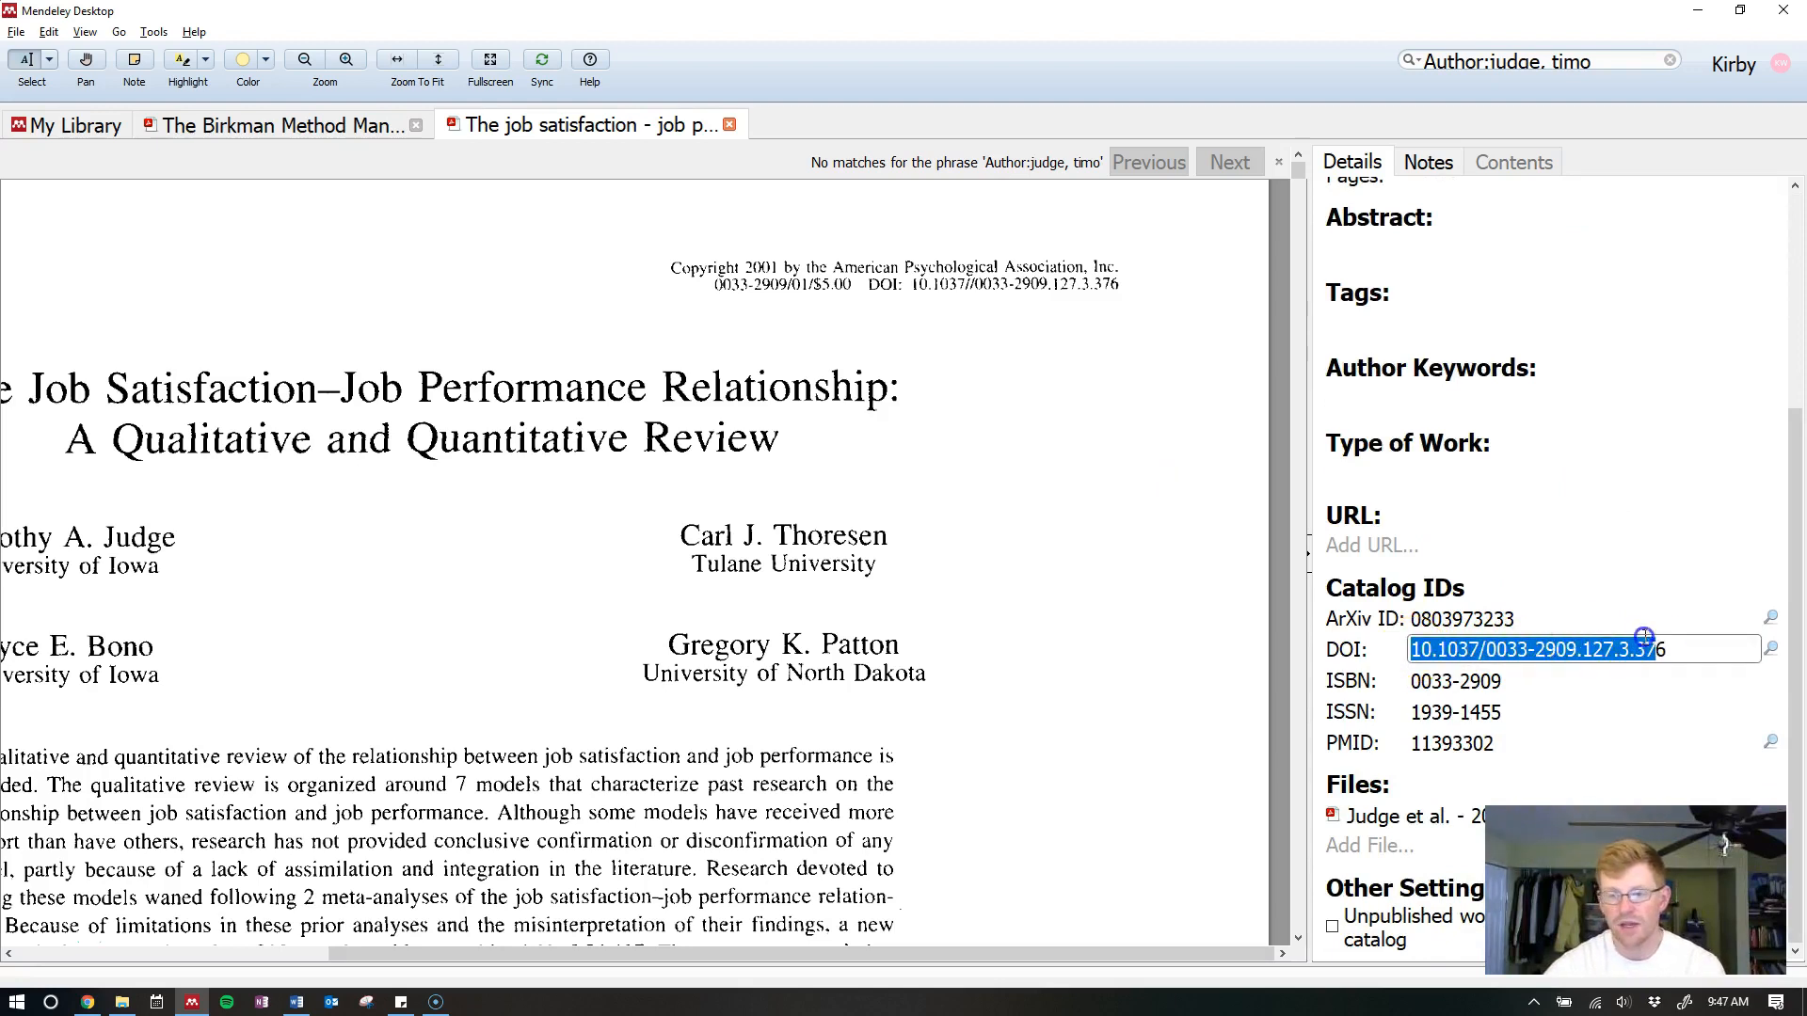
click(1705, 649)
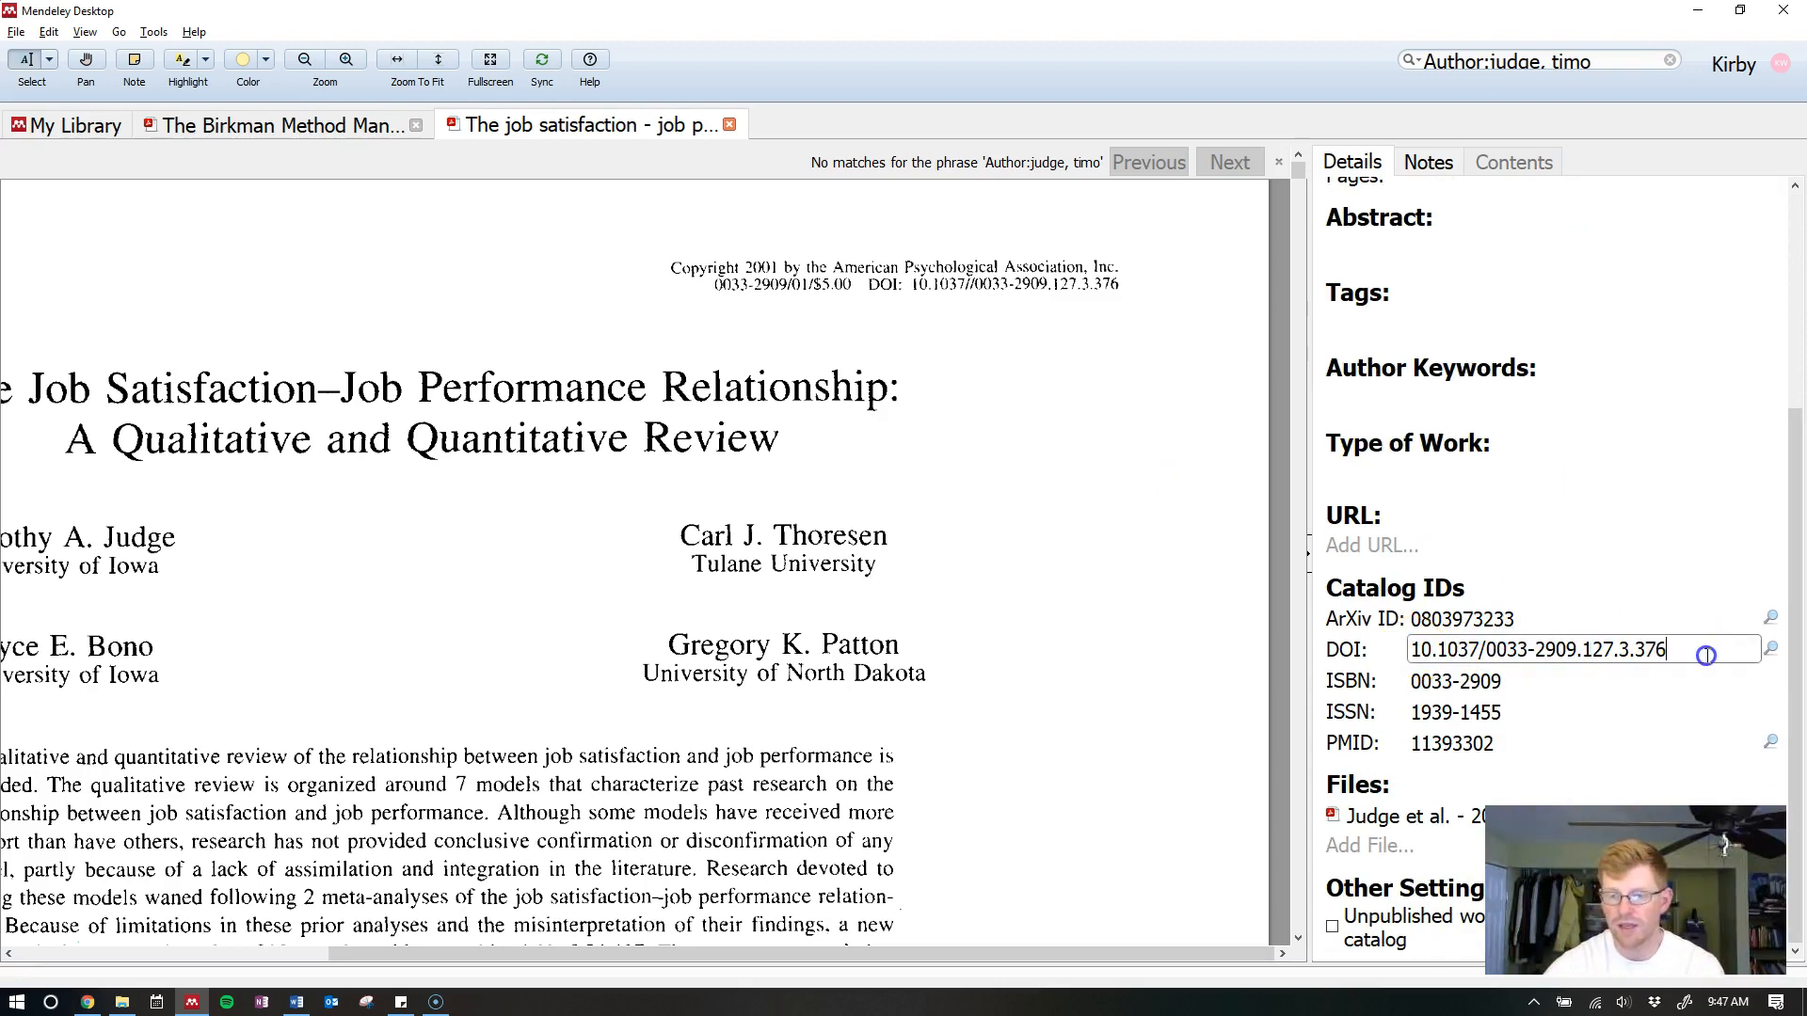
click(1772, 649)
click(1800, 640)
drag(1800, 640, 1779, 320)
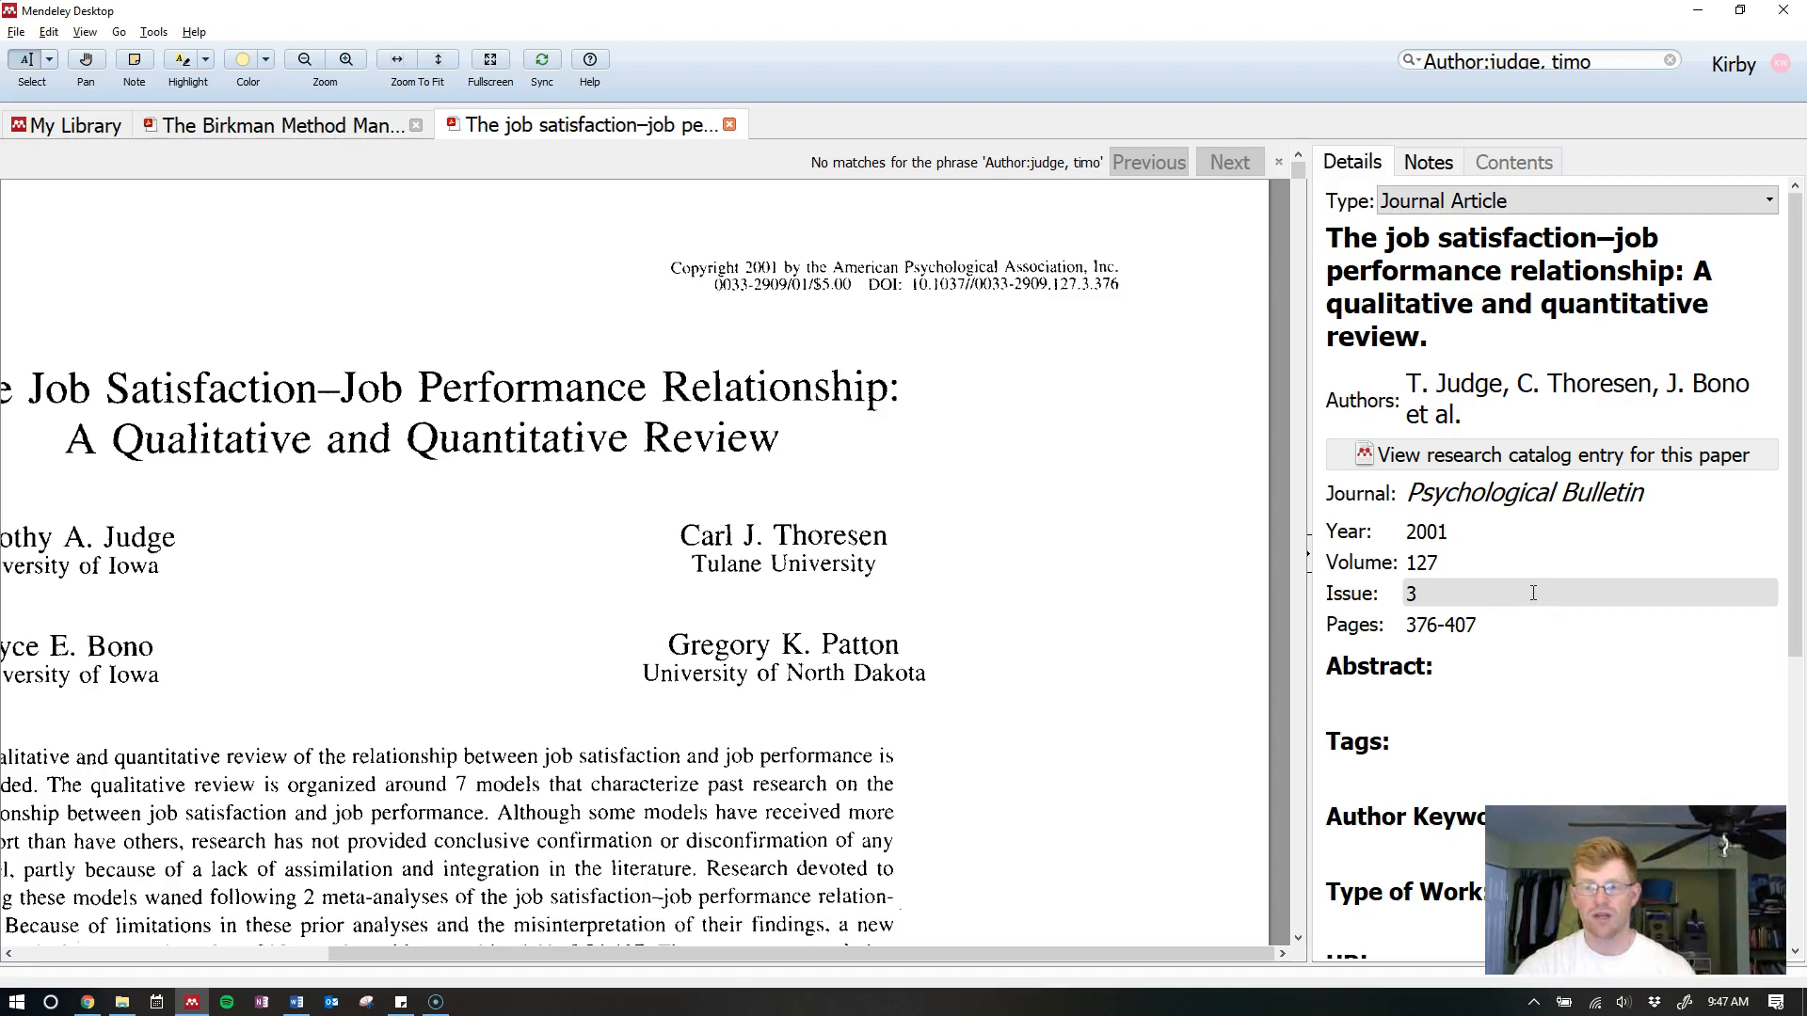
Drop the trailing period from the paper's title and clear its issue number
click(1486, 325)
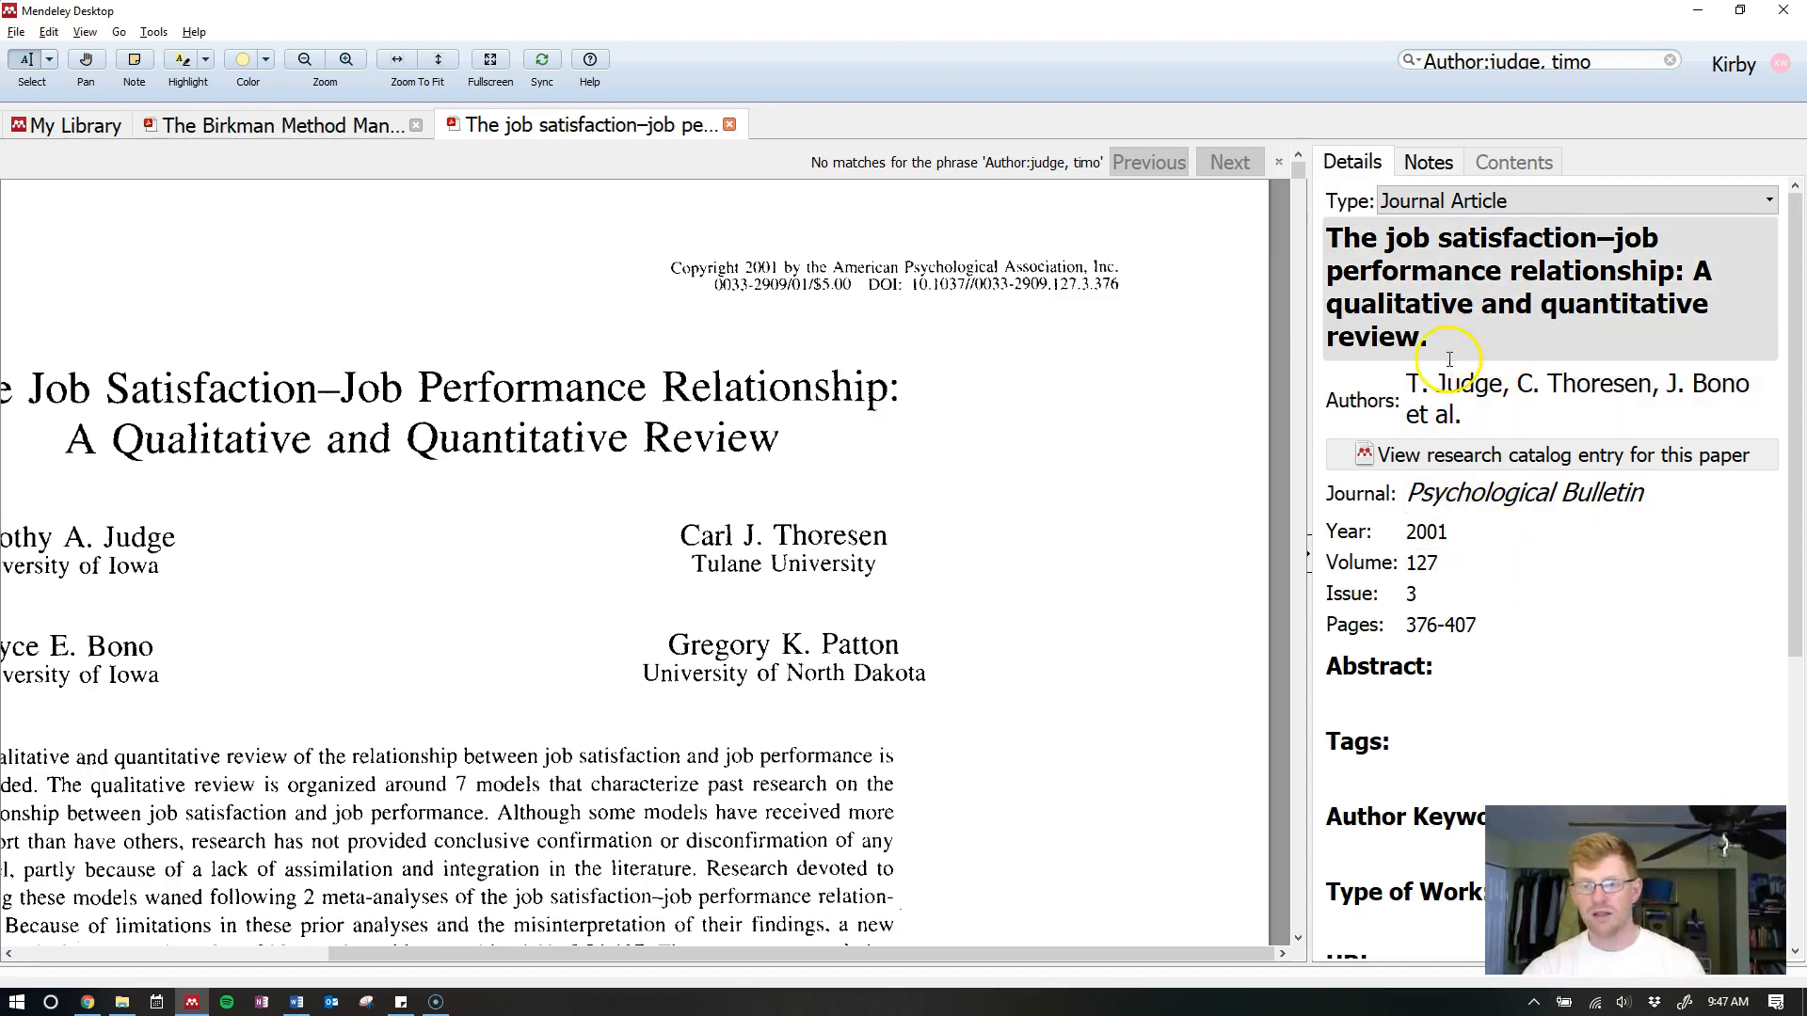
click(1459, 350)
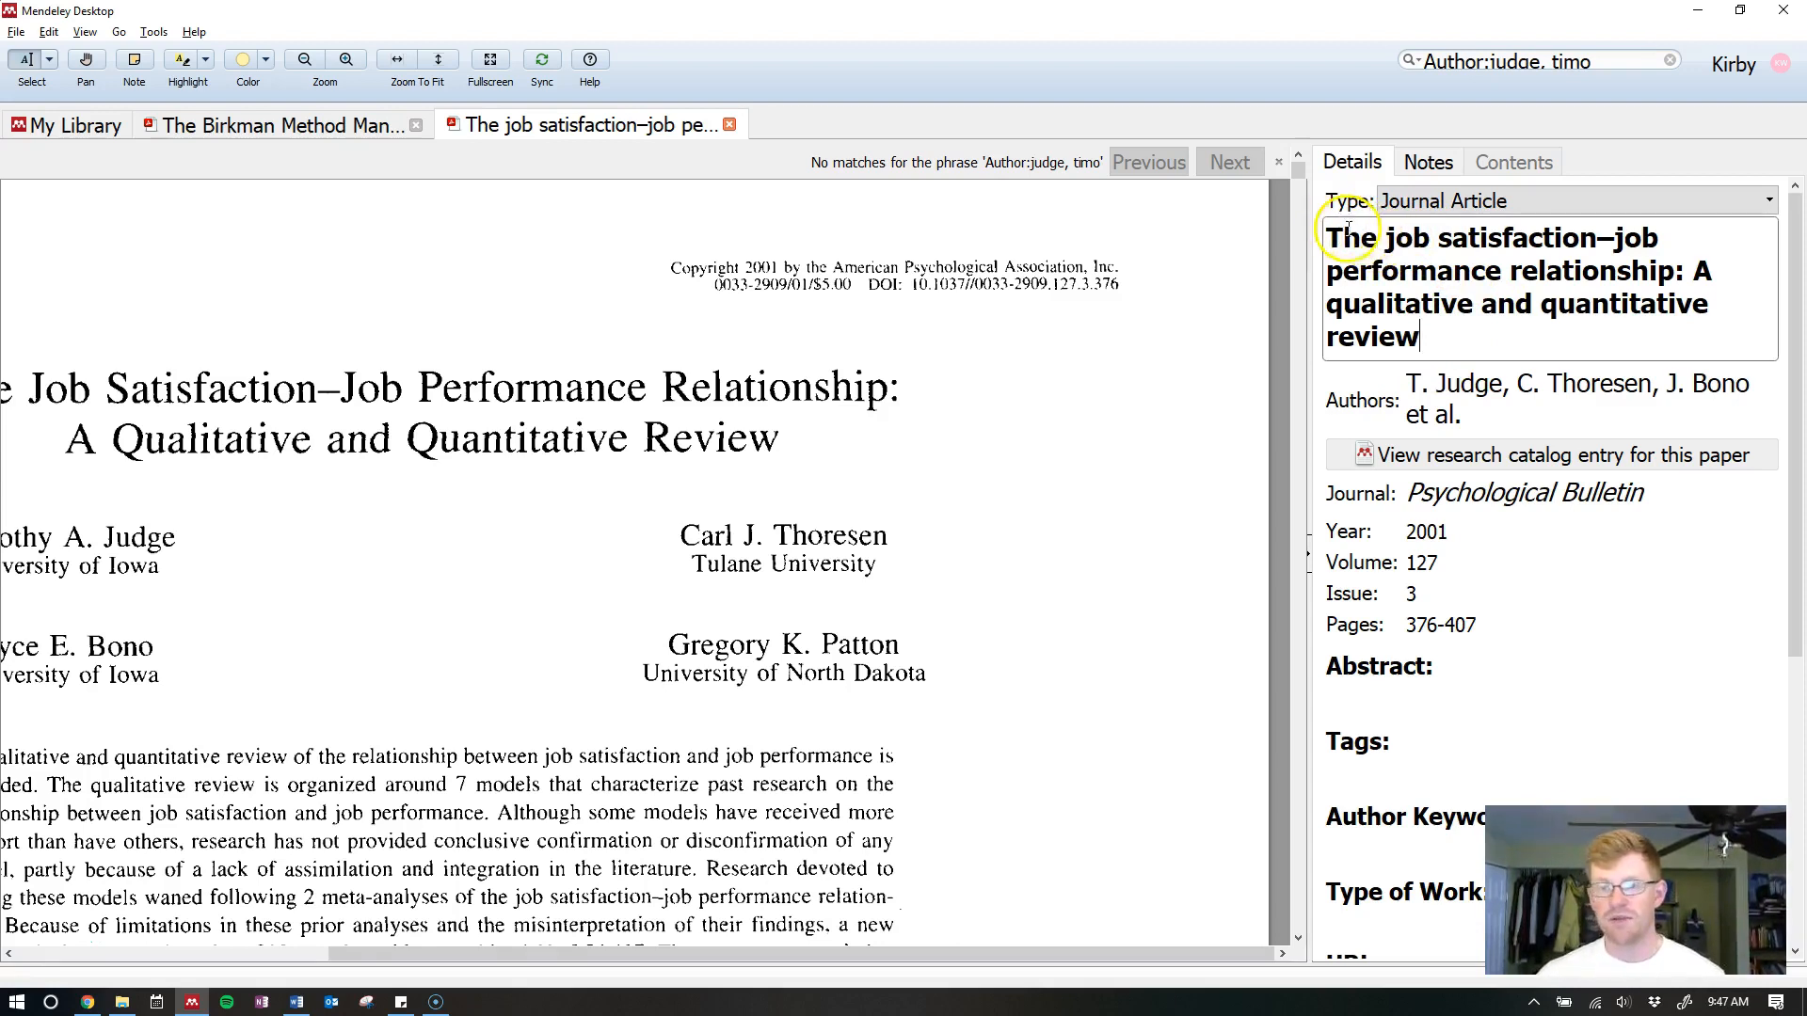
text(Job )
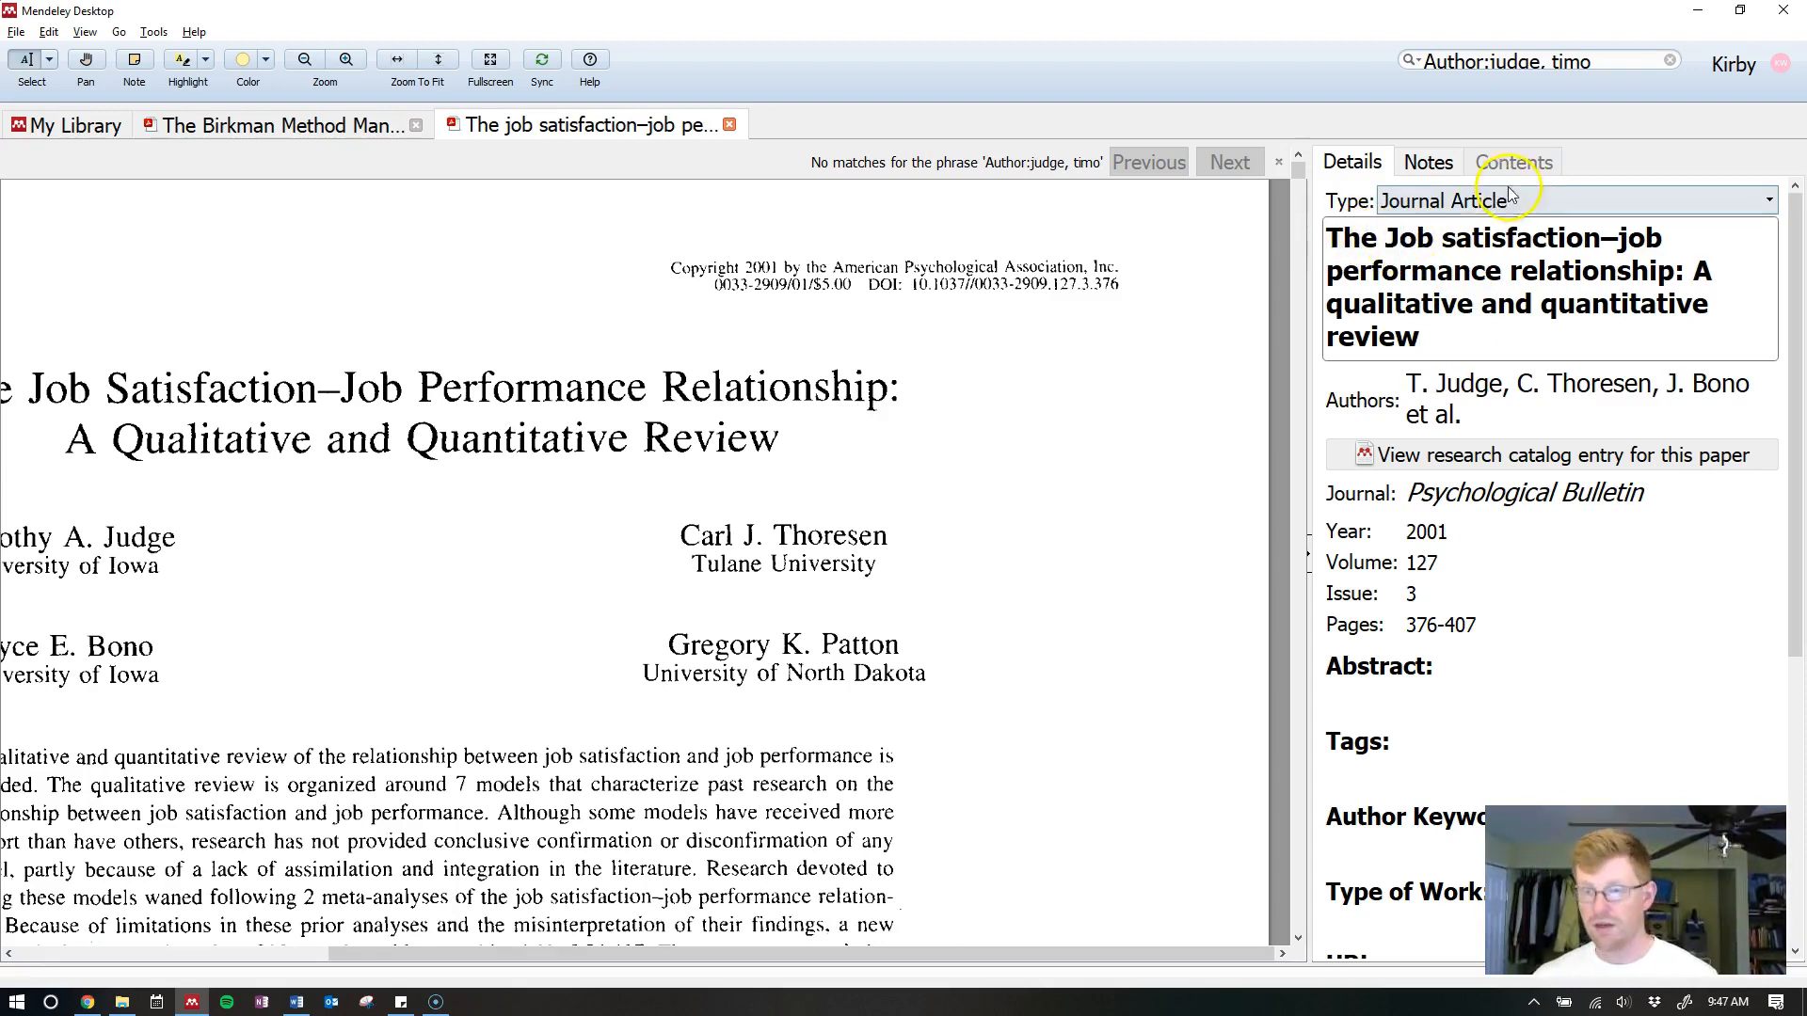
text(S)
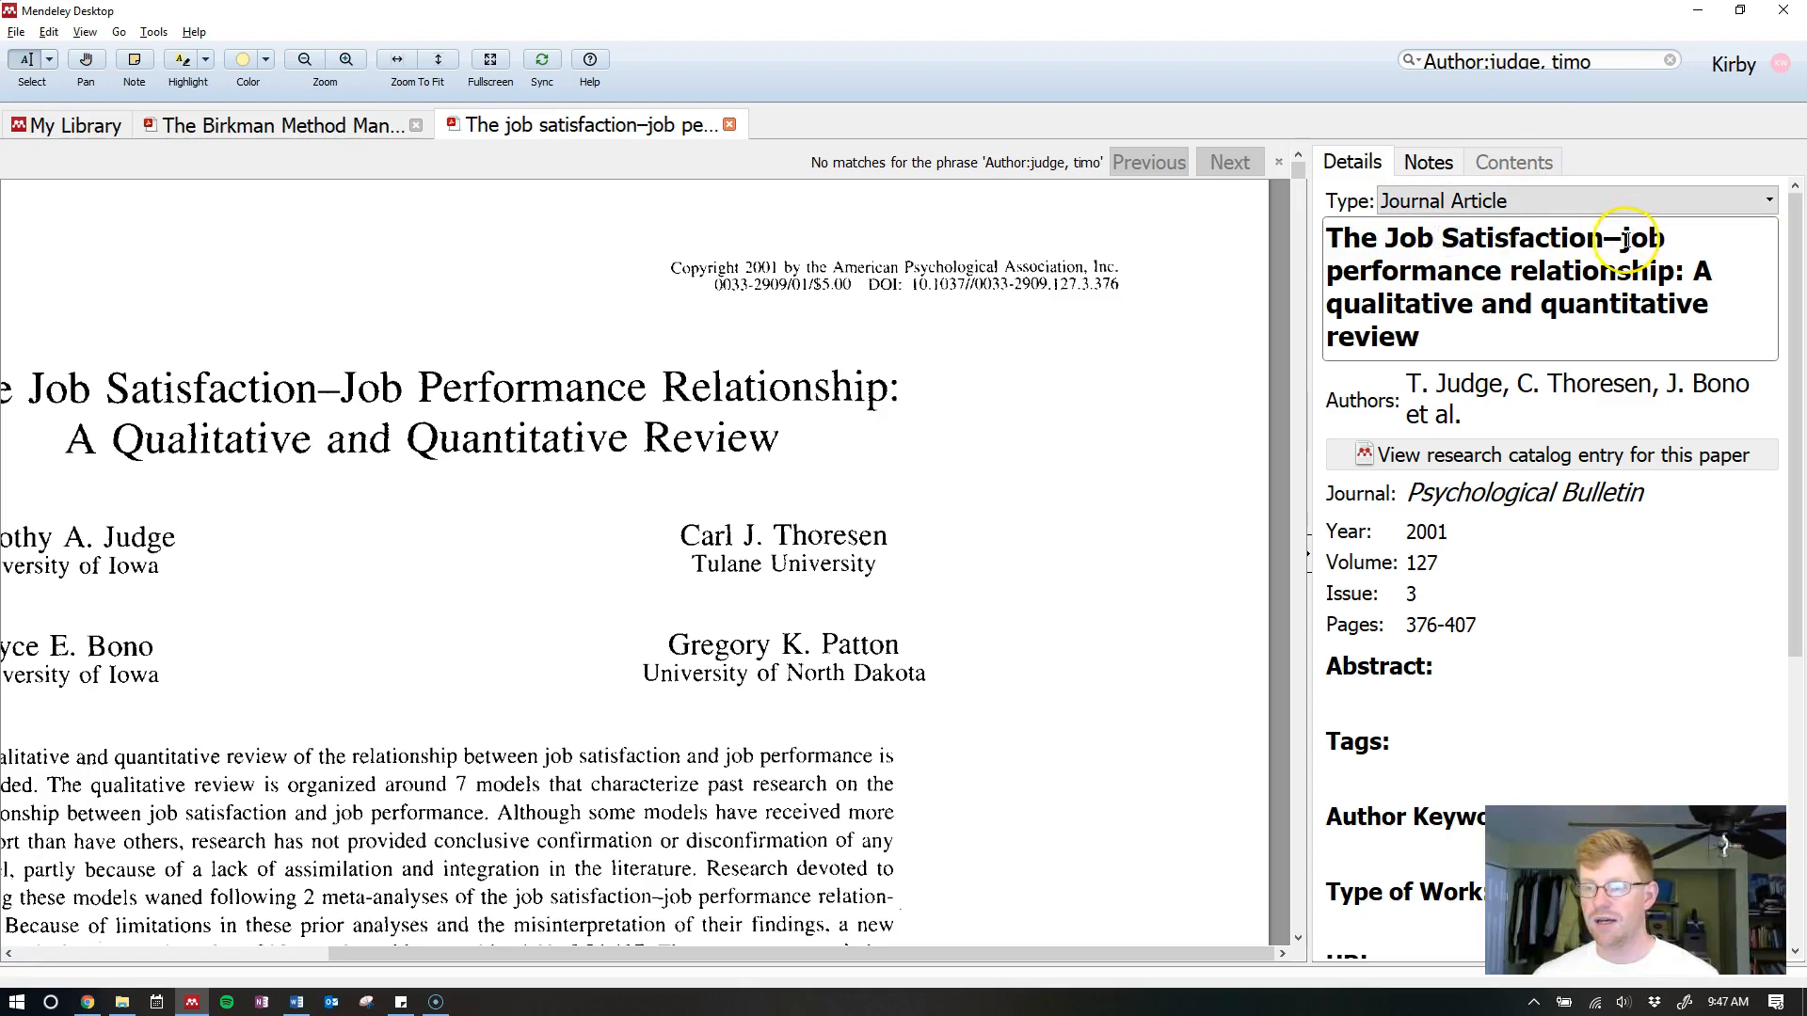
key(ctrl+z)
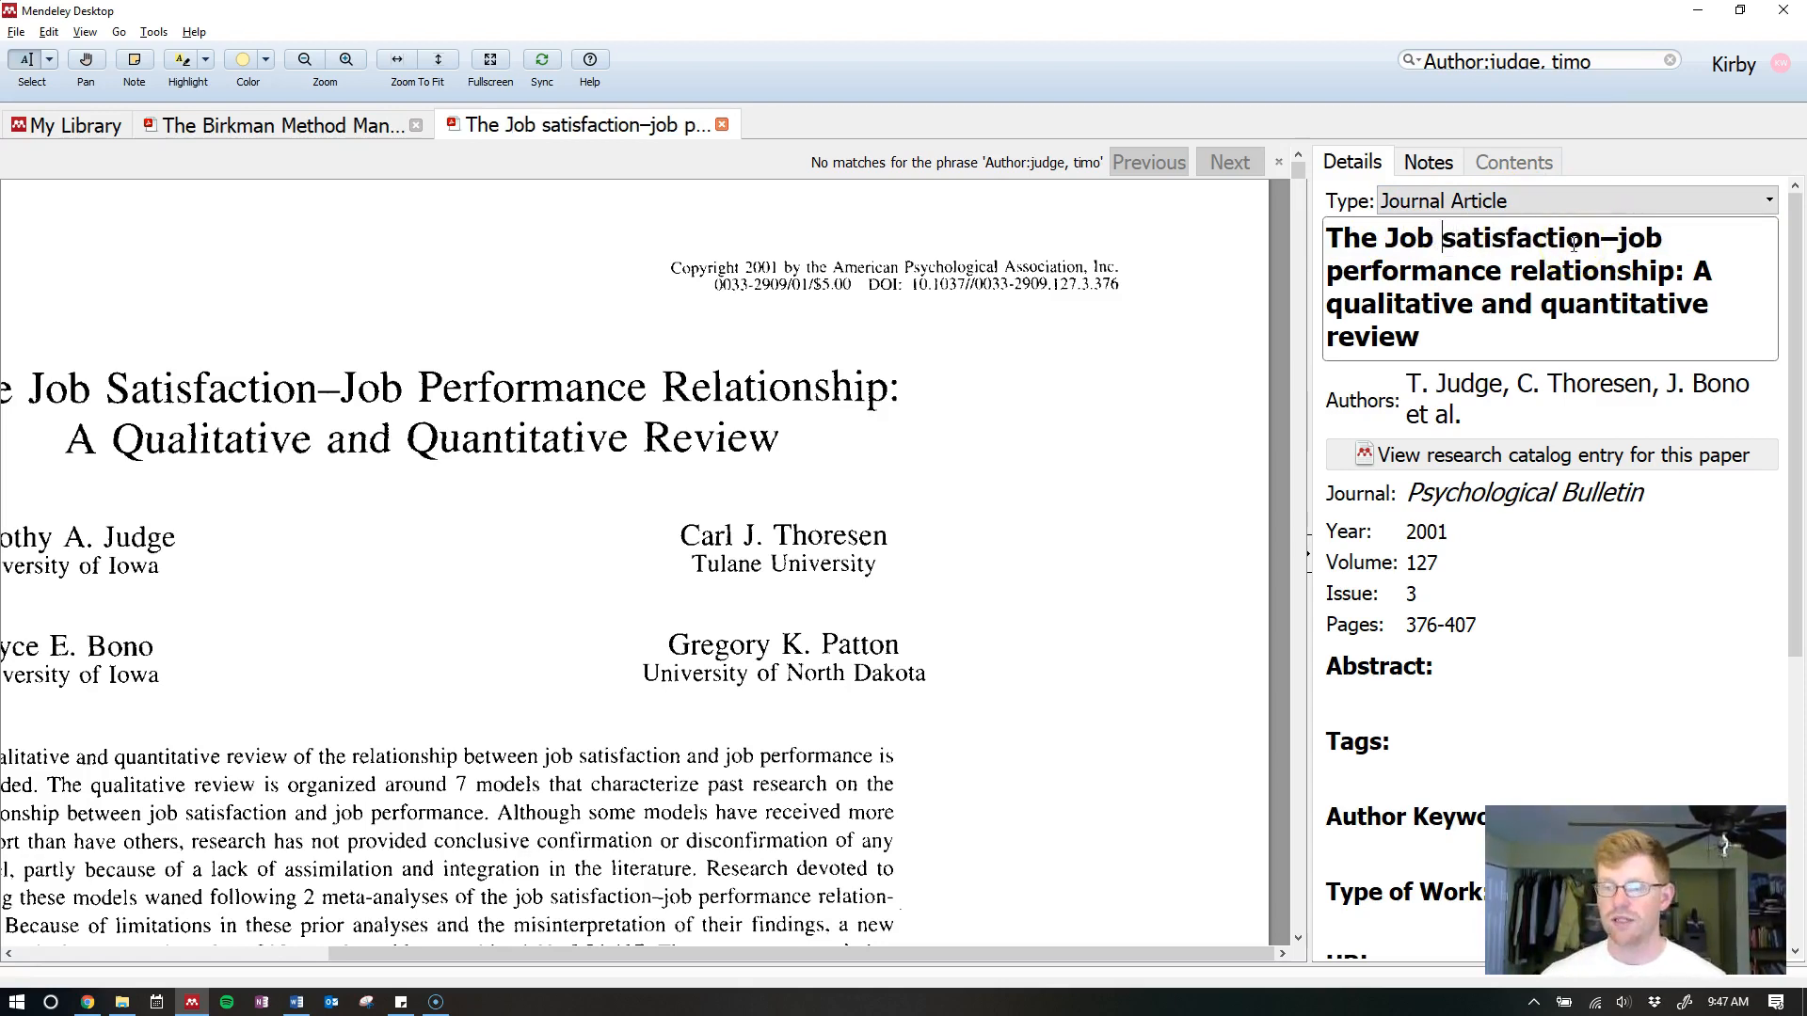
key(ctrl+z)
key(ctrl+z)
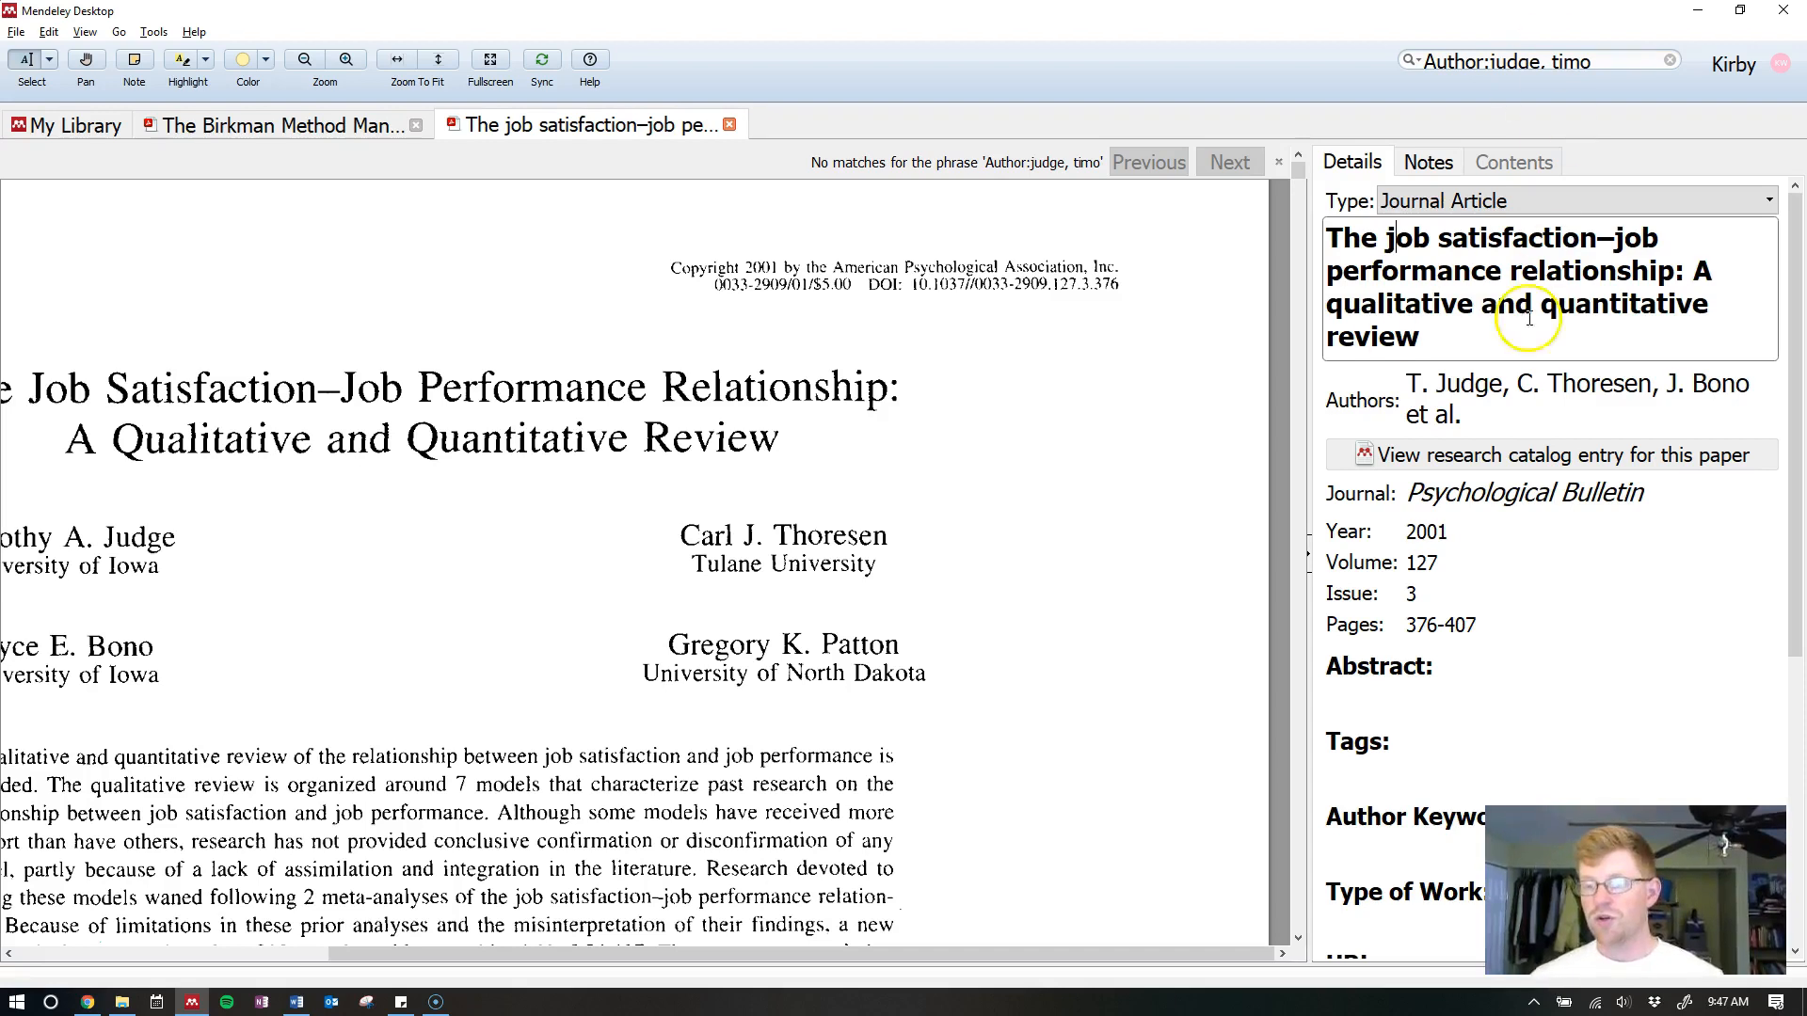
click(1456, 586)
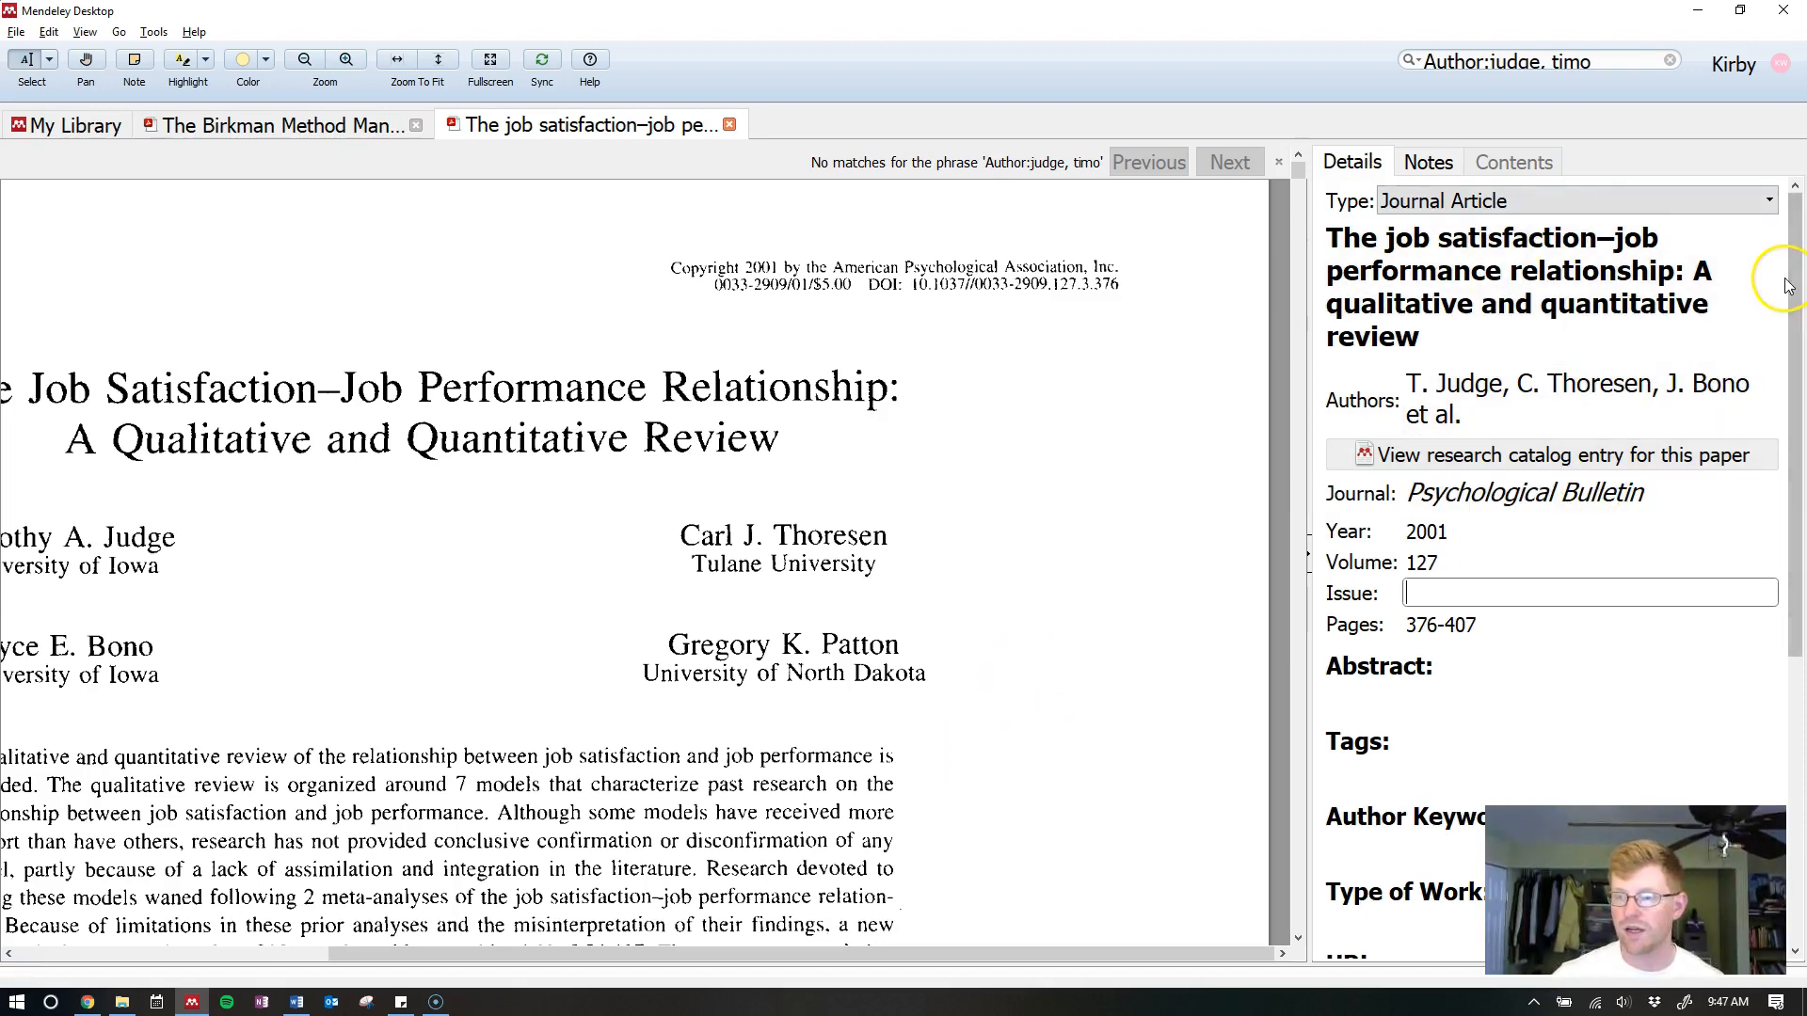
drag(1796, 287, 1799, 593)
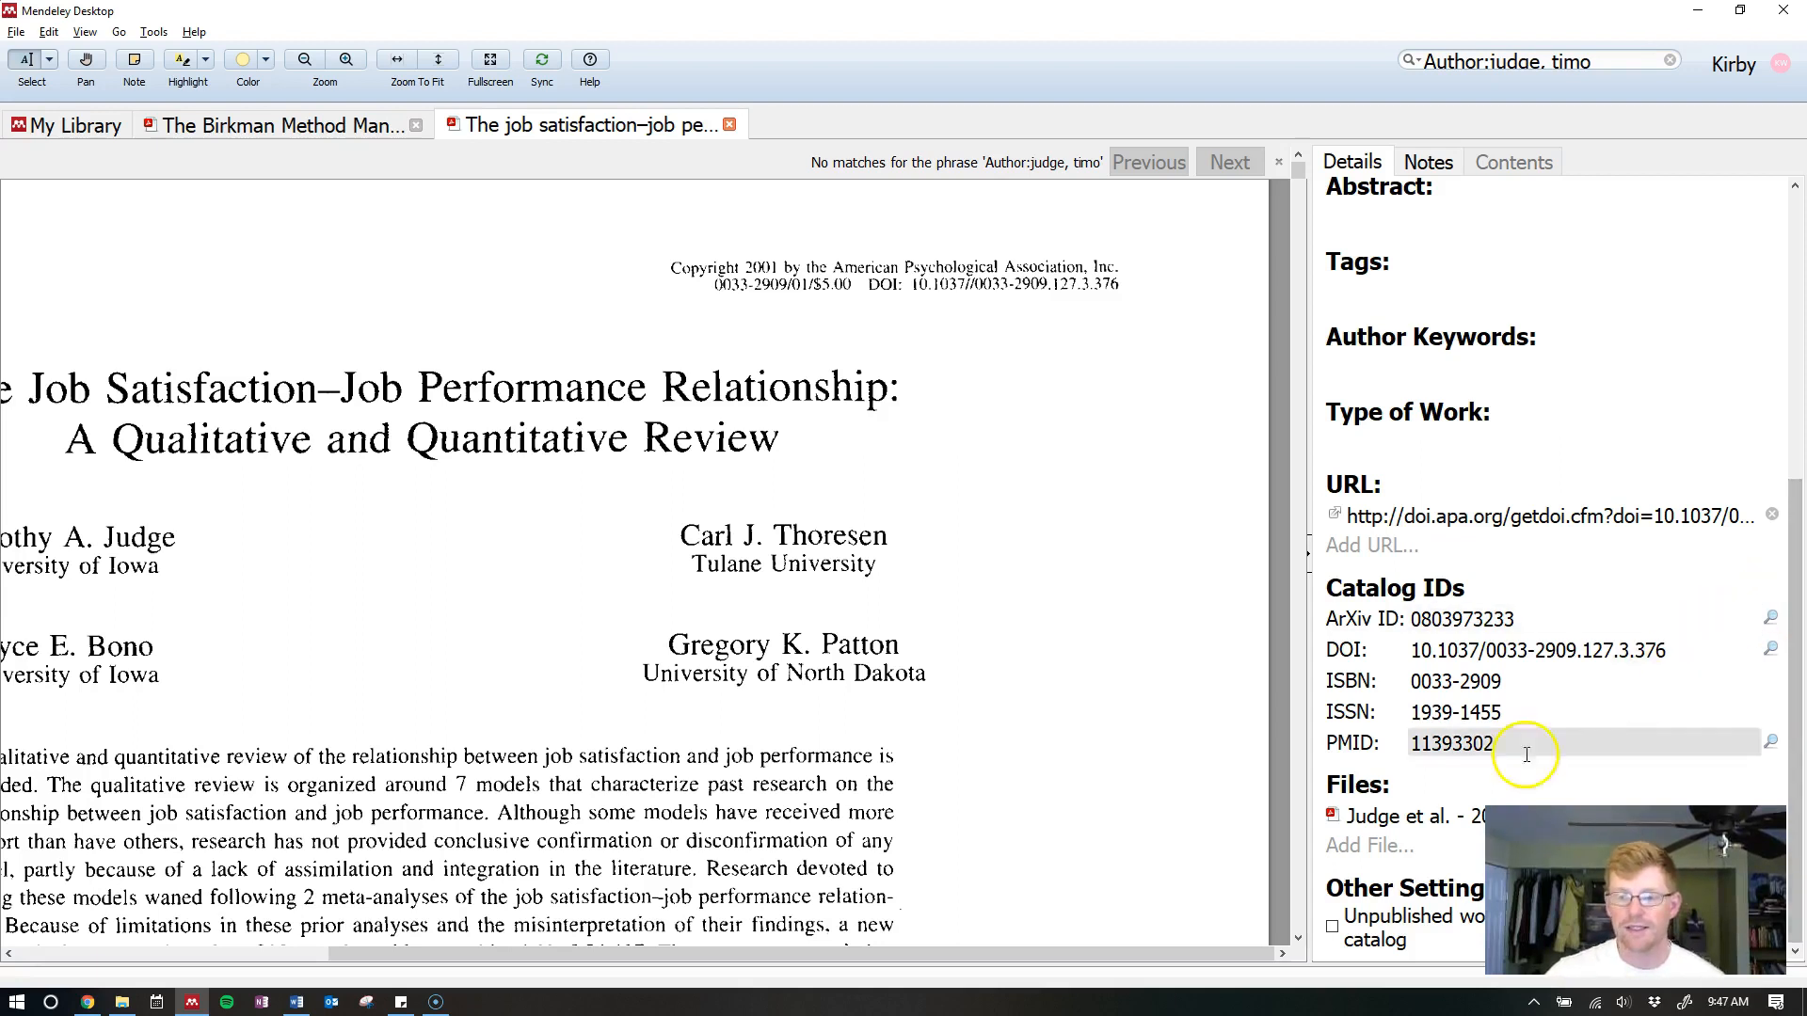
scroll(1502, 506, up, 5)
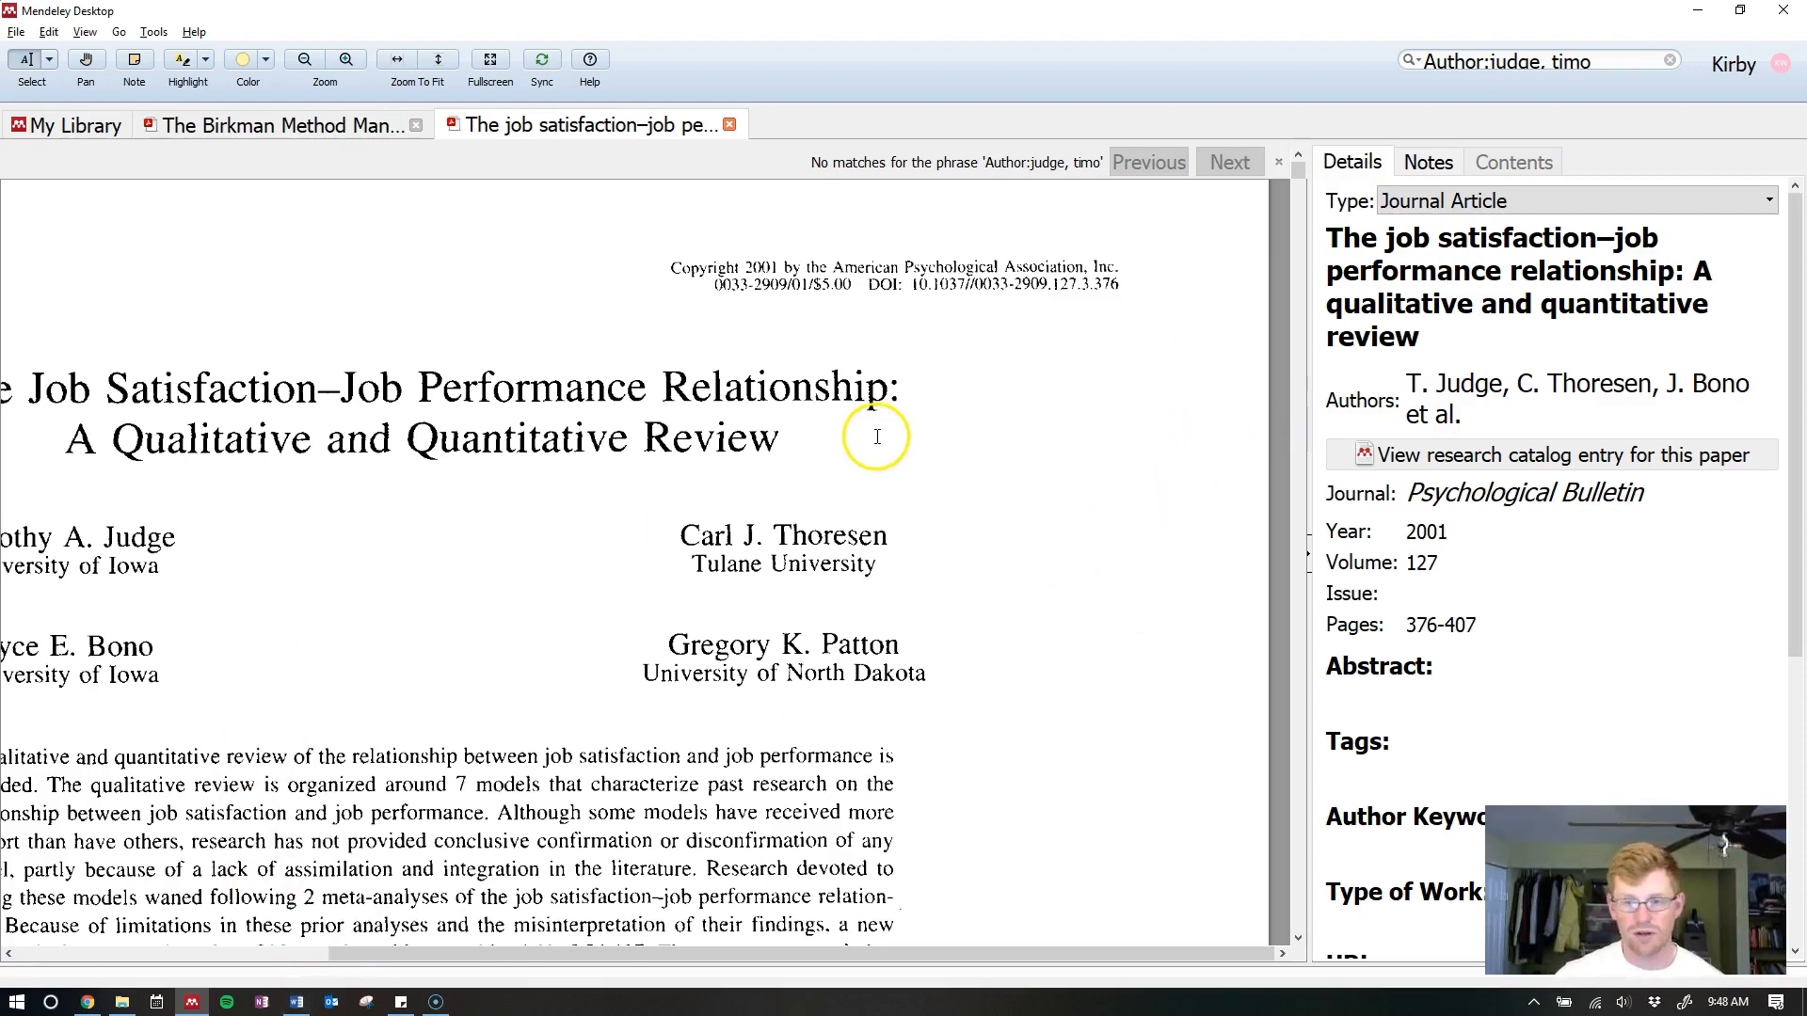
Return to My Library with the author search cleared so all documents are listed
click(52, 130)
click(1252, 194)
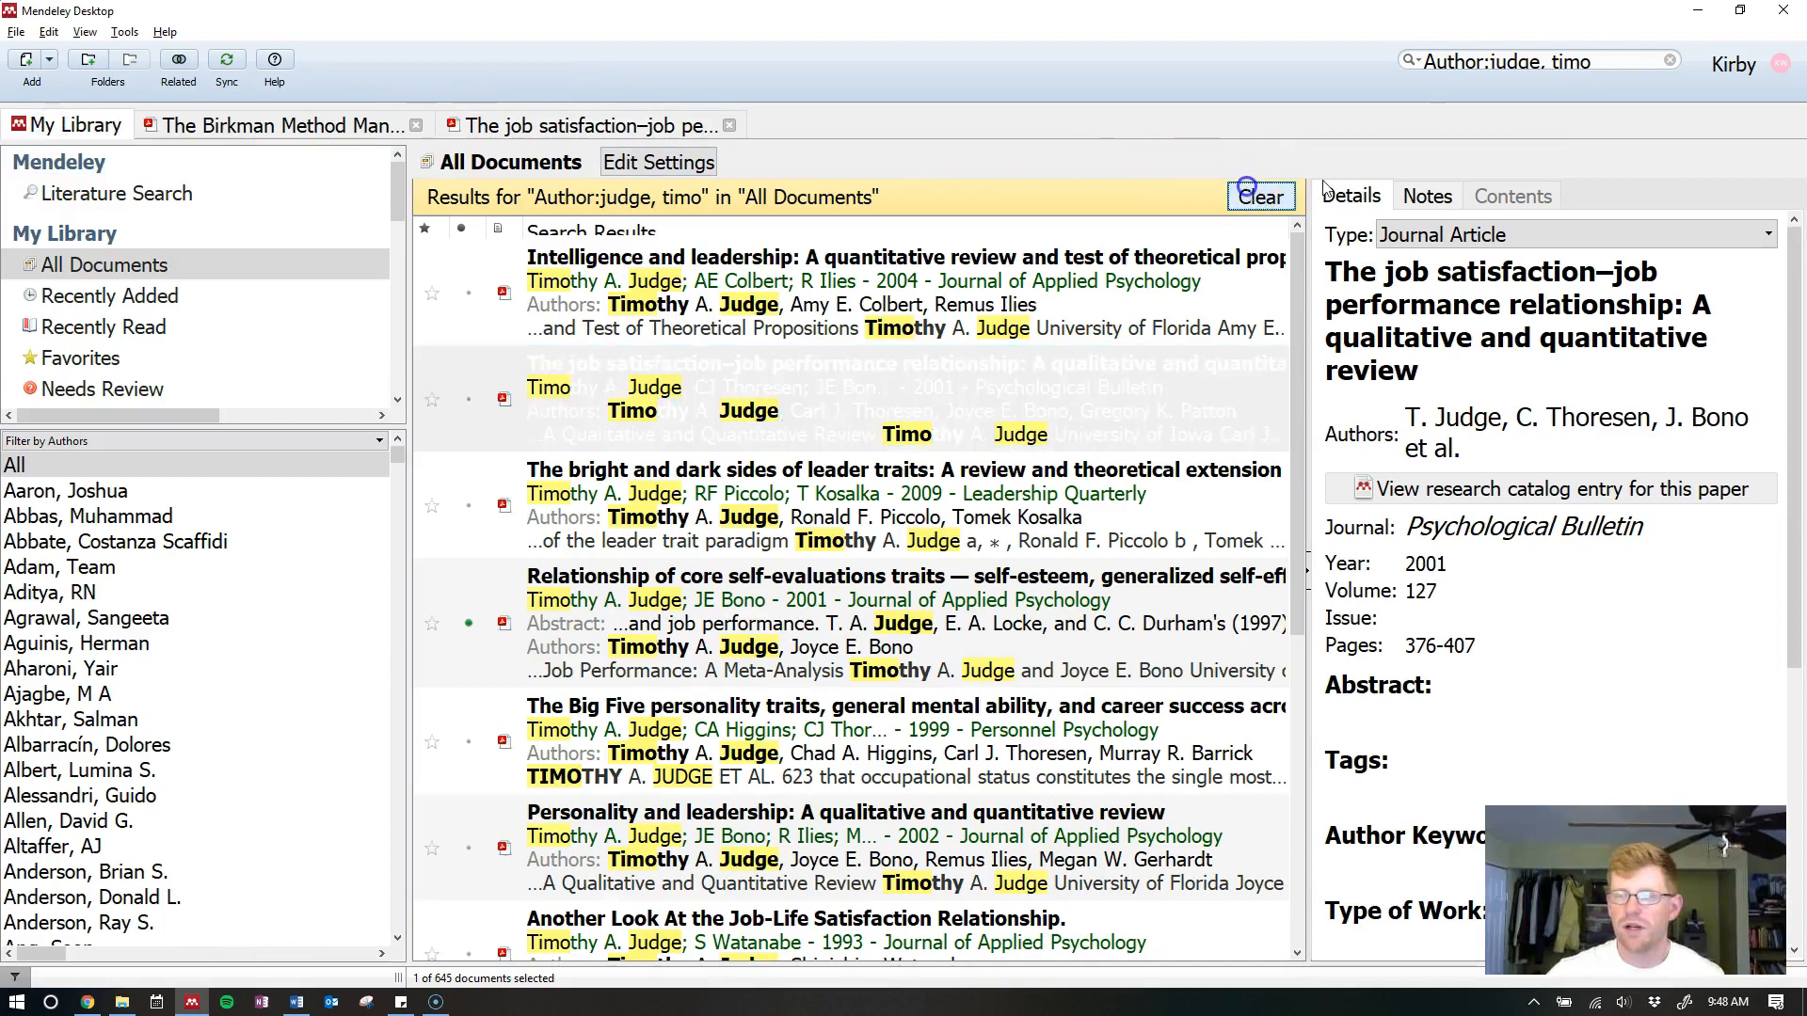
click(1544, 66)
click(1540, 63)
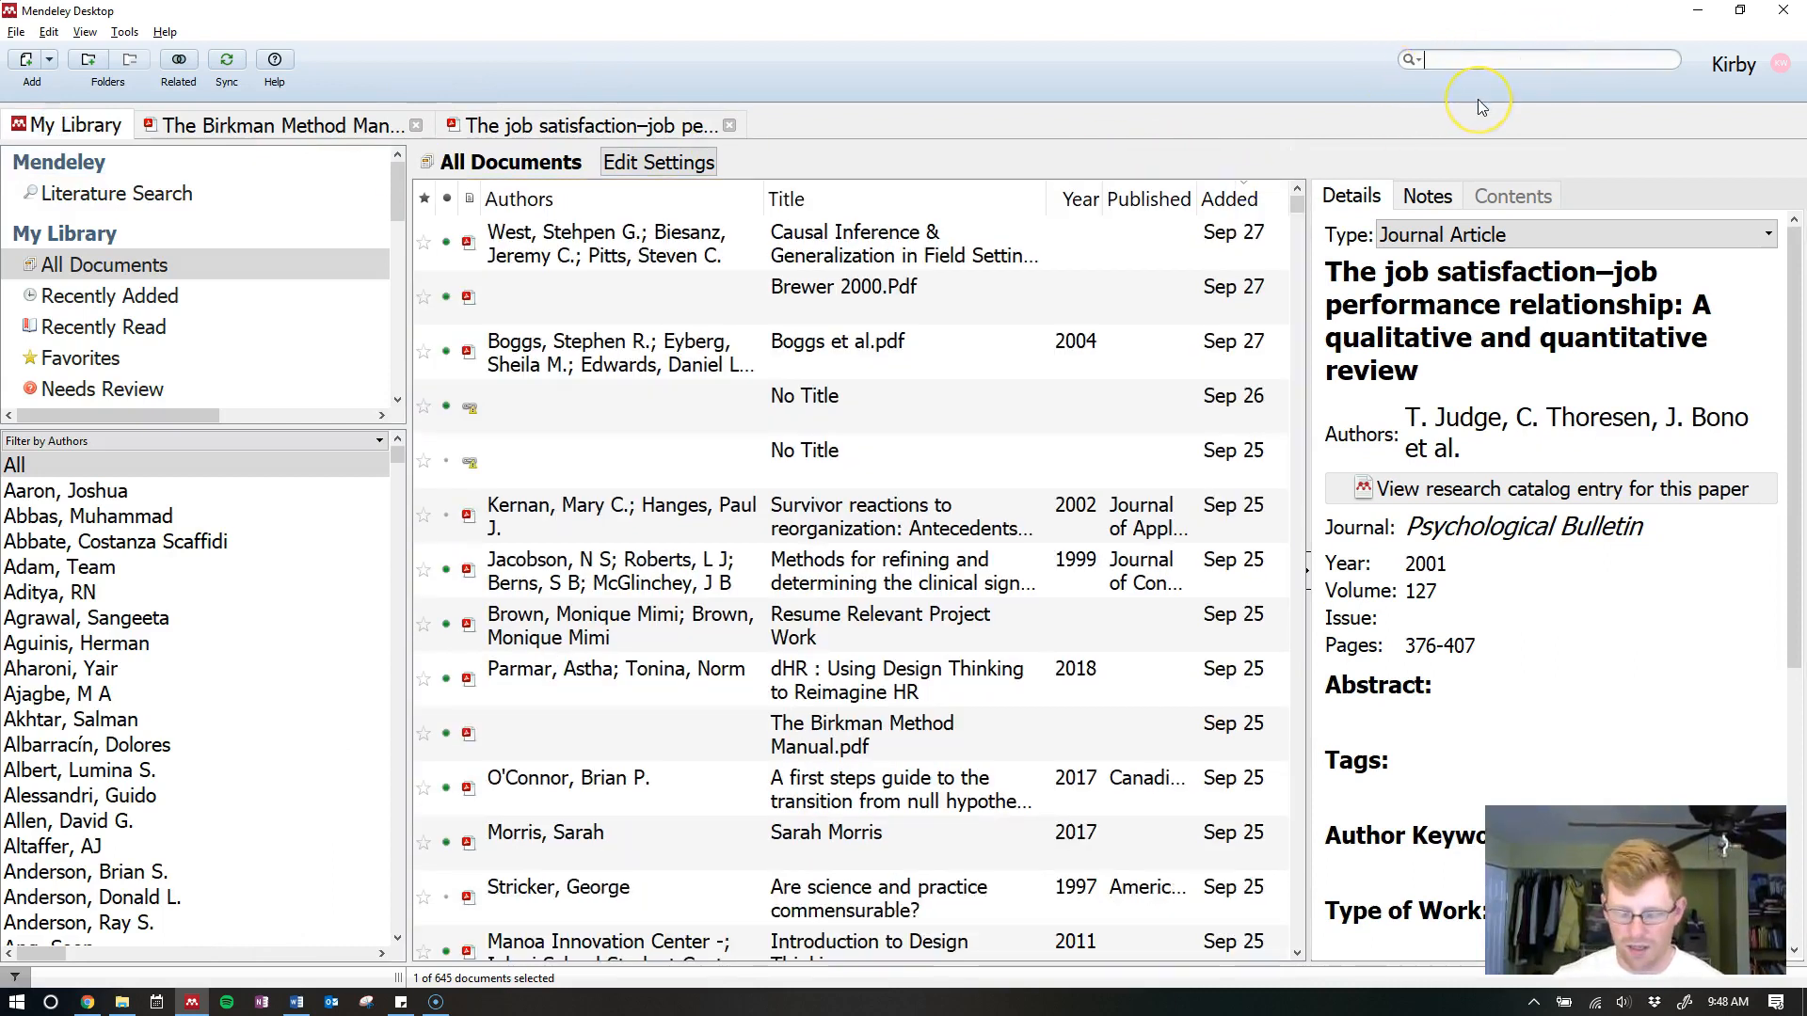
click(1411, 60)
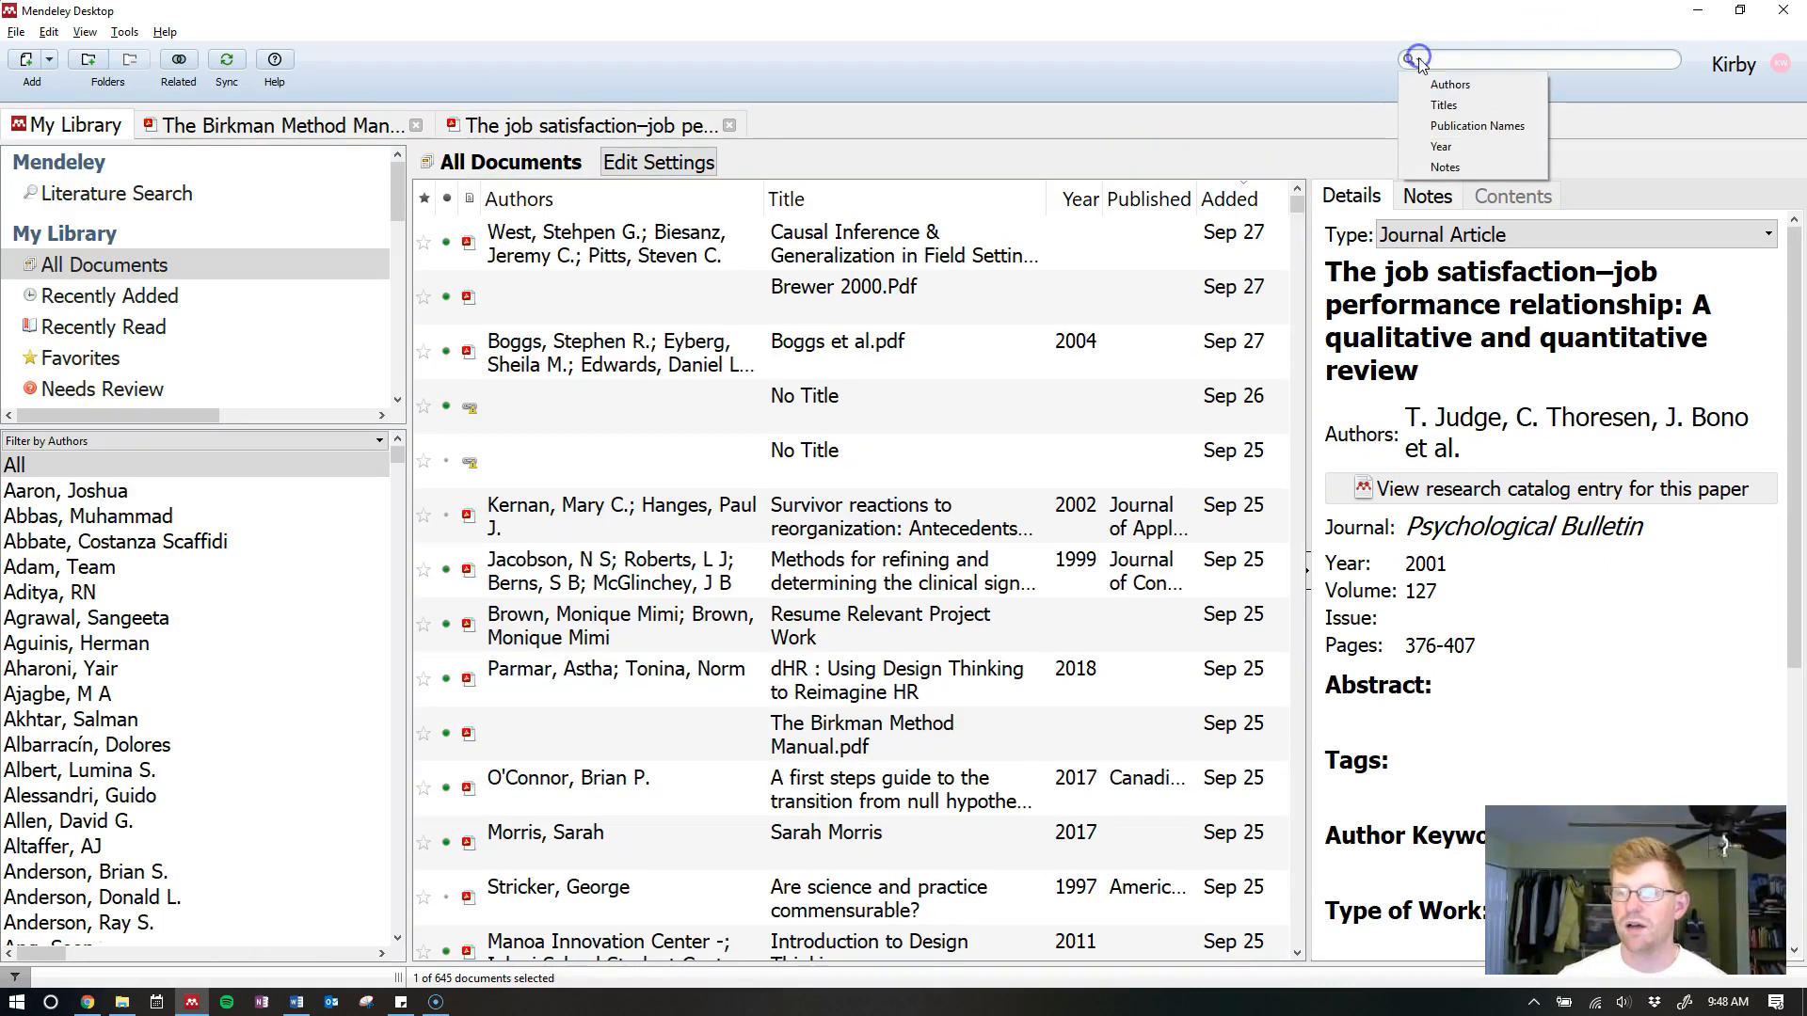
Search Publication for 'handbook' and open 'Work Groups and Teams in Organizations' in a reading tab
click(1457, 122)
text(handbook)
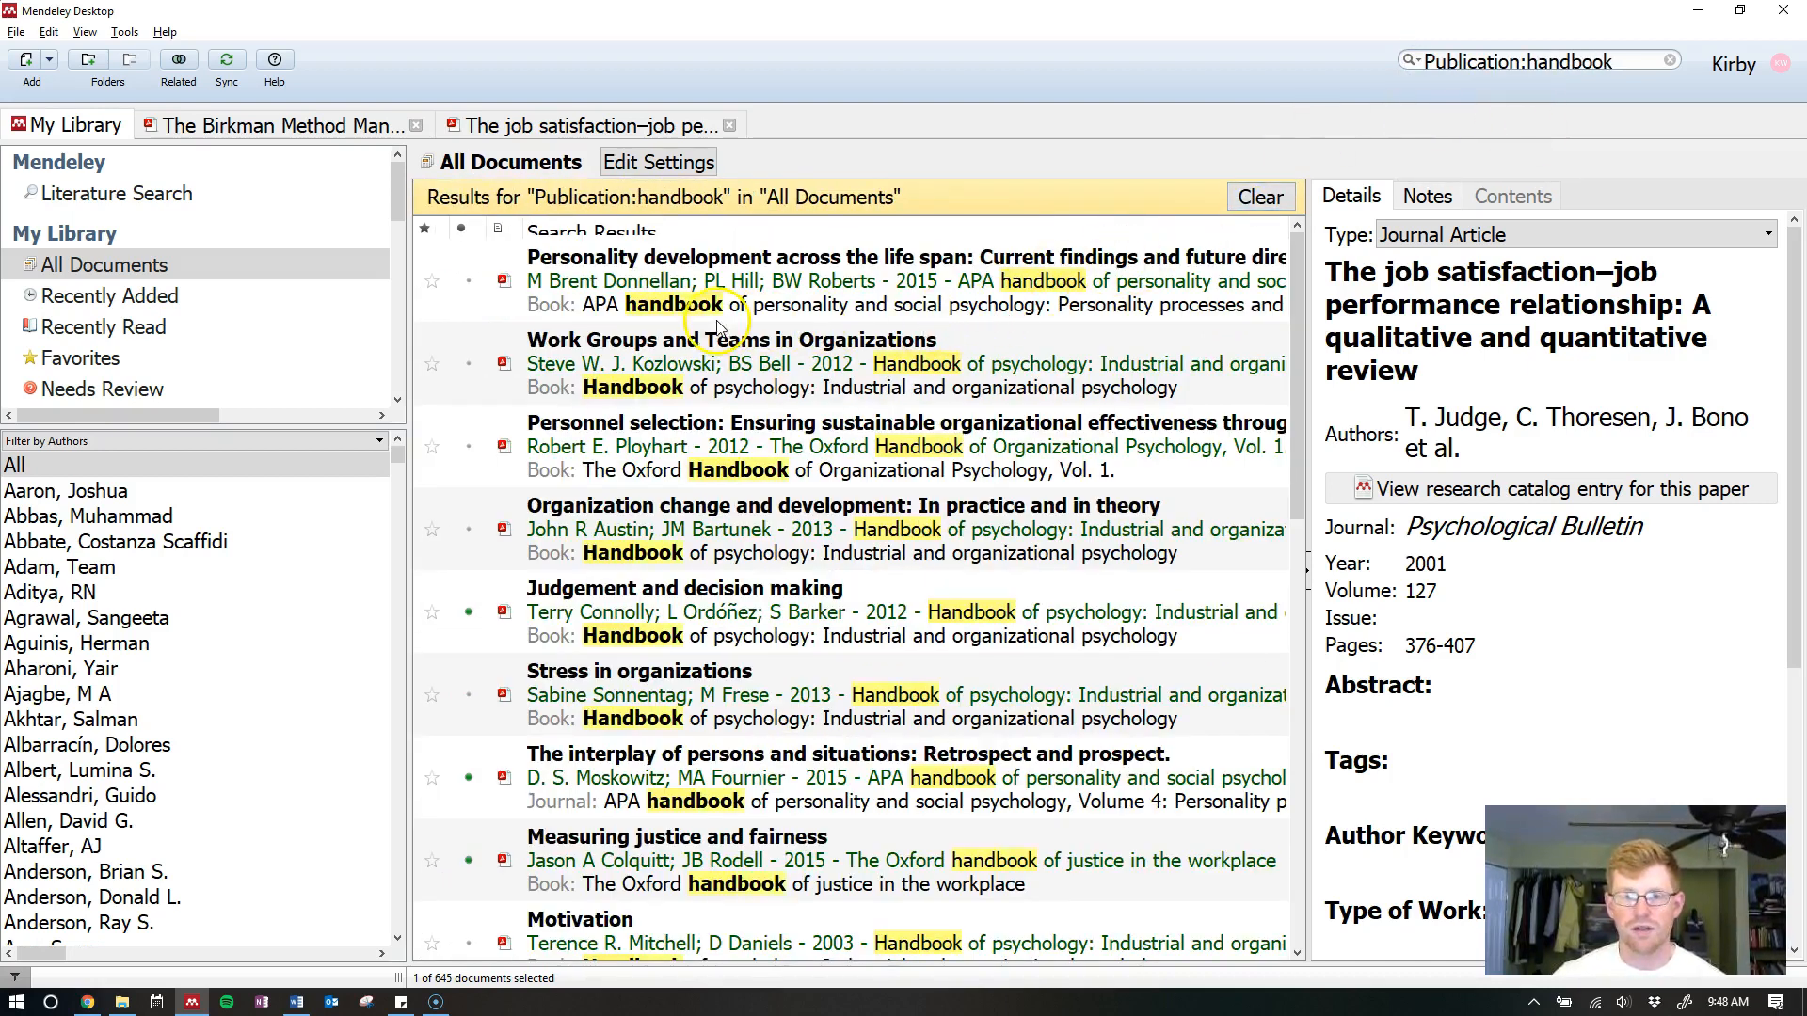
click(678, 305)
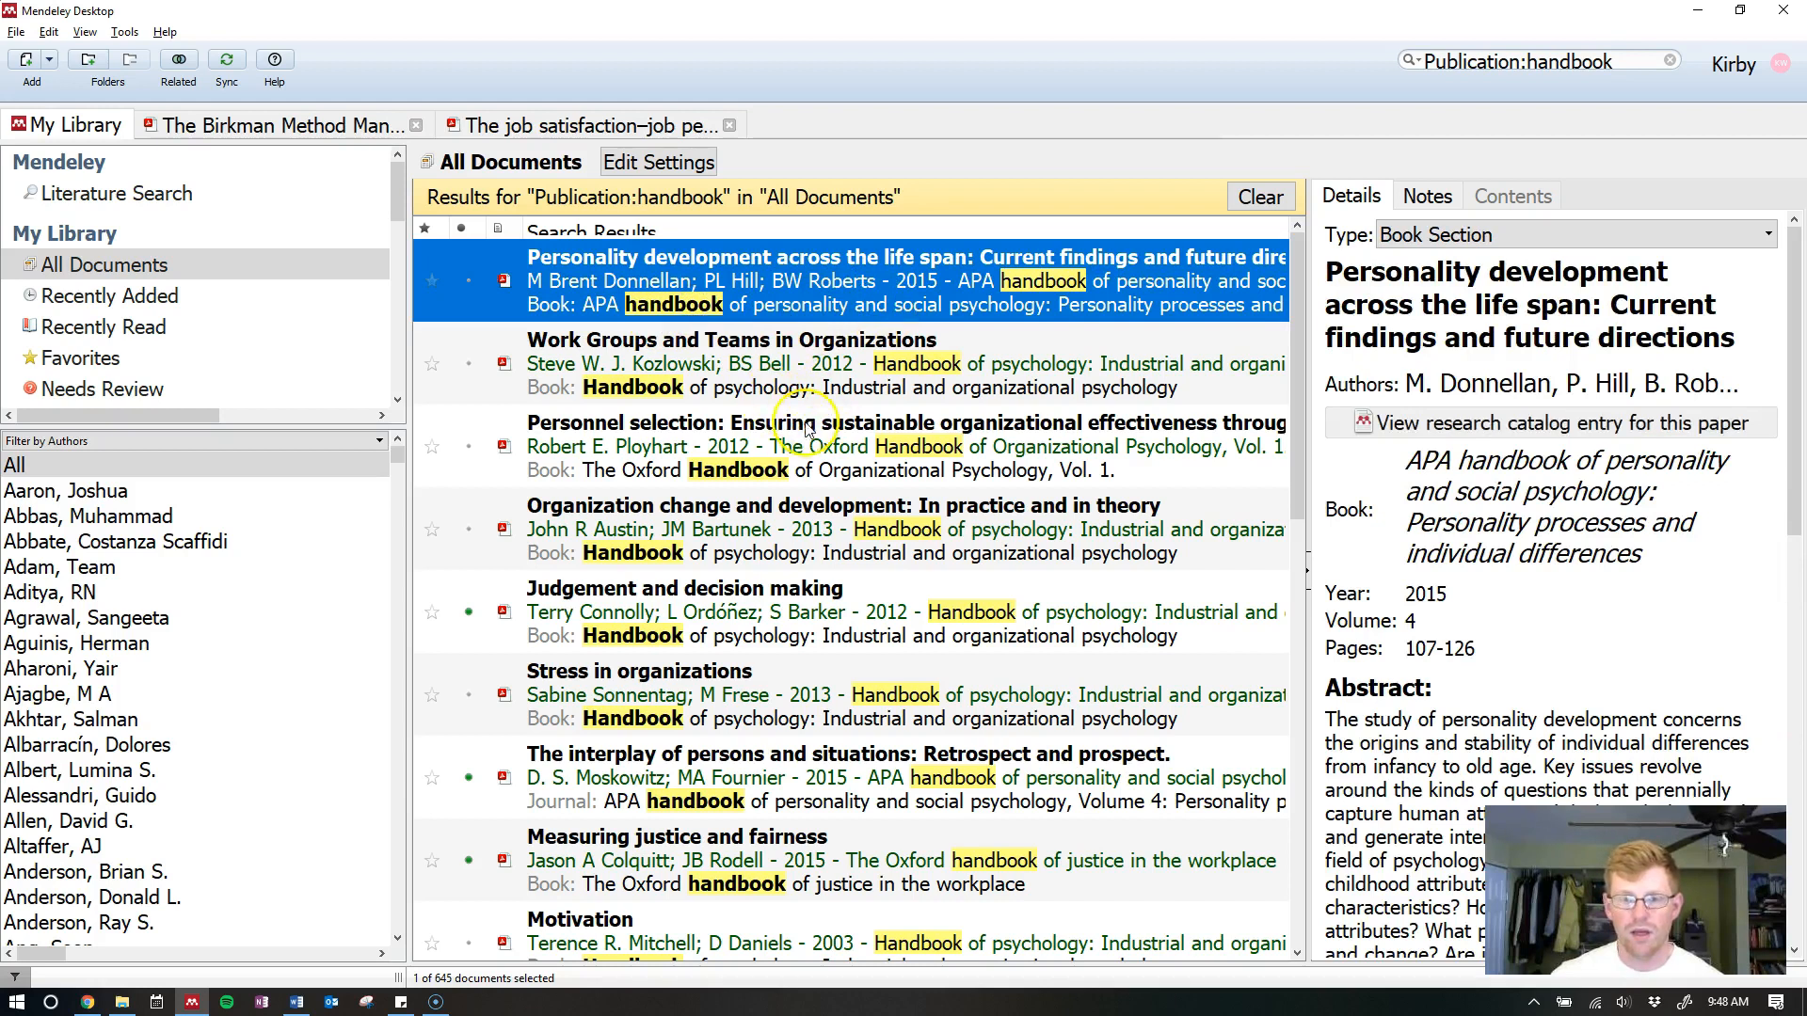
click(840, 381)
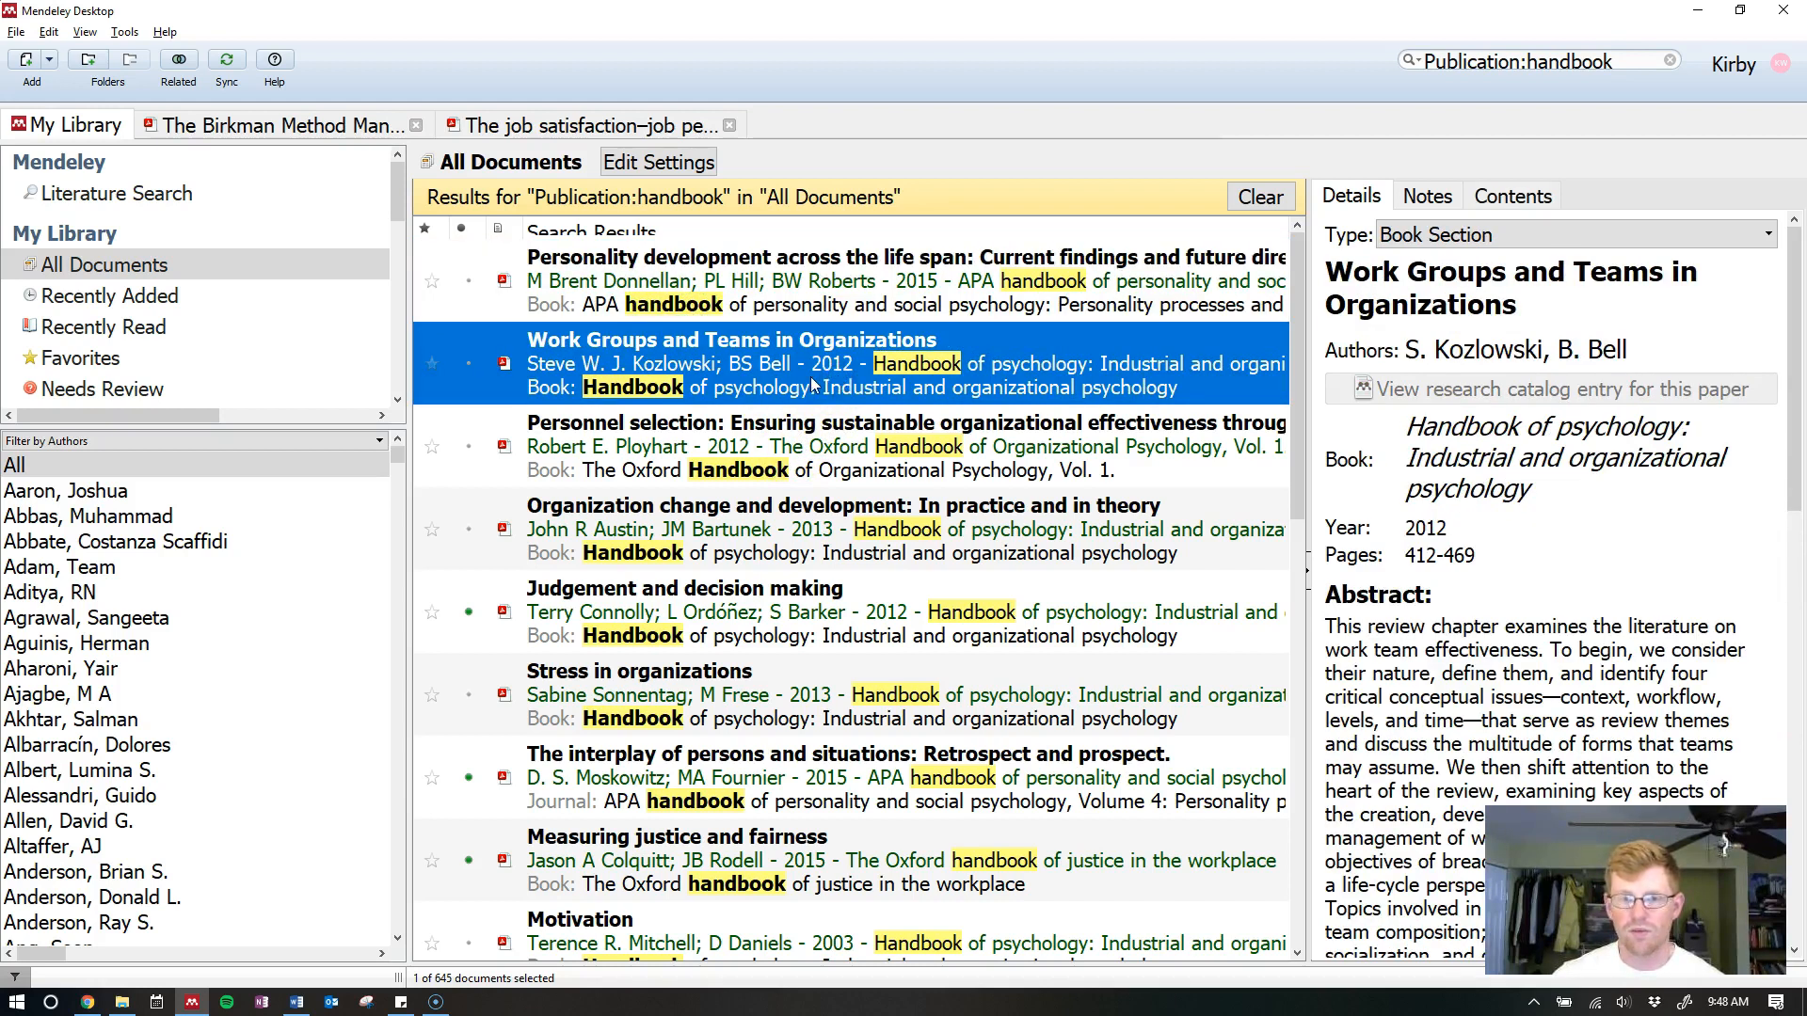
double_click(884, 356)
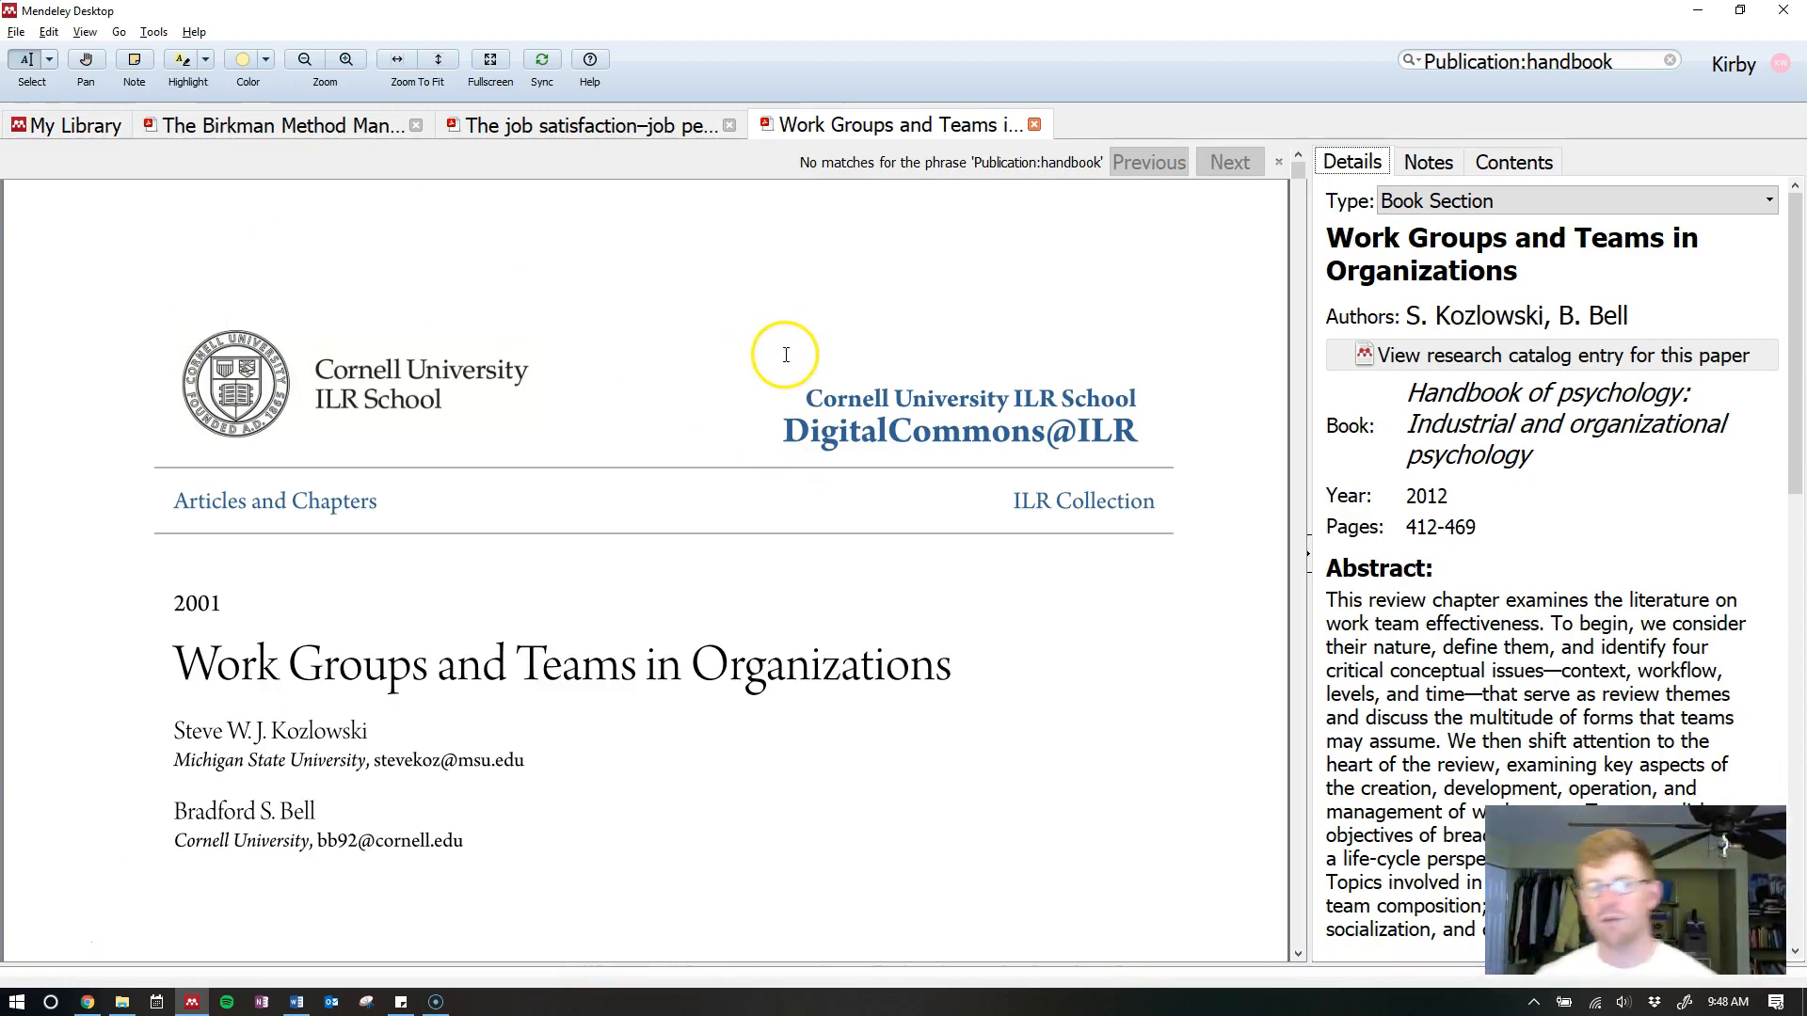
scroll(786, 355, down, 6)
scroll(799, 432, up, 2)
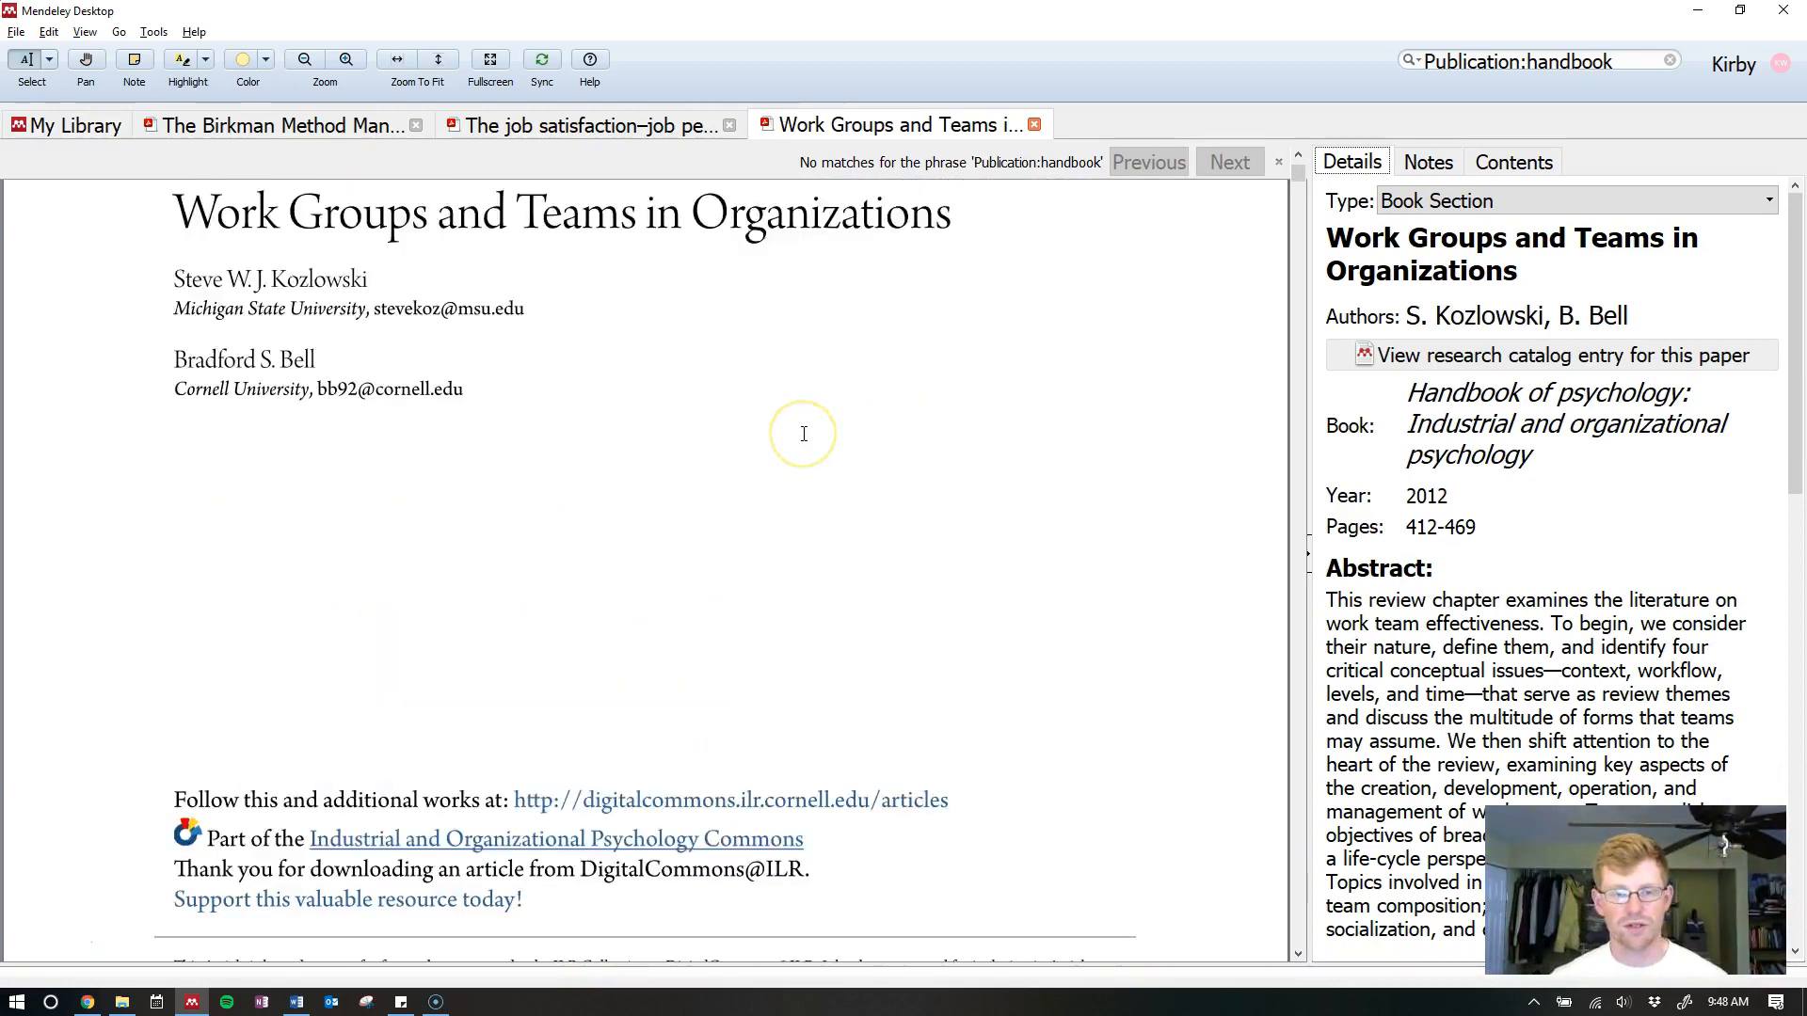
scroll(804, 434, up, 2)
scroll(893, 430, up, 1)
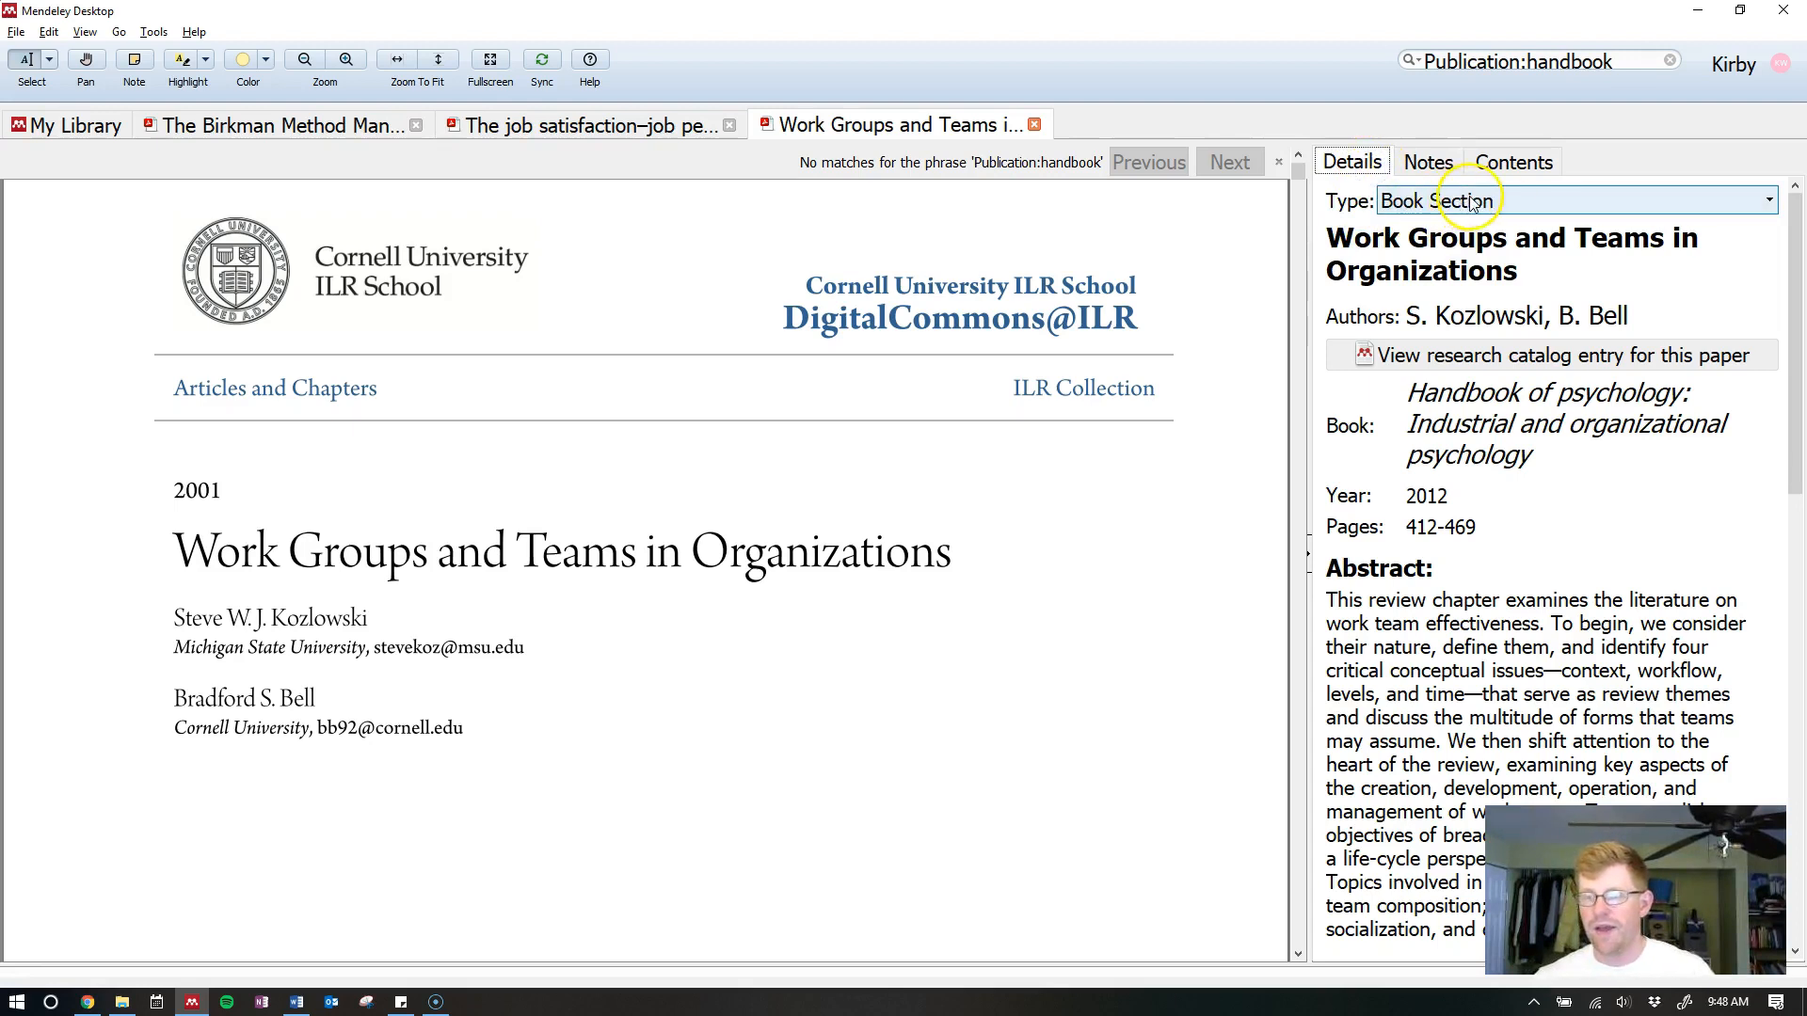
click(1540, 207)
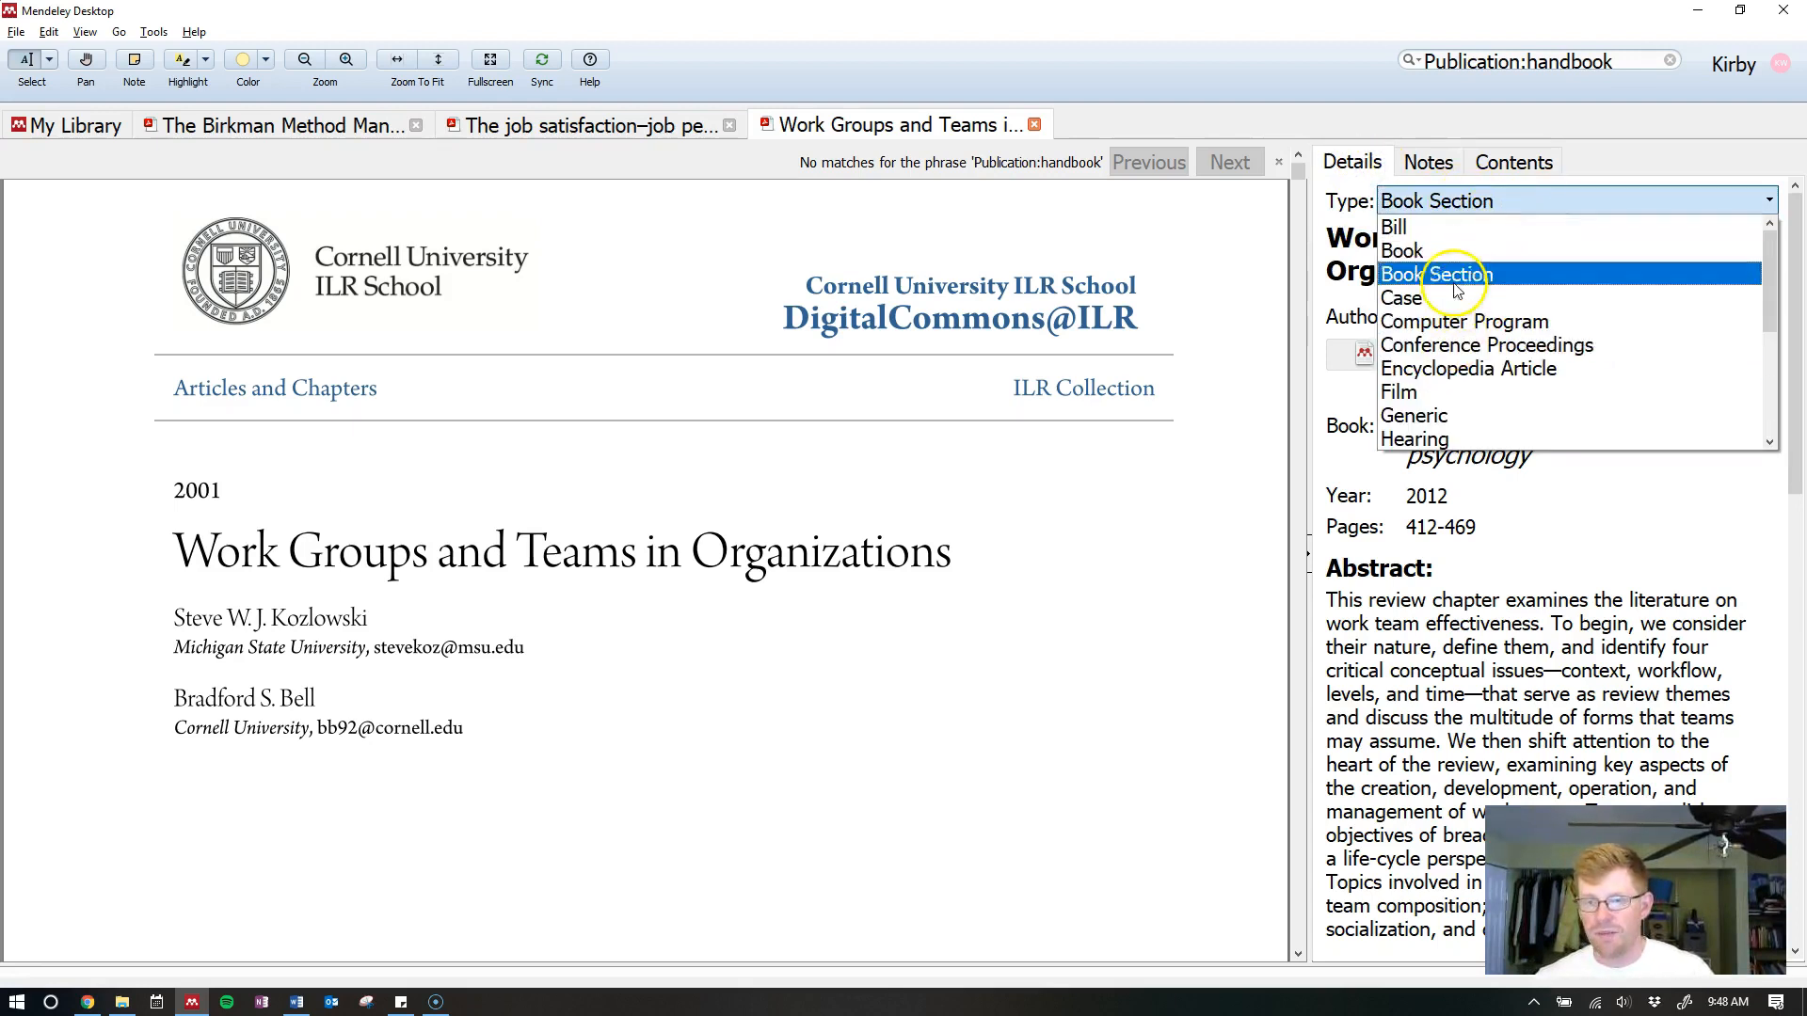
drag(1769, 287, 1766, 339)
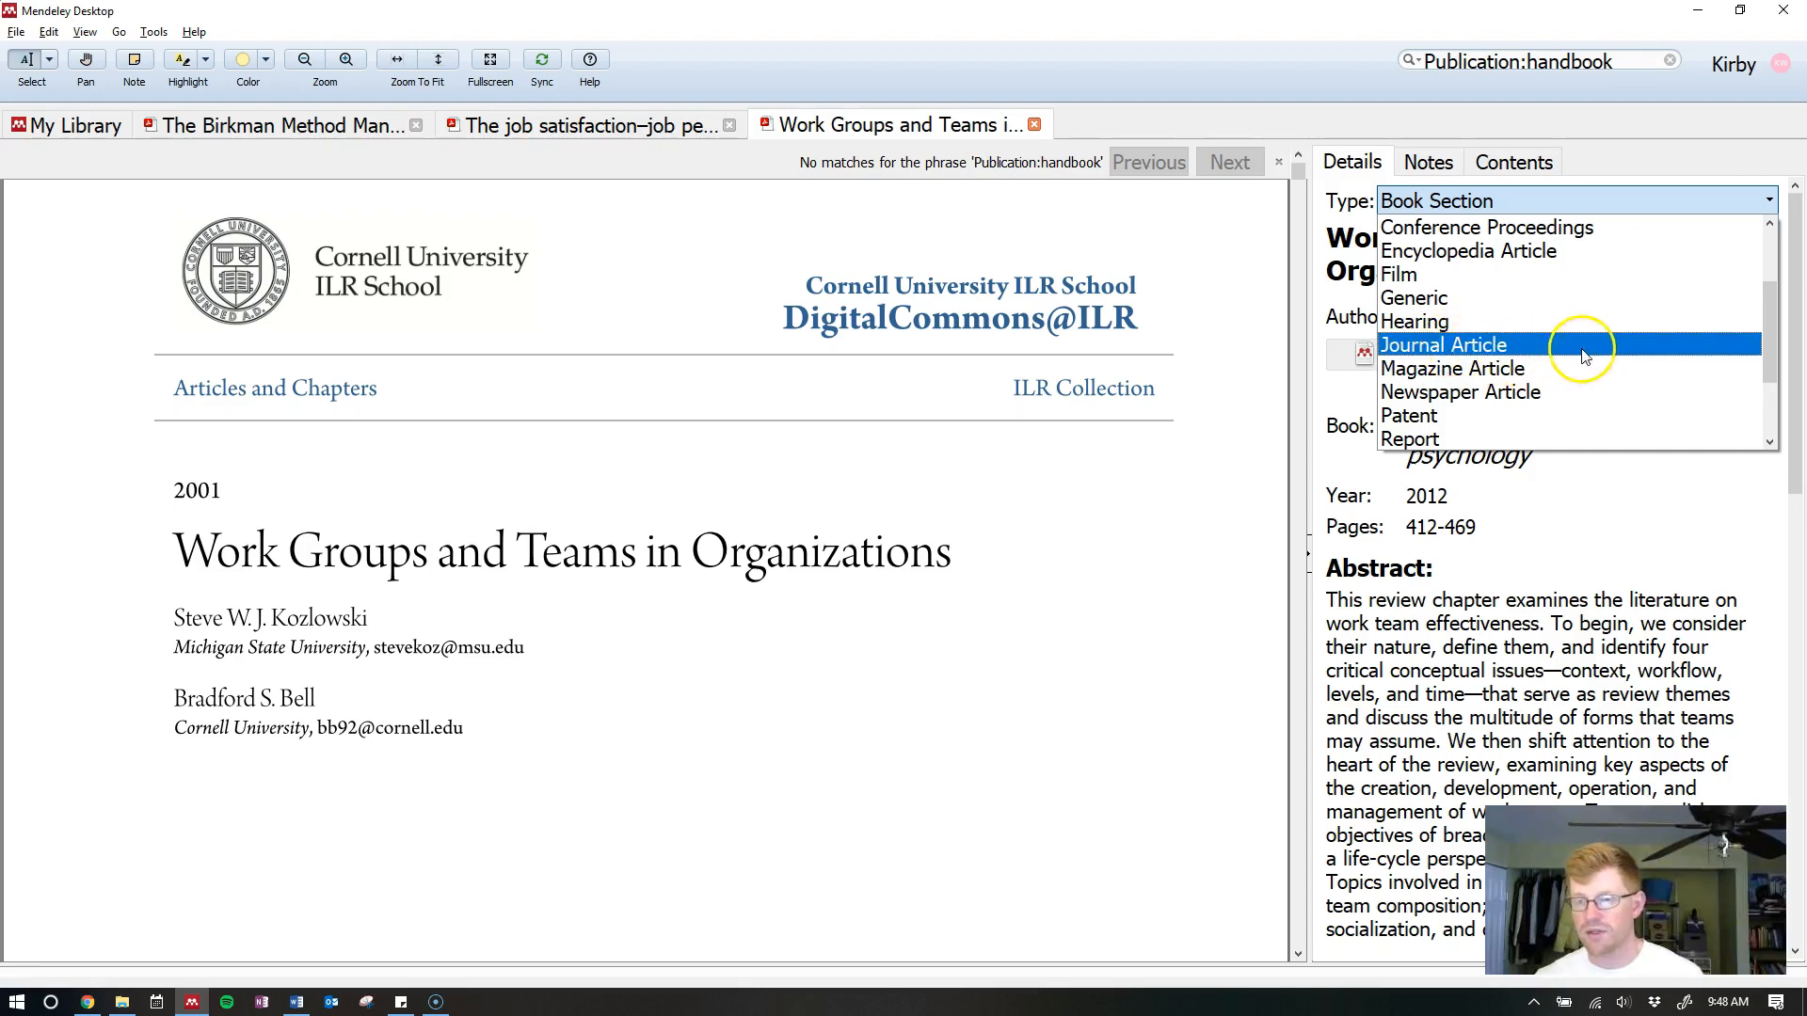
scroll(1782, 341, up, 2)
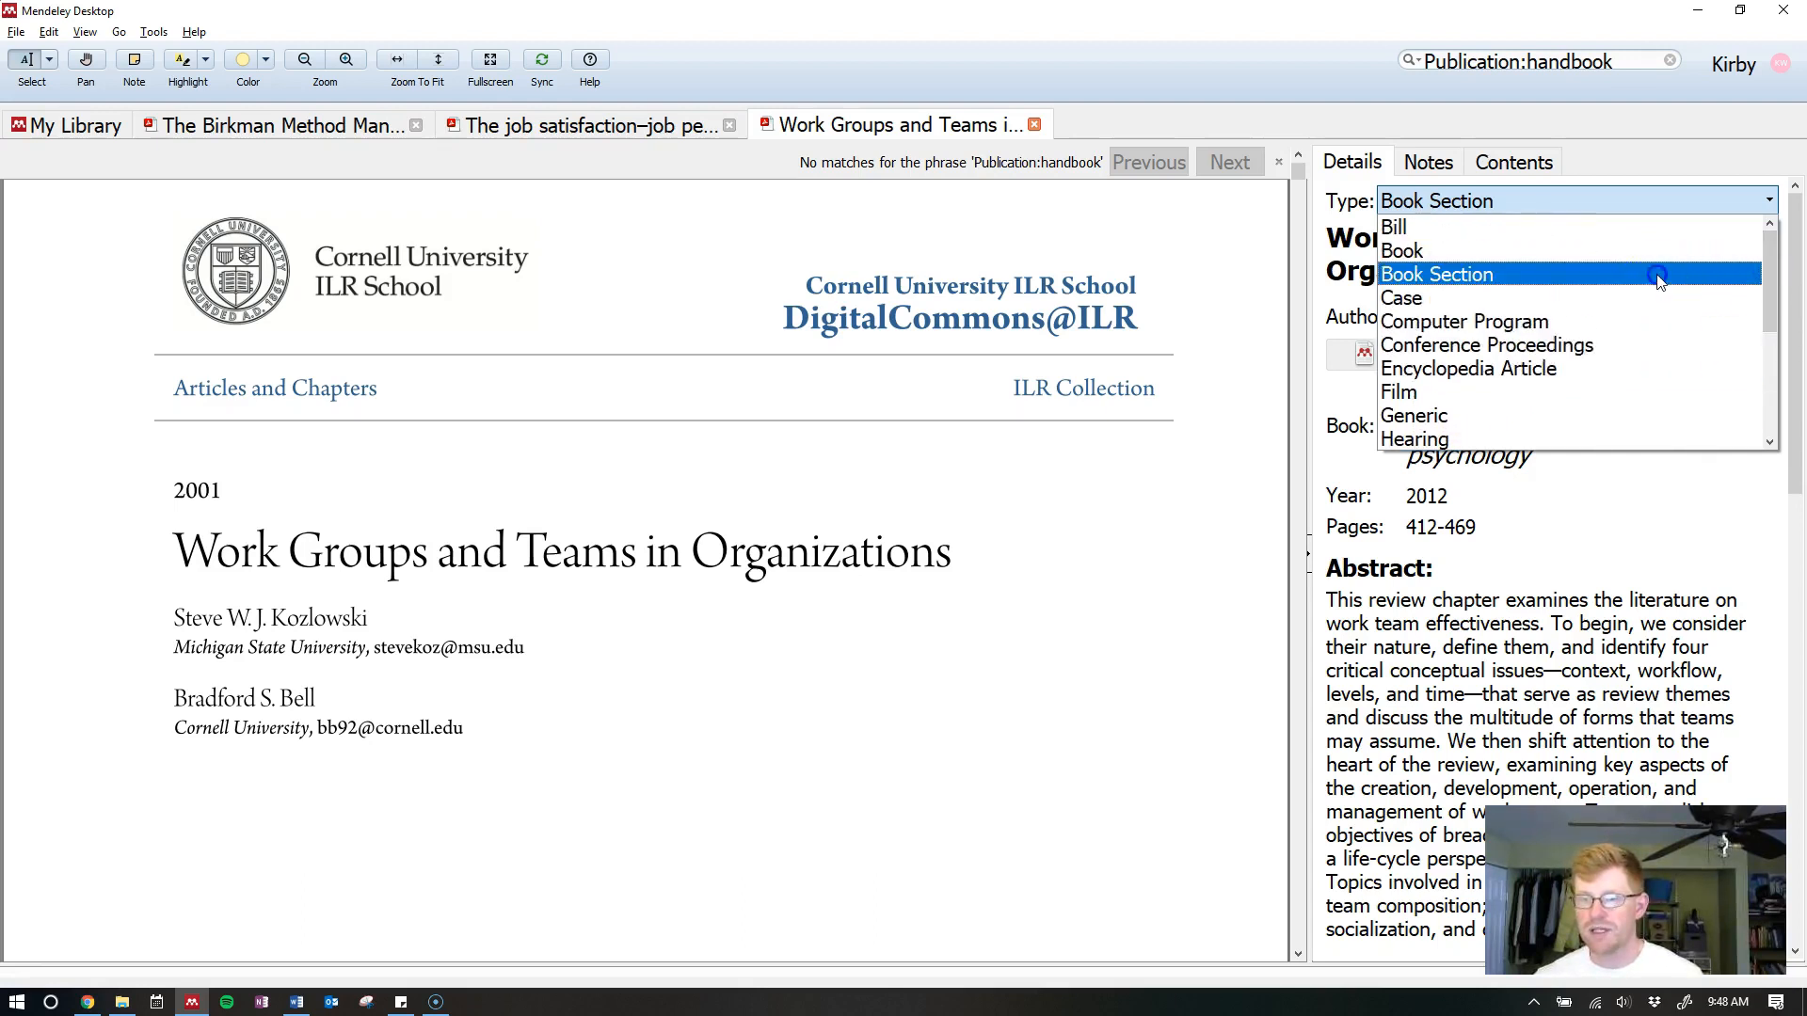
click(1653, 275)
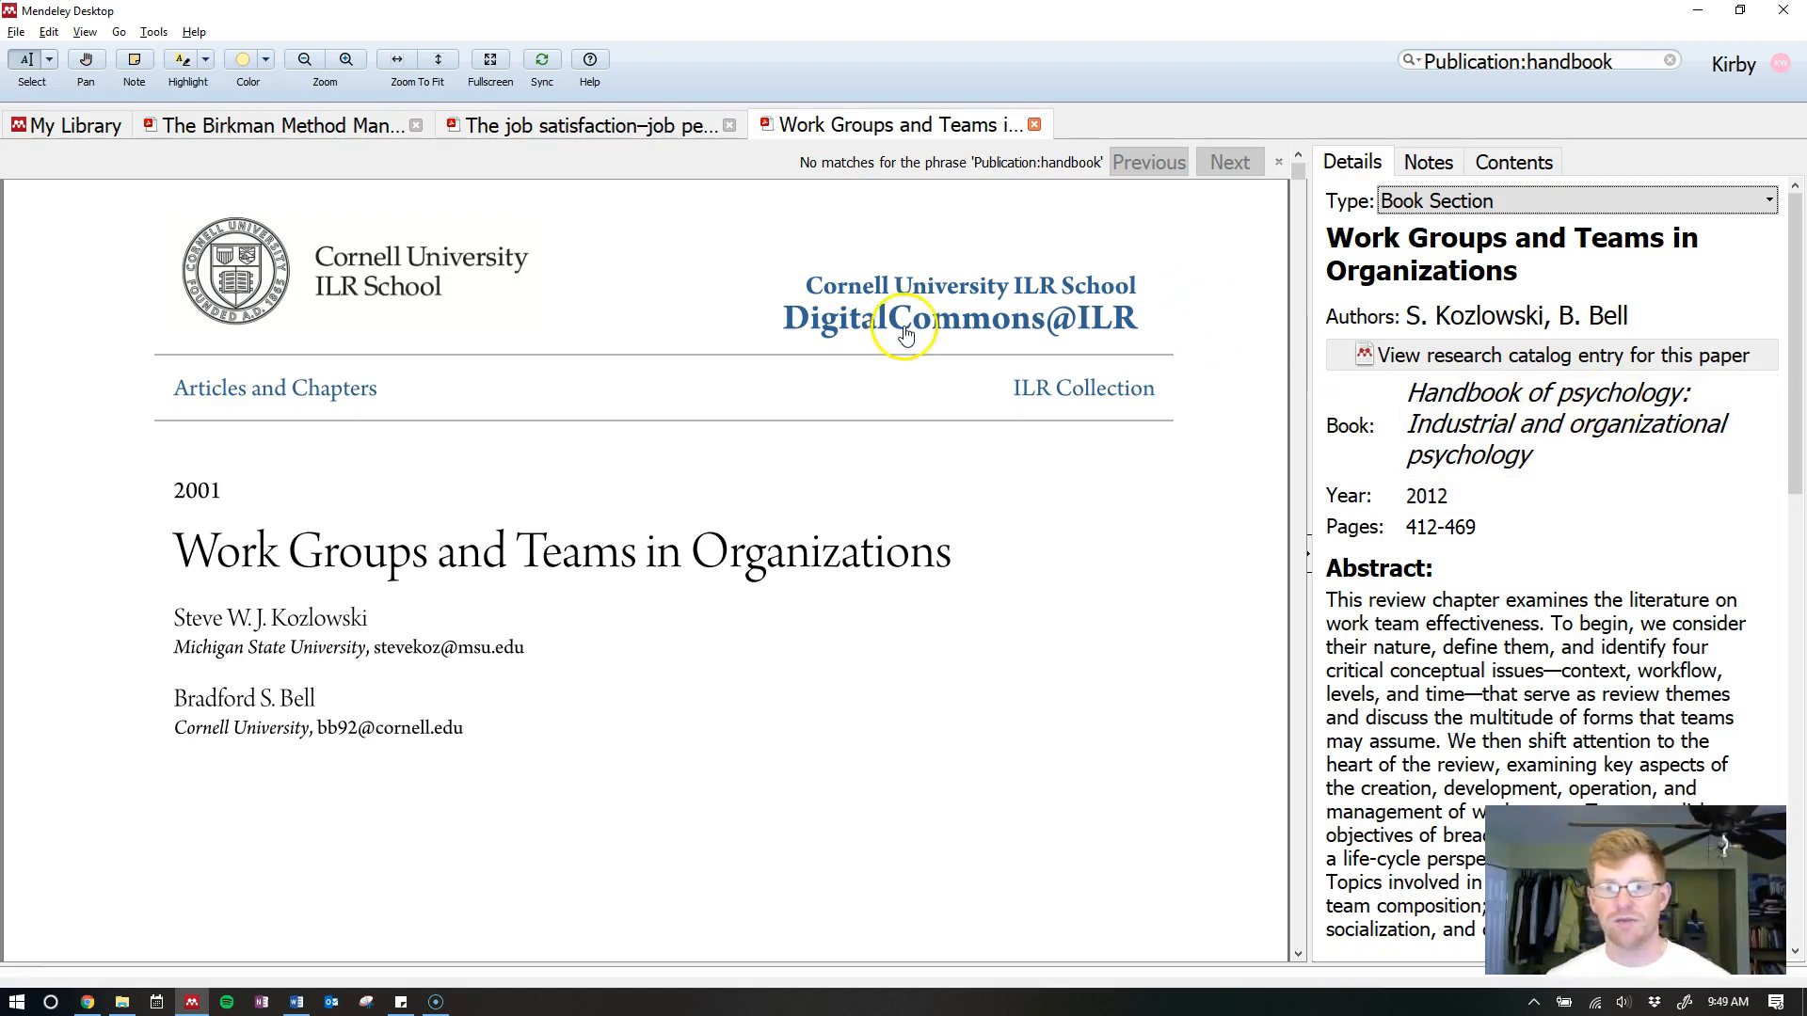
key(alt+Tab)
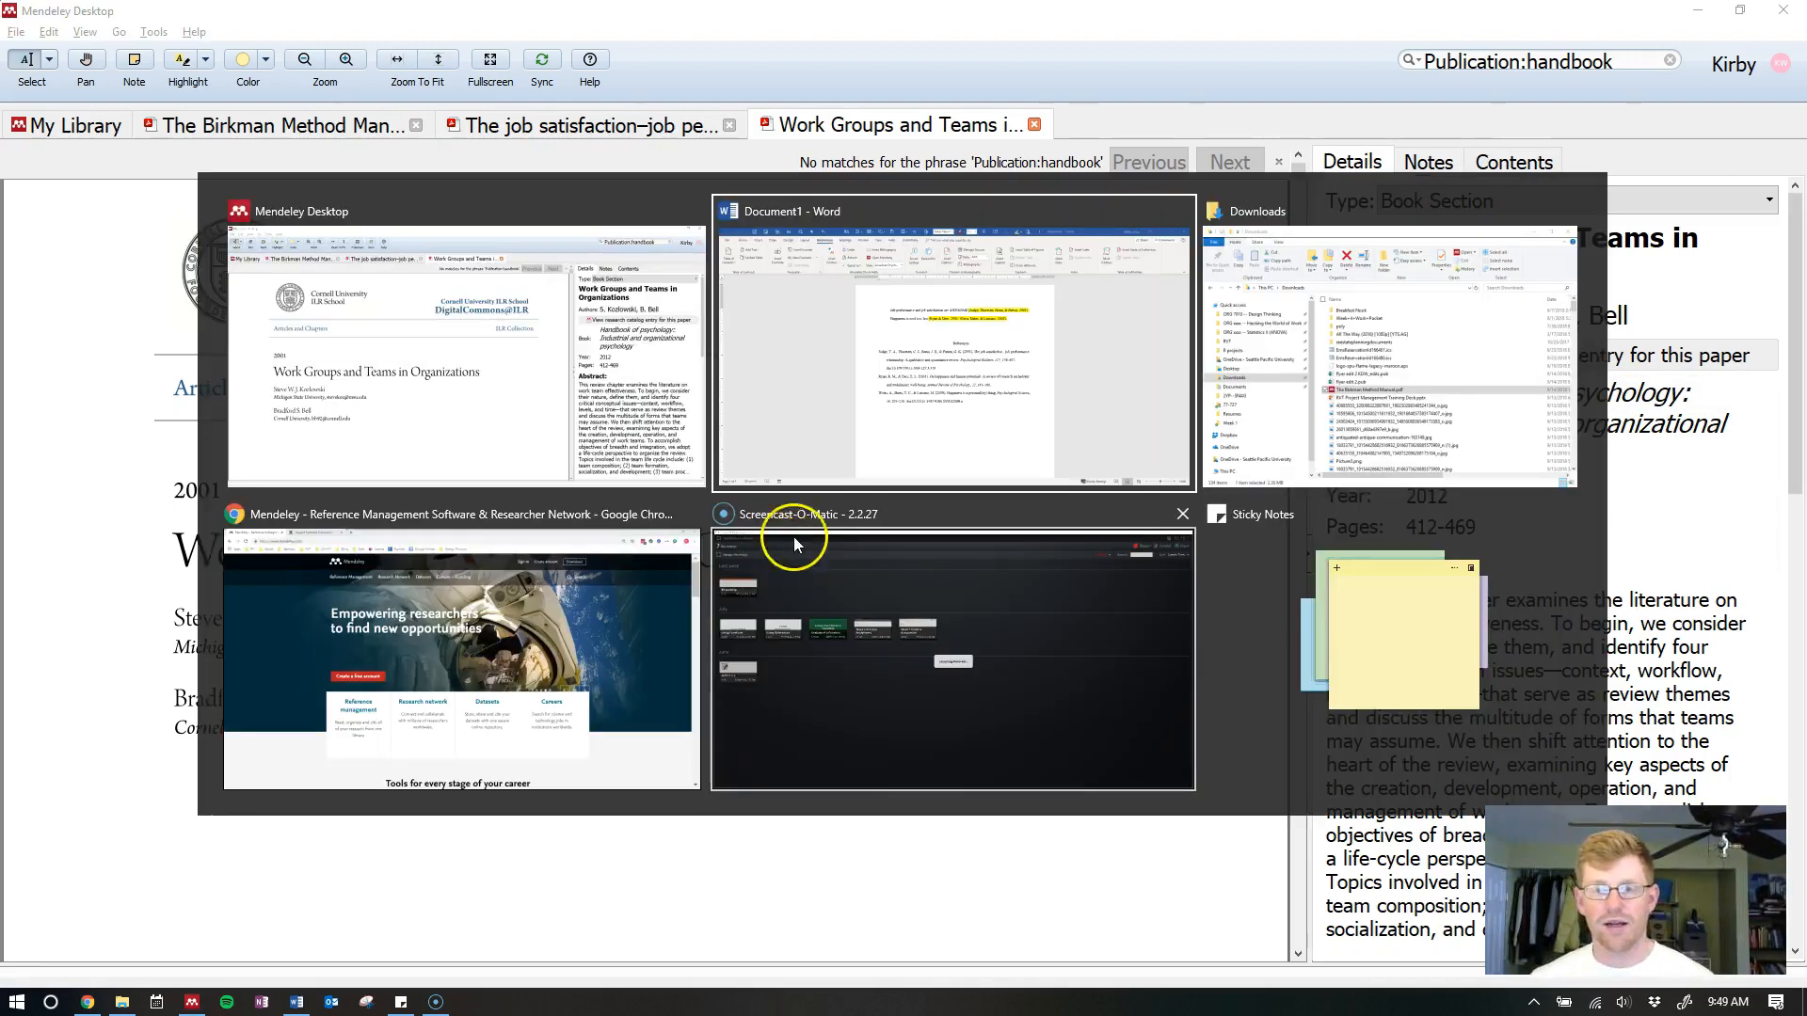
On a new line after the Happiness line, cite Kozlowski & Bell 2012 via 'work groups and te'
click(998, 669)
key(Return)
key(Return)
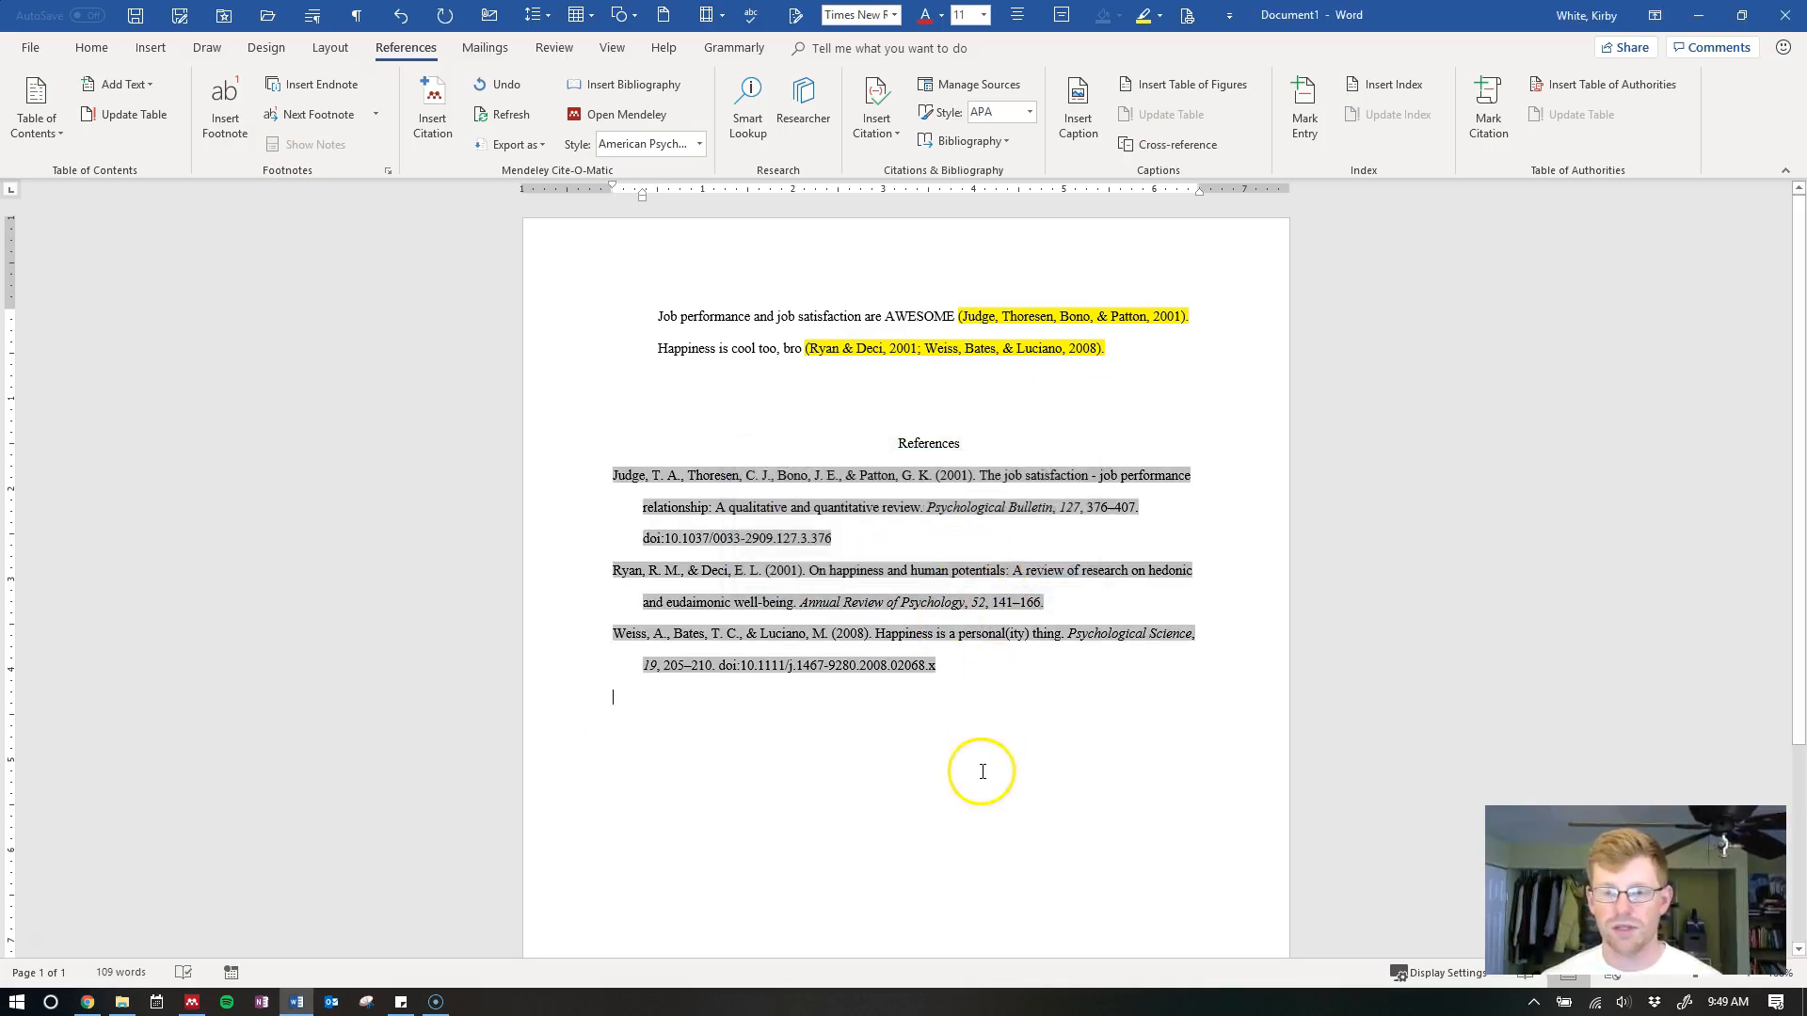
key(alt+Tab)
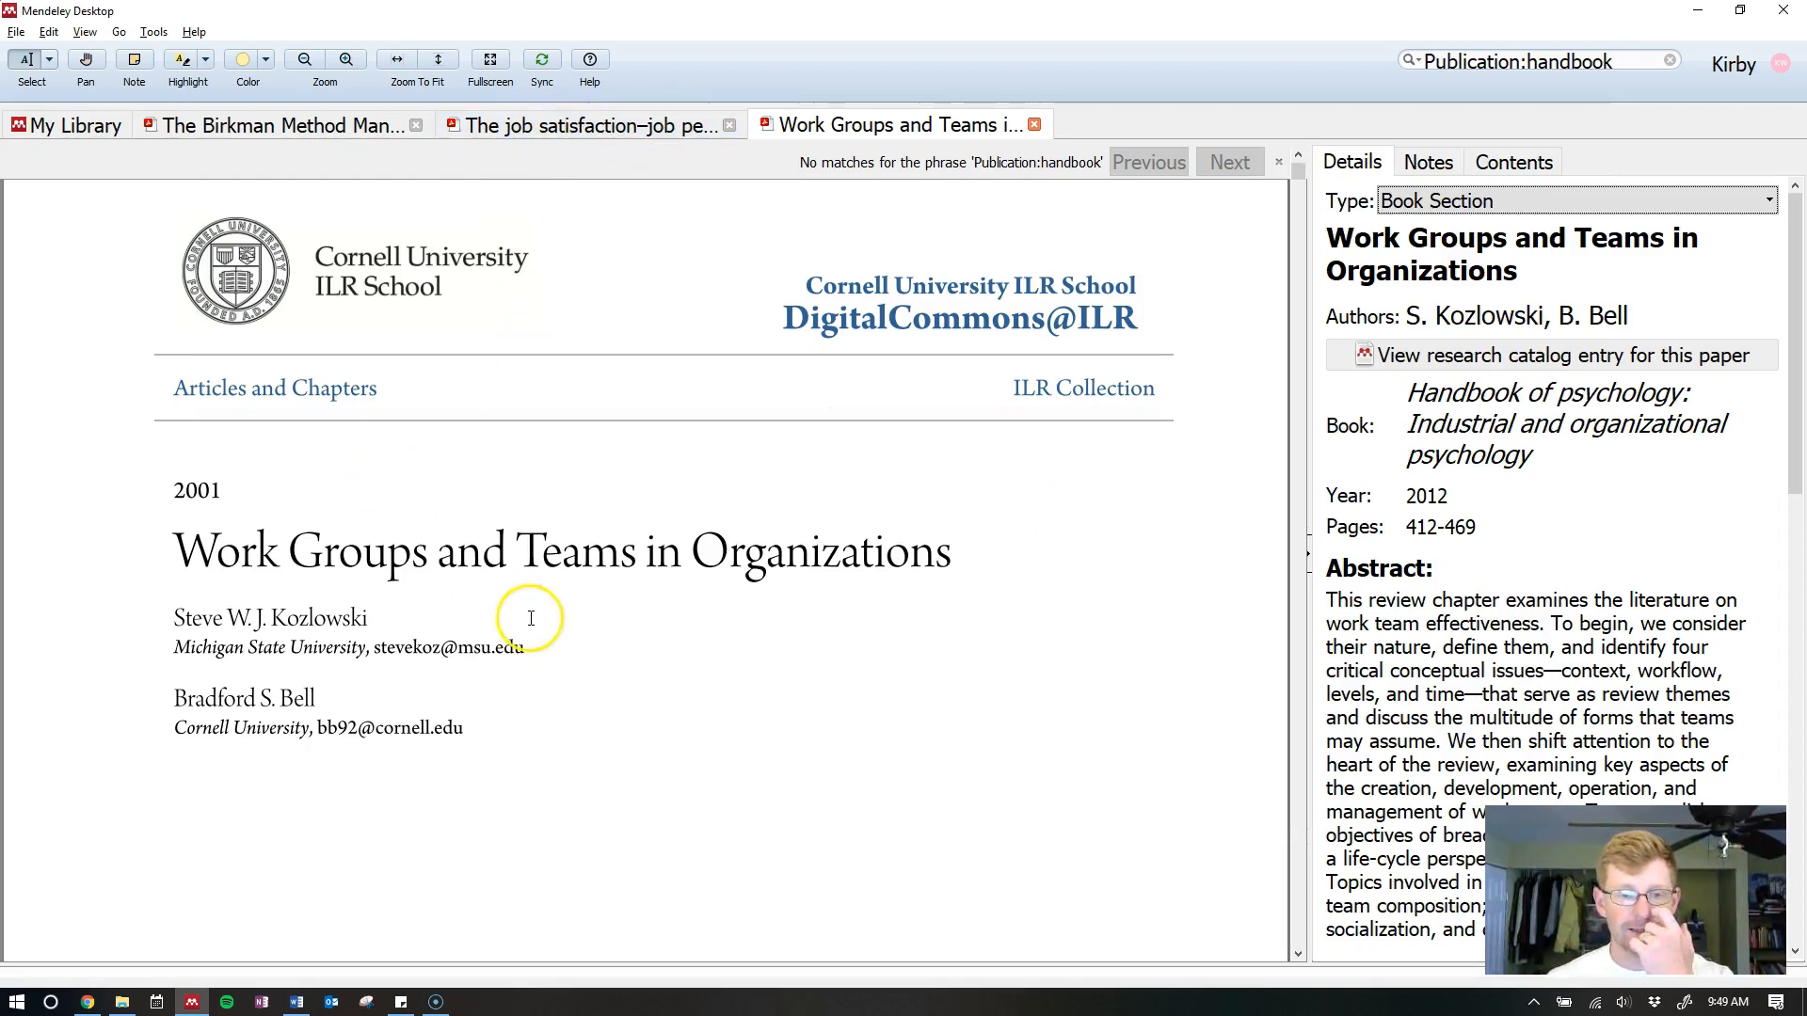
key(alt+Tab)
click(1193, 343)
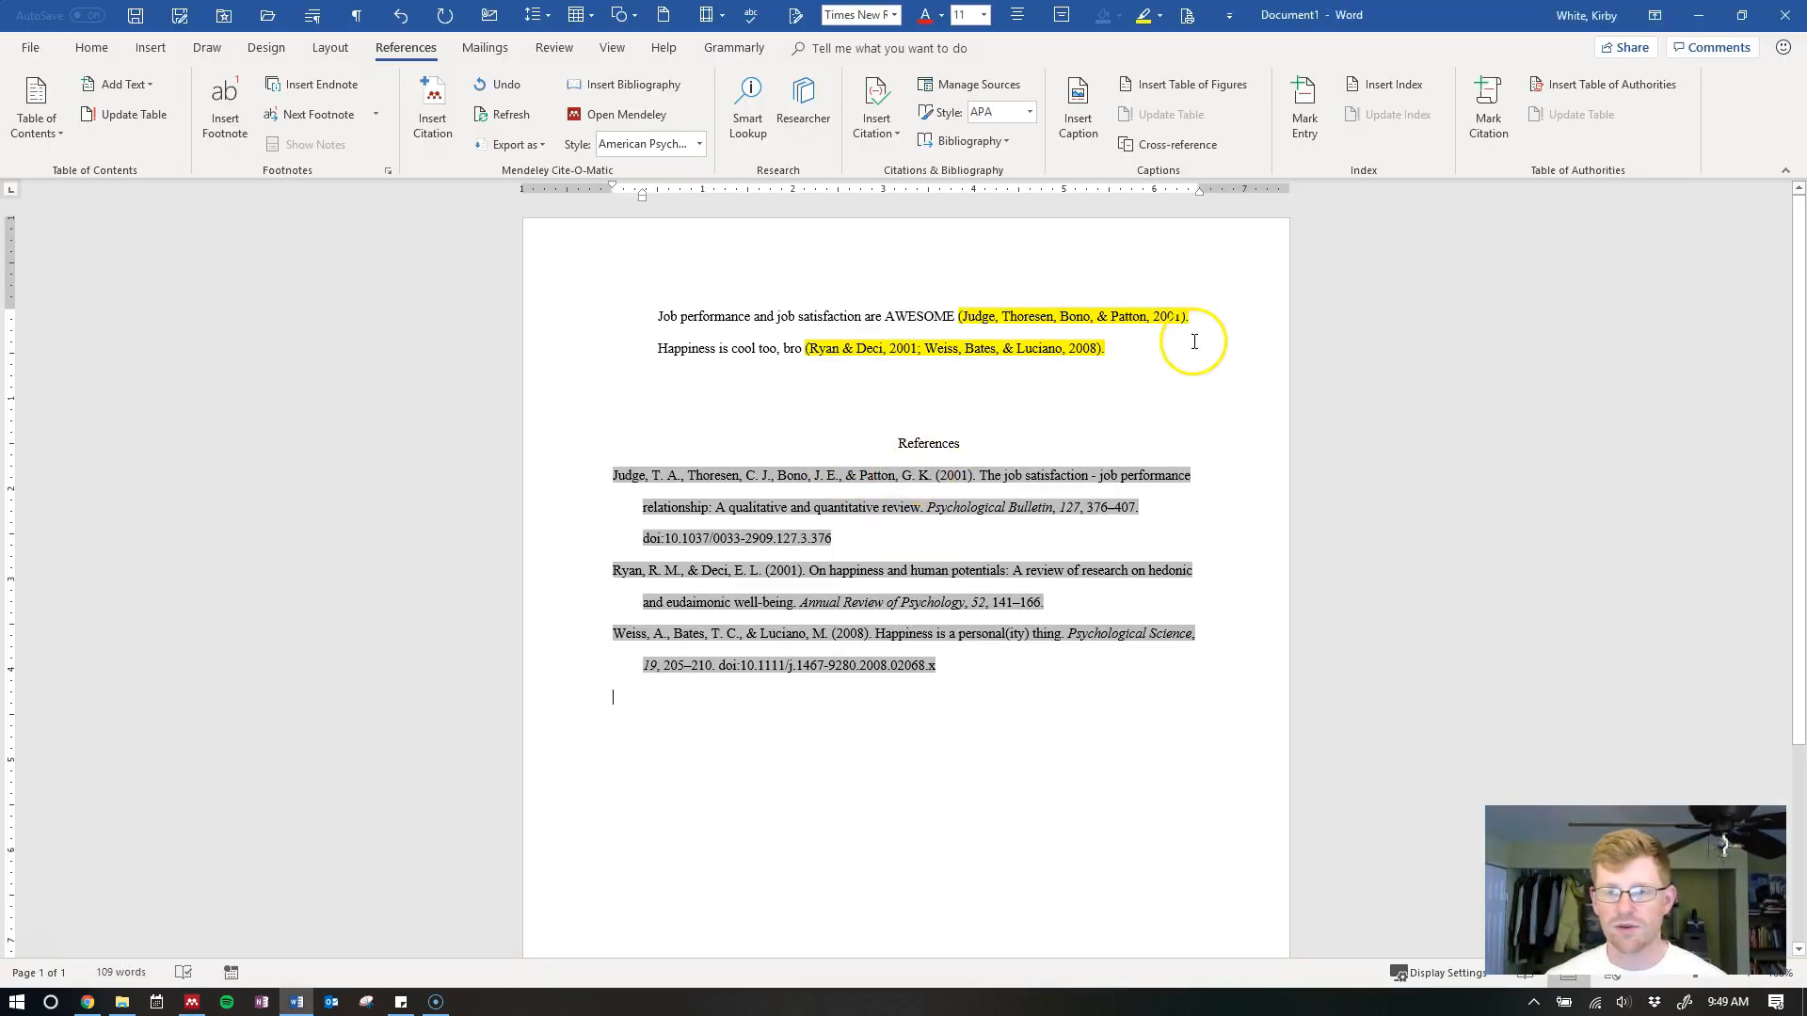
key(Return)
key(alt+m)
text(wo)
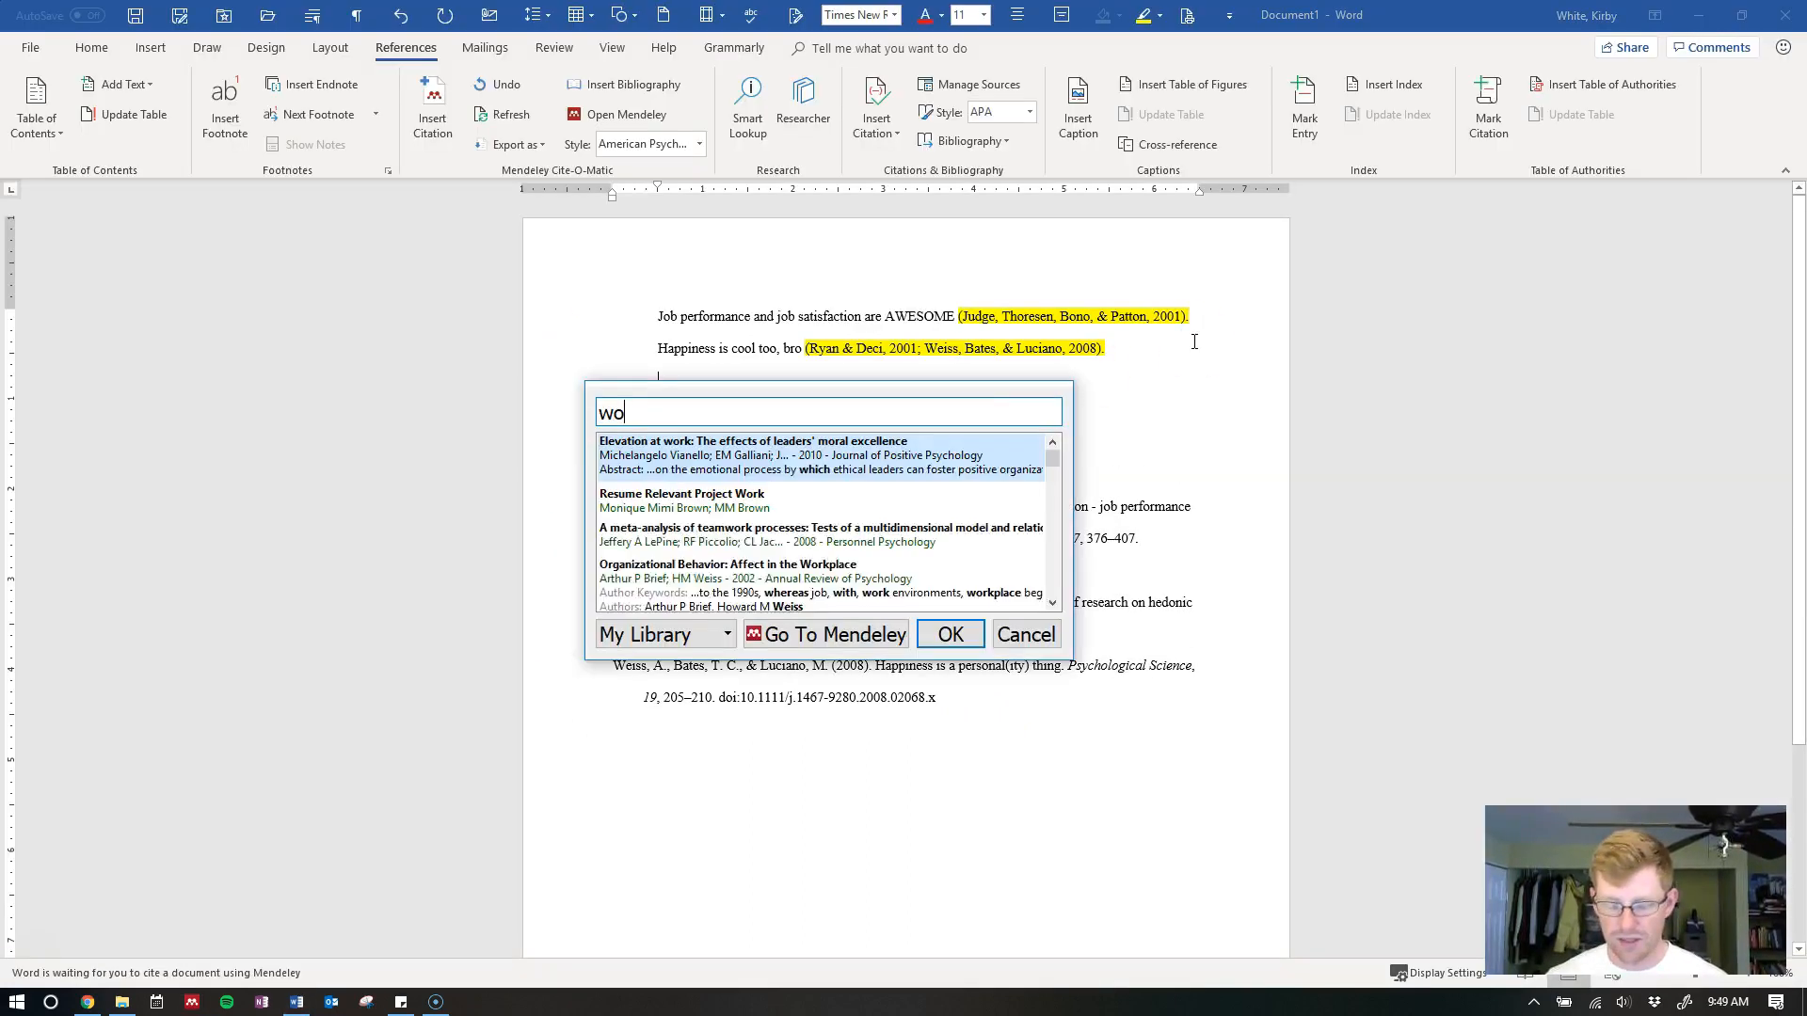
text(rk groups and te)
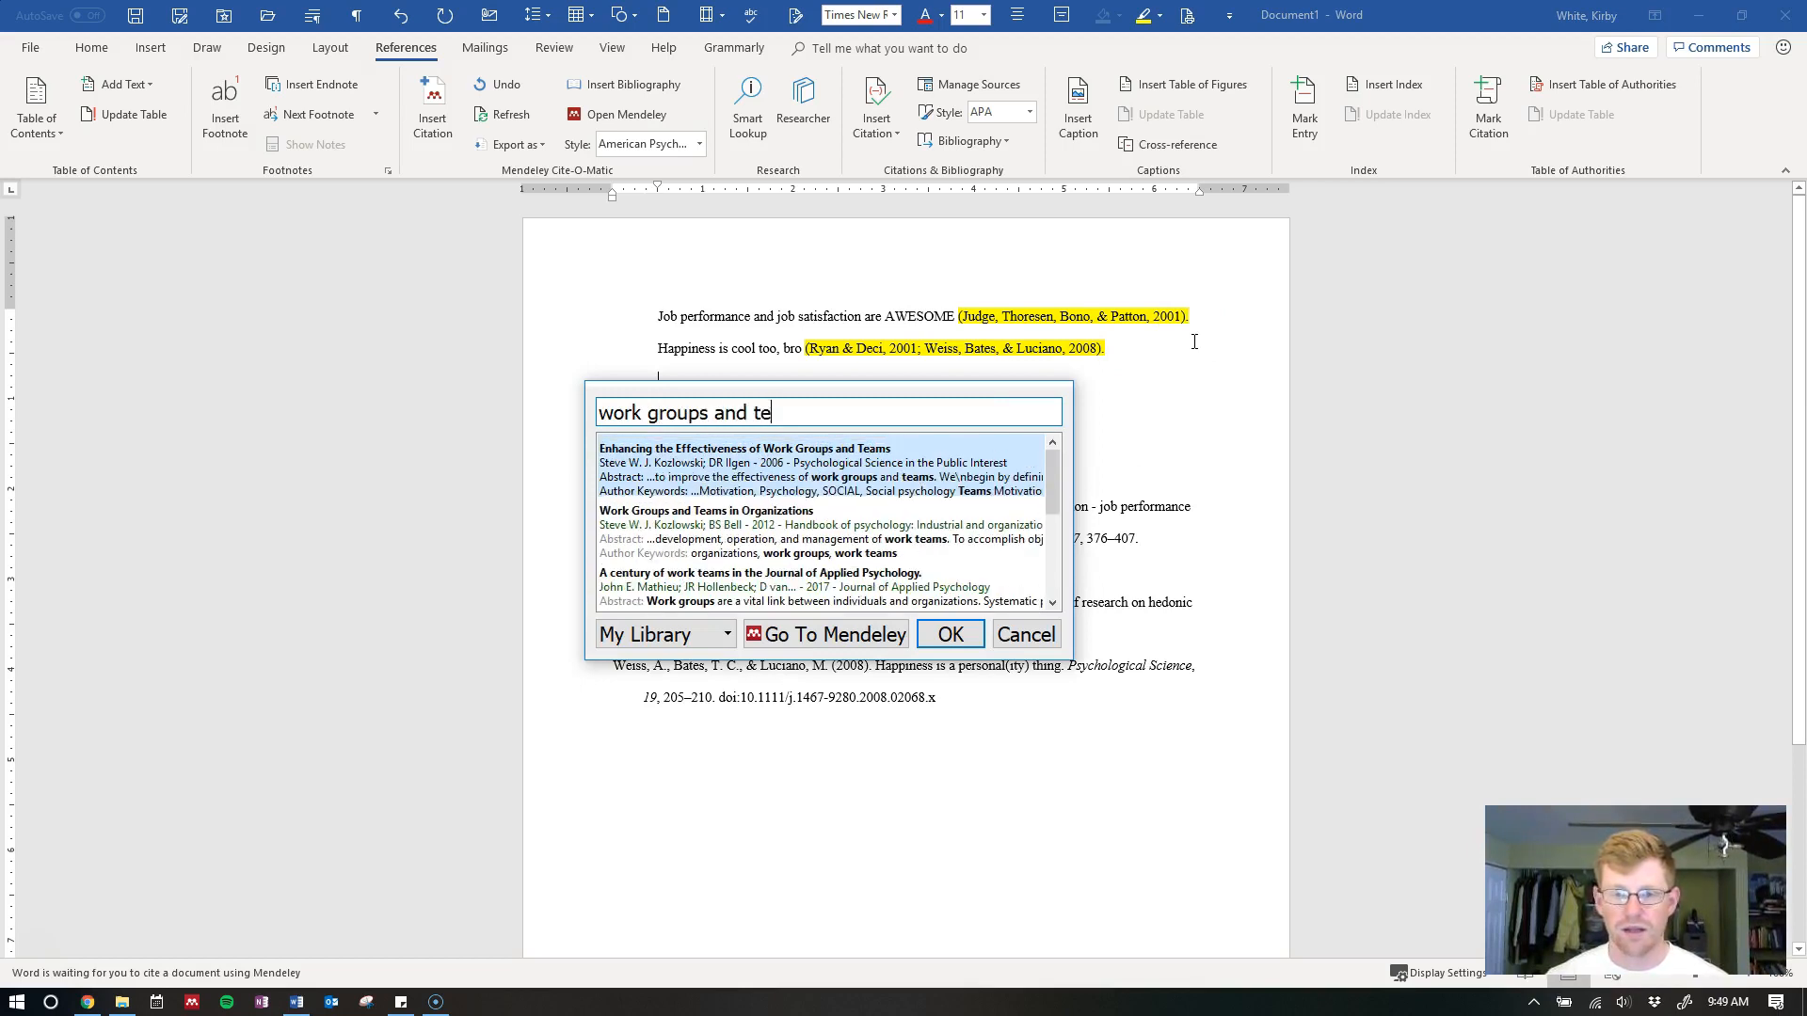
click(864, 529)
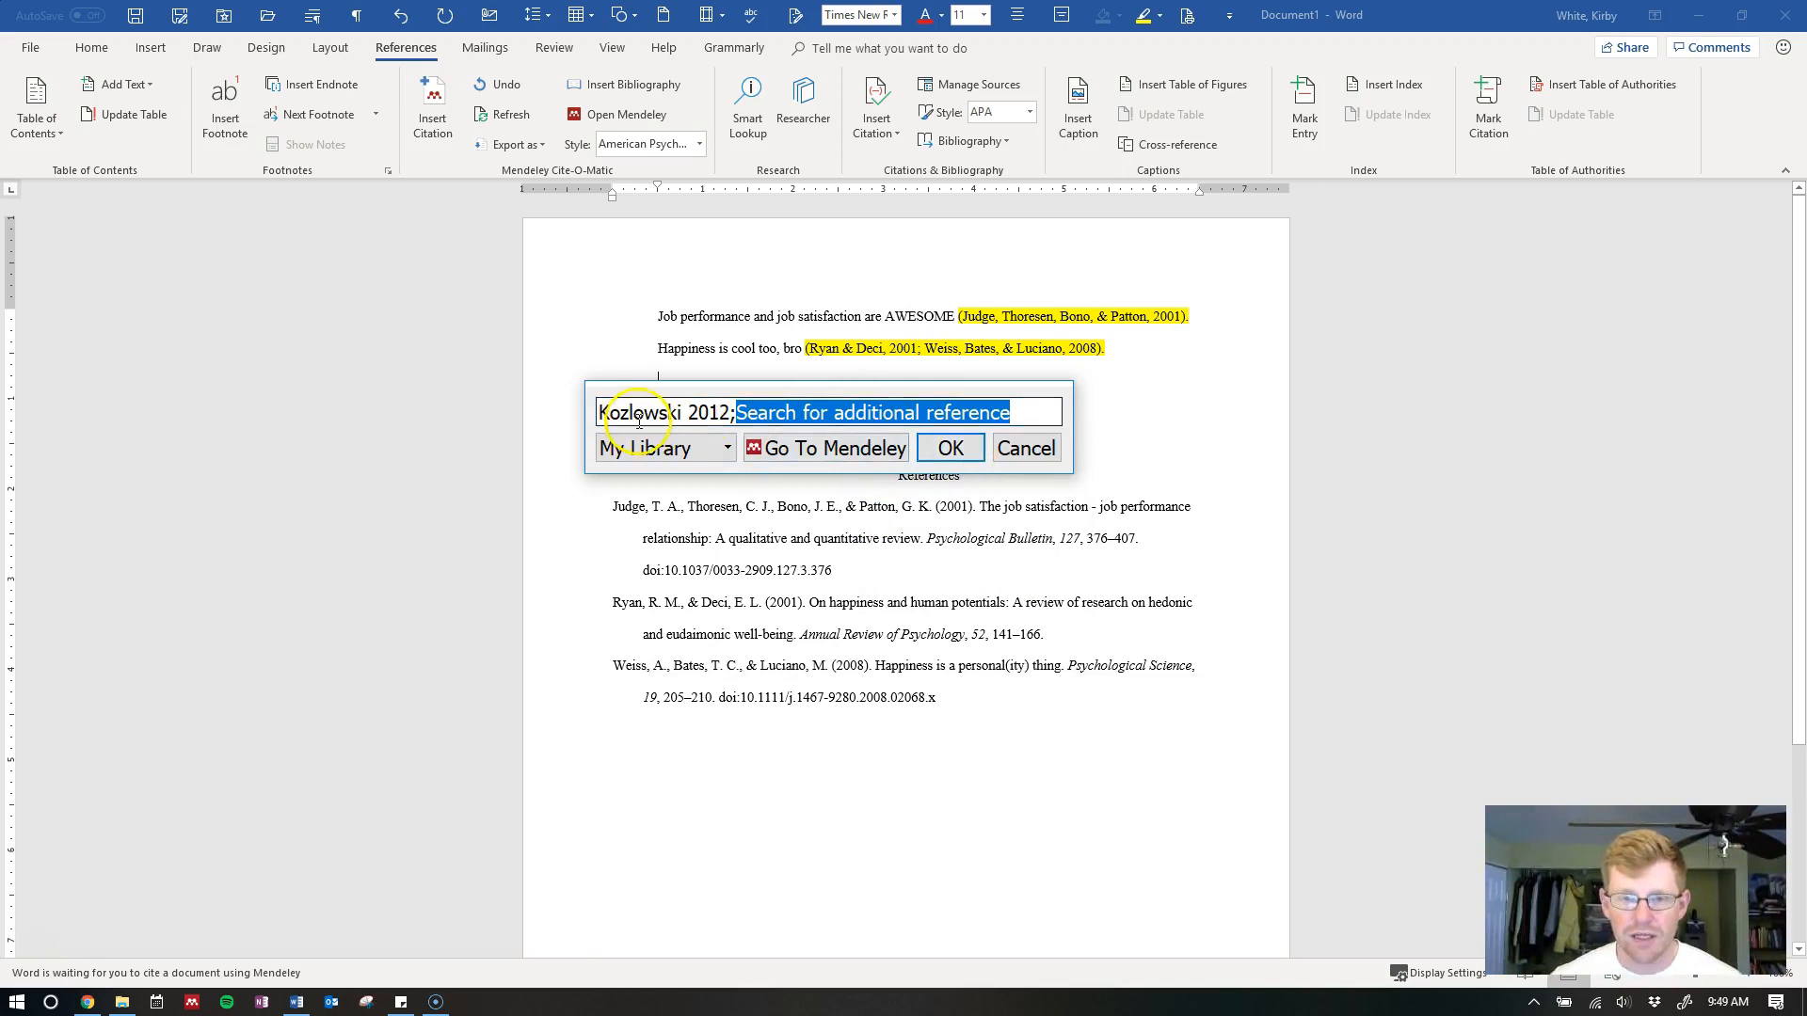
click(951, 449)
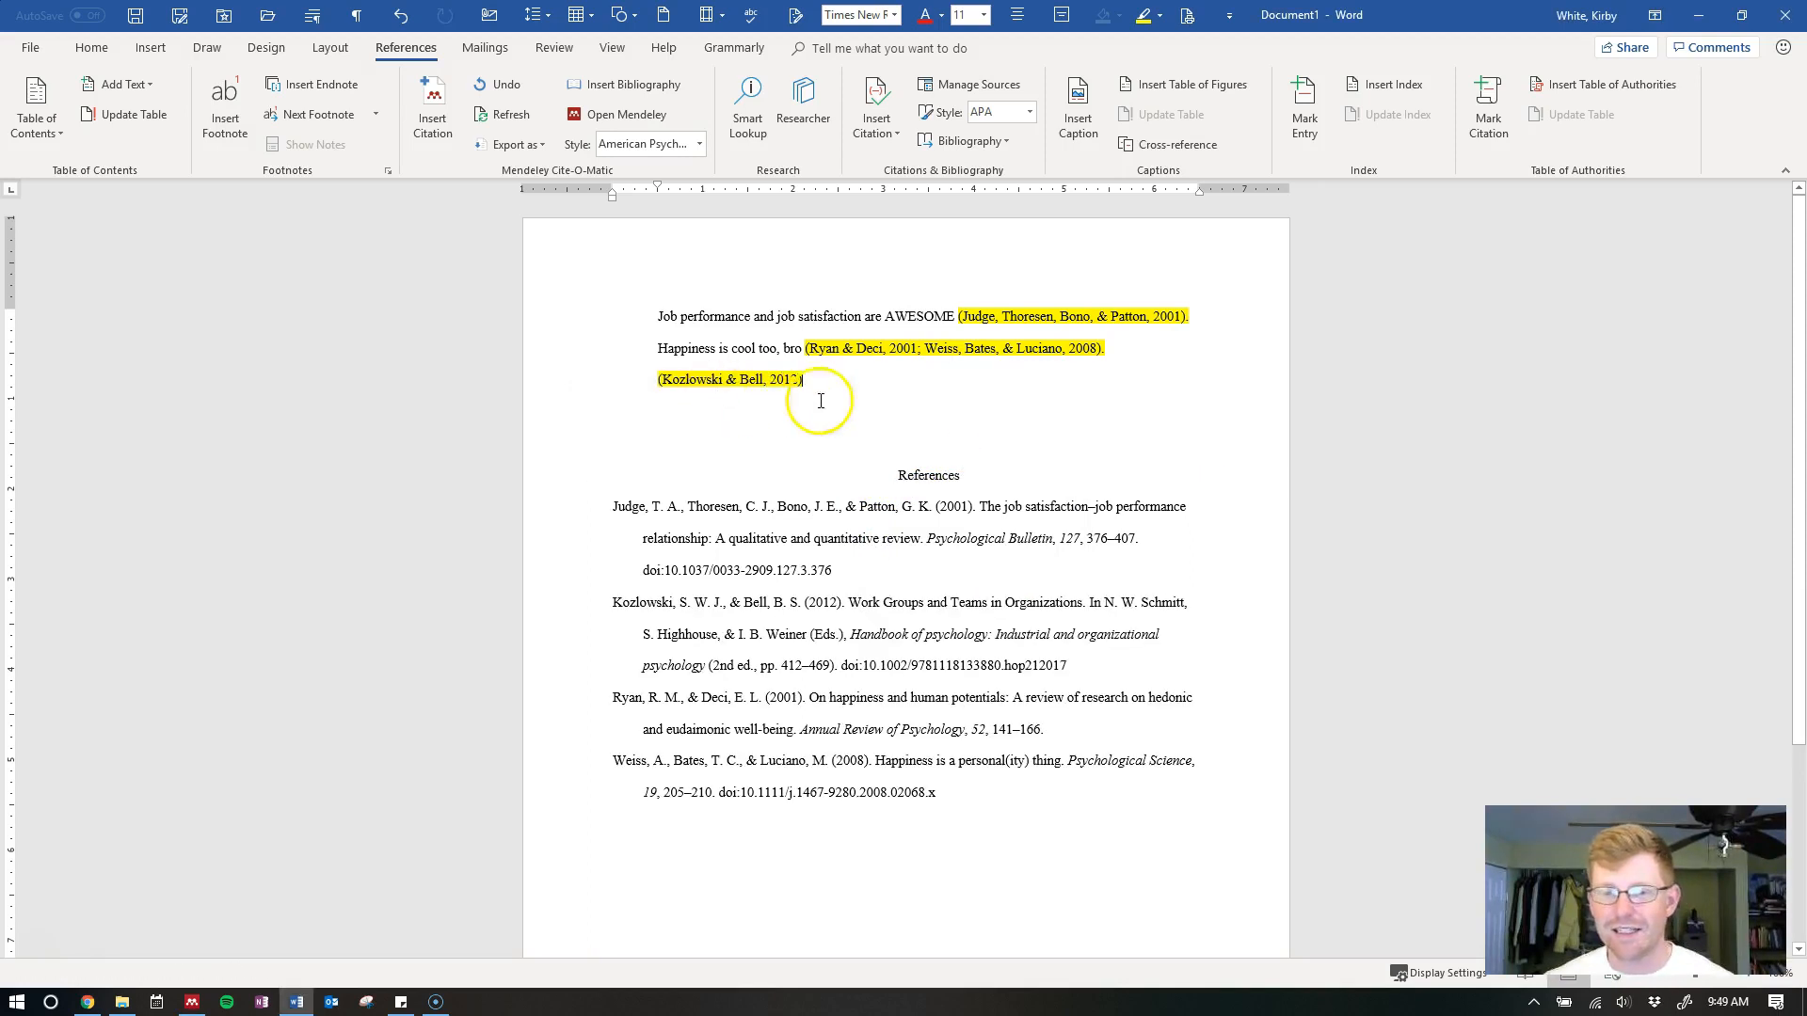
drag(637, 383, 815, 377)
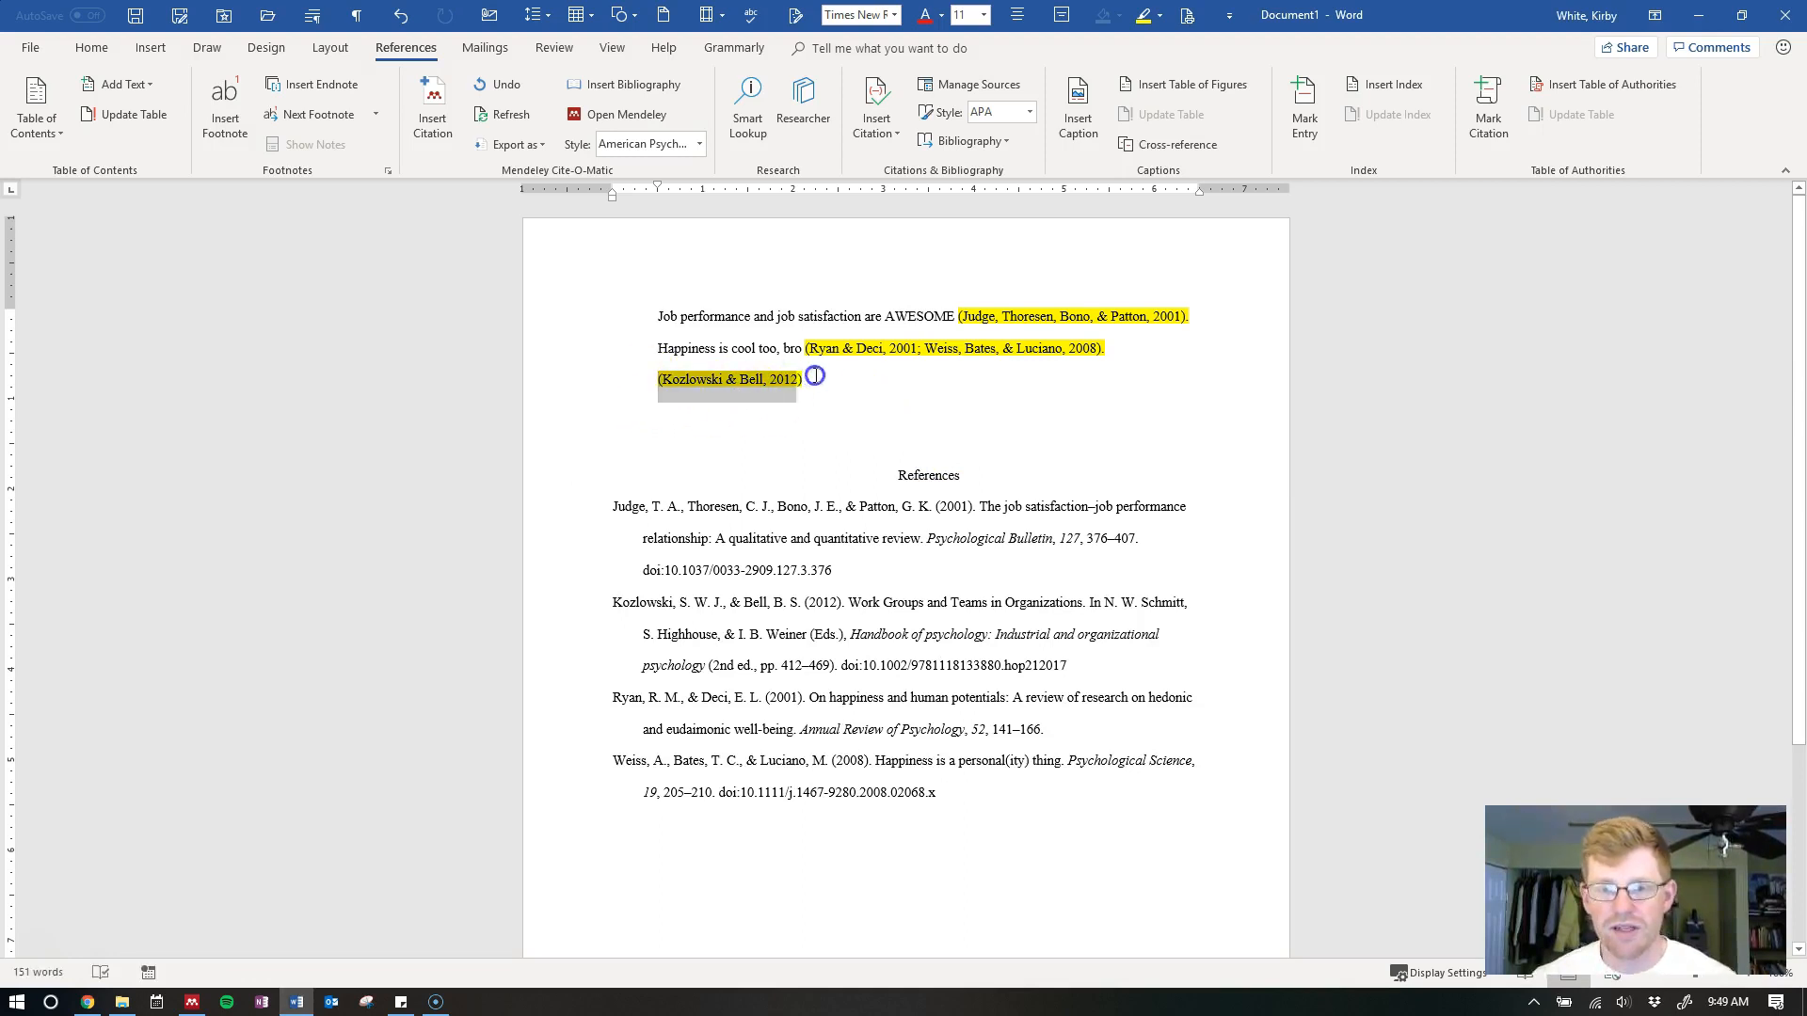
click(852, 387)
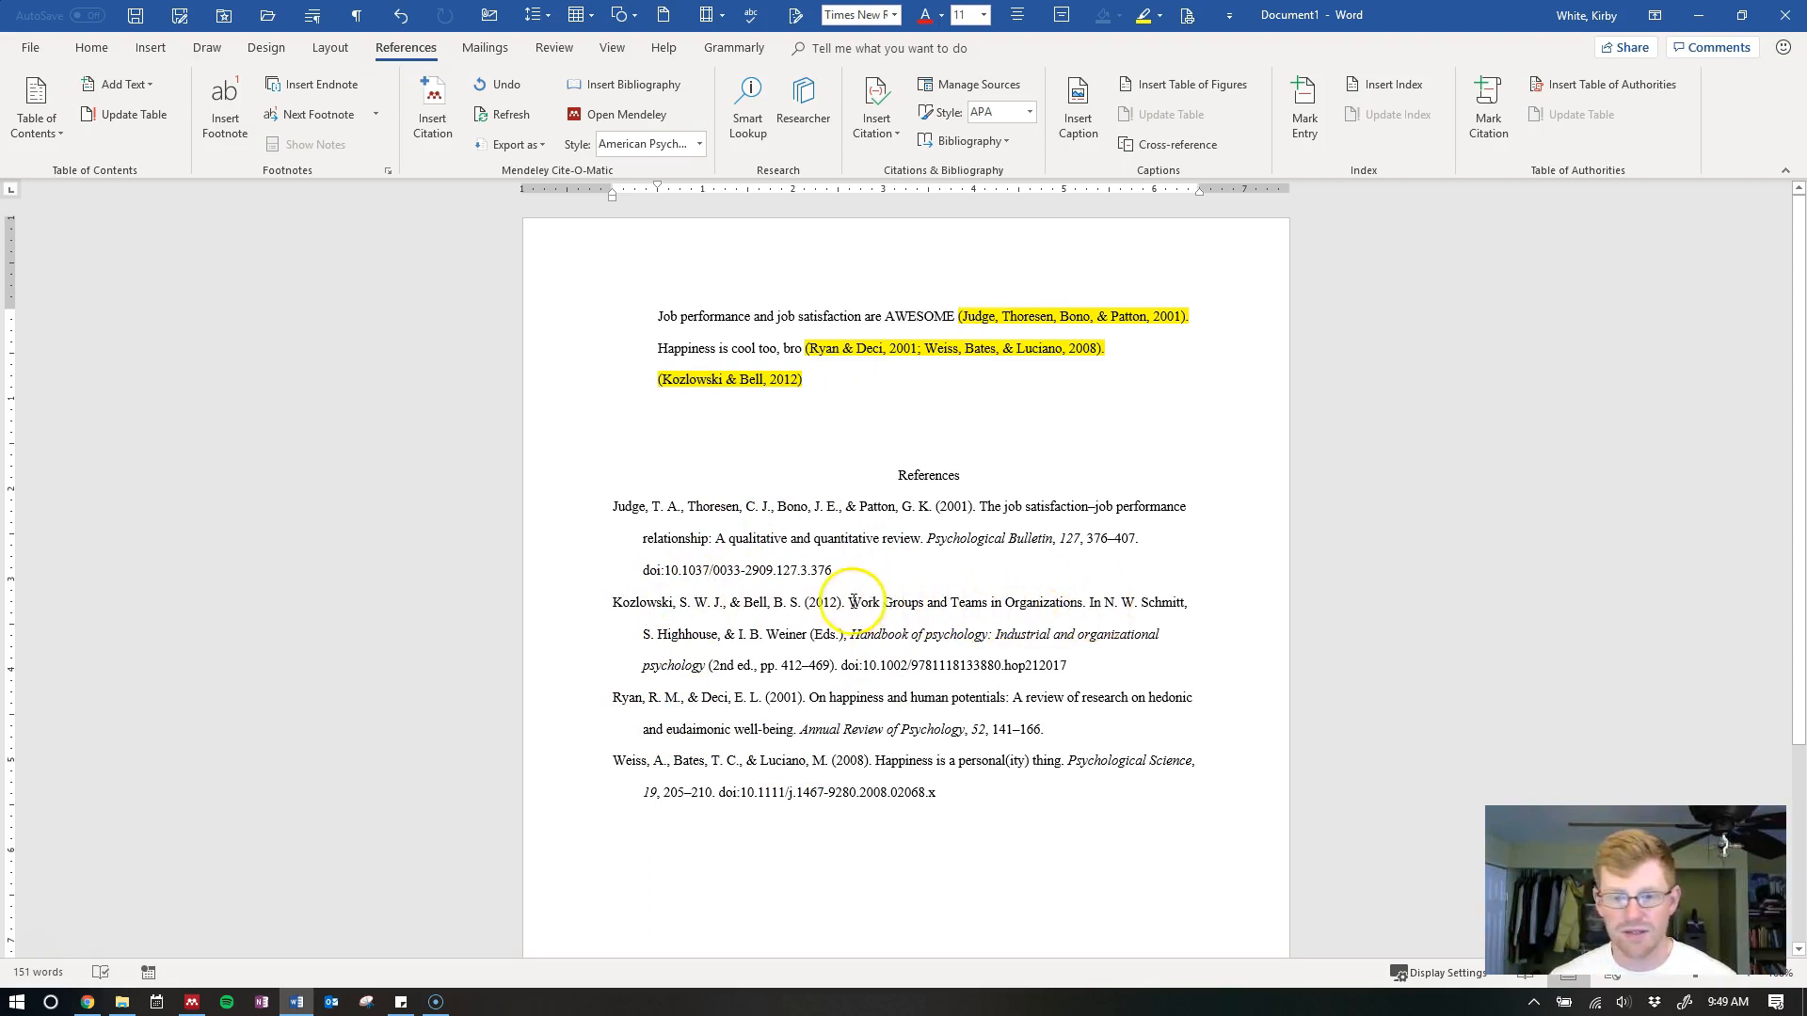
drag(849, 604, 1082, 608)
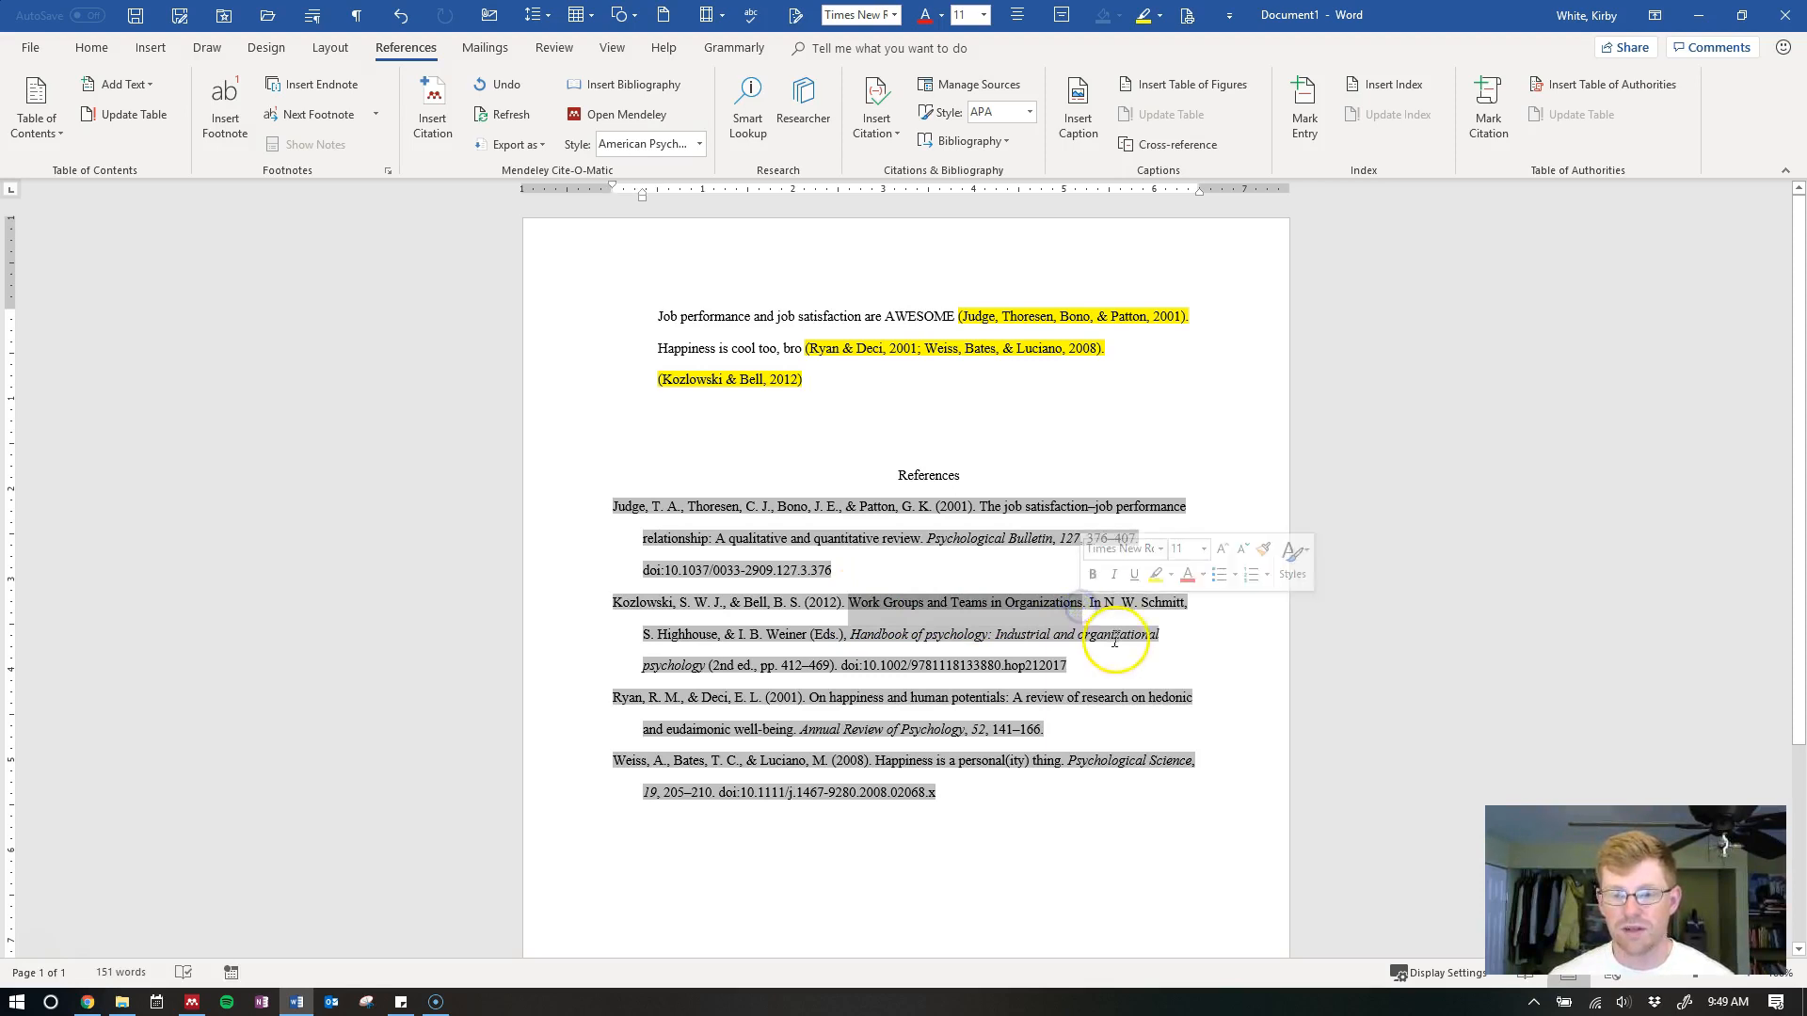
click(1119, 659)
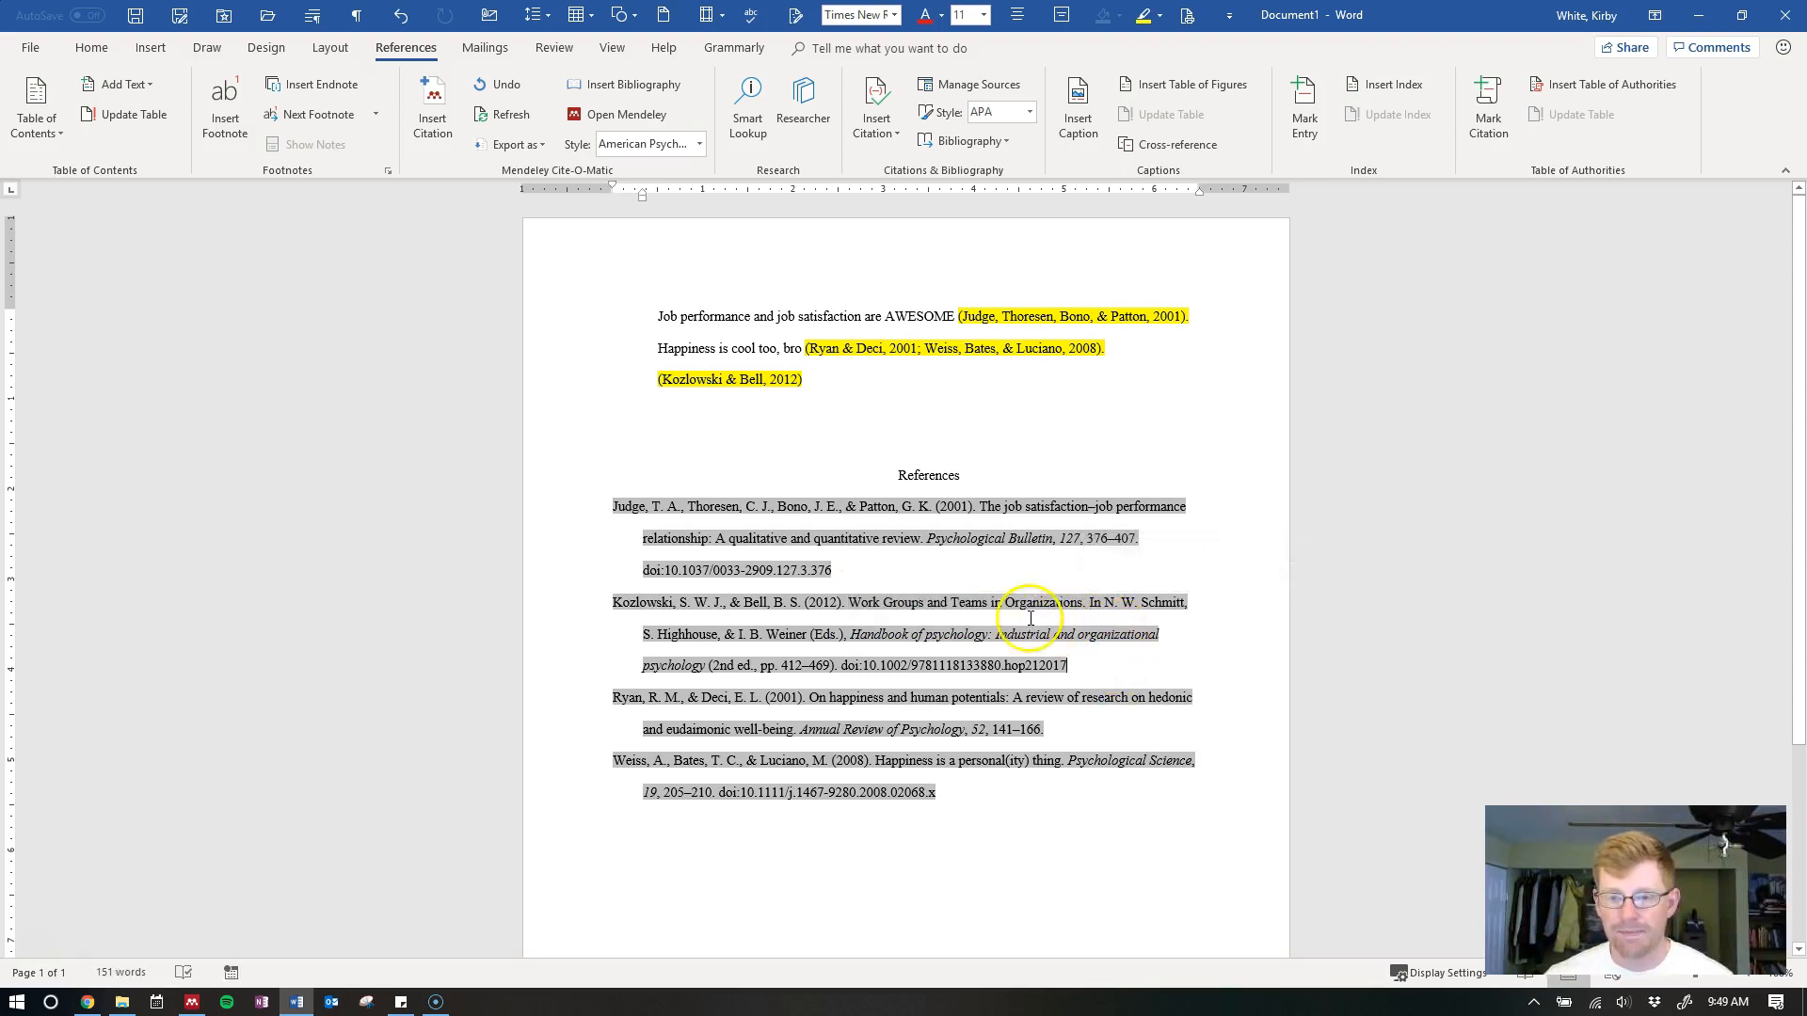
click(977, 479)
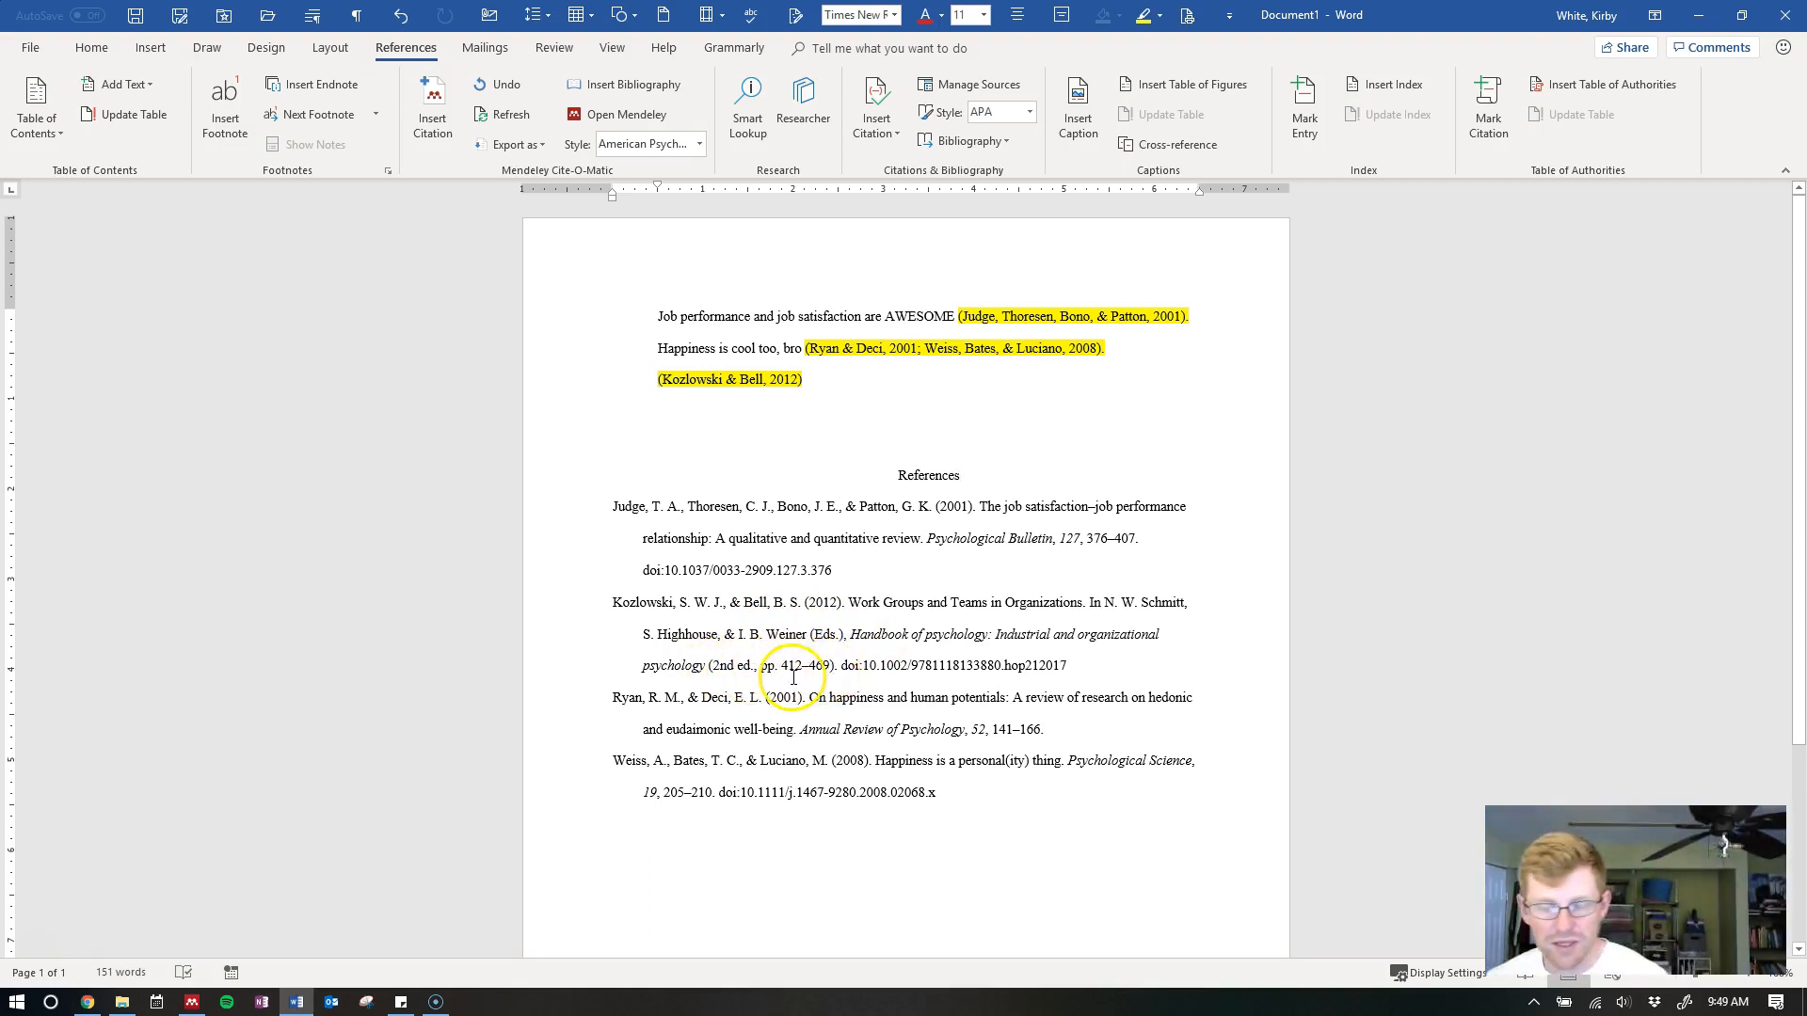
Look over the job satisfaction–job performance paper in Mendeley Desktop
key(alt+Tab)
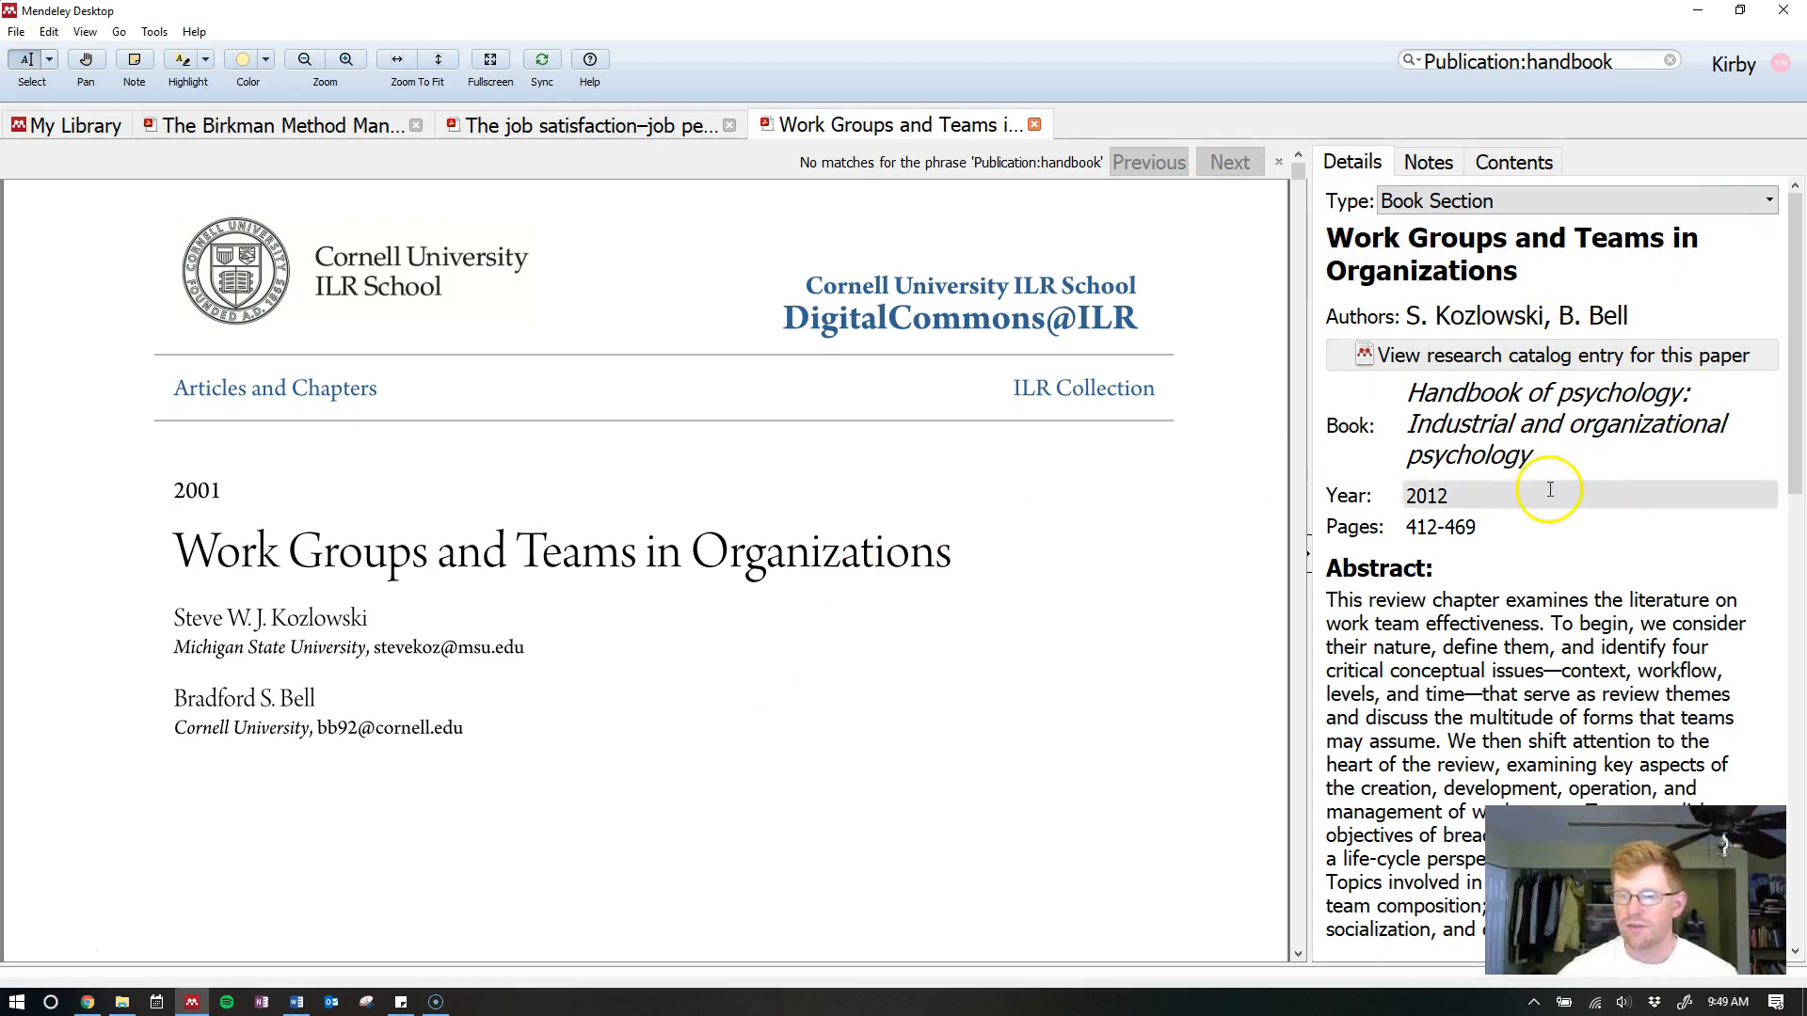
click(1525, 206)
click(1474, 205)
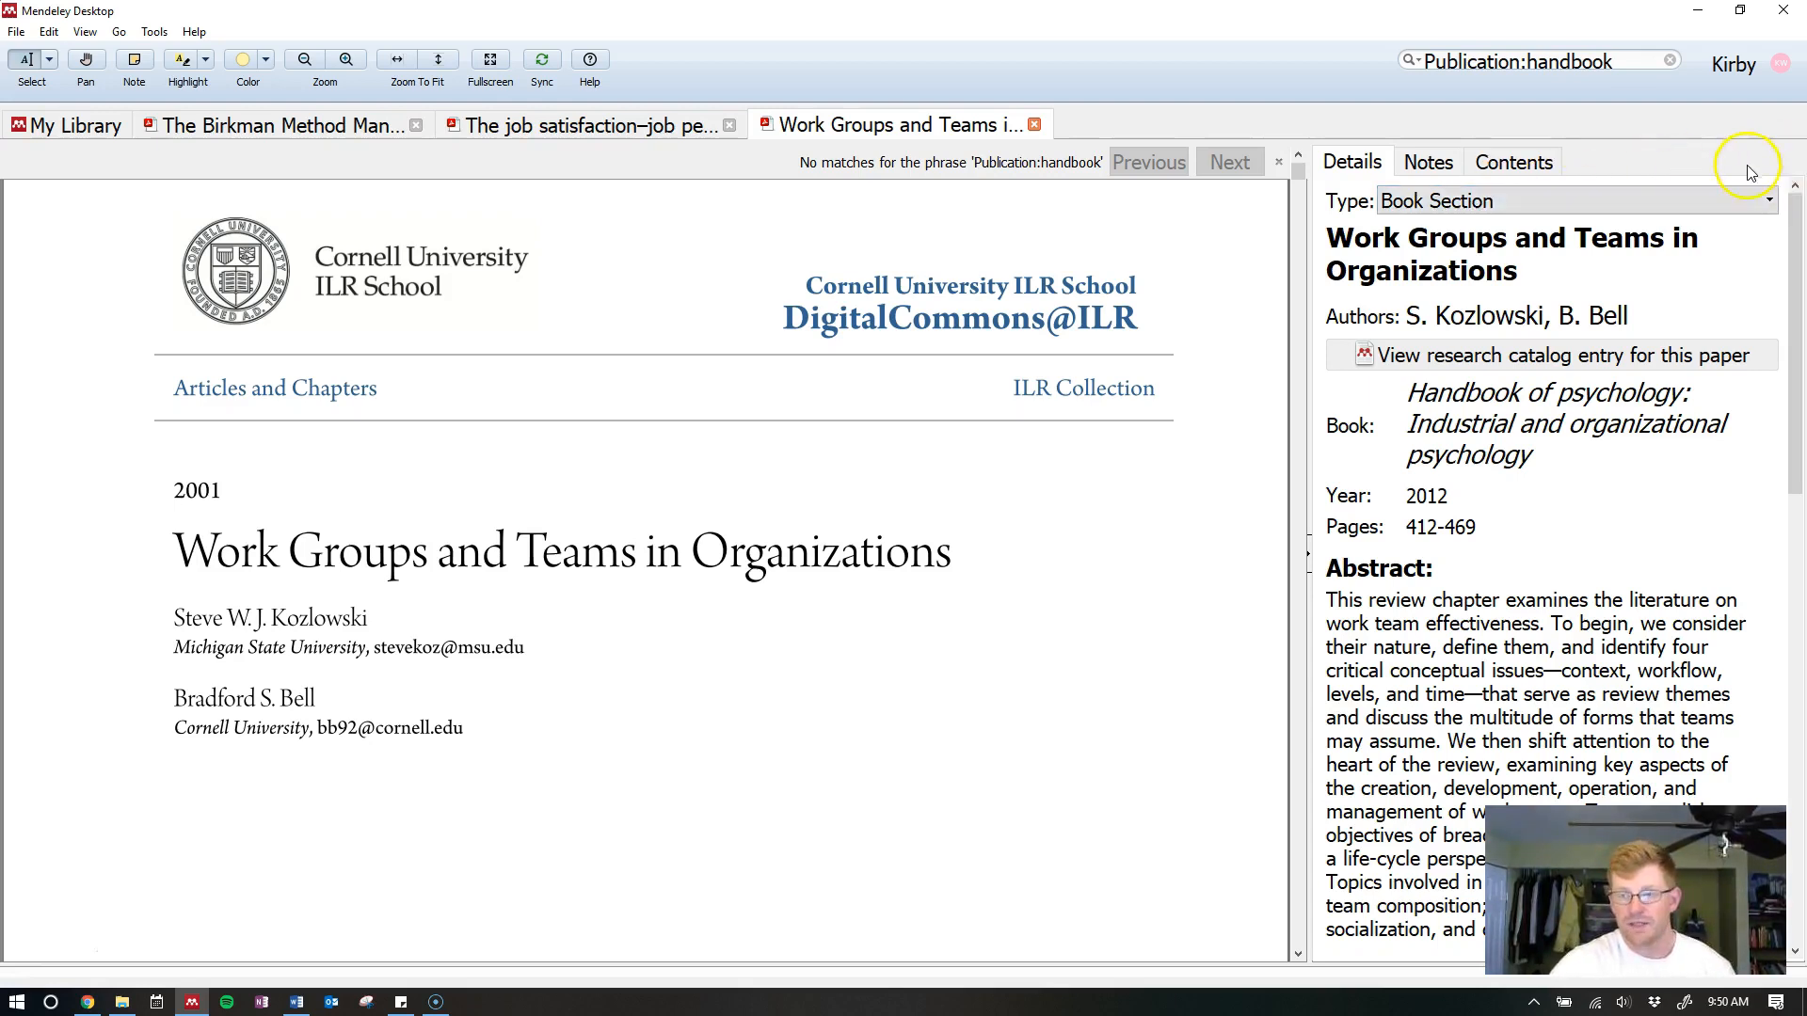
click(1795, 186)
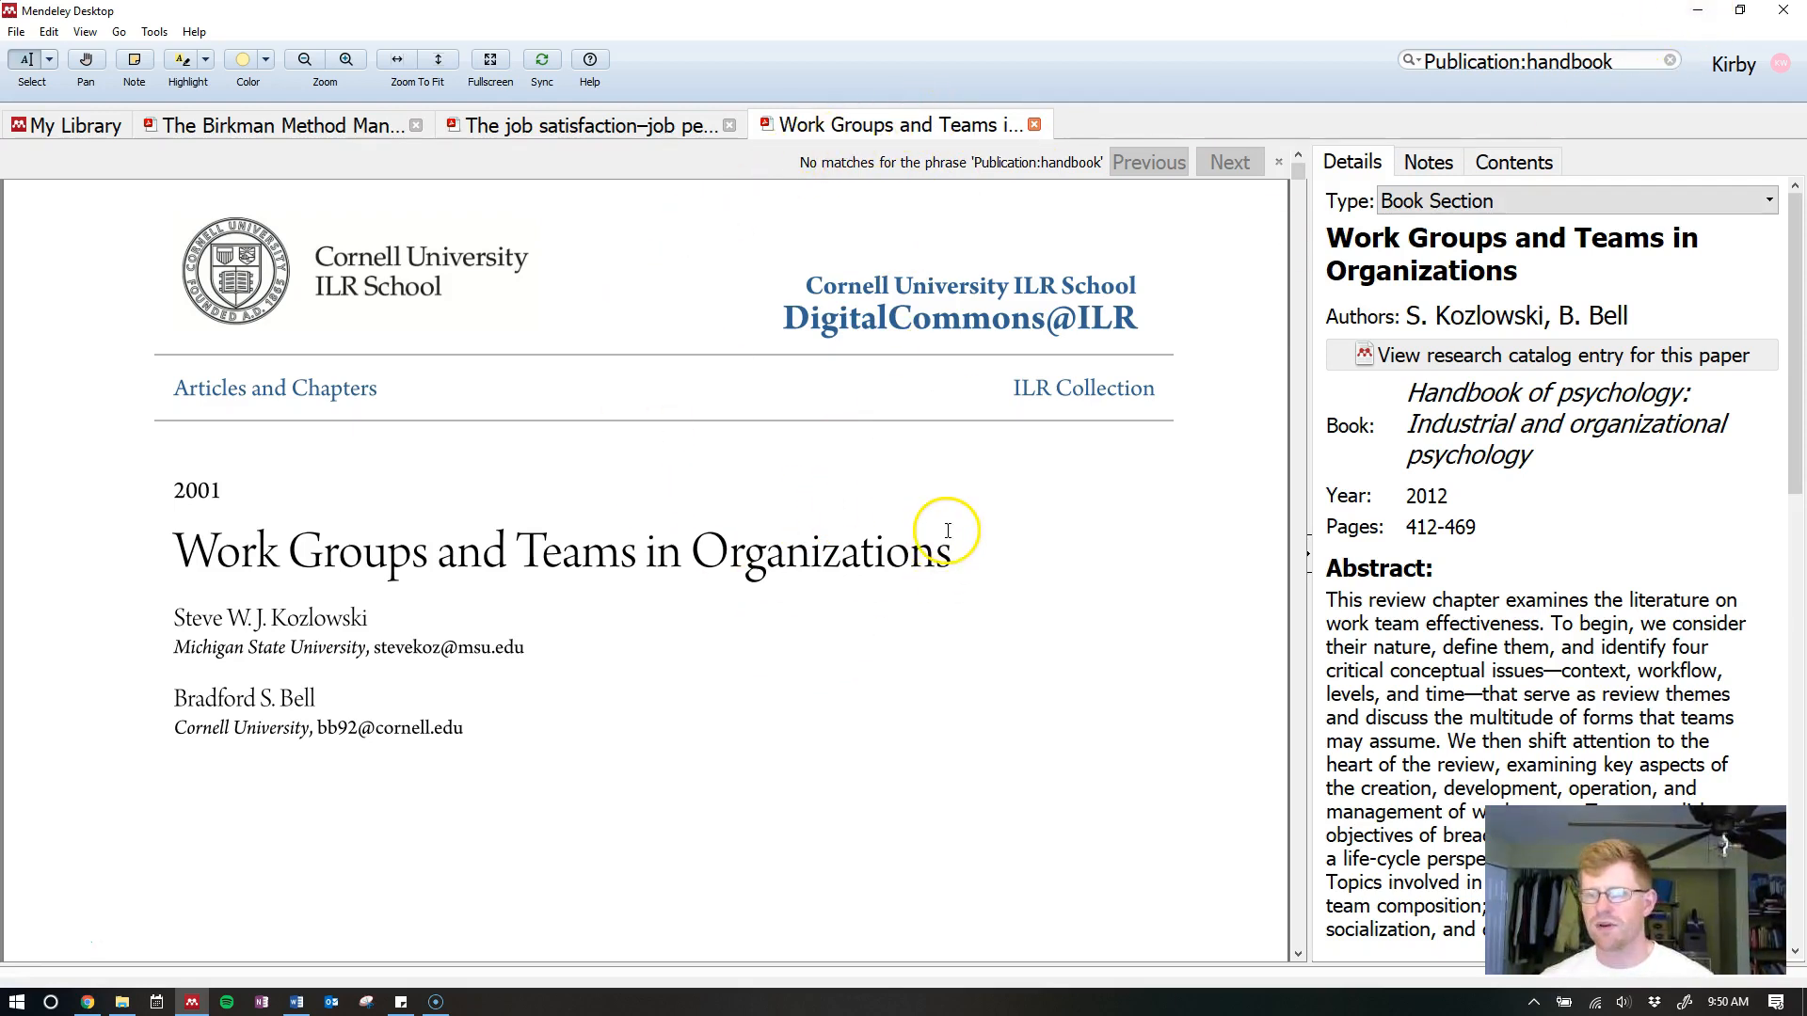
click(612, 137)
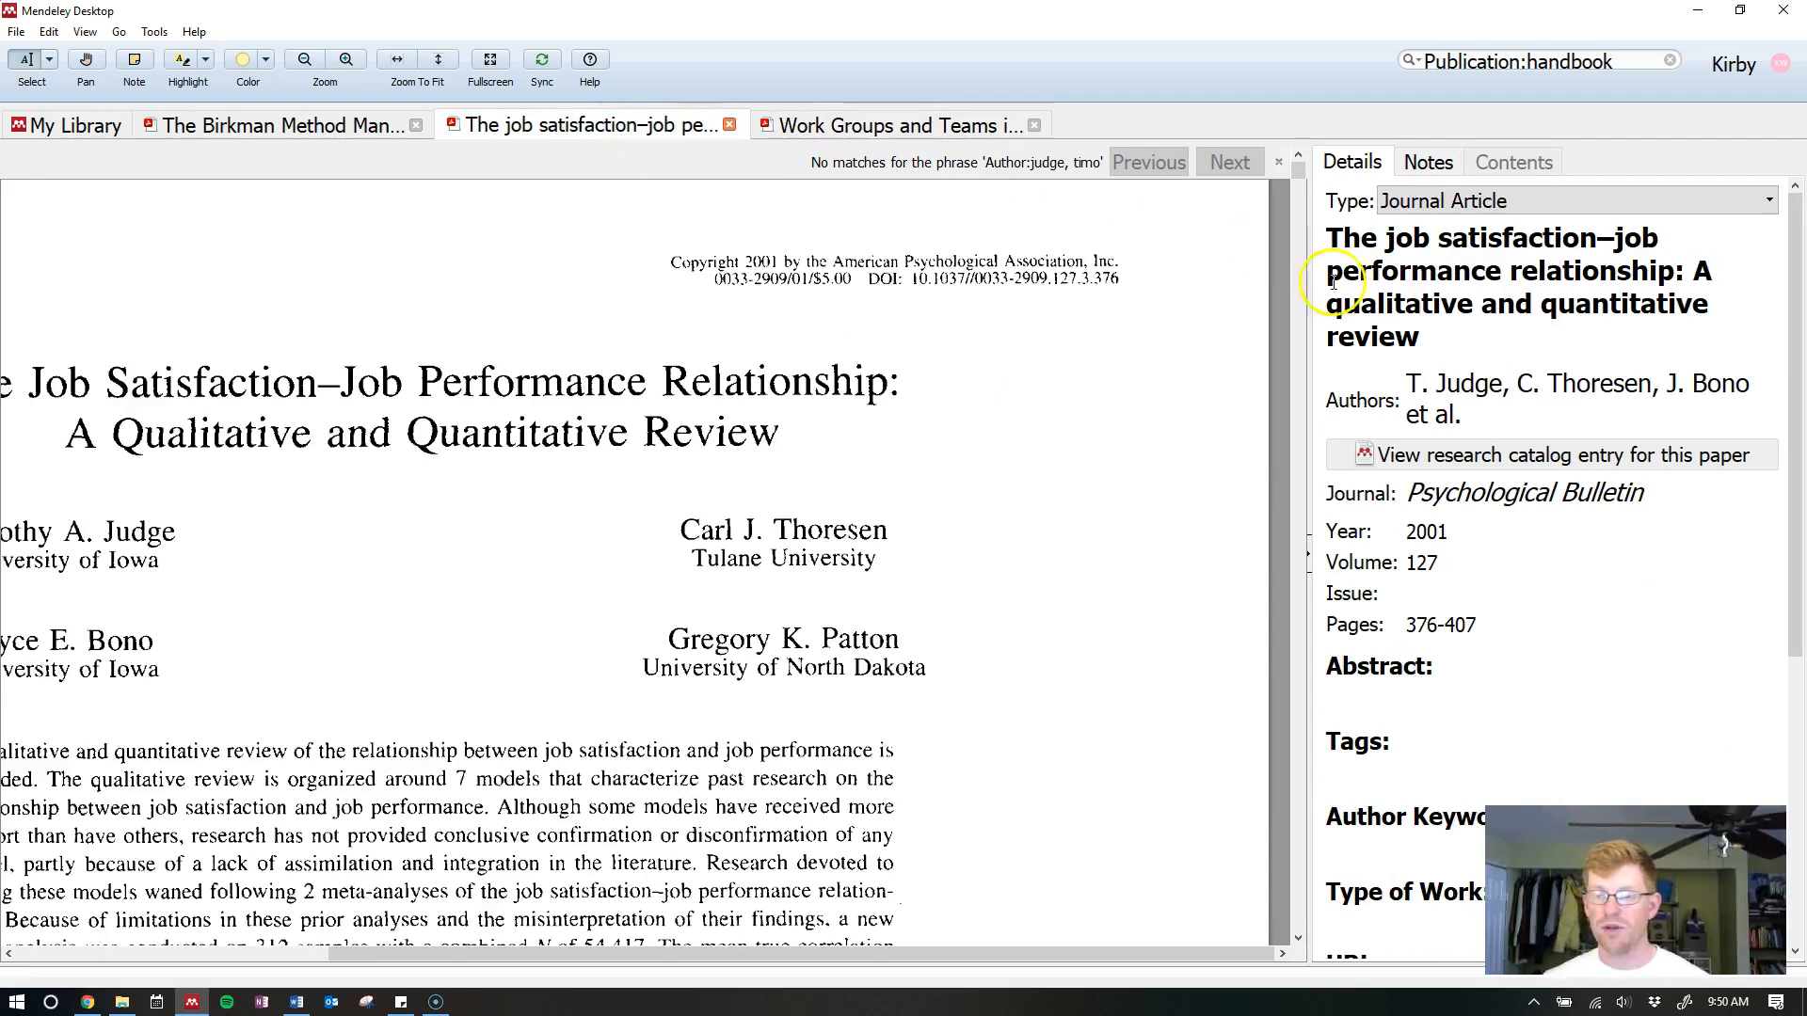
scroll(1483, 668, down, 2)
scroll(1477, 686, up, 2)
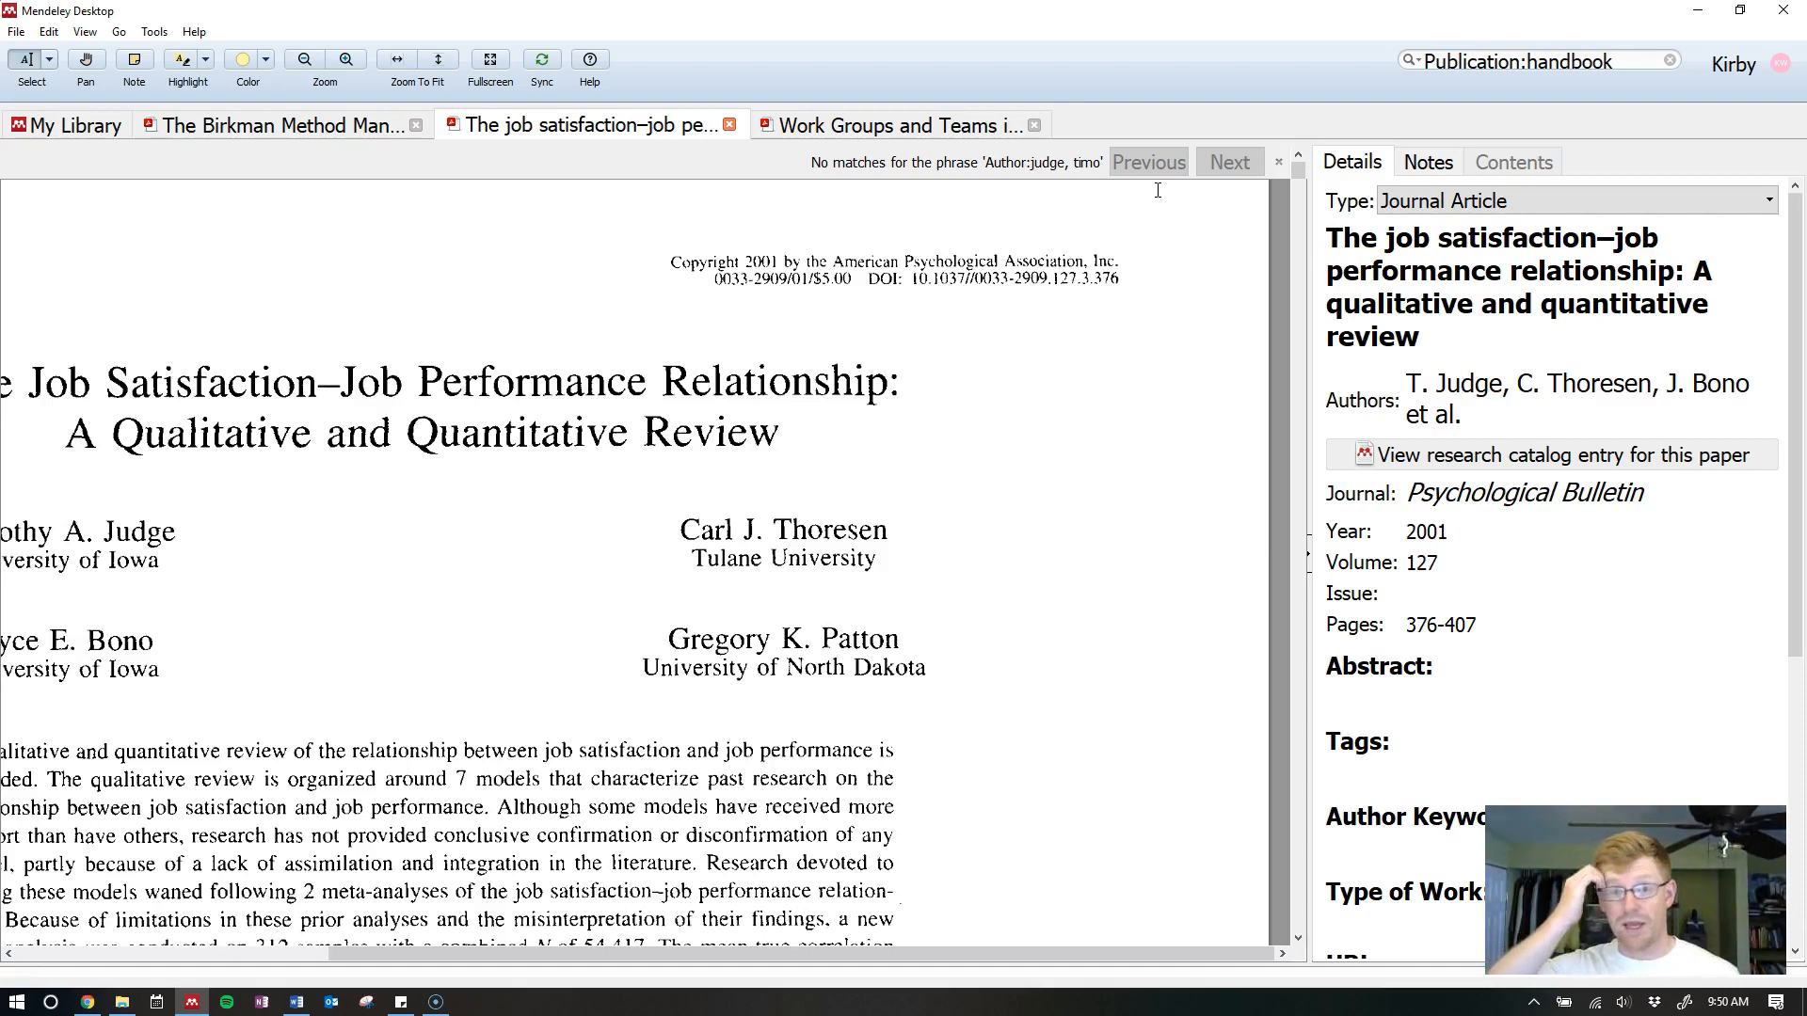
Close the Work Groups and Teams in Organizations tab and go back to Word
click(950, 125)
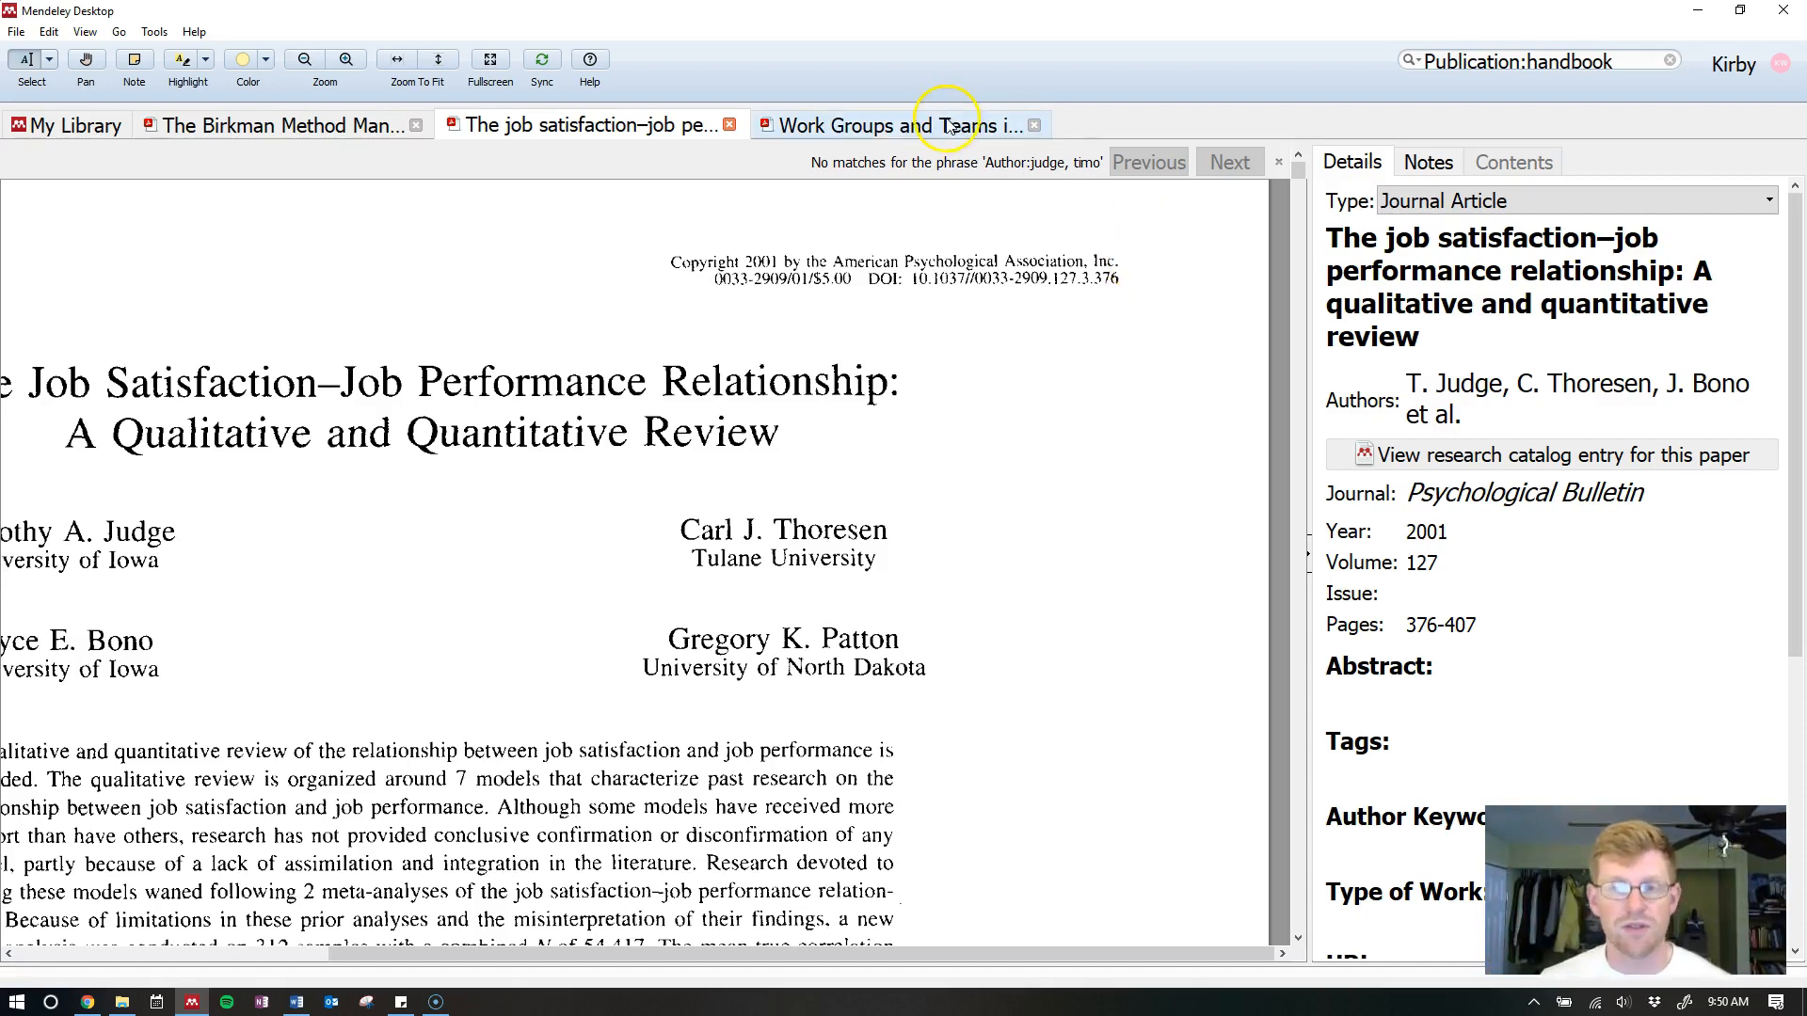
scroll(807, 565, down, 3)
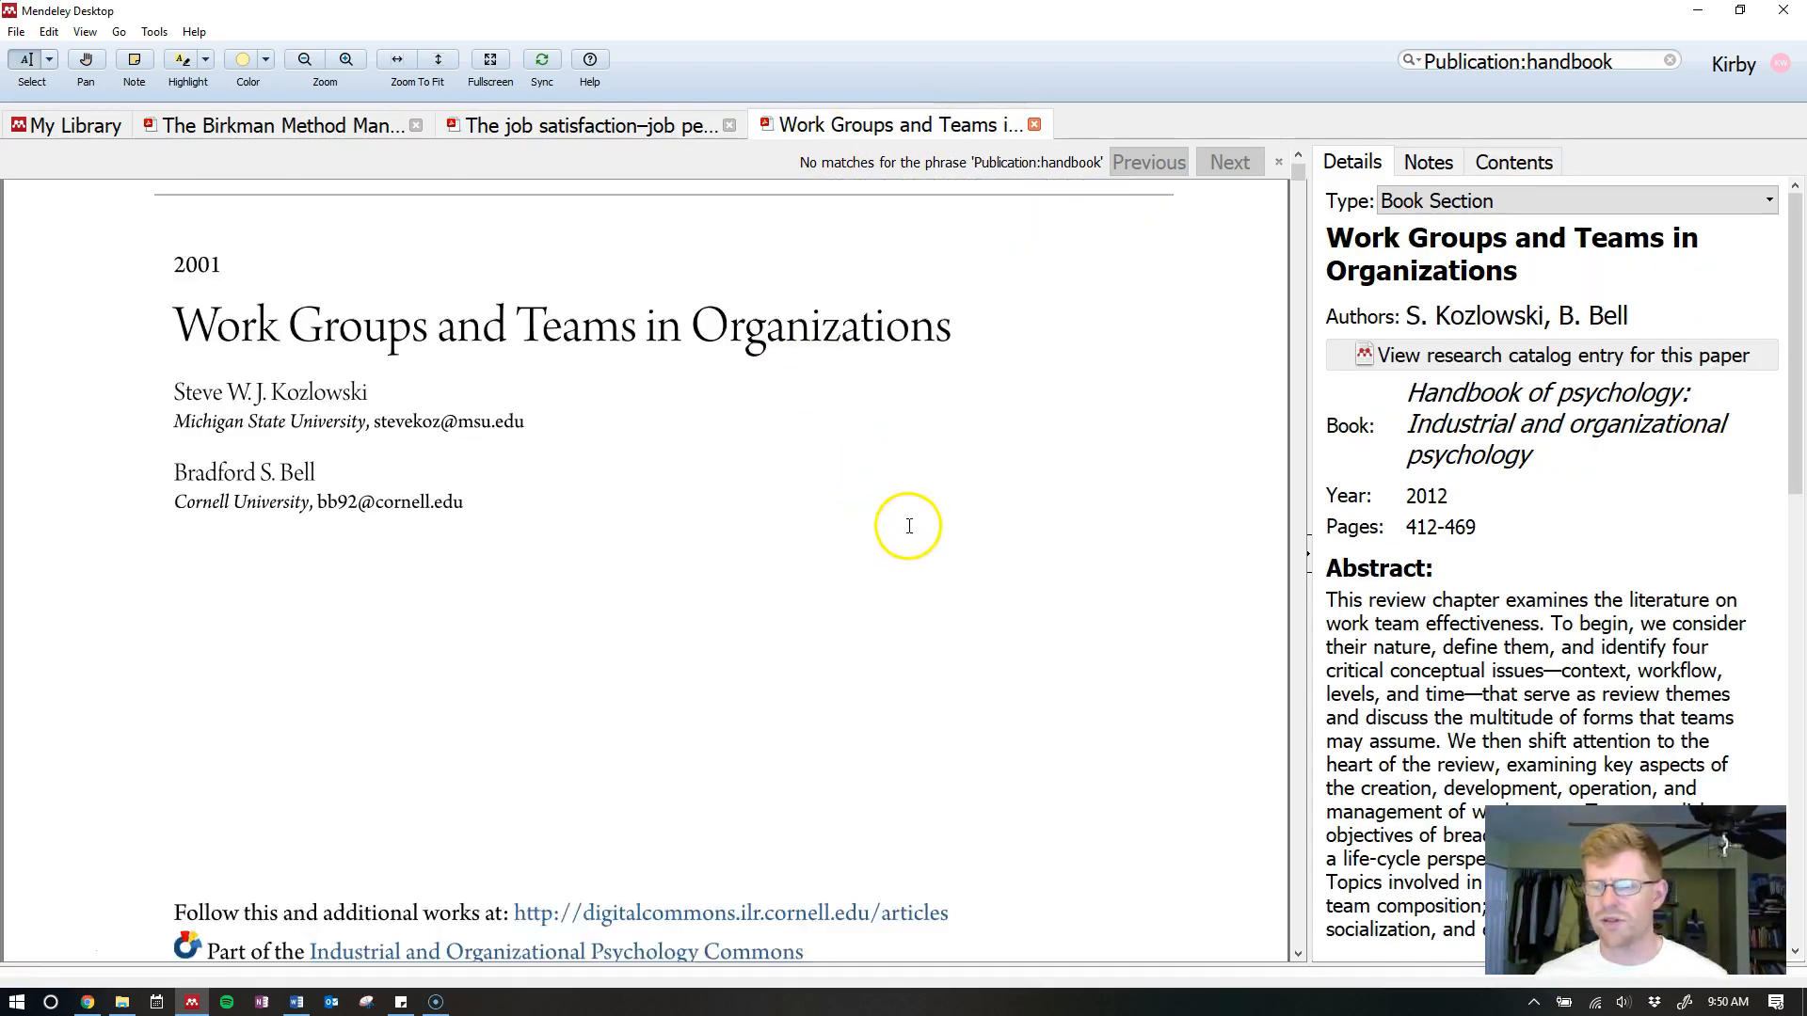
scroll(907, 524, up, 3)
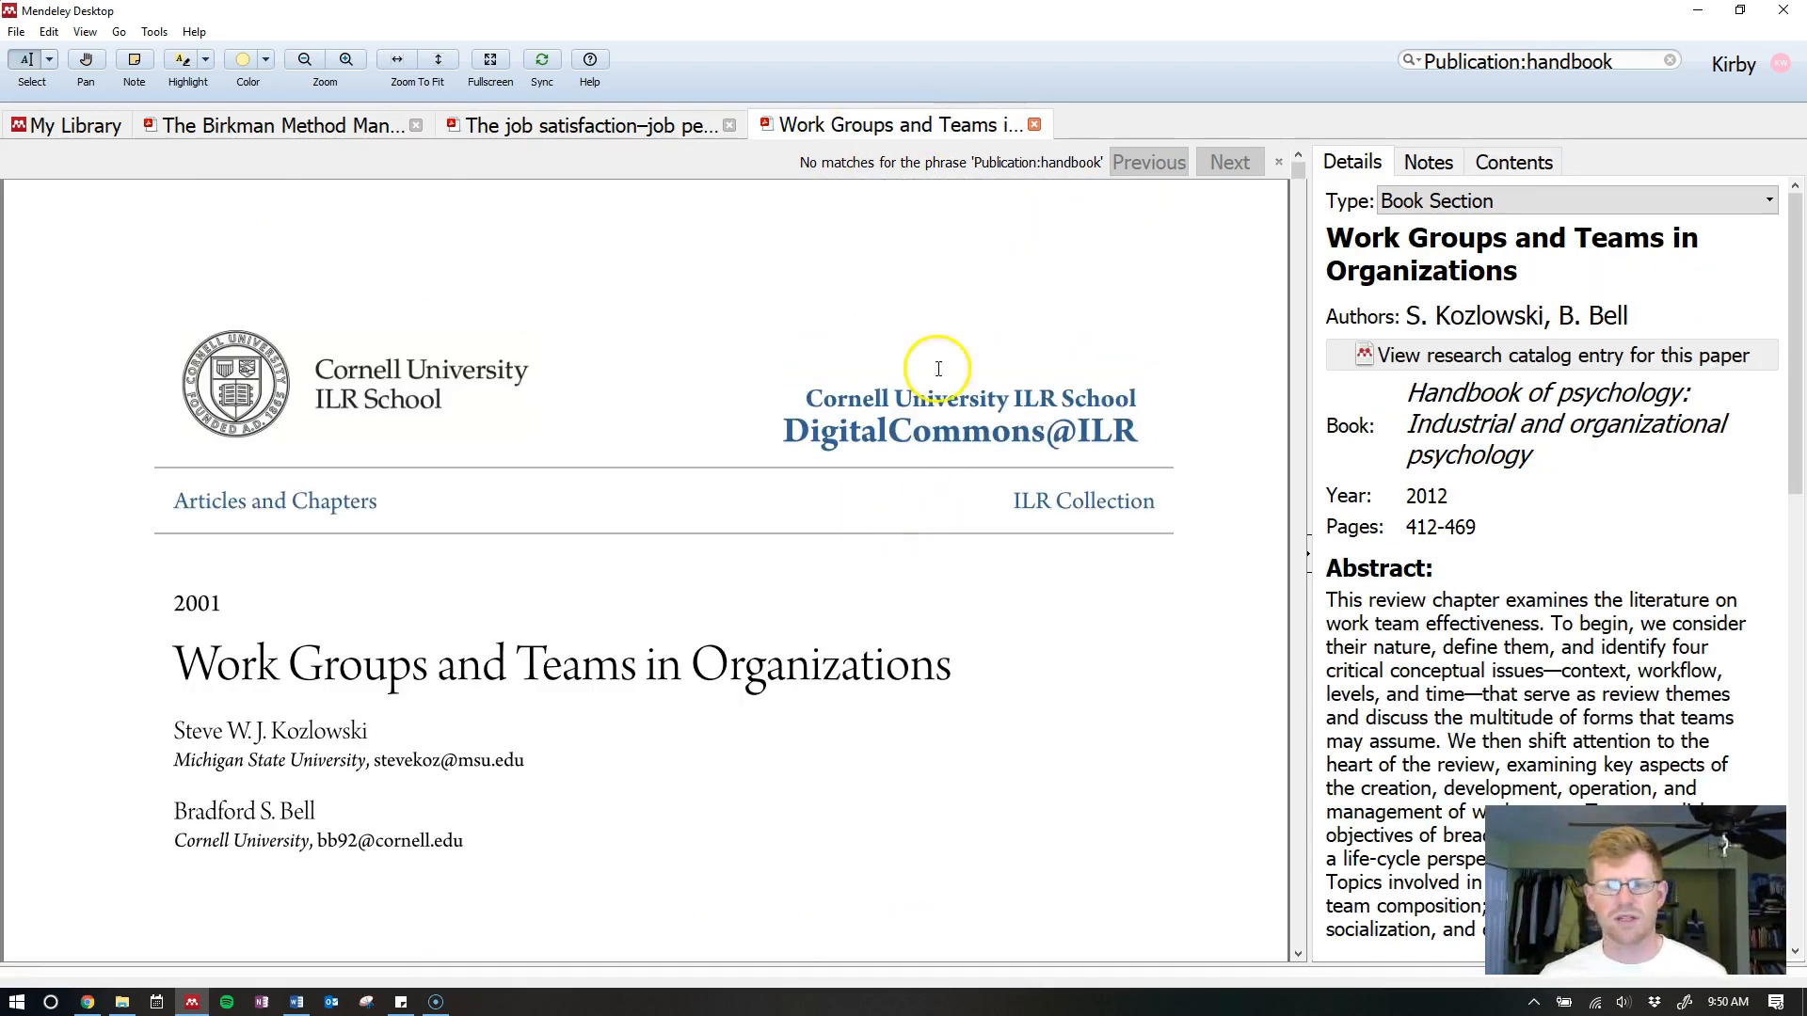
click(1034, 125)
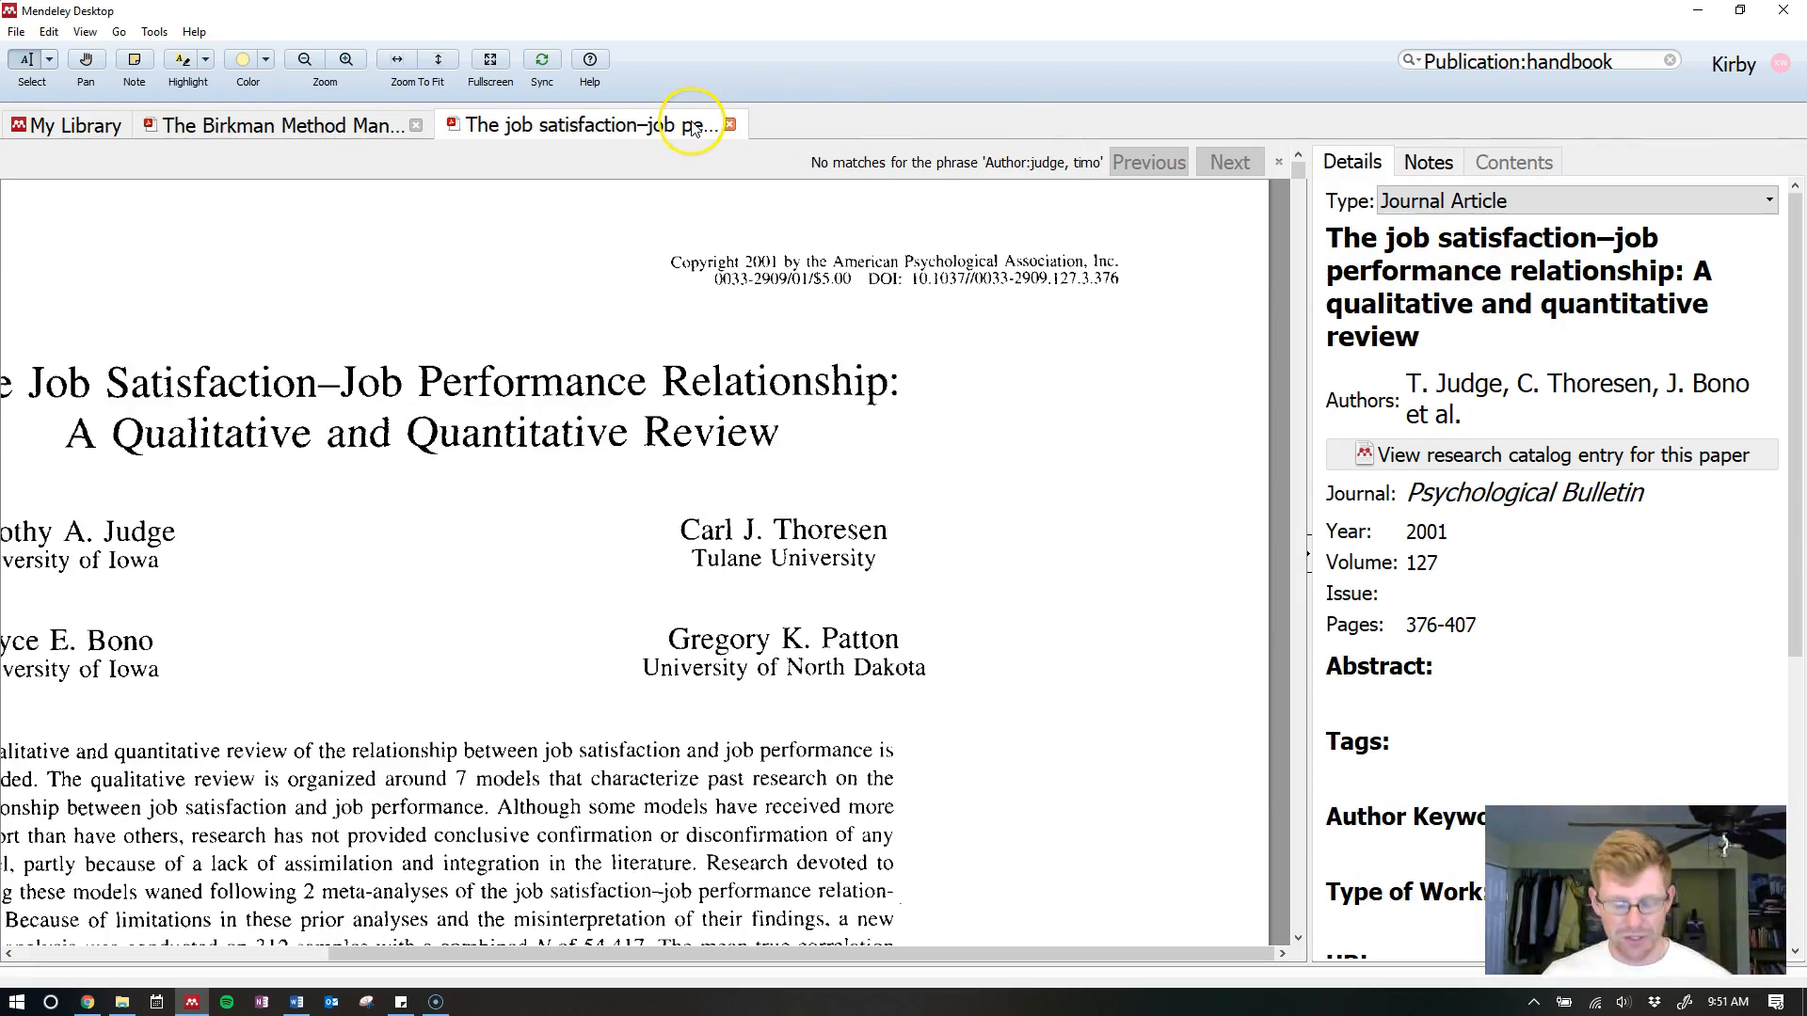
key(alt+Tab)
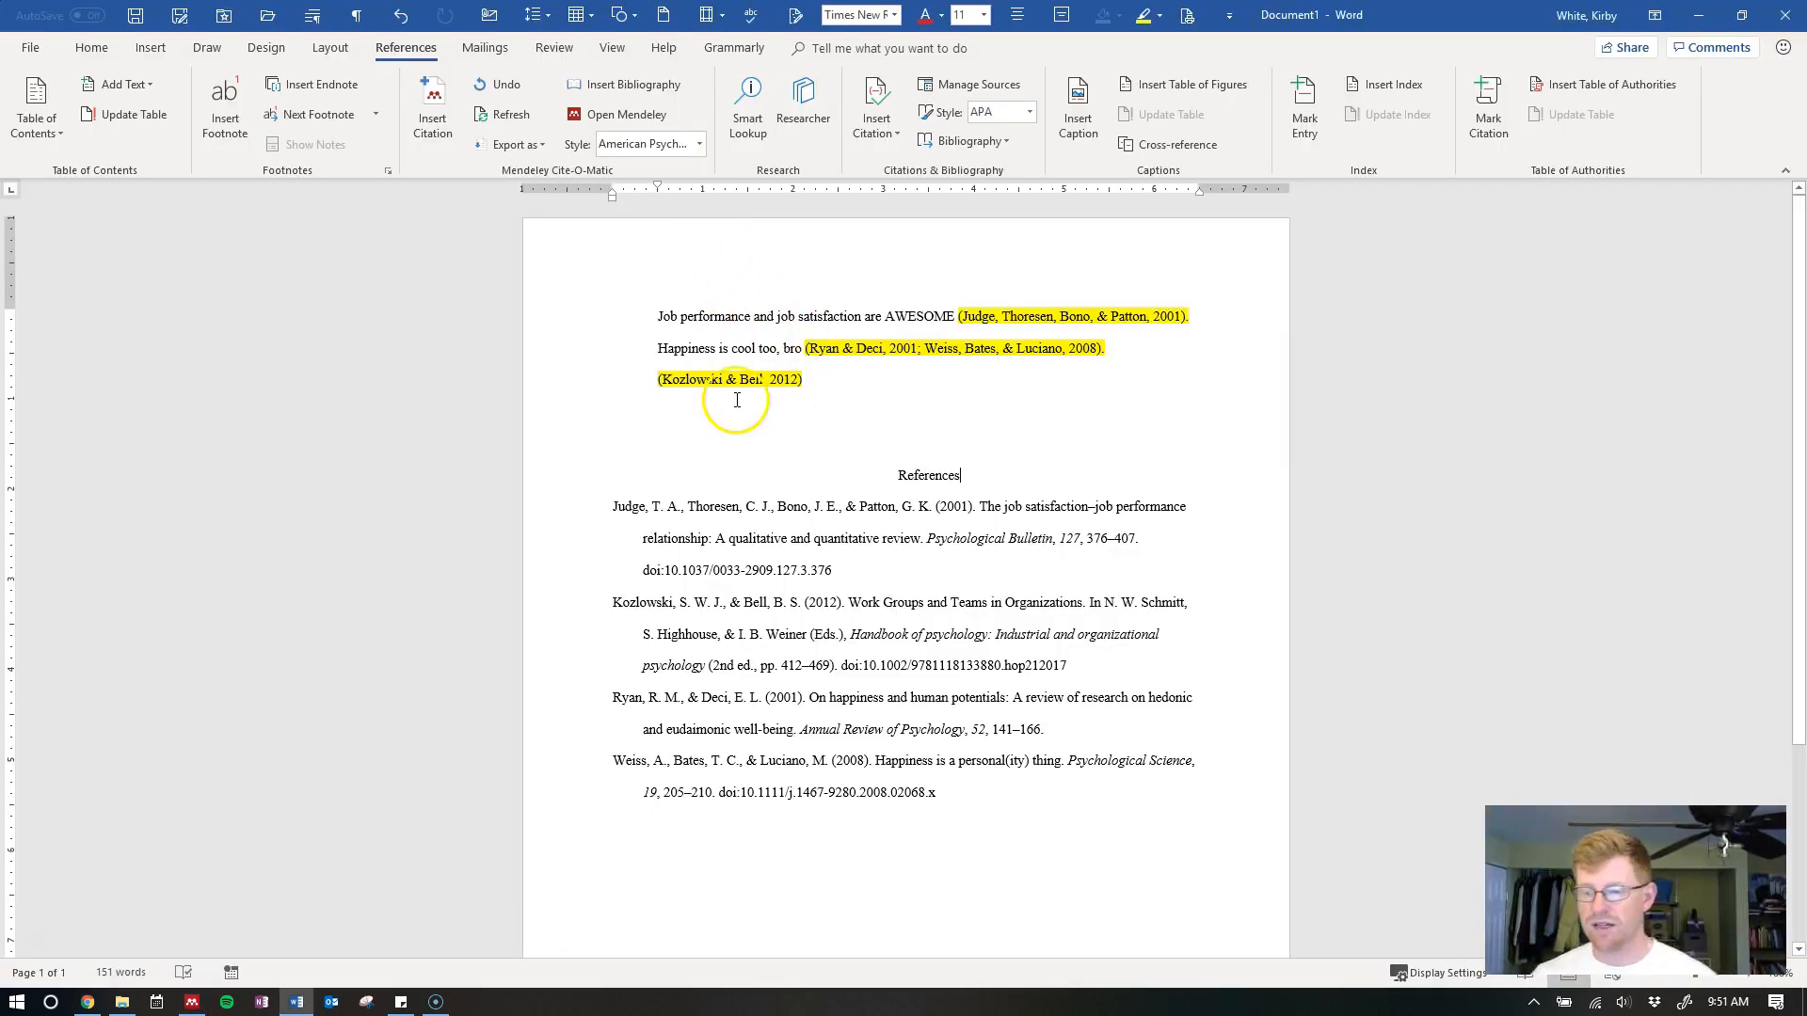
click(1020, 383)
click(689, 151)
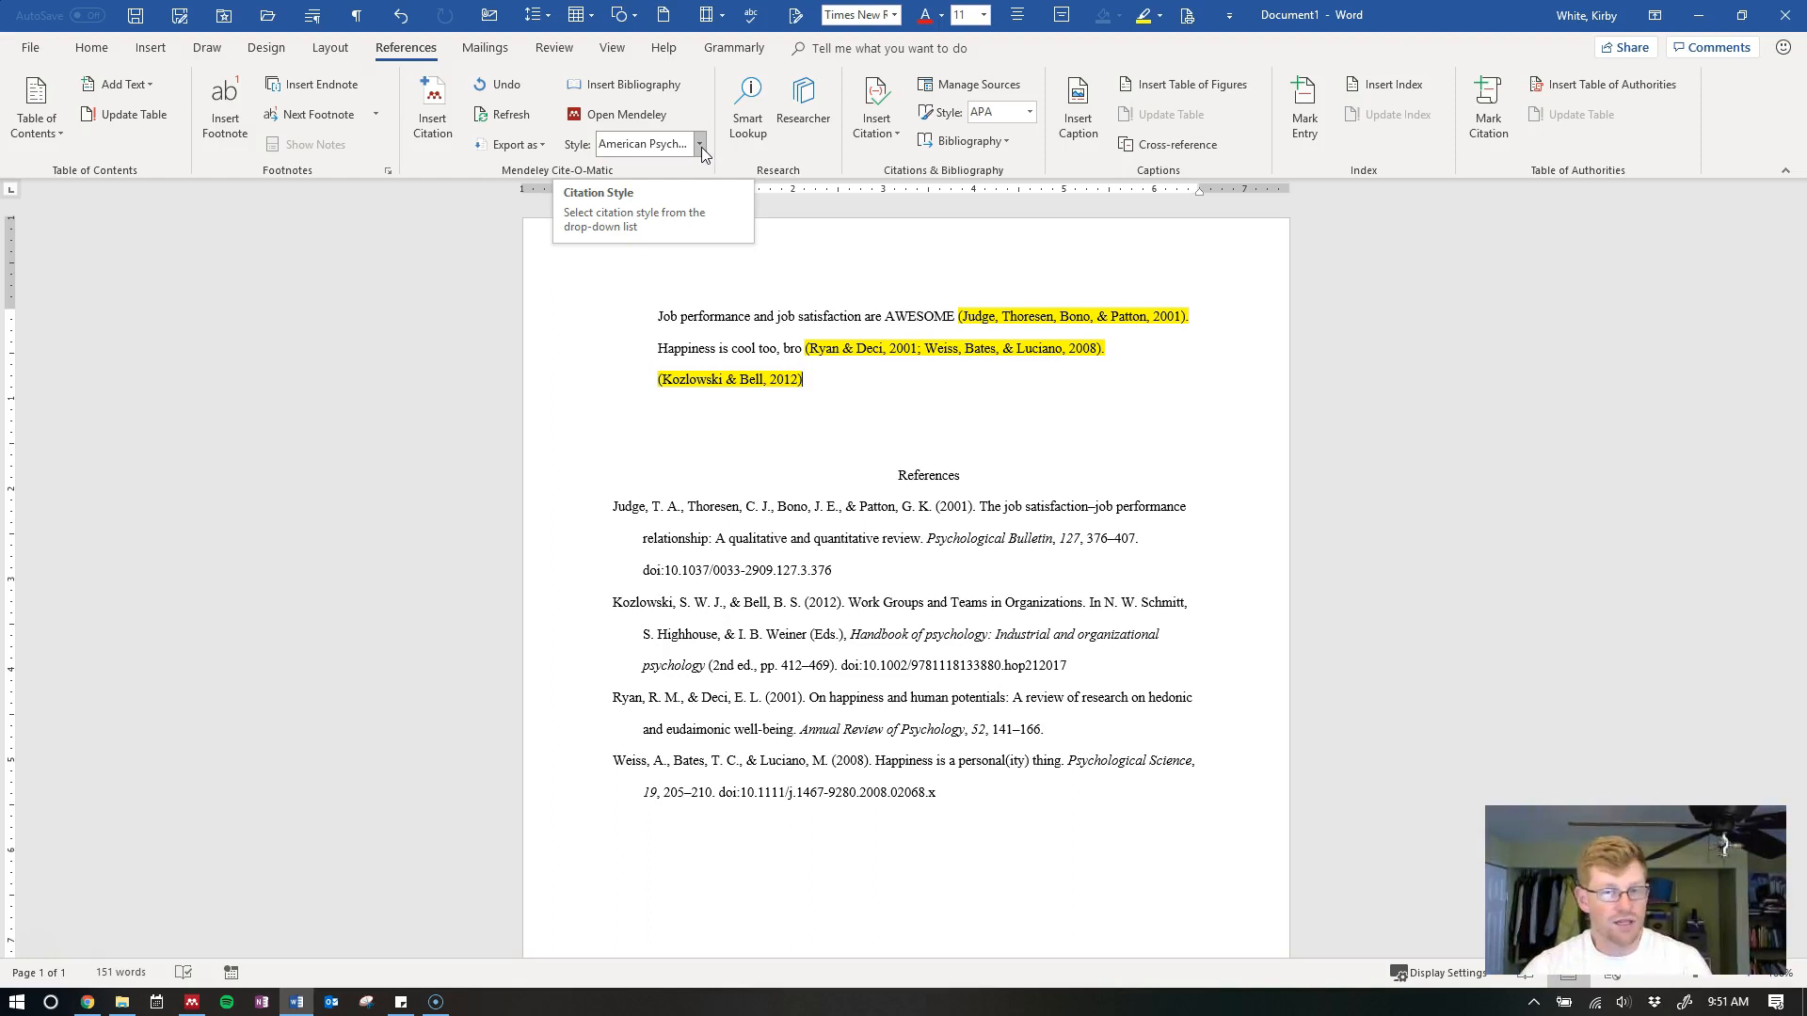
Switch the citation style to American Psychological Association 6th edition and check the DOI links
click(702, 147)
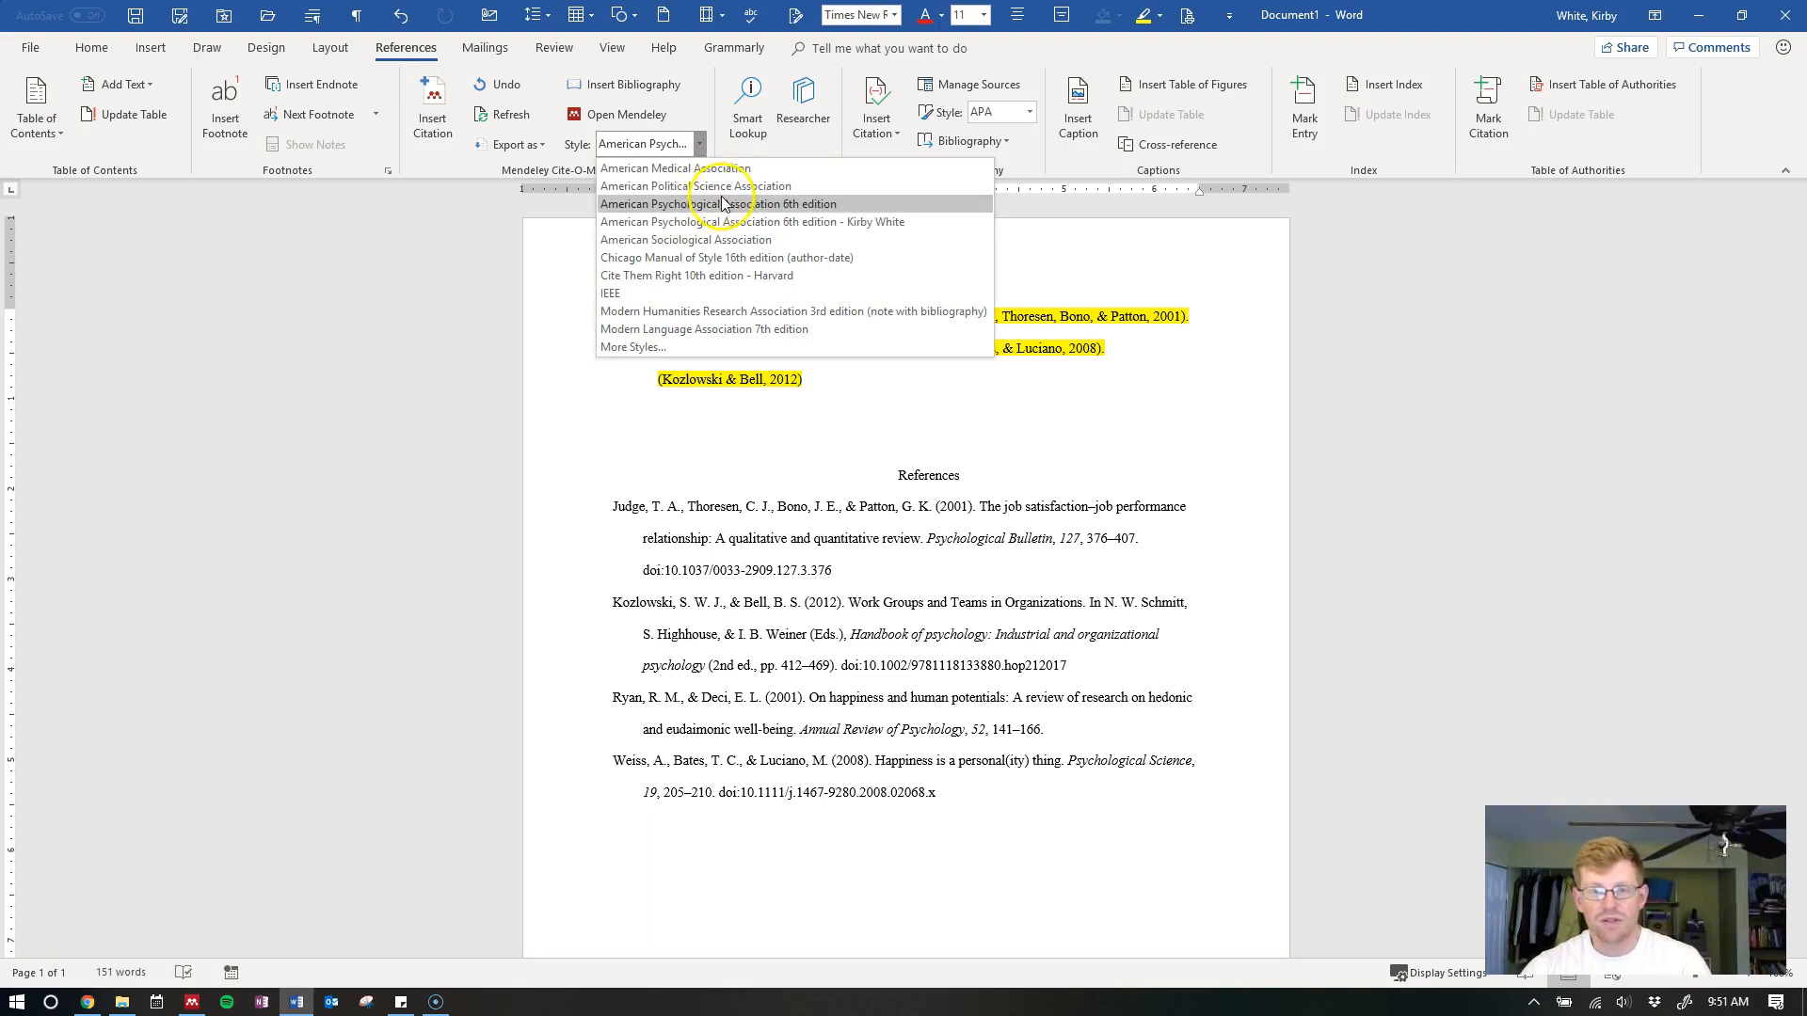
click(843, 203)
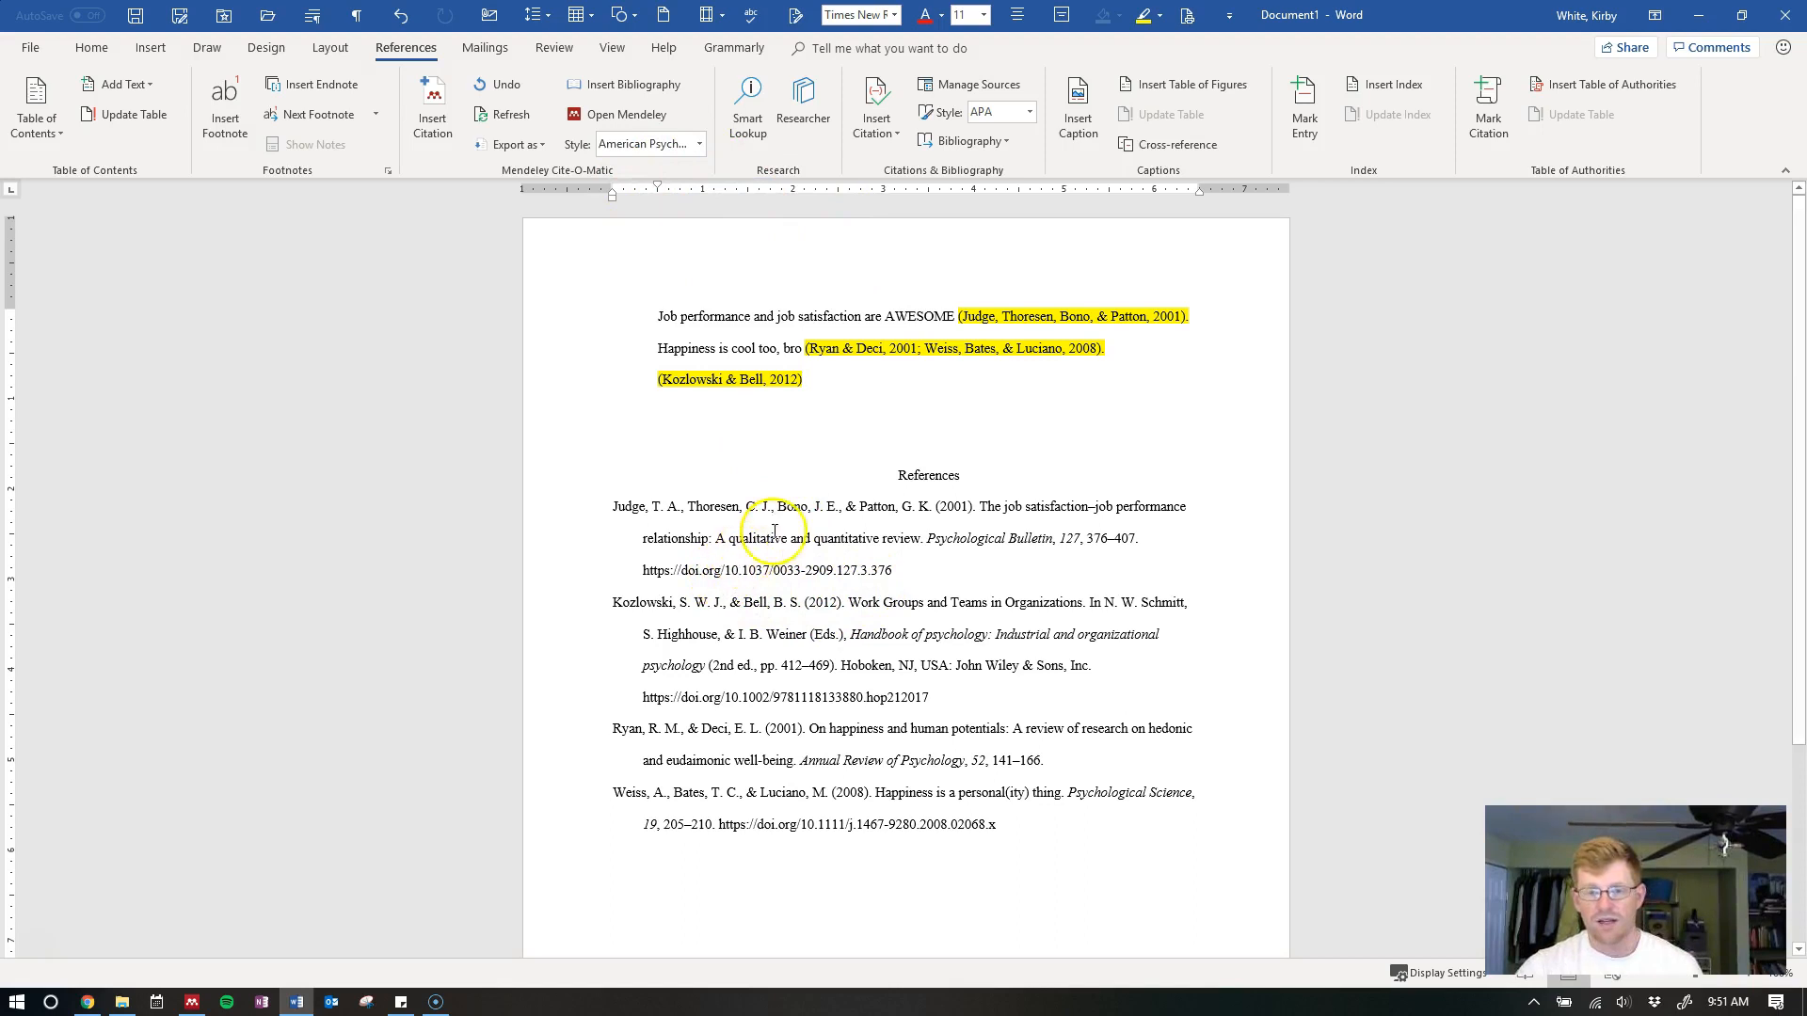
scroll(819, 541, down, 2)
scroll(796, 558, up, 1)
scroll(795, 558, up, 2)
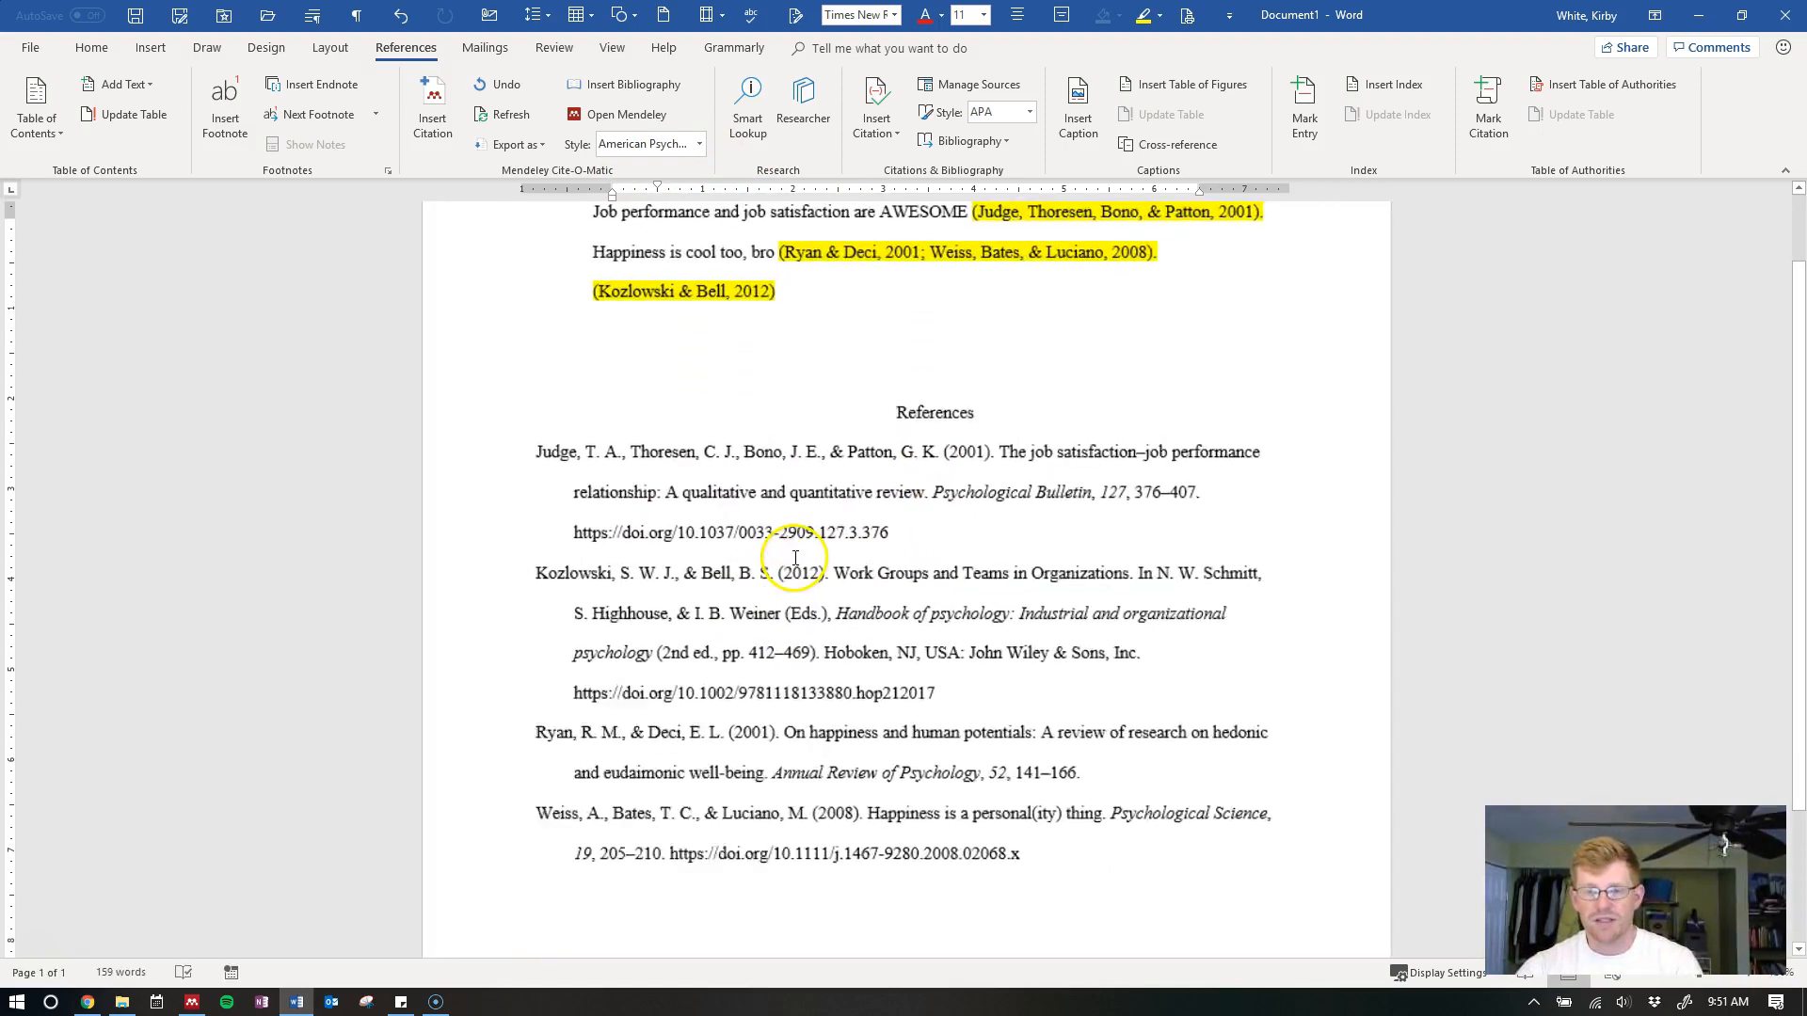
scroll(790, 566, down, 1)
scroll(791, 568, down, 2)
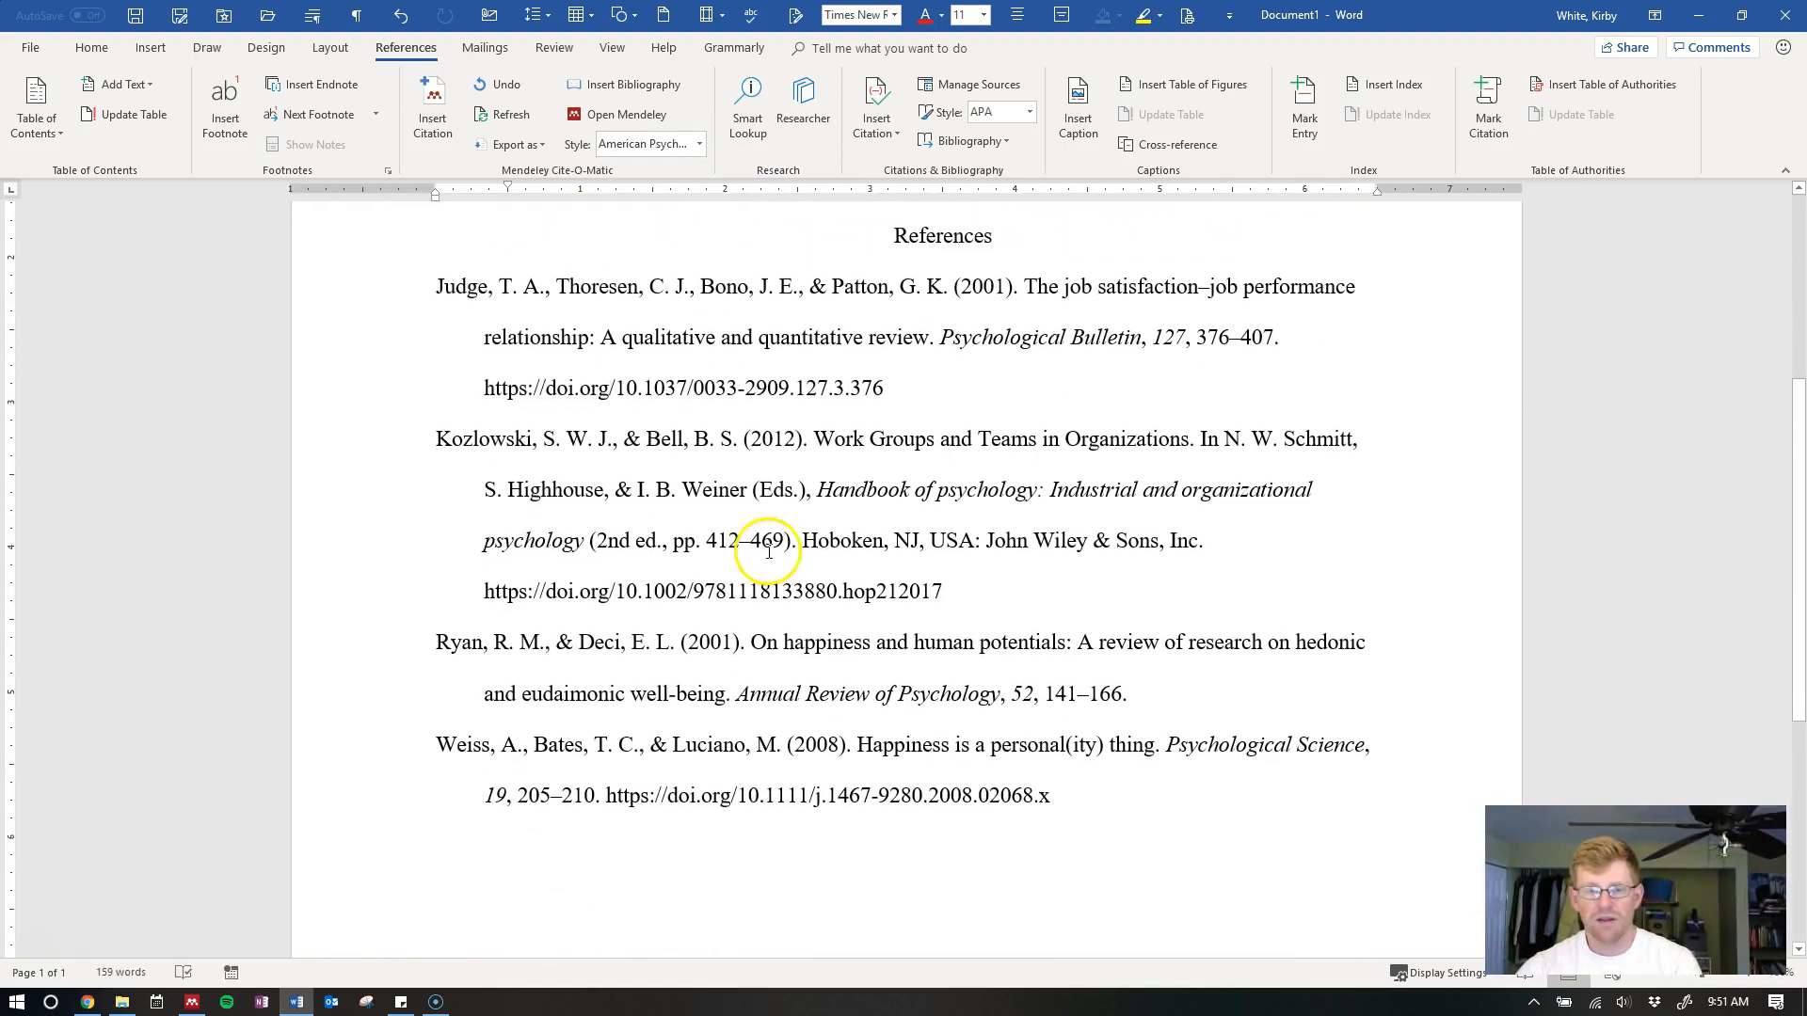
drag(485, 387, 618, 389)
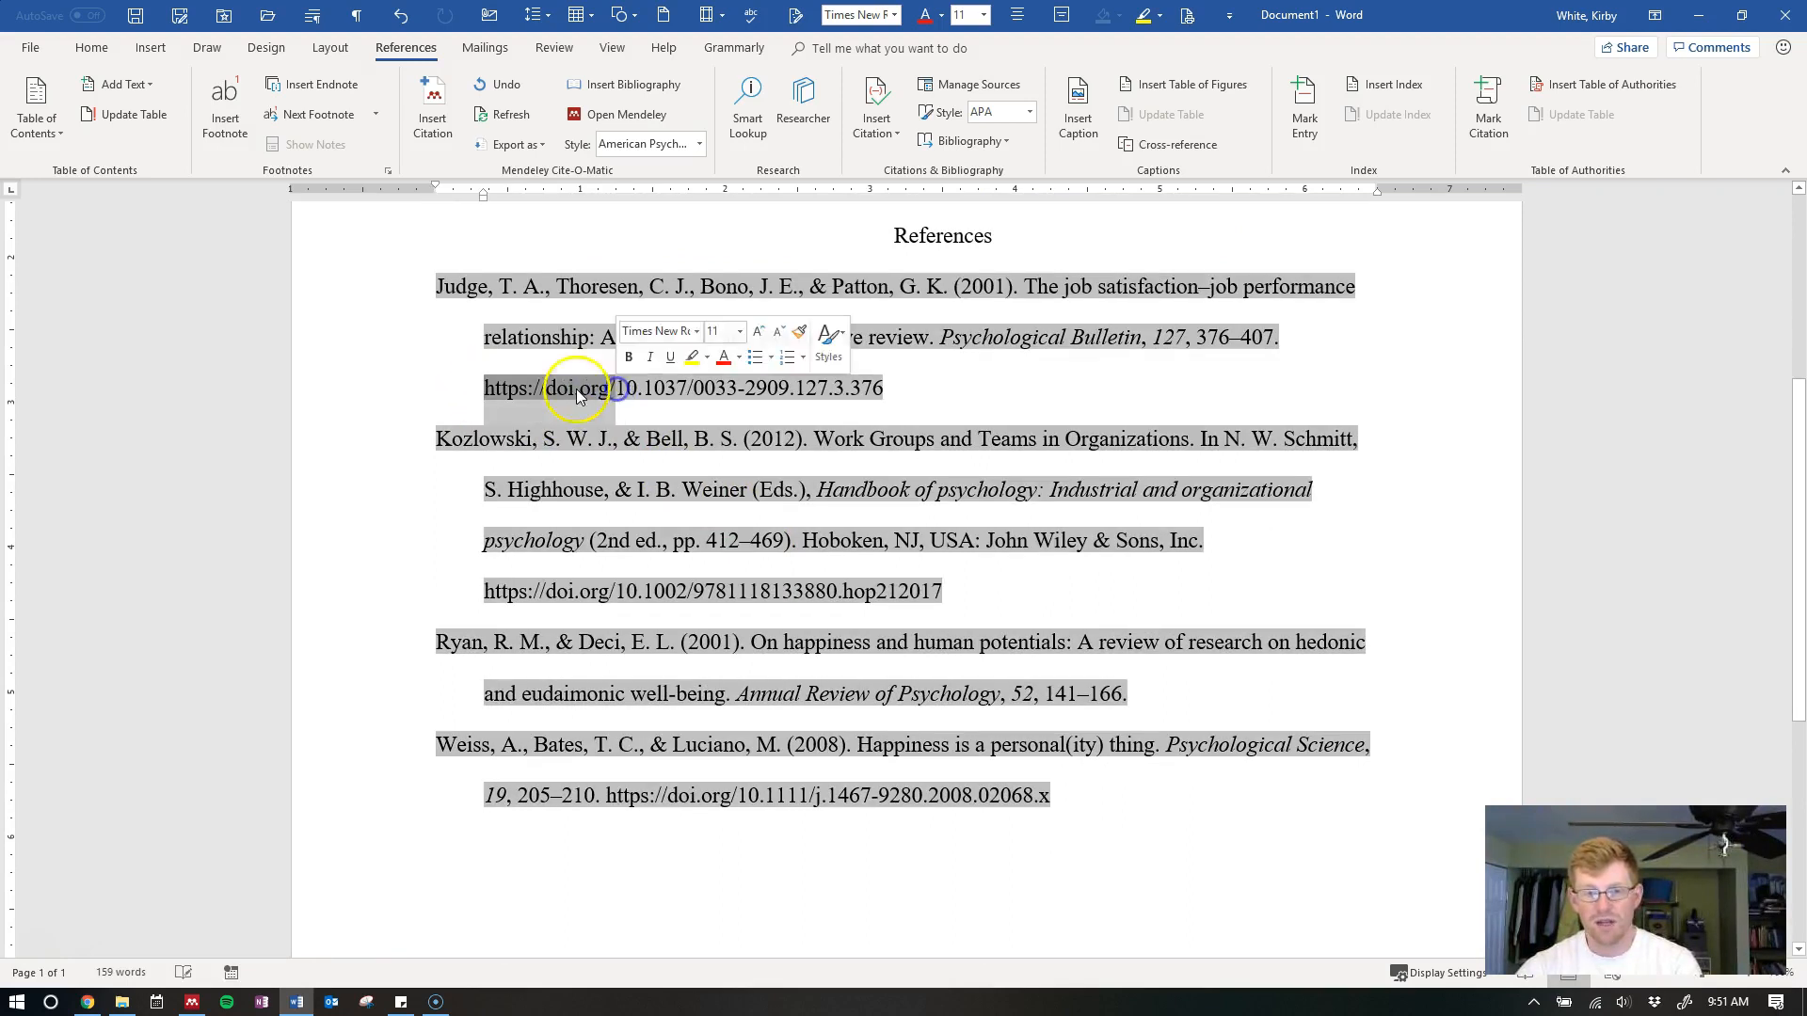
click(876, 233)
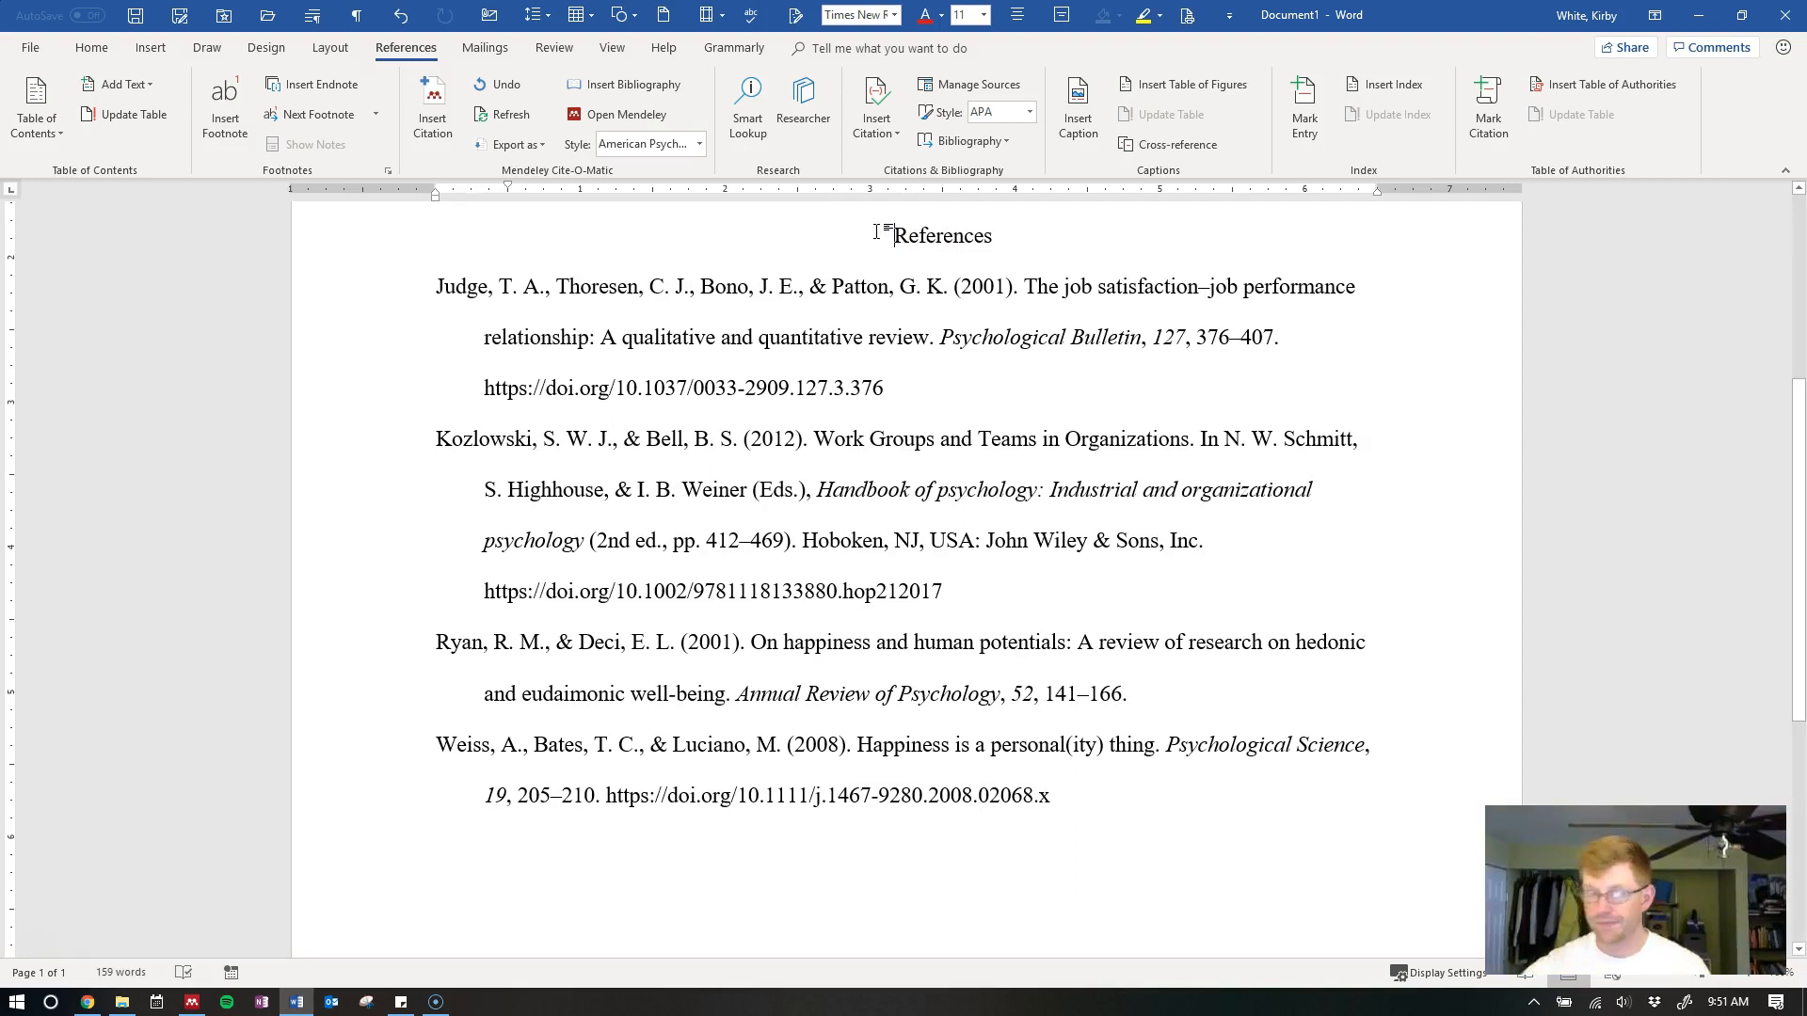
scroll(1076, 510, up, 2)
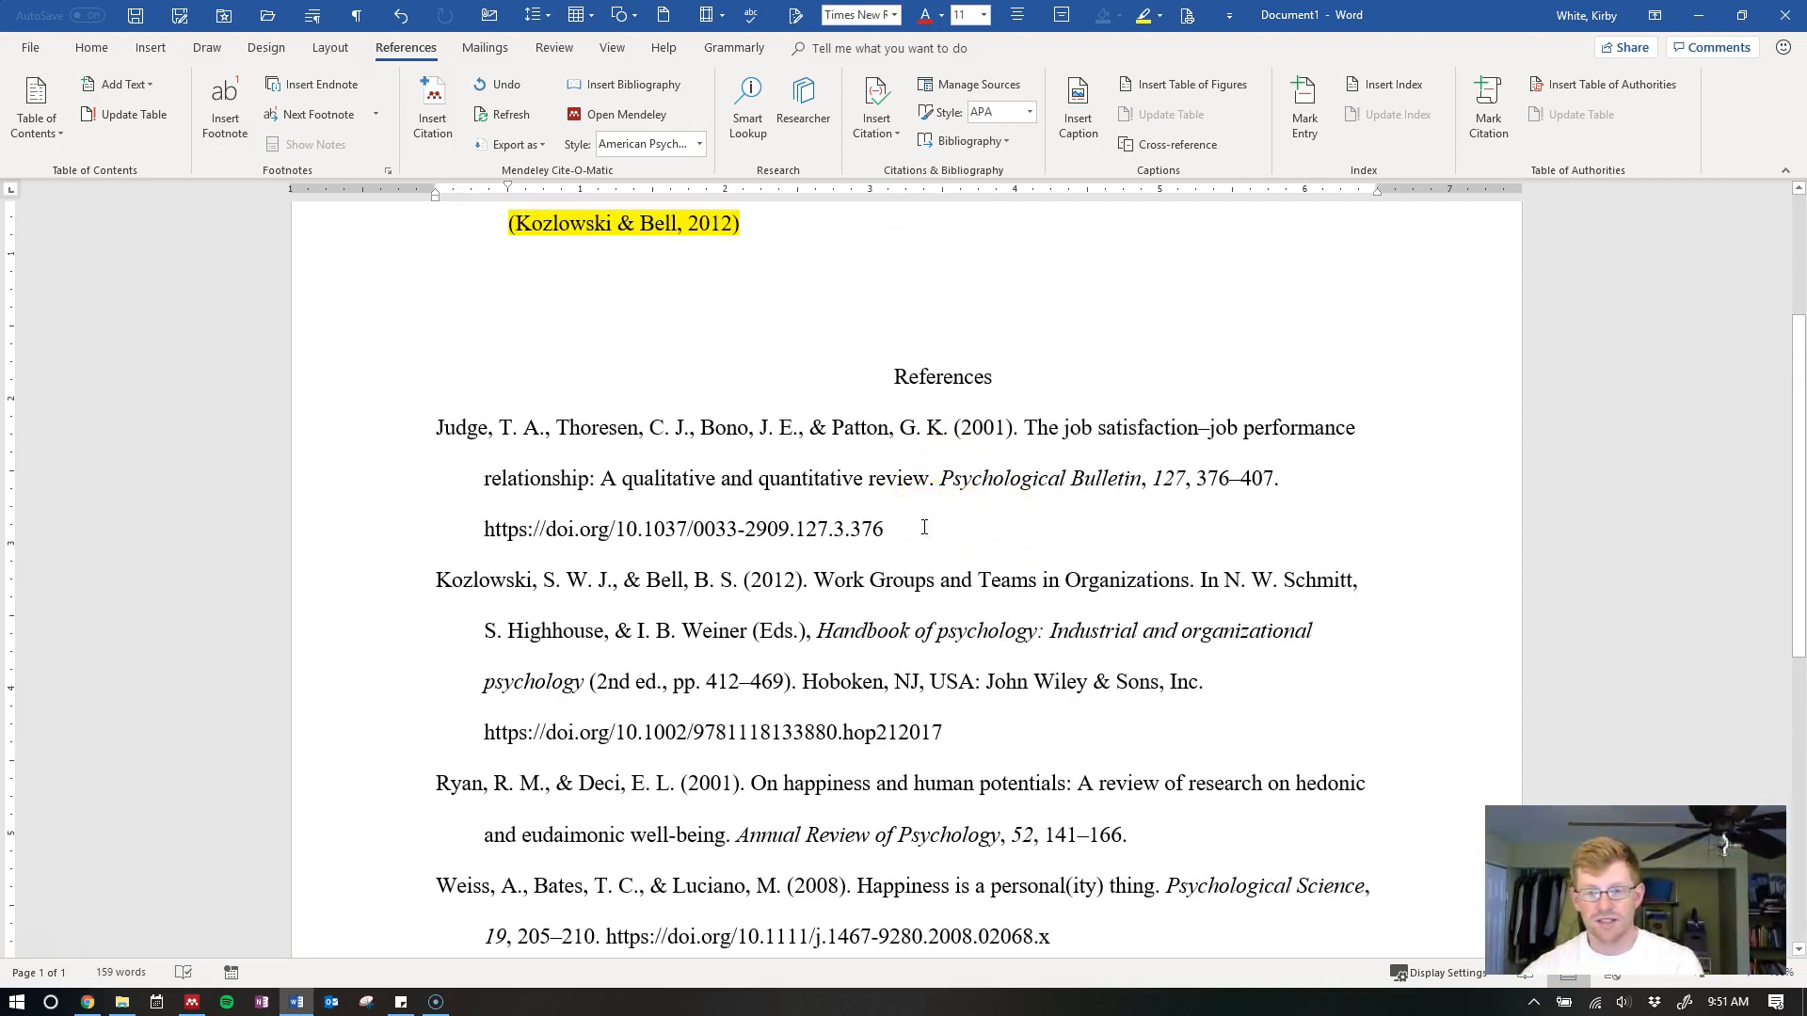
scroll(942, 510, down, 1)
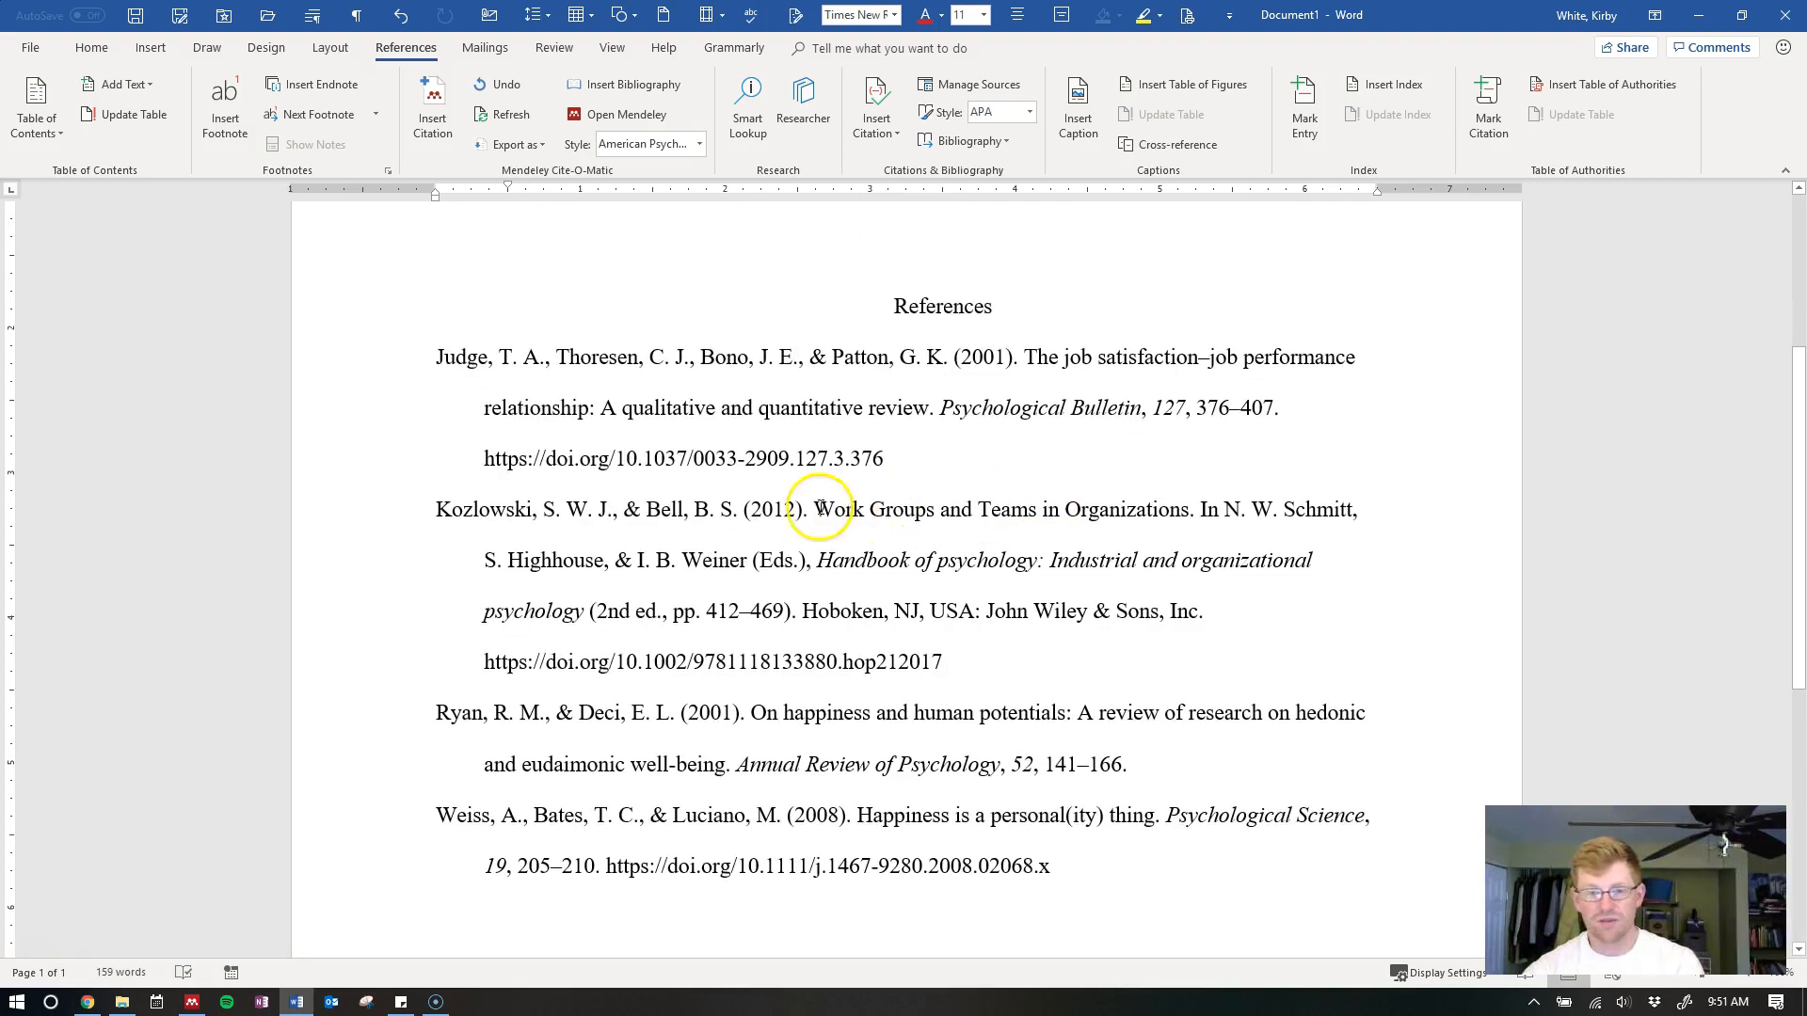
click(618, 454)
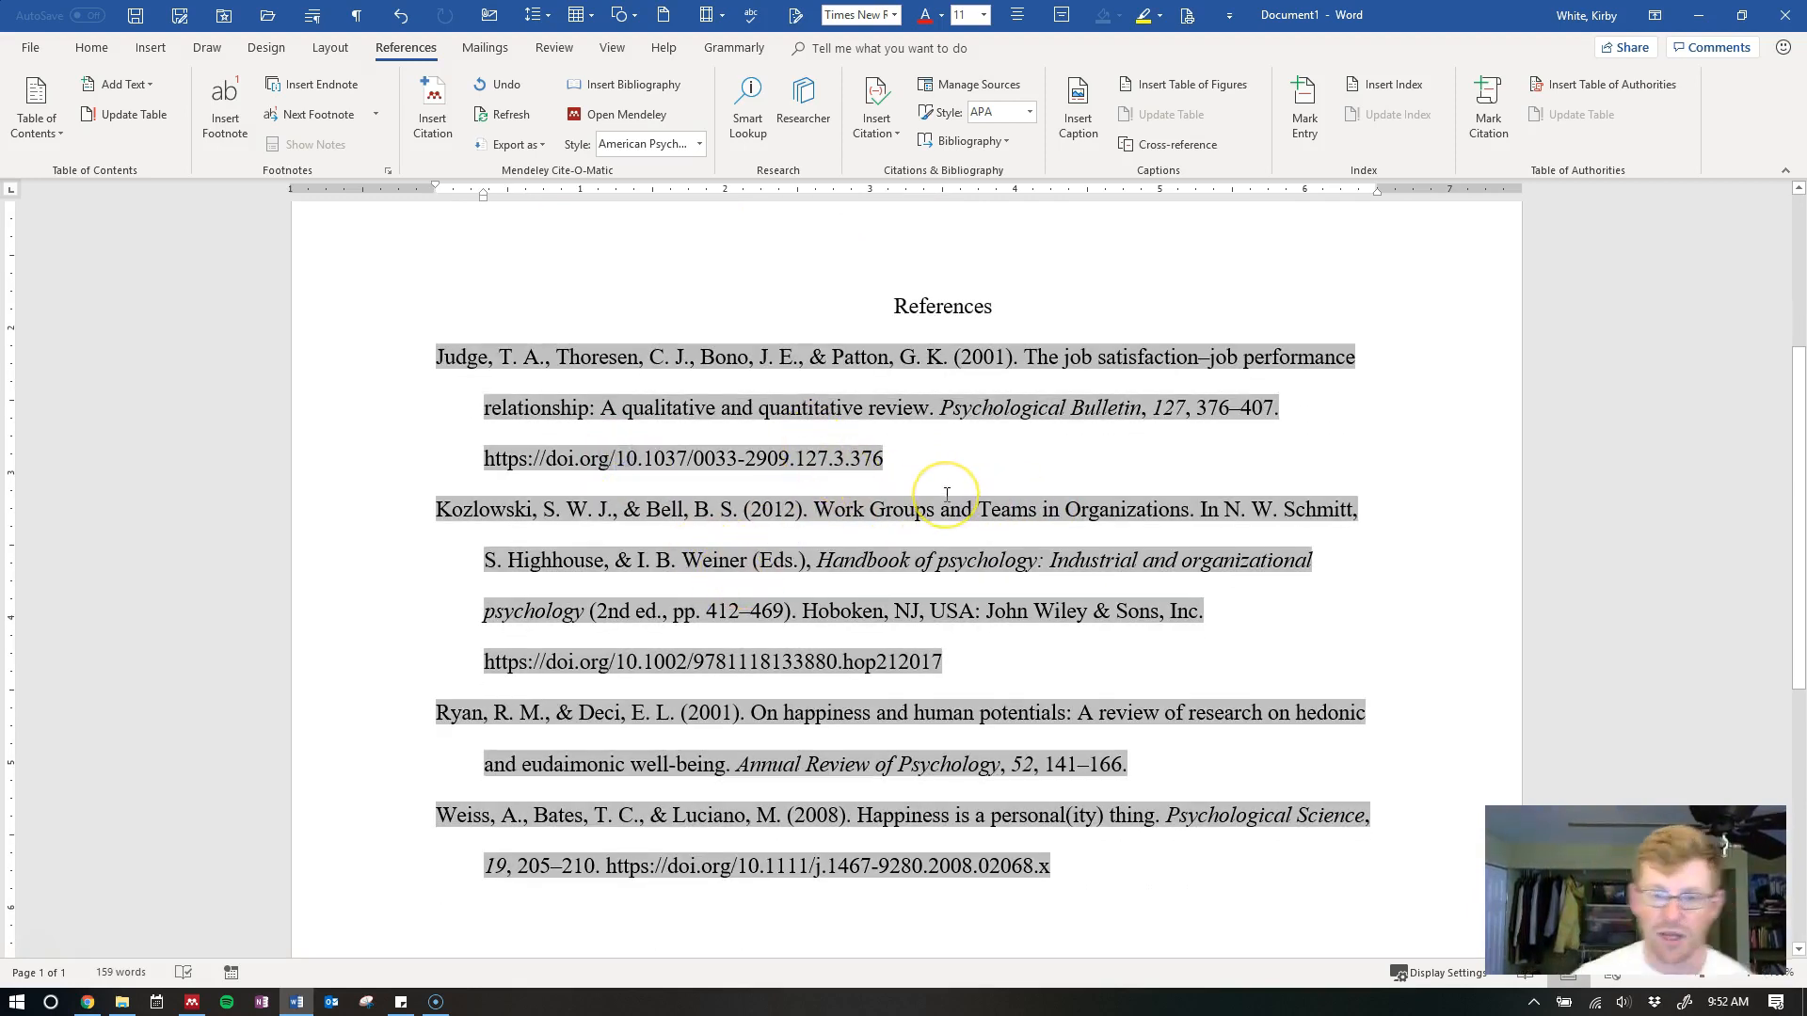
drag(484, 458, 617, 458)
text(do)
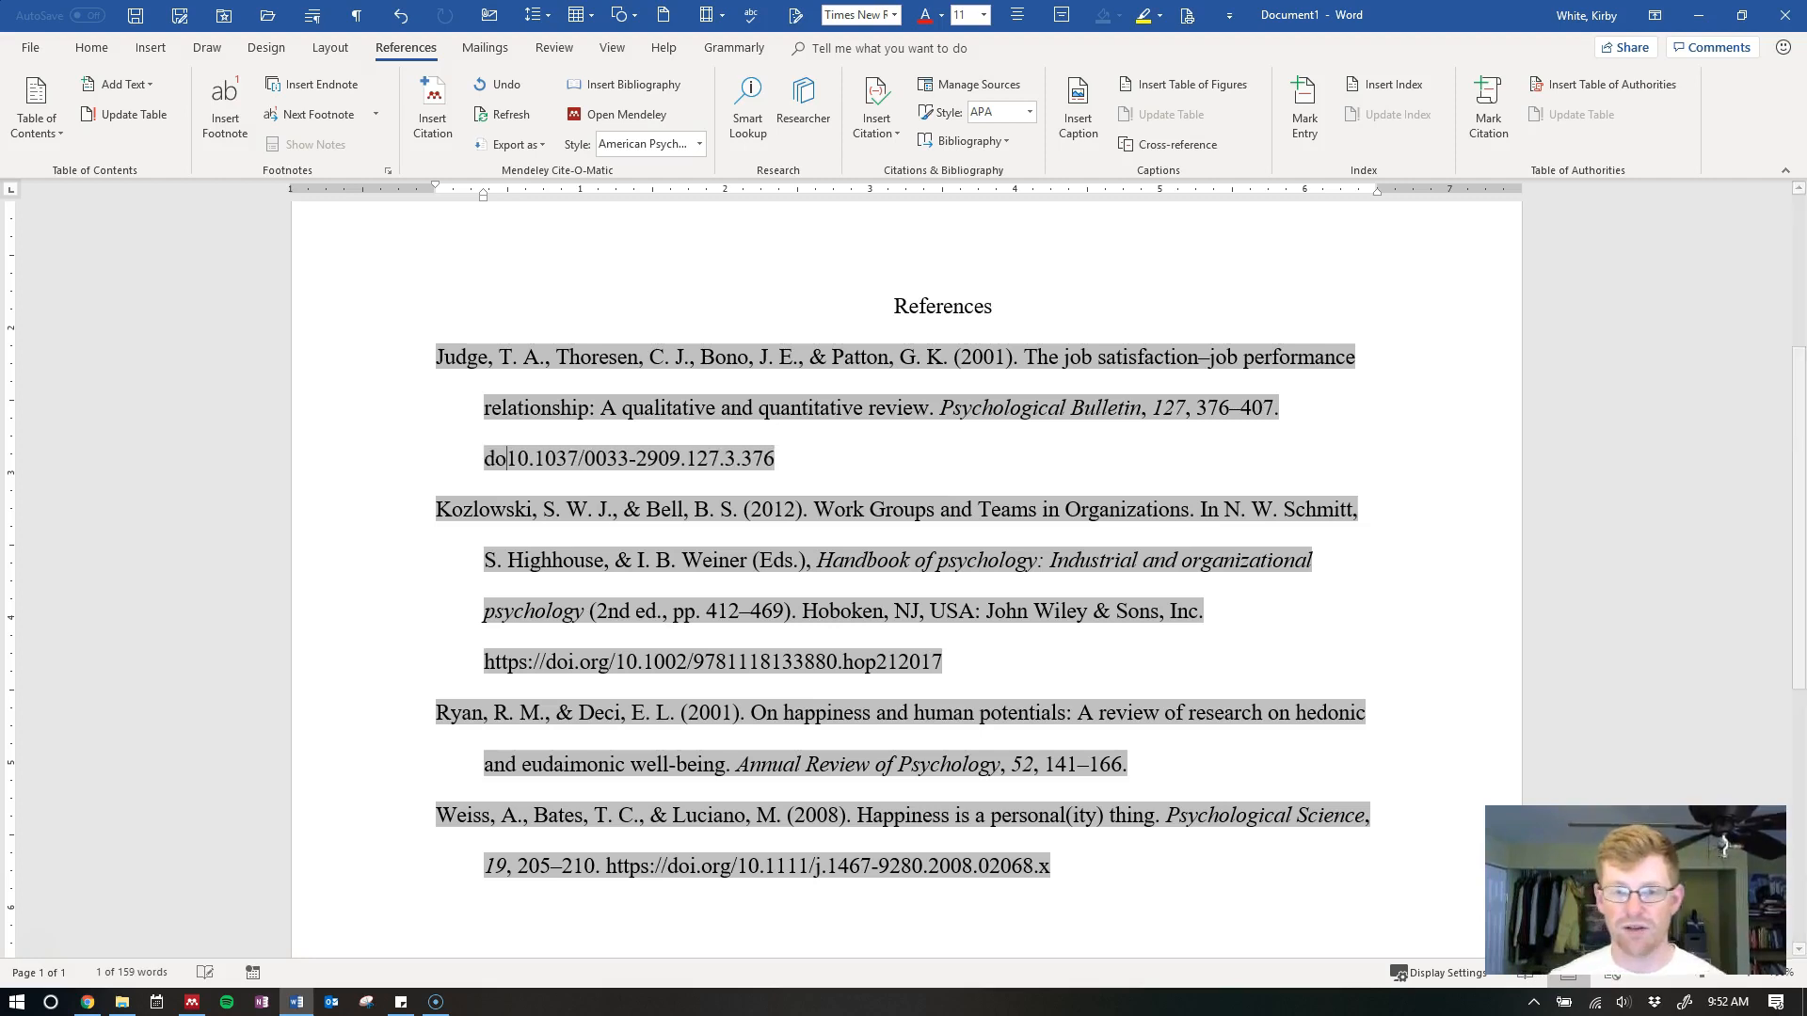
text(i)
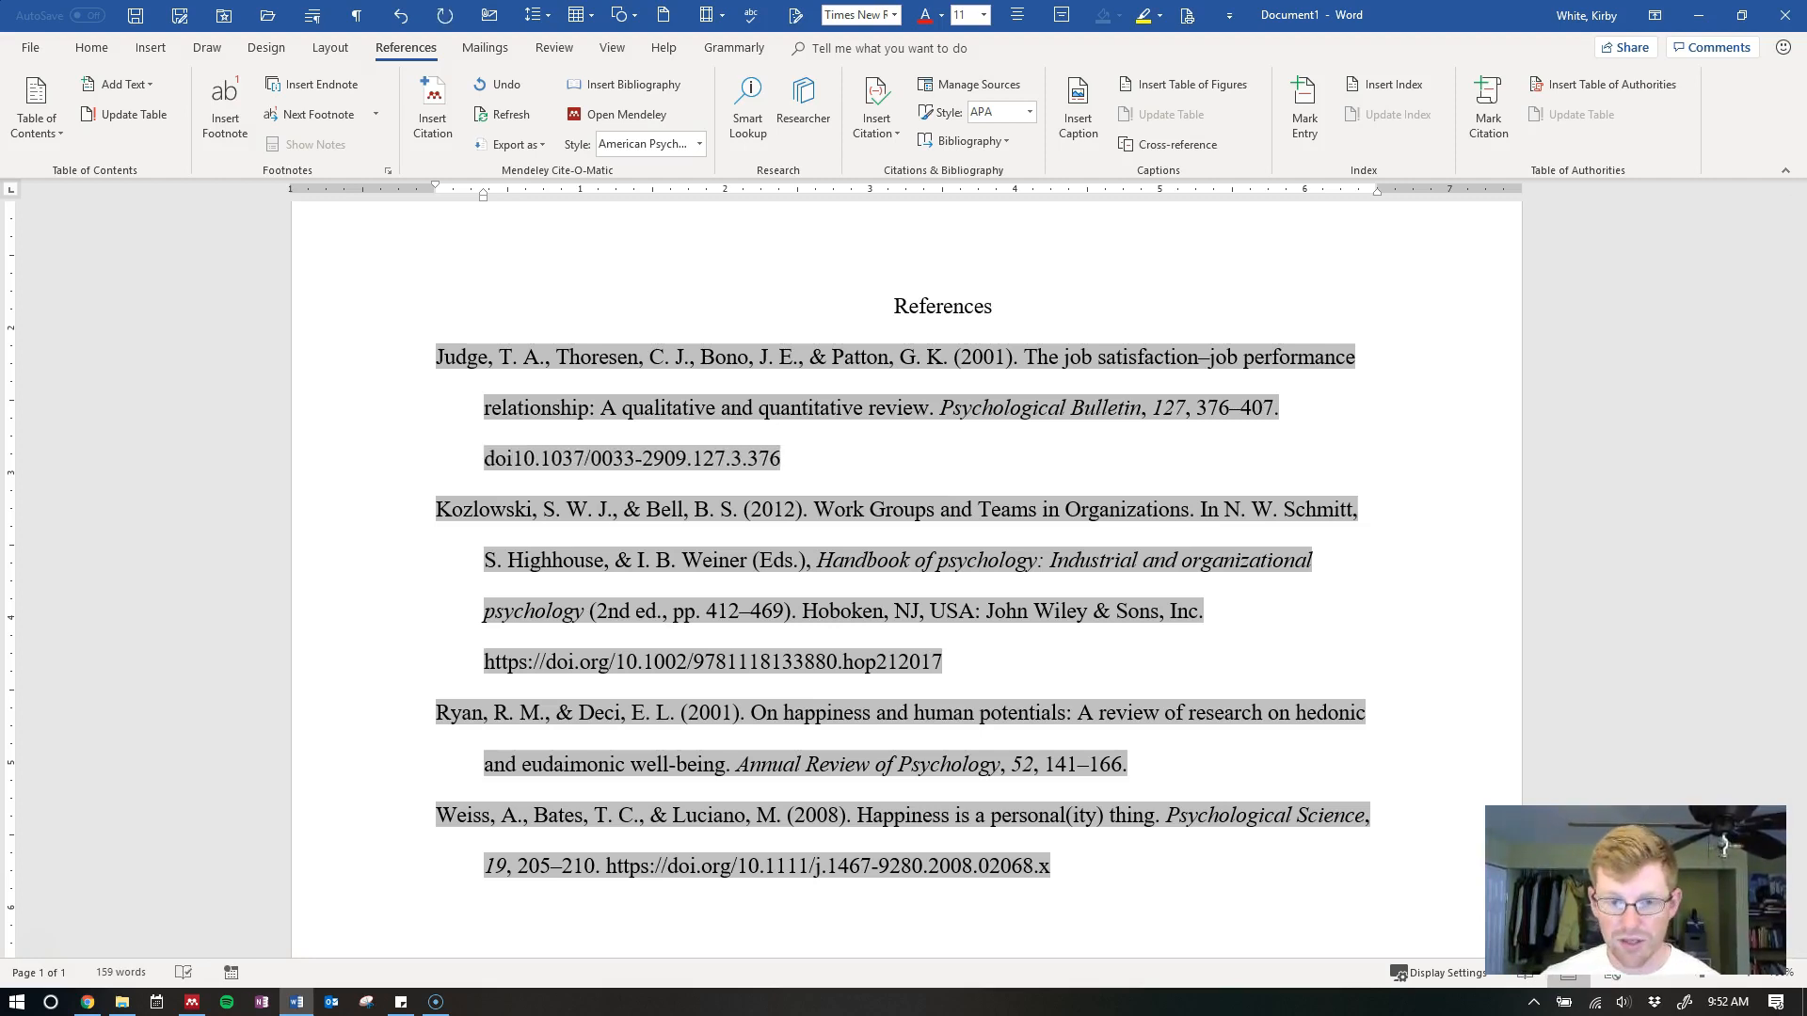
text(:)
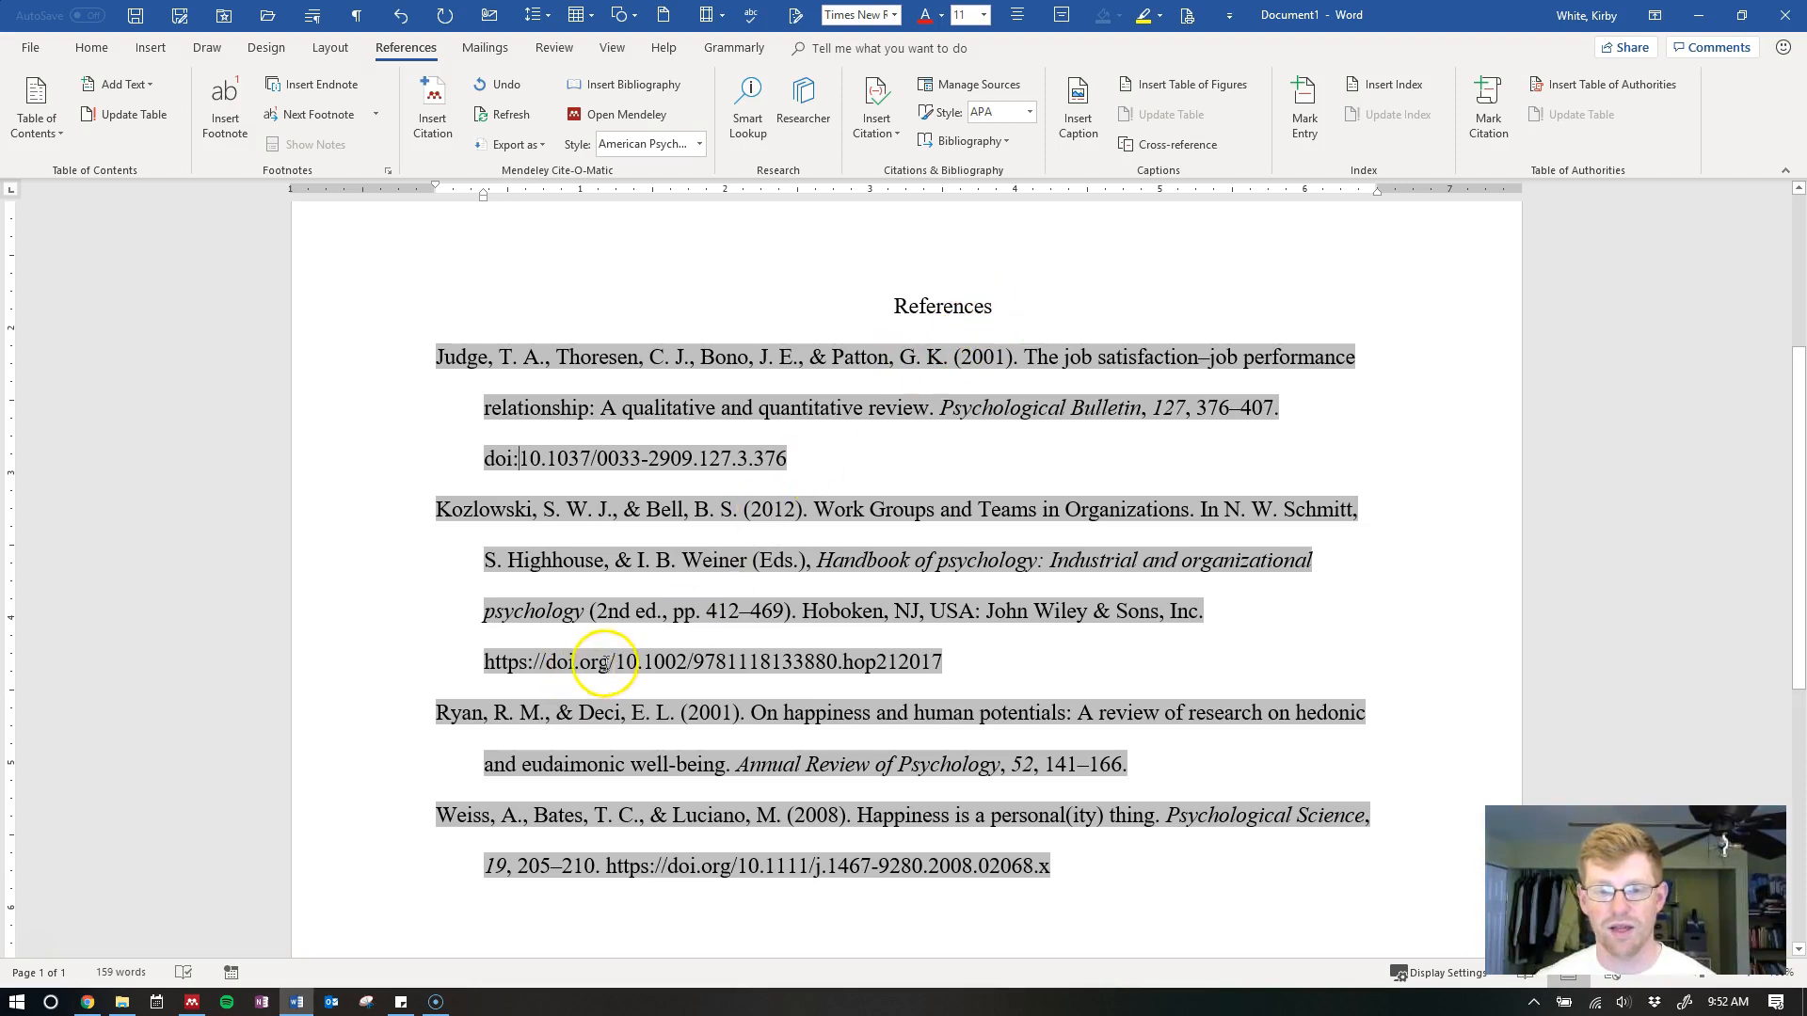
drag(616, 662, 482, 669)
text(doi:)
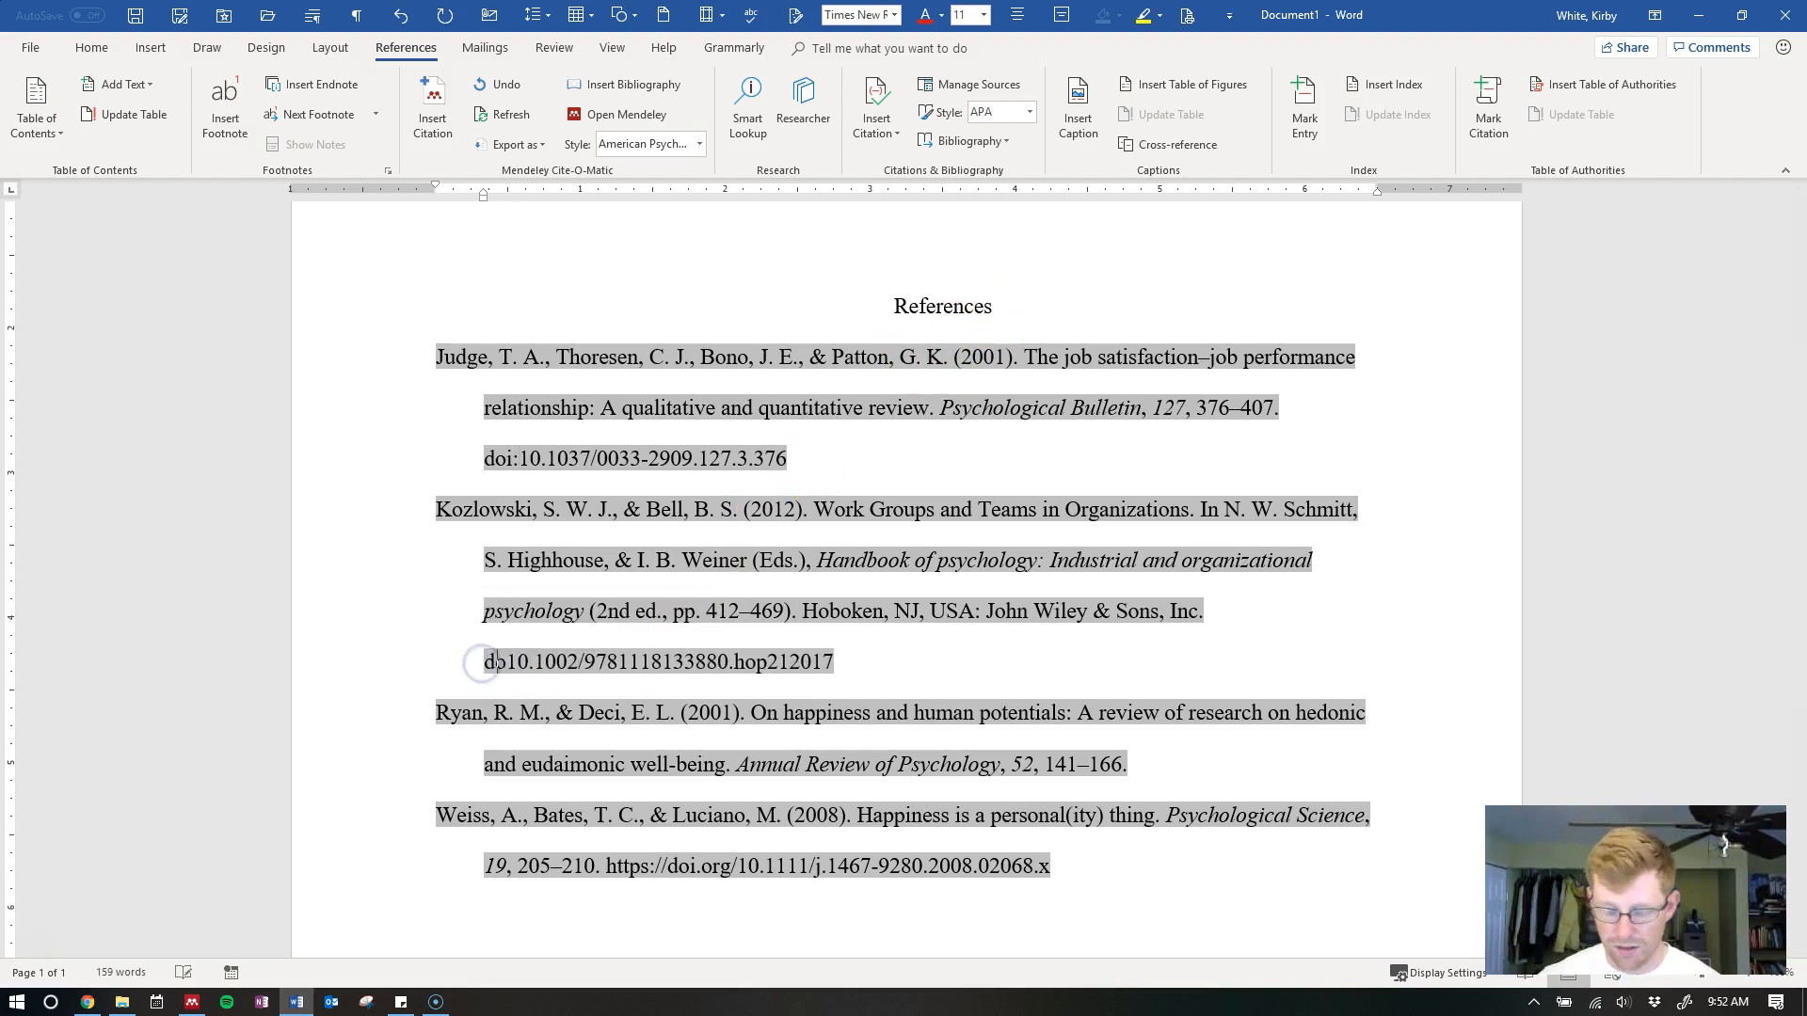
Delete the (Kozlowski & Bell, 2012) citation and its empty line, then refresh the bibliography
scroll(875, 604, up, 2)
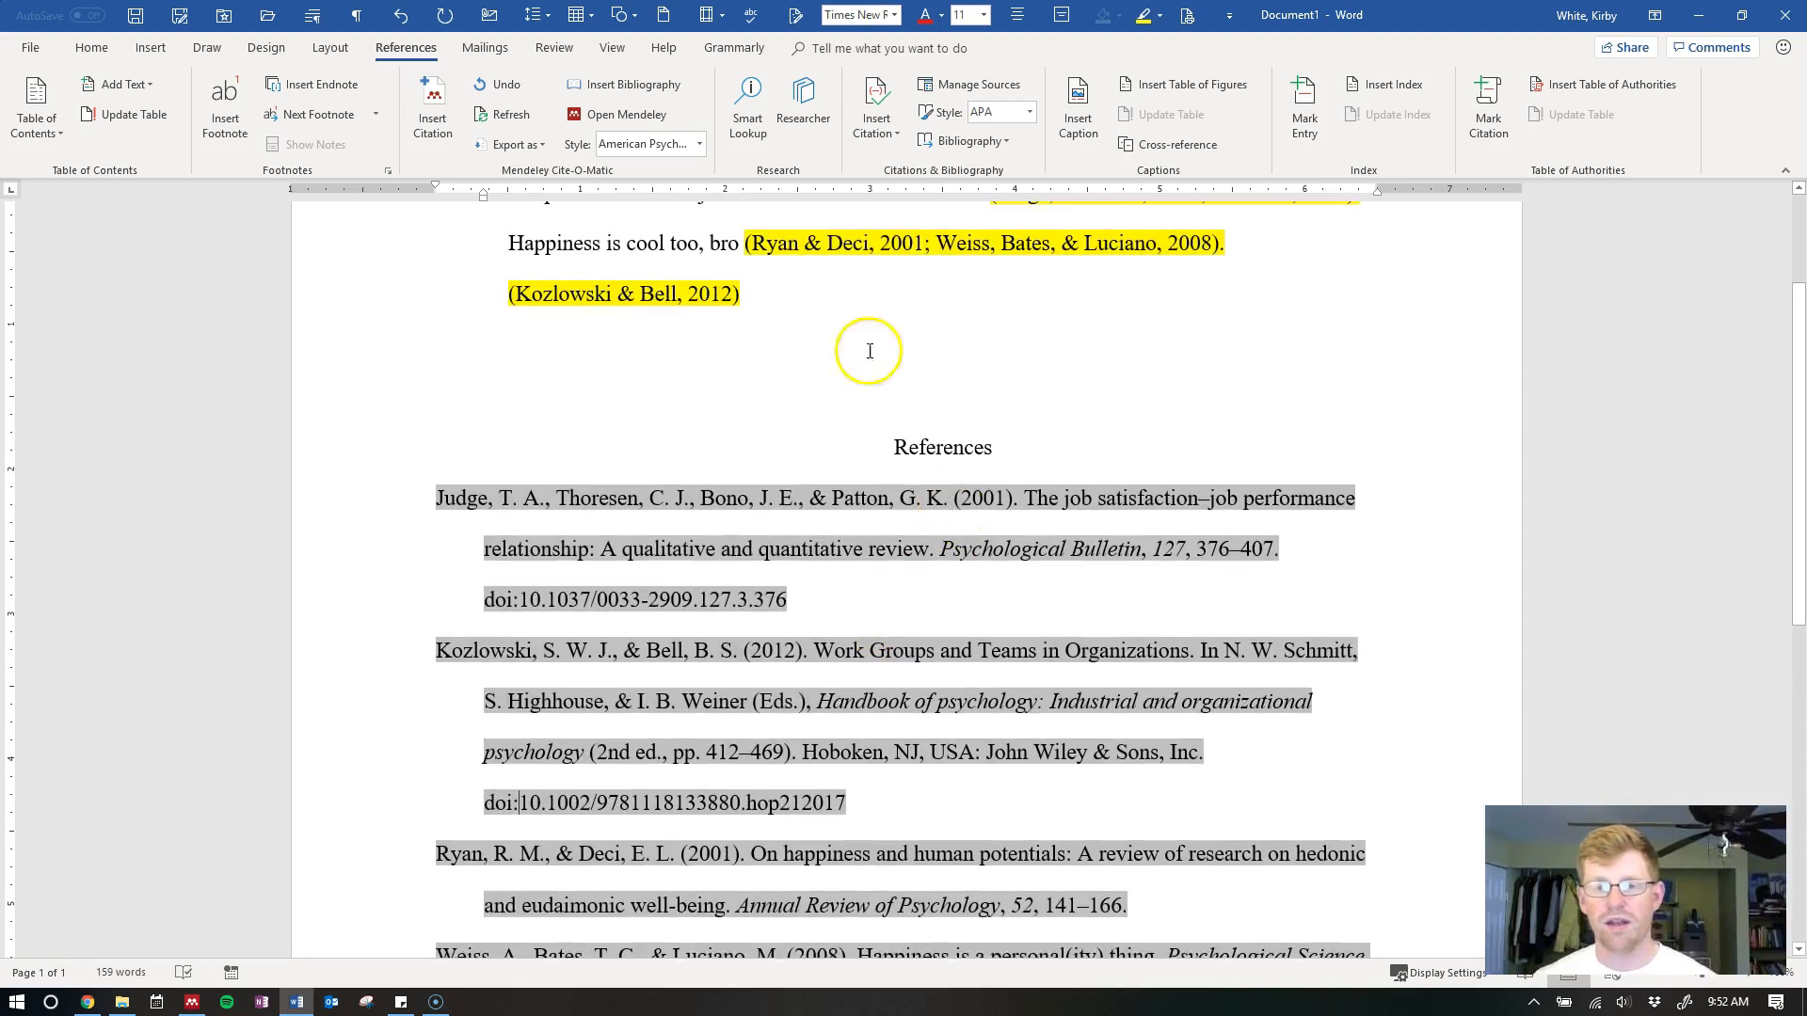
click(713, 293)
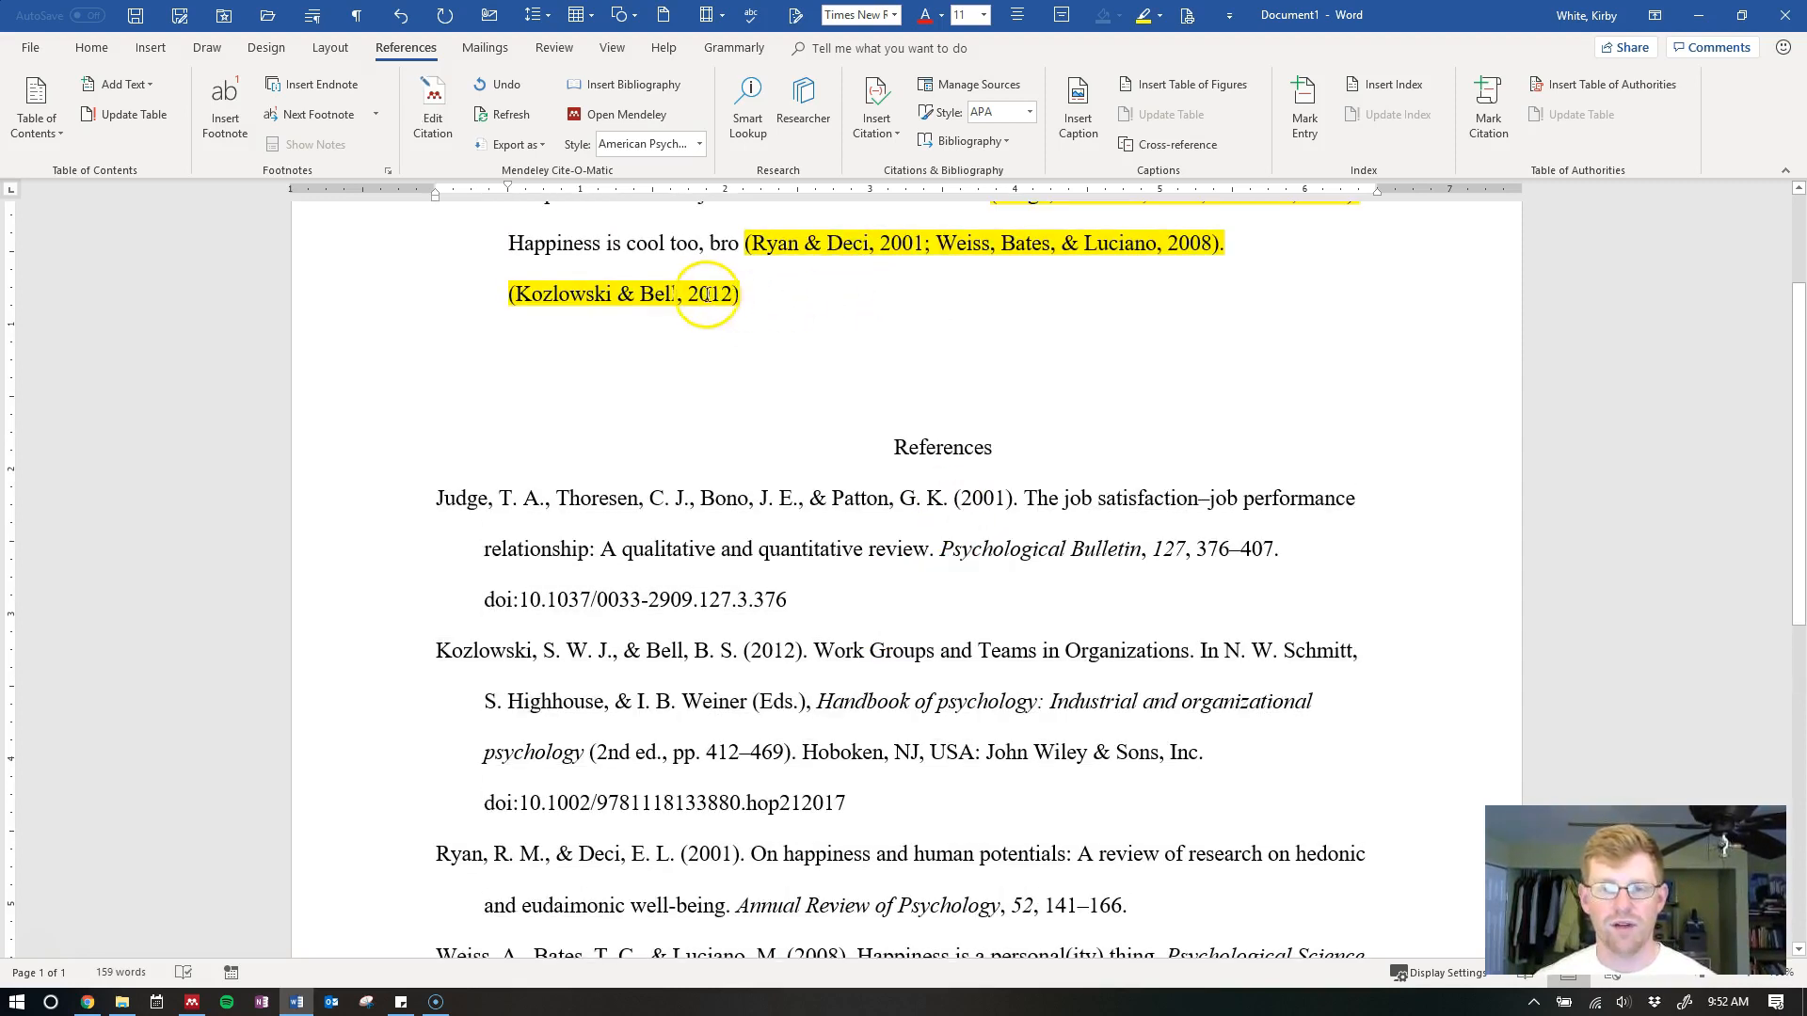
drag(577, 303, 472, 306)
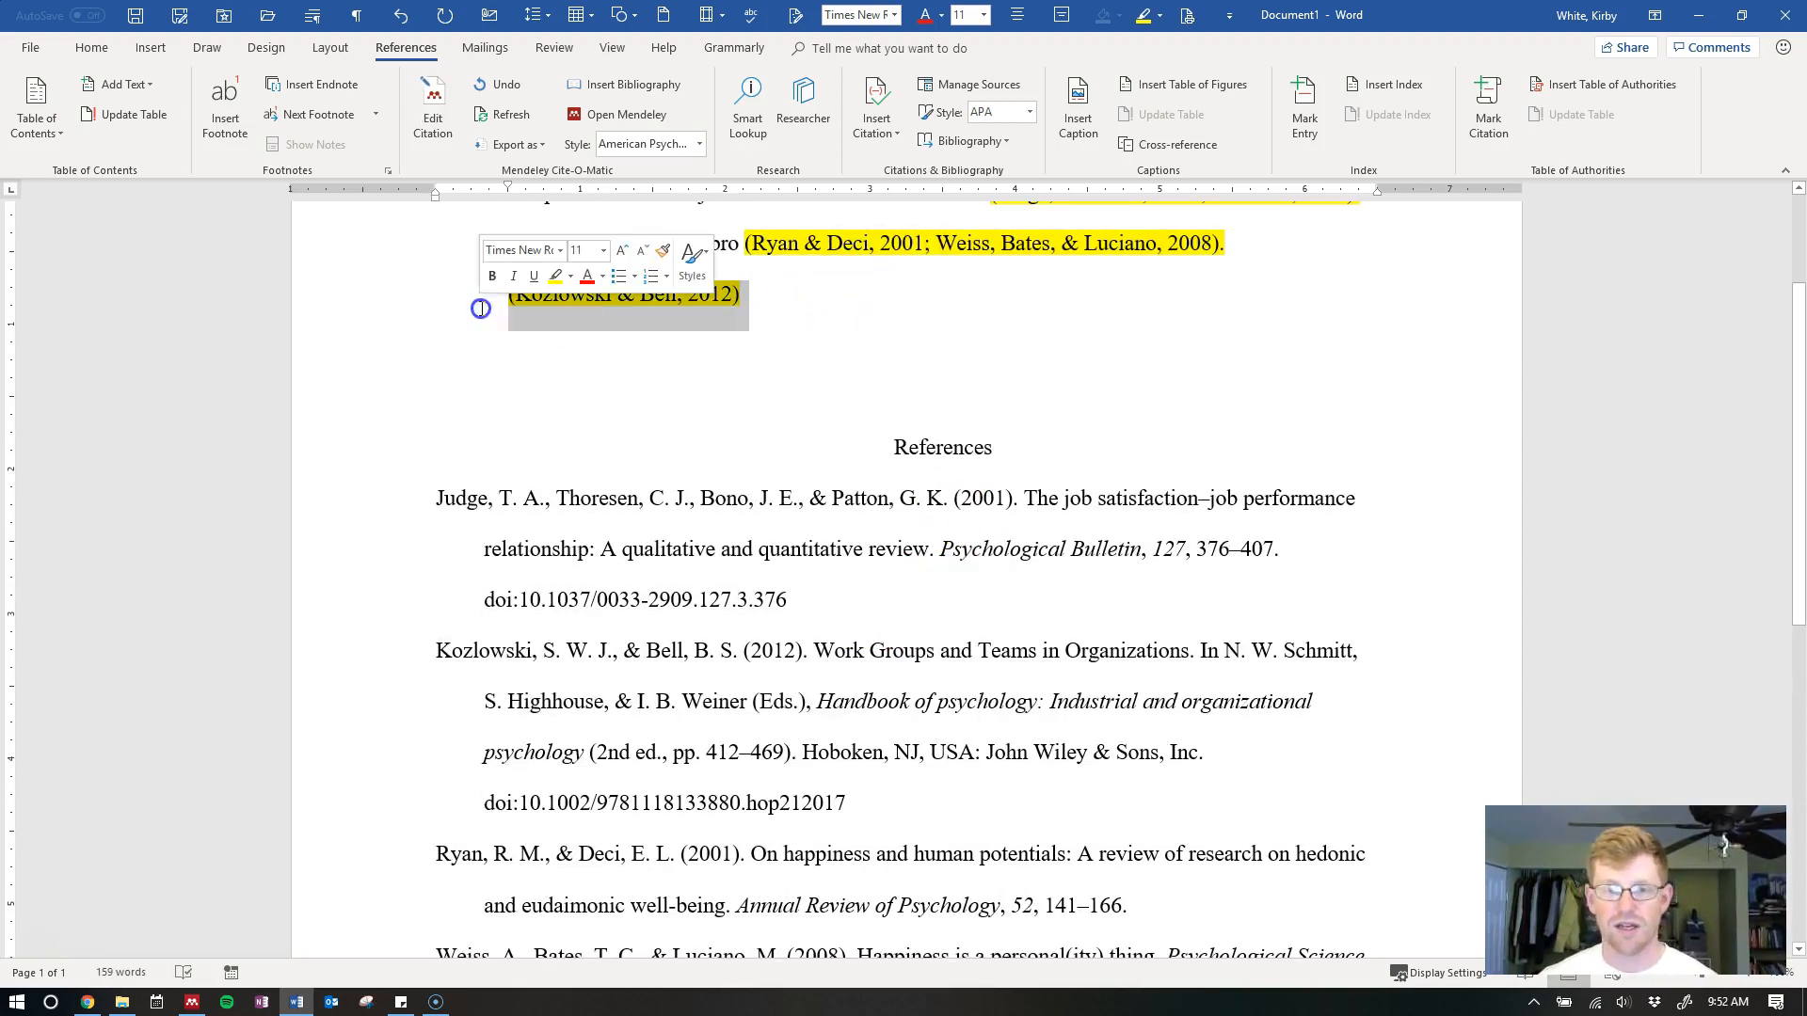
key(Delete)
key(BackSpace)
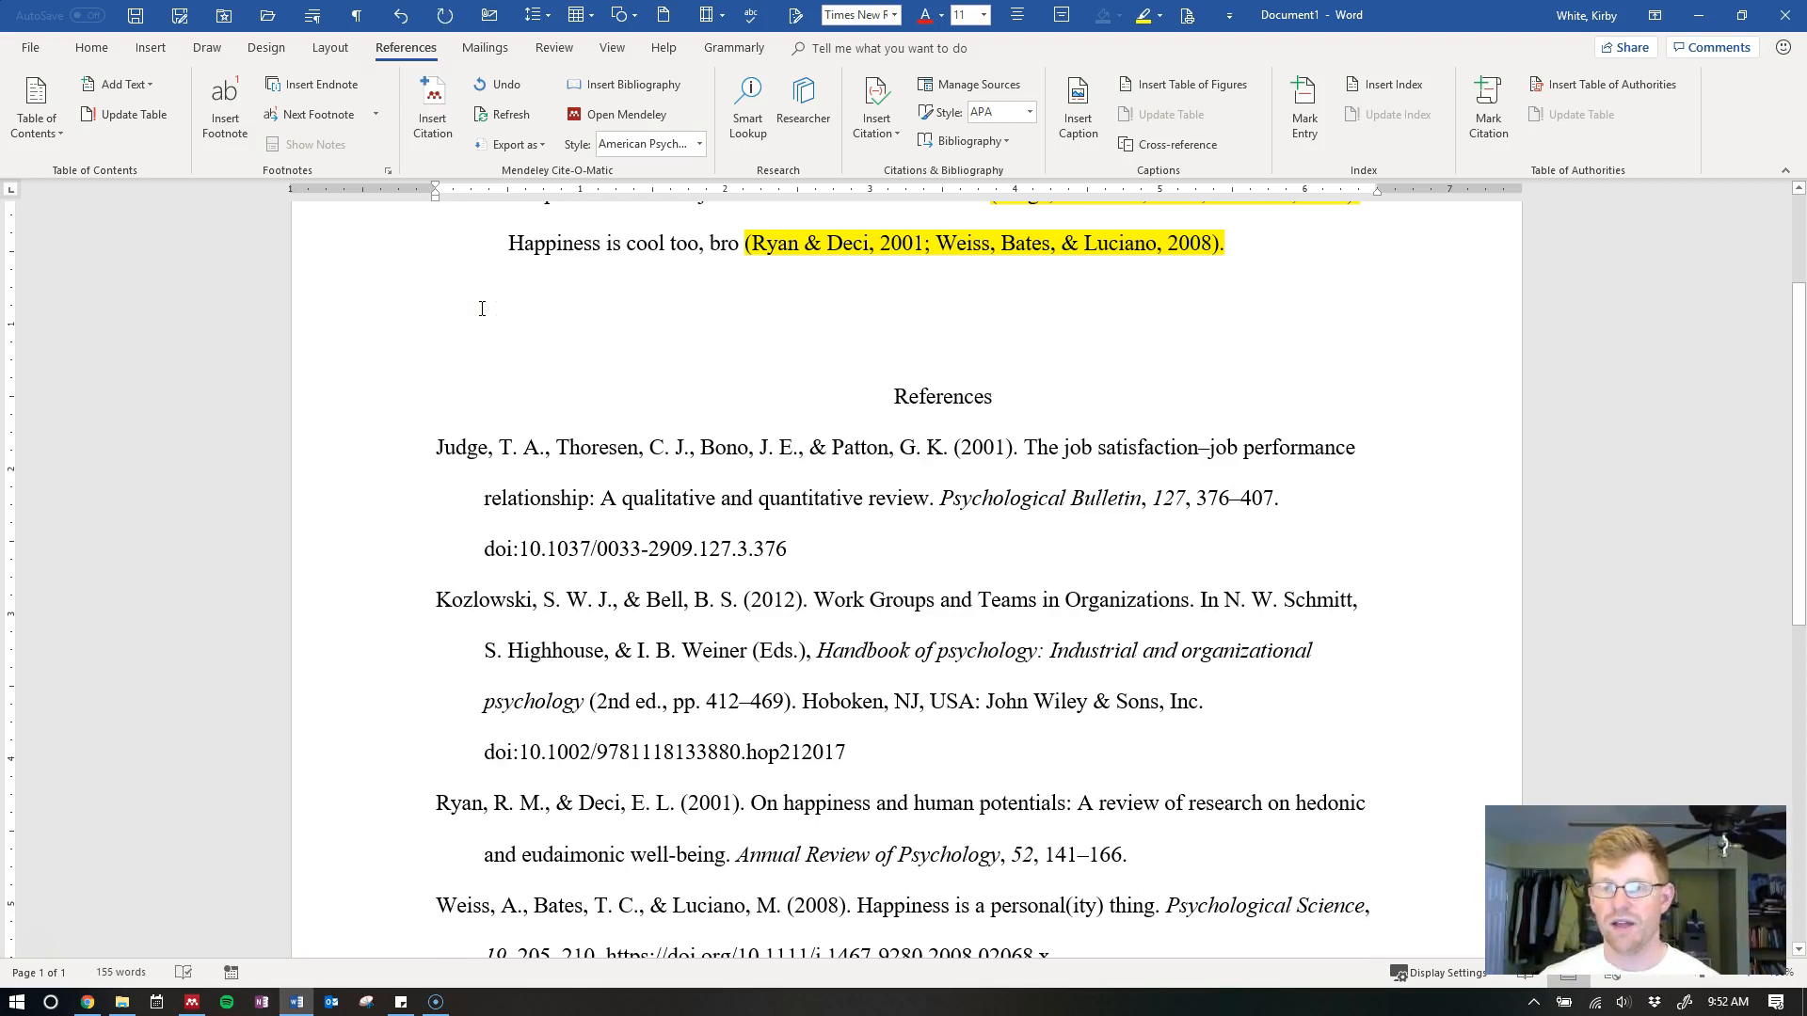
key(BackSpace)
click(502, 125)
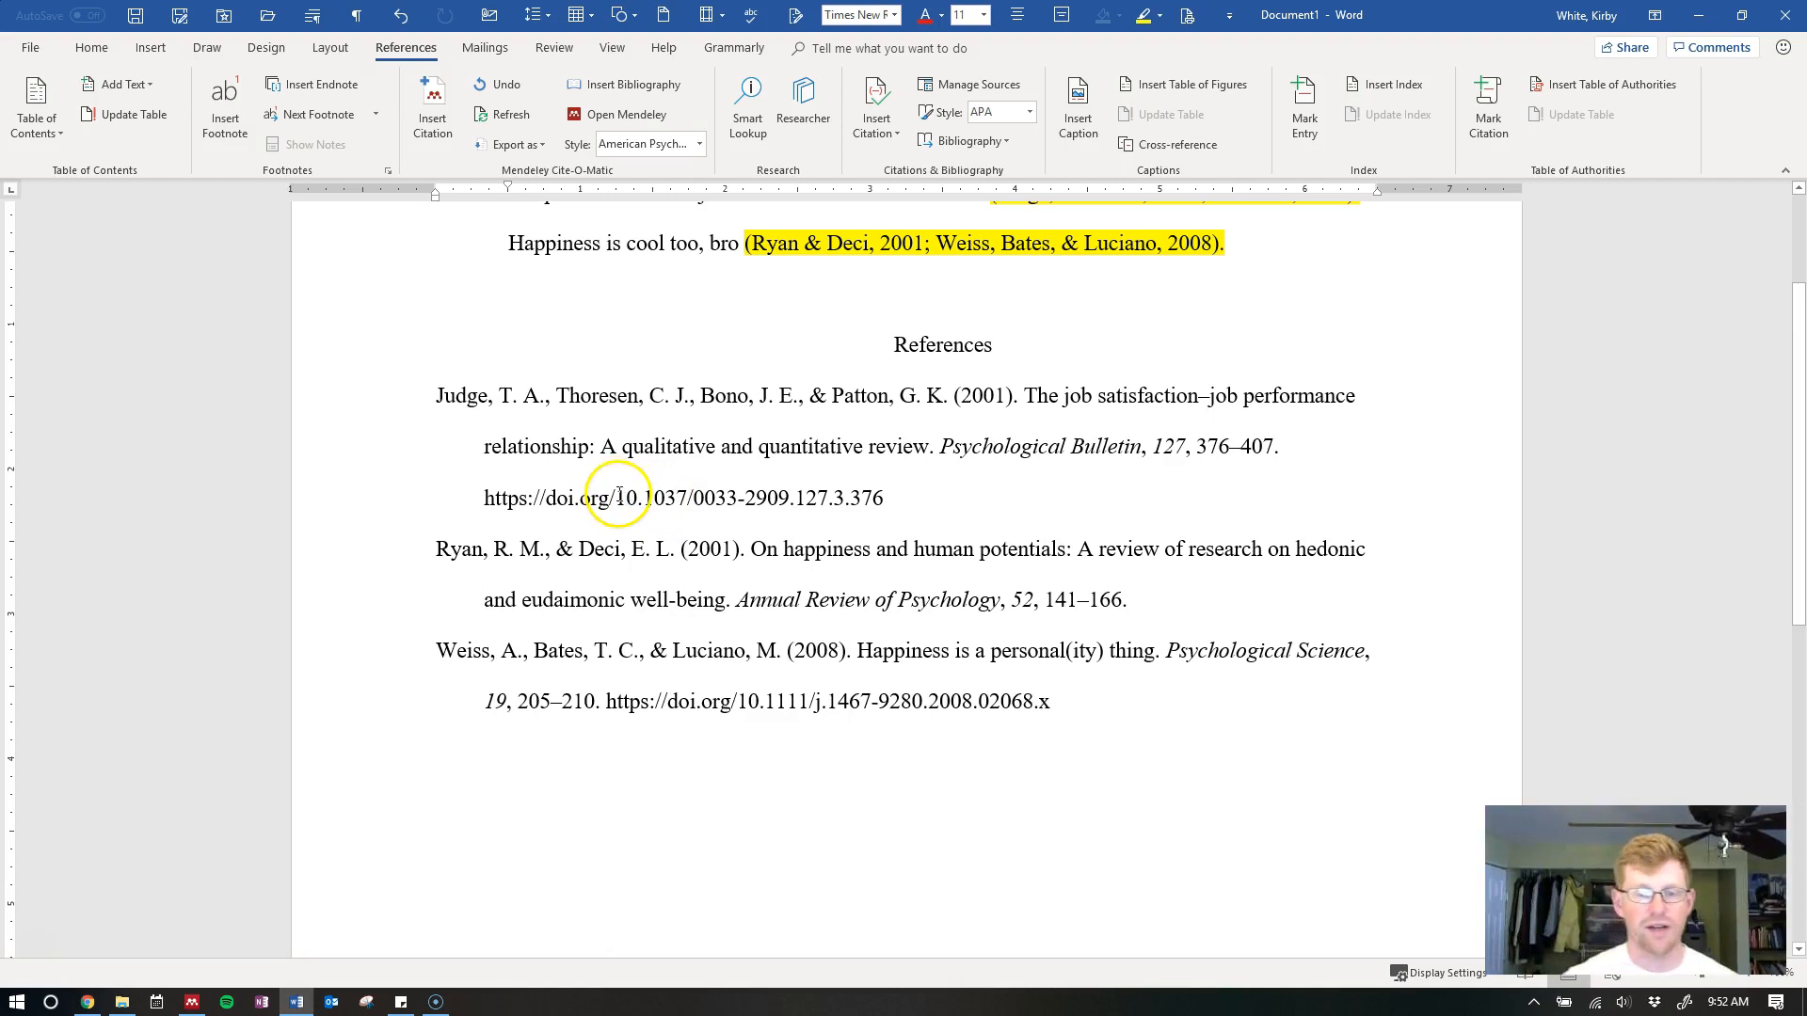
drag(617, 499, 489, 509)
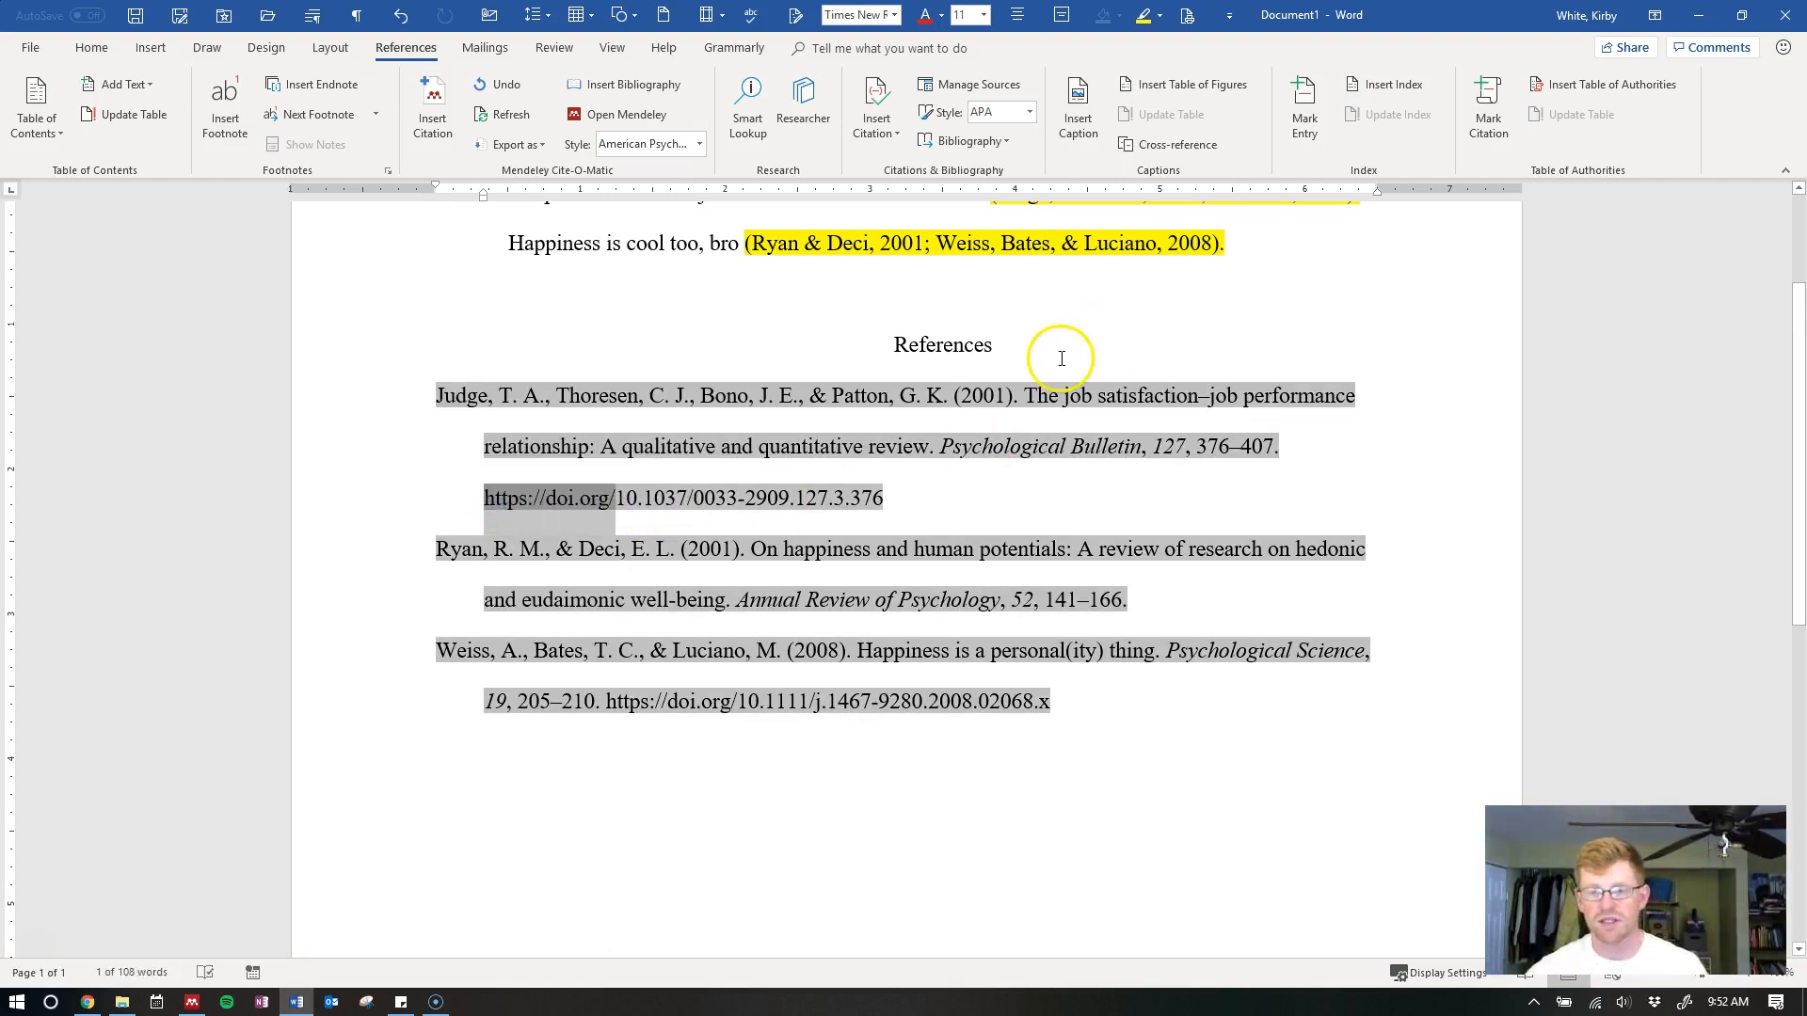
Apply the custom APA 6th edition citation style, then bring up More Styles
click(1058, 359)
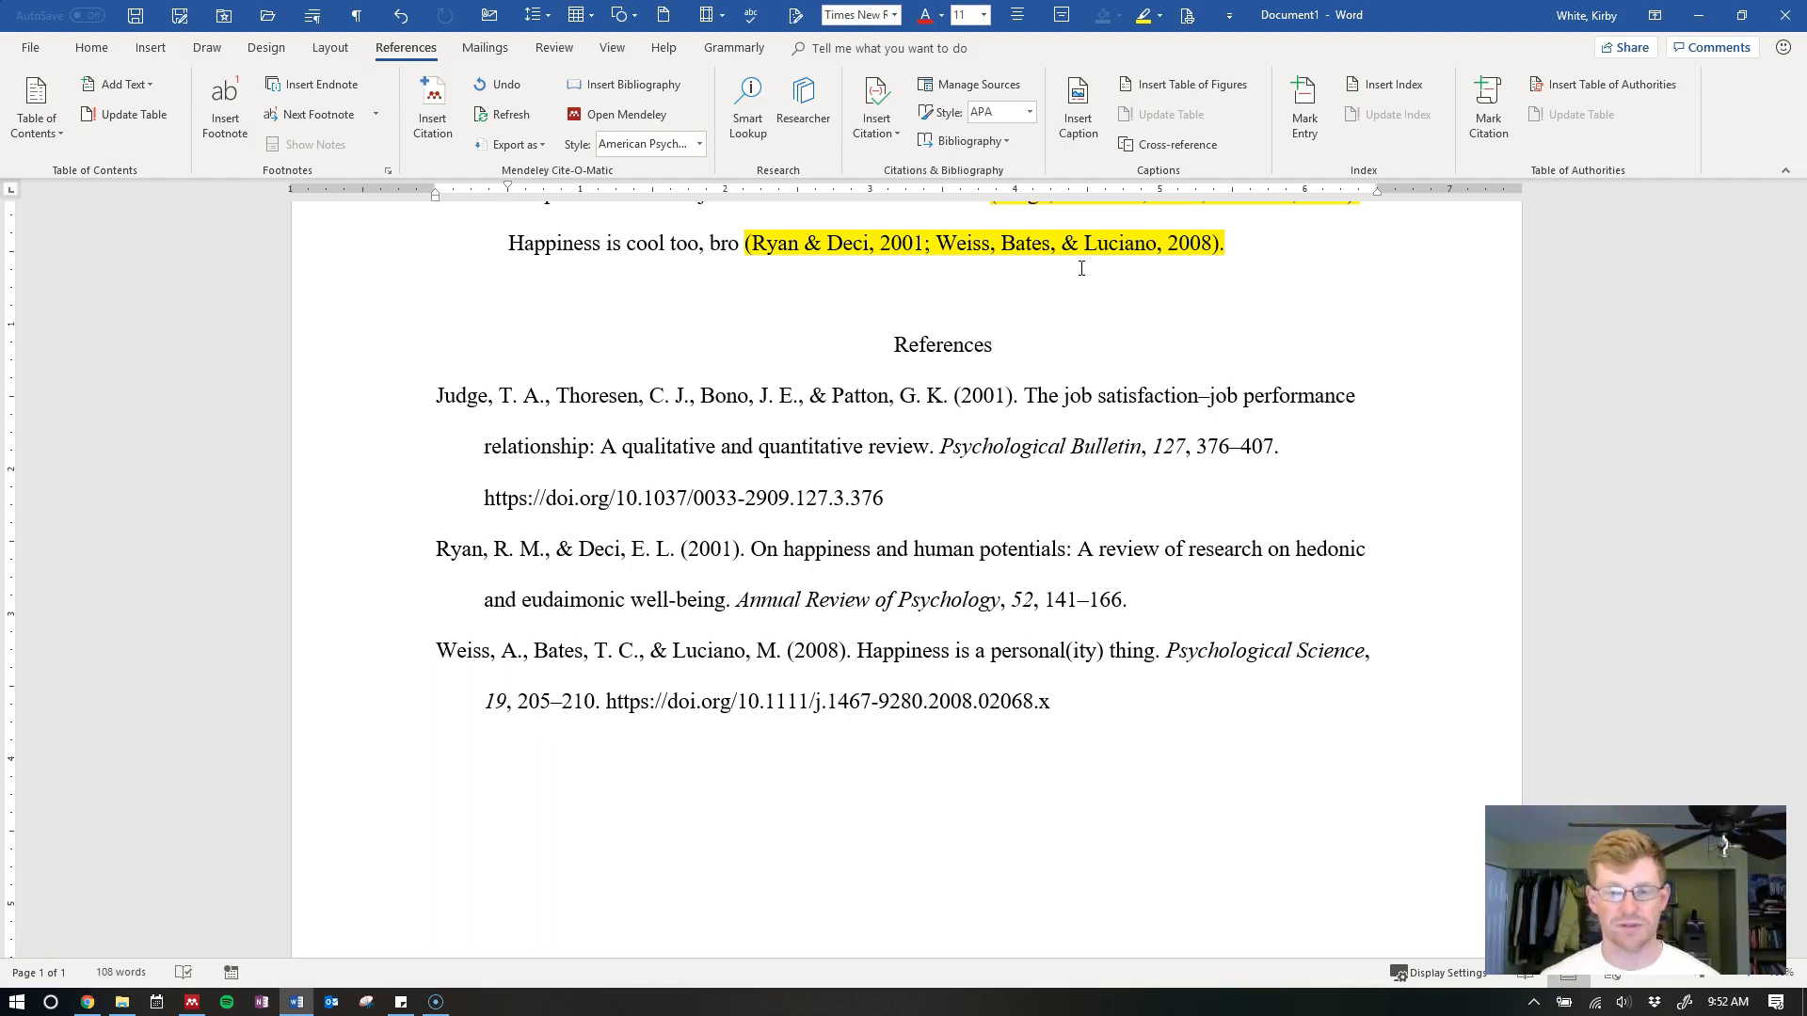
click(700, 144)
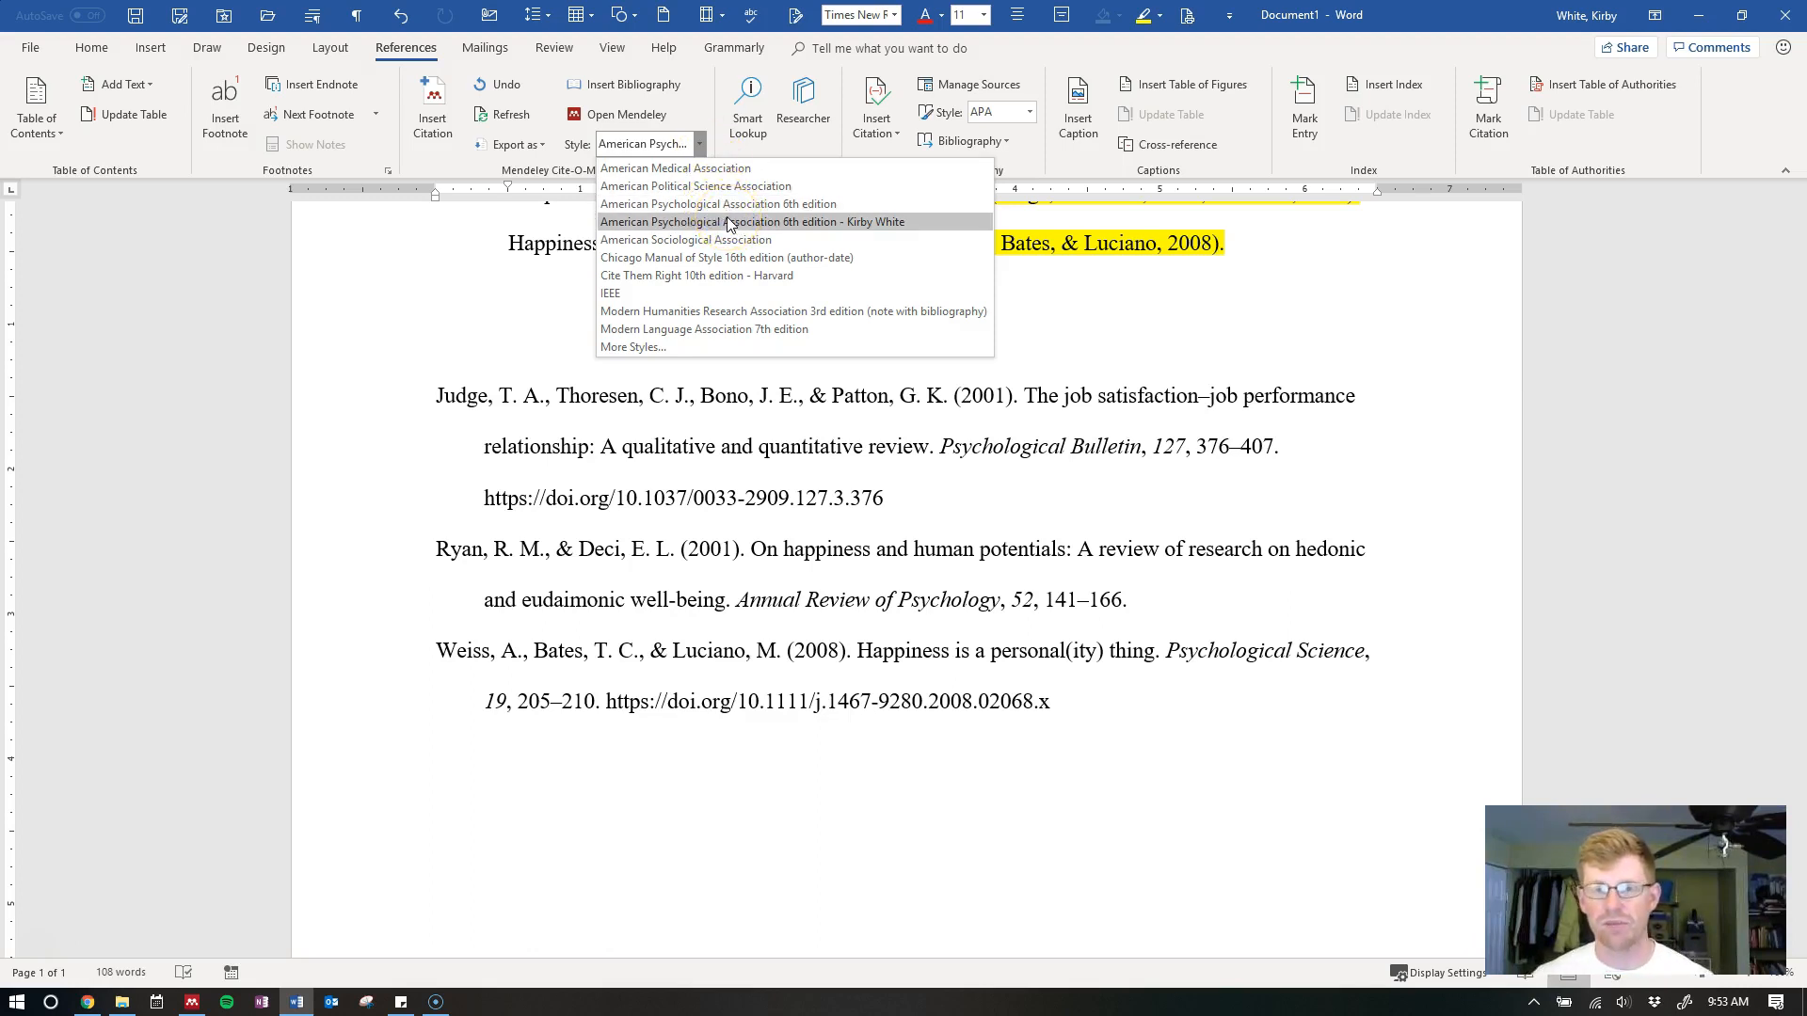
click(841, 222)
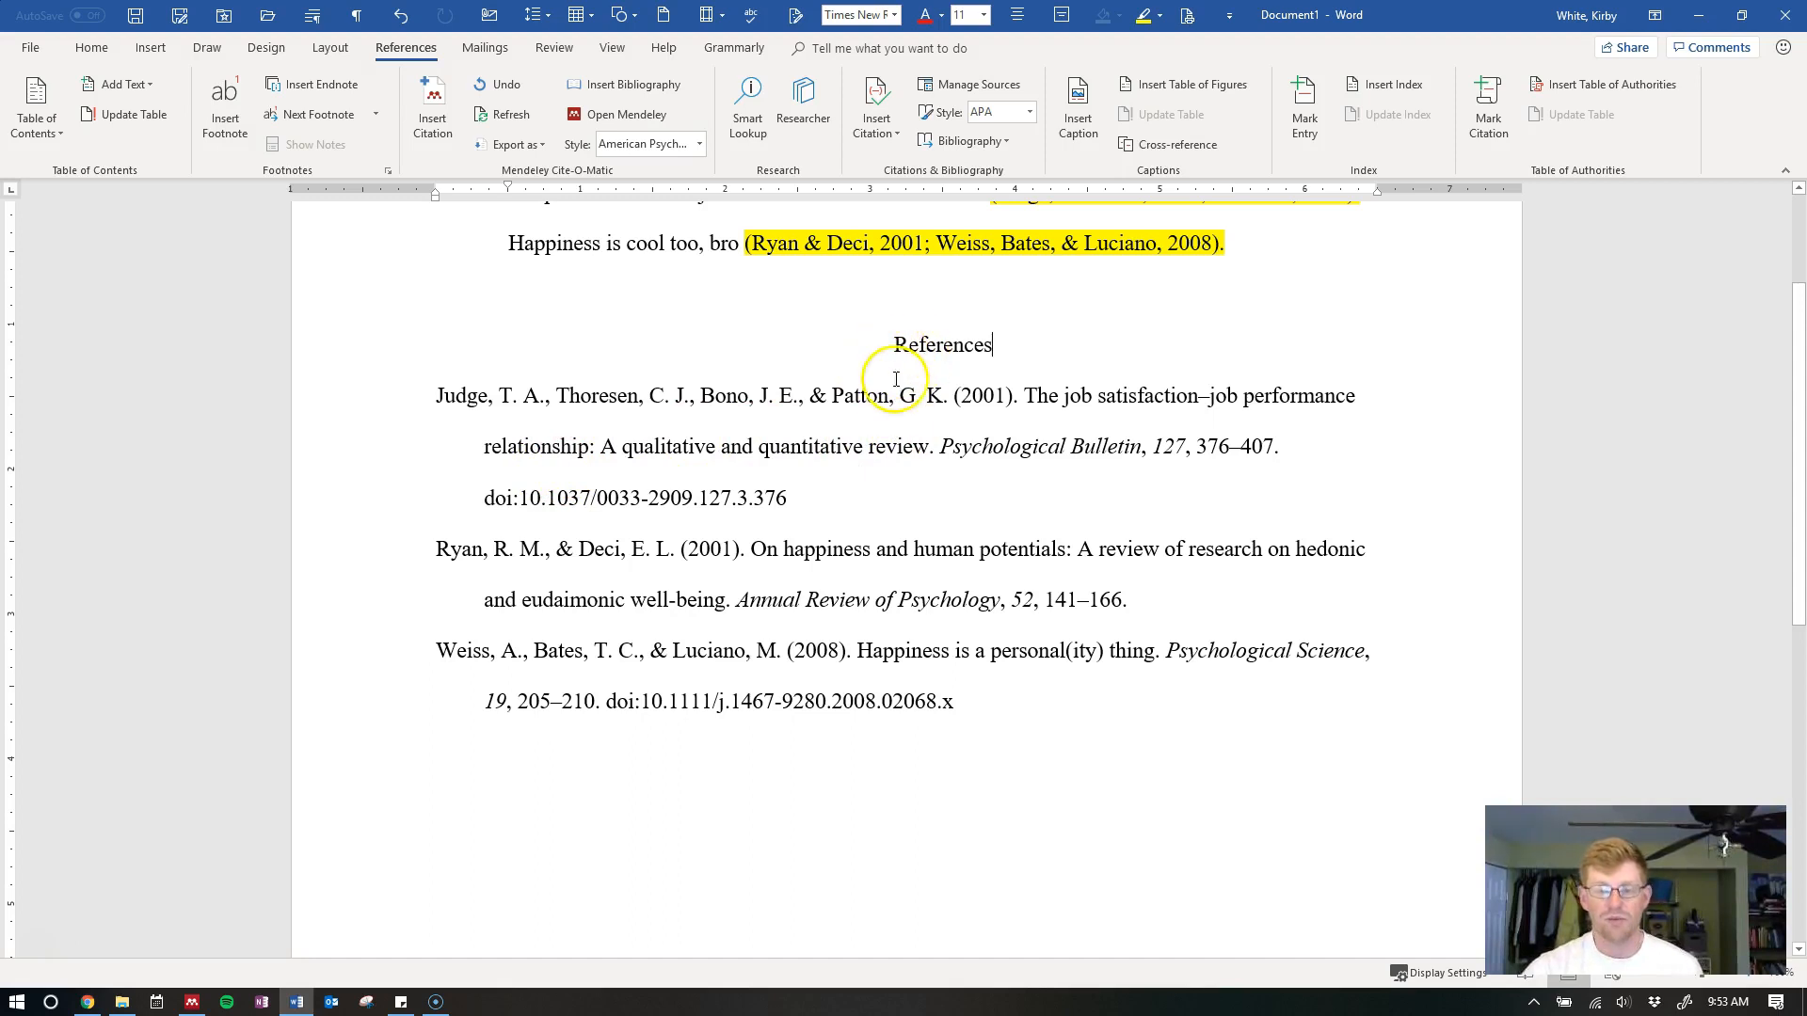
click(697, 147)
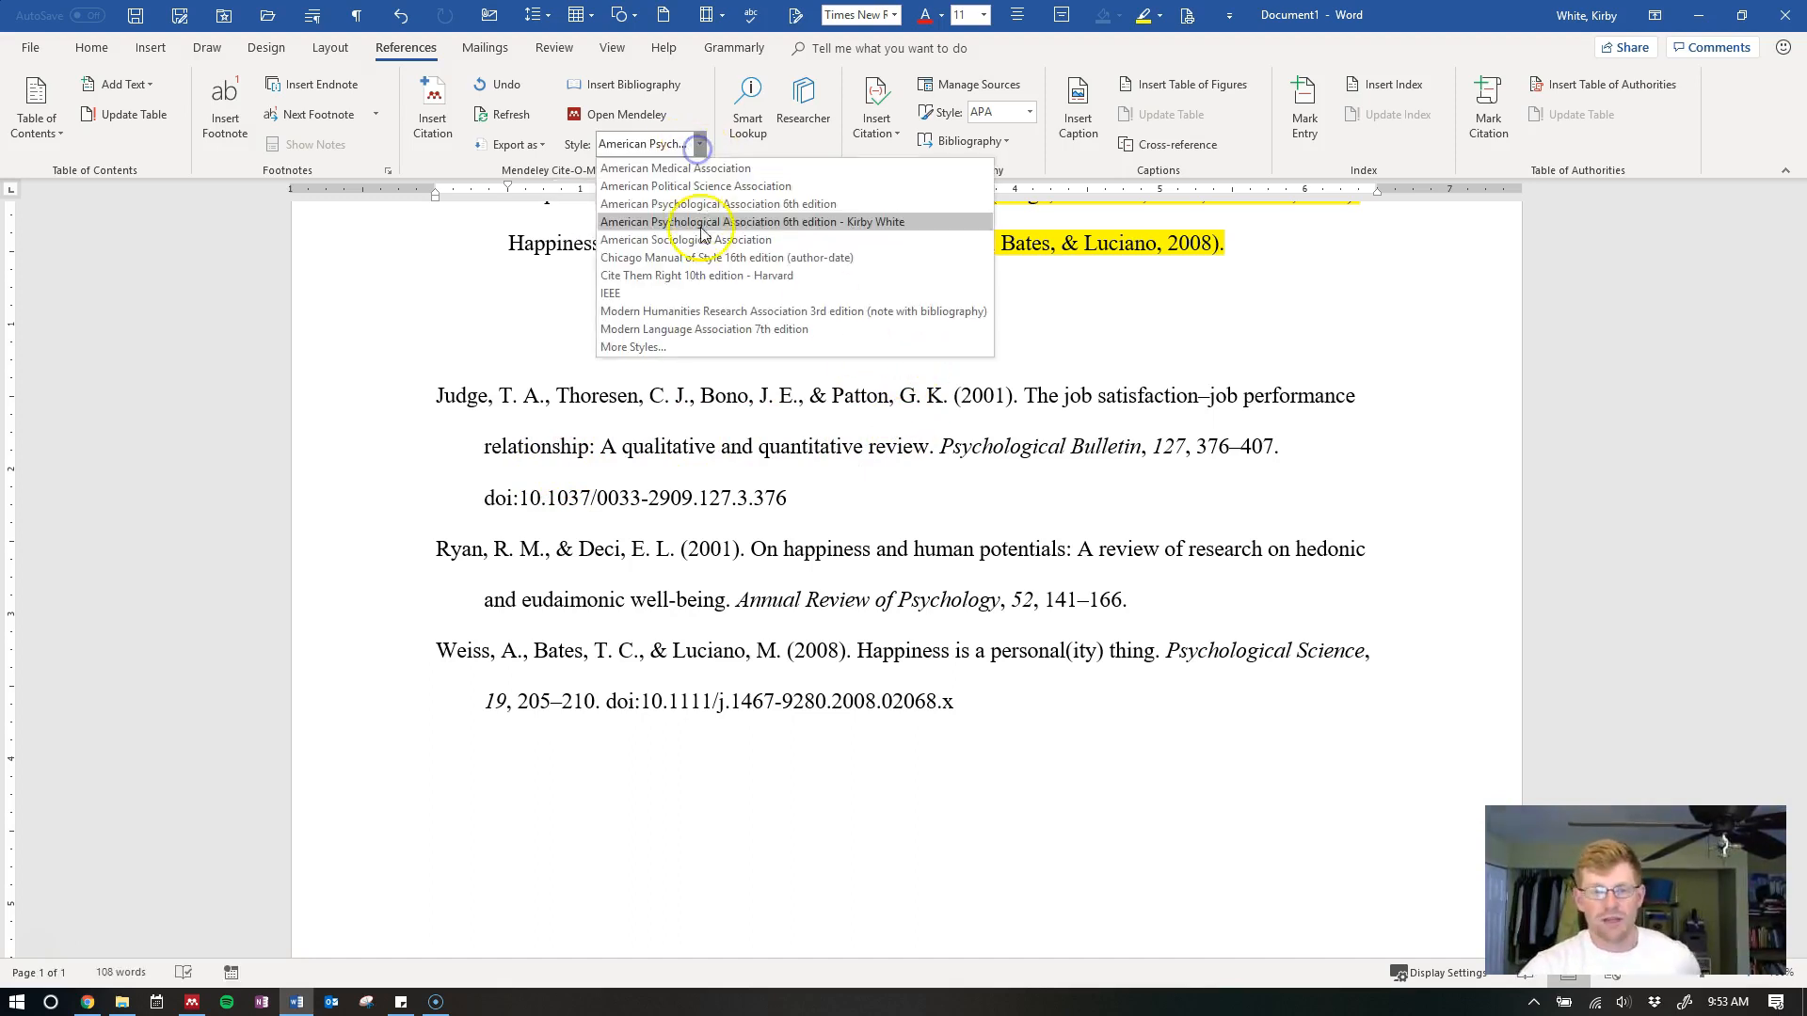
click(632, 347)
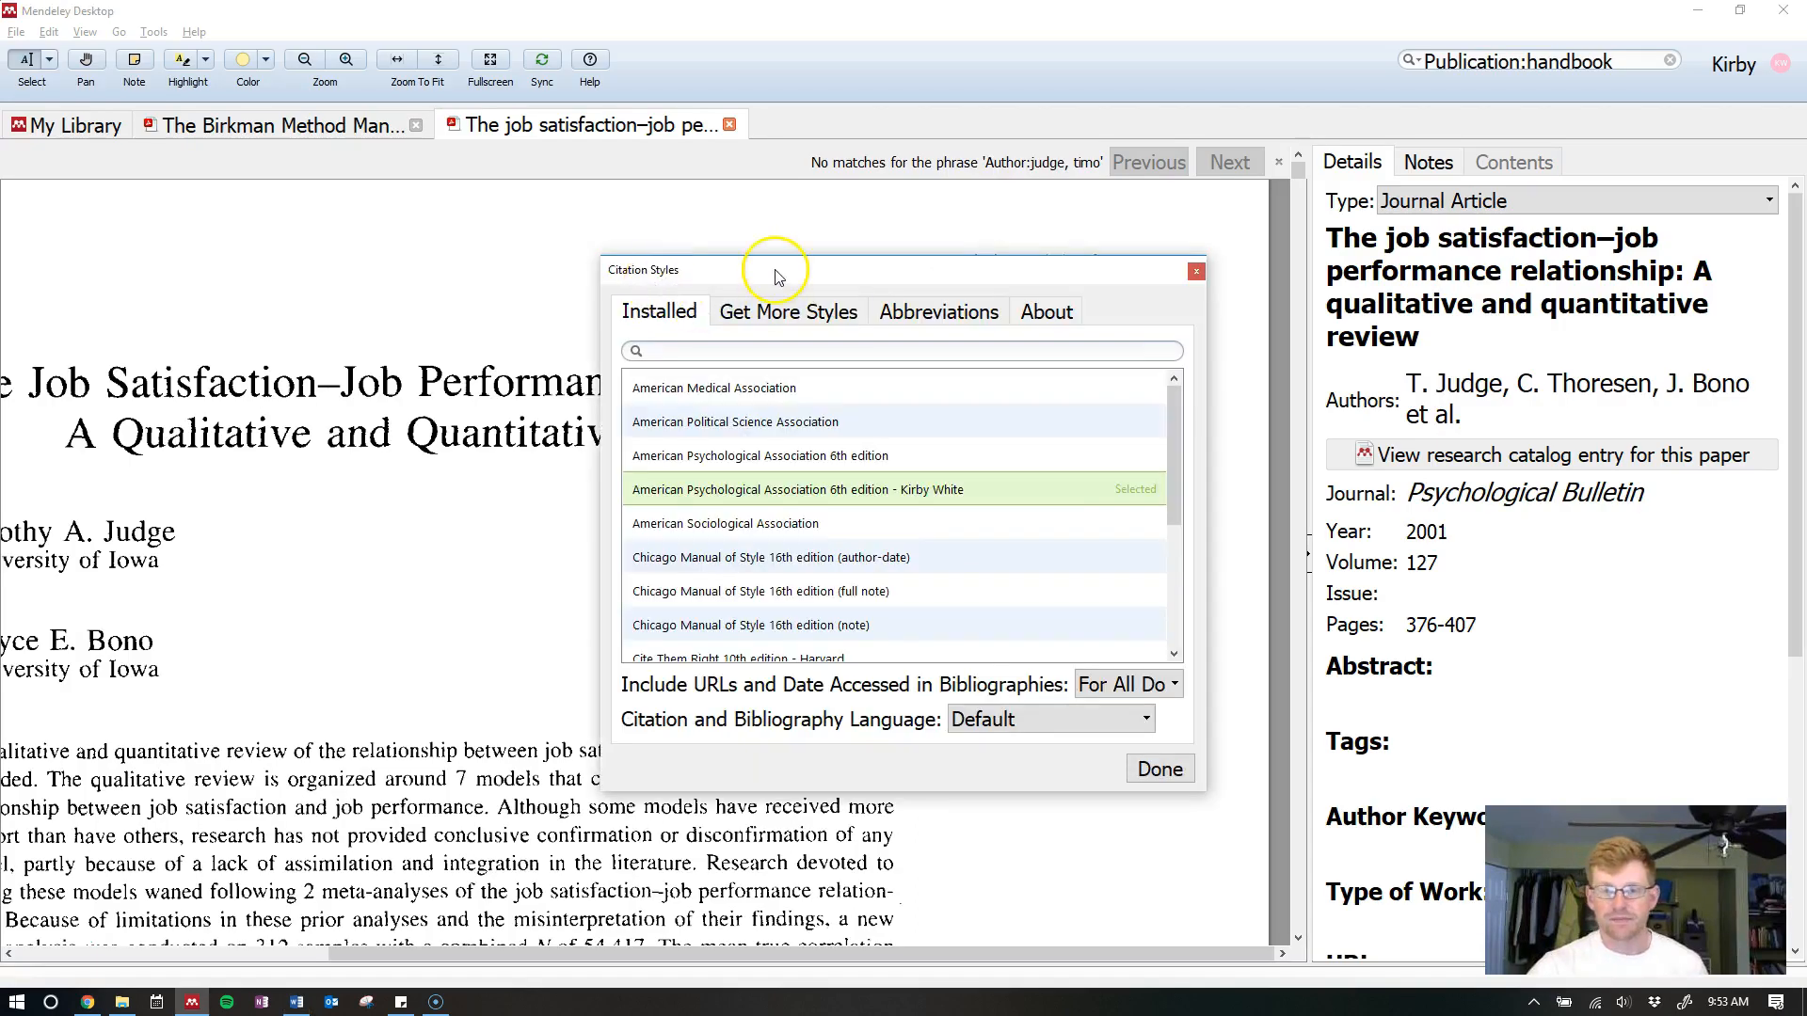
Check the APA 6th edition style's options, then show the Get More Styles page in Citation Styles
drag(777, 276, 738, 226)
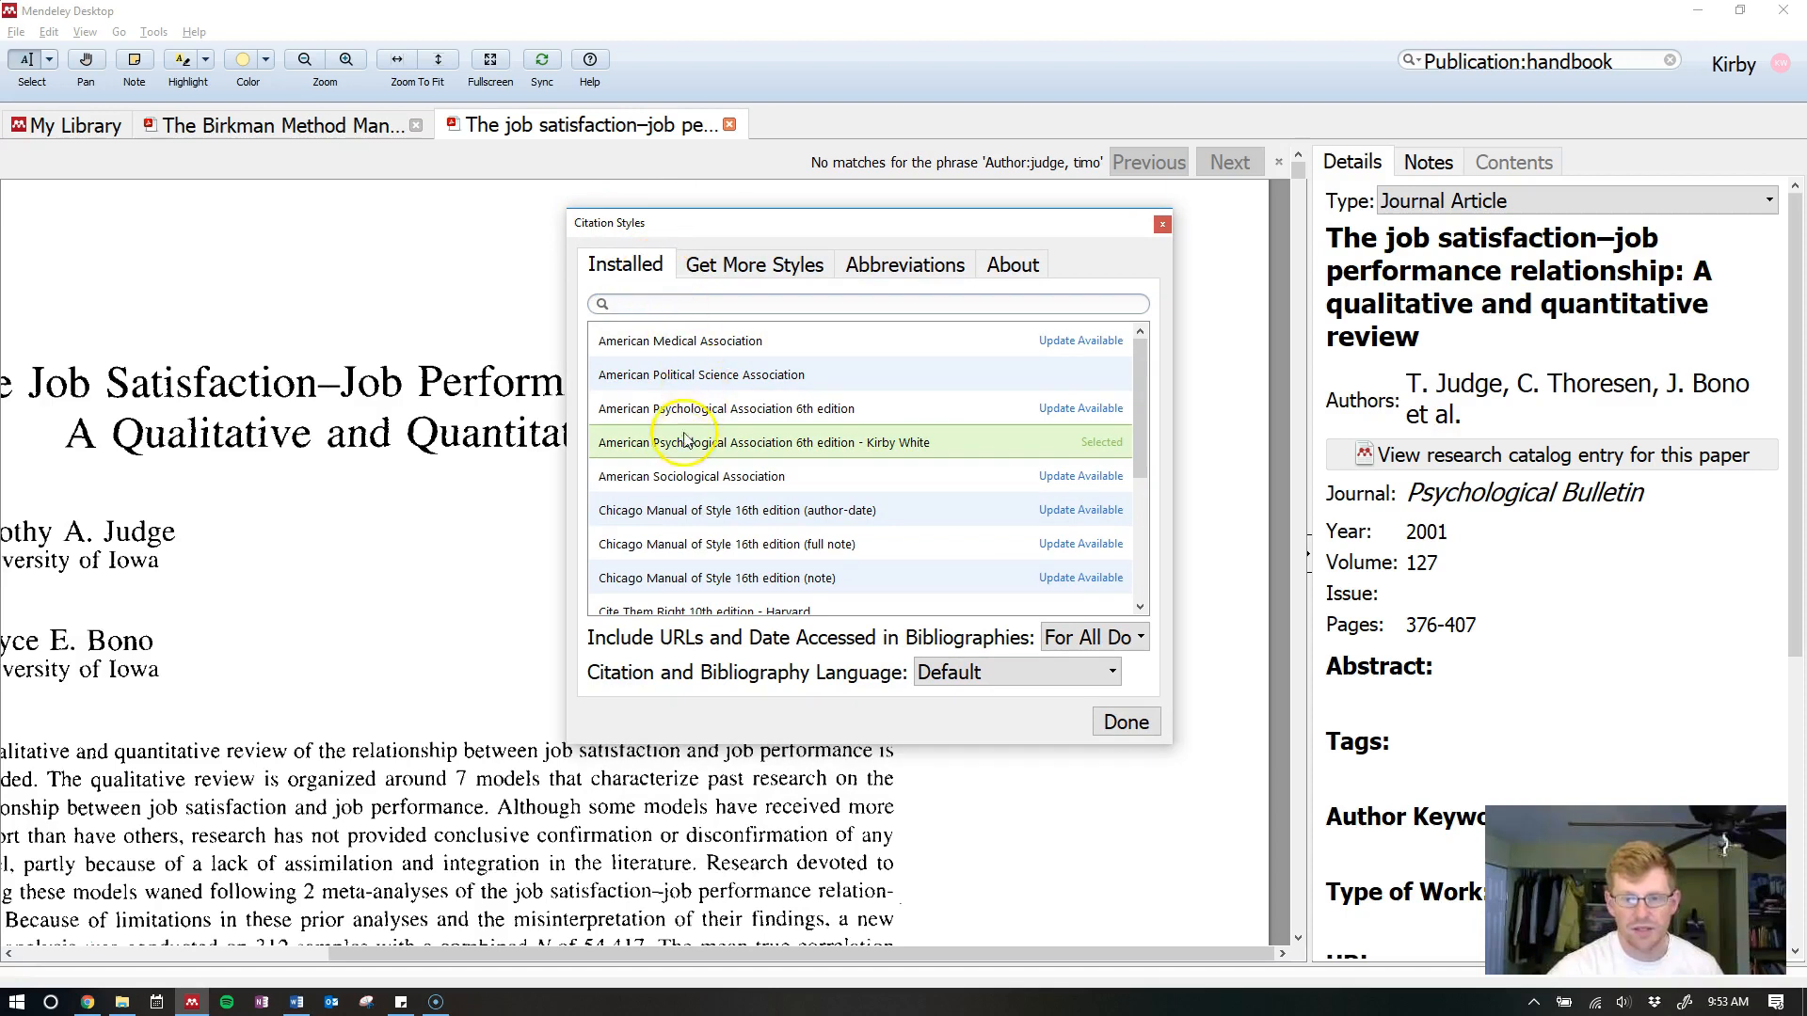
right_click(1026, 414)
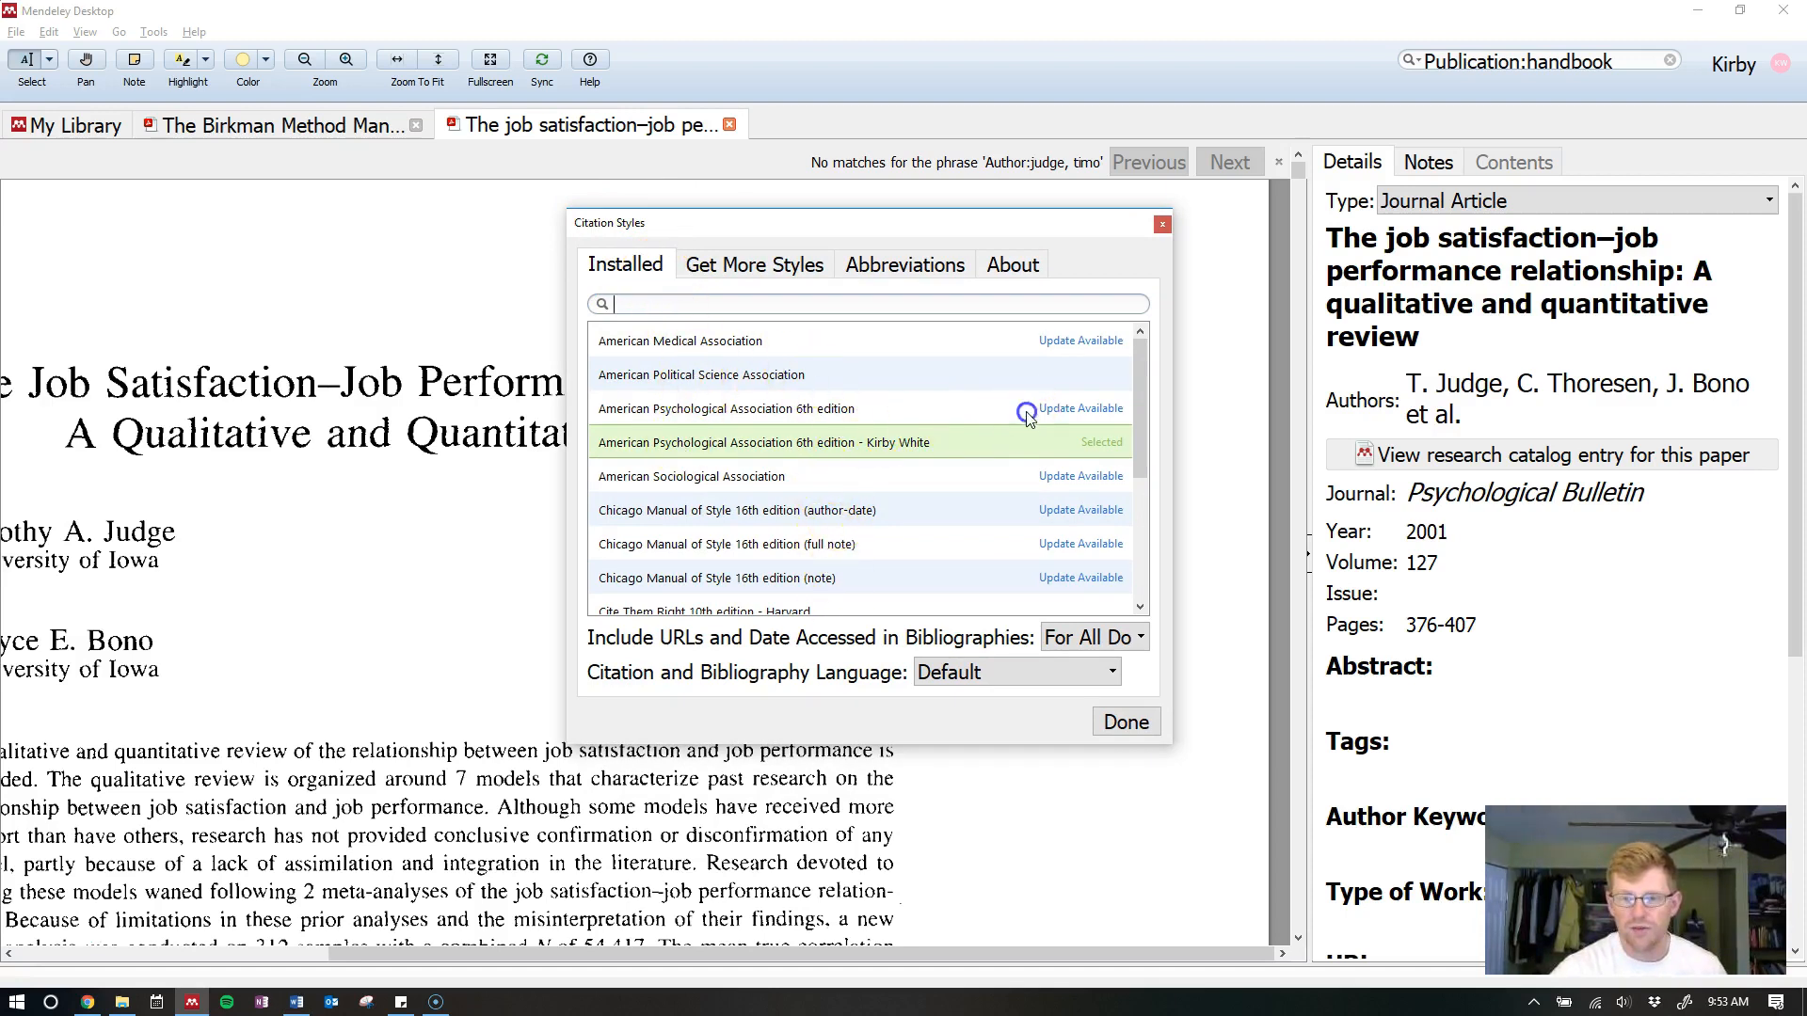
right_click(984, 421)
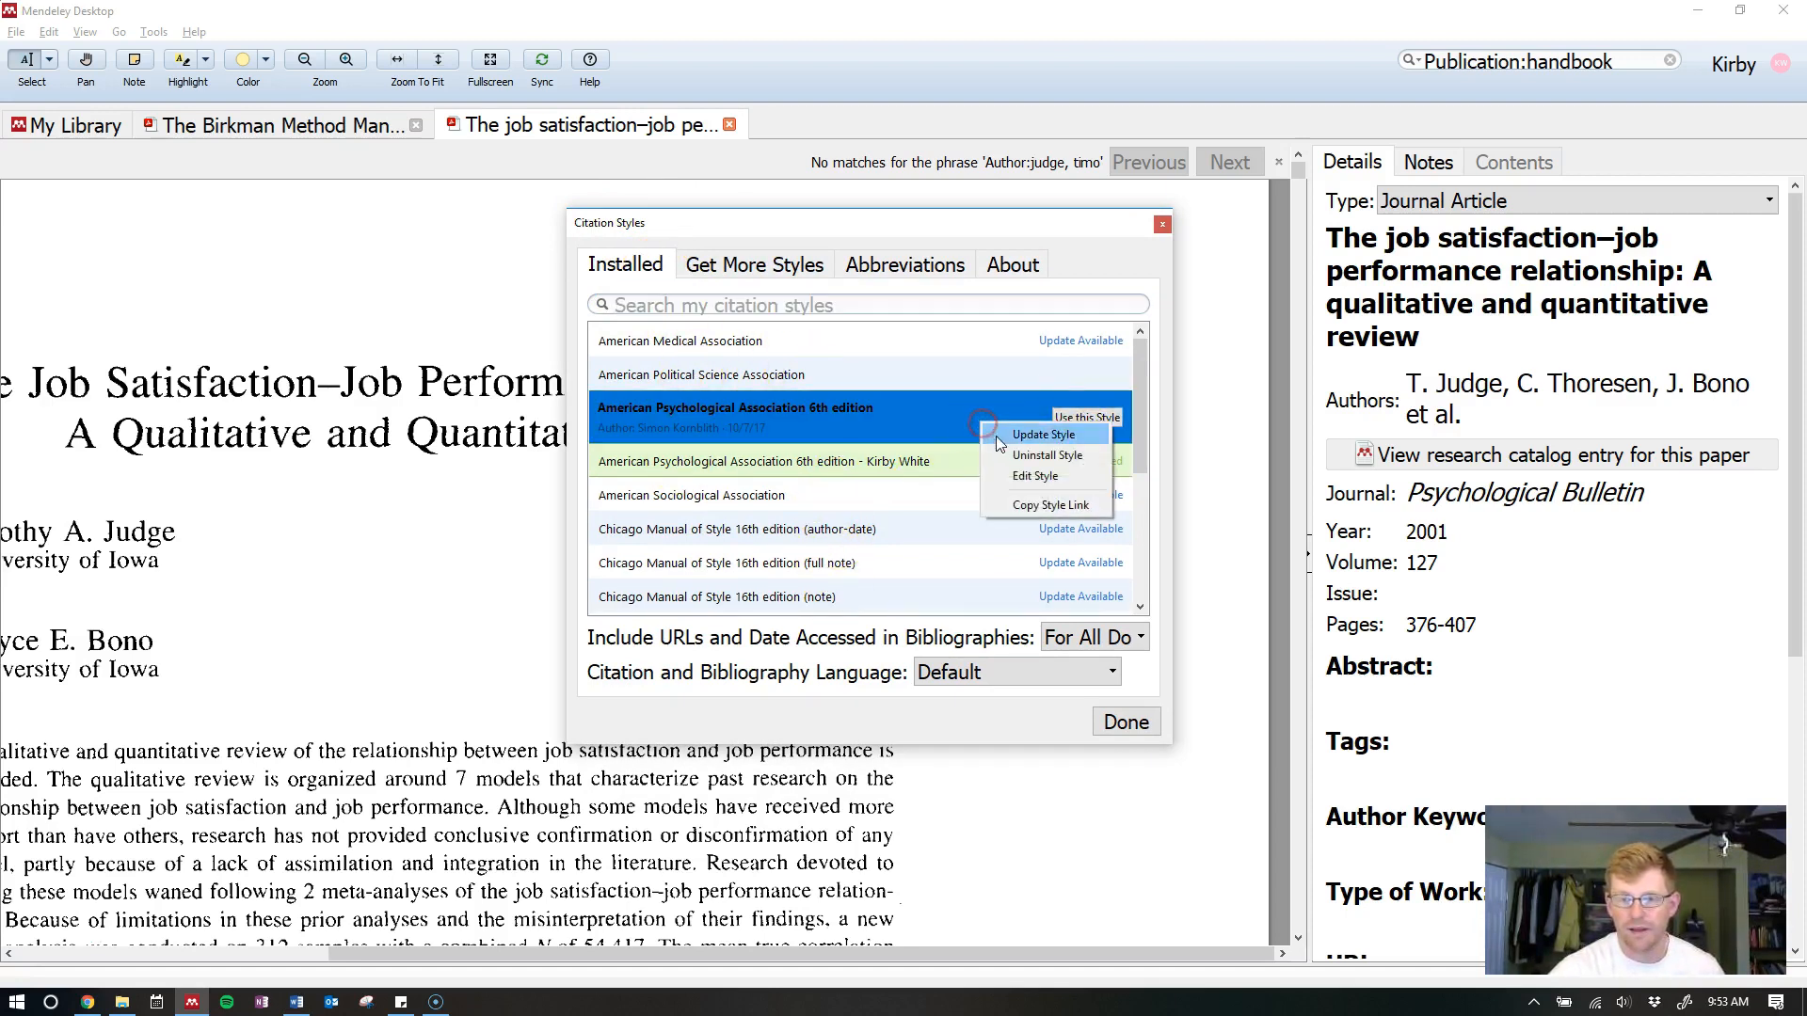
click(1033, 476)
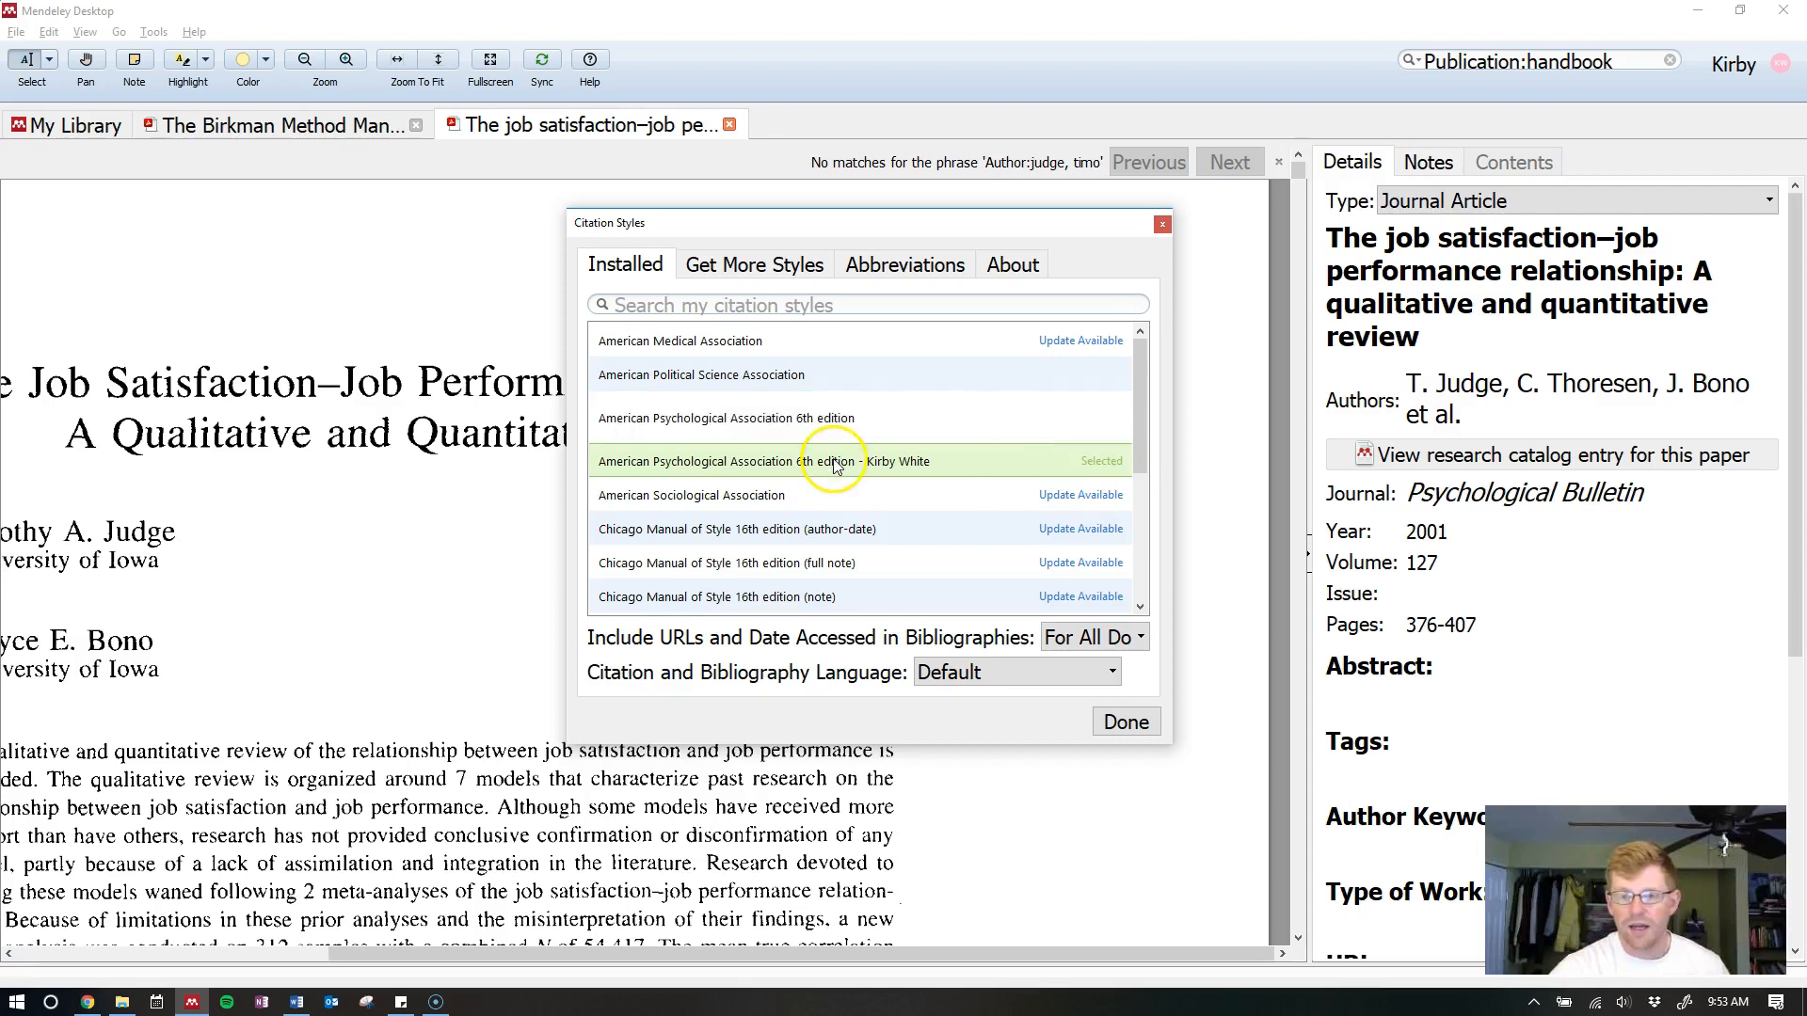
click(1141, 332)
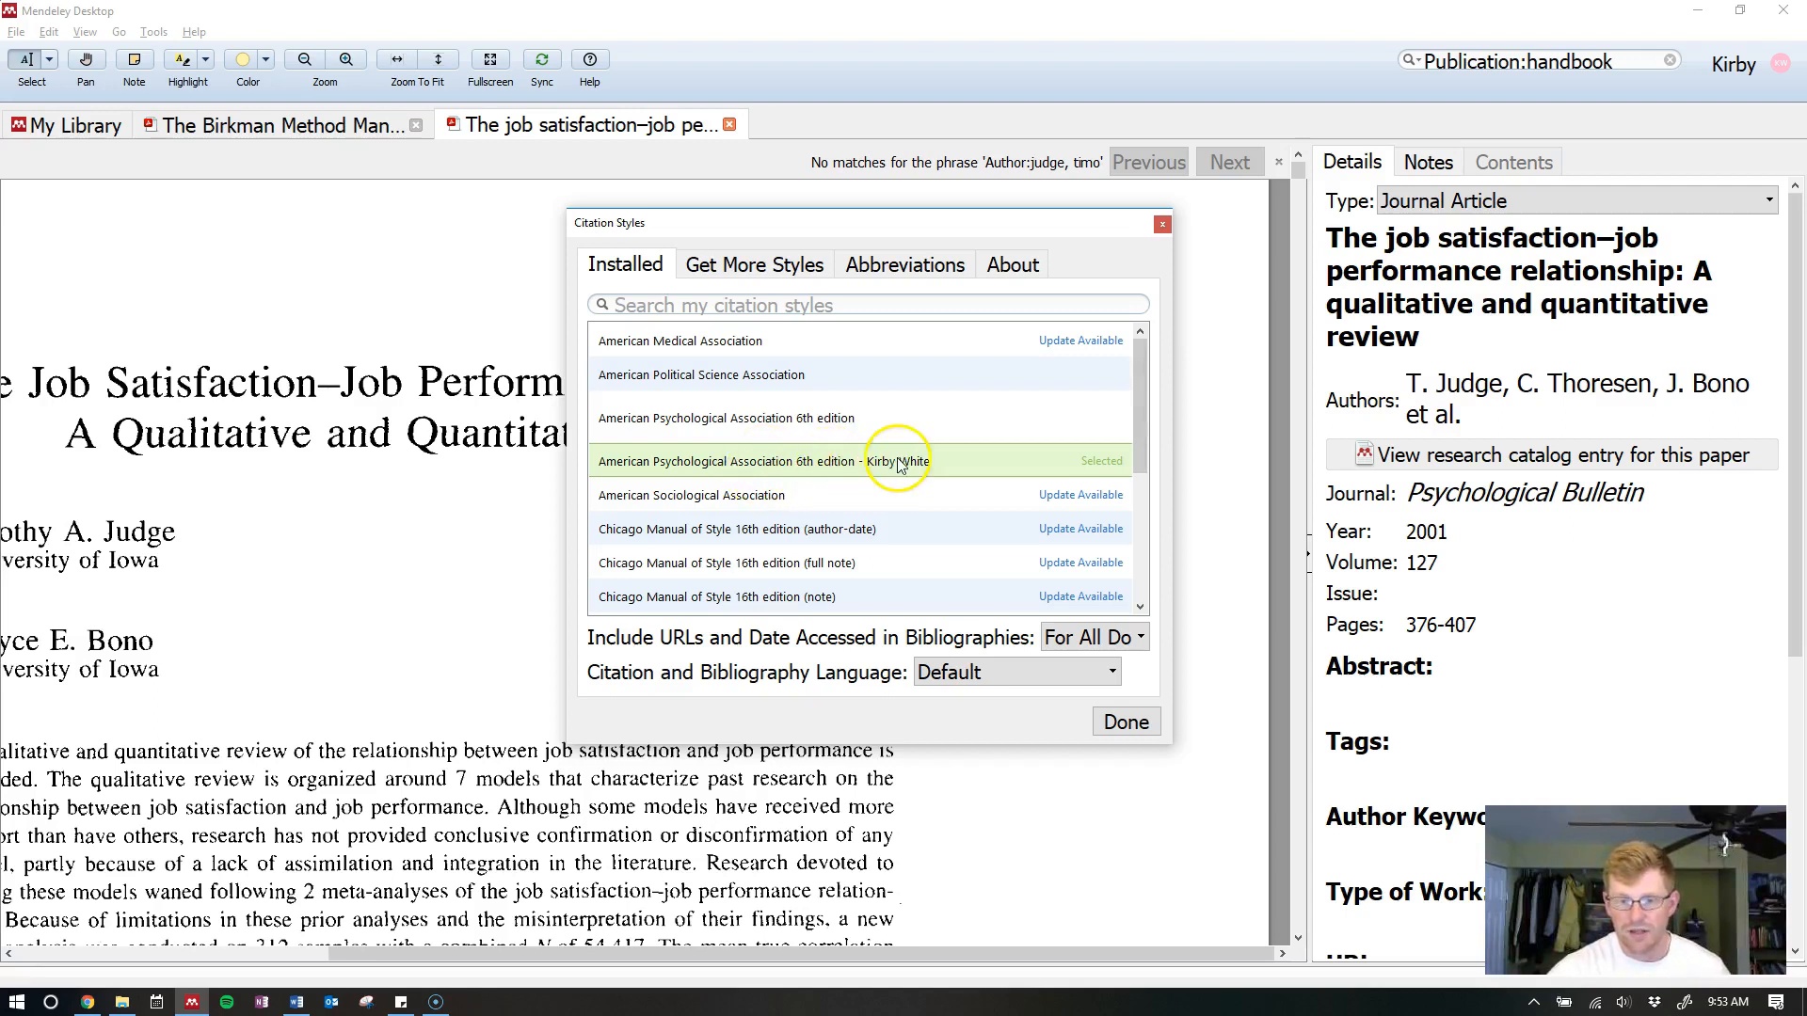
click(750, 273)
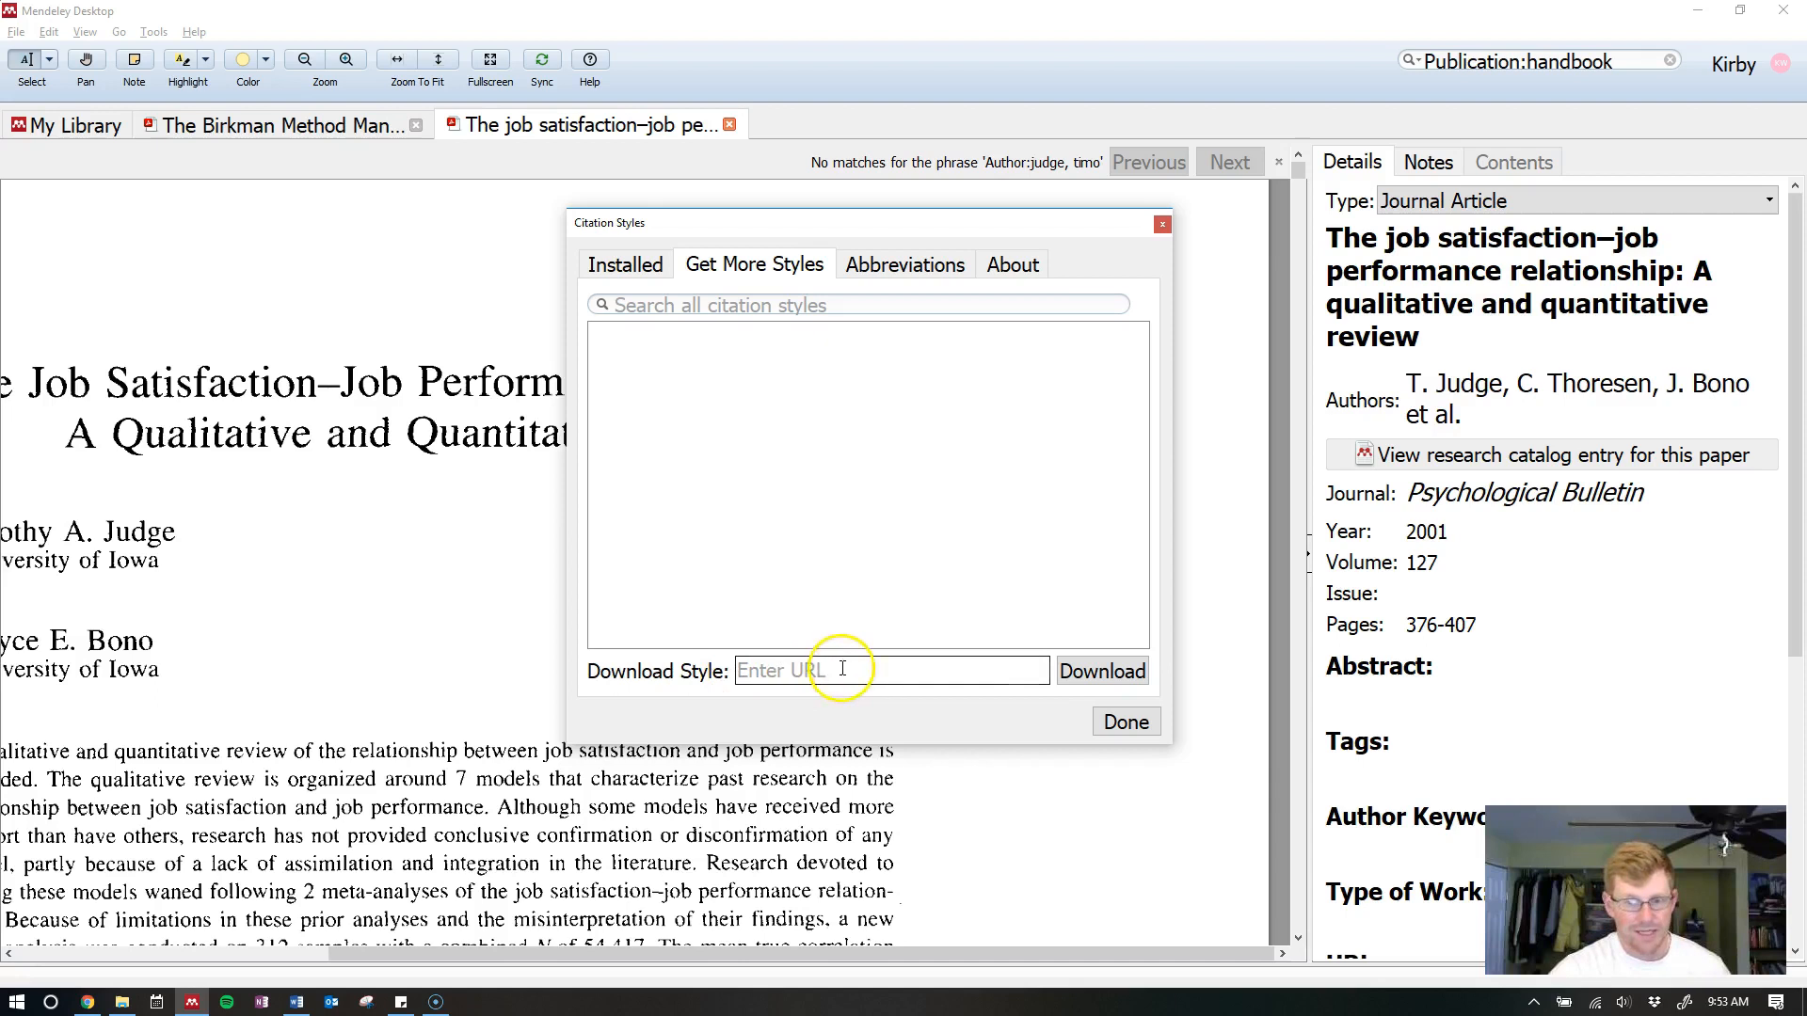
Copy the style link of the installed custom APA 6th edition style
click(635, 266)
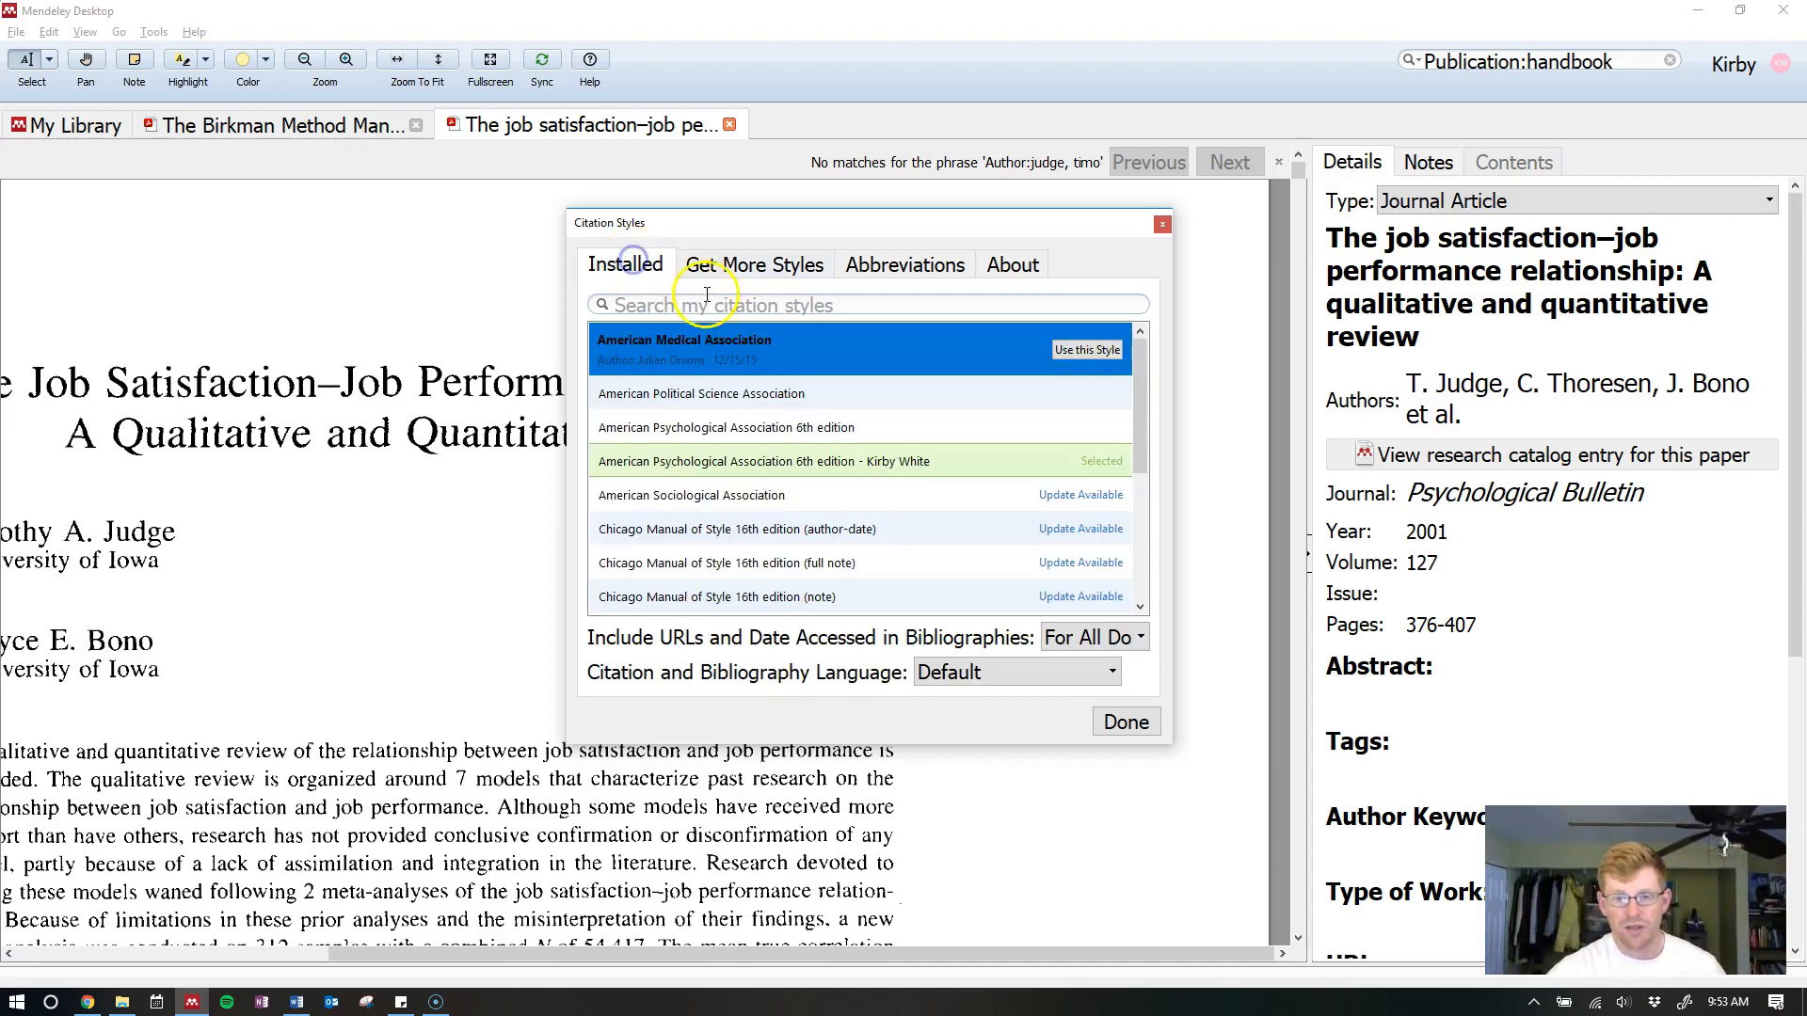
click(853, 470)
right_click(850, 459)
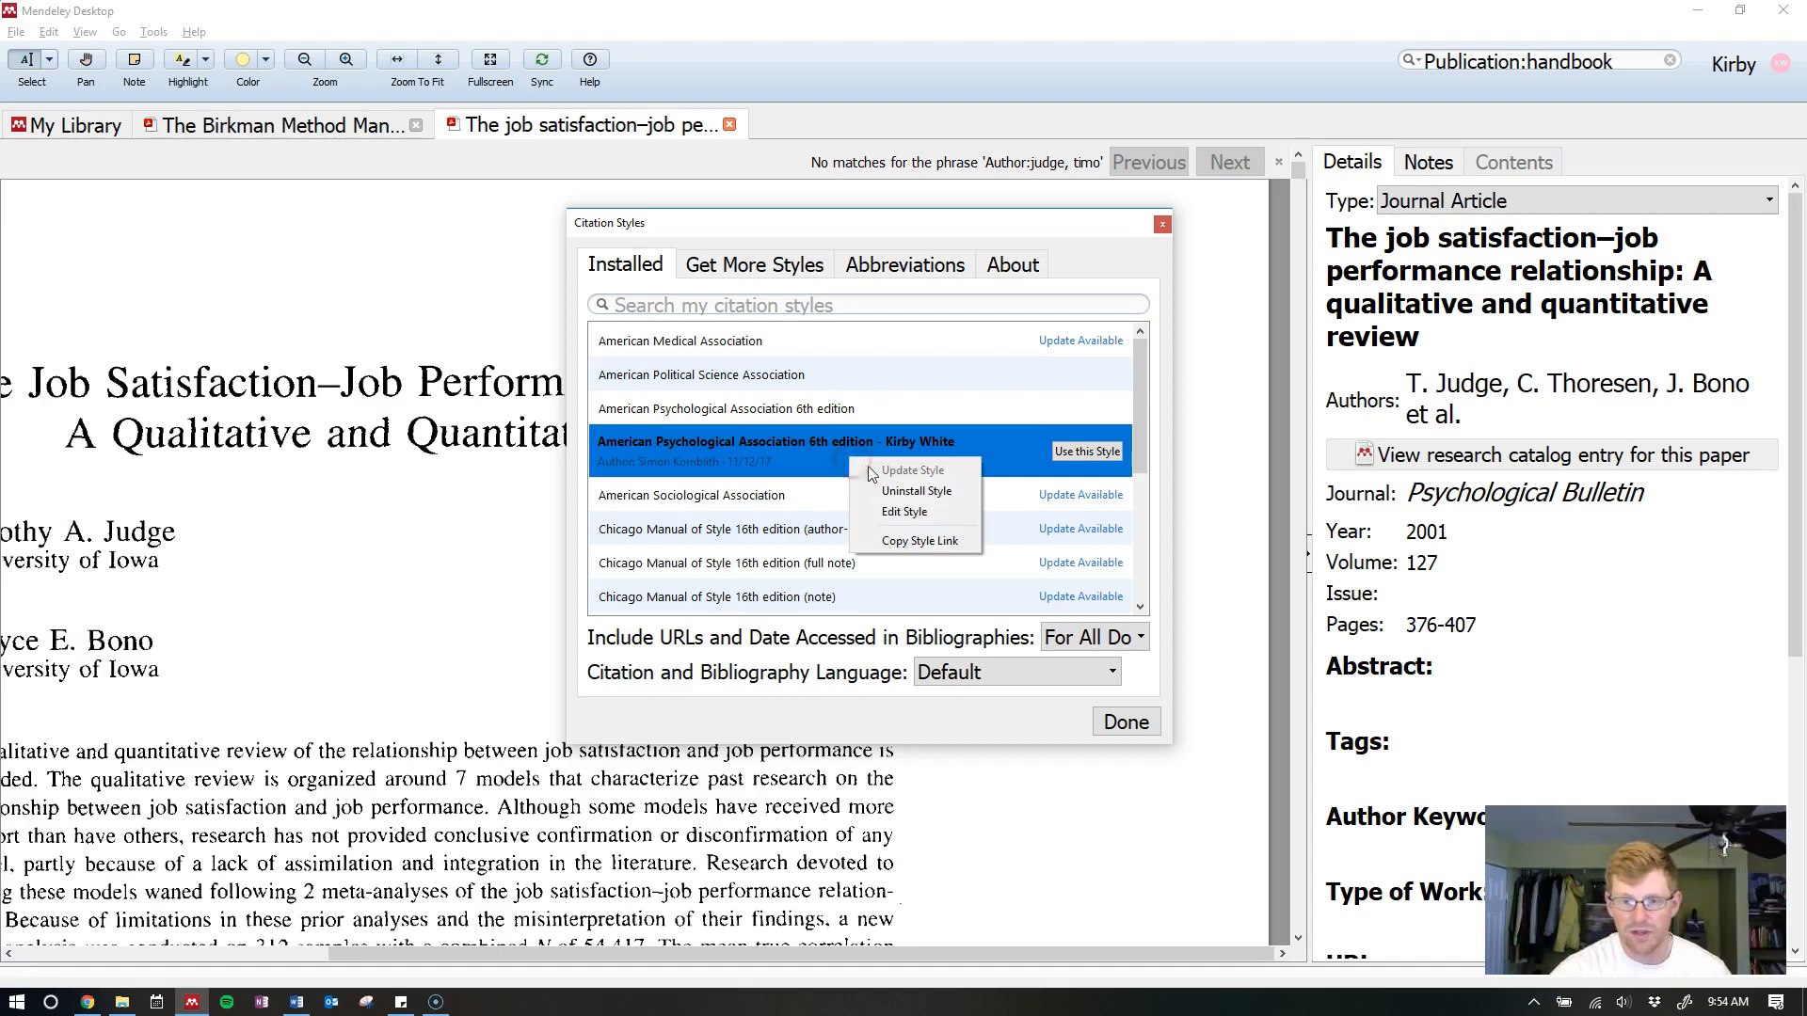
click(915, 543)
Paste the custom APA style link into Download Style and download it
click(757, 264)
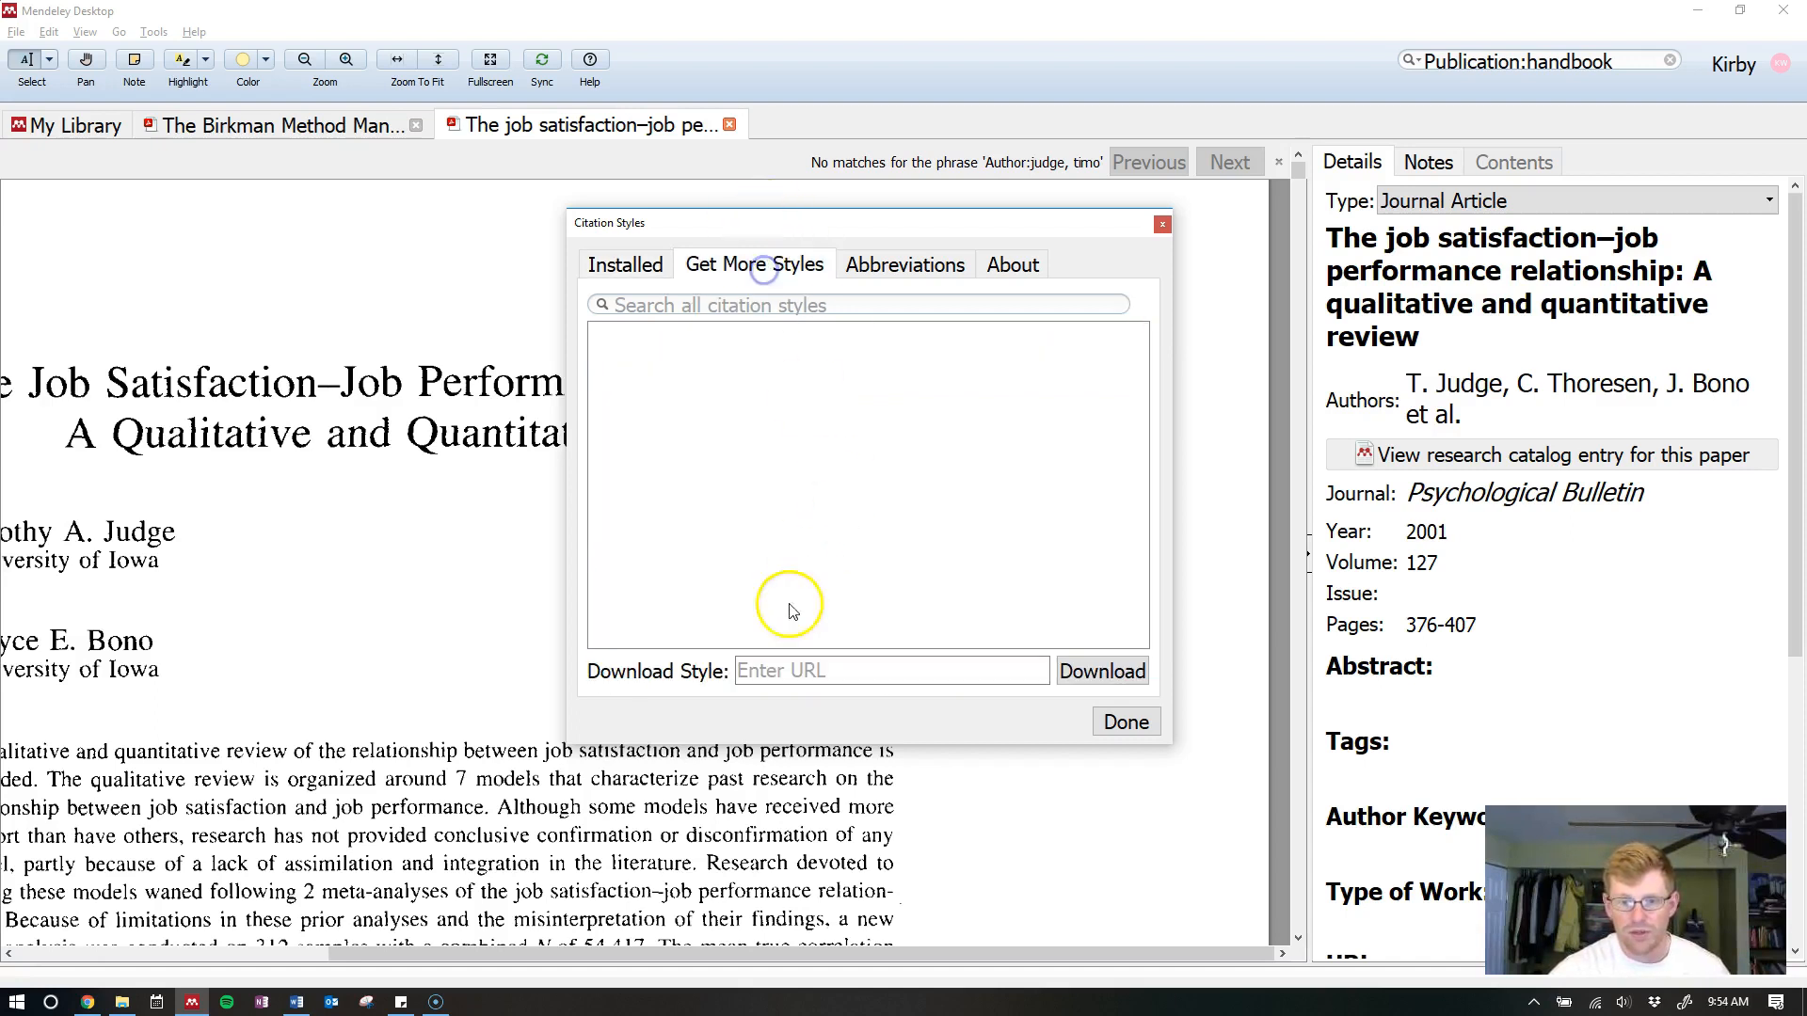
right_click(801, 674)
click(863, 786)
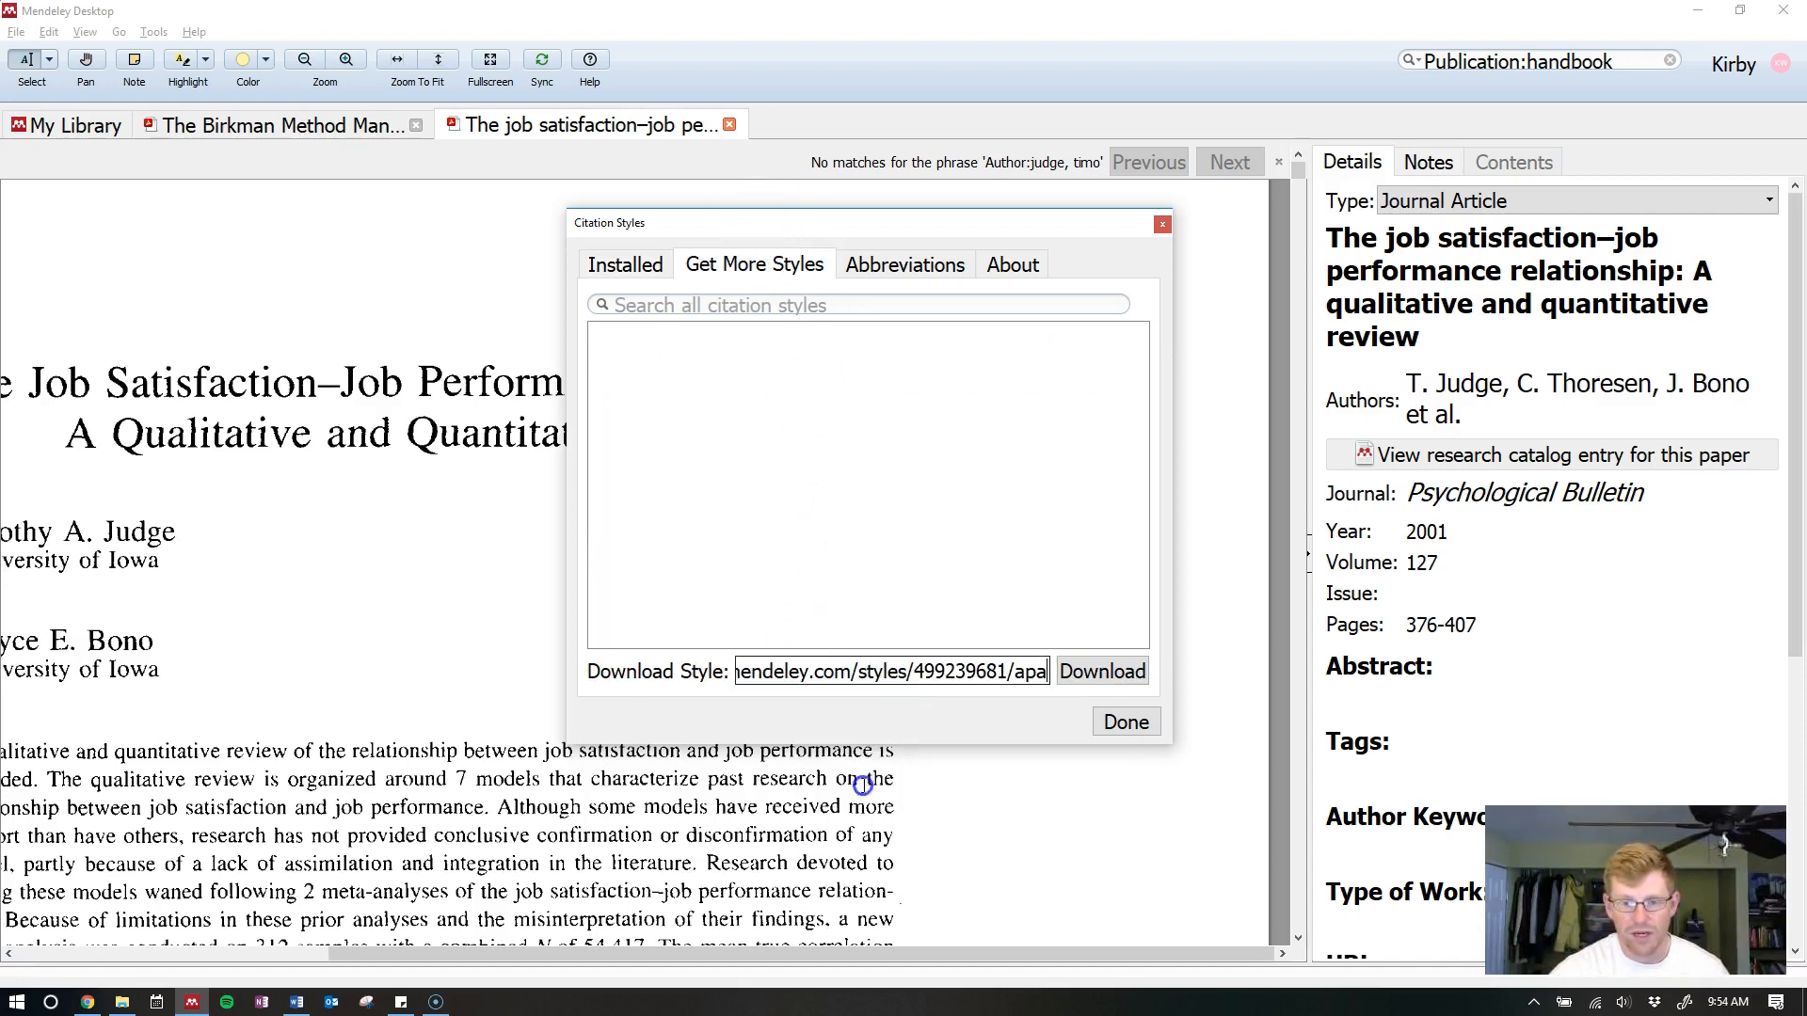
drag(568, 488, 242, 479)
click(791, 675)
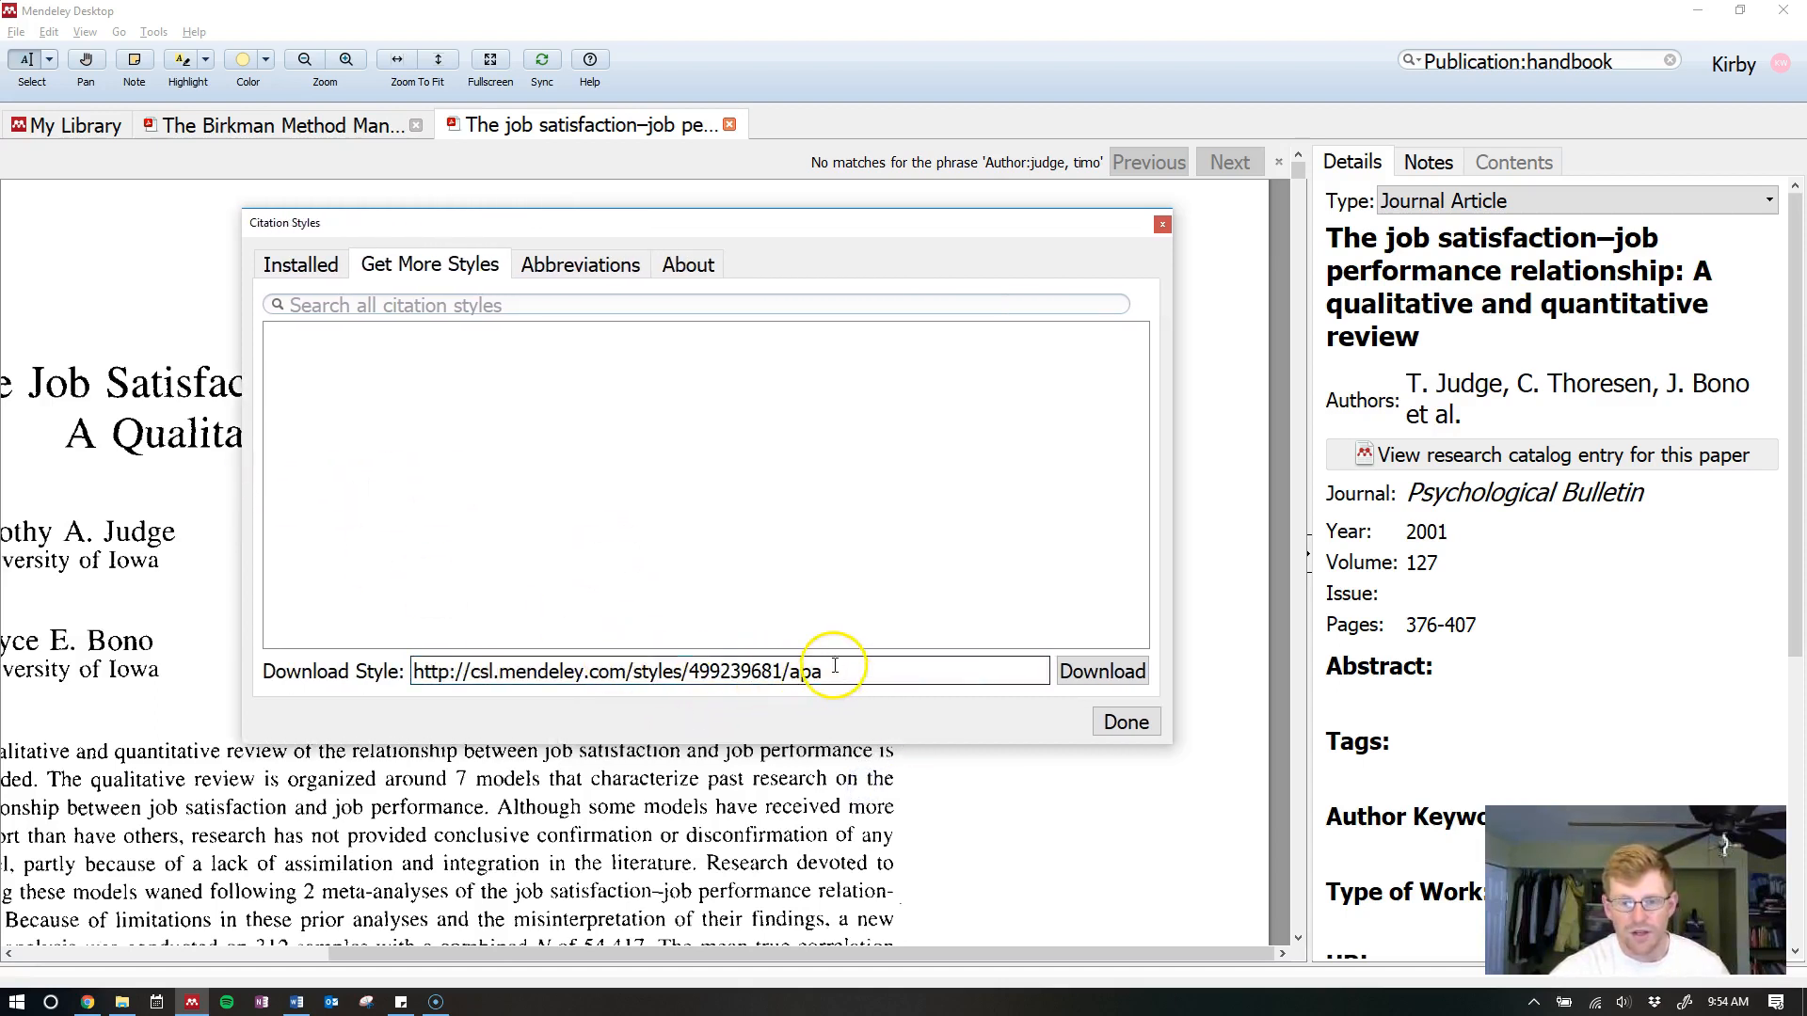
drag(823, 671, 389, 701)
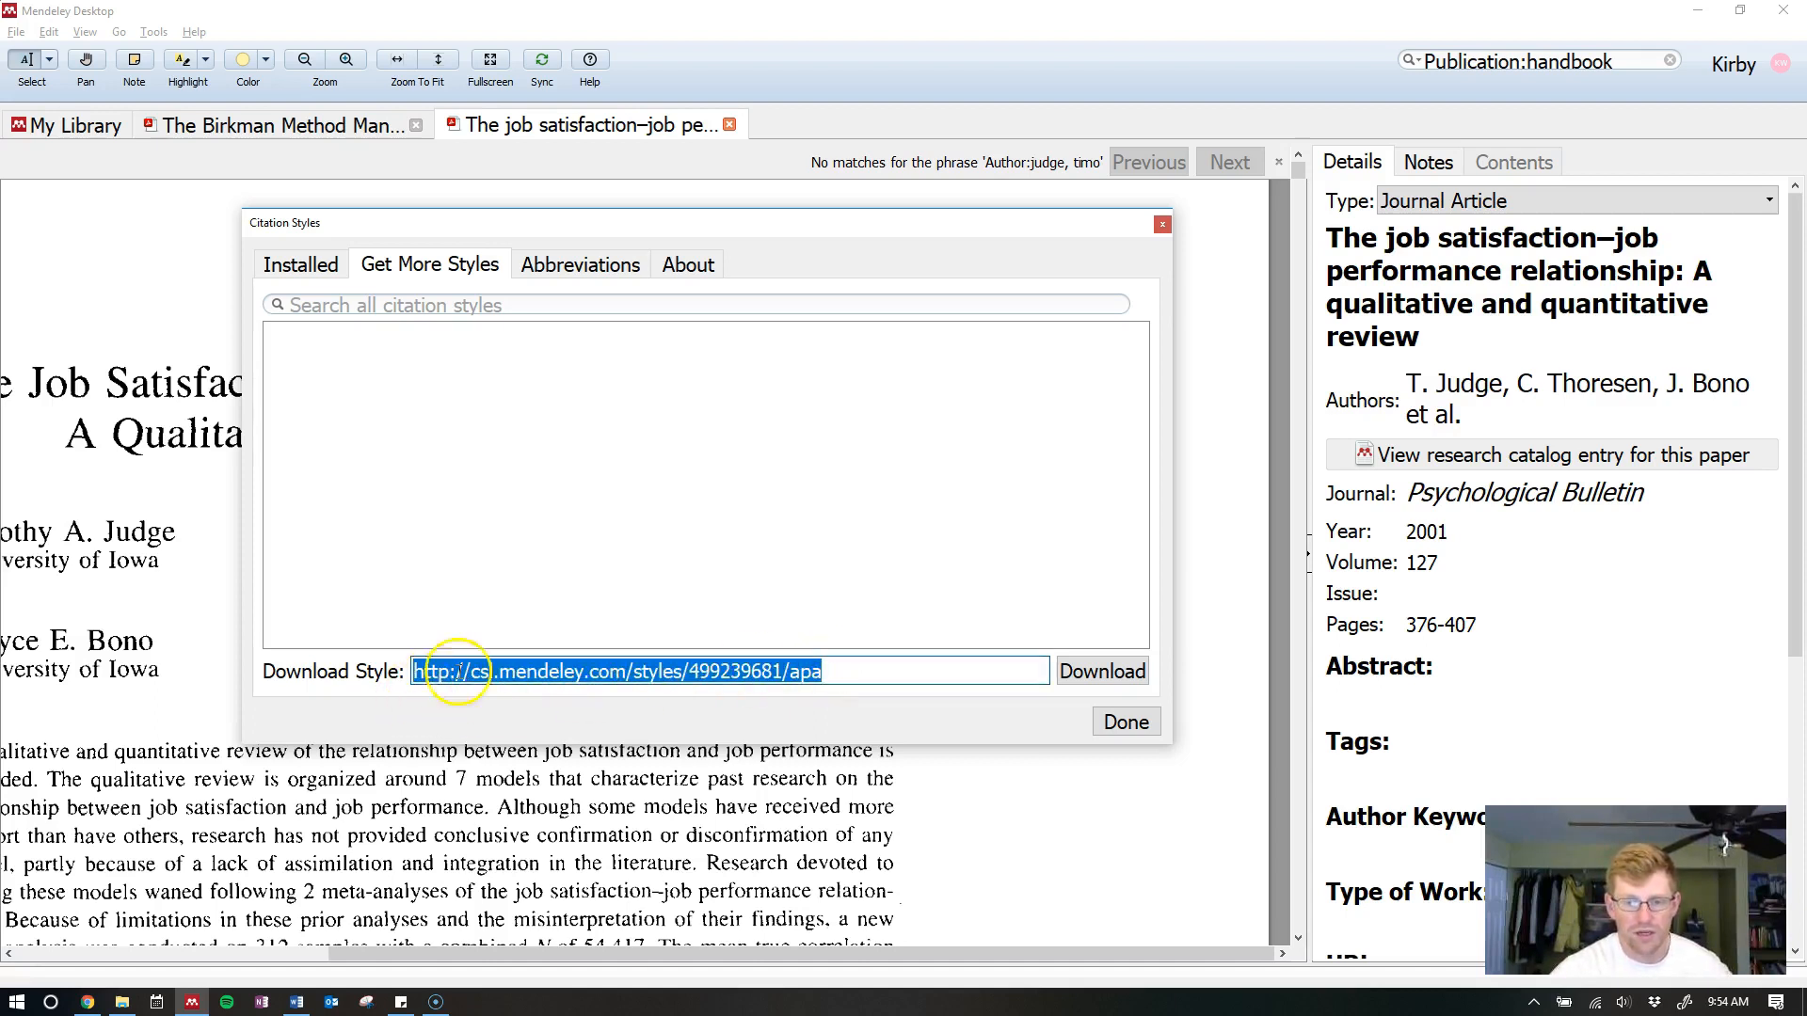
click(914, 674)
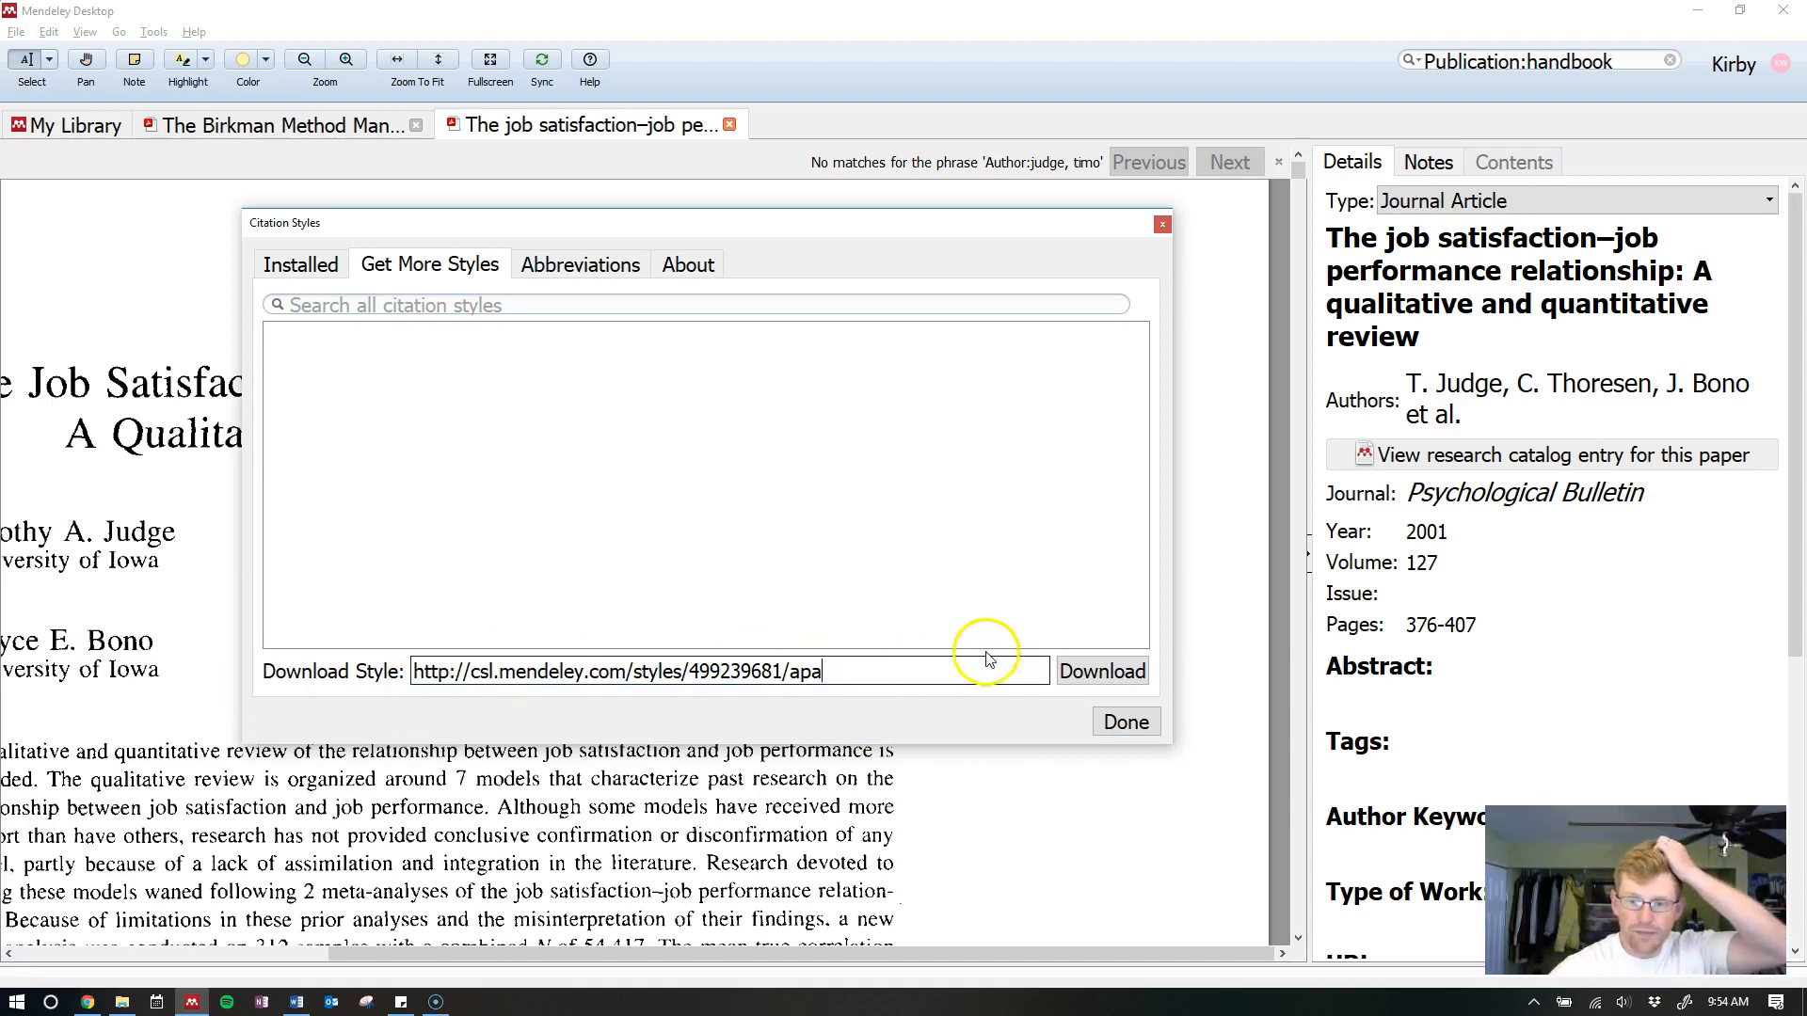
click(1098, 677)
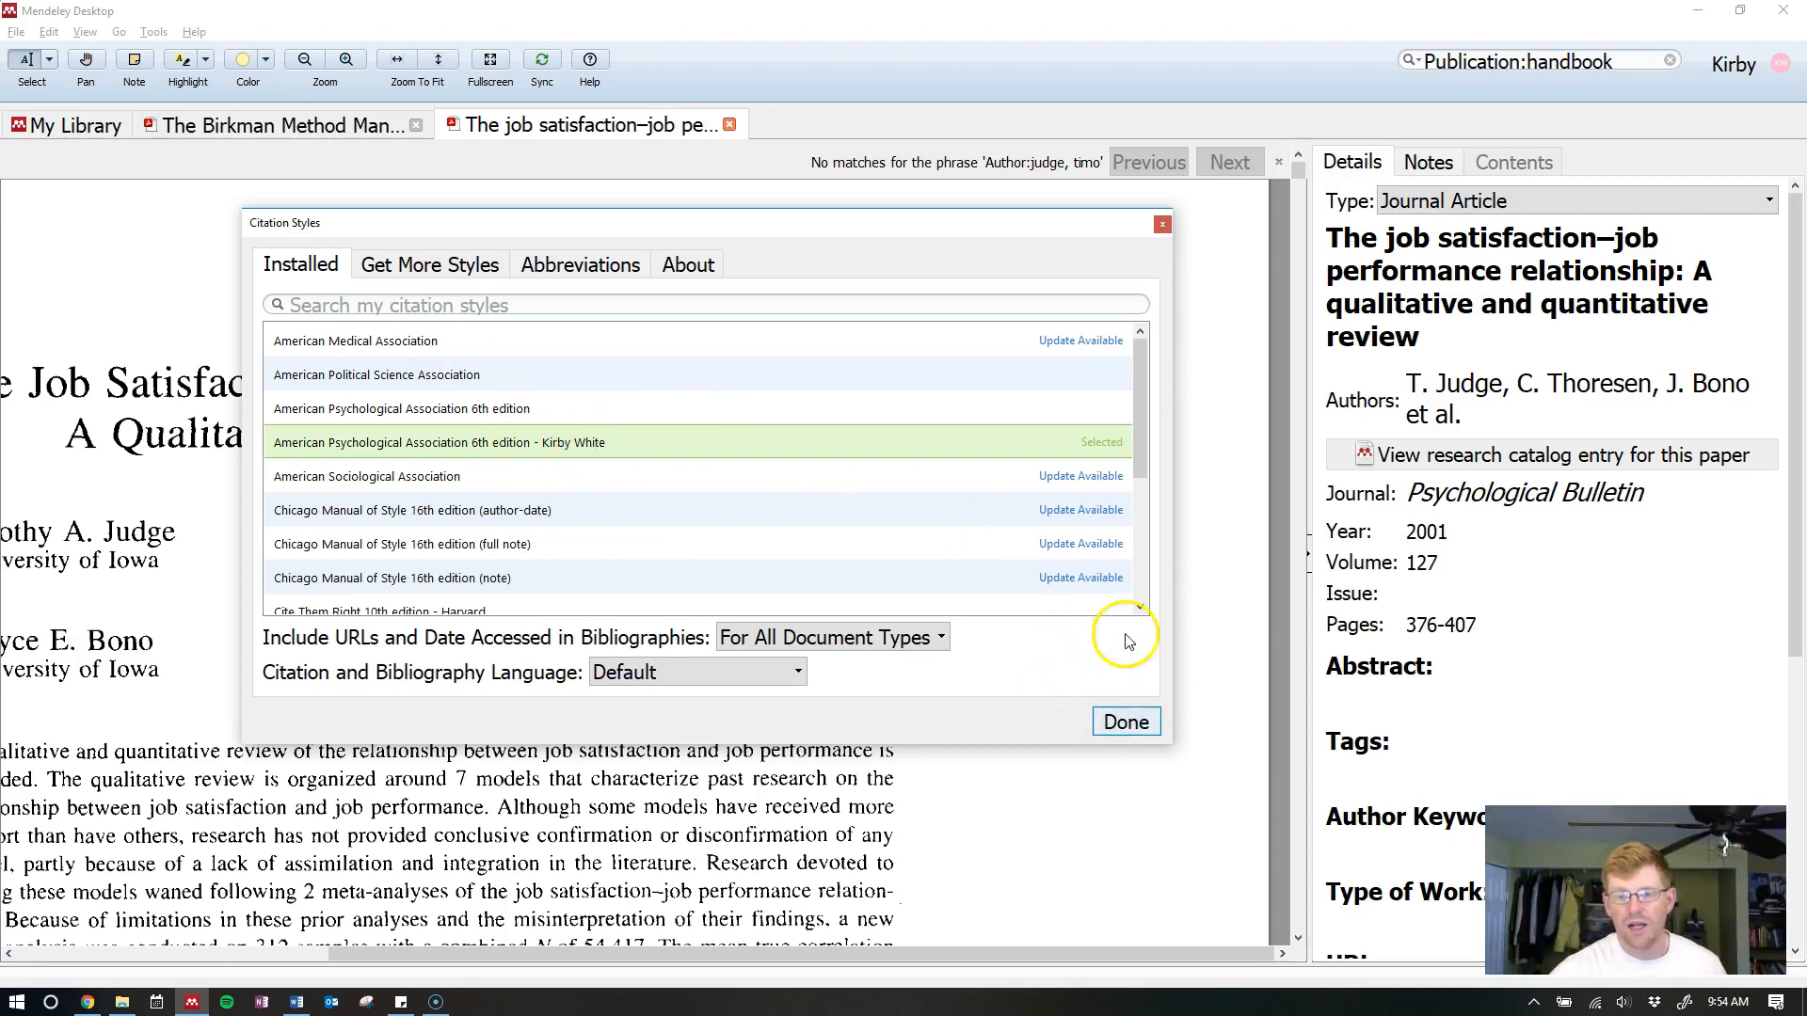
Close the Citation Styles window with Done
click(613, 455)
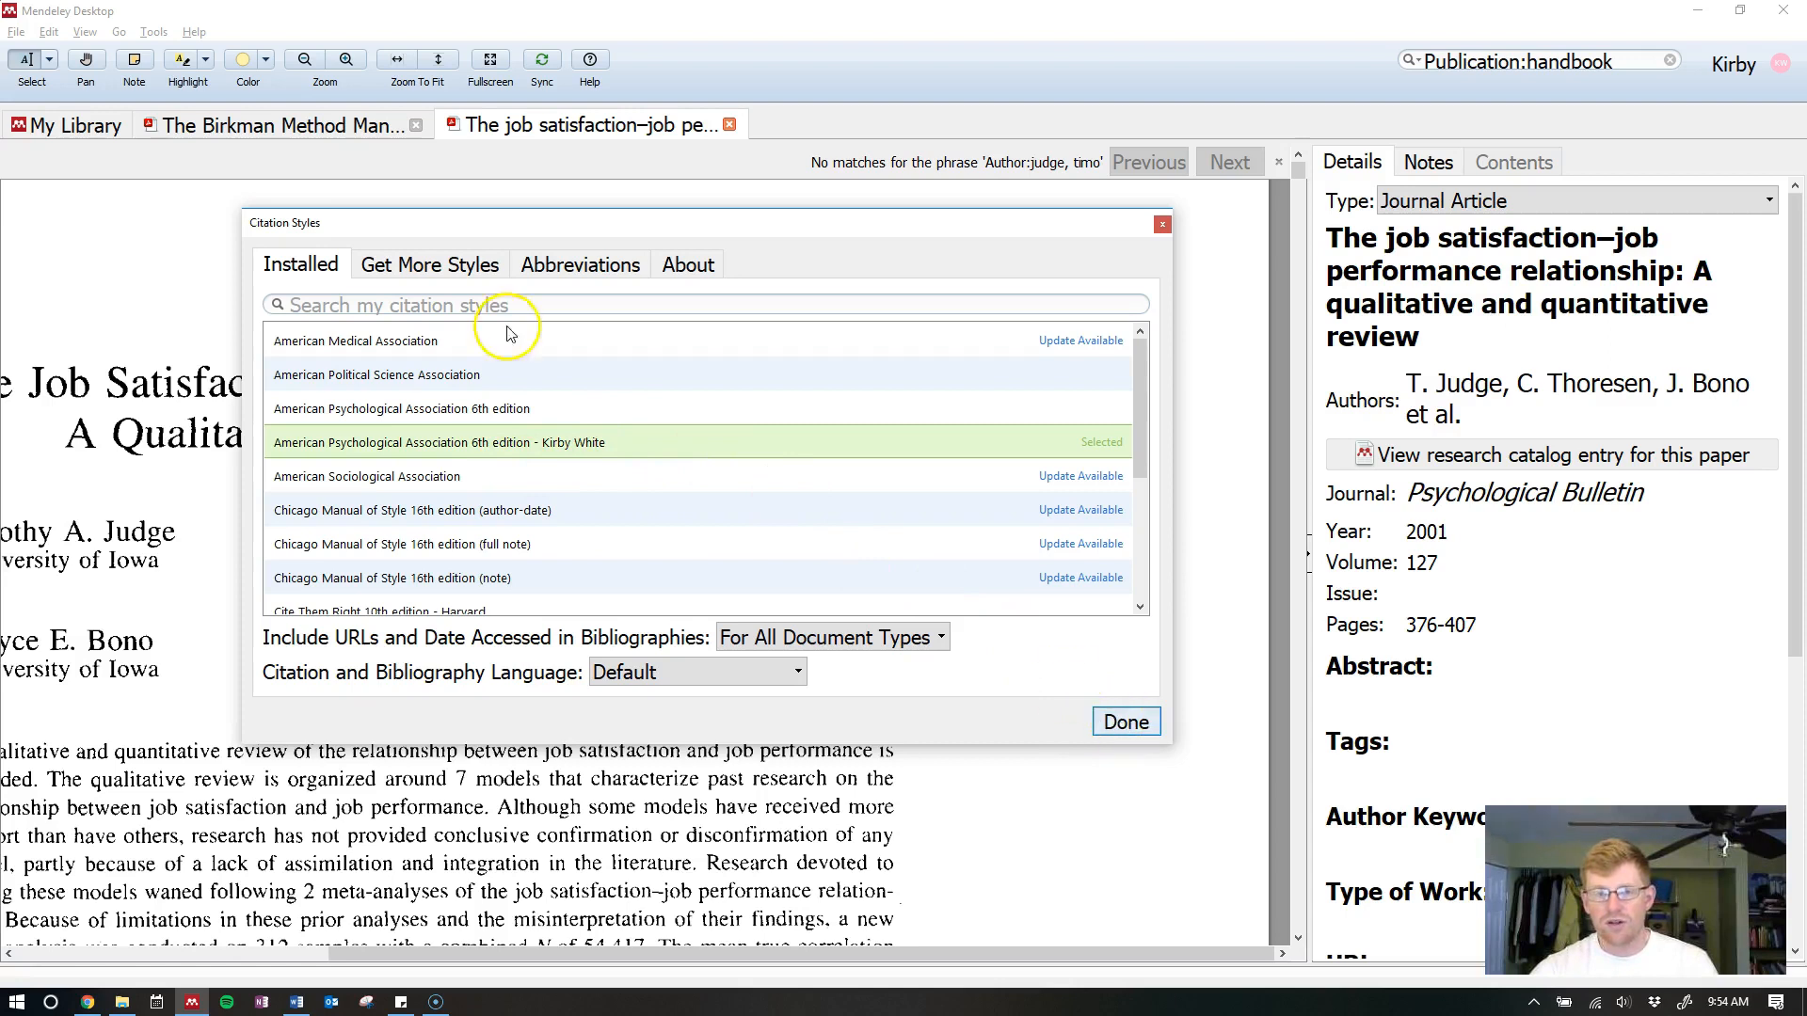
click(461, 264)
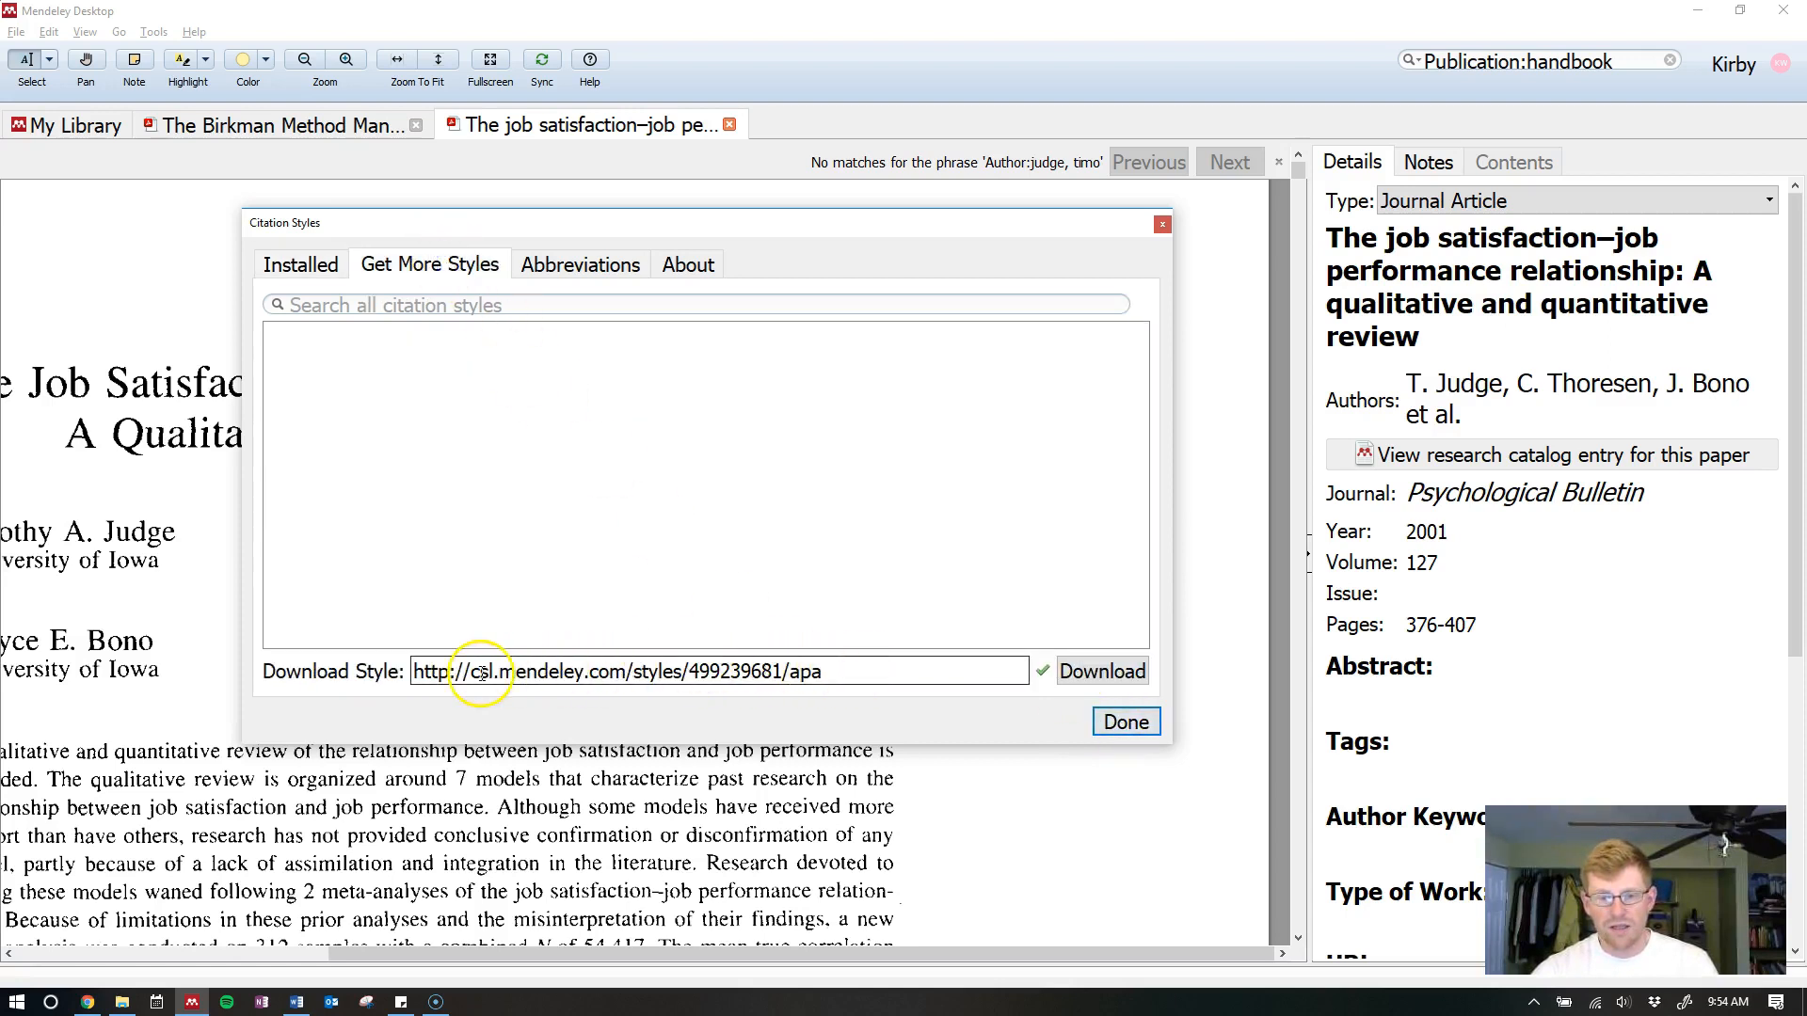
click(1127, 723)
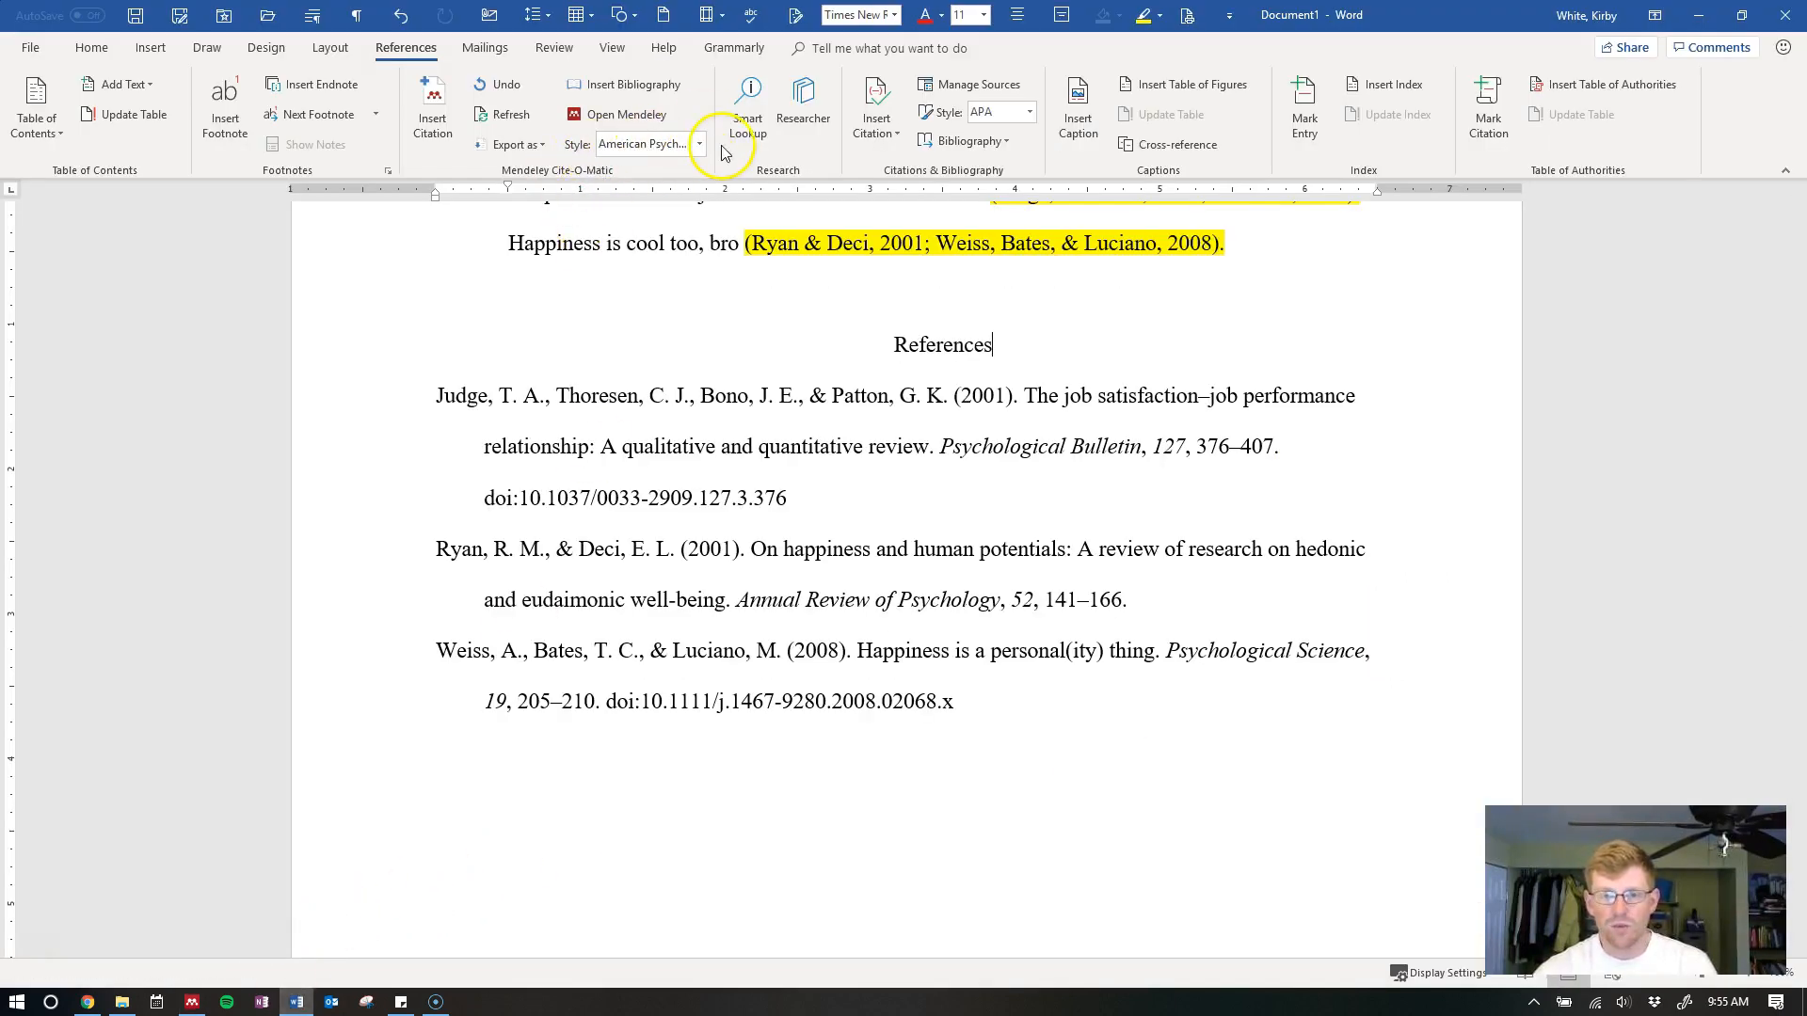
click(699, 143)
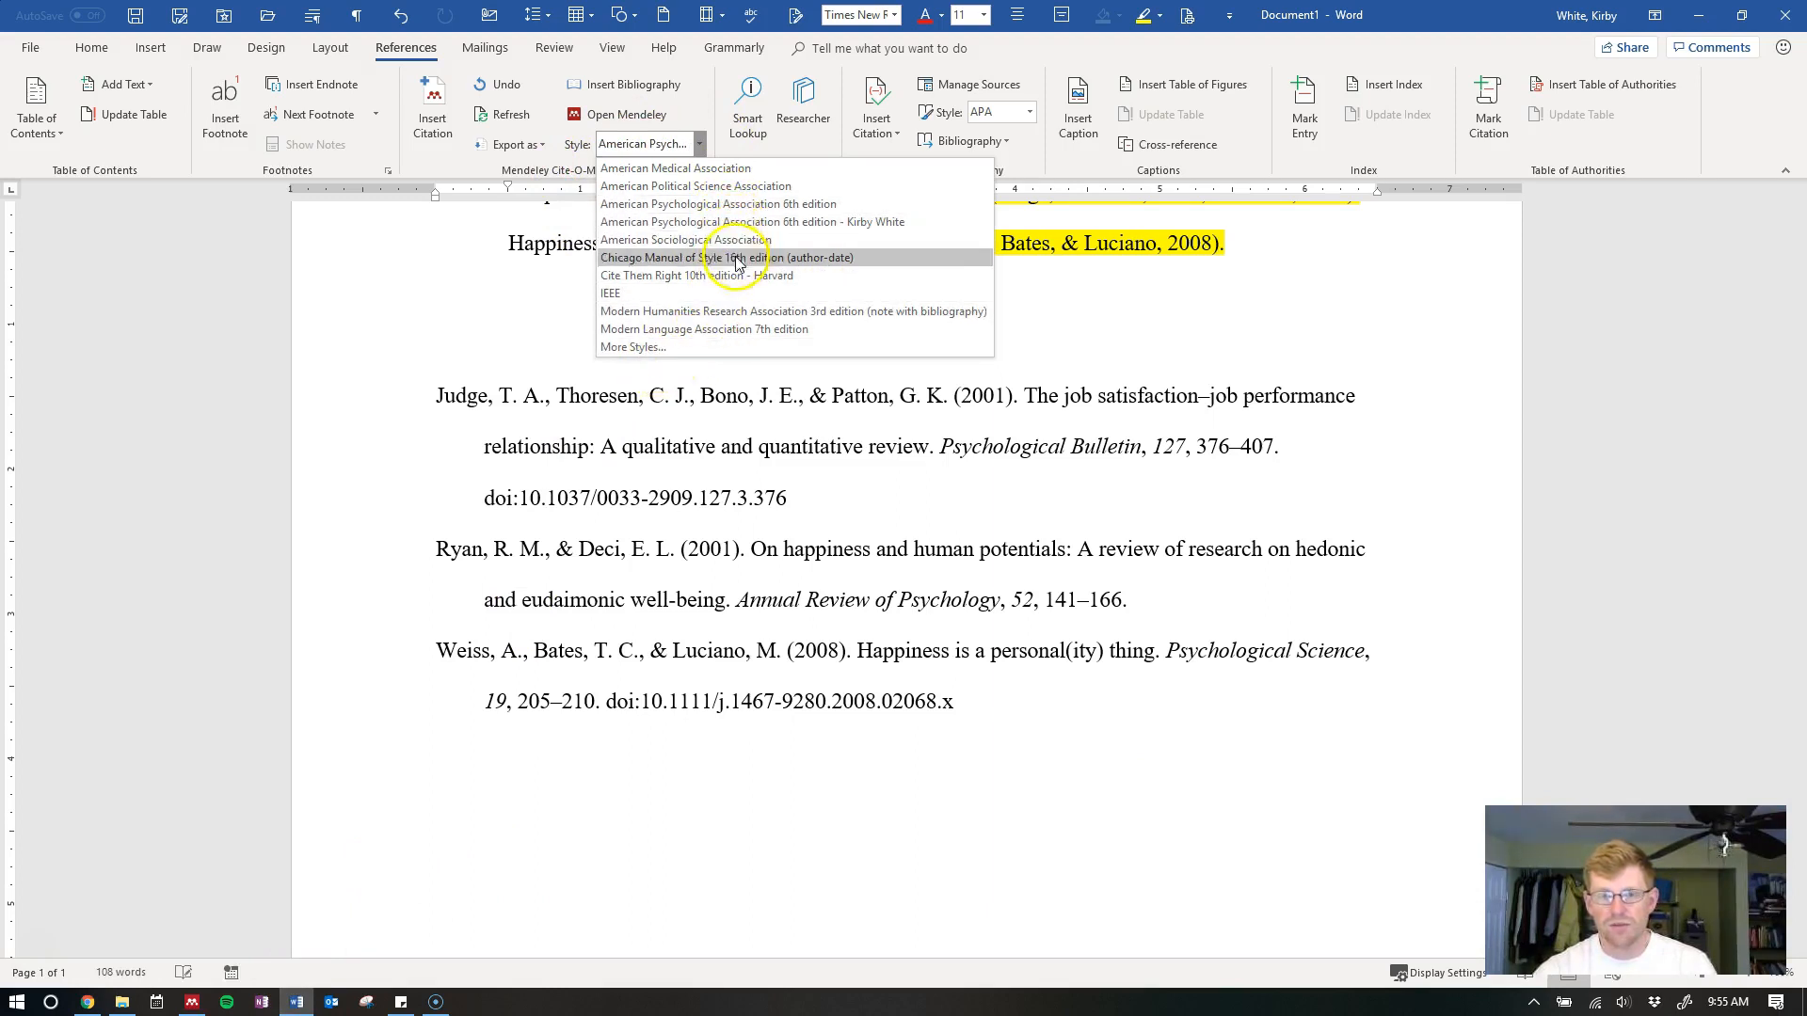
click(974, 478)
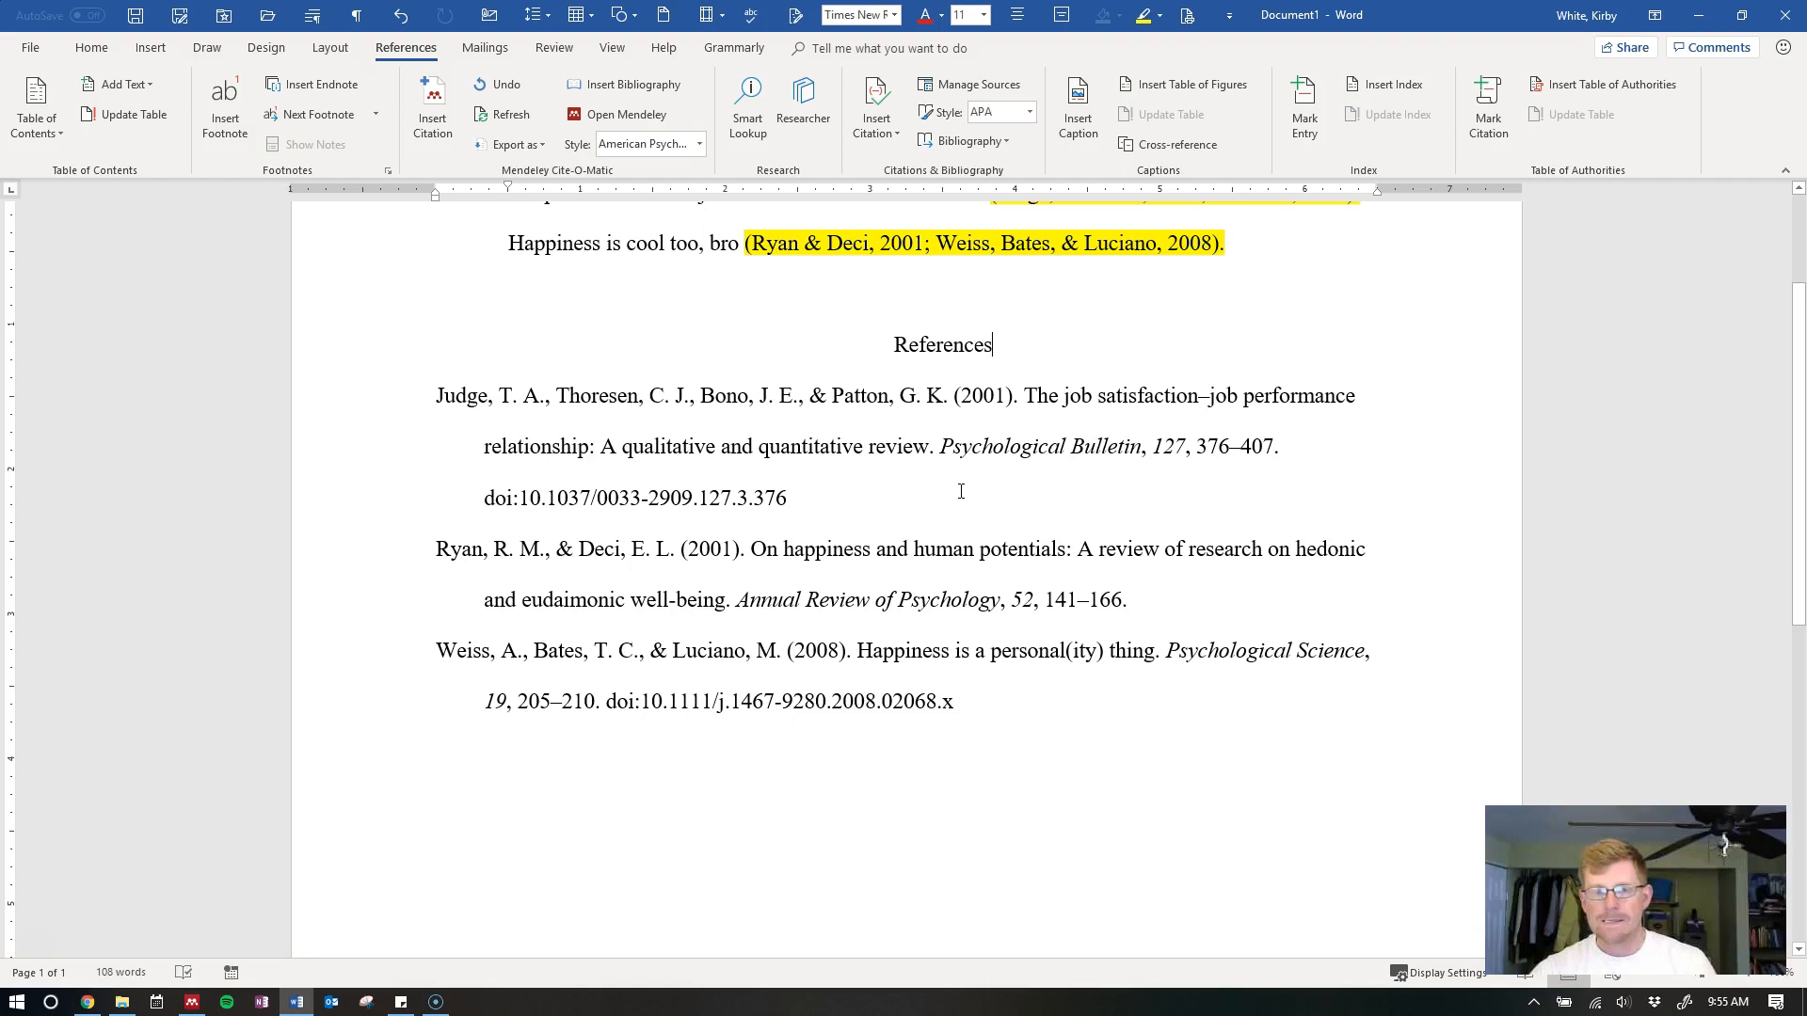
click(947, 496)
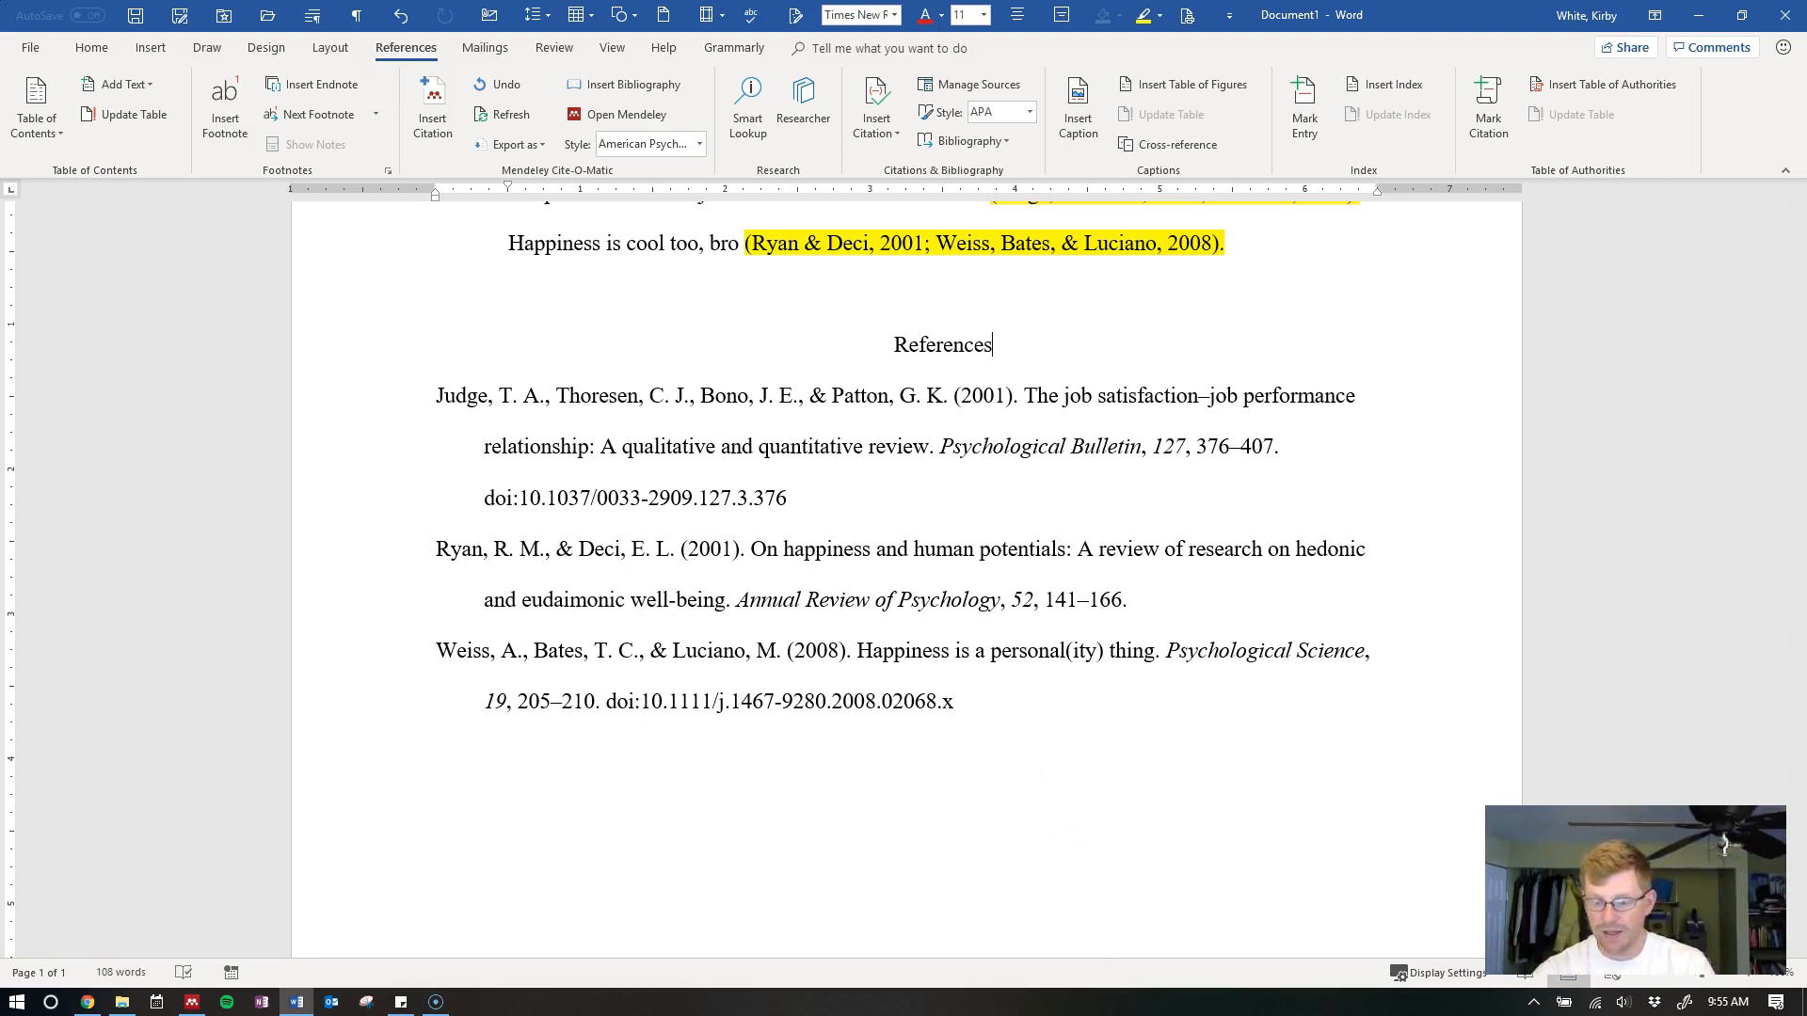
key(ctrl+shift+End)
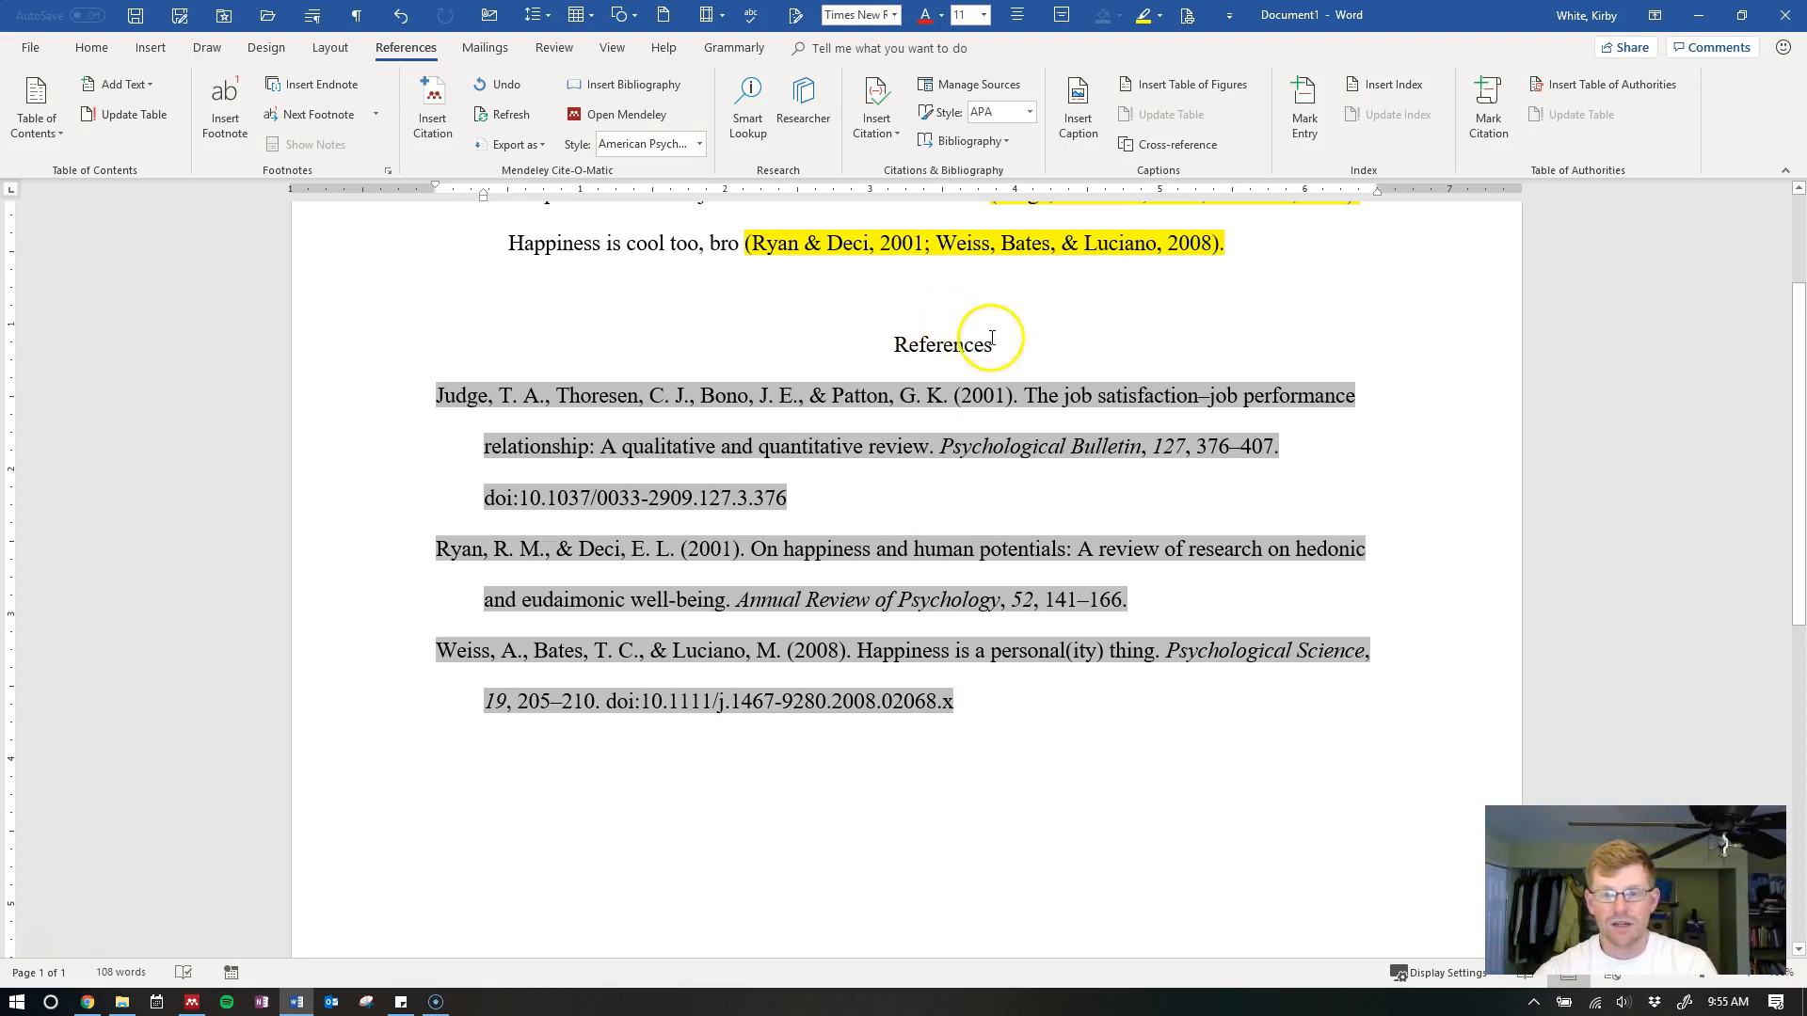
click(992, 337)
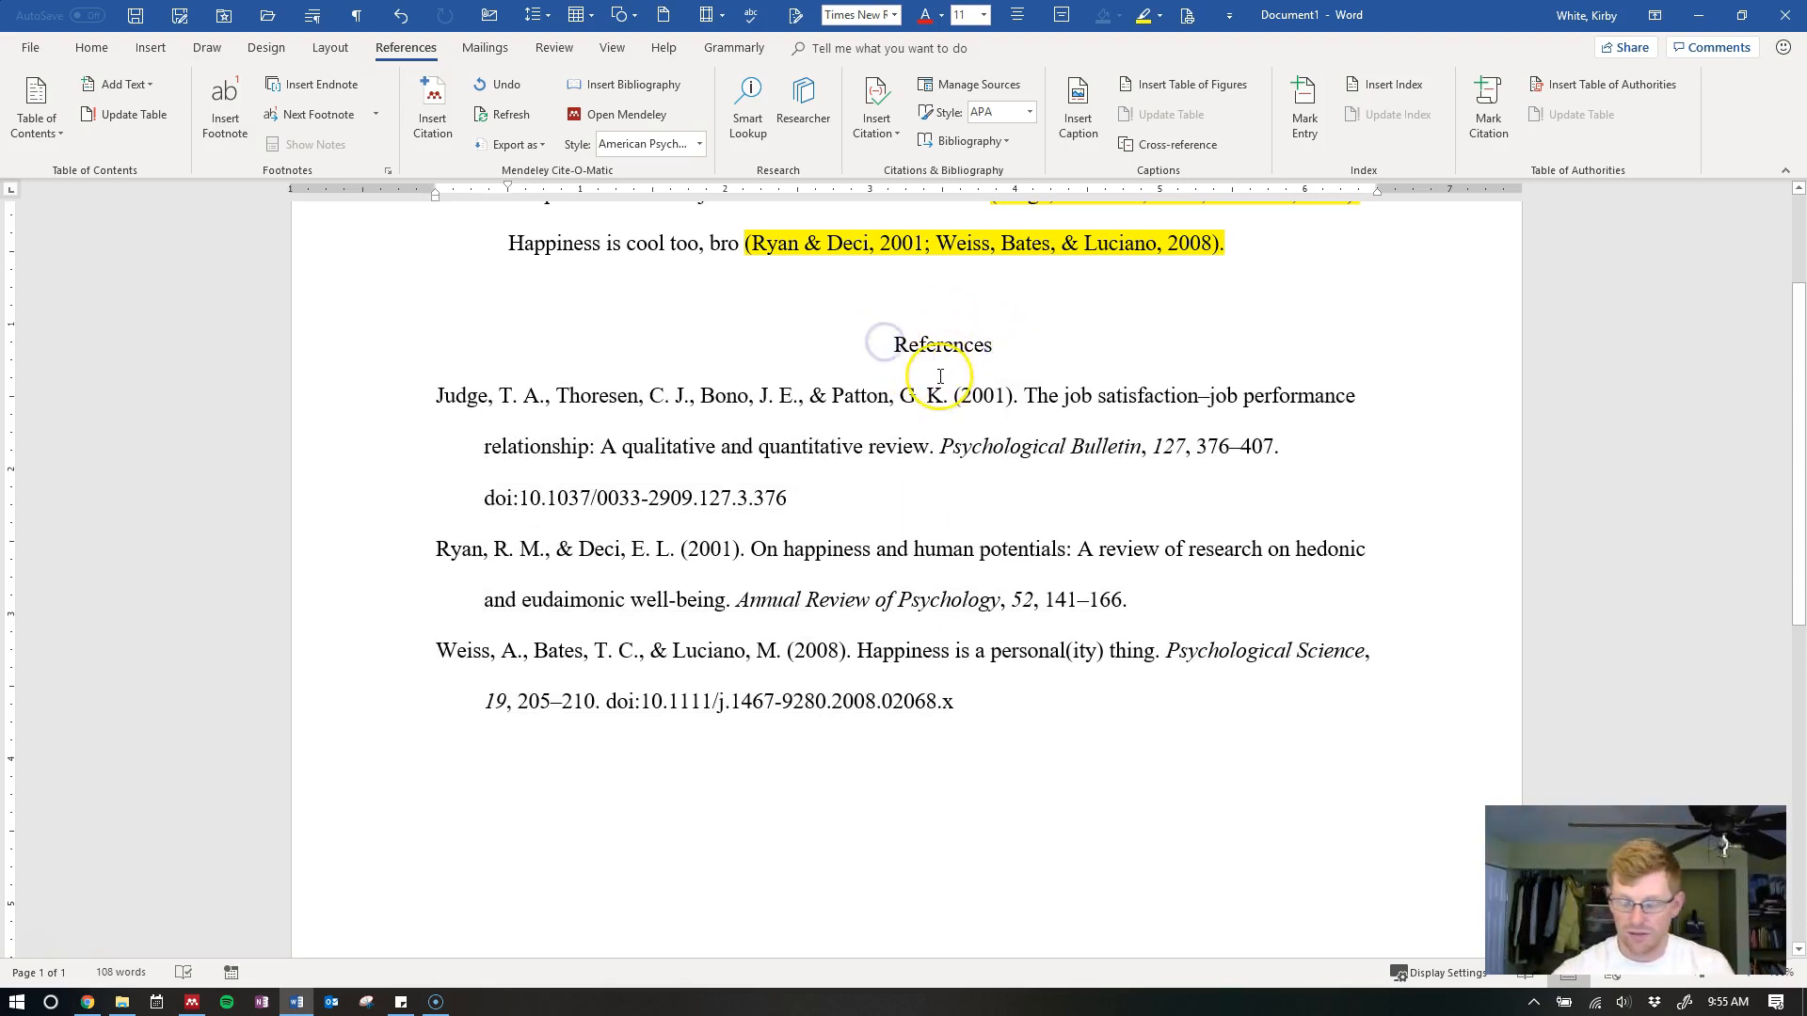
key(ctrl+z)
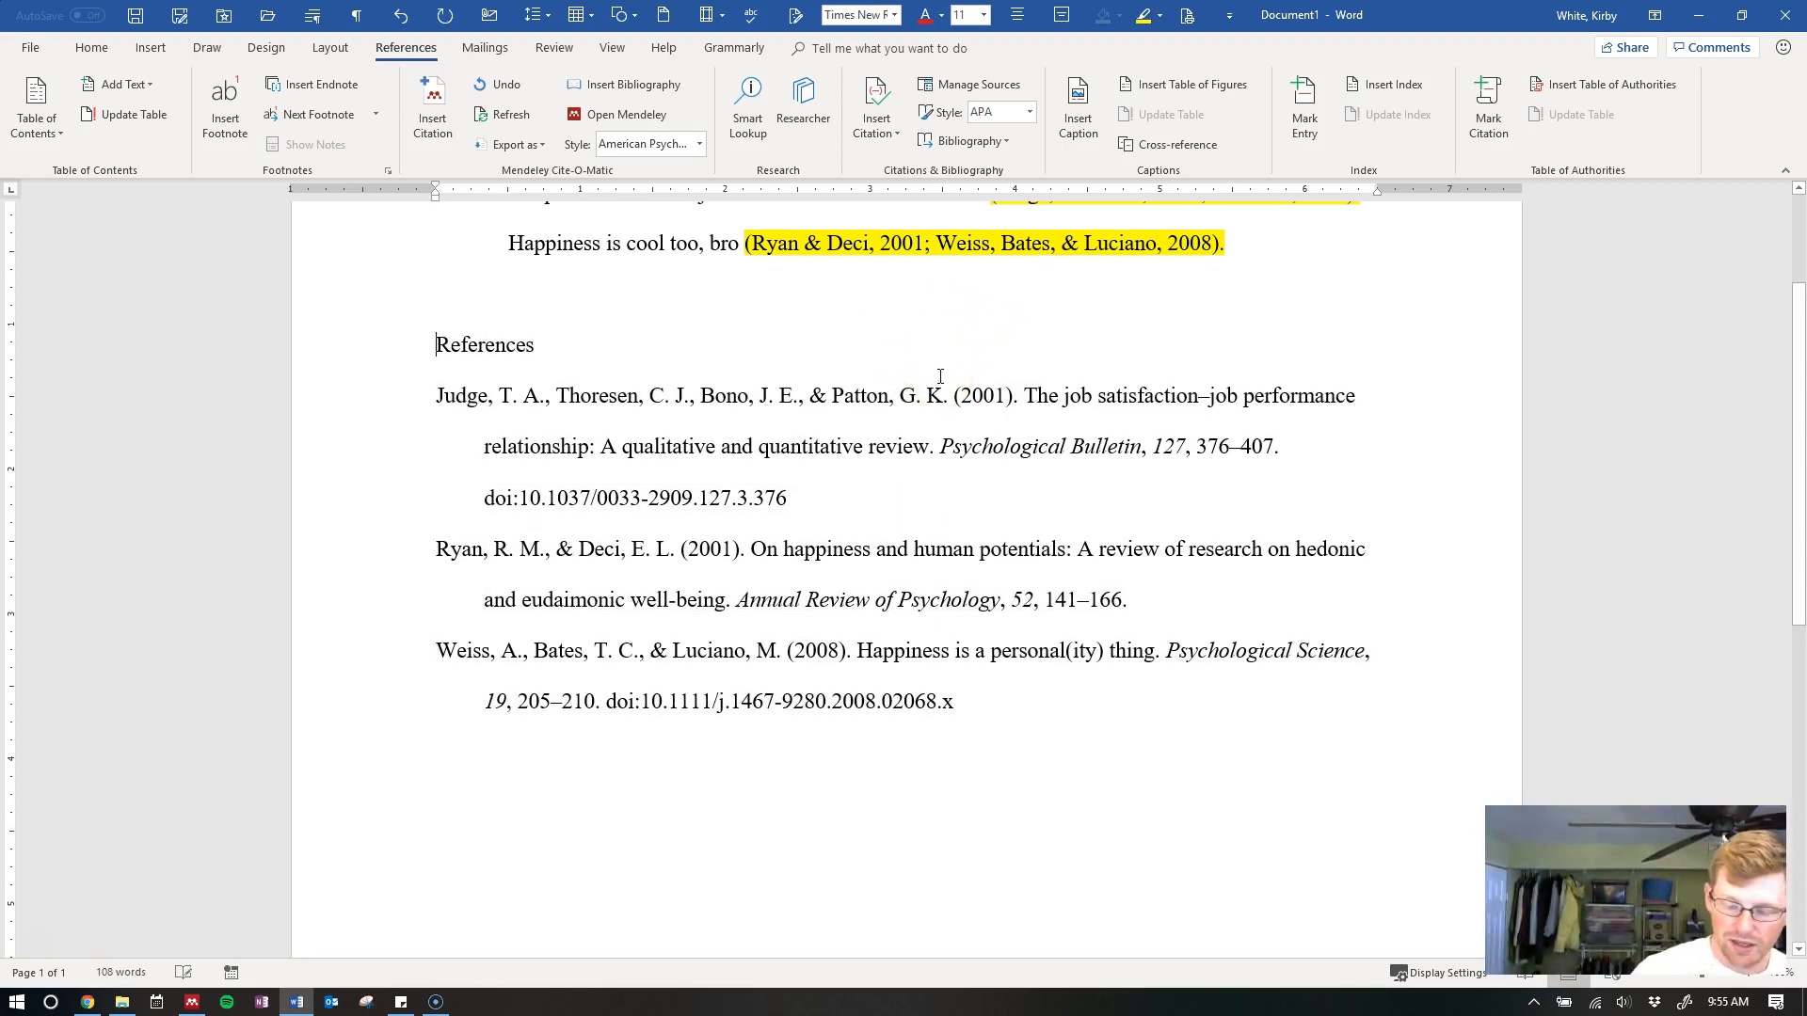
key(ctrl+e)
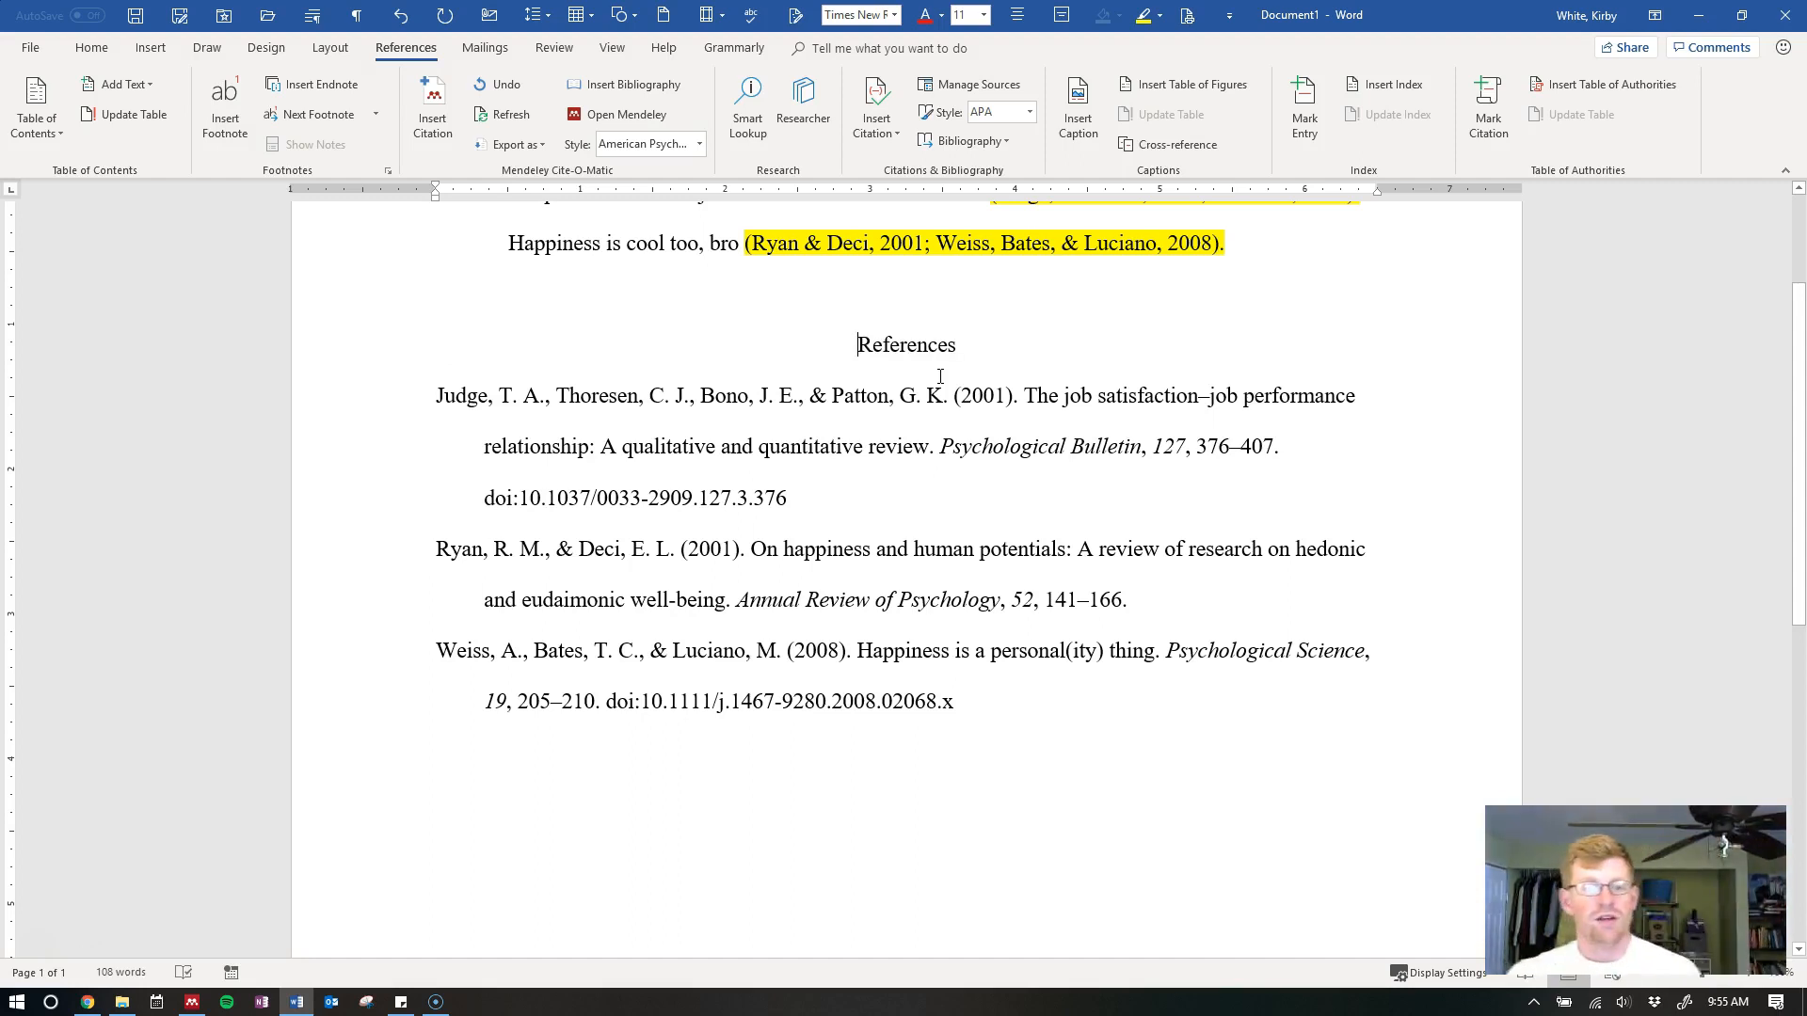